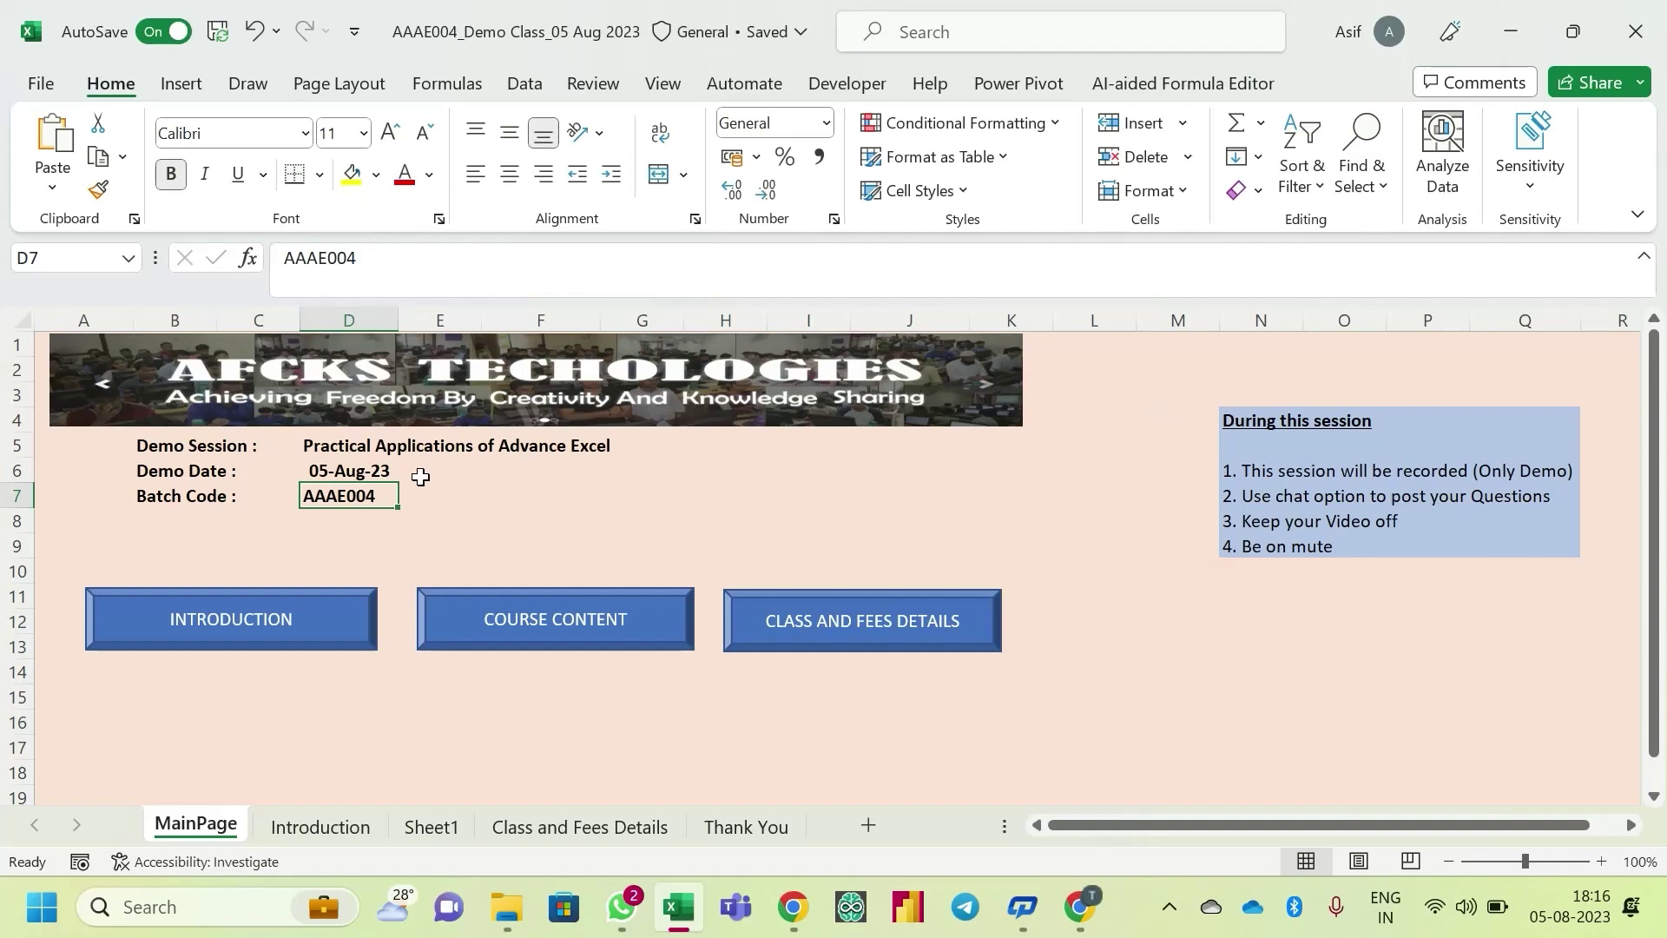
# - View the Introduction sheet and open the empty Sheet1
pyautogui.hotkey('ctrl', 'pagedown')
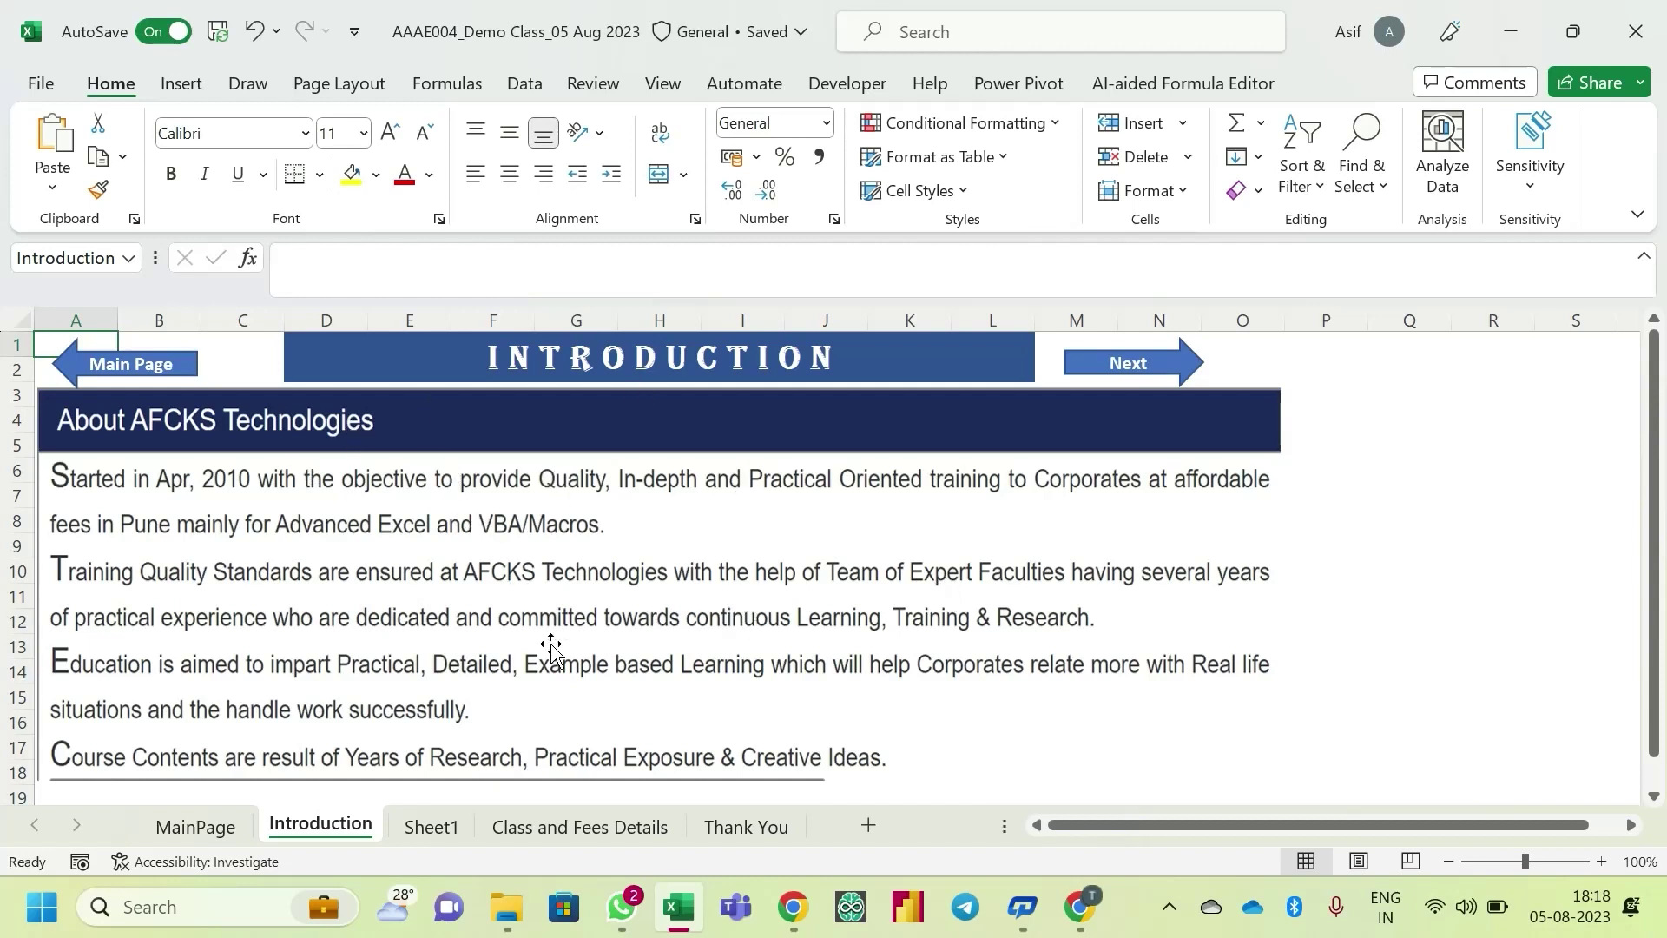
pyautogui.click(439, 828)
pyautogui.moveTo(82, 342); pyautogui.dragTo(1329, 760)
pyautogui.moveTo(78, 346); pyautogui.dragTo(1268, 772)
pyautogui.moveTo(90, 342); pyautogui.dragTo(1337, 790)
pyautogui.click(321, 395)
pyautogui.scroll(1, 434, 469)
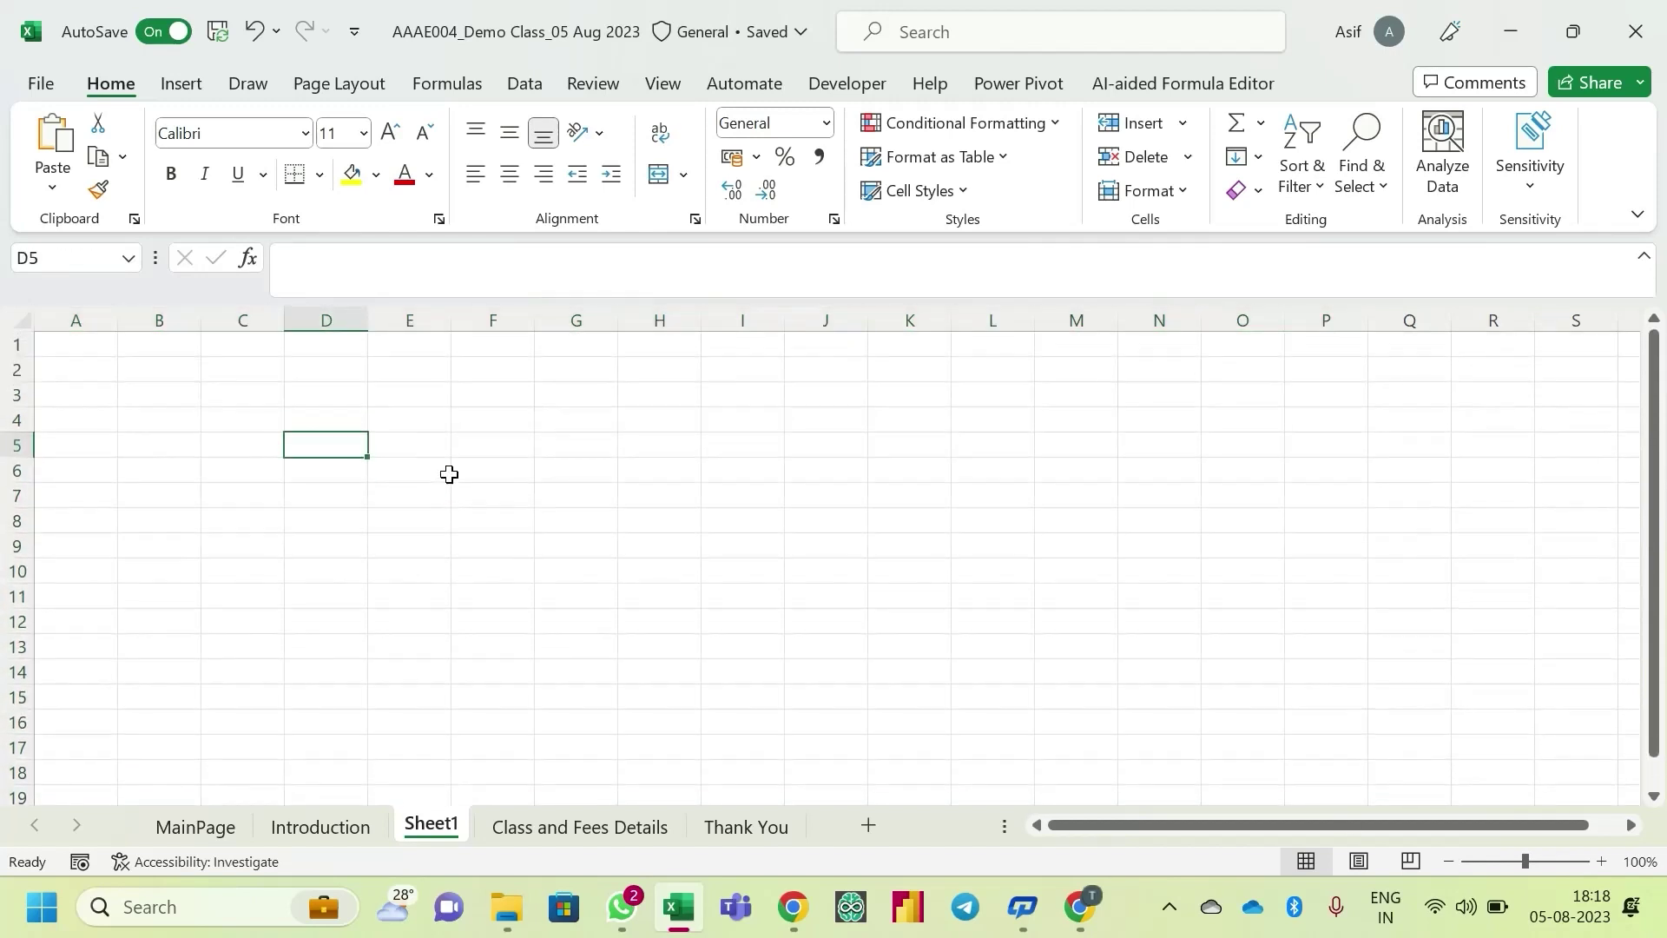
# - Enter "Advance Excel" in cell B1 of Sheet1
pyautogui.click(112, 349)
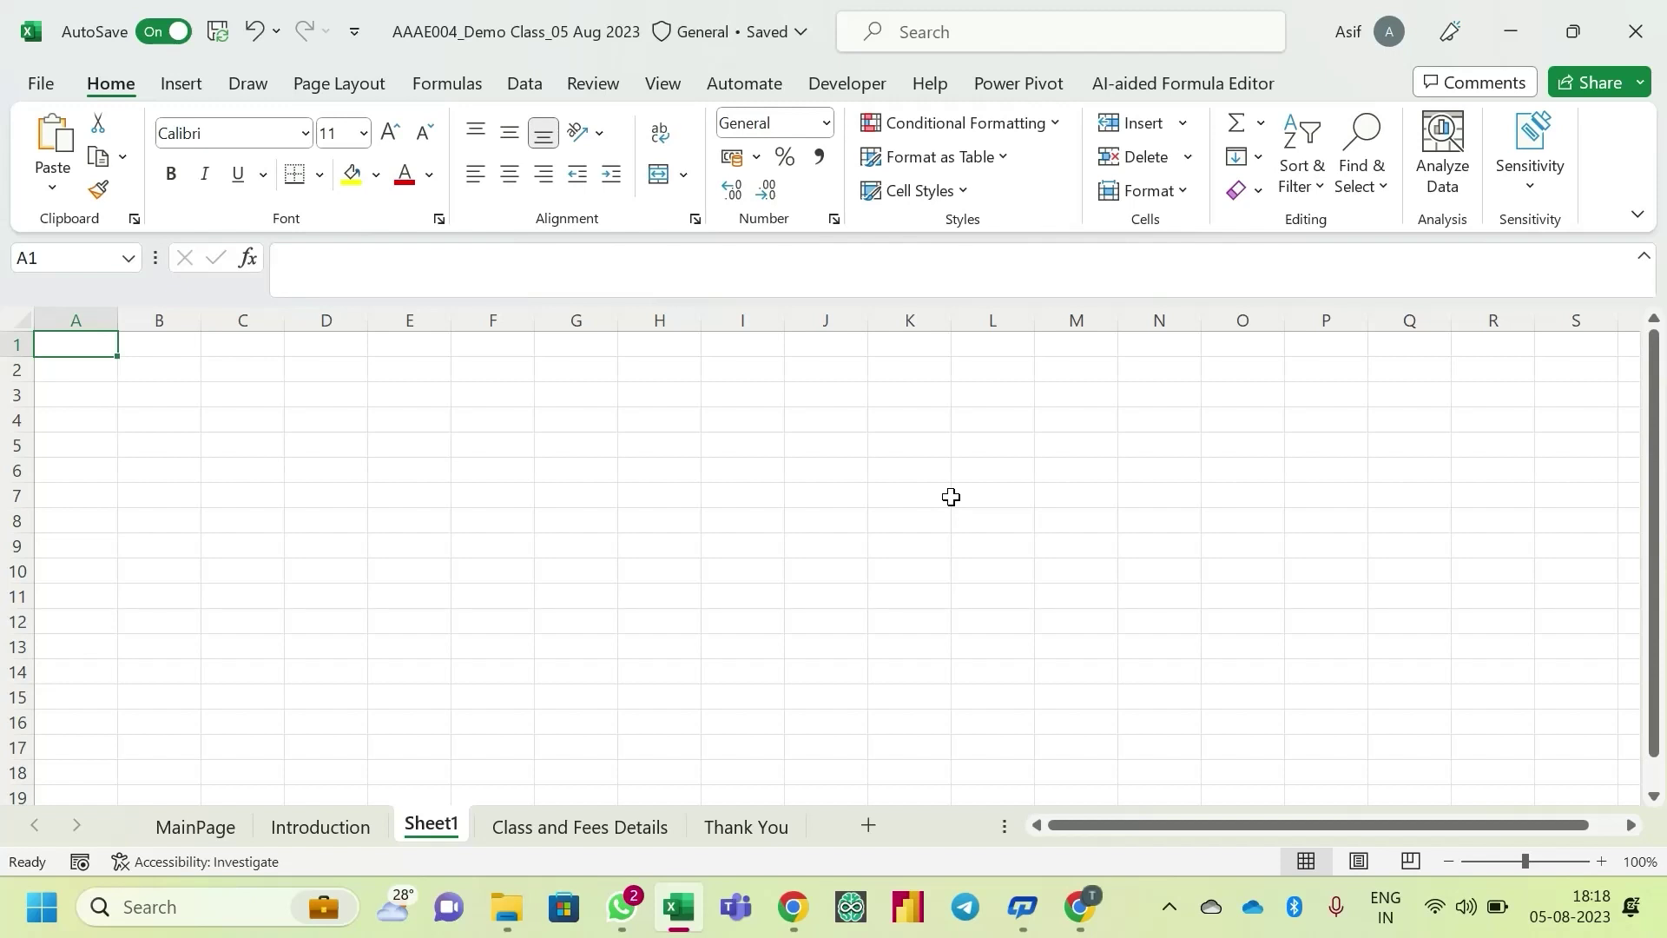
pyautogui.press('Right')
pyautogui.press('Right')
pyautogui.press('Right')
pyautogui.press('Left')
pyautogui.press('Left')
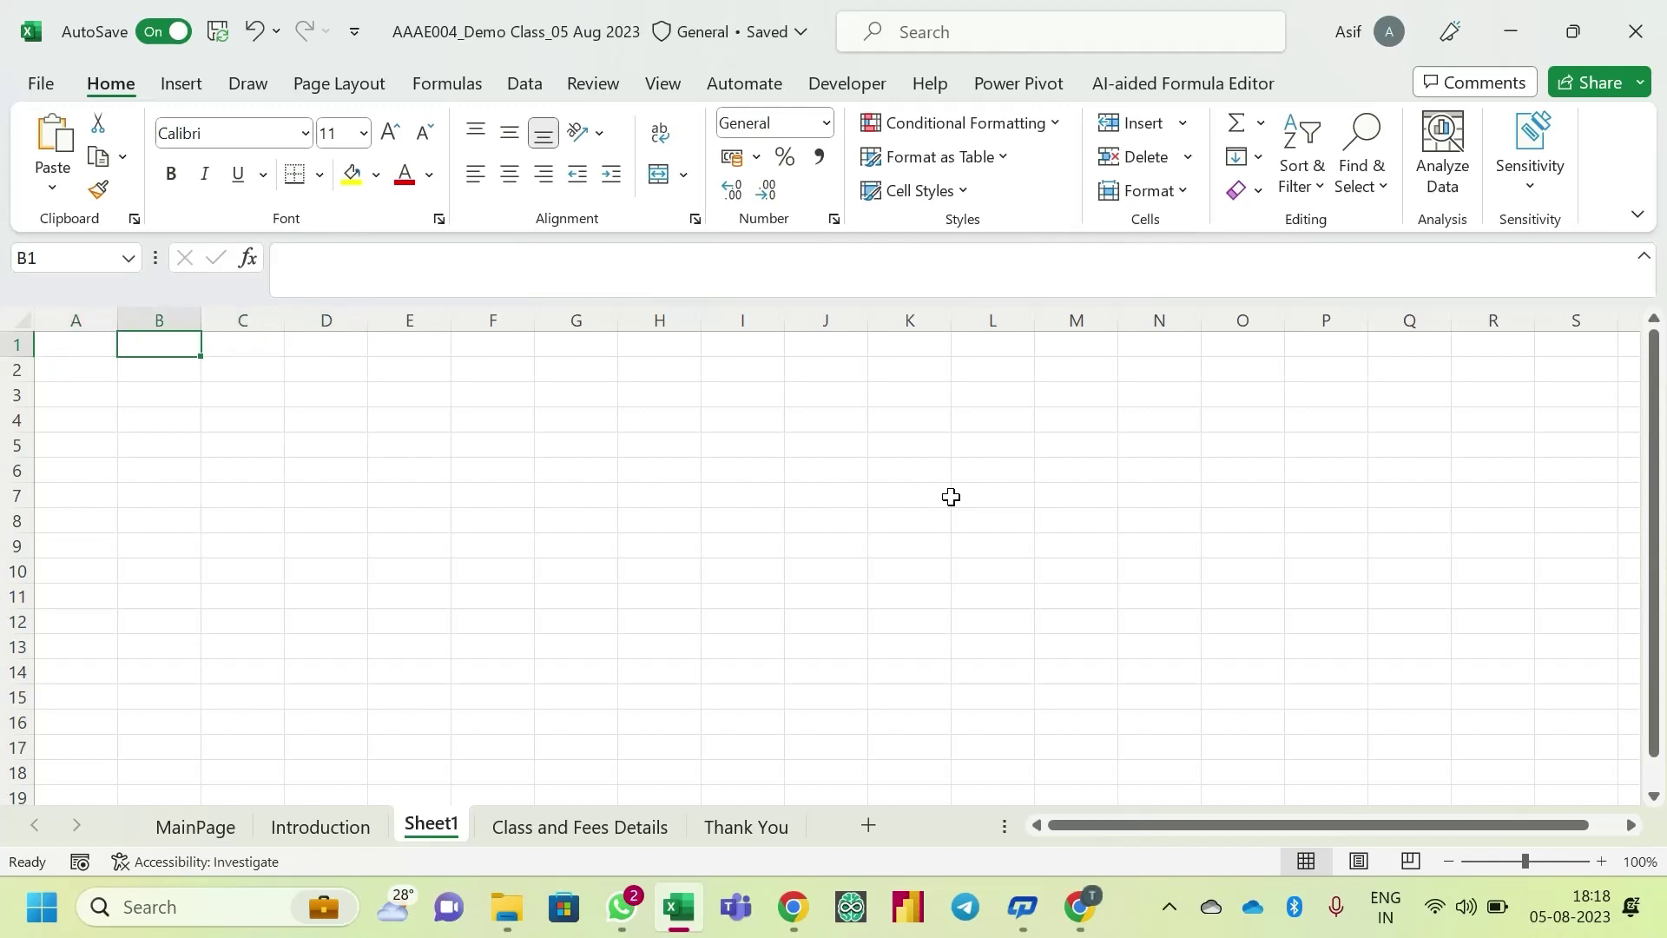
pyautogui.write('Advan')
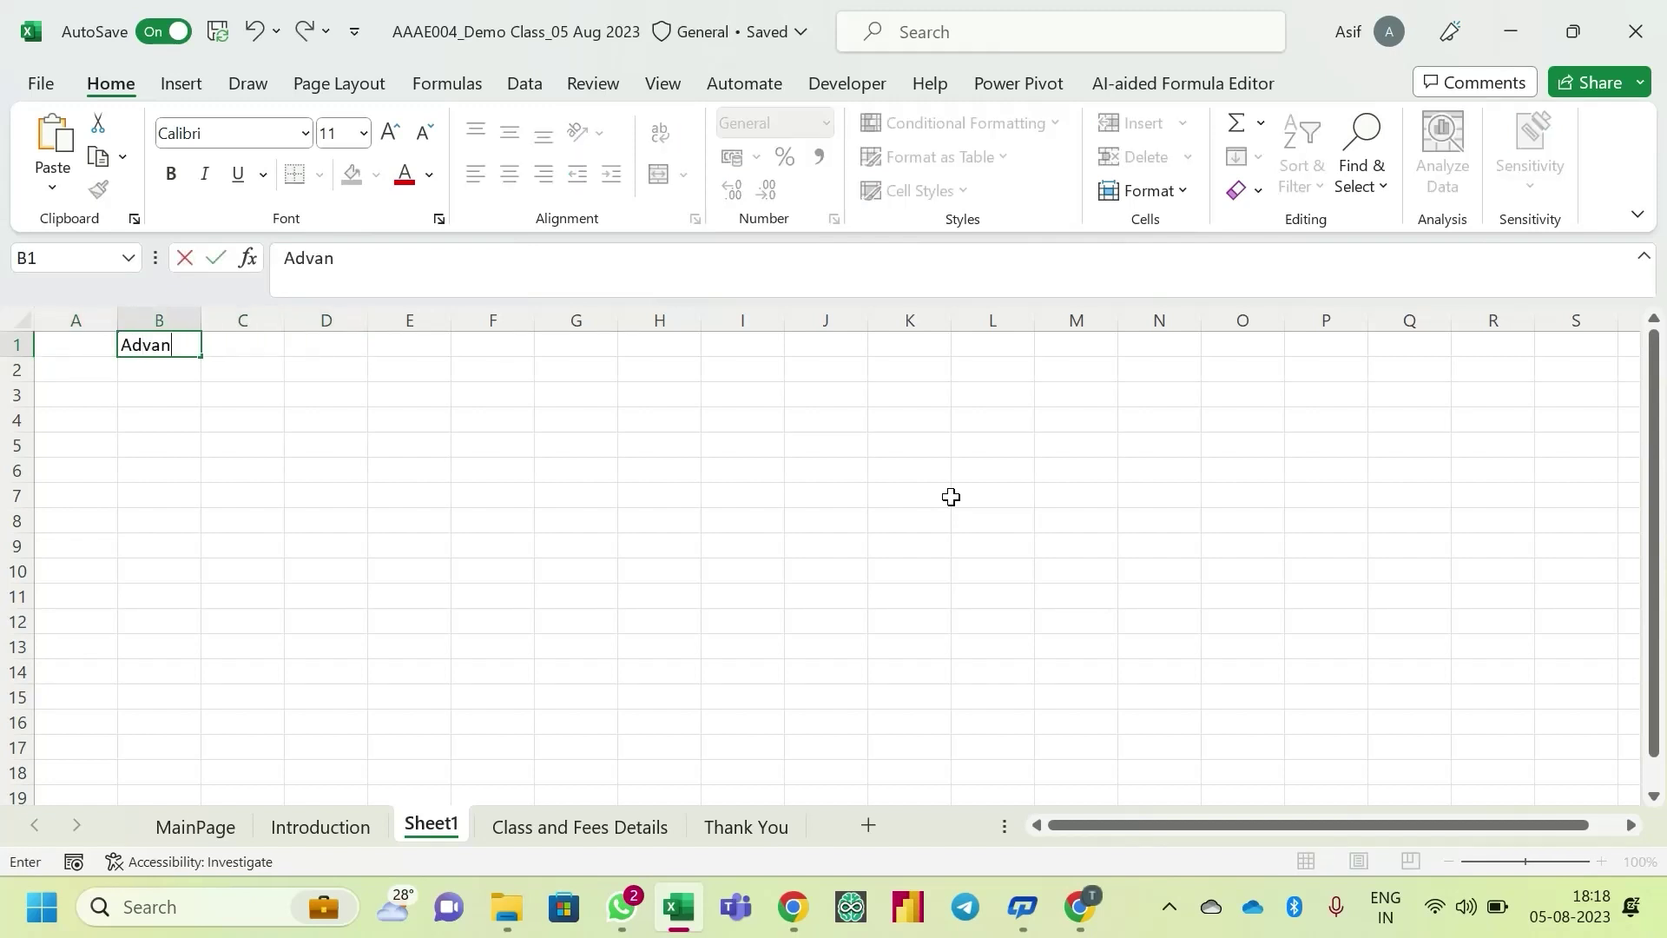
pyautogui.write('ce Excel')
pyautogui.press('Return')
pyautogui.press('Return')
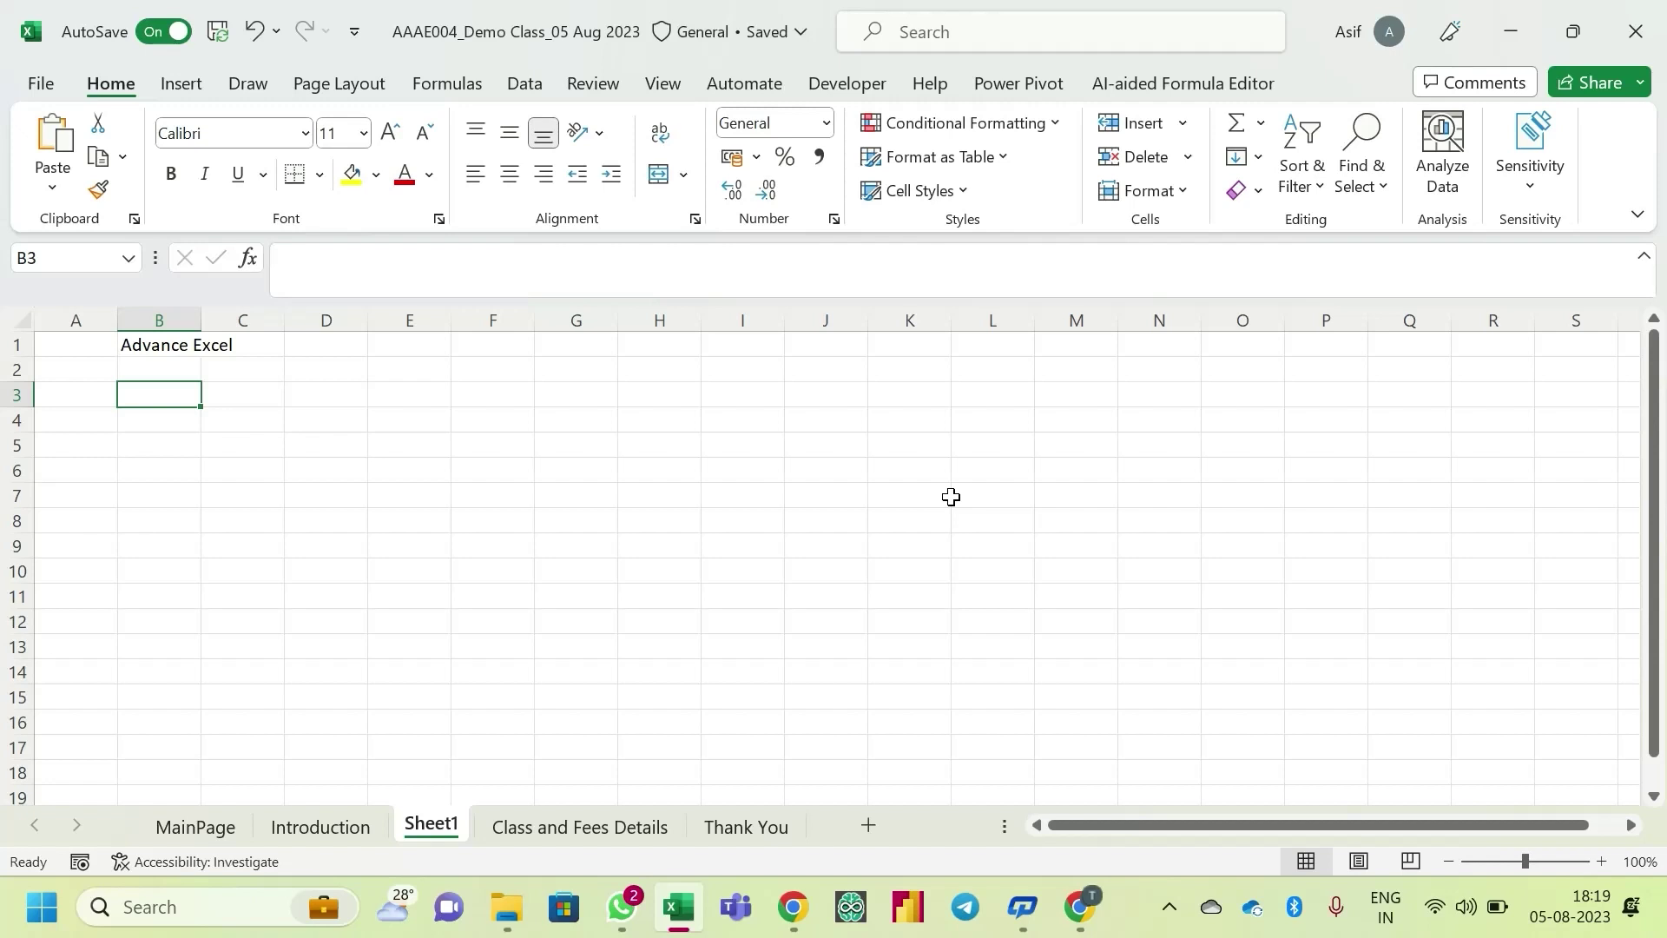
# - Enter "Basic Excel" in cell B3, leaving one blank row below the first entry
pyautogui.write('Basic')
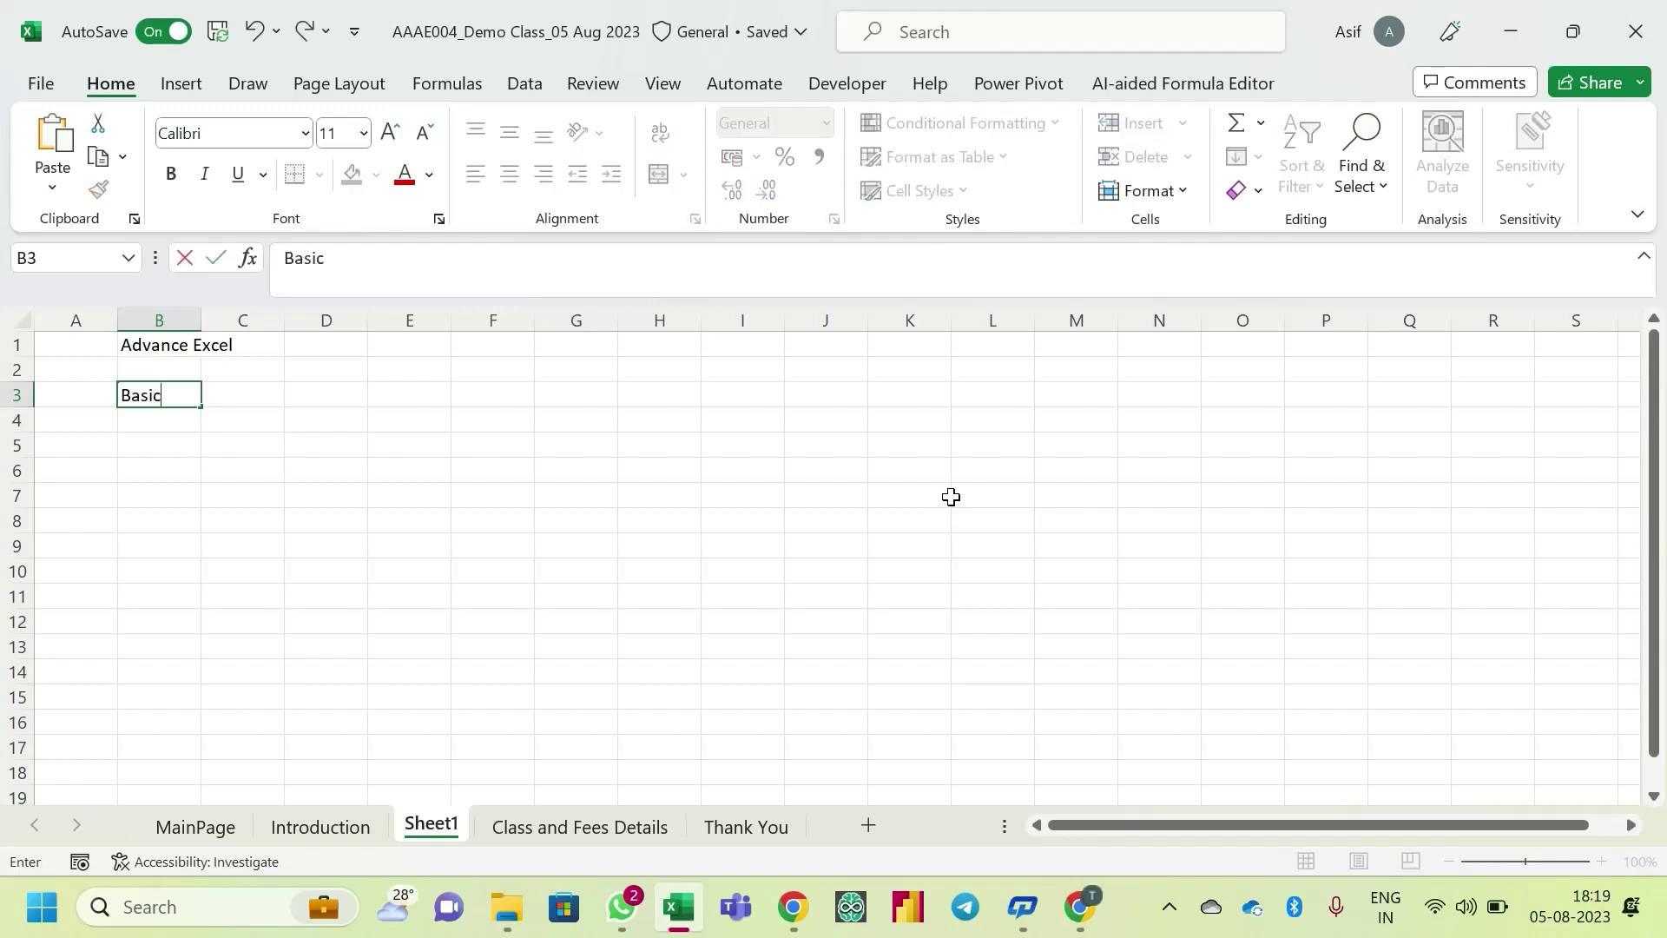
pyautogui.write(' Excel')
pyautogui.press('Tab')
pyautogui.press('Left')
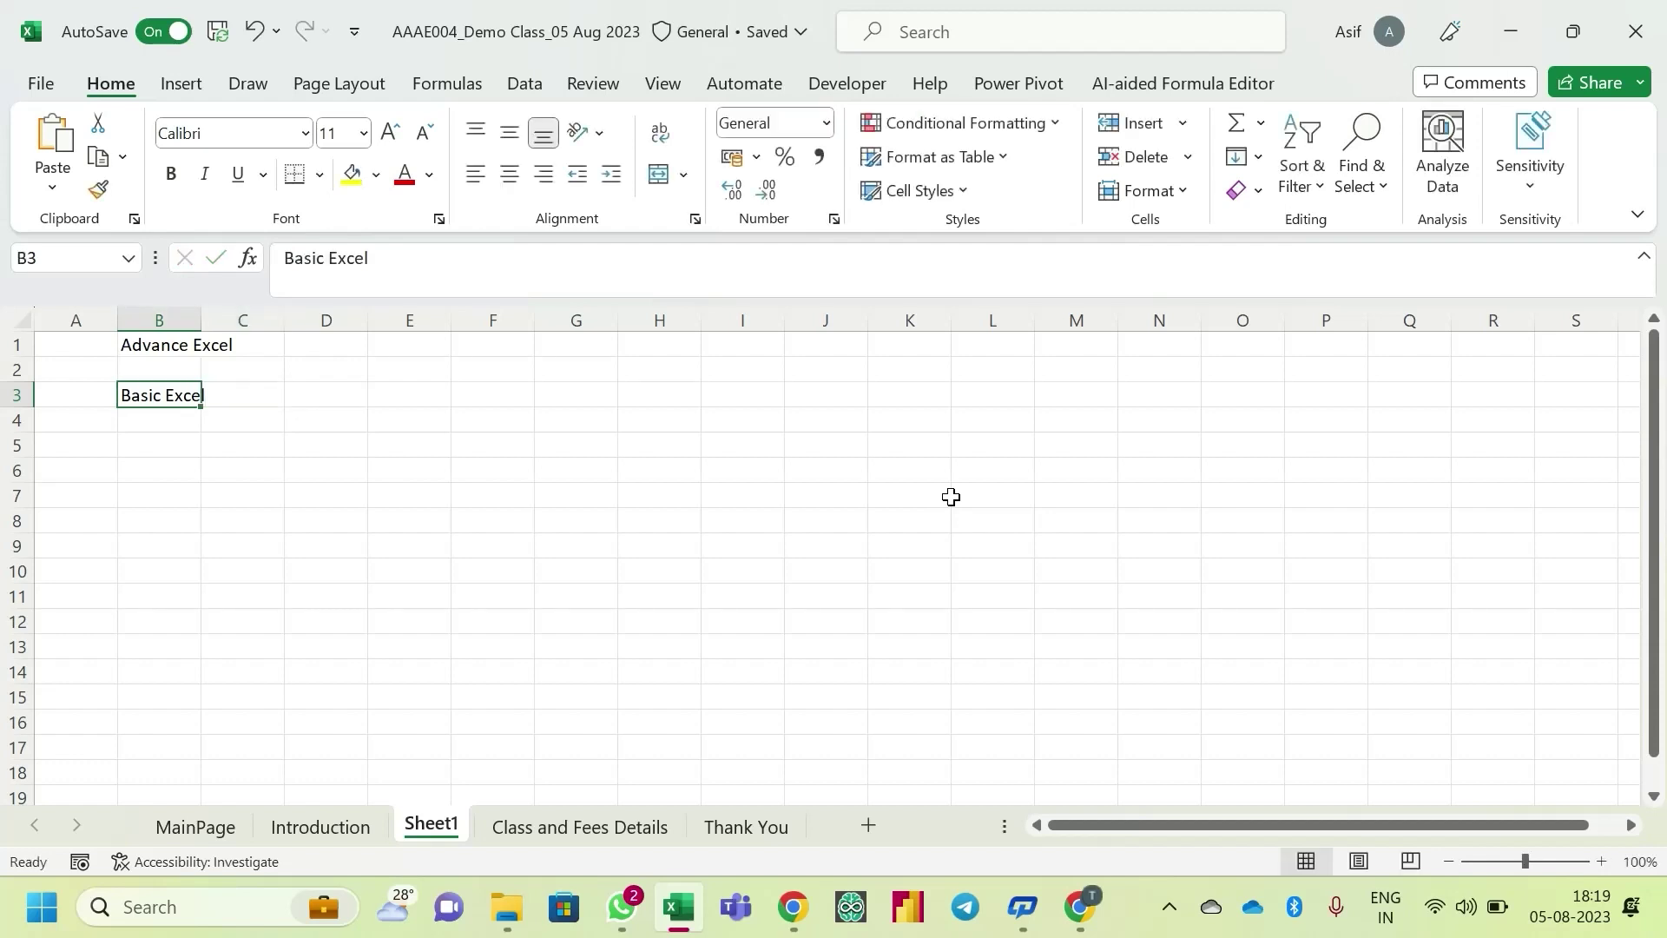
# - Move the "Advance Excel" entry from cell B1 to B4, directly below "Basic Excel"
pyautogui.press('Up')
pyautogui.press('Up')
pyautogui.hotkey('ctrl', 'x')
pyautogui.press('Down')
pyautogui.press('Down')
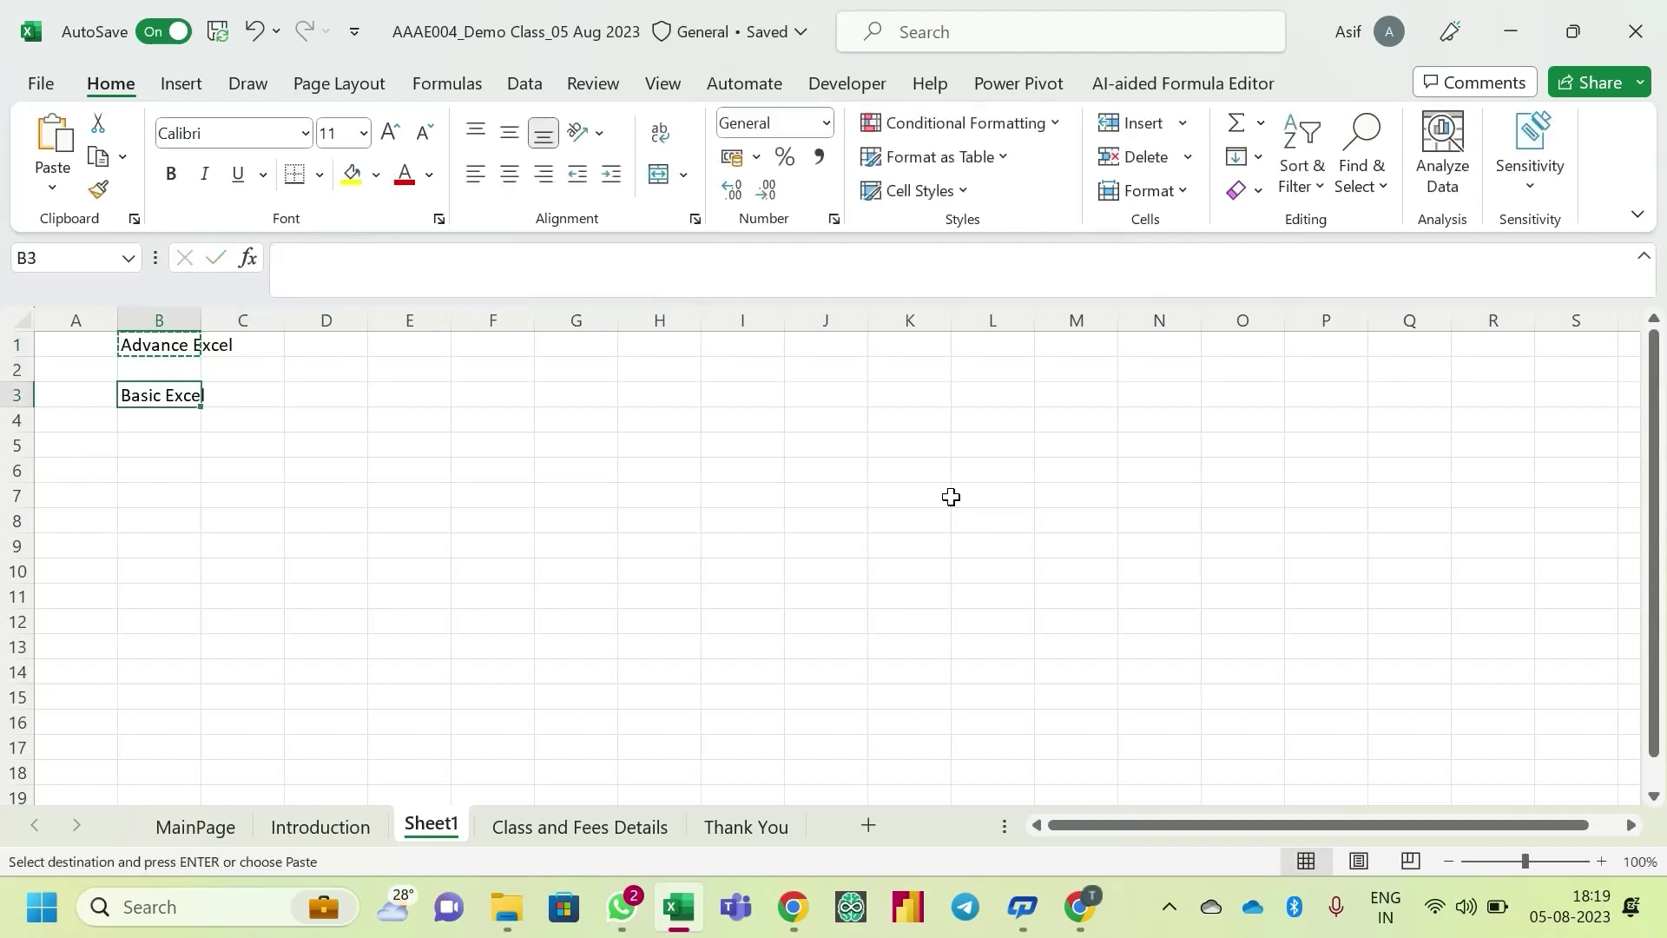
pyautogui.press('Down')
pyautogui.hotkey('ctrl', 'v')
# - Delete the two empty rows above the entries and autofit the width of column B
pyautogui.press('Up')
pyautogui.press('Up')
pyautogui.press('Up')
pyautogui.hotkey('shift', 'space')
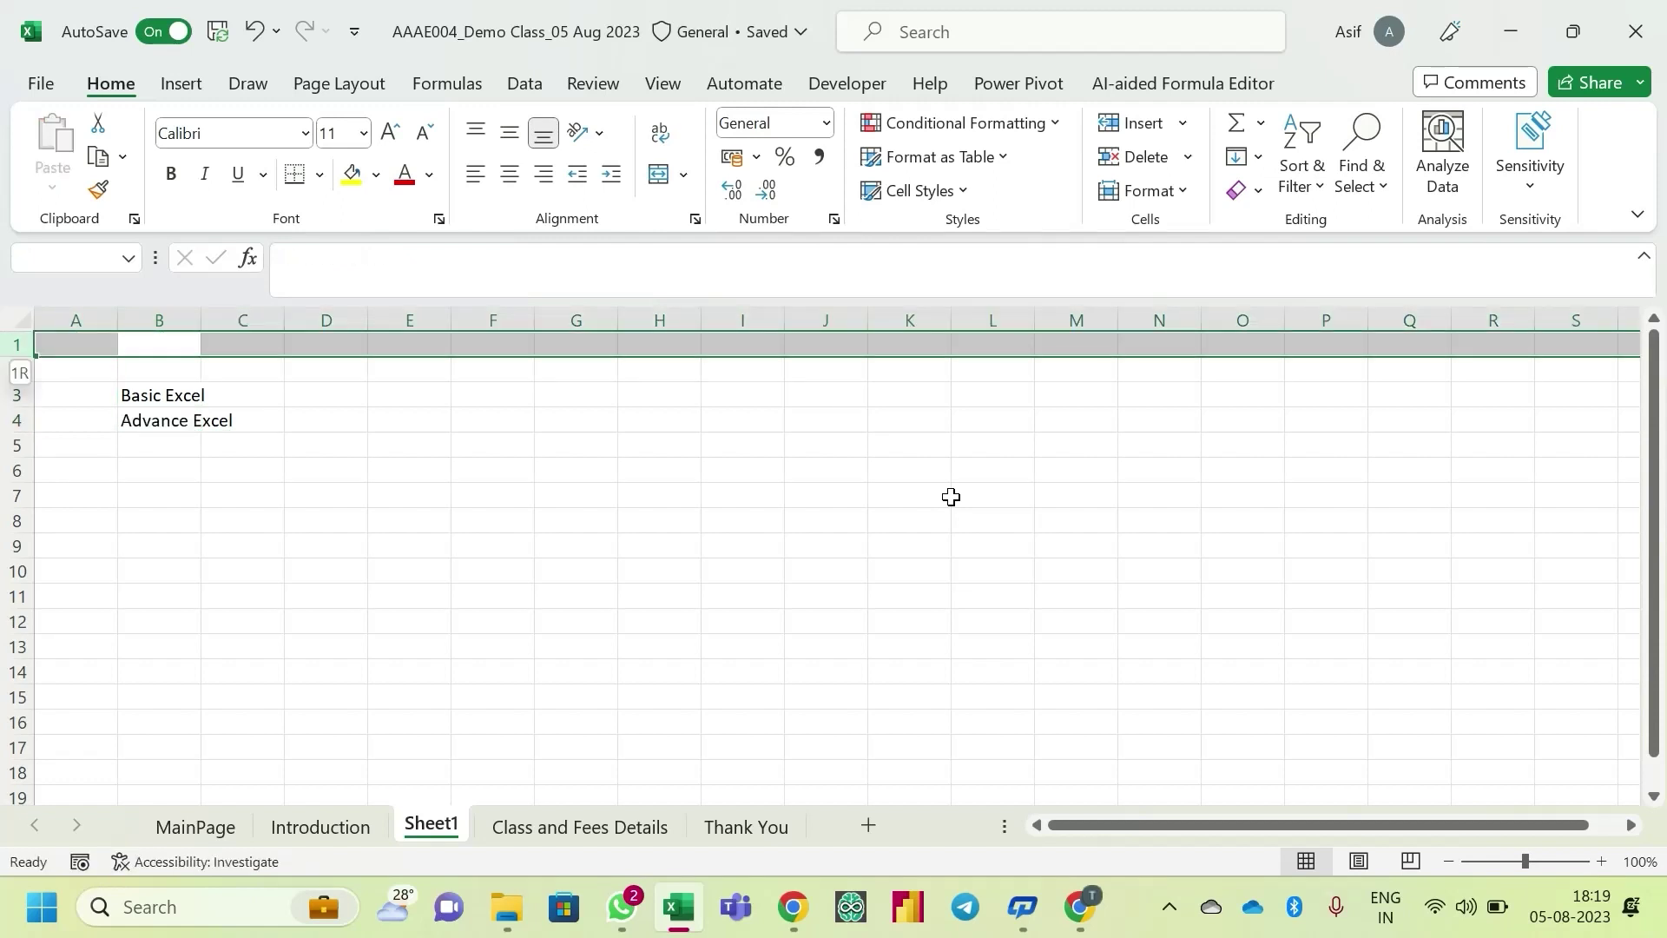
pyautogui.hotkey('shift', 'Down')
pyautogui.hotkey('ctrl', '-')
pyautogui.press('Down')
pyautogui.press('Up')
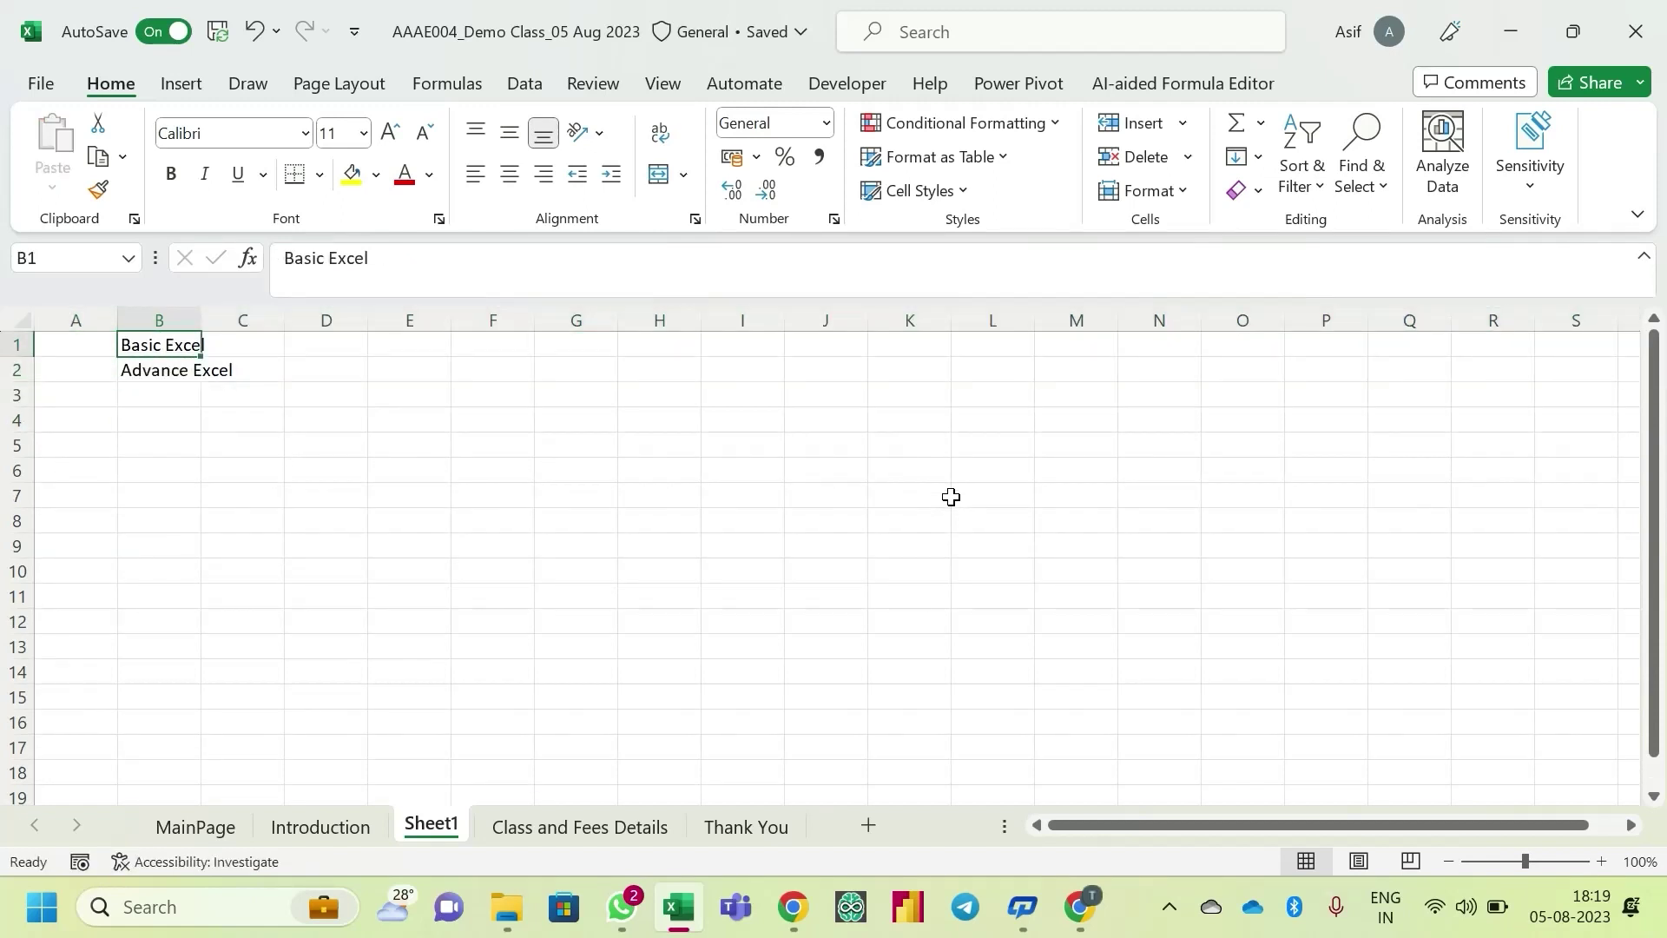
pyautogui.doubleClick(201, 321)
pyautogui.click(198, 378)
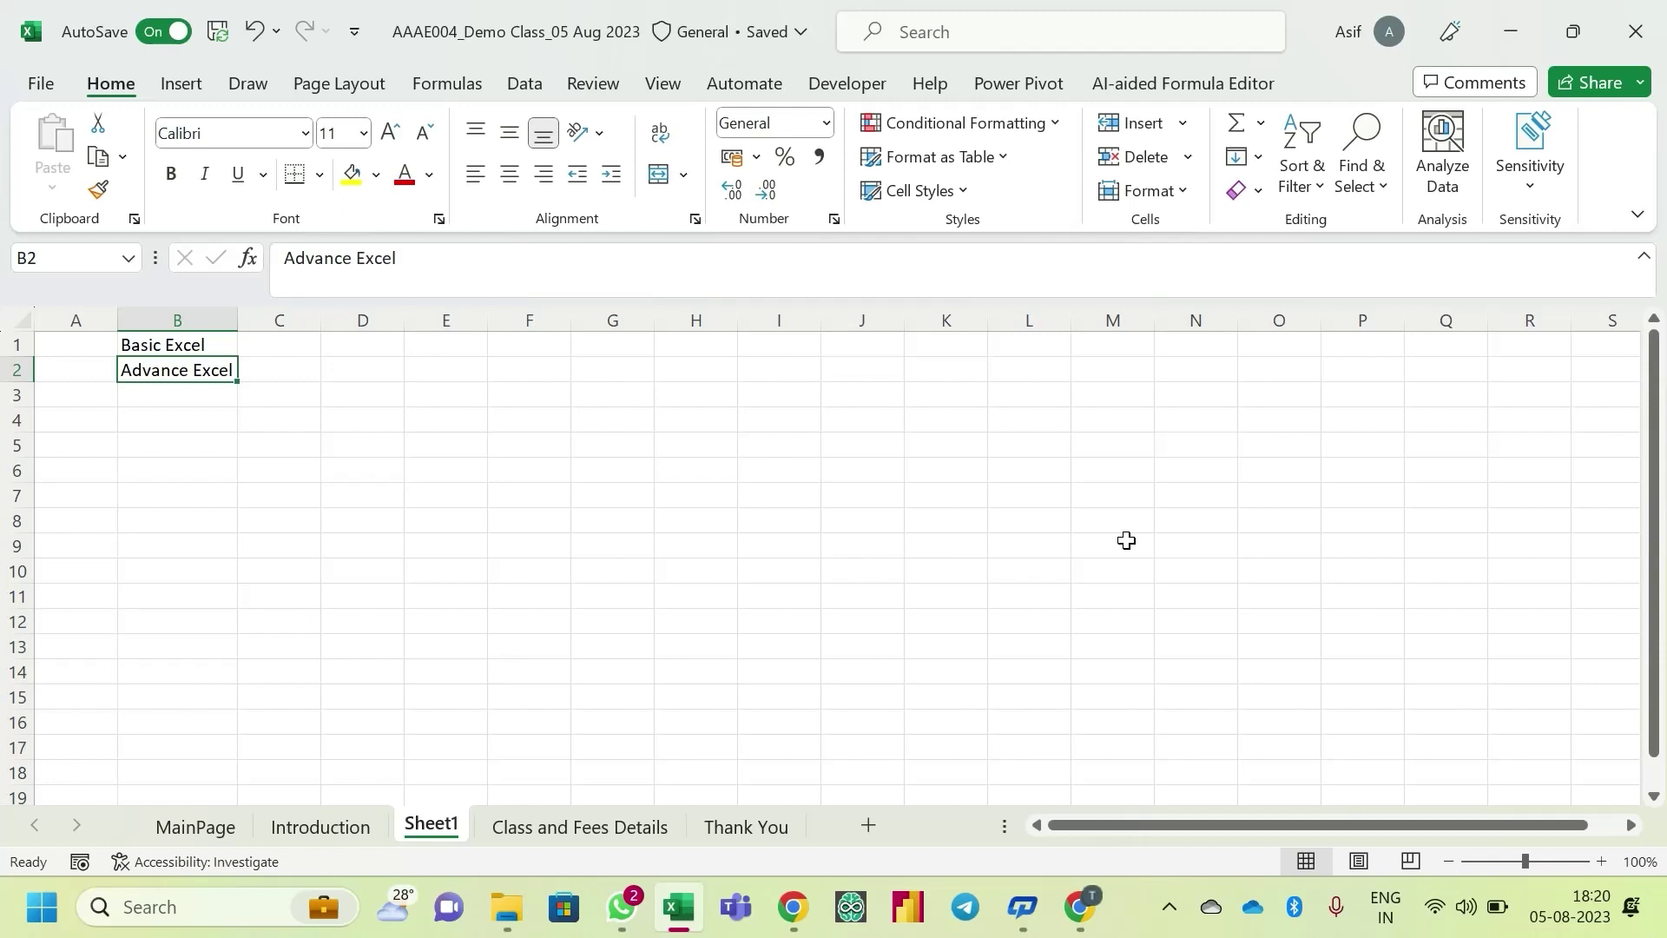
pyautogui.press('Down')
pyautogui.press('Down')
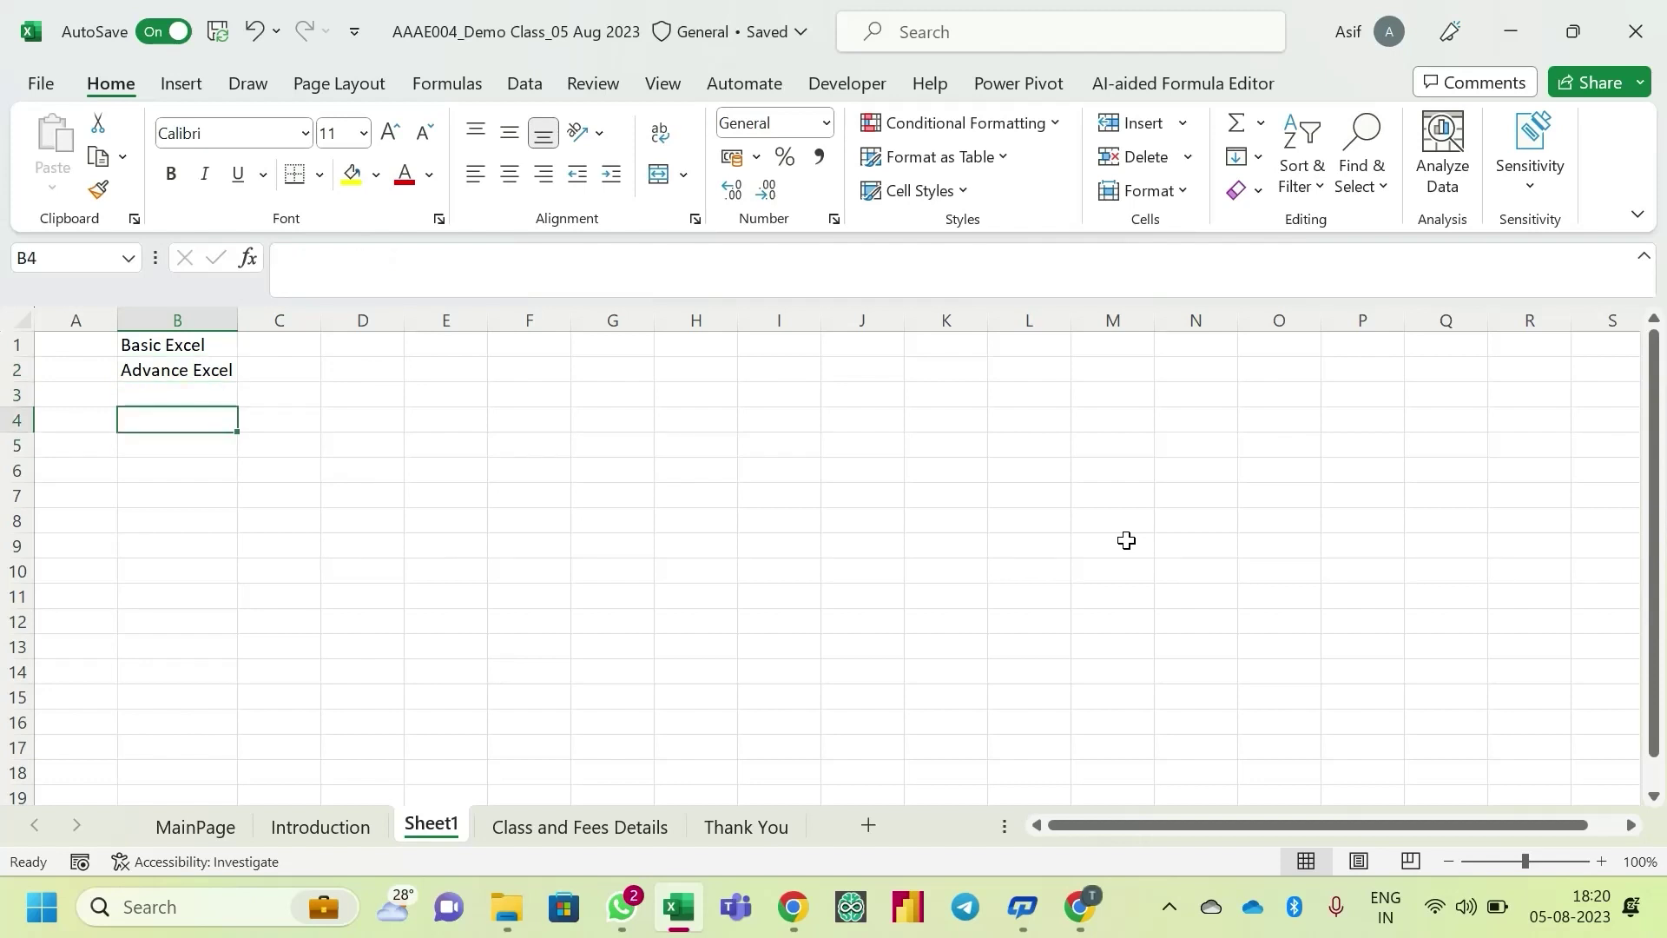
pyautogui.press('Up')
pyautogui.press('Up')
pyautogui.press('Up')
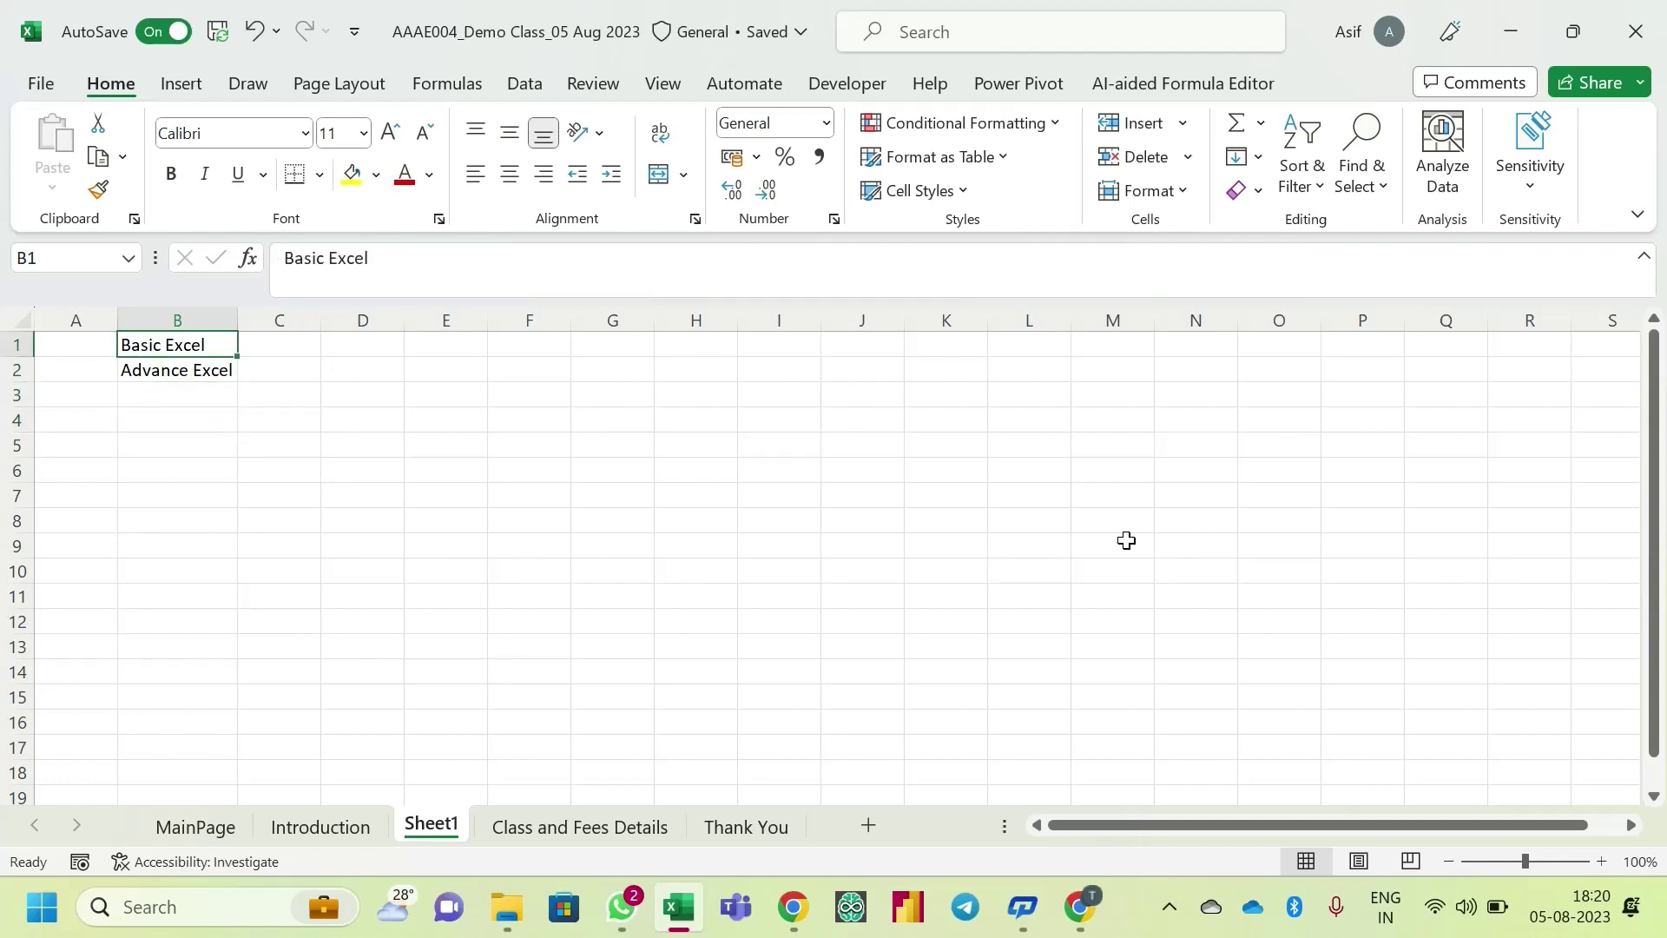
pyautogui.press('Down')
pyautogui.press('Up')
pyautogui.press('Right')
pyautogui.press('Right')
pyautogui.press('Right')
pyautogui.press('Left')
pyautogui.press('Left')
pyautogui.press('Left')
# - Enter "If you working on single Sheet" in cell E1, in the "Basic Excel" row
pyautogui.press('Right')
pyautogui.press('Right')
pyautogui.press('Right')
pyautogui.write('Shou')
pyautogui.press('BackSpace')
pyautogui.press('BackSpace')
pyautogui.press('BackSpace')
pyautogui.press('BackSpace')
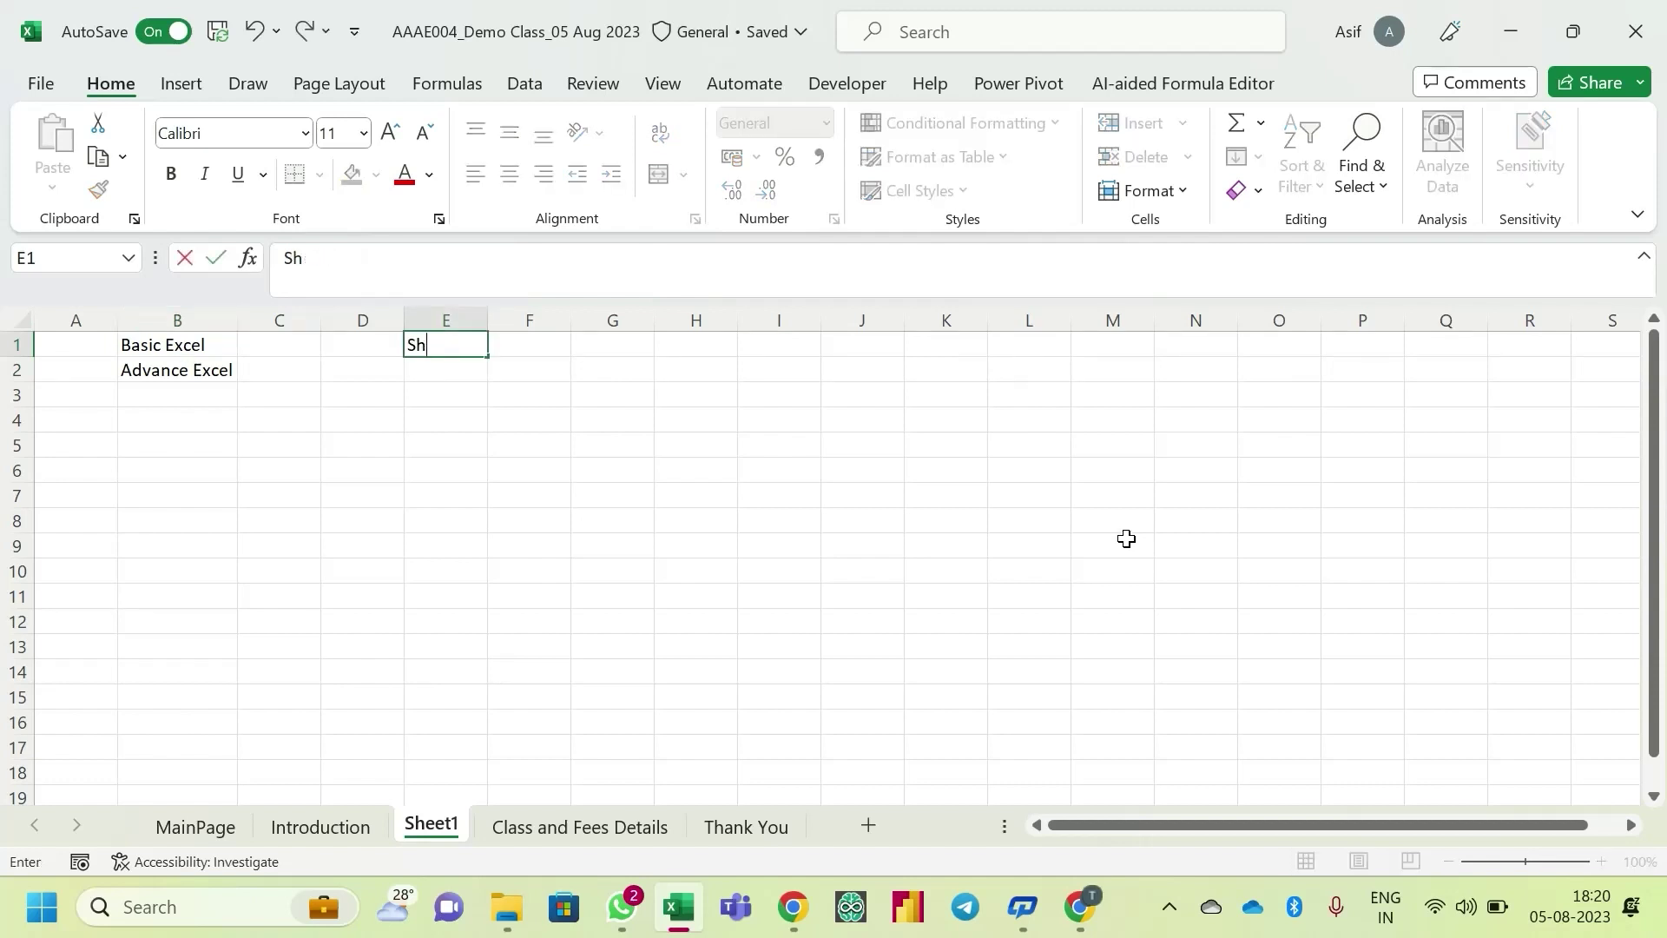
pyautogui.write('If you working on ')
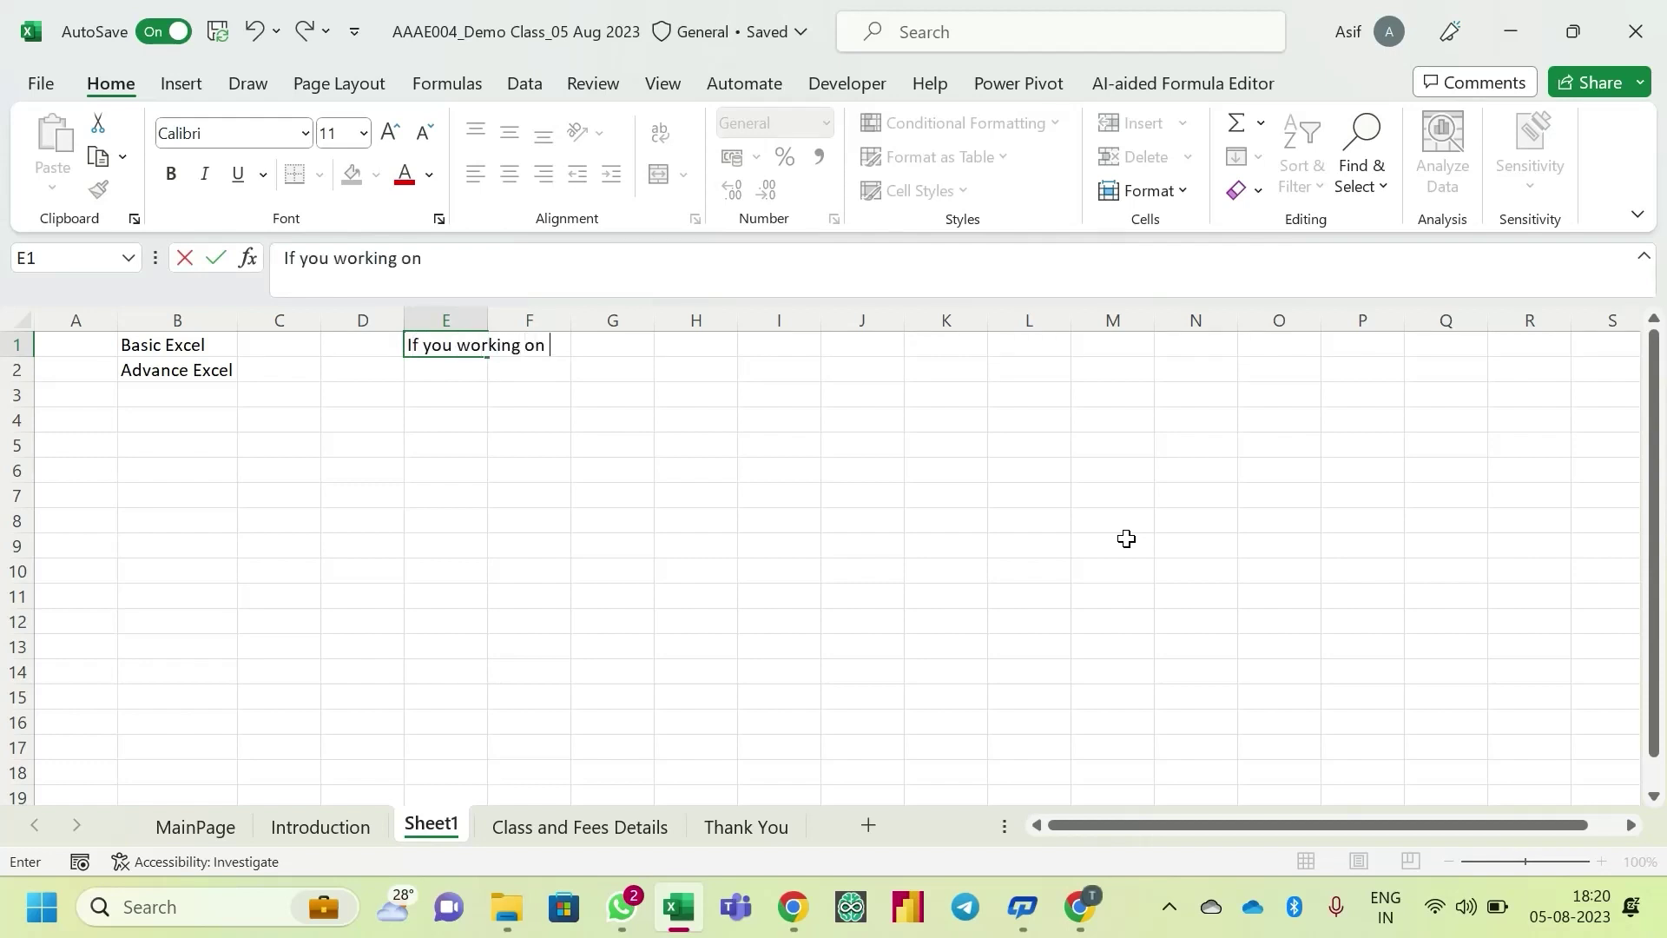
pyautogui.write('single1 Shee')
pyautogui.press('BackSpace')
pyautogui.press('BackSpace')
pyautogui.press('BackSpace')
pyautogui.press('BackSpace')
pyautogui.press('BackSpace')
pyautogui.press('BackSpace')
pyautogui.write('She')
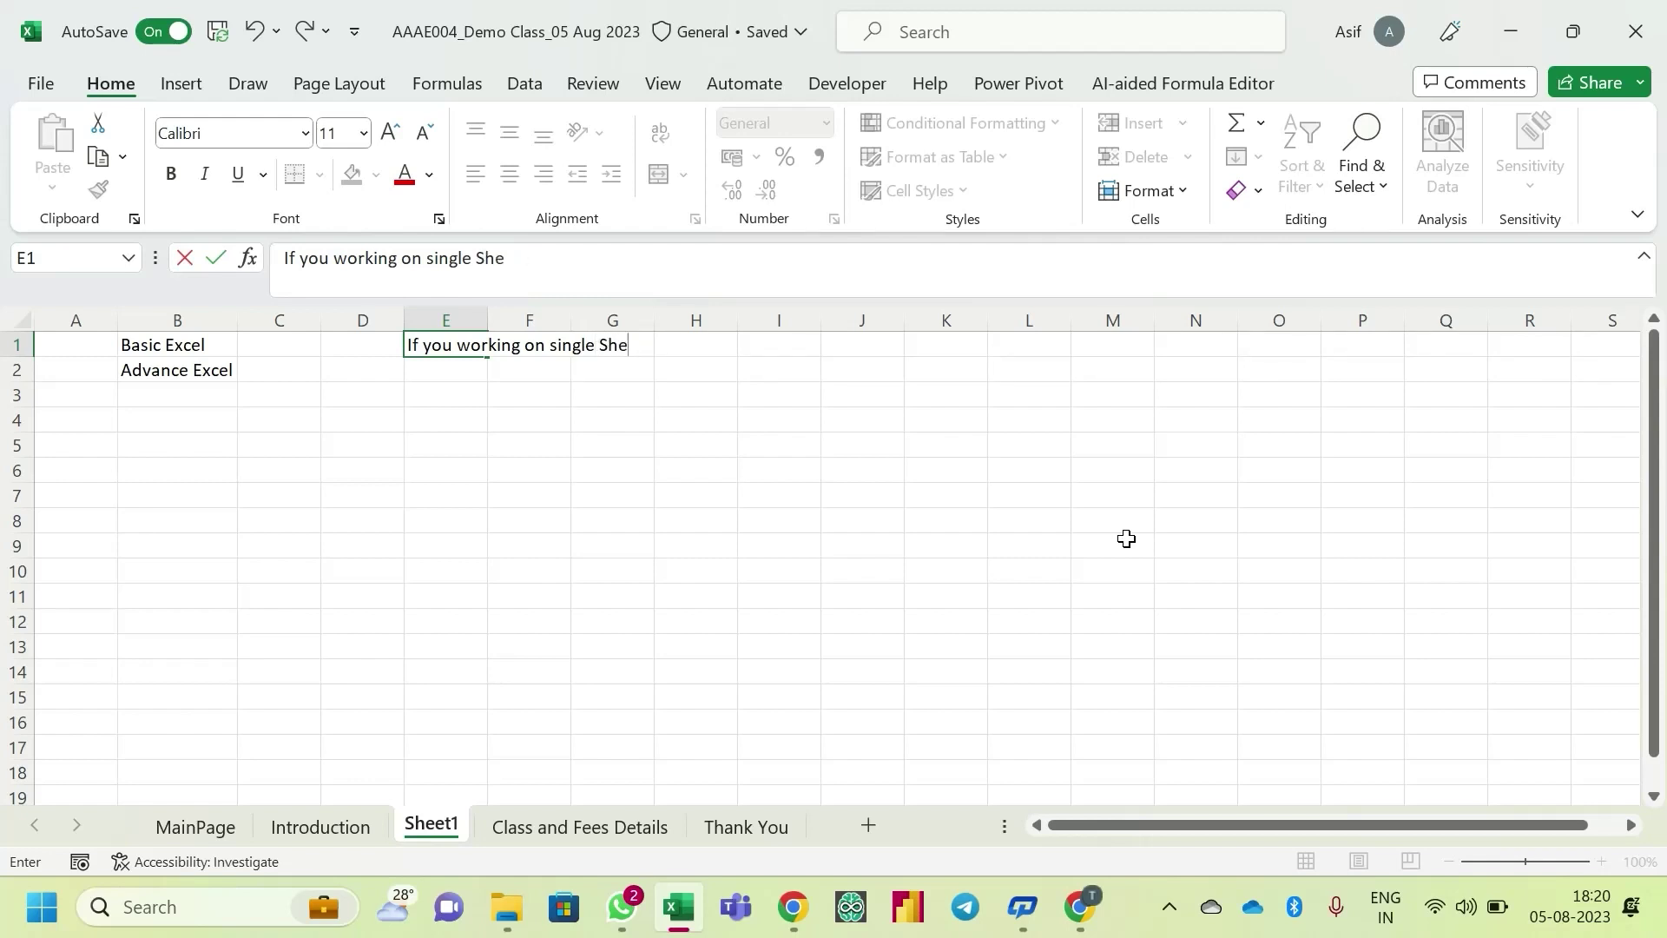
pyautogui.write('et')
pyautogui.press('Return')
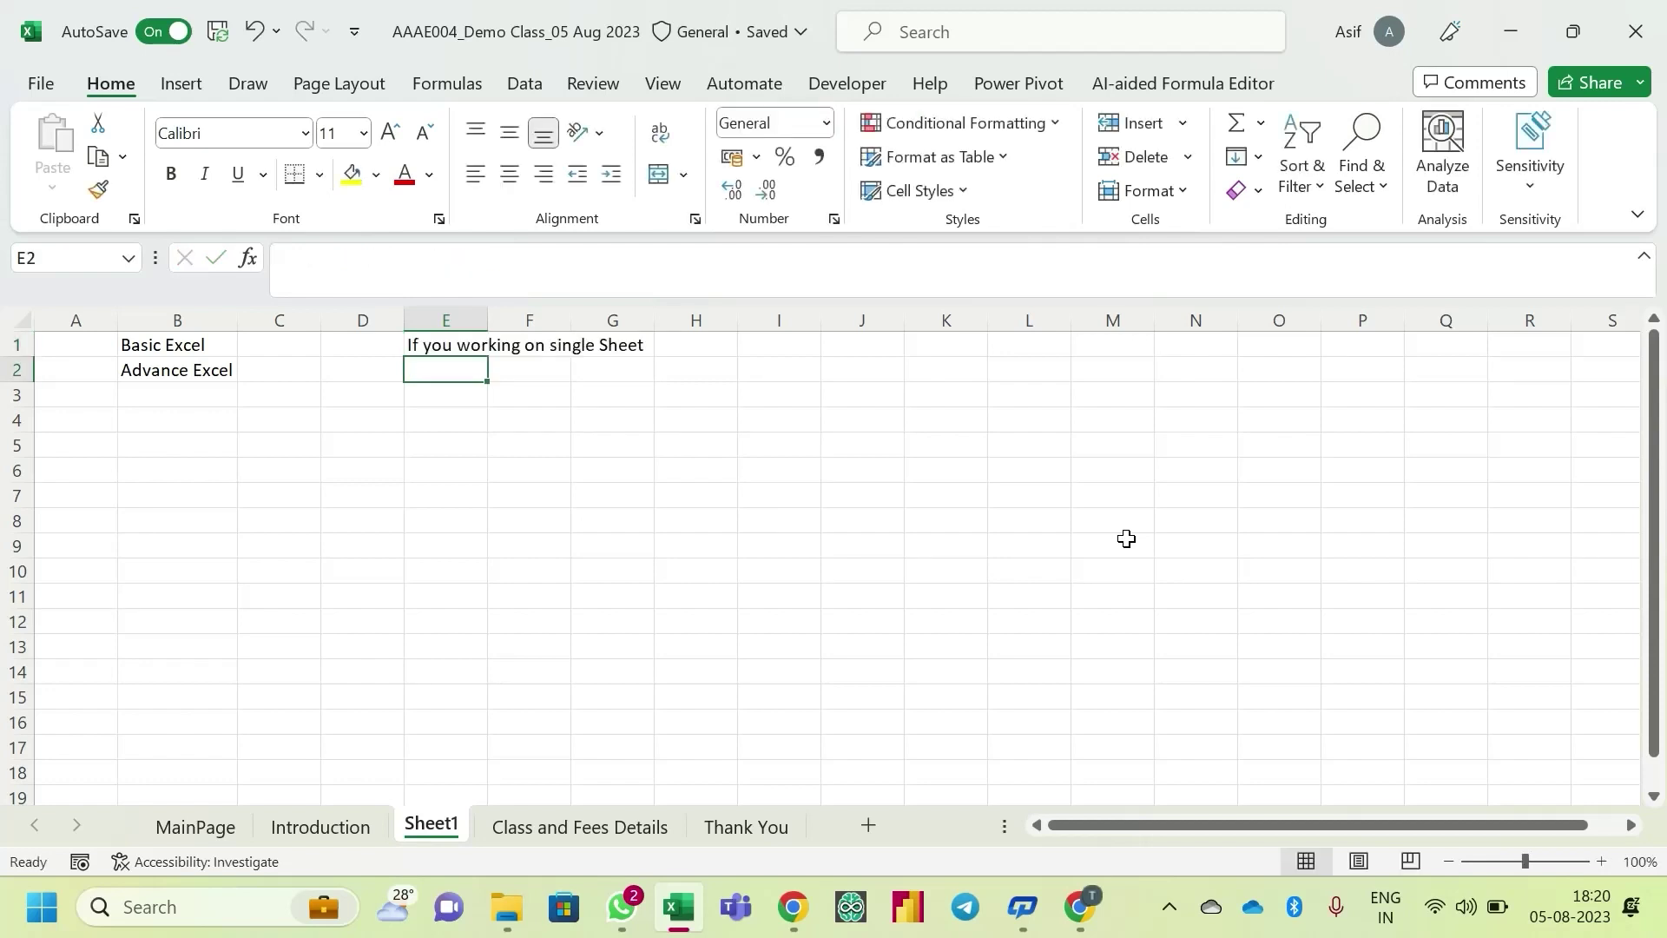
# - Enter "Multiple Sheets" in cell E2, in the "Advance Excel" row
pyautogui.write('Multi')
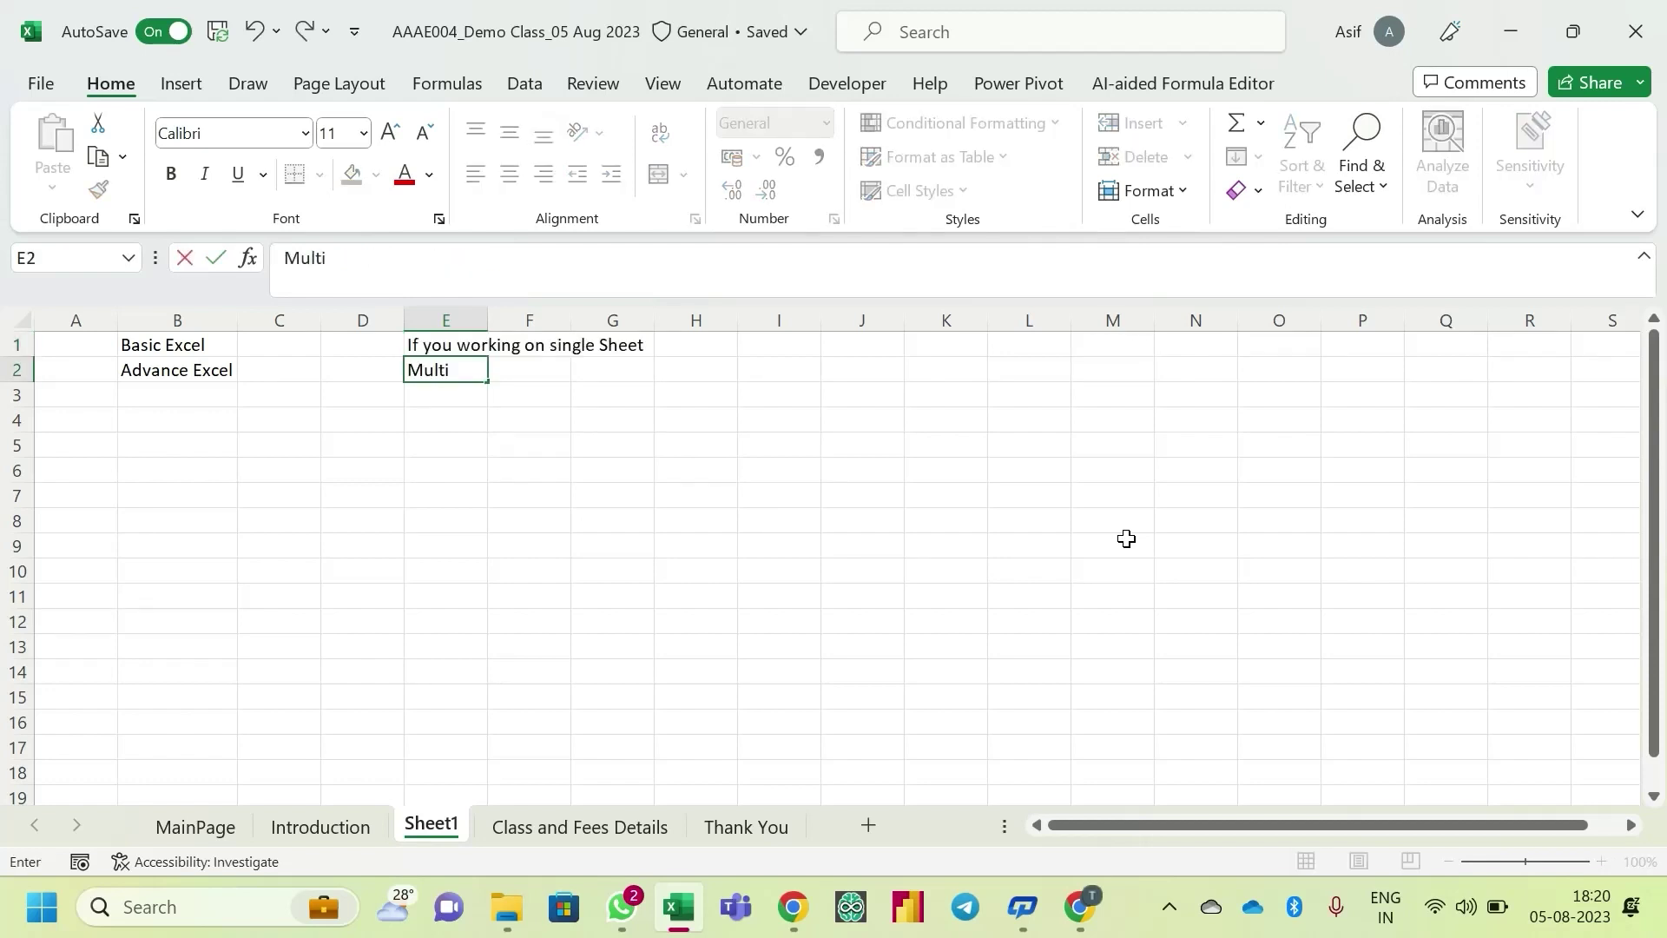
pyautogui.write('ple Sheets')
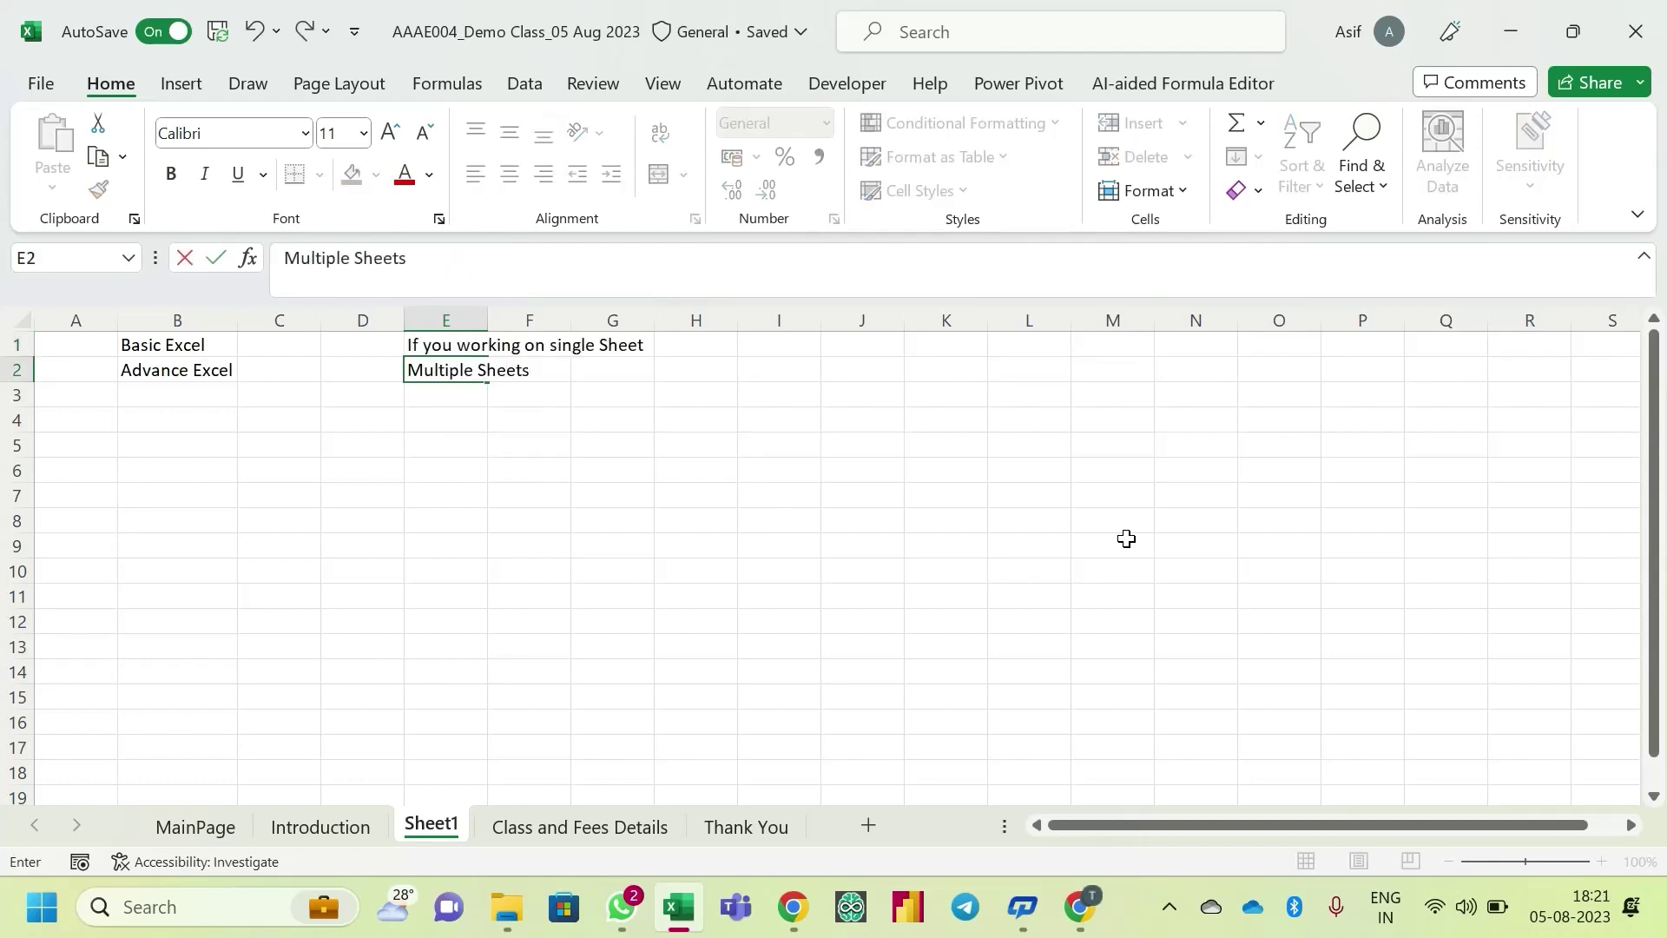
pyautogui.press('Return')
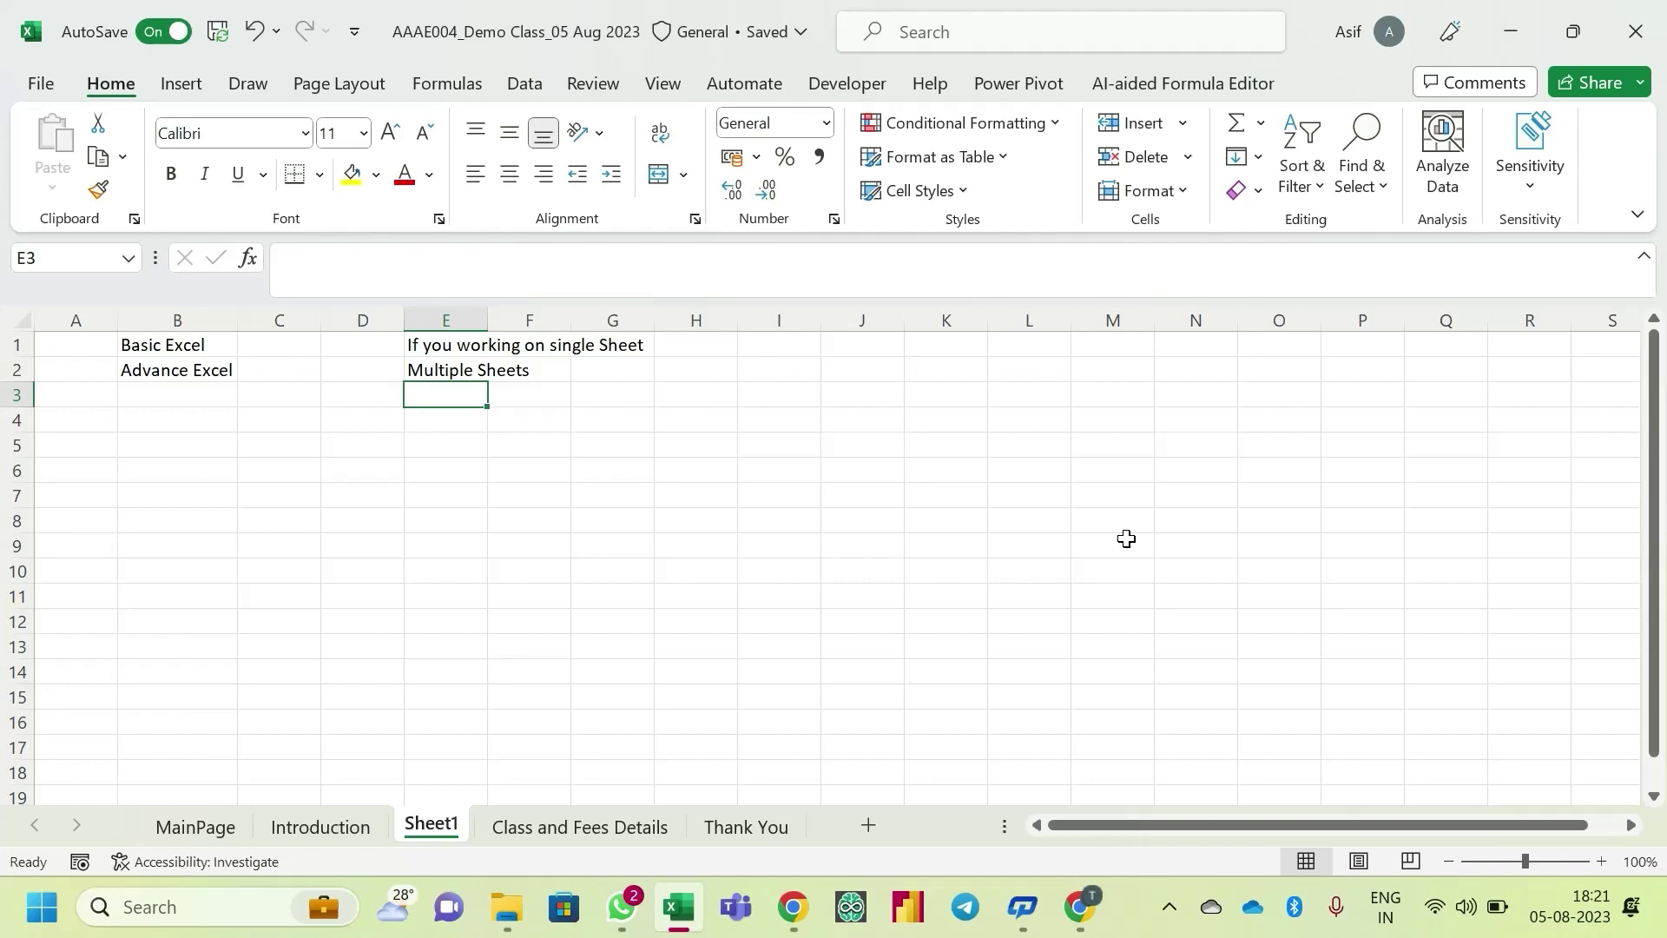
# - Switch to the Google Meet call to check it and return to the Excel workbook
pyautogui.hotkey('alt', 'Tab')
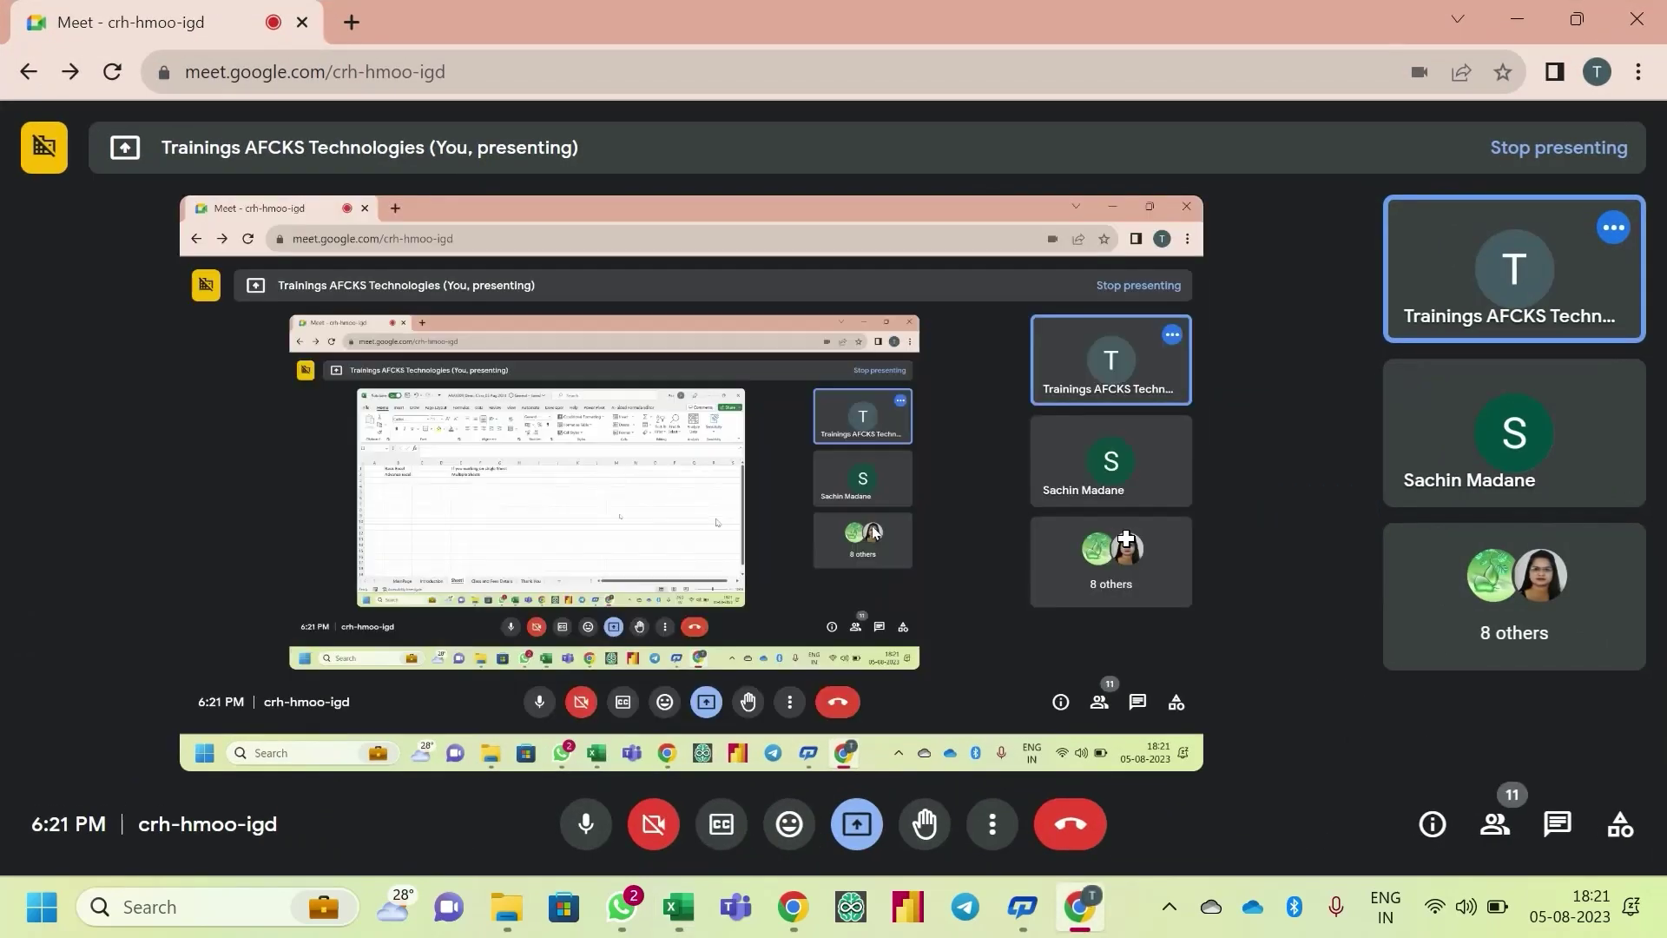
pyautogui.hotkey('alt', 'Tab')
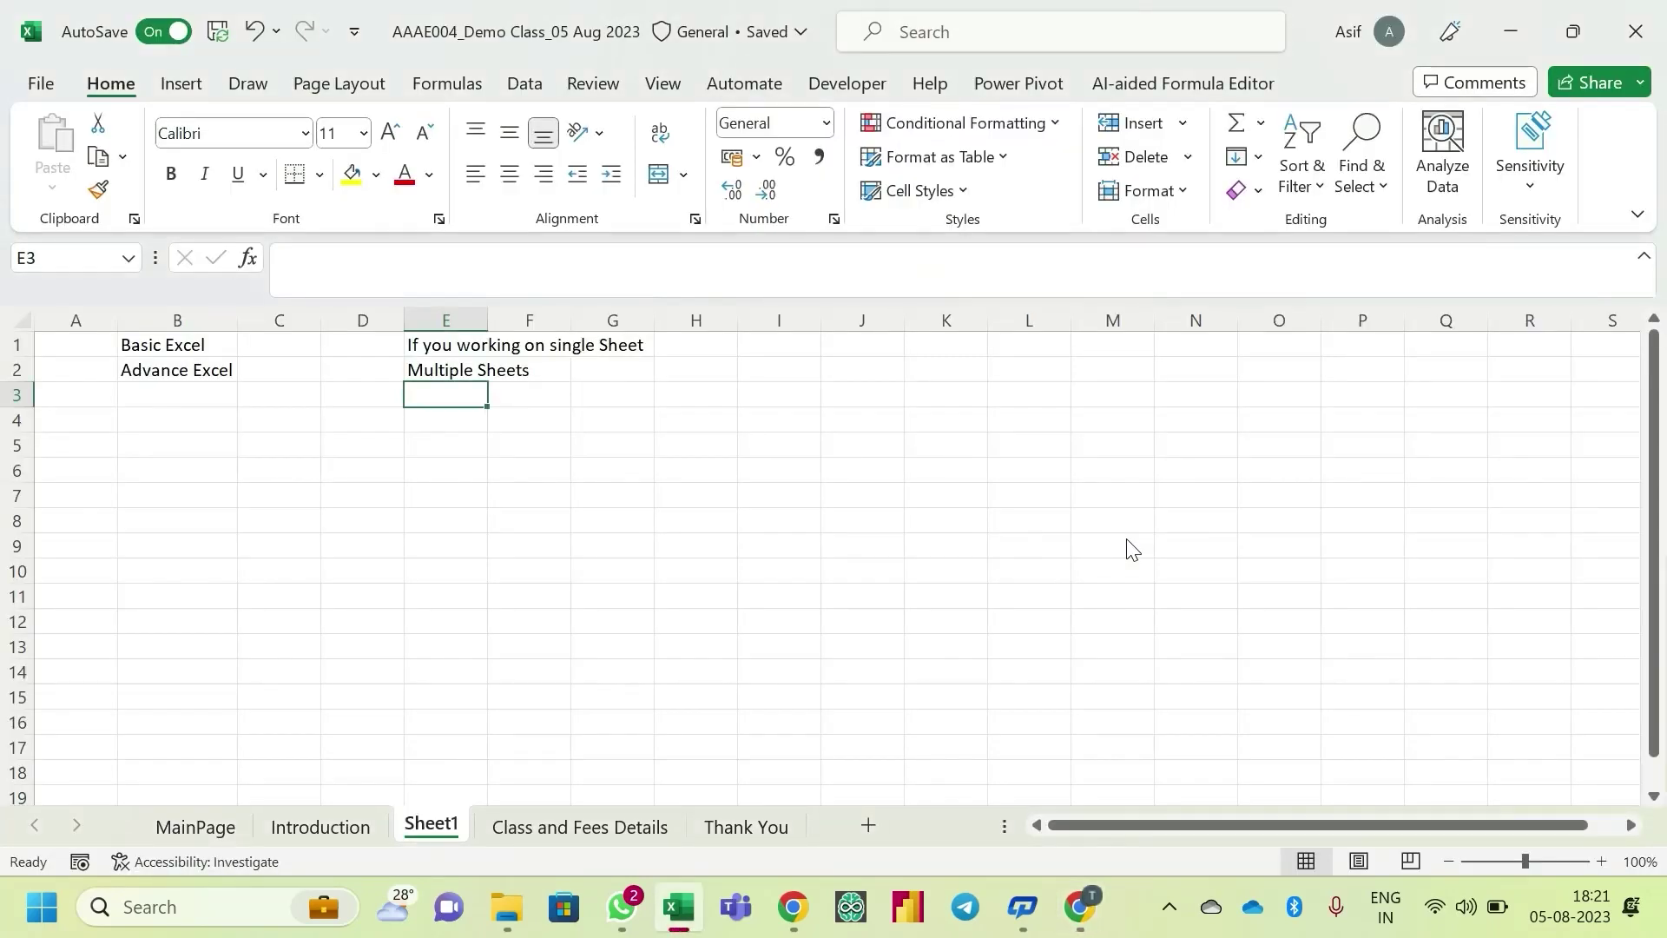
pyautogui.press('Down')
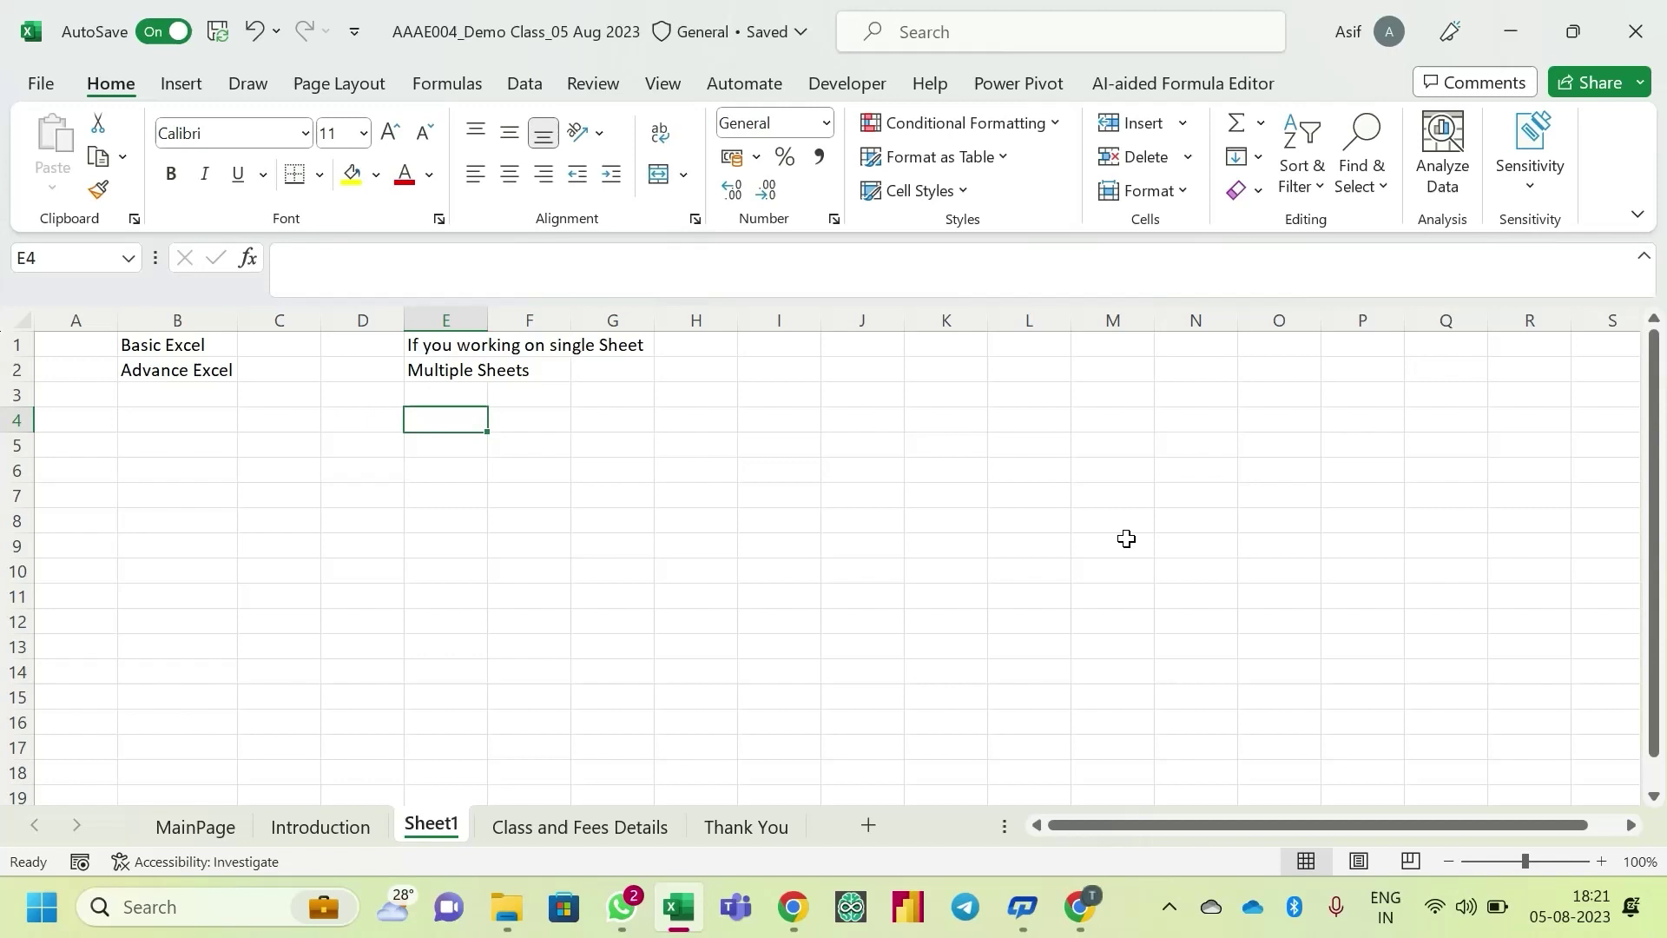
pyautogui.press('Up')
# - Enter "Multiple Function to get work on/ Handling Large Data" in cell H2
pyautogui.press('Right')
pyautogui.press('Right')
pyautogui.press('Right')
pyautogui.press('Up')
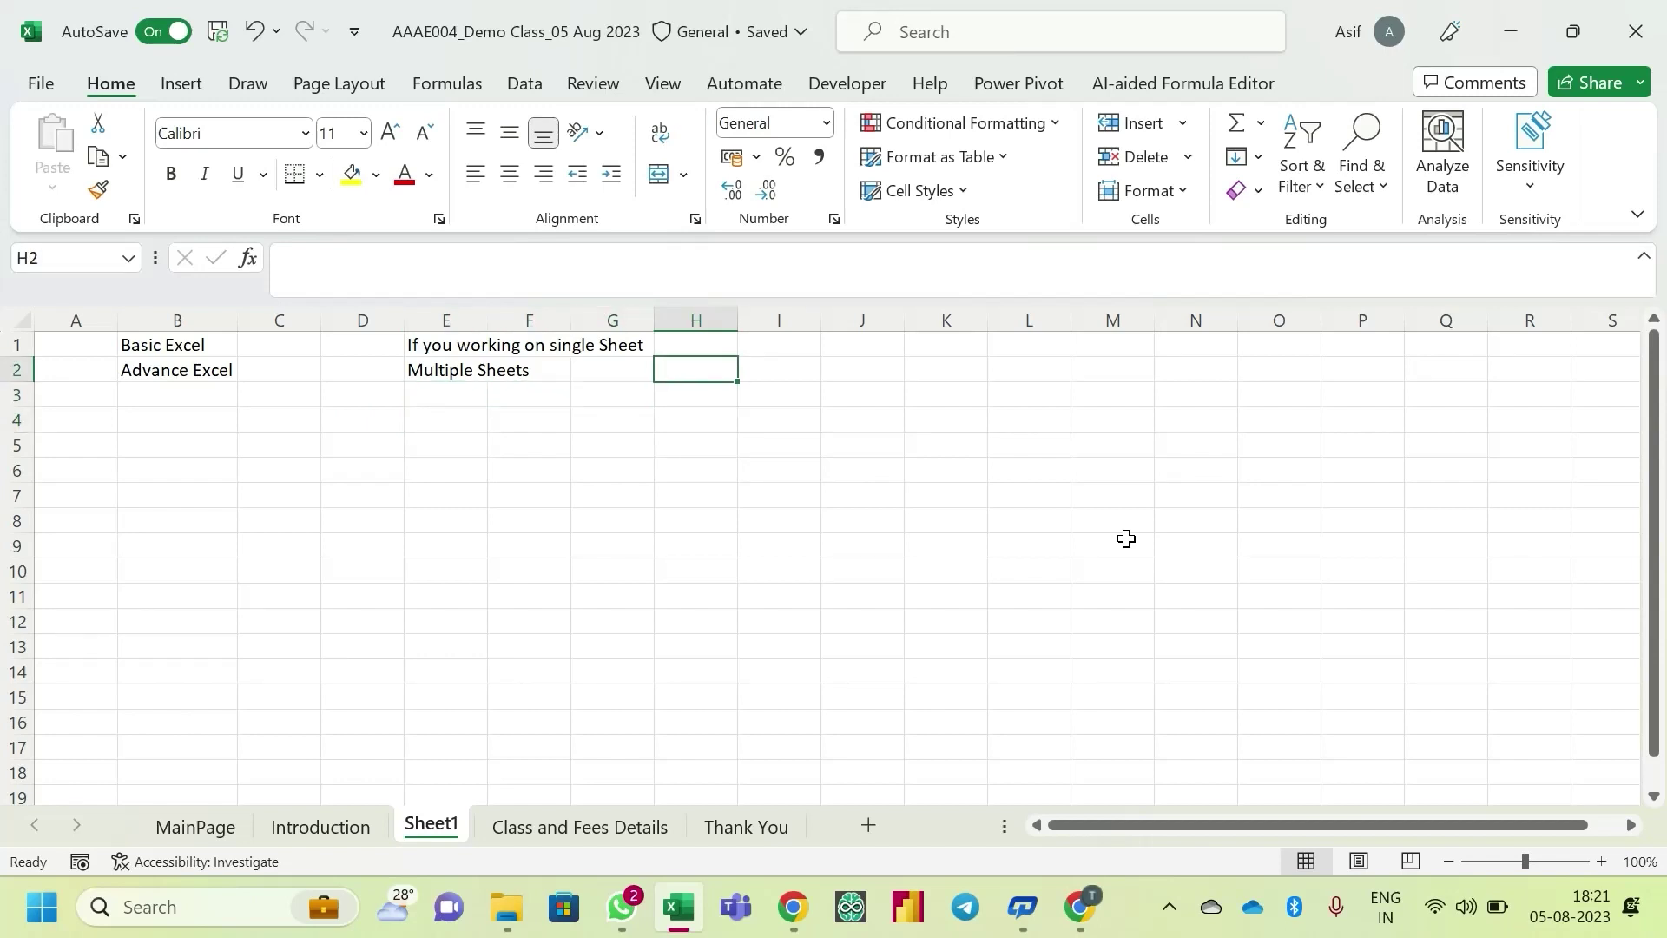
pyautogui.write('Multiple')
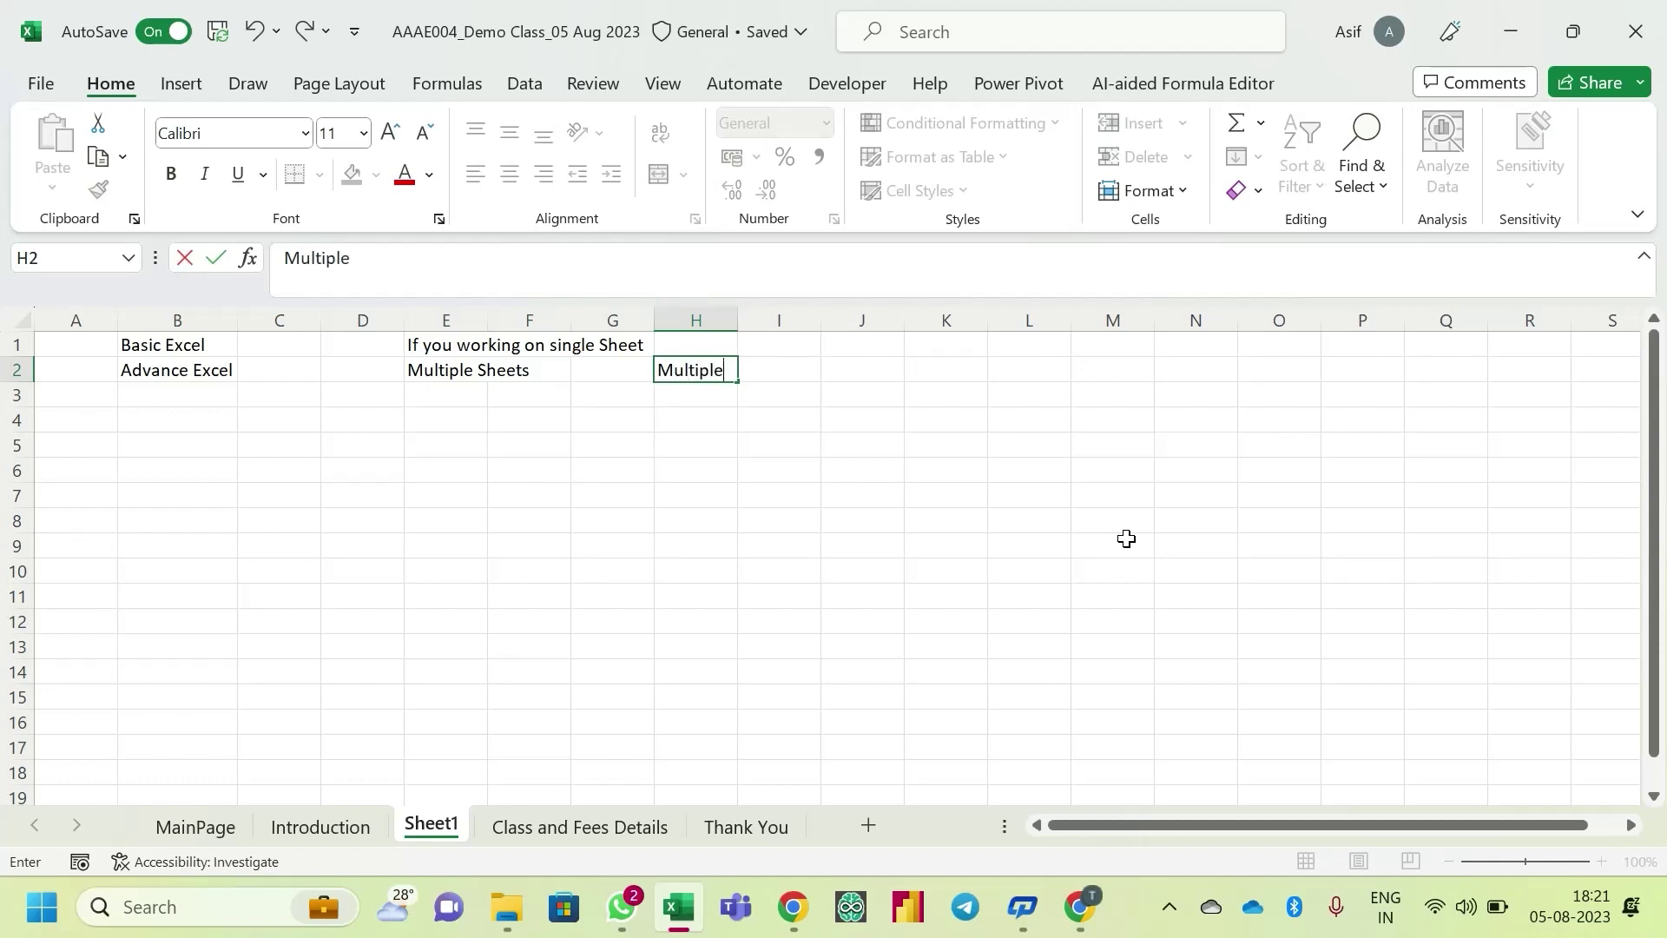
pyautogui.write(' Function')
pyautogui.press('BackSpace')
pyautogui.press('BackSpace')
pyautogui.press('BackSpace')
pyautogui.press('BackSpace')
pyautogui.write('ction to get you')
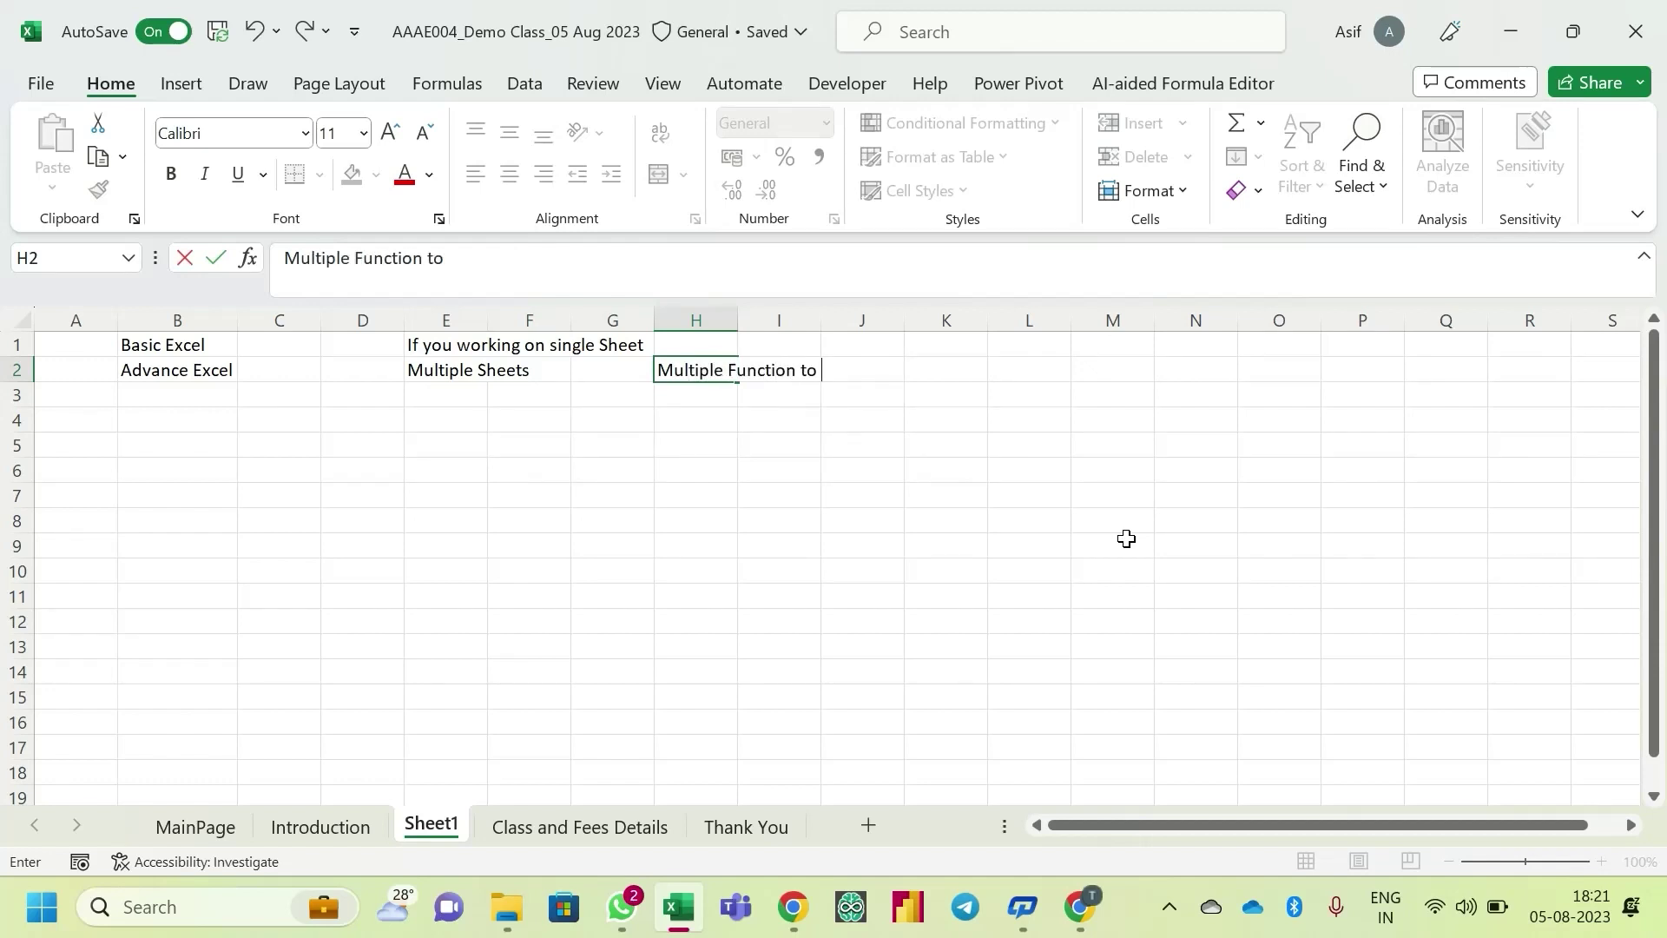
pyautogui.press('BackSpace')
pyautogui.press('BackSpace')
pyautogui.press('BackSpace')
pyautogui.write('work on')
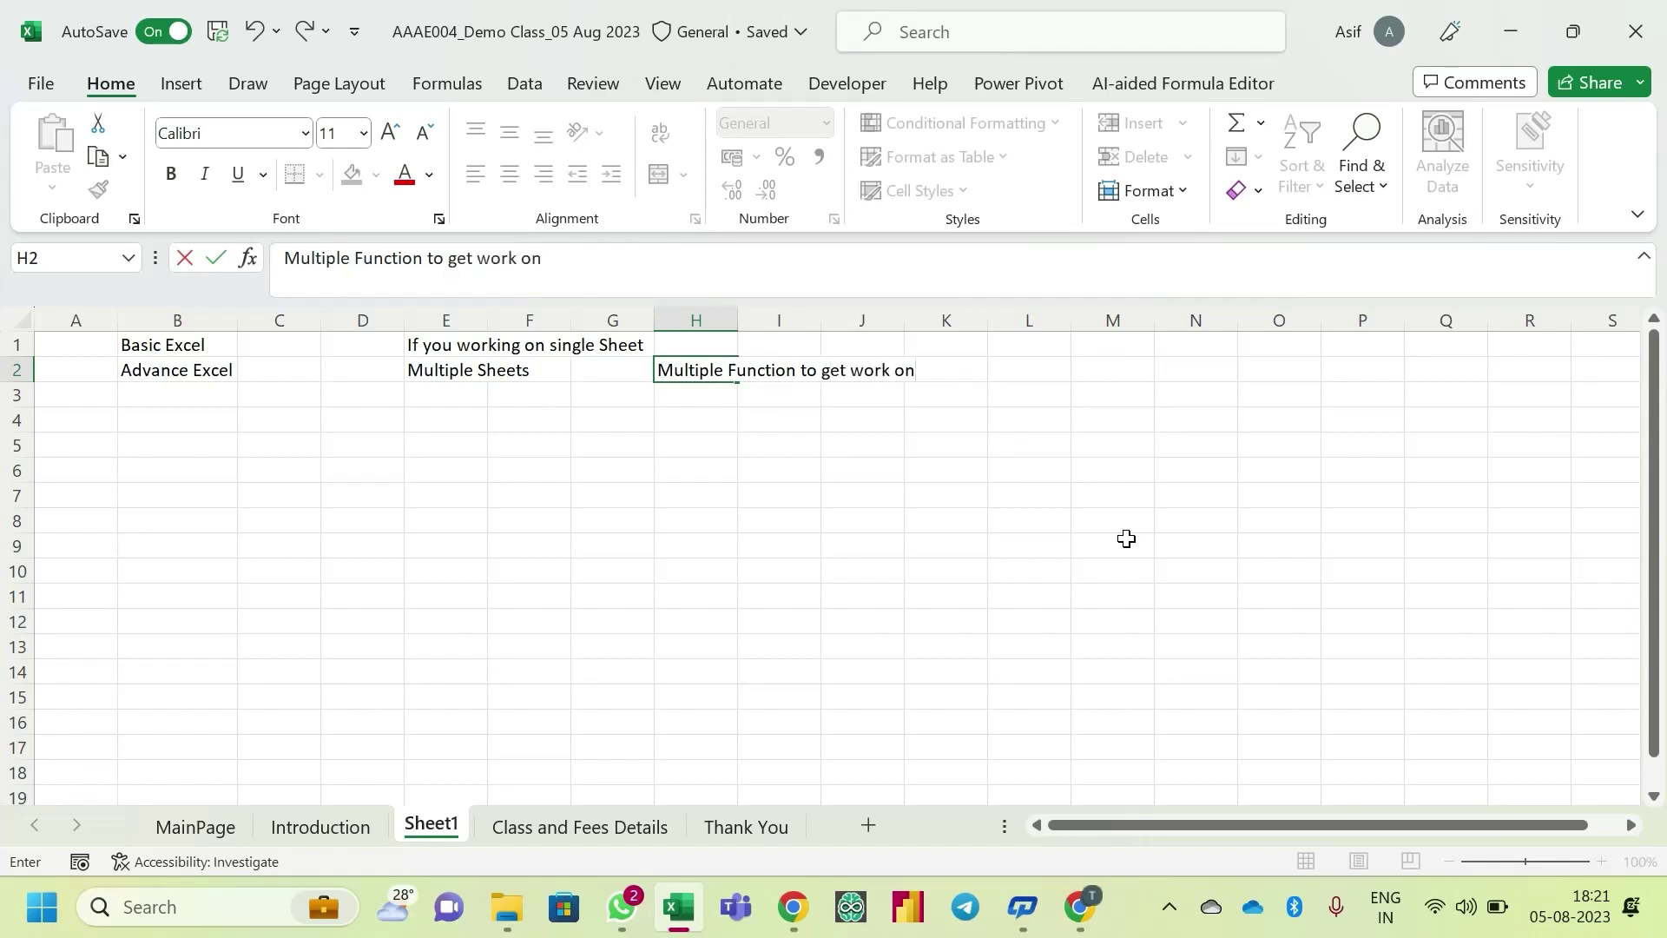
pyautogui.write('/ Handling ')
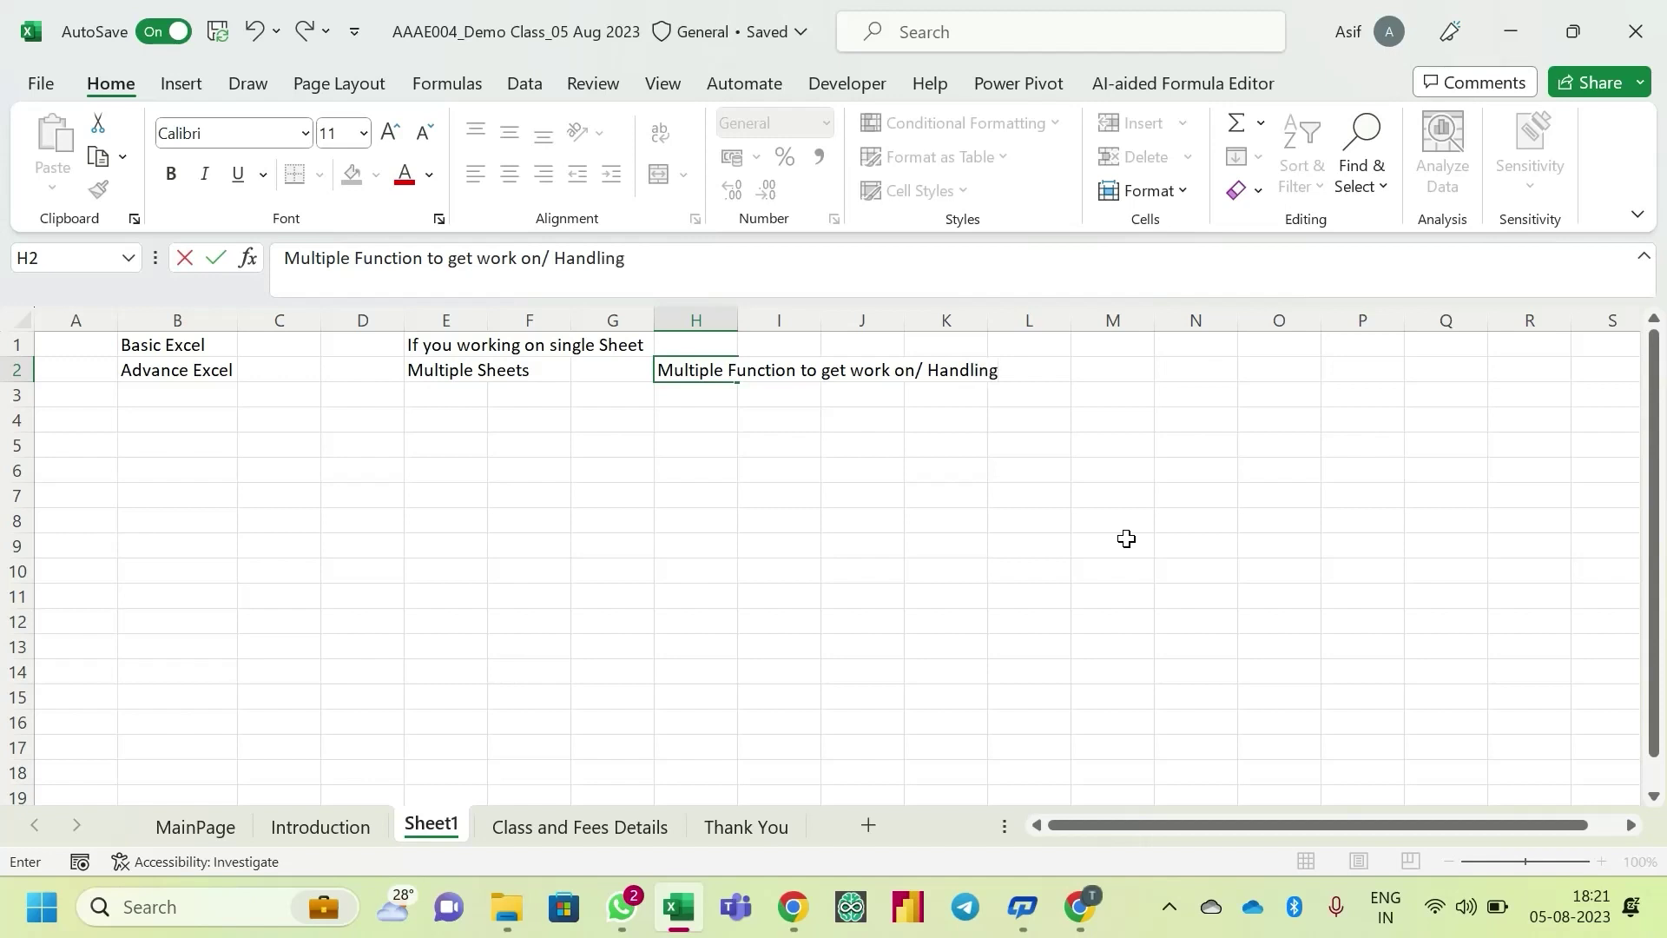
pyautogui.write('Large Data')
pyautogui.press('Return')
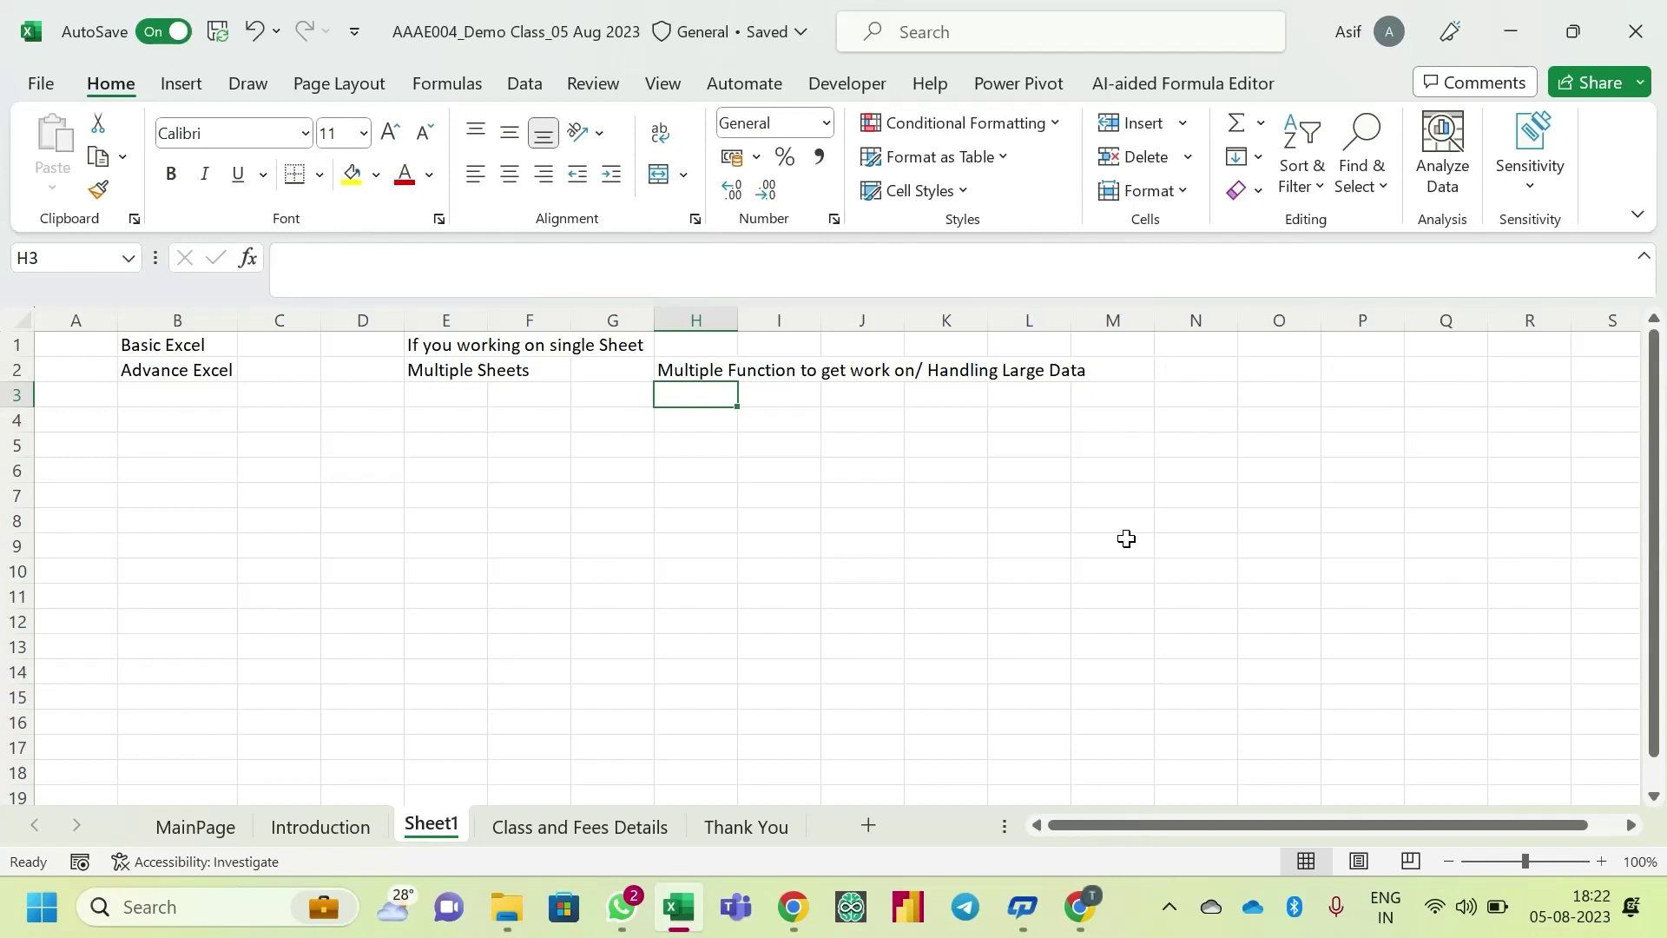
# - Move the "Multiple Sheets" entry from cell E2 to C3, below and indented from "Advance Excel"
pyautogui.press('Left')
pyautogui.press('Left')
pyautogui.press('Up')
pyautogui.press('Left')
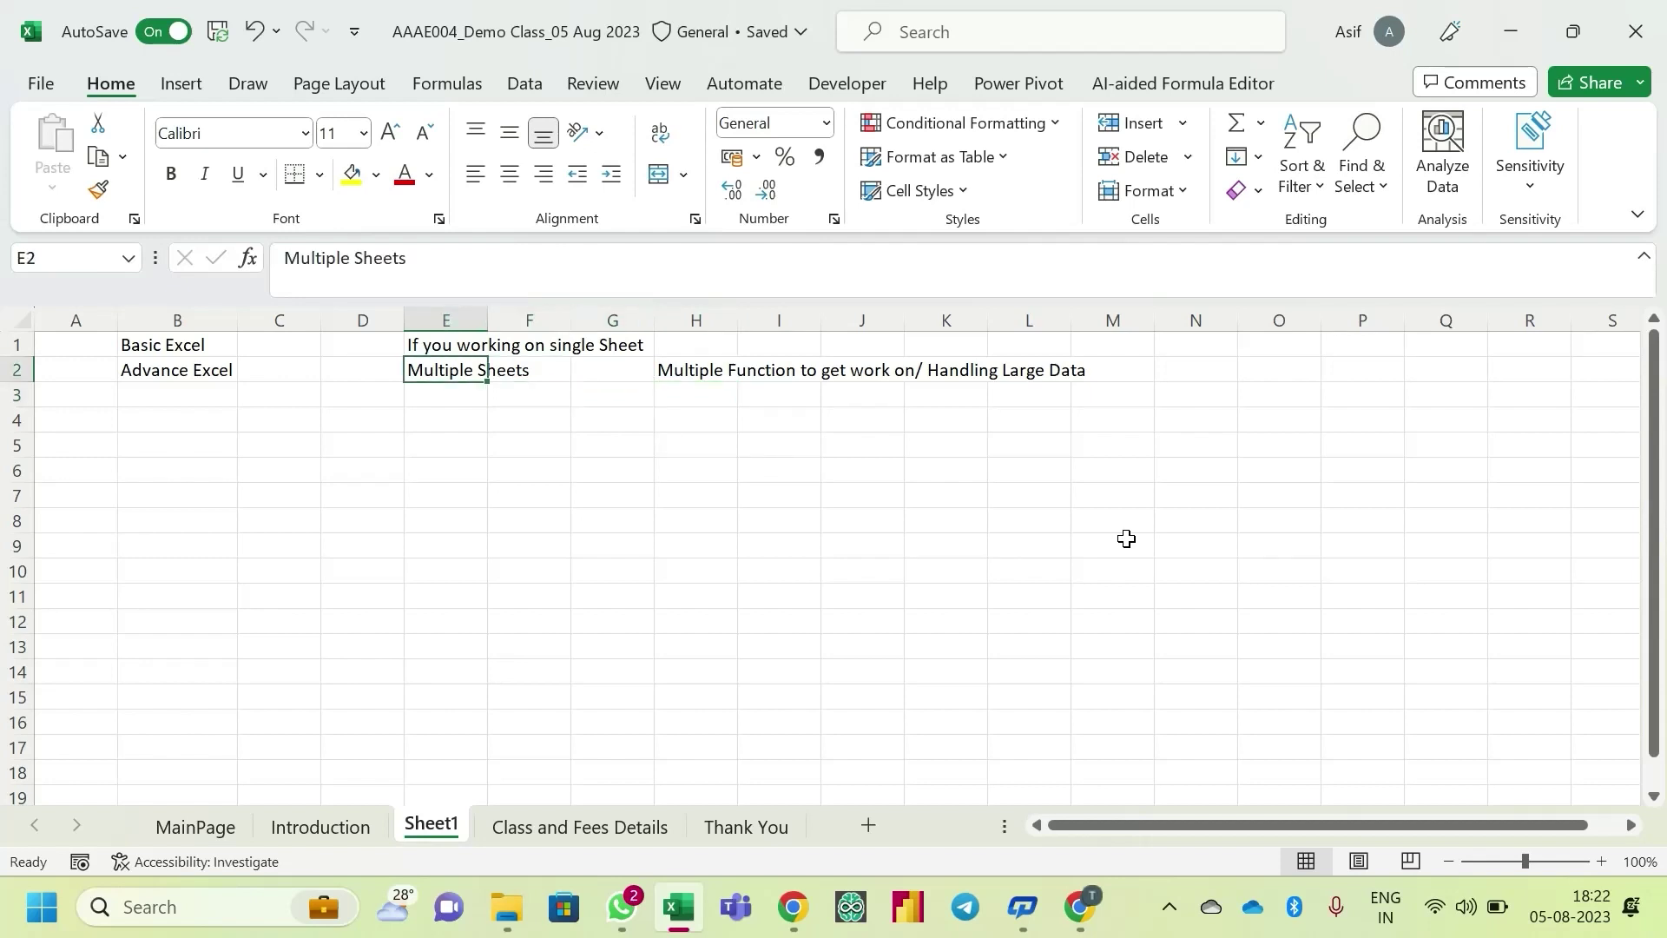
pyautogui.hotkey('ctrl', 'x')
pyautogui.press('Down')
pyautogui.press('Left')
pyautogui.press('Left')
pyautogui.press('Left')
pyautogui.press('Right')
pyautogui.press('Return')
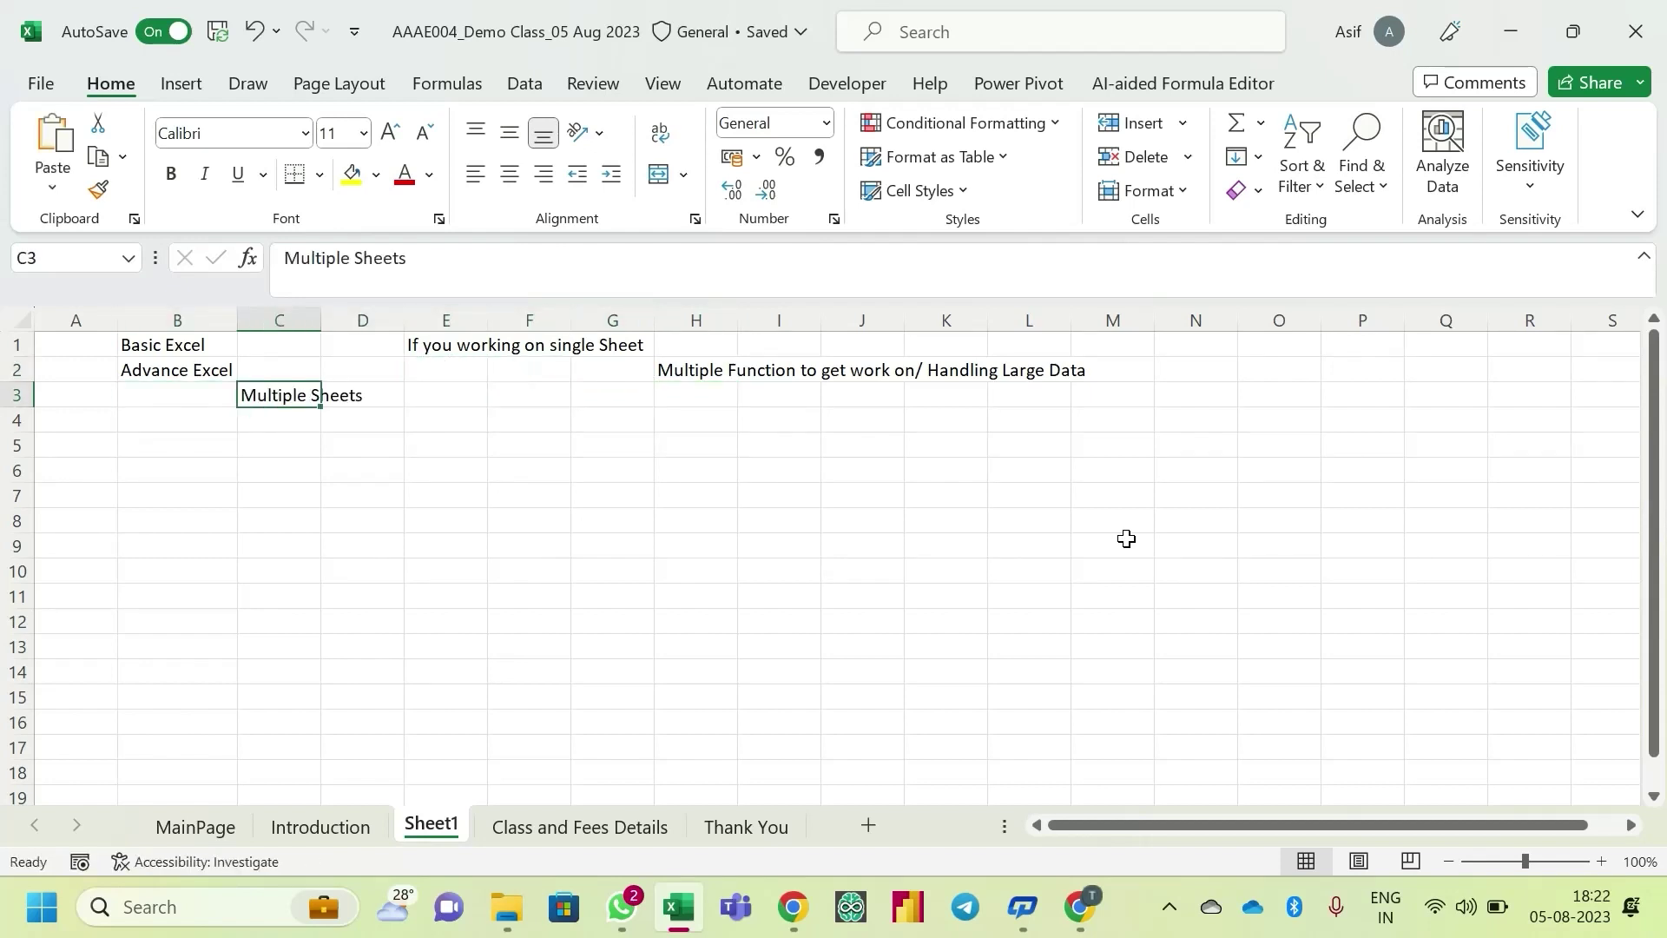
# - Move the "Multiple Function to get work on/ Handling Large Data" entry from cell H2 to C4
pyautogui.press('Right')
pyautogui.press('Right')
pyautogui.press('Right')
pyautogui.press('Right')
pyautogui.press('Up')
pyautogui.press('Right')
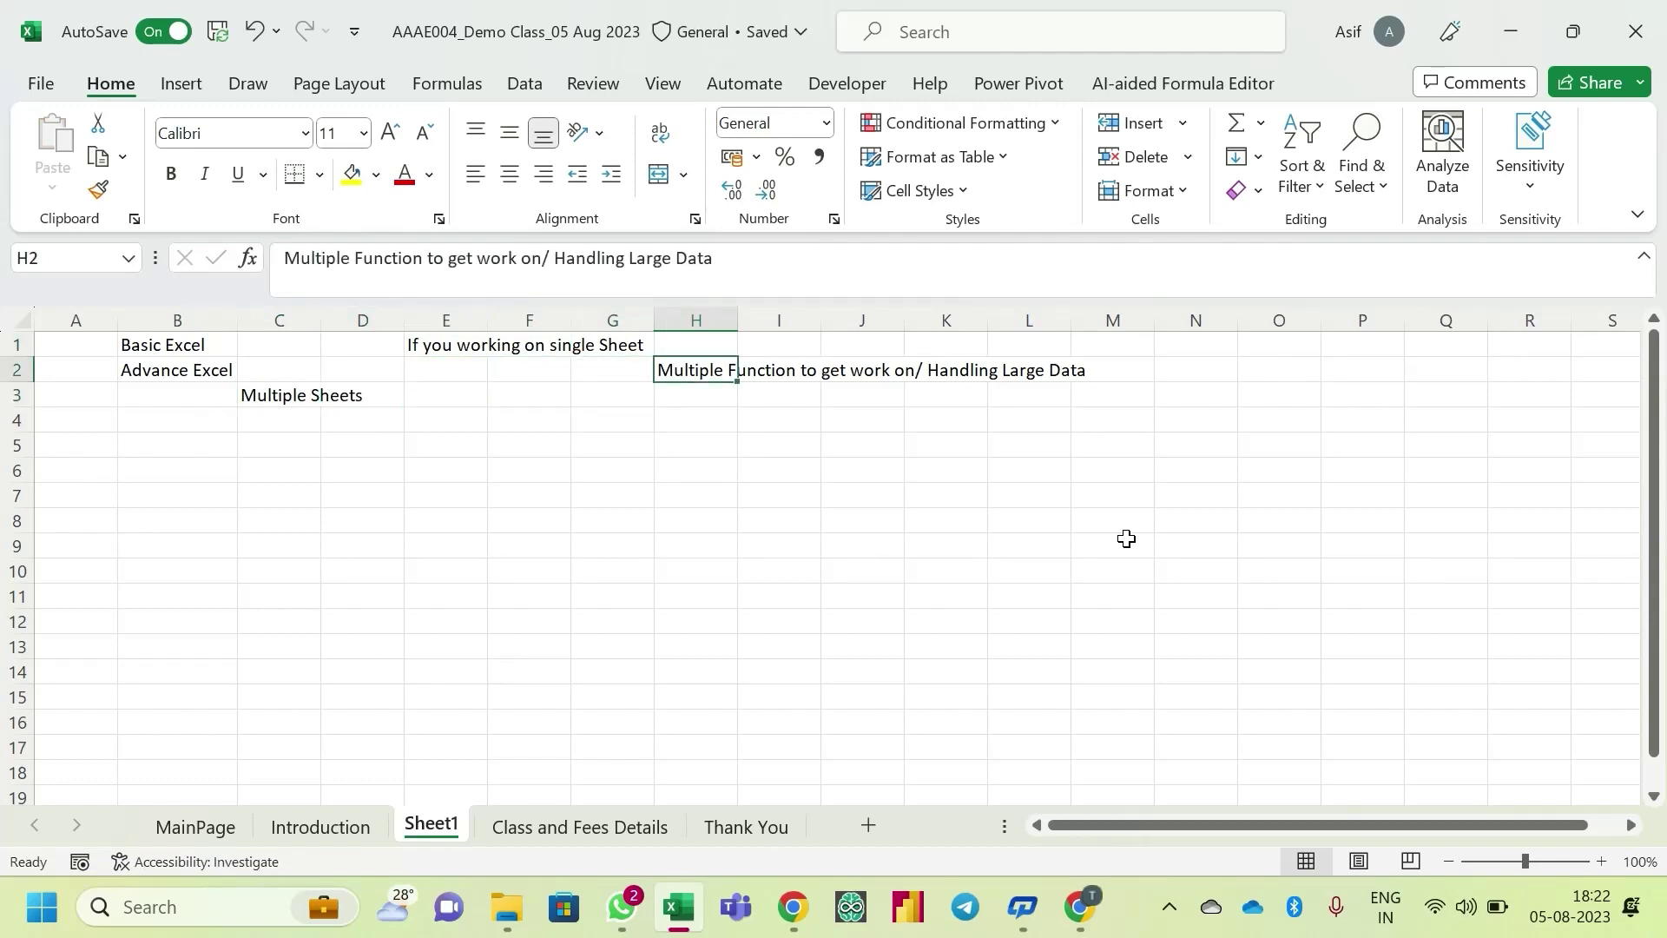
pyautogui.hotkey('ctrl', 'x')
pyautogui.press('Left')
pyautogui.press('Left')
pyautogui.press('Down')
pyautogui.press('Left')
pyautogui.press('Left')
pyautogui.press('Down')
pyautogui.press('Left')
pyautogui.press('Return')
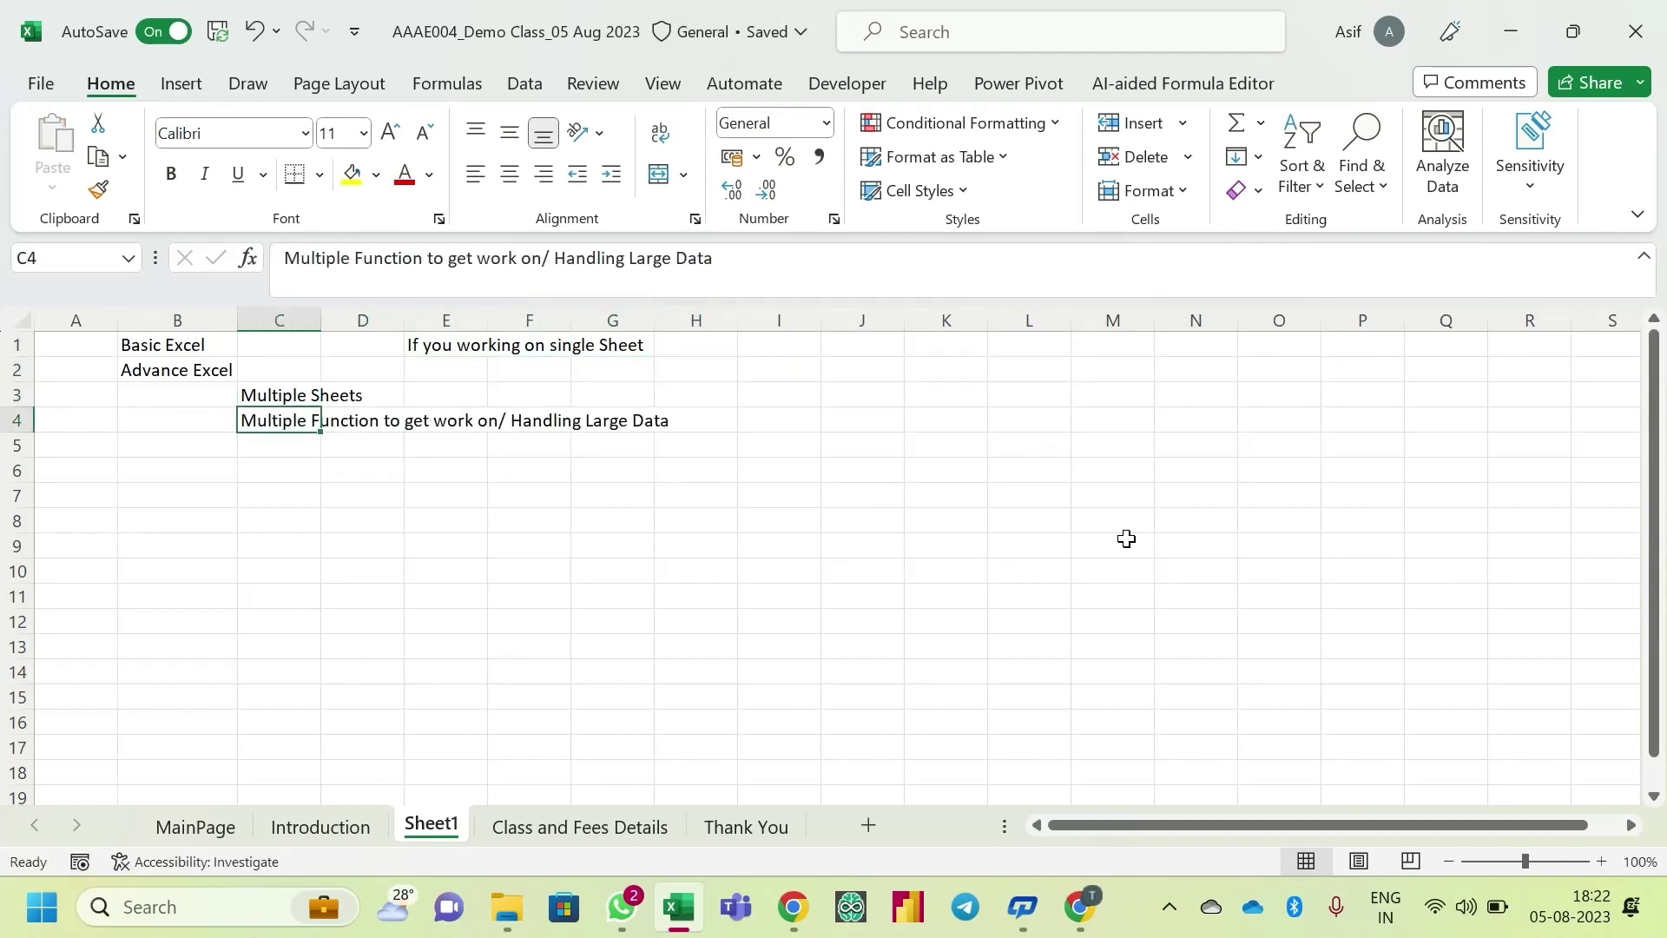
# - Move the "If you working on single Sheet" entry from cell E1 to C1, beside "Basic Excel"
pyautogui.press('Up')
pyautogui.press('Up')
pyautogui.press('Left')
pyautogui.press('Right')
pyautogui.press('Right')
pyautogui.press('Right')
pyautogui.press('Up')
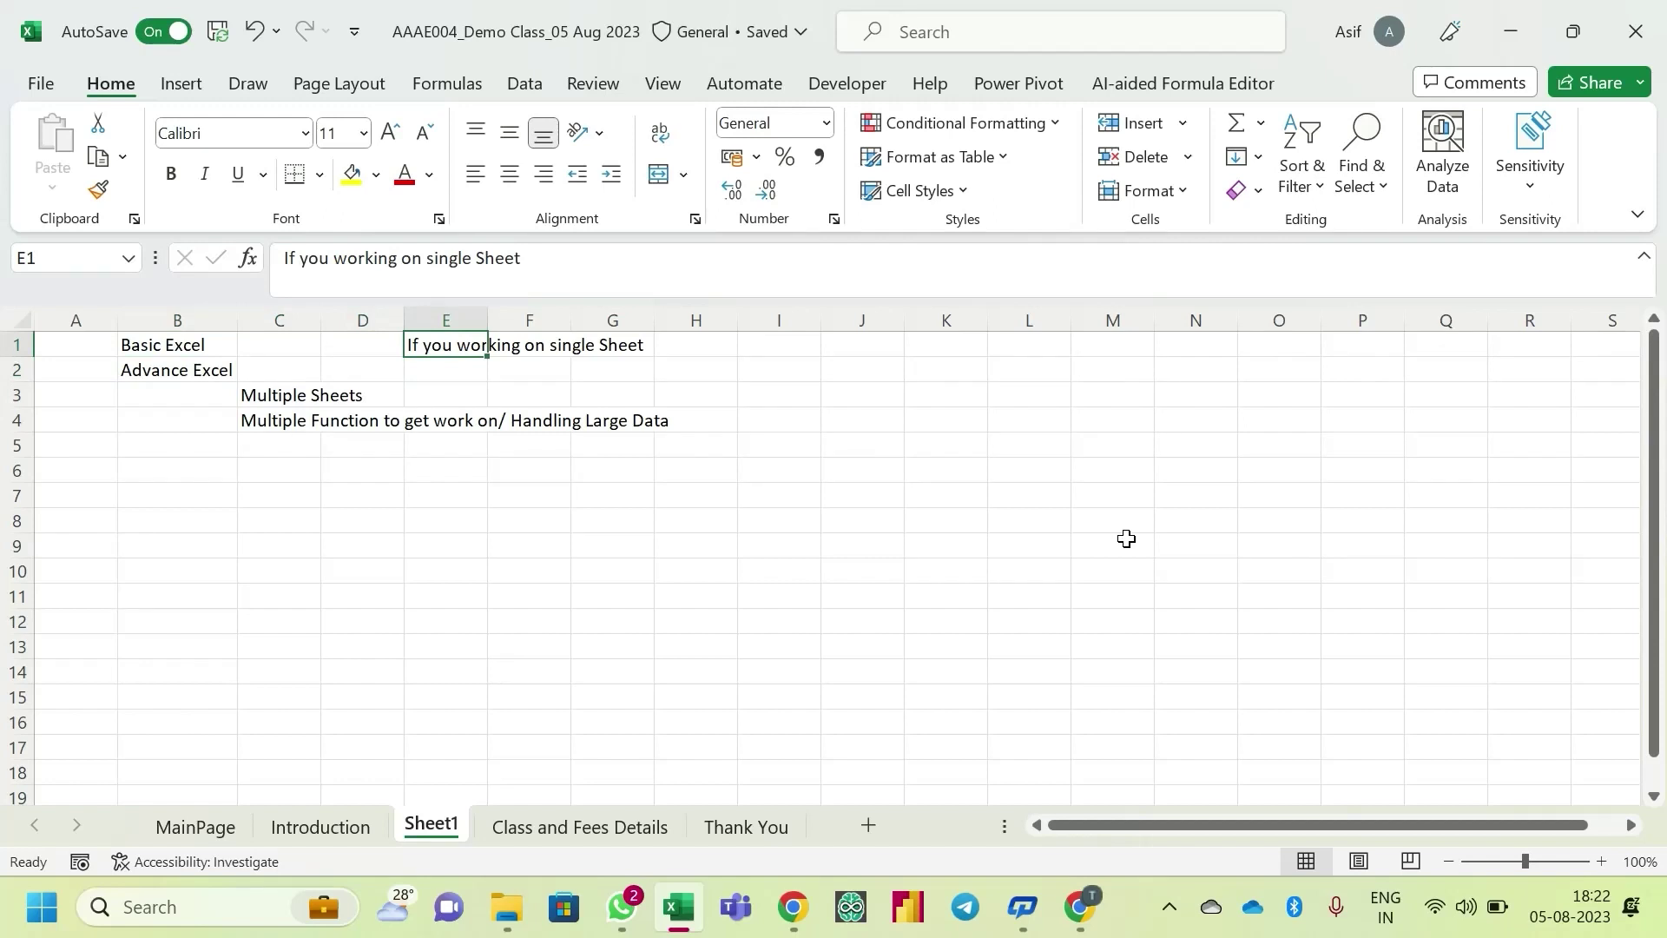
pyautogui.hotkey('ctrl', 'x')
pyautogui.press('Left')
pyautogui.press('Left')
pyautogui.press('Return')
# - Insert three blank rows above the "Advance Excel" row
pyautogui.press('Down')
pyautogui.press('Left')
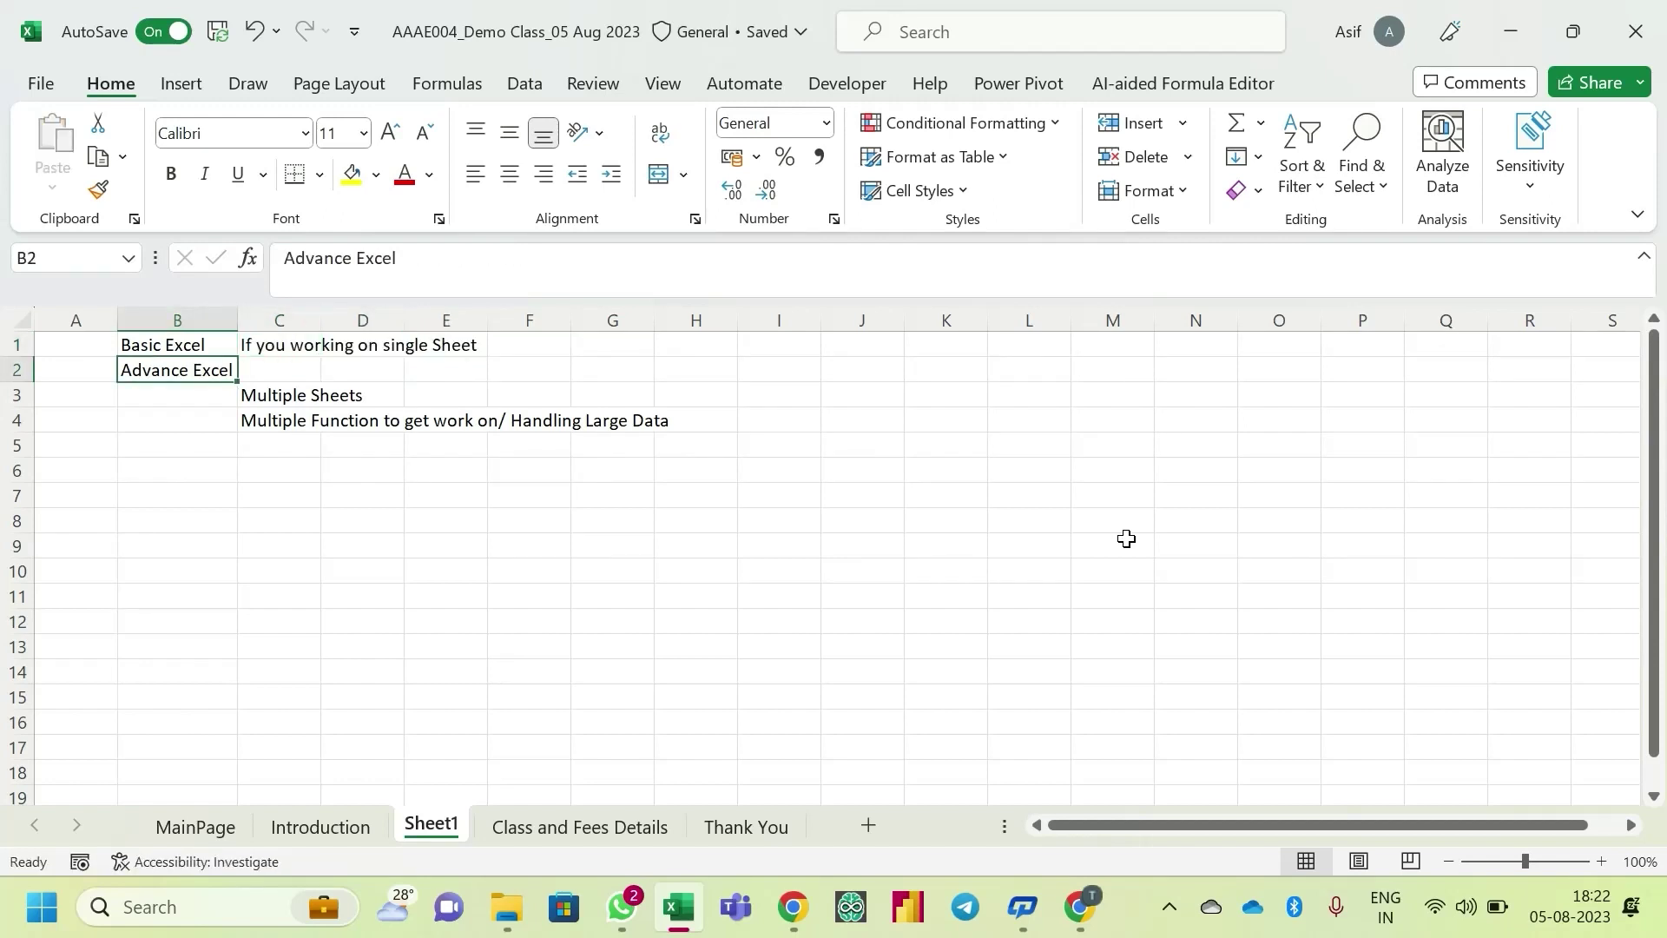
pyautogui.hotkey('shift', 'space')
pyautogui.hotkey('ctrl', '+')
pyautogui.hotkey('ctrl', '+')
pyautogui.hotkey('ctrl', '+')
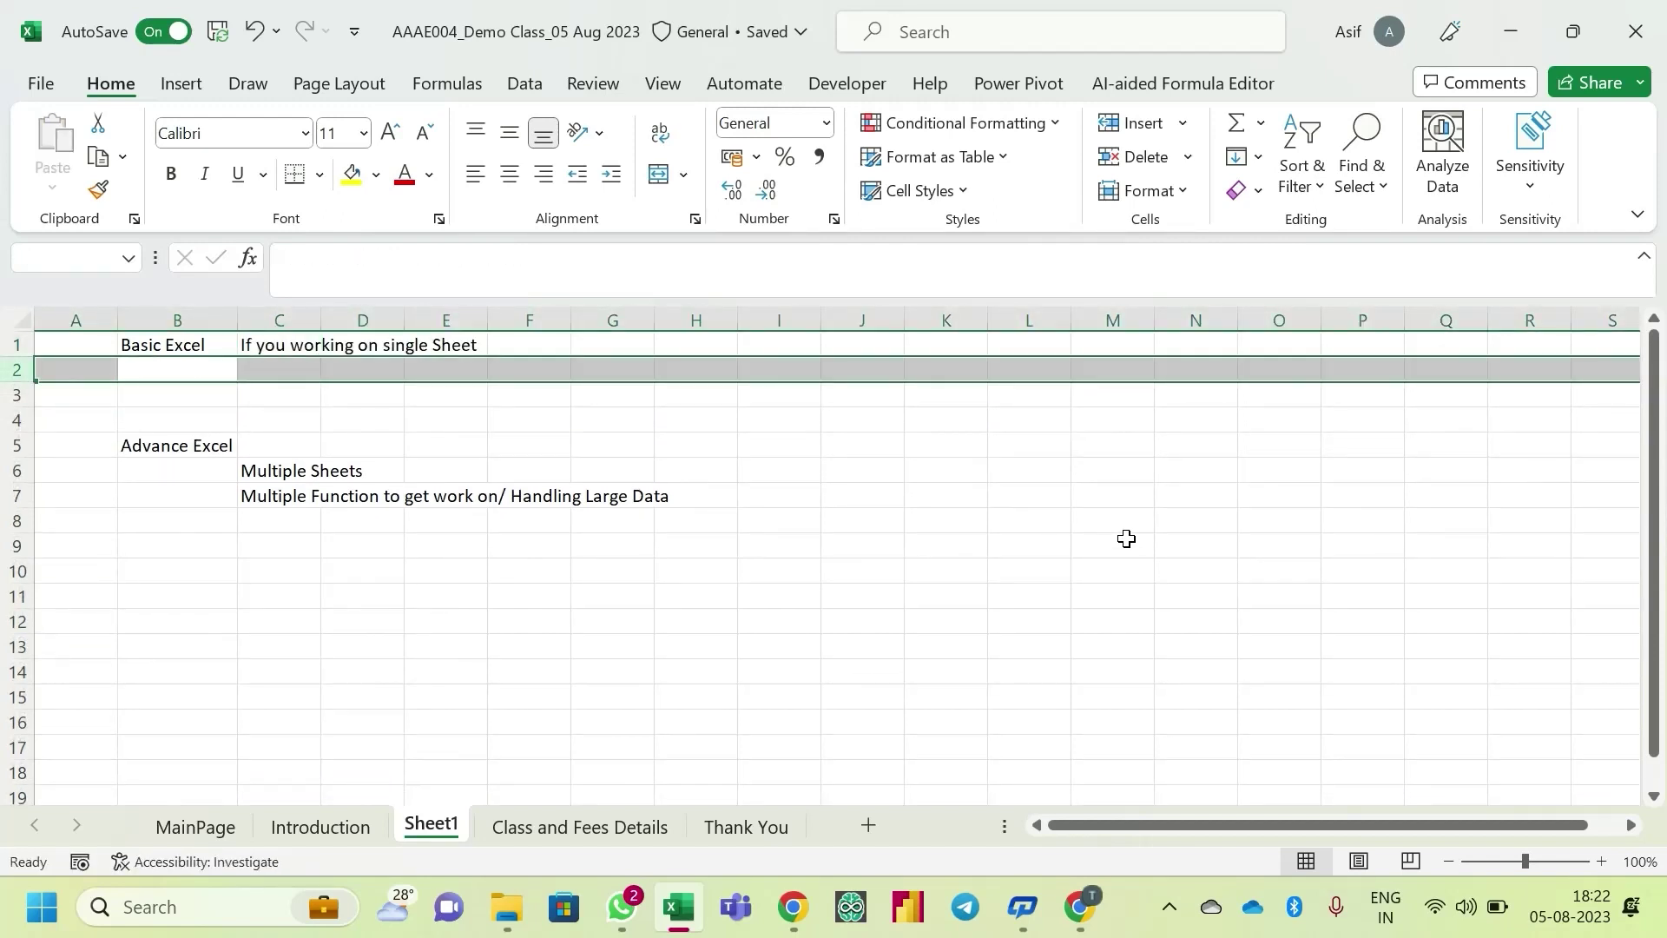
# - Move the "If you working on single Sheet" entry from cell C1 to C2, below and indented from "Basic Excel"
pyautogui.press('Up')
pyautogui.press('Right')
pyautogui.hotkey('ctrl', 'x')
pyautogui.press('Down')
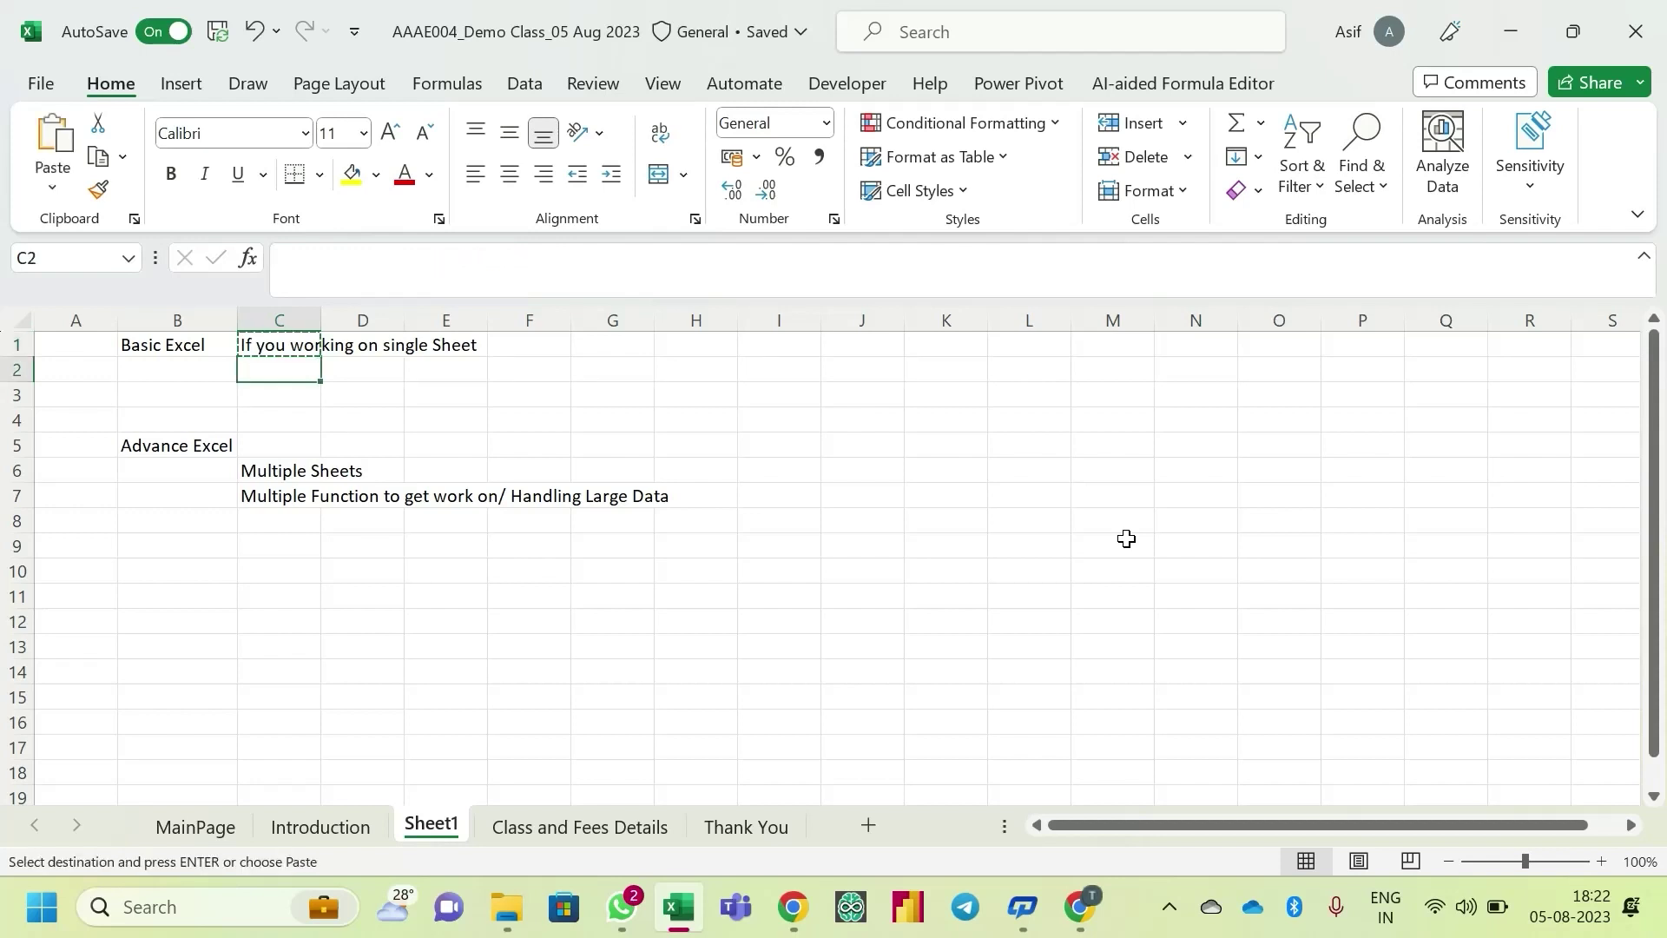
pyautogui.press('Return')
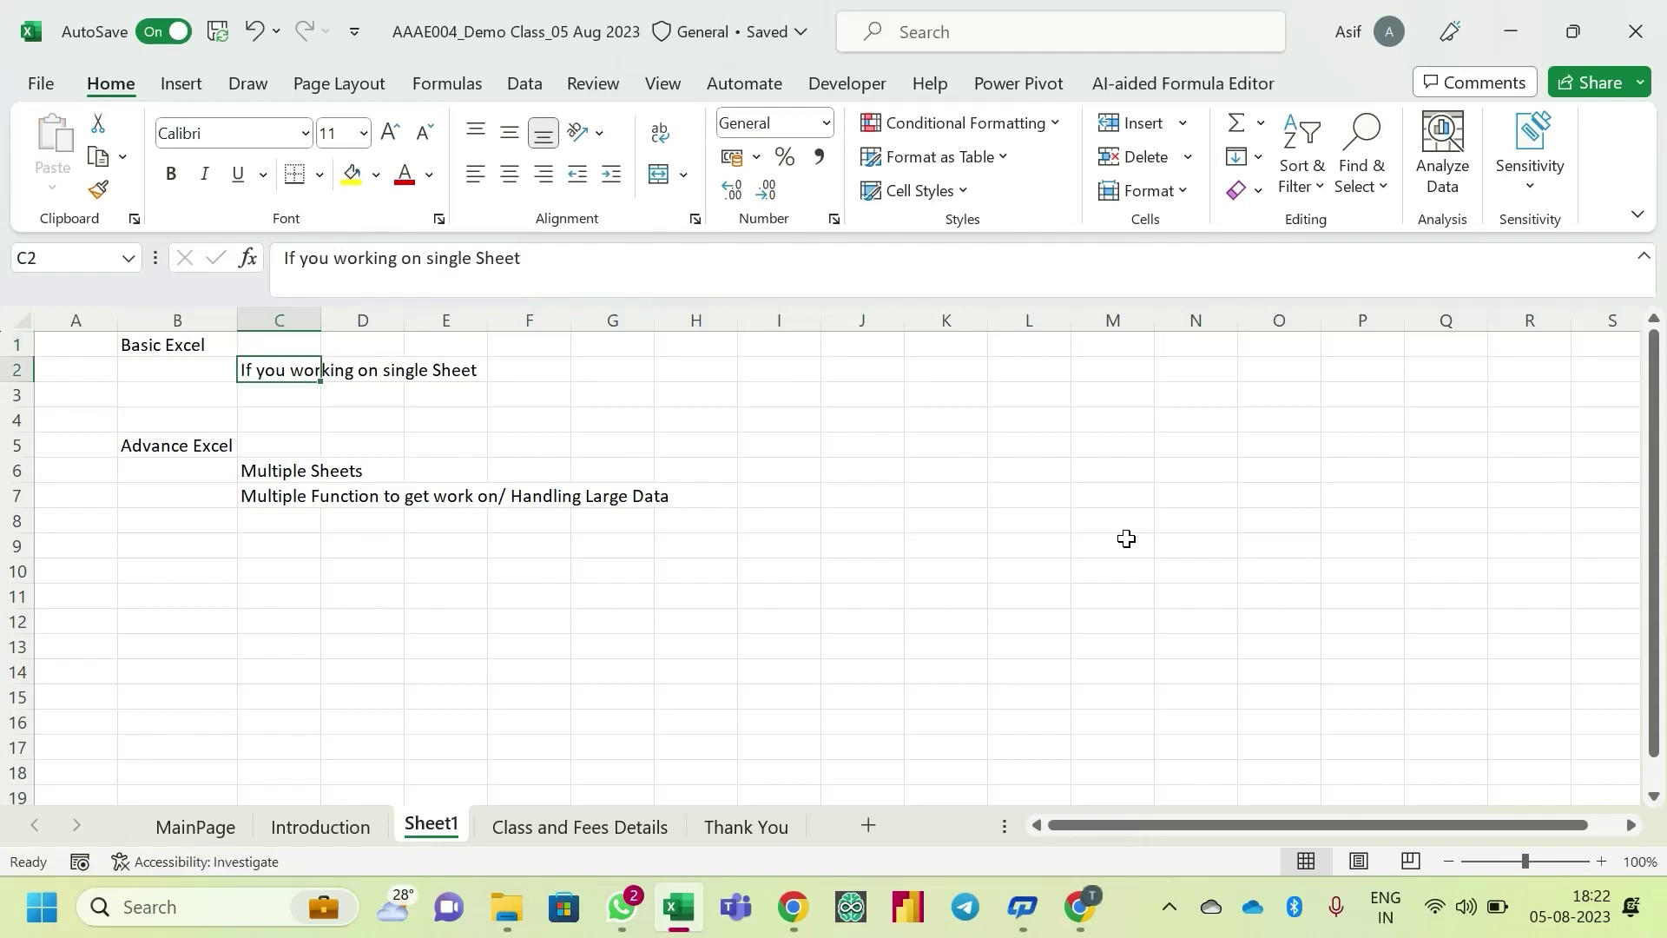
# - Enter "Charts, Pivot Table" in cell C8, below the other "Advance Excel" items
pyautogui.press('Down')
pyautogui.press('Down')
pyautogui.press('Down')
pyautogui.press('Down')
pyautogui.press('Down')
pyautogui.press('Down')
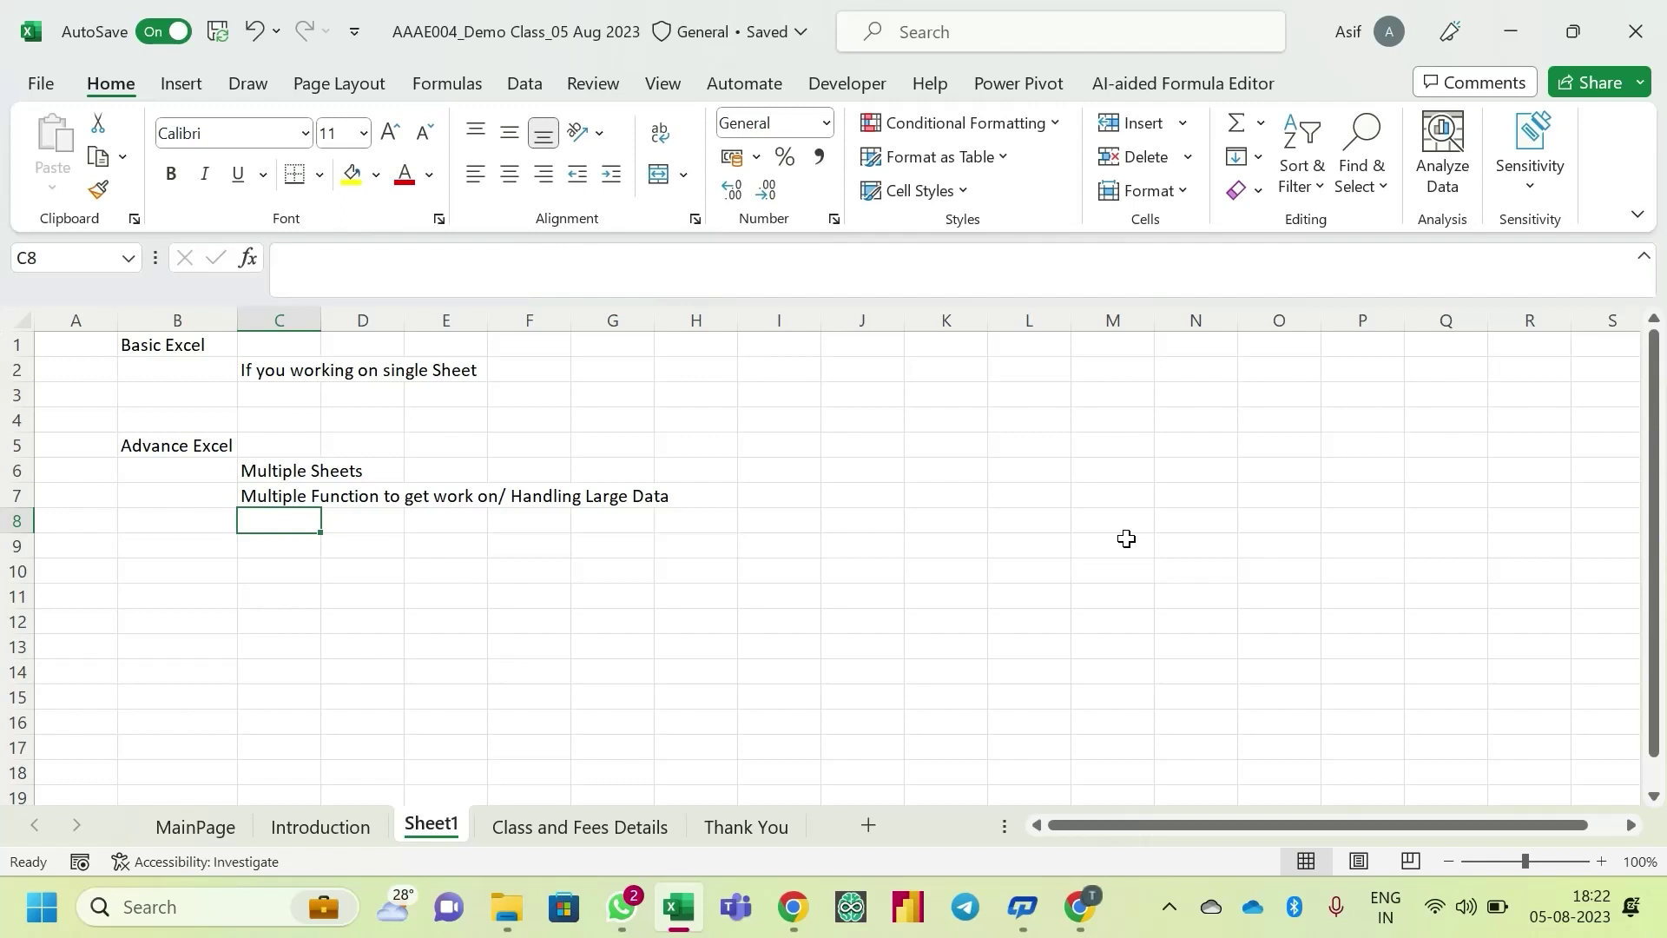
pyautogui.write('Chart')
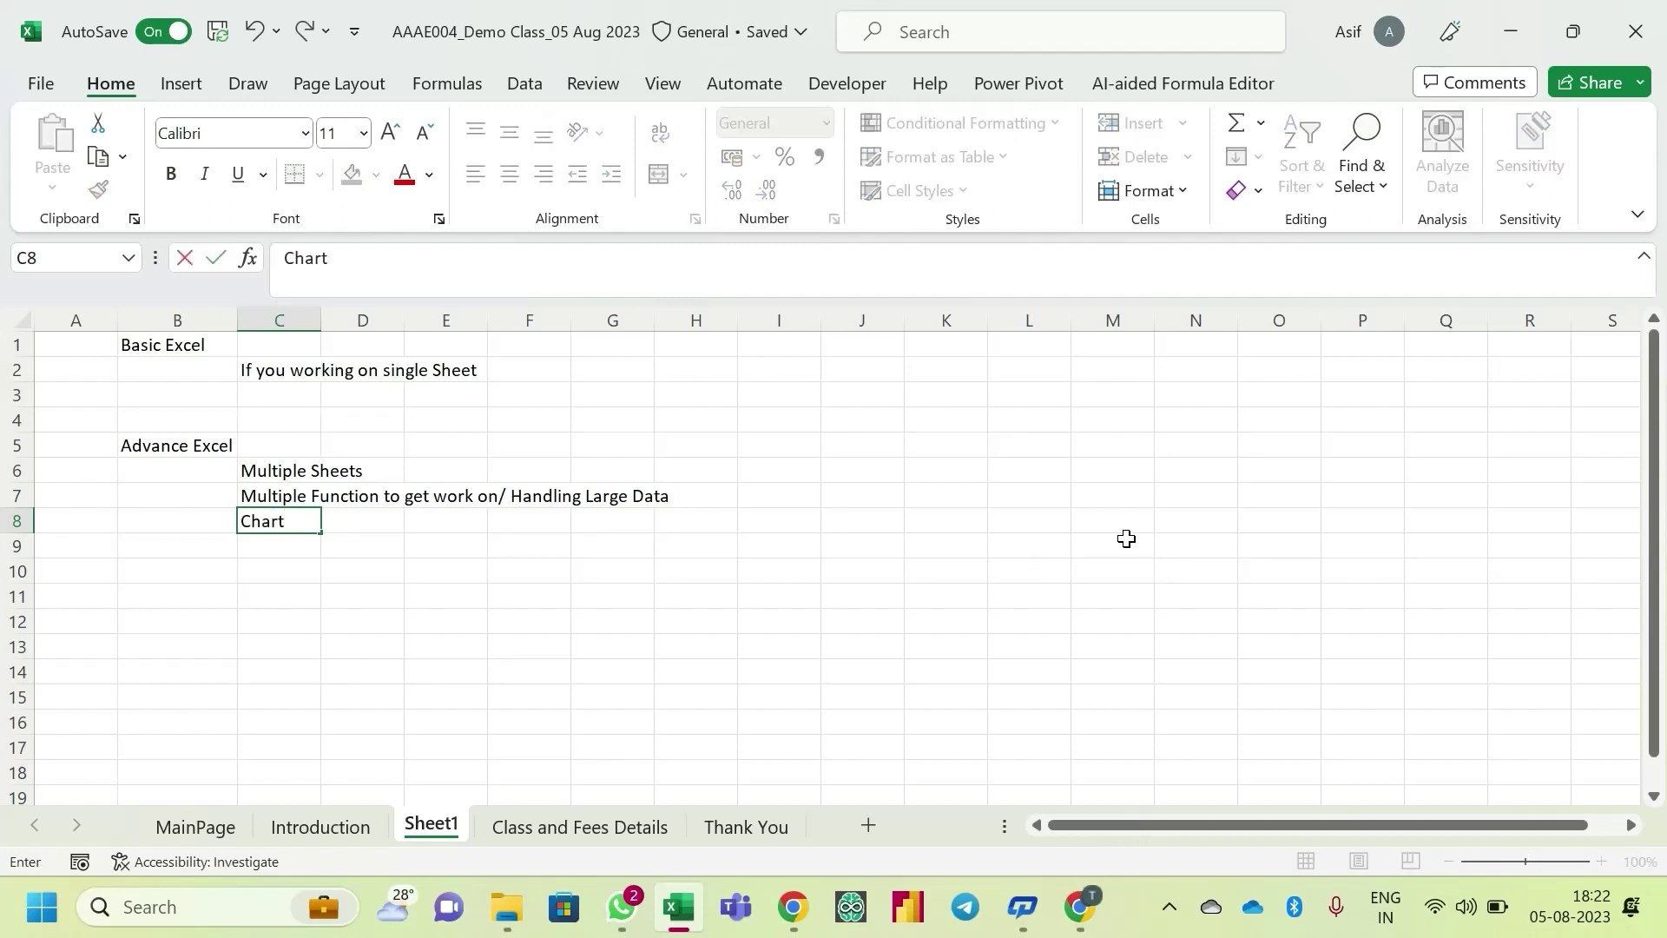
pyautogui.write(',')
pyautogui.press('BackSpace')
pyautogui.write('s P')
pyautogui.press('BackSpace')
pyautogui.write('Pivot Table')
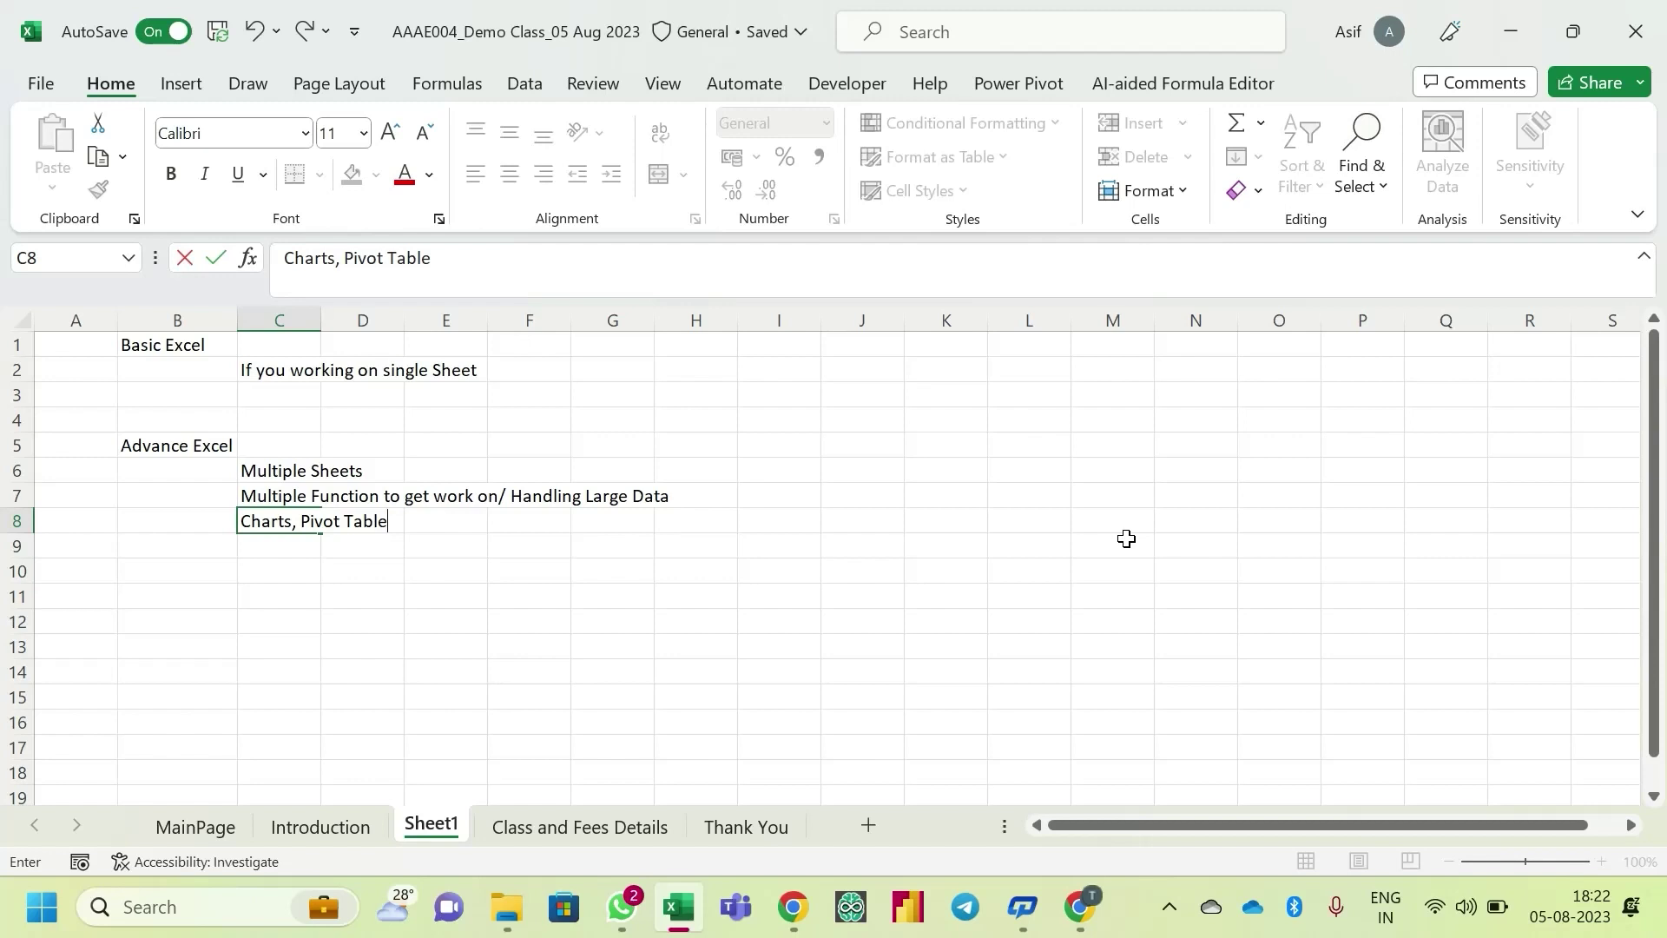
pyautogui.press('Return')
# - Review the outline entries in column C, going from the last "Advance Excel" item up to row 1
pyautogui.press('Up')
pyautogui.press('Up')
pyautogui.press('Up')
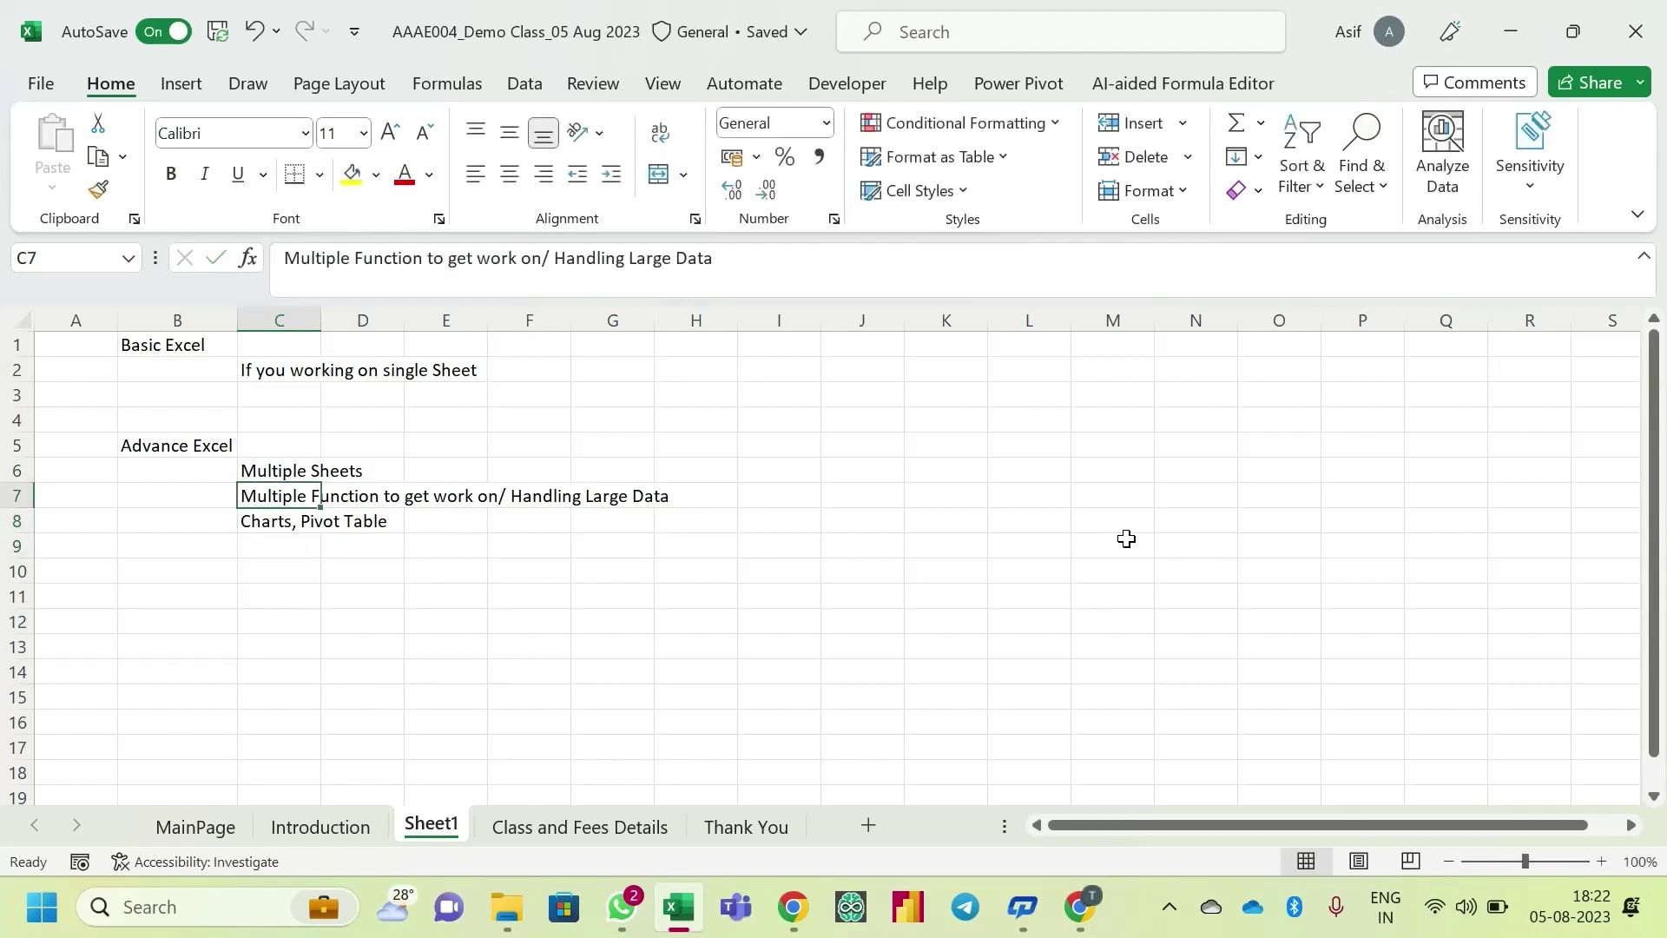
pyautogui.press('Down')
pyautogui.press('Down')
pyautogui.press('Down')
pyautogui.press('Up')
pyautogui.press('Up')
pyautogui.press('Up')
pyautogui.press('Up')
pyautogui.press('Up')
pyautogui.press('Up')
pyautogui.press('Up')
pyautogui.press('Up')
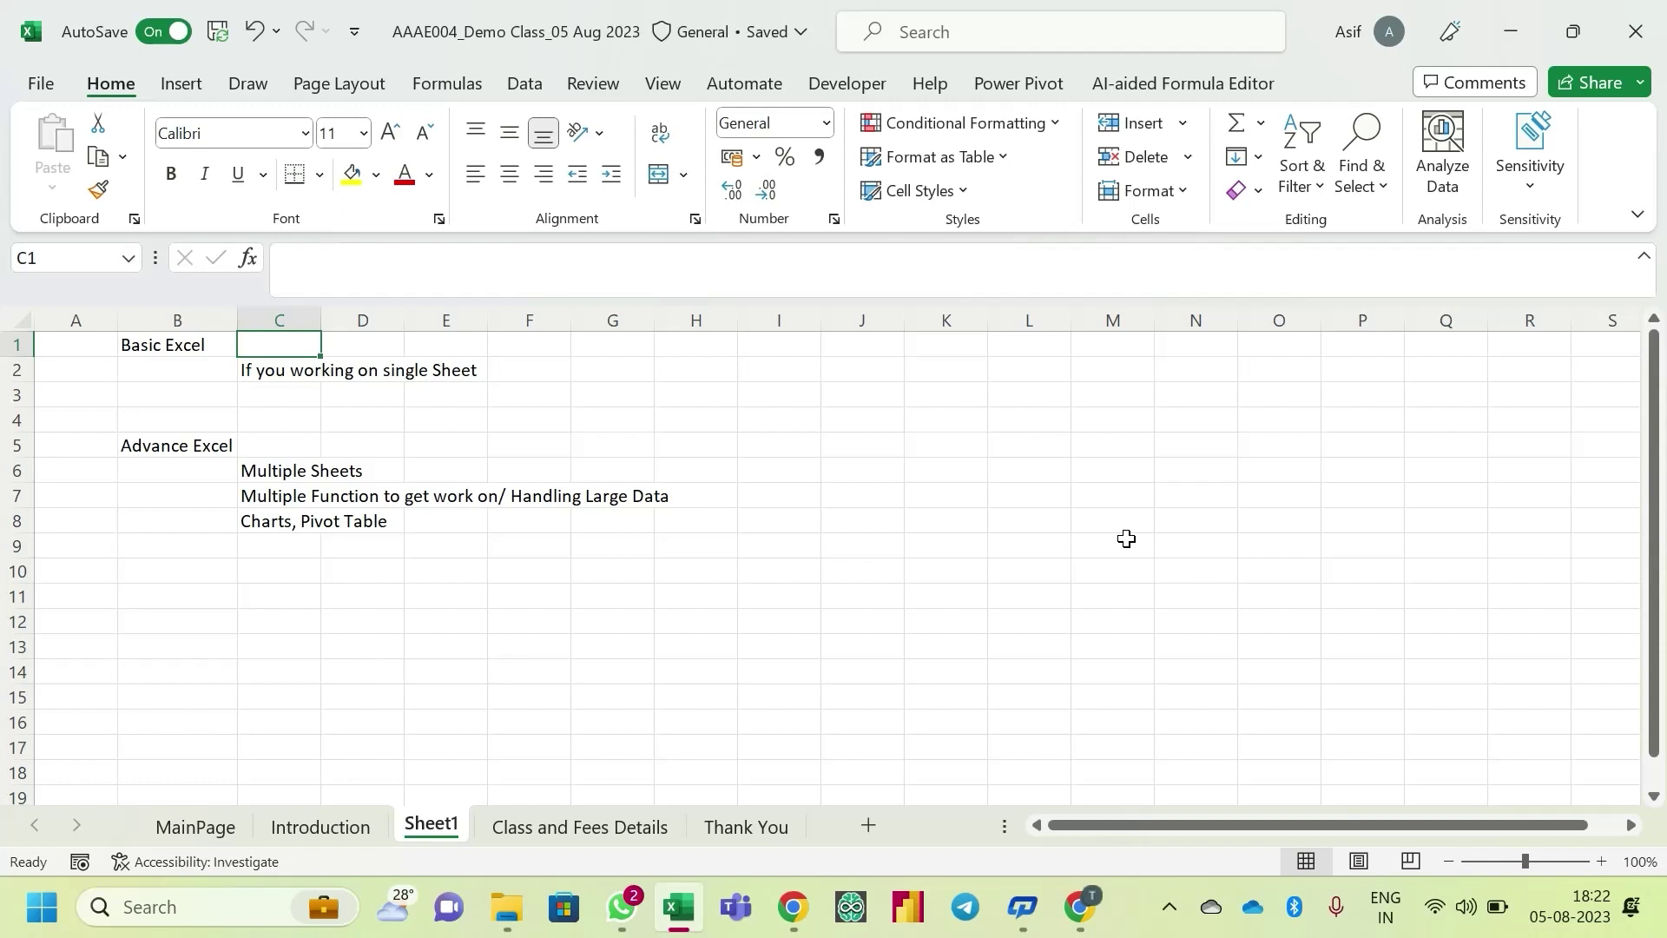
# - Enter the sample formula =SUM(2,2,) in cell J1, inspect it in the cell and go on to K1
pyautogui.press('Right')
pyautogui.press('Right')
pyautogui.press('Right')
pyautogui.press('Right')
pyautogui.press('Right')
pyautogui.press('Right')
pyautogui.press('Right')
pyautogui.press('Right')
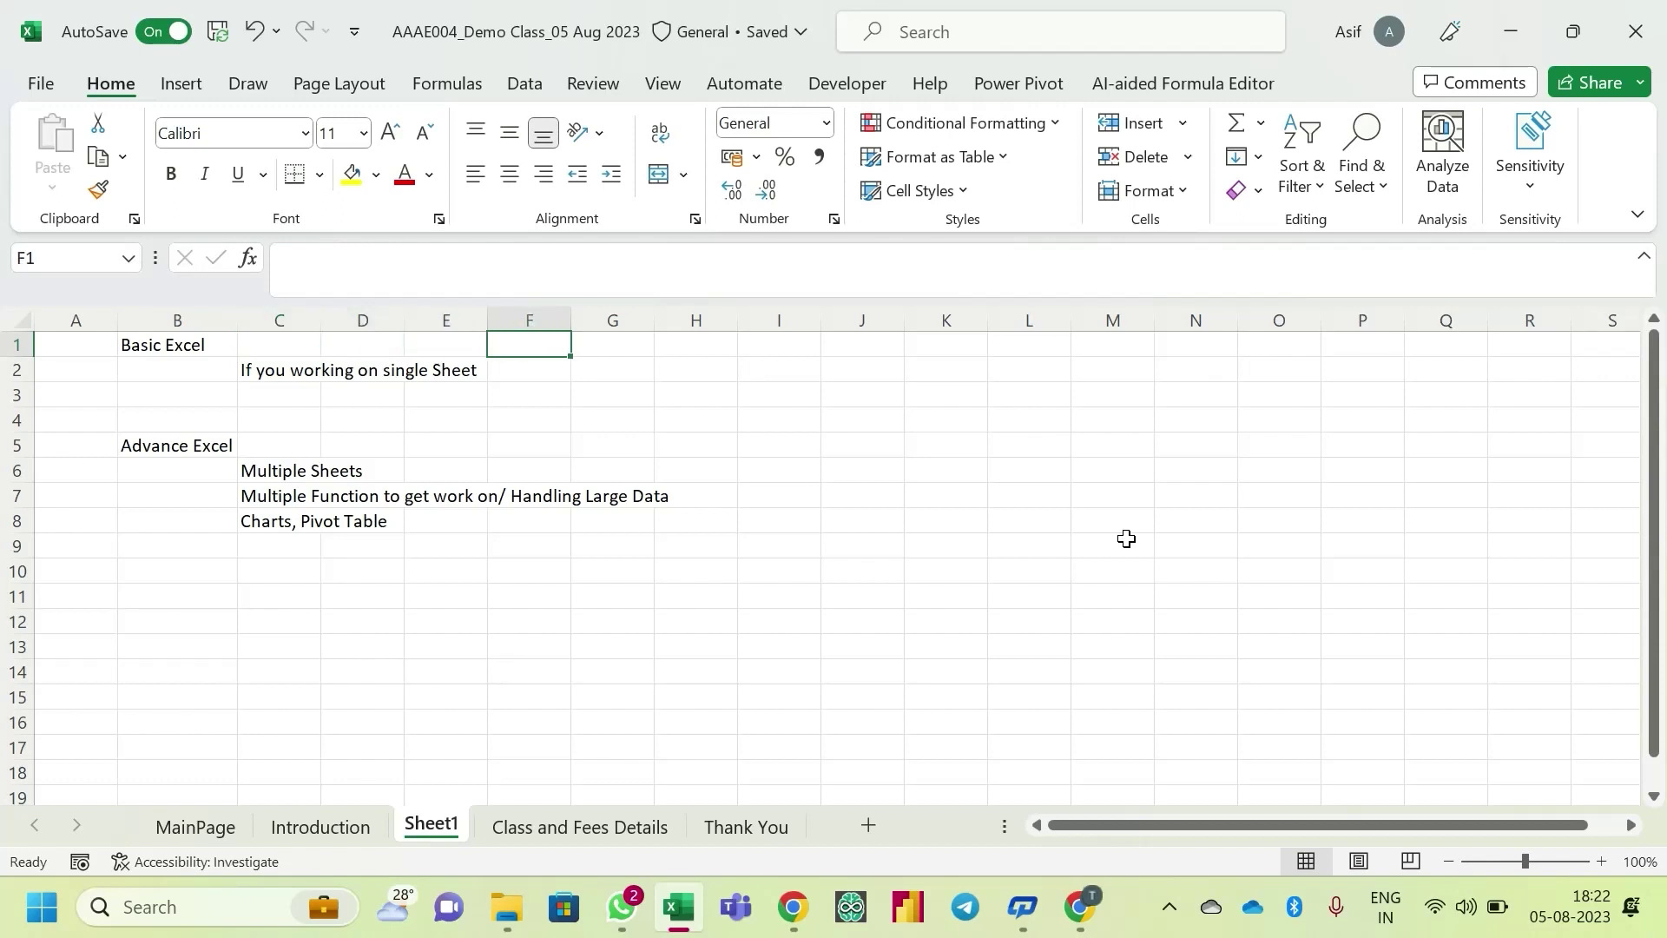
pyautogui.press('Left')
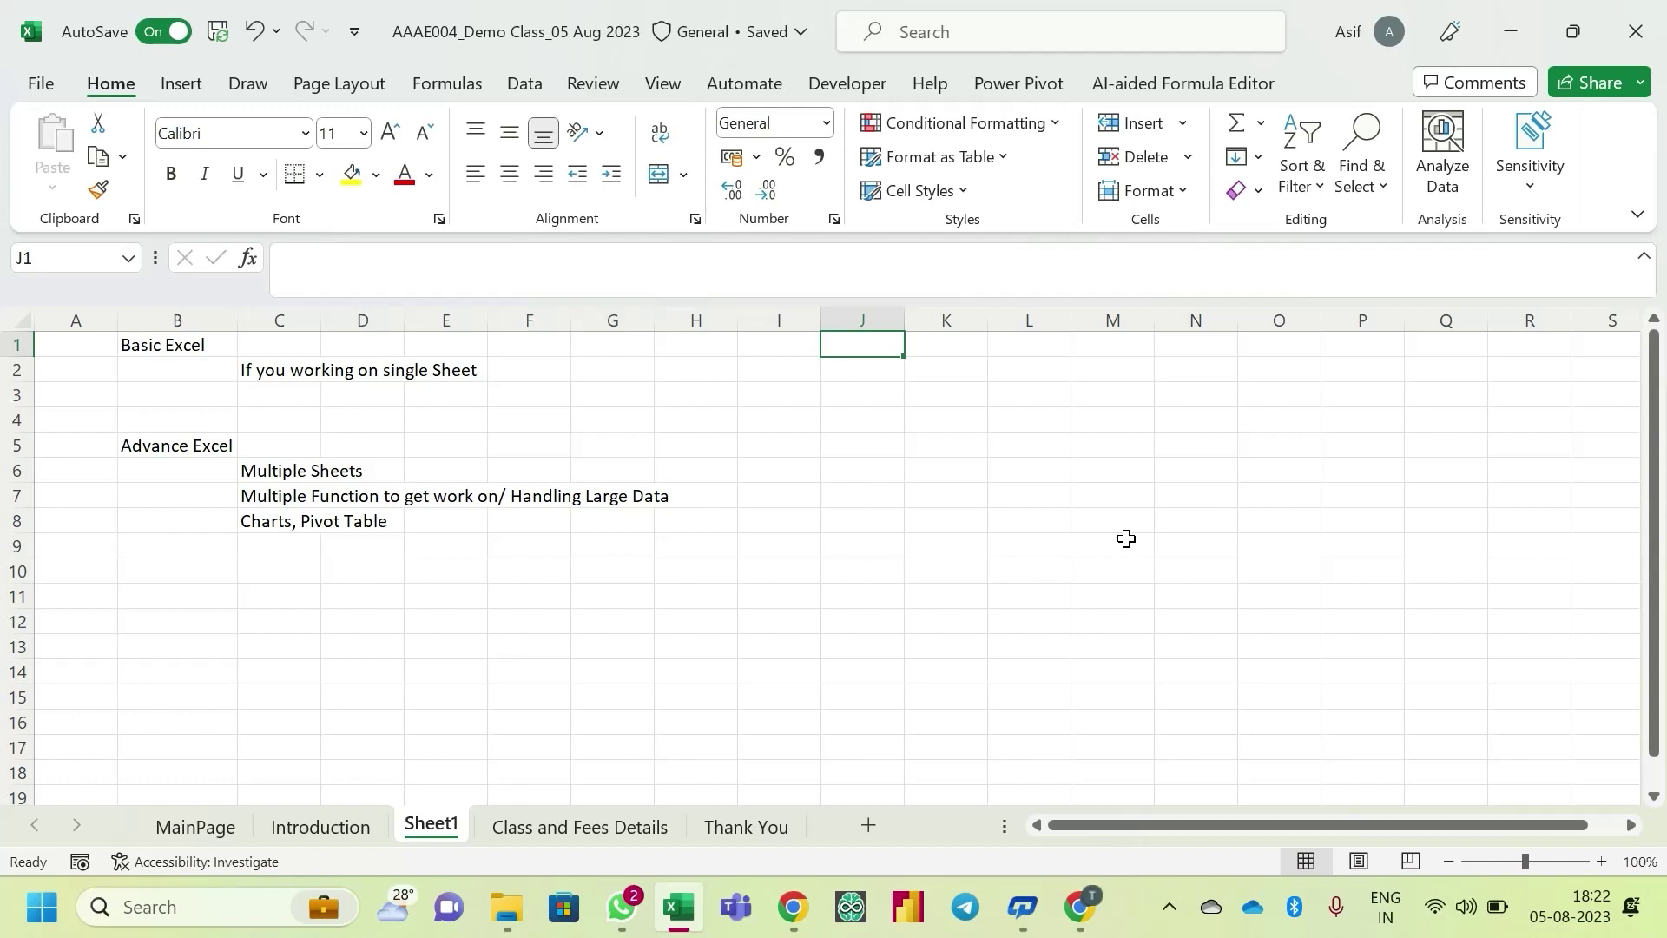
pyautogui.write('=')
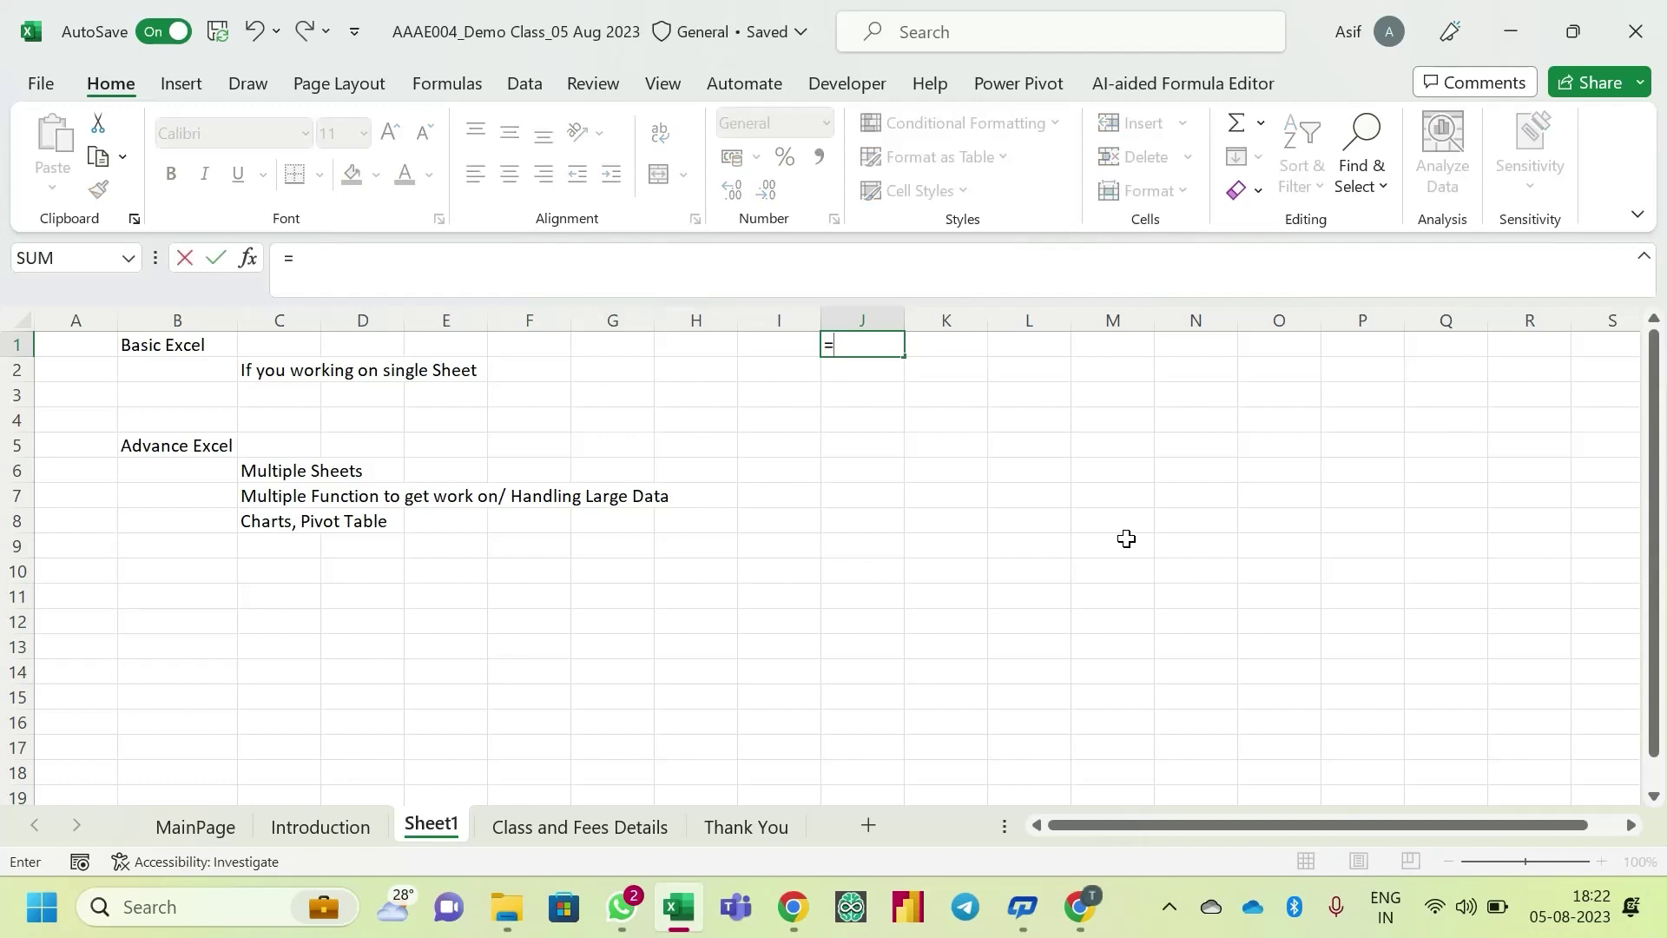
pyautogui.write('Sum(')
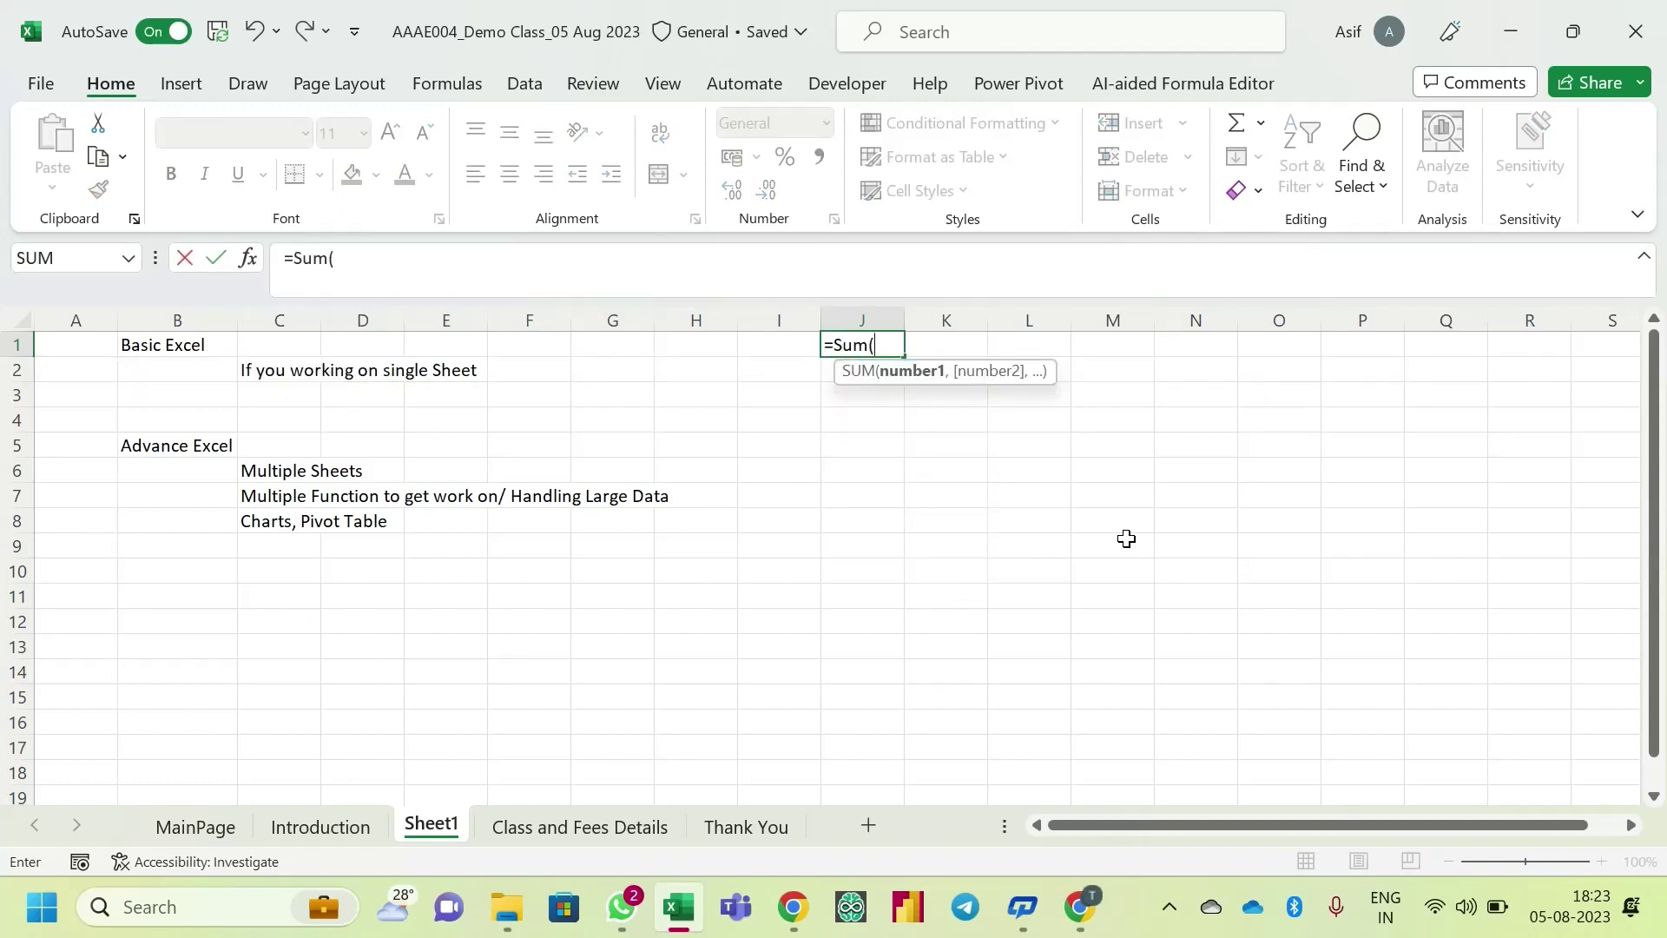
pyautogui.write('2,2,')
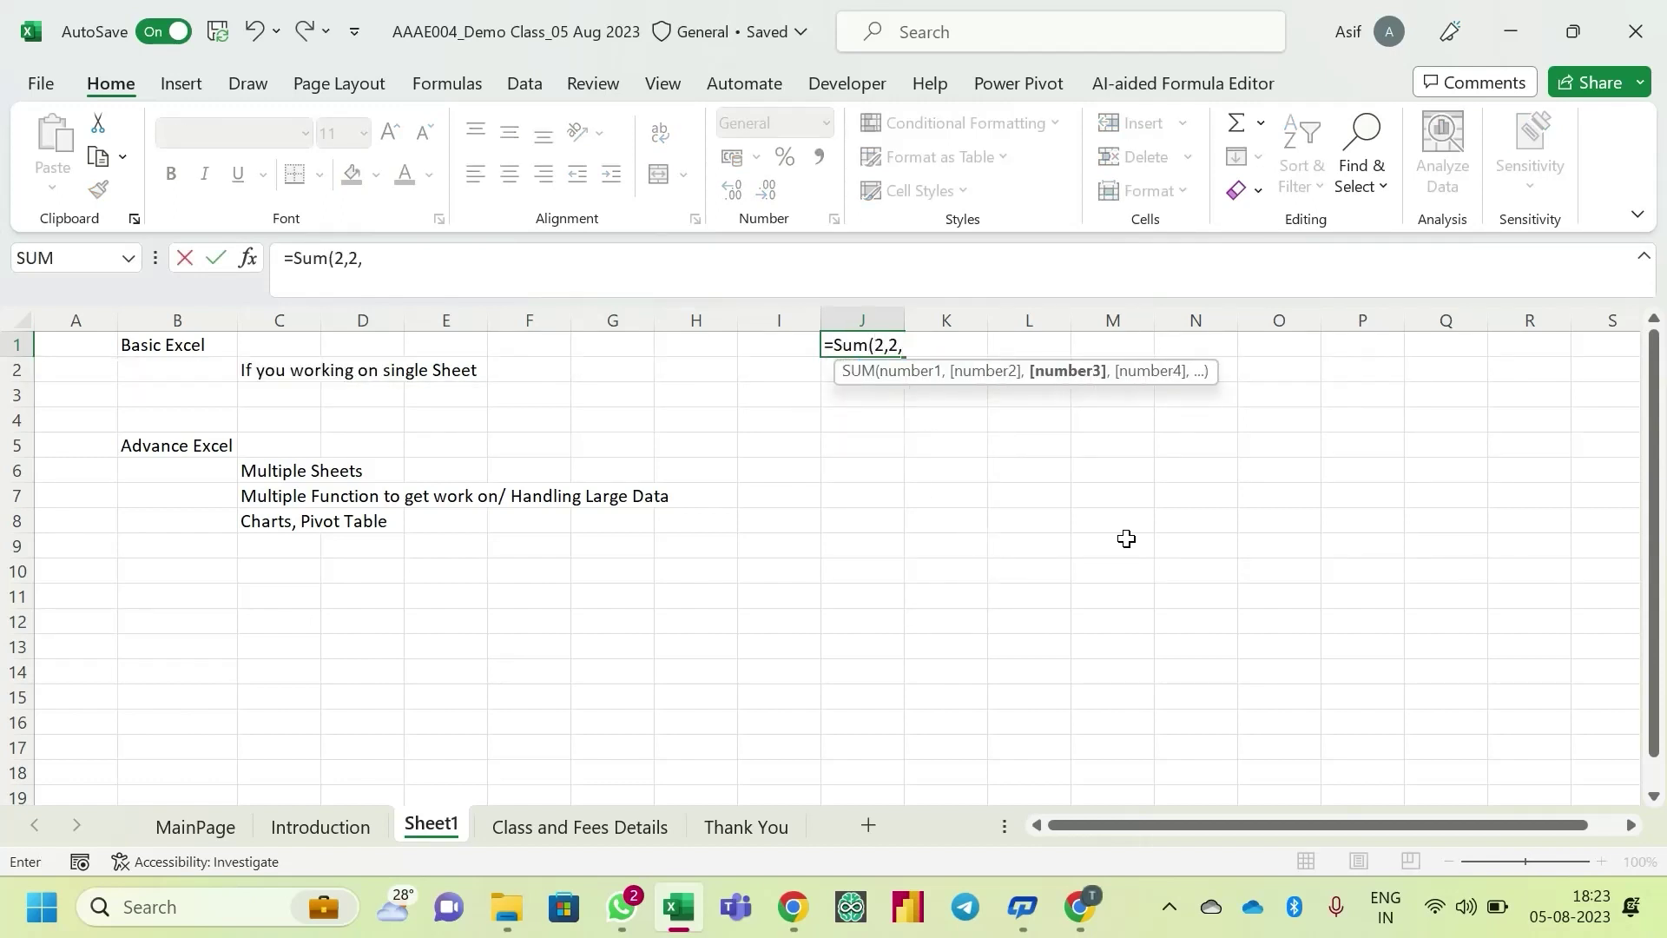
pyautogui.press('Return')
pyautogui.press('Up')
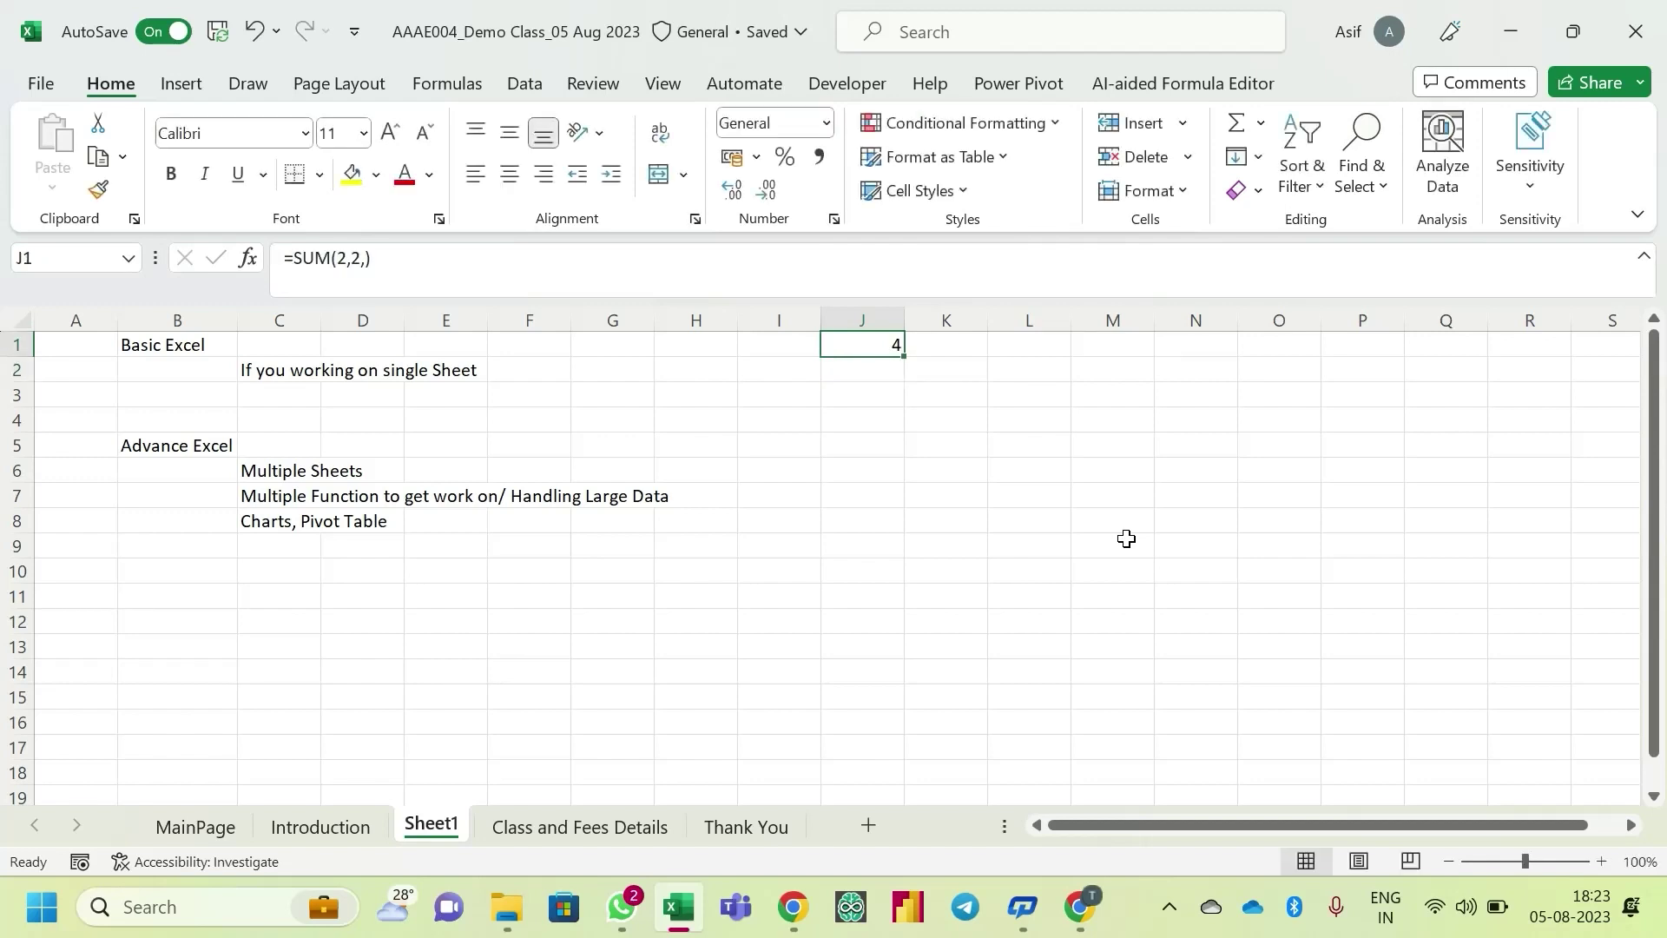
pyautogui.press('F2')
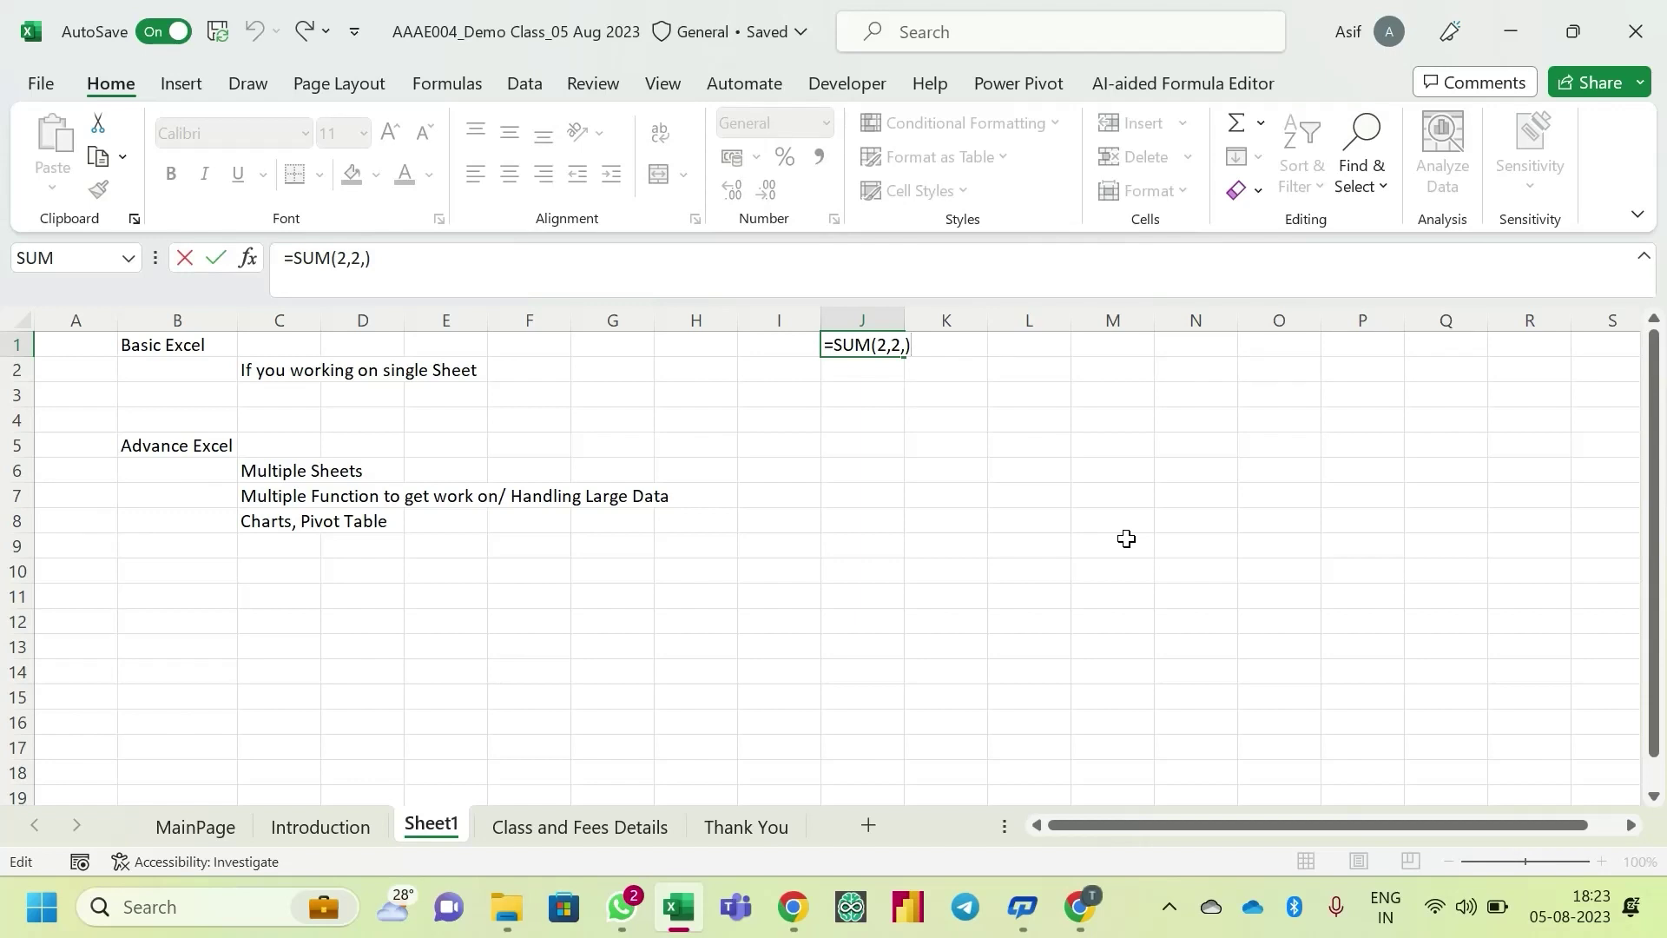
pyautogui.hotkey('ctrl', 'Return')
pyautogui.press('Right')
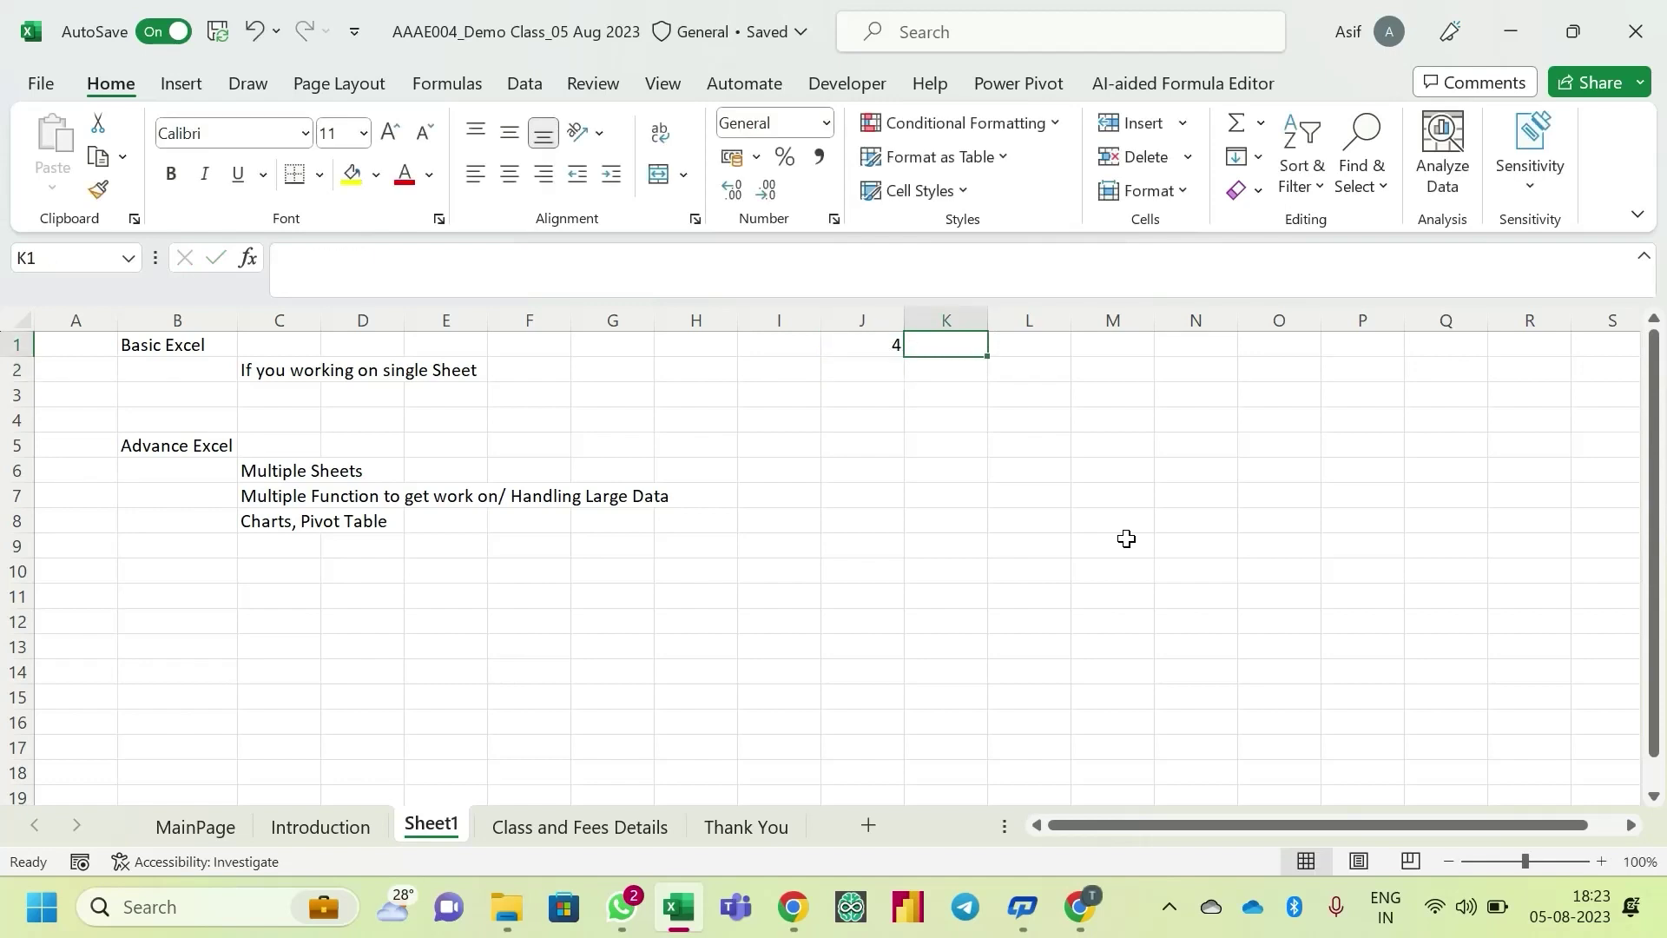
pyautogui.write('=C')
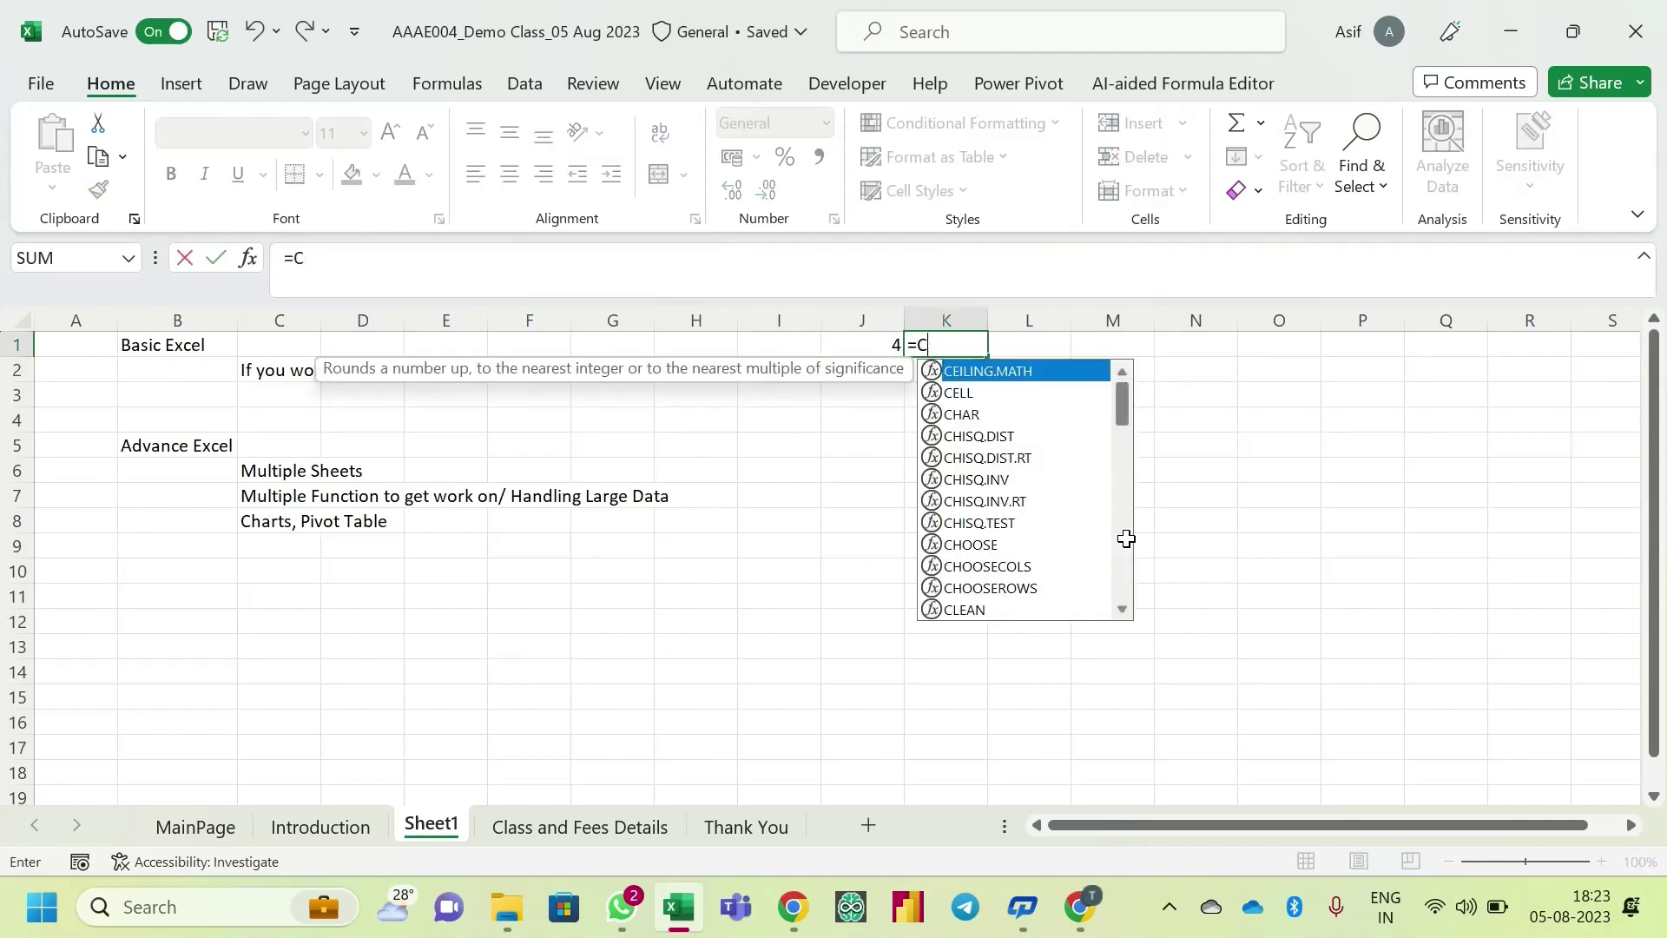
pyautogui.press('Escape')
pyautogui.press('Right')
pyautogui.press('Right')
pyautogui.press('Right')
pyautogui.press('Left')
pyautogui.press('Left')
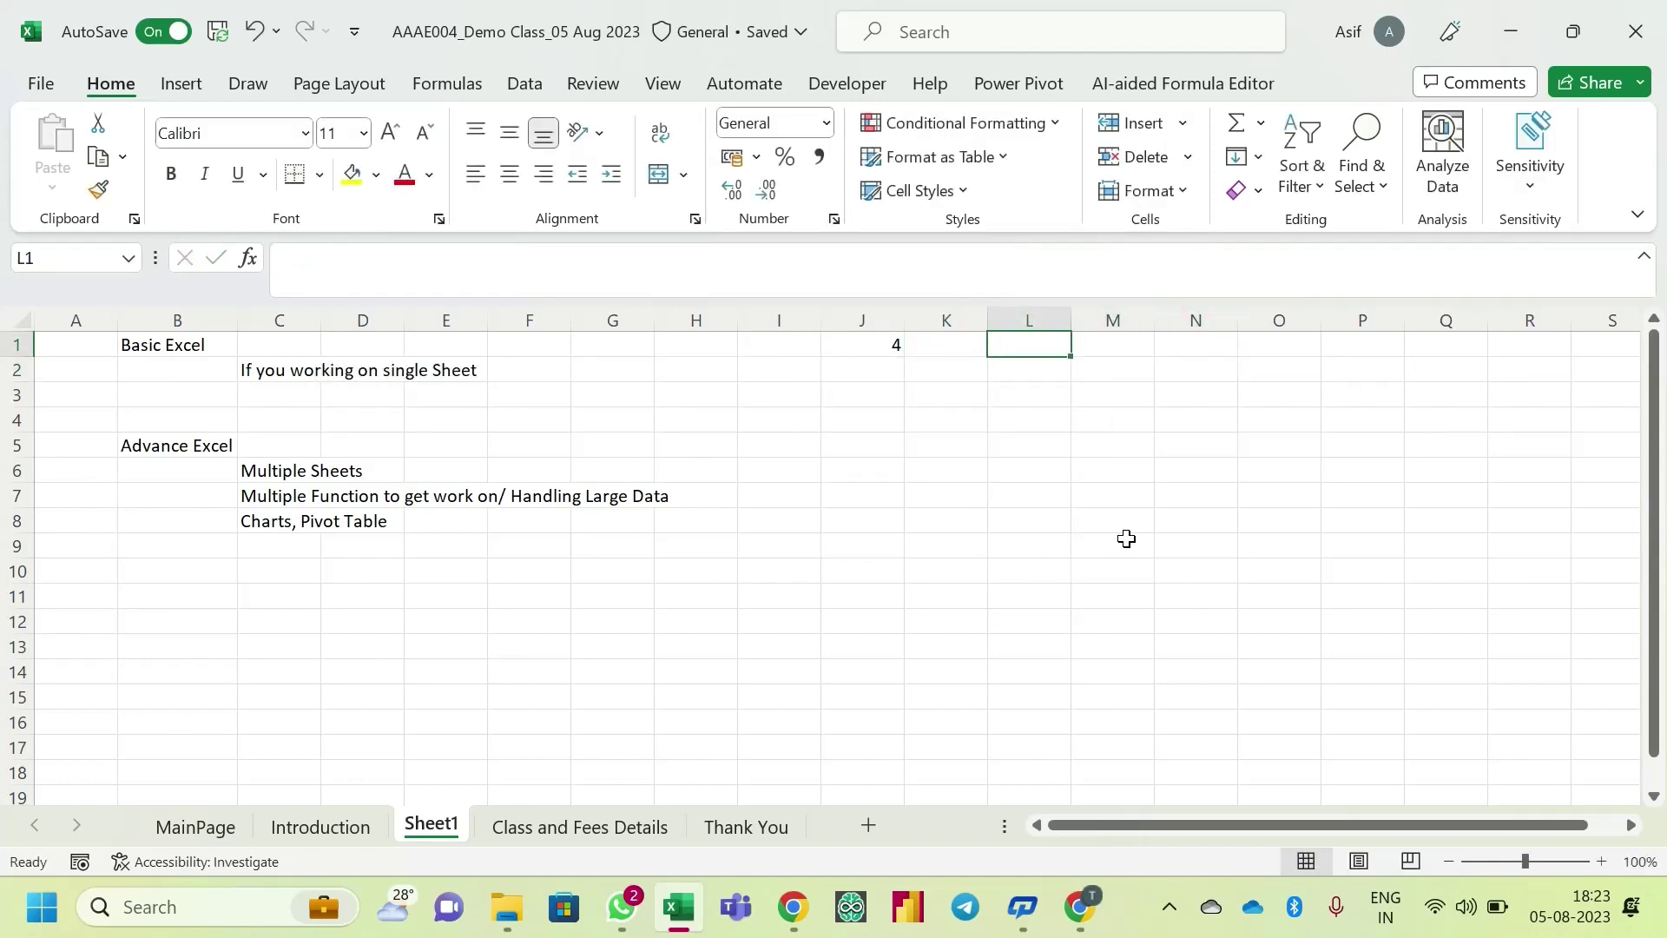
pyautogui.press('Left')
# - Enter the sample formula =COUNT(1,2,3,4) in cell K1 and go on to cell J3
pyautogui.write('=Count')
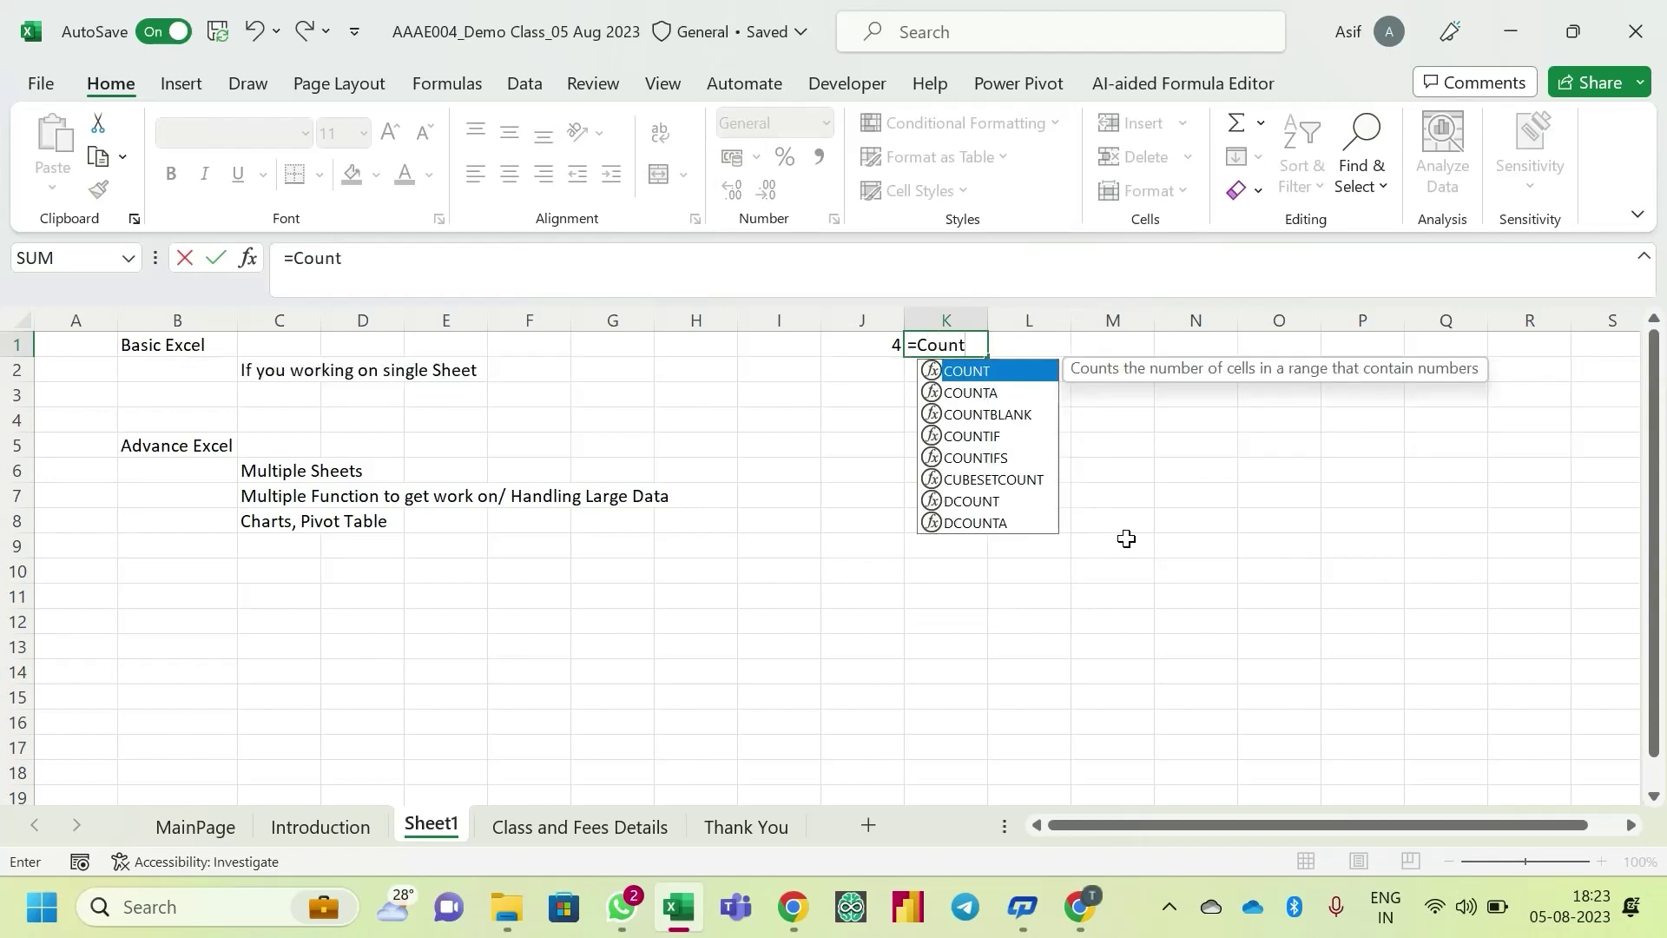
pyautogui.write('(1,2,3')
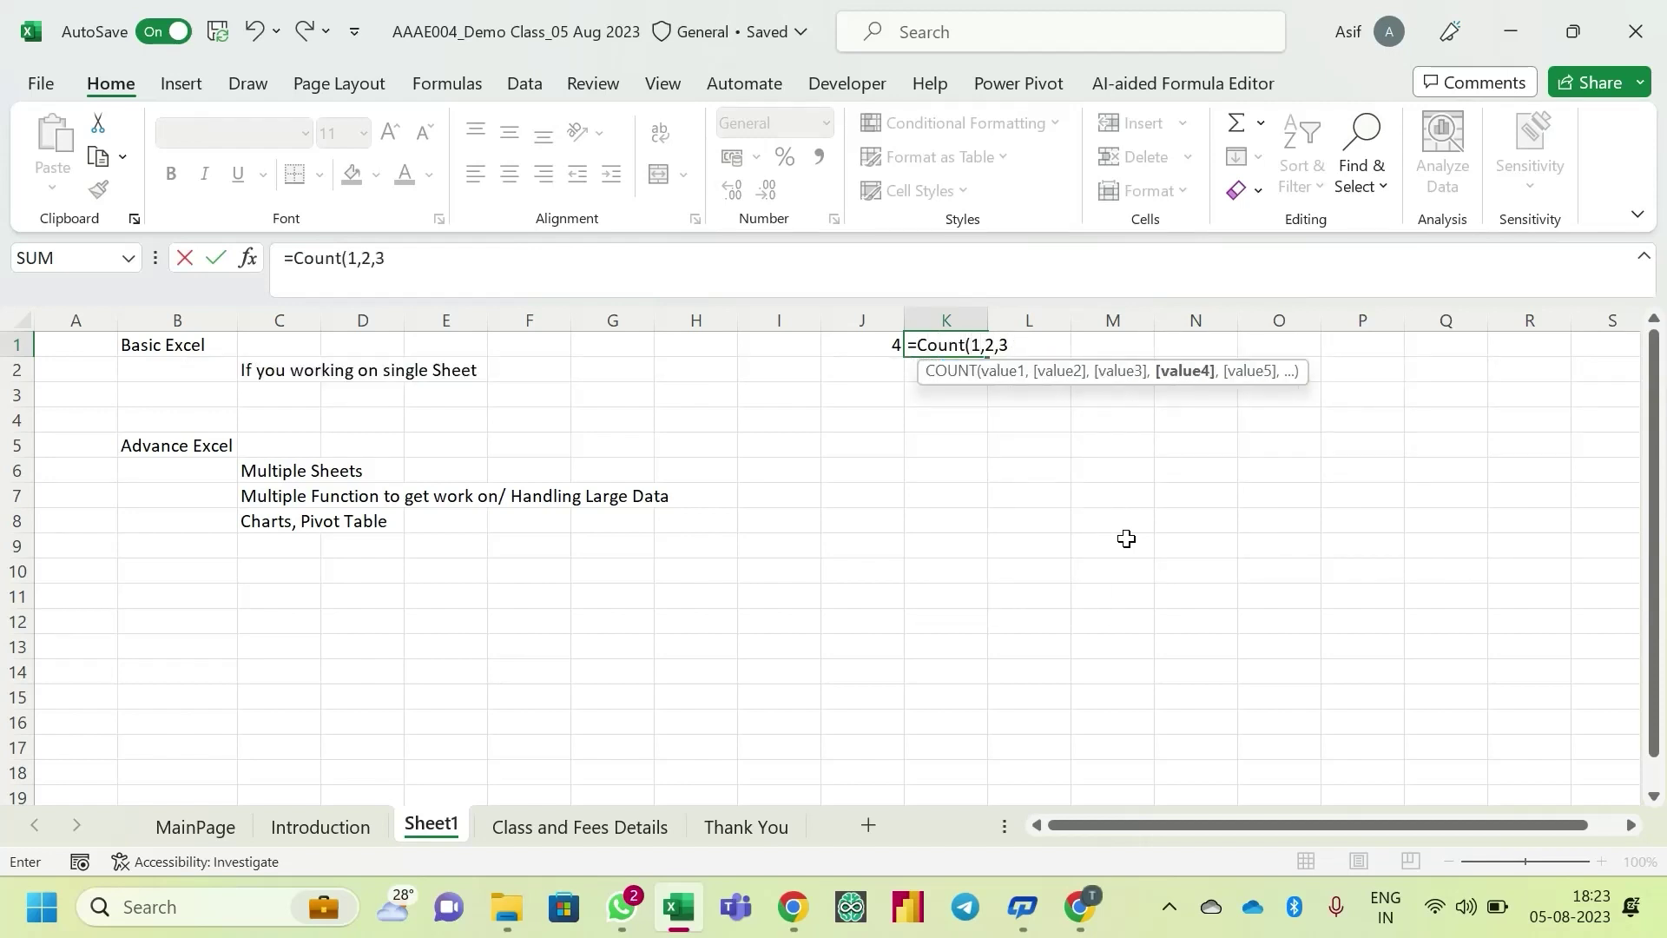
pyautogui.write(',4)')
pyautogui.press('Return')
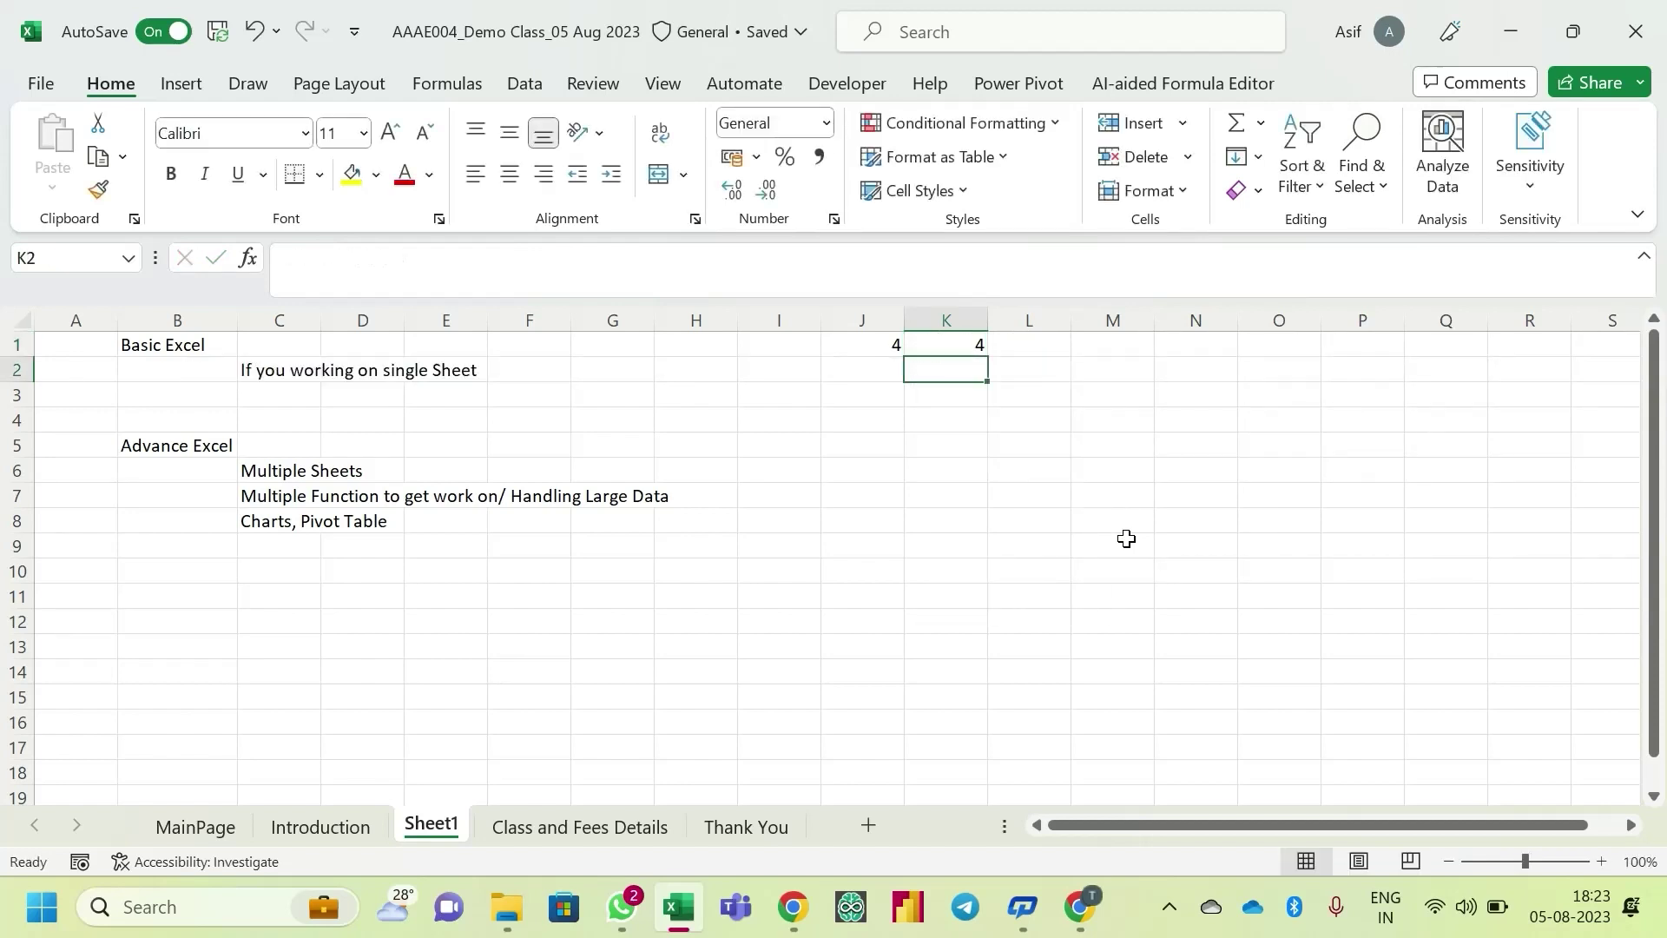
pyautogui.press('Up')
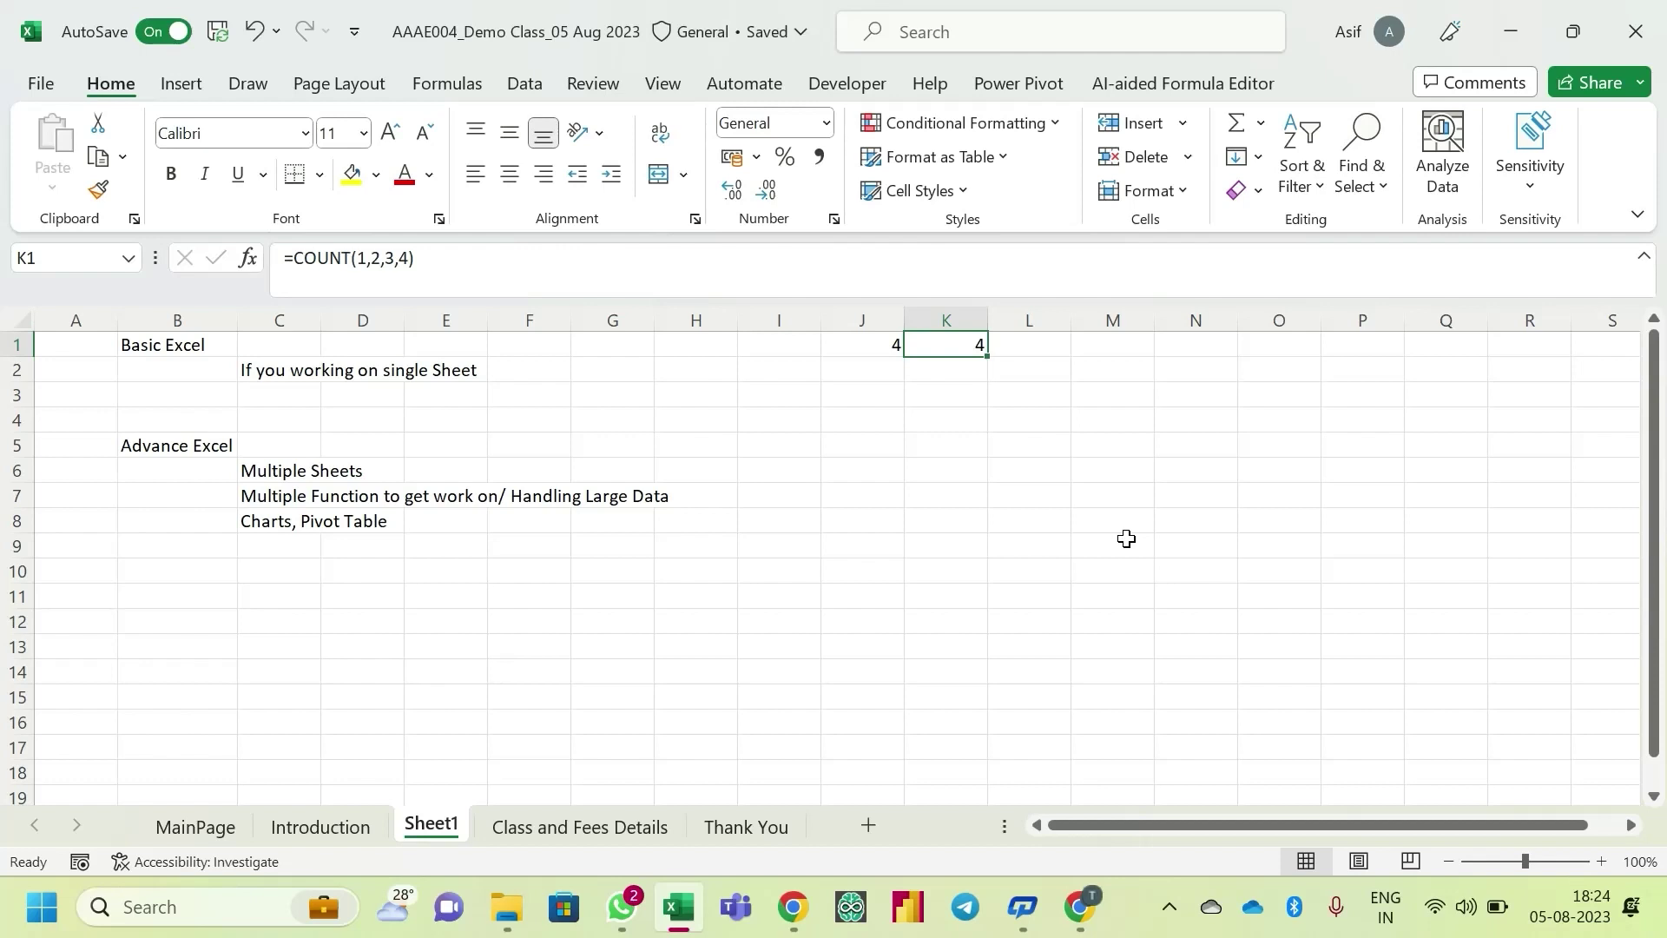
pyautogui.press('Left')
pyautogui.press('Down')
pyautogui.press('Down')
pyautogui.write('=Vloo')
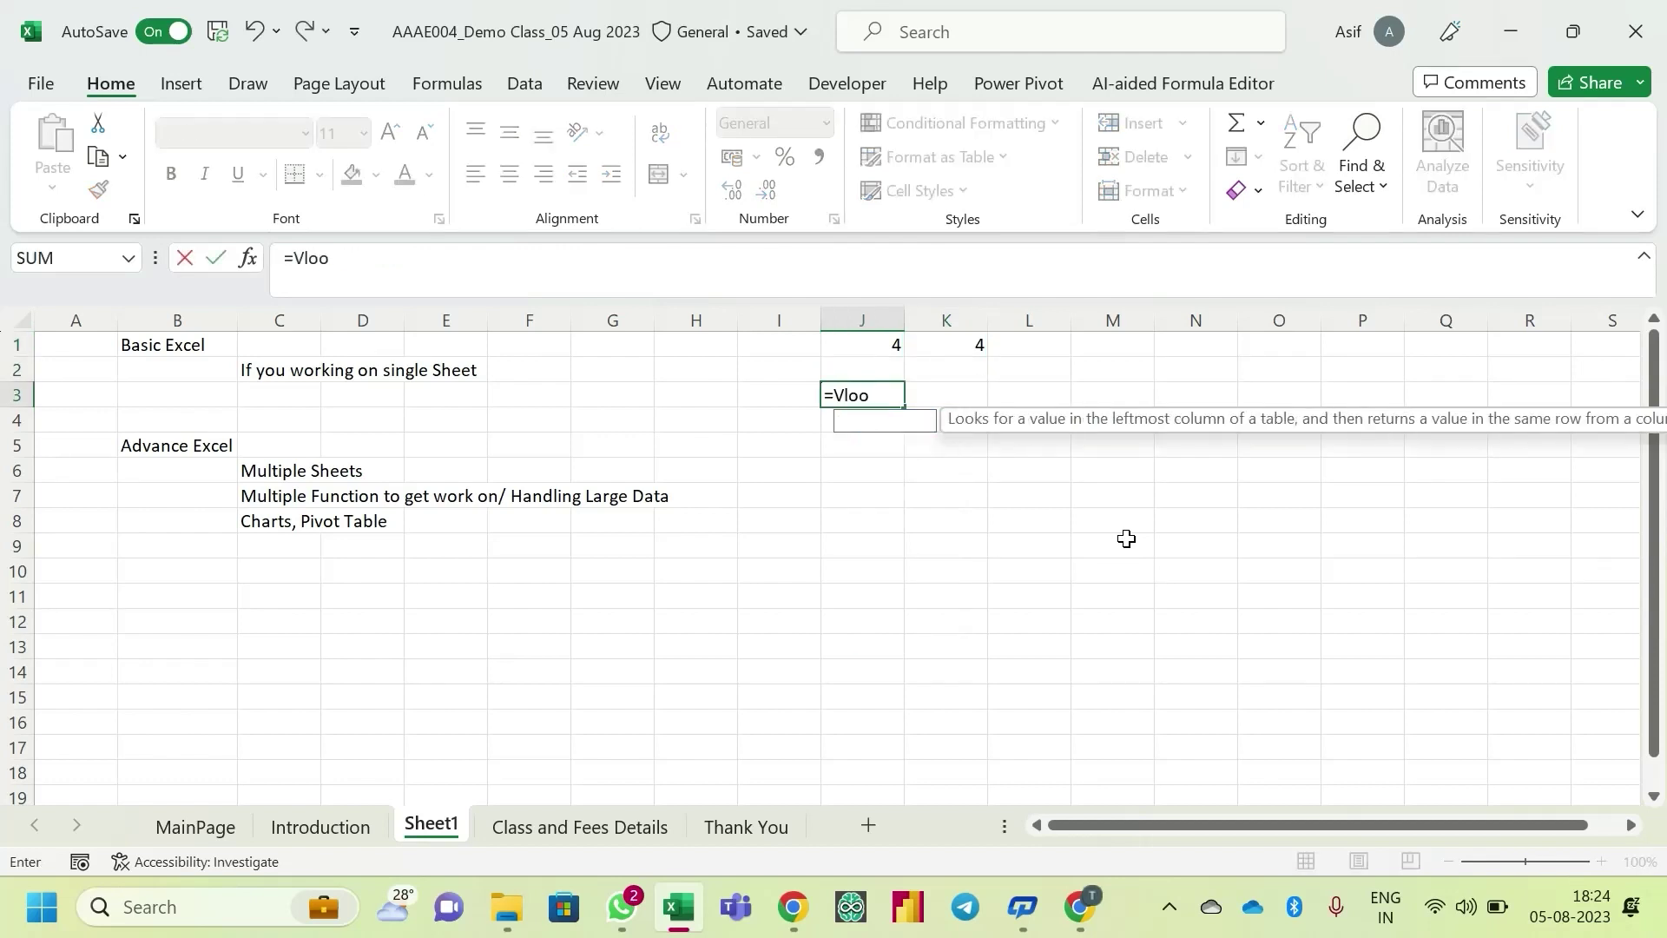
pyautogui.write('k')
pyautogui.press('BackSpace')
pyautogui.press('BackSpace')
pyautogui.press('BackSpace')
pyautogui.press('Escape')
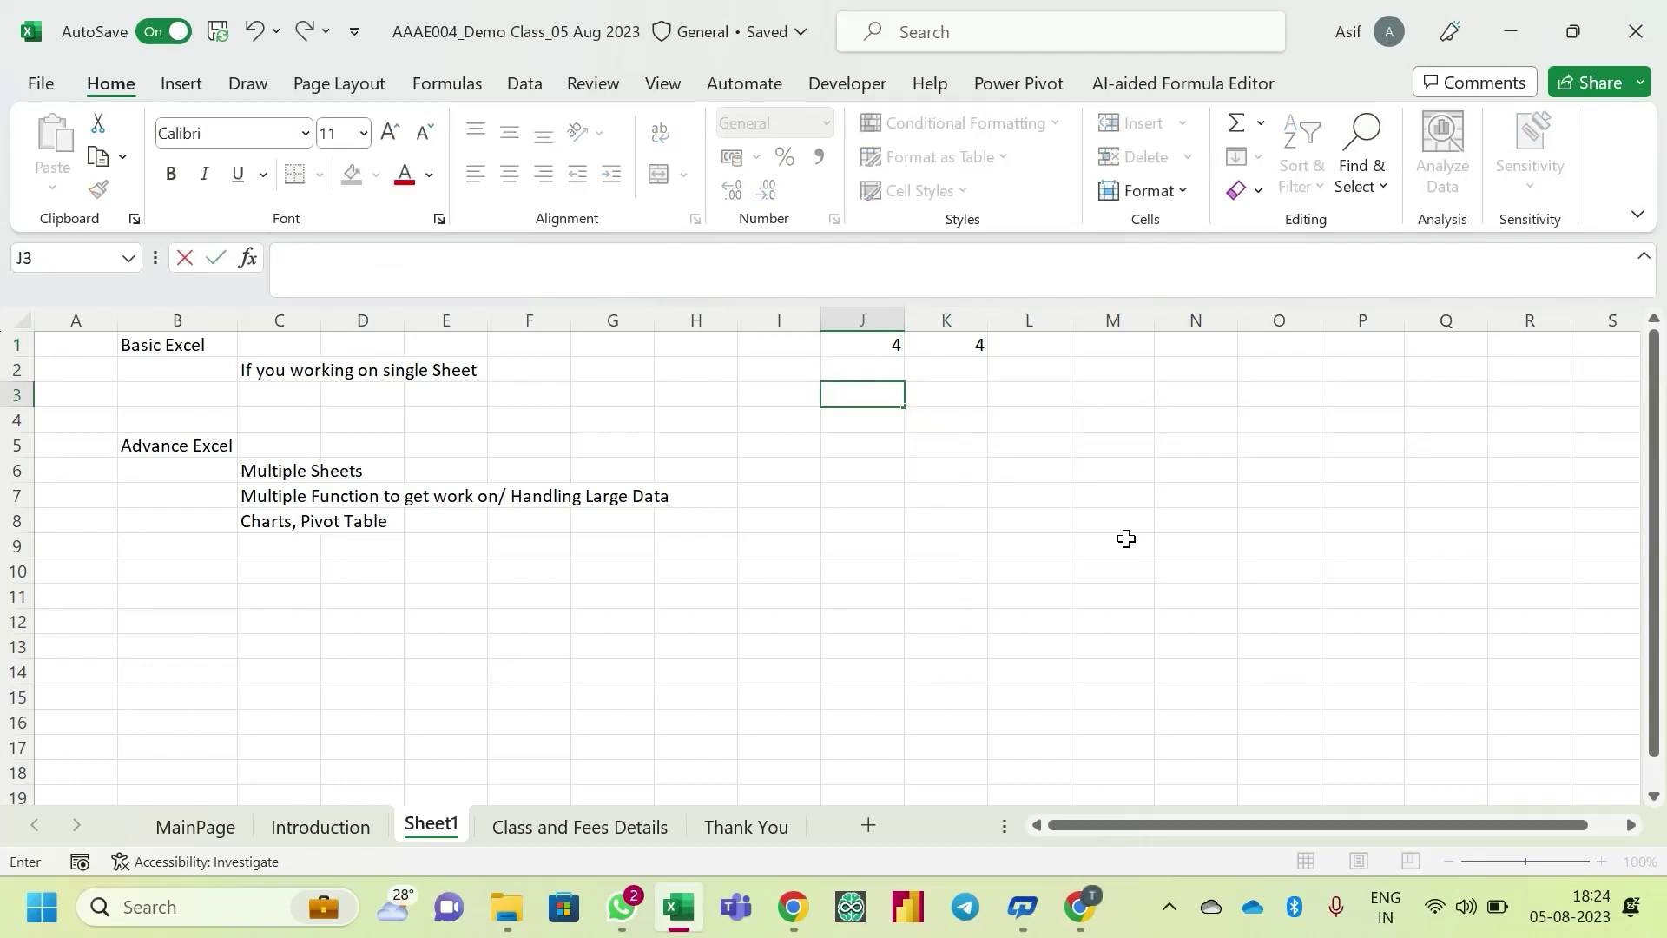
# - Enter "Vlookup with Match" in cell J3 and "Index Match" in cell J4 as plain text
pyautogui.write('Vlookup with Match')
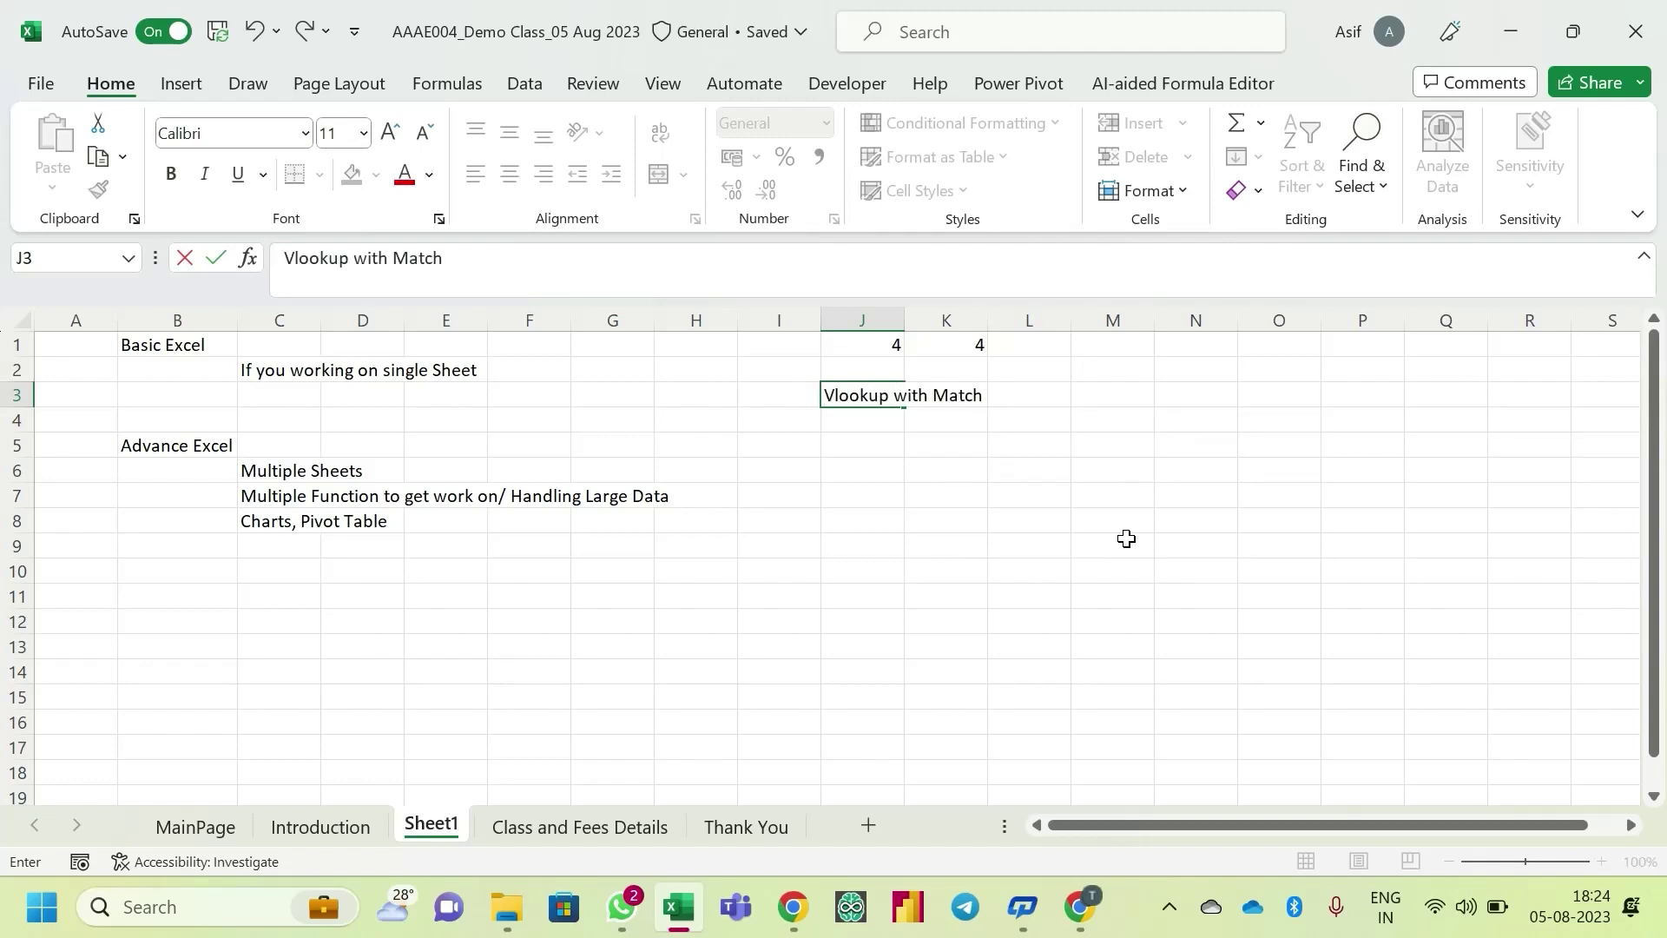
pyautogui.press('Return')
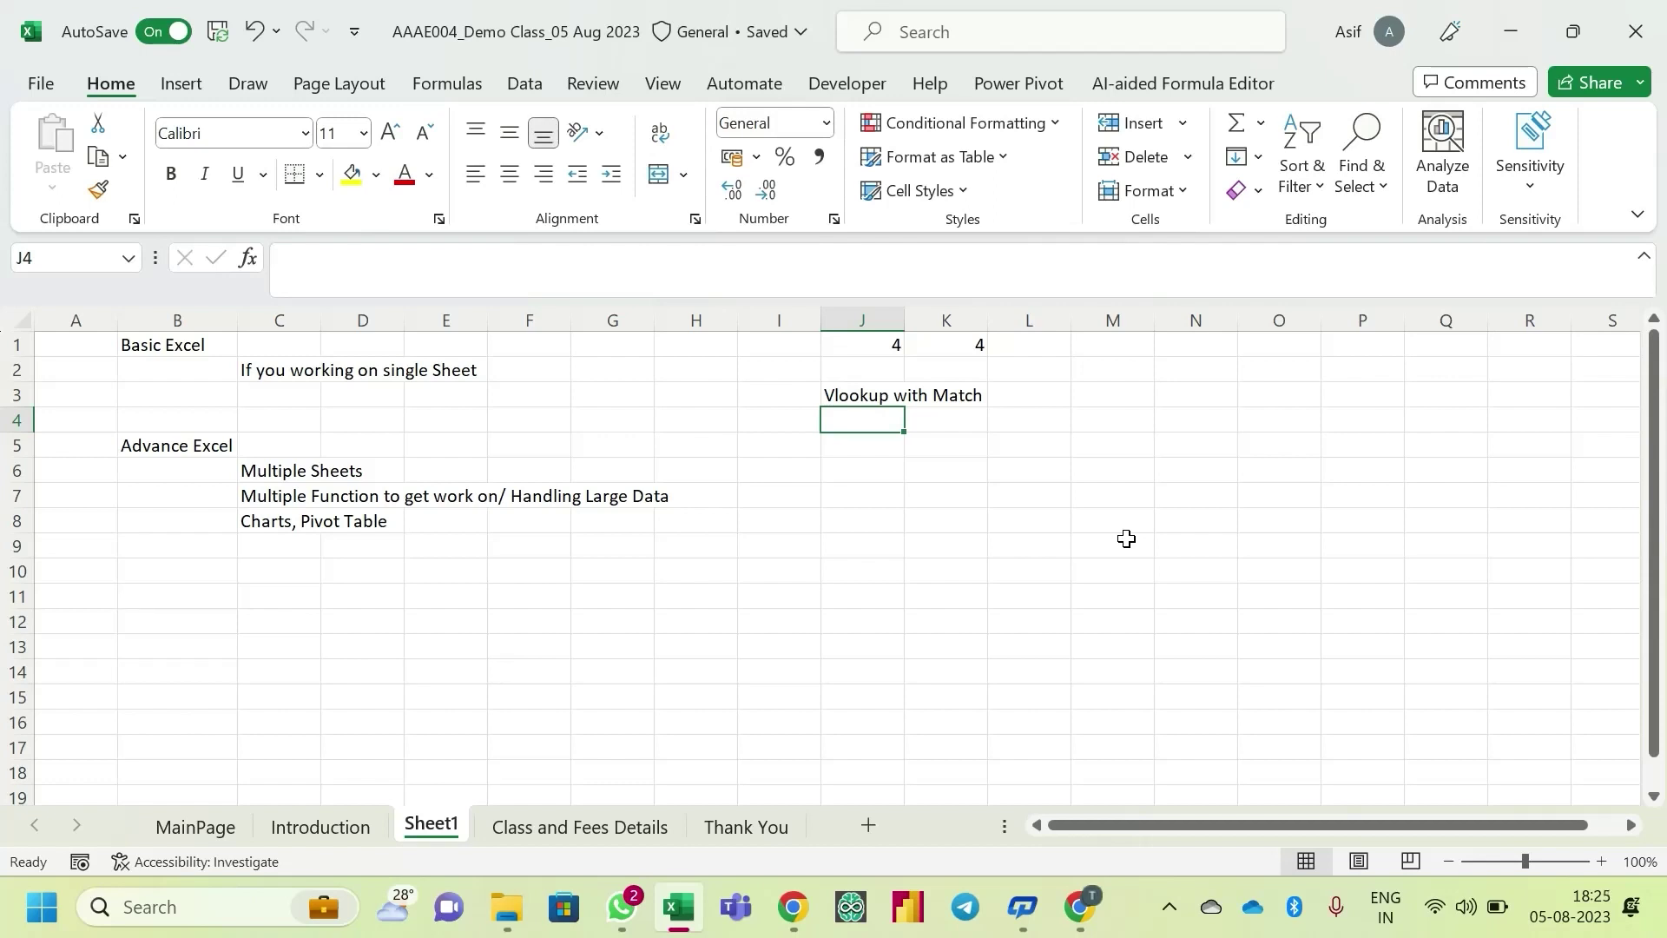
pyautogui.write('Index')
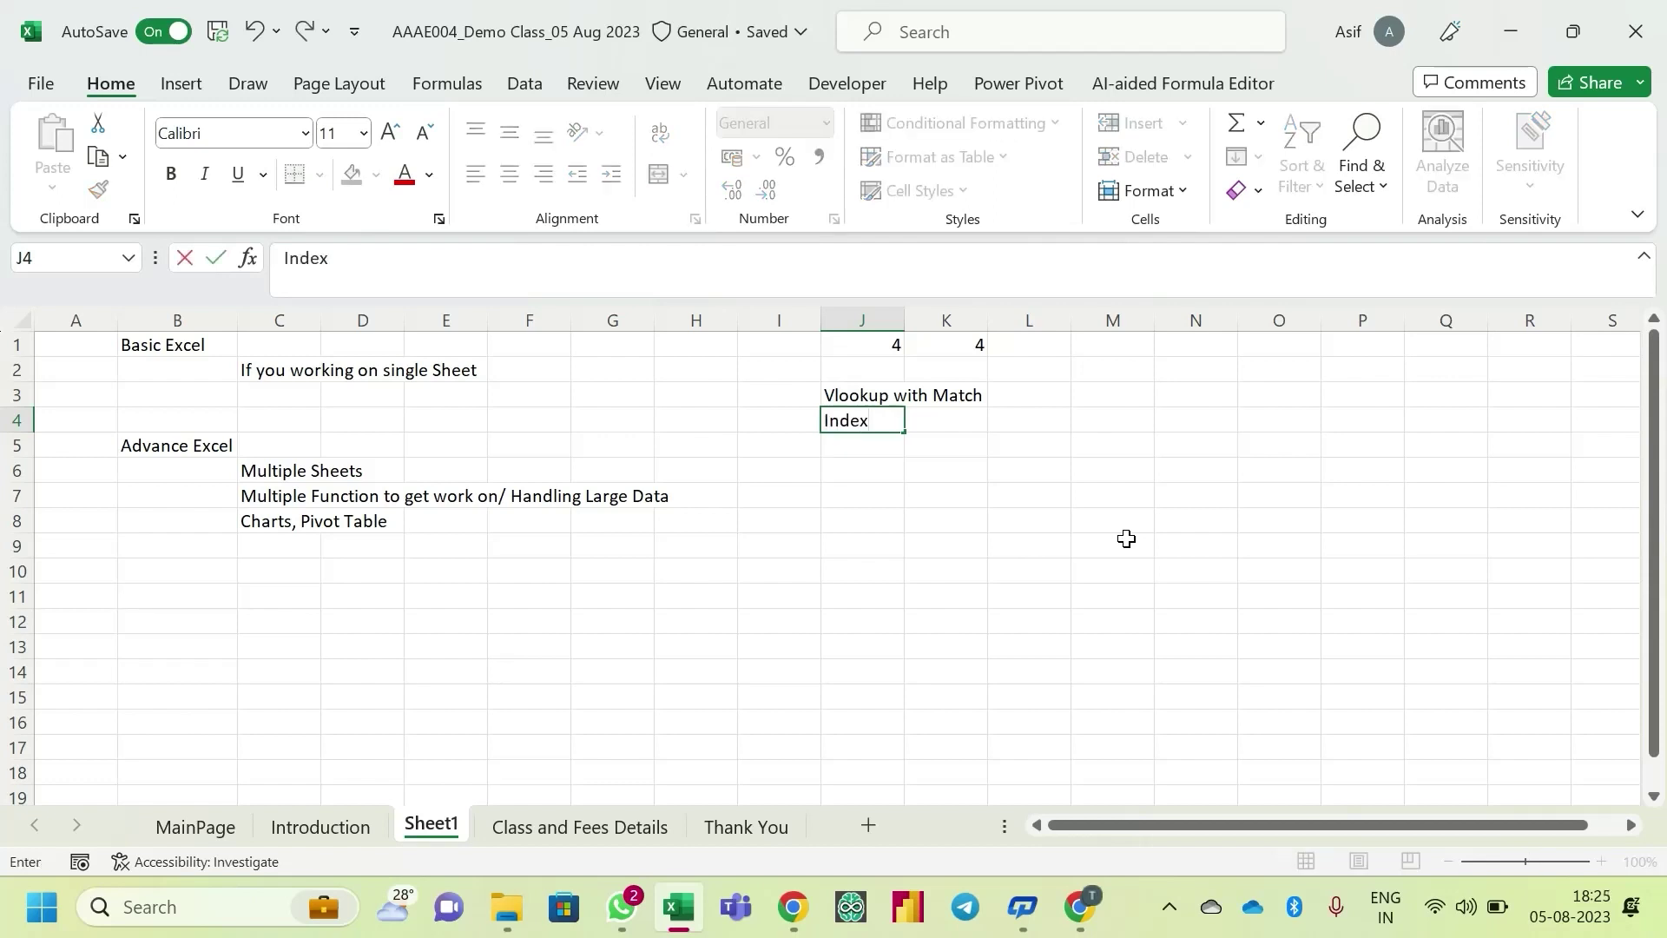
pyautogui.write(' Match')
pyautogui.press('Return')
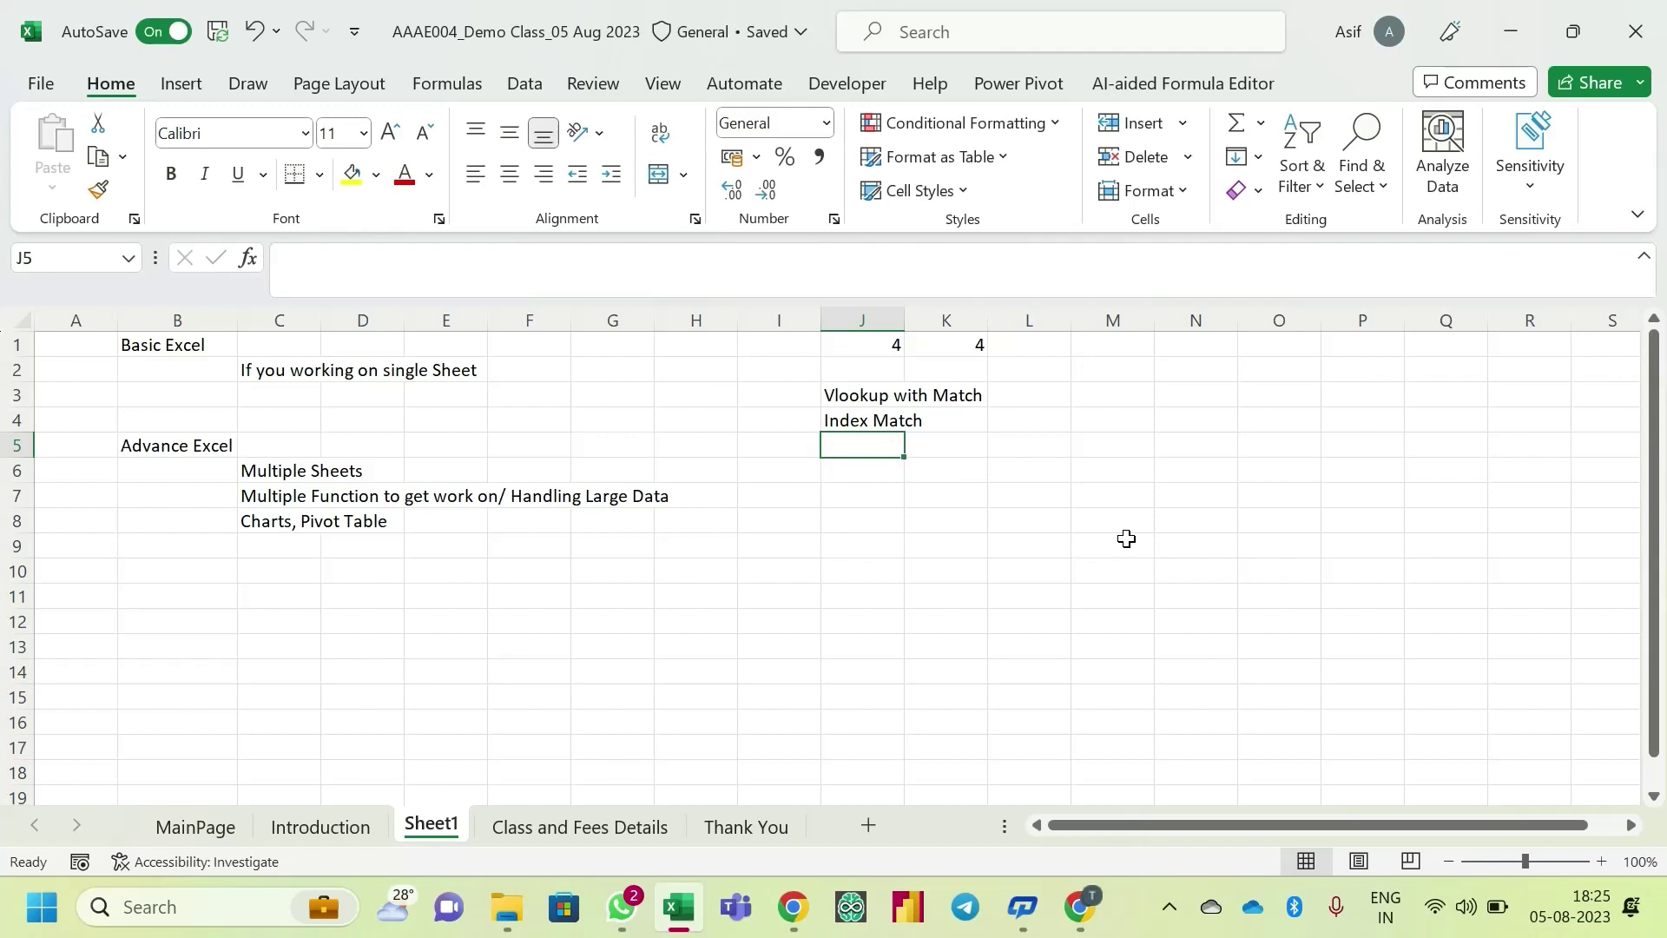
# - Return to column B and review the outline headings from "Basic Excel" down to "Advance Excel"
pyautogui.press('Down')
pyautogui.press('Down')
pyautogui.press('Down')
pyautogui.press('Down')
pyautogui.press('Down')
pyautogui.press('Left')
pyautogui.press('Left')
pyautogui.press('Left')
pyautogui.press('Left')
pyautogui.press('Left')
pyautogui.press('Left')
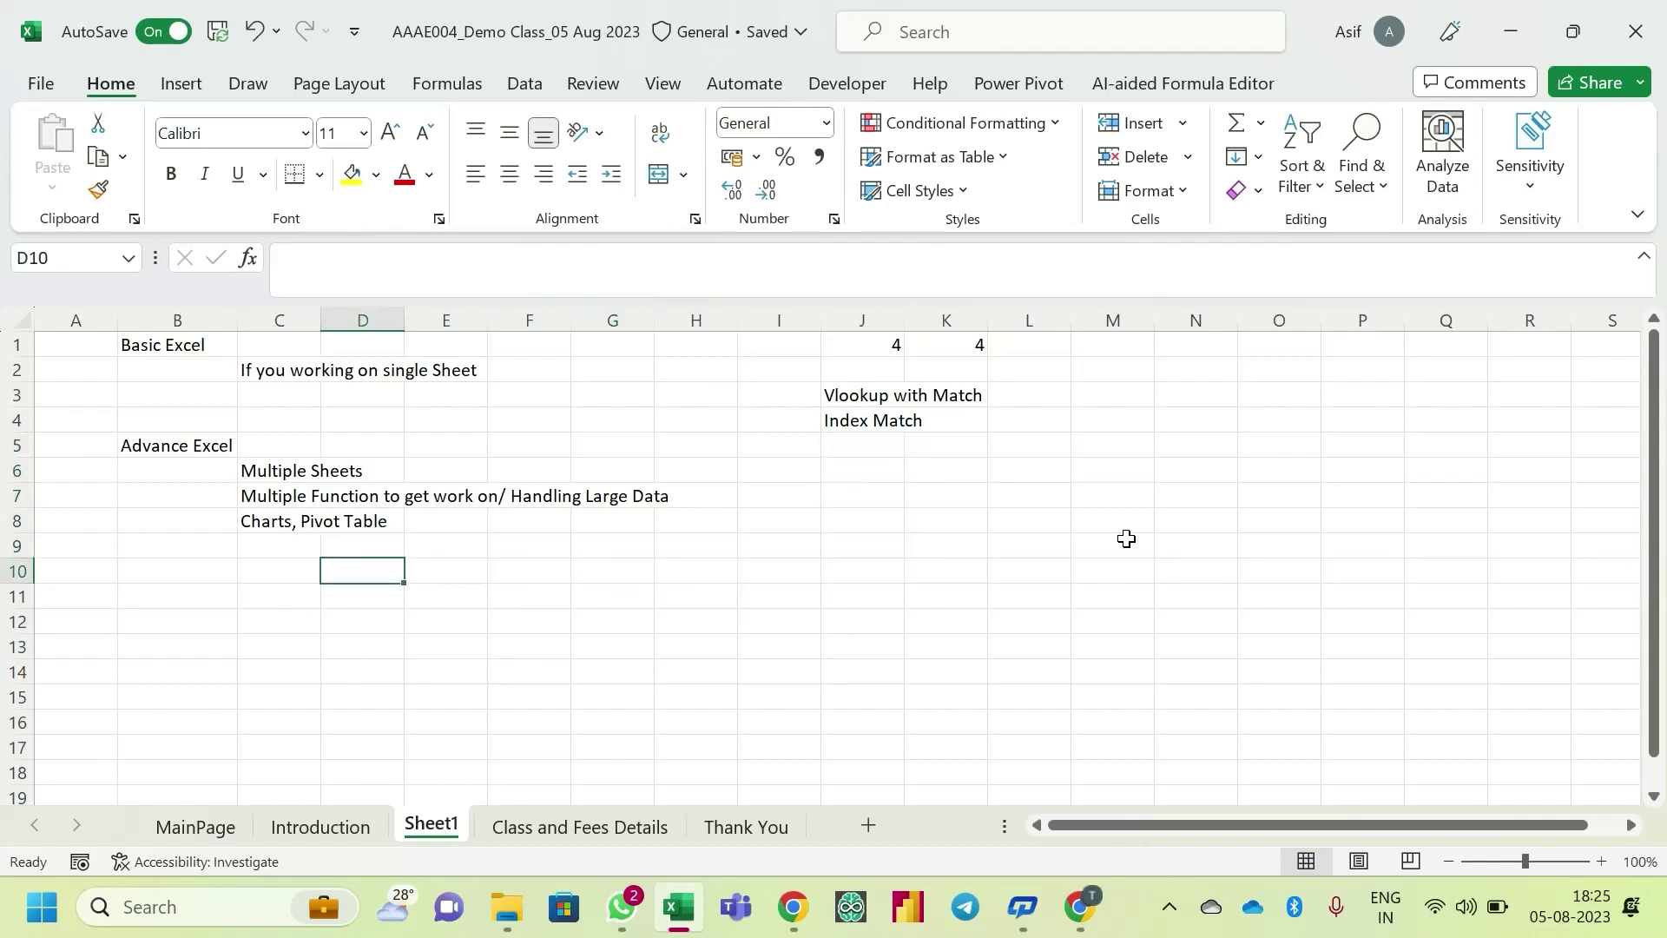
pyautogui.press('Left')
pyautogui.press('Left')
pyautogui.press('Up')
pyautogui.press('Up')
pyautogui.press('Up')
pyautogui.press('Up')
pyautogui.press('Up')
pyautogui.press('Up')
pyautogui.press('Up')
pyautogui.press('Up')
pyautogui.press('Up')
pyautogui.press('Down')
pyautogui.press('Down')
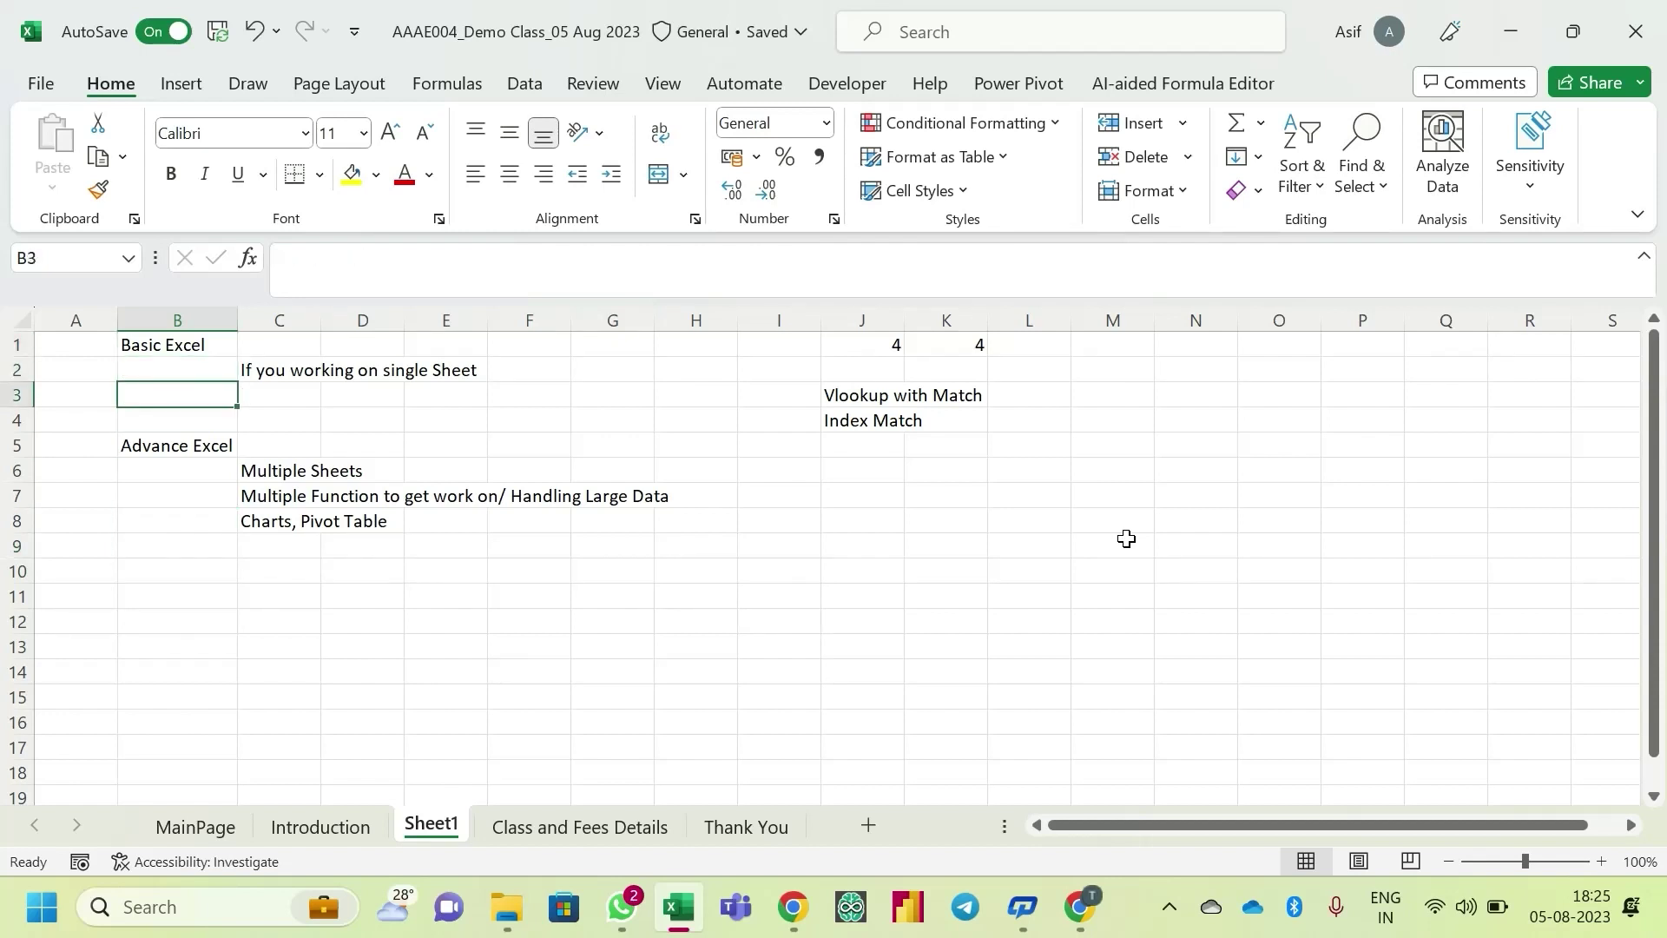
pyautogui.press('Down')
pyautogui.press('Down')
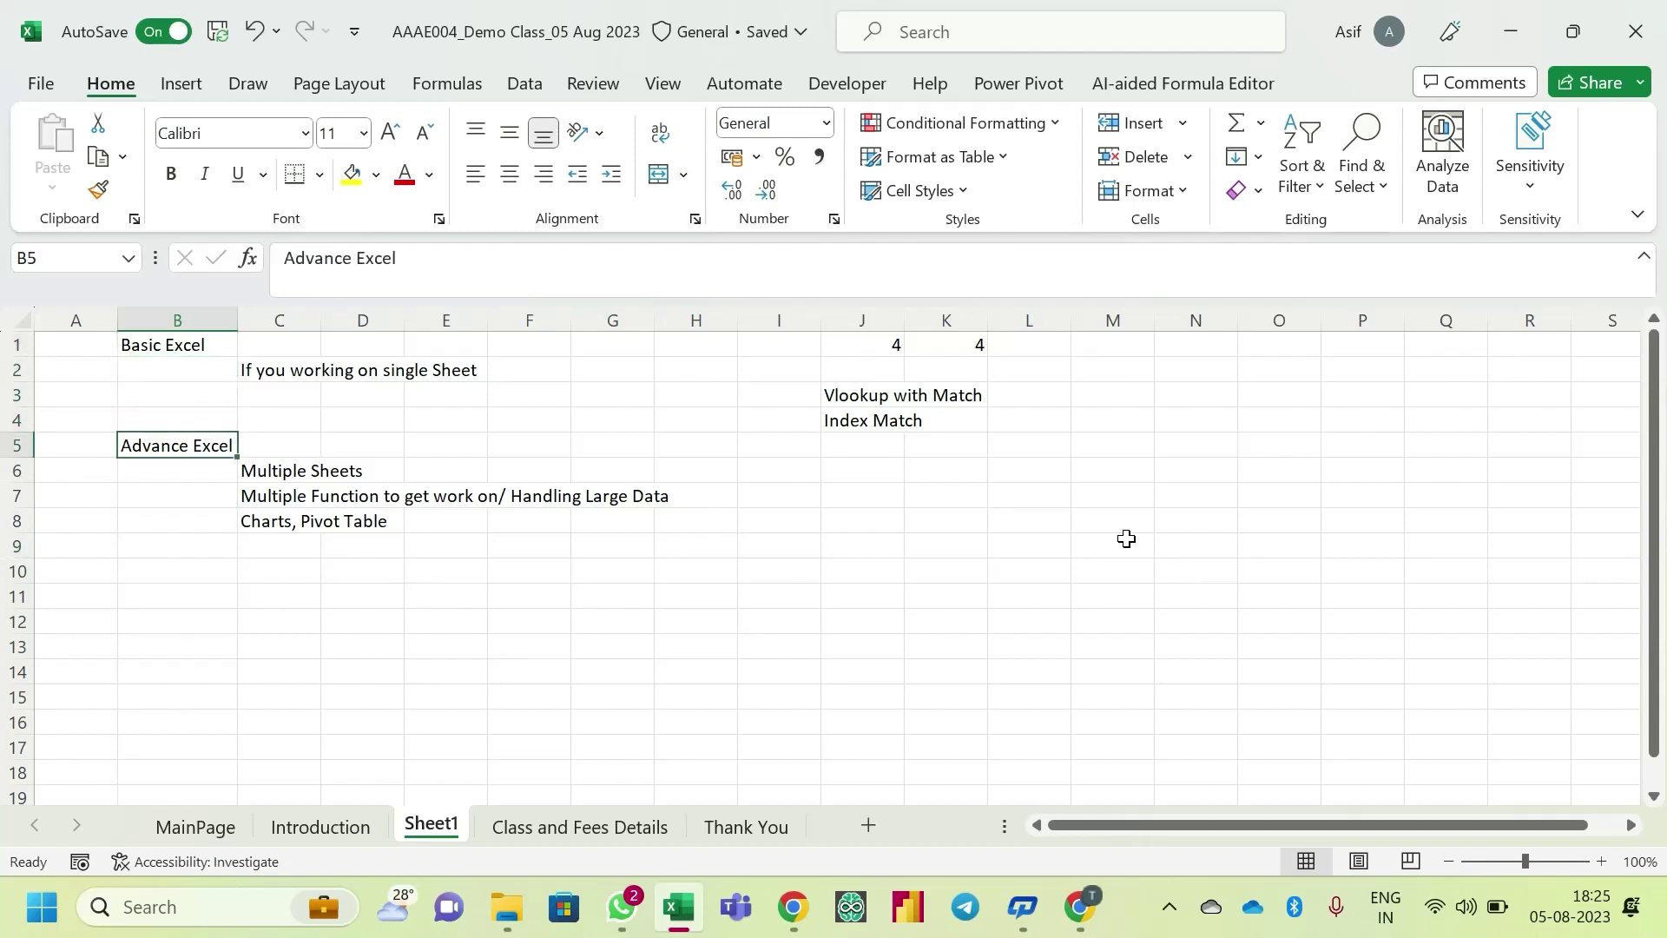
# - Enter the heading "Practical Application of Advance Excel" in cell B10 and go on to cell C11
pyautogui.press('Down')
pyautogui.press('Down')
pyautogui.press('Down')
pyautogui.press('Down')
pyautogui.press('Down')
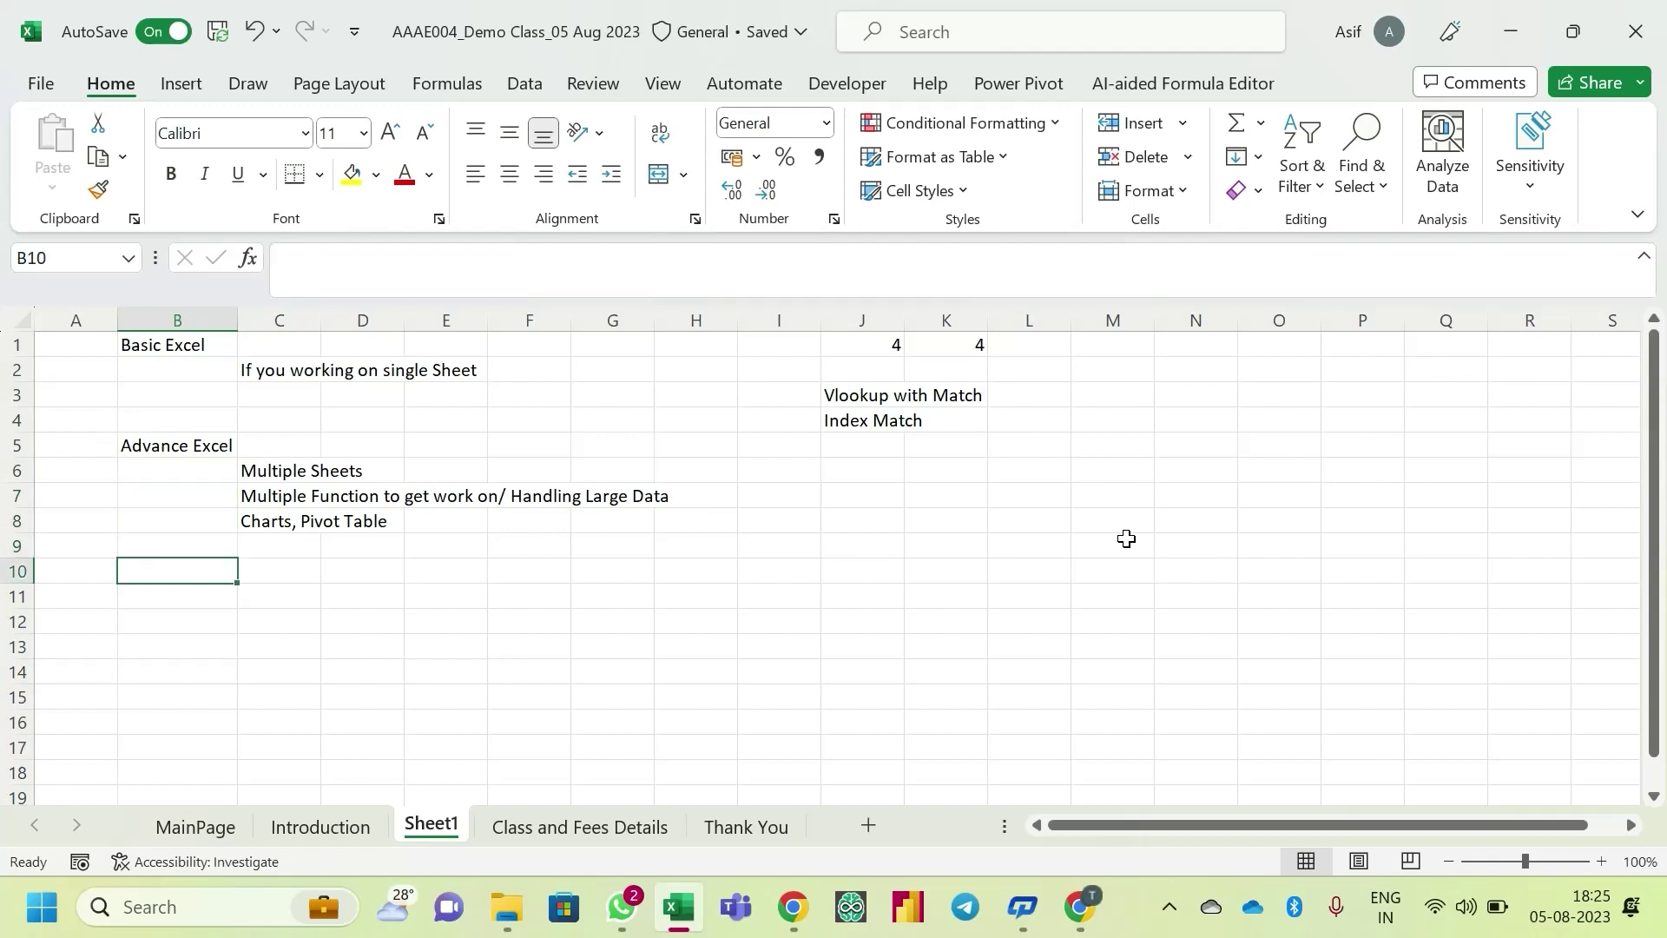
pyautogui.write('Practice')
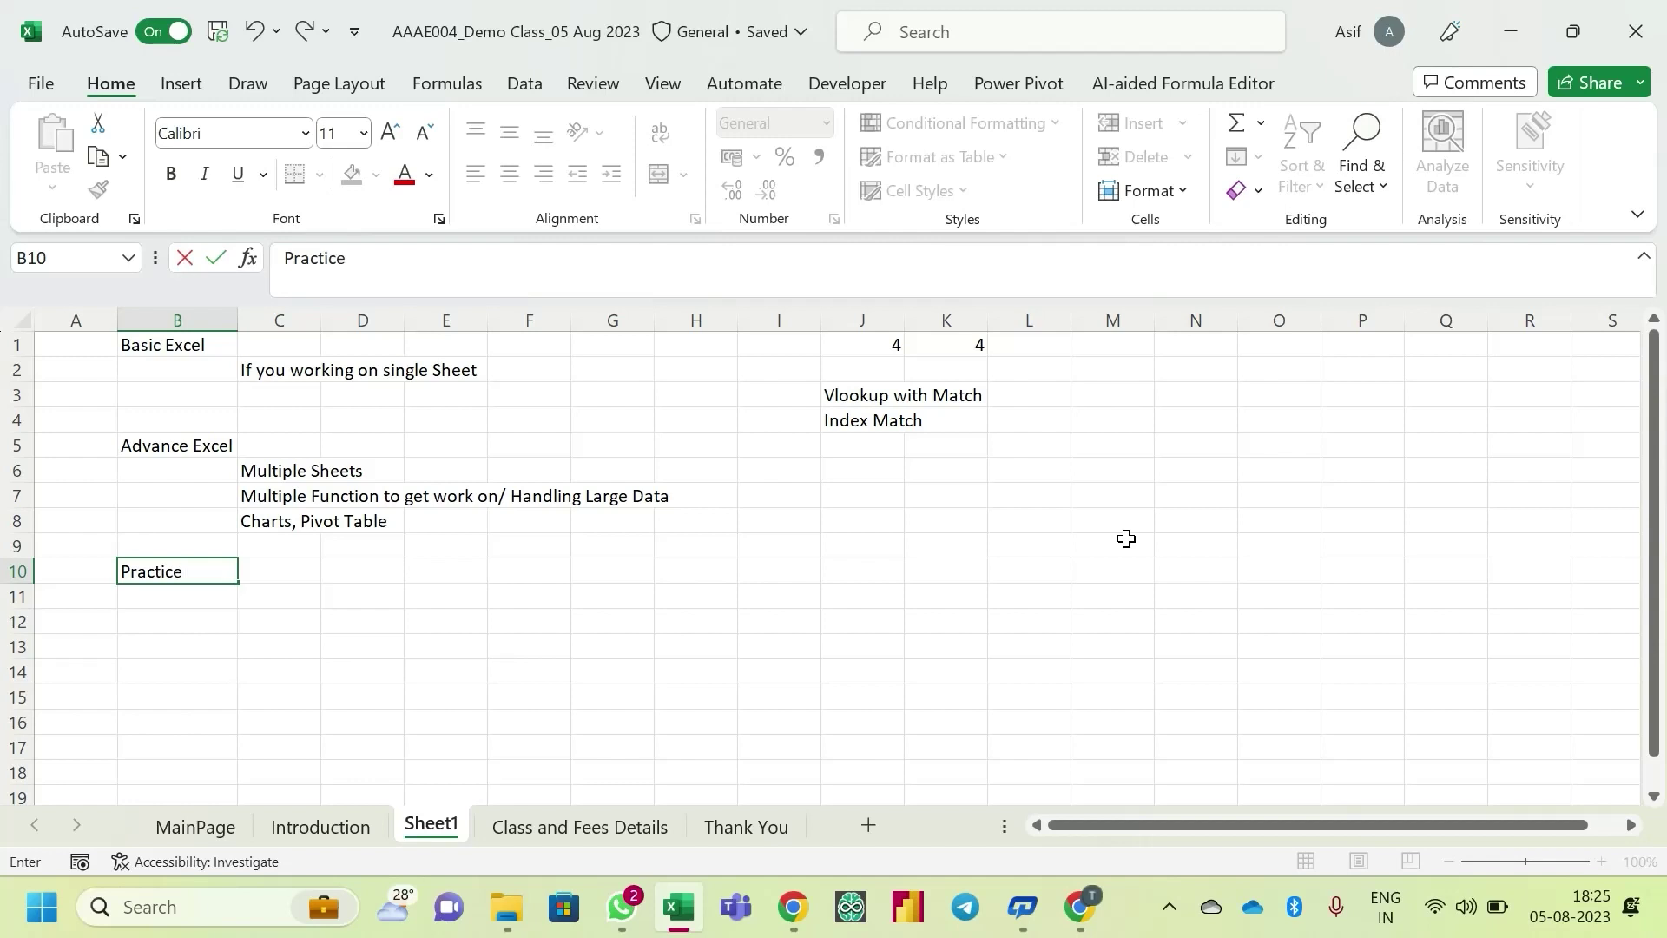
pyautogui.press('BackSpace')
pyautogui.write('al Applicaion')
pyautogui.press('BackSpace')
pyautogui.press('BackSpace')
pyautogui.press('BackSpace')
pyautogui.write('tion of A')
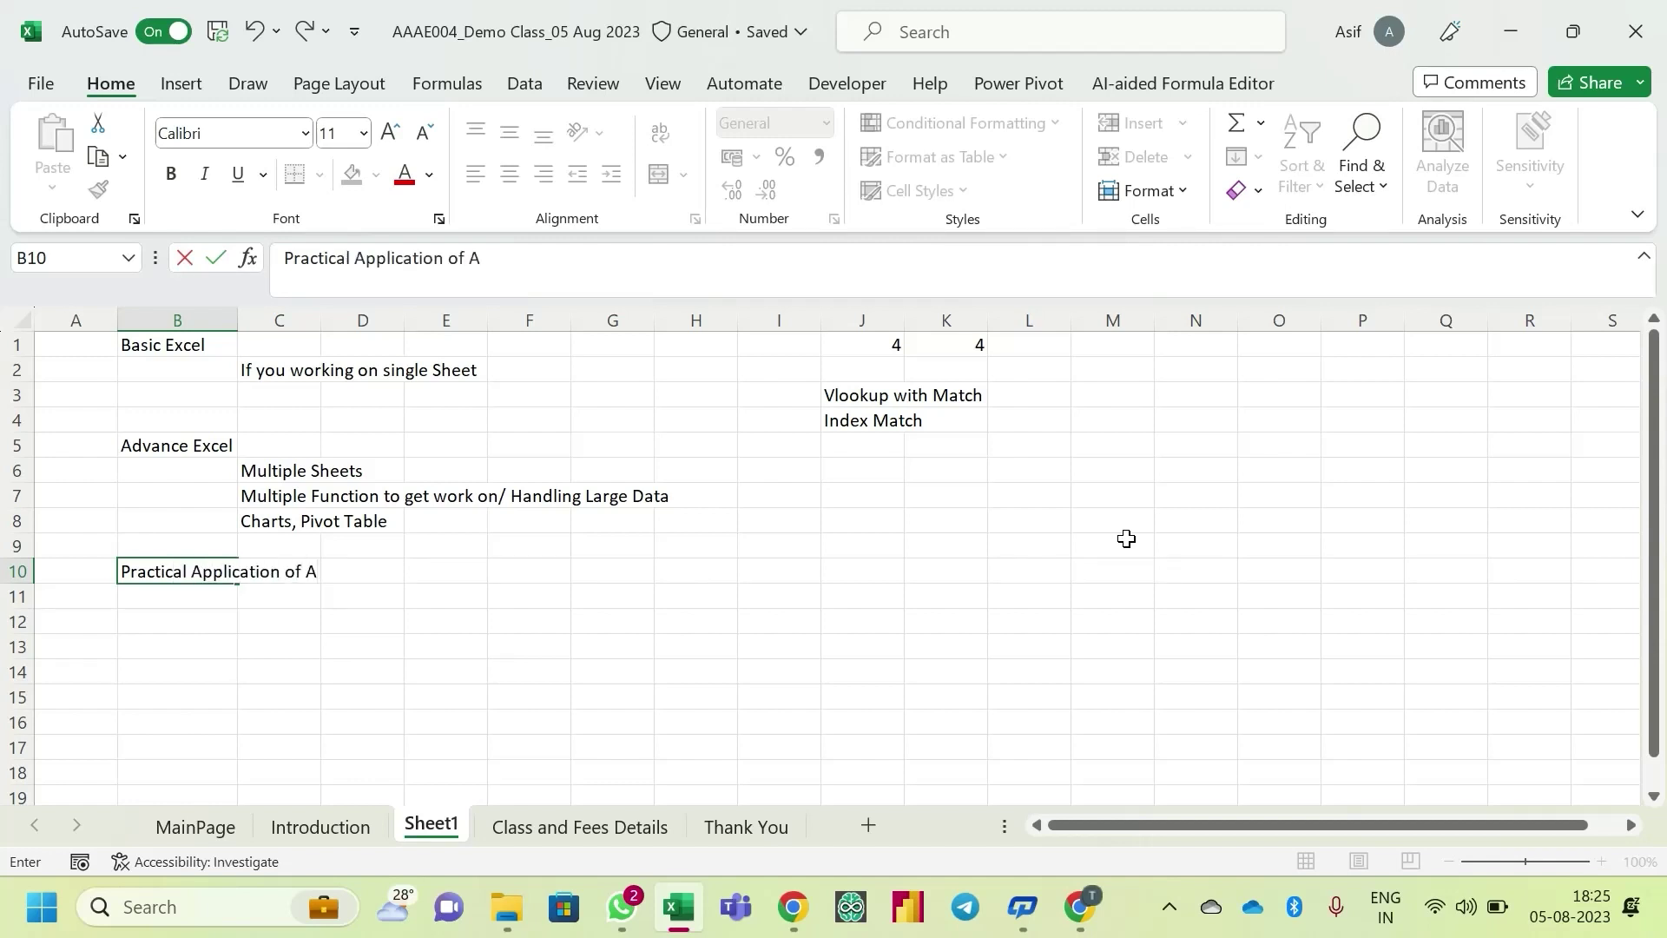
pyautogui.write('dvance Excel')
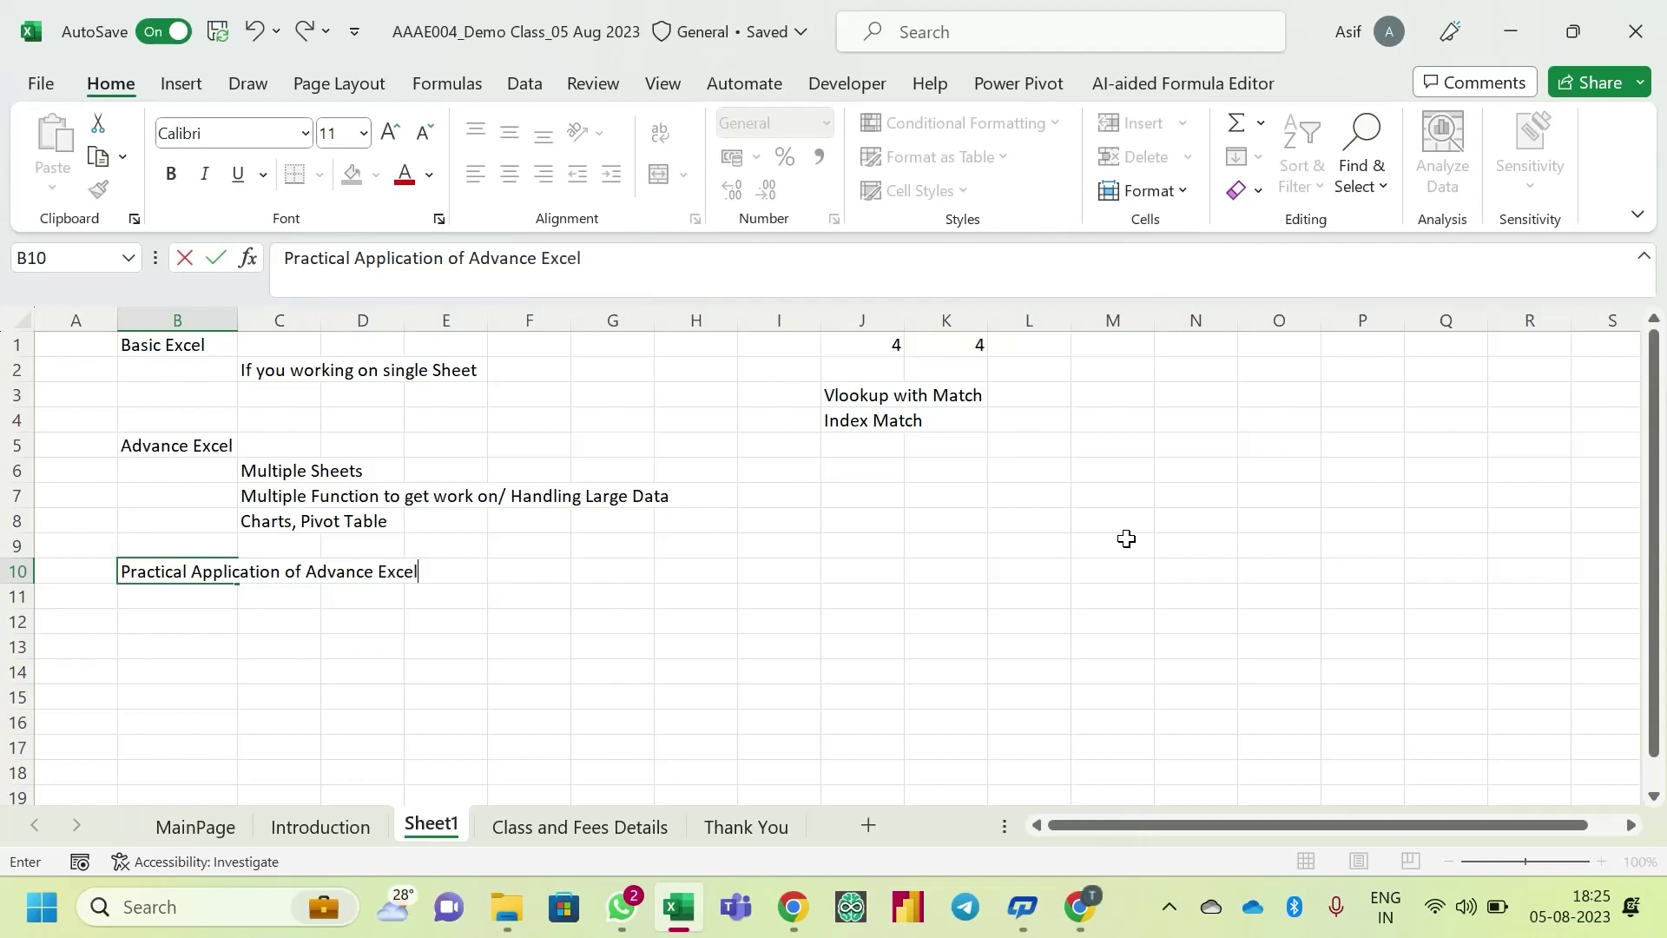
pyautogui.press('Return')
pyautogui.press('Right')
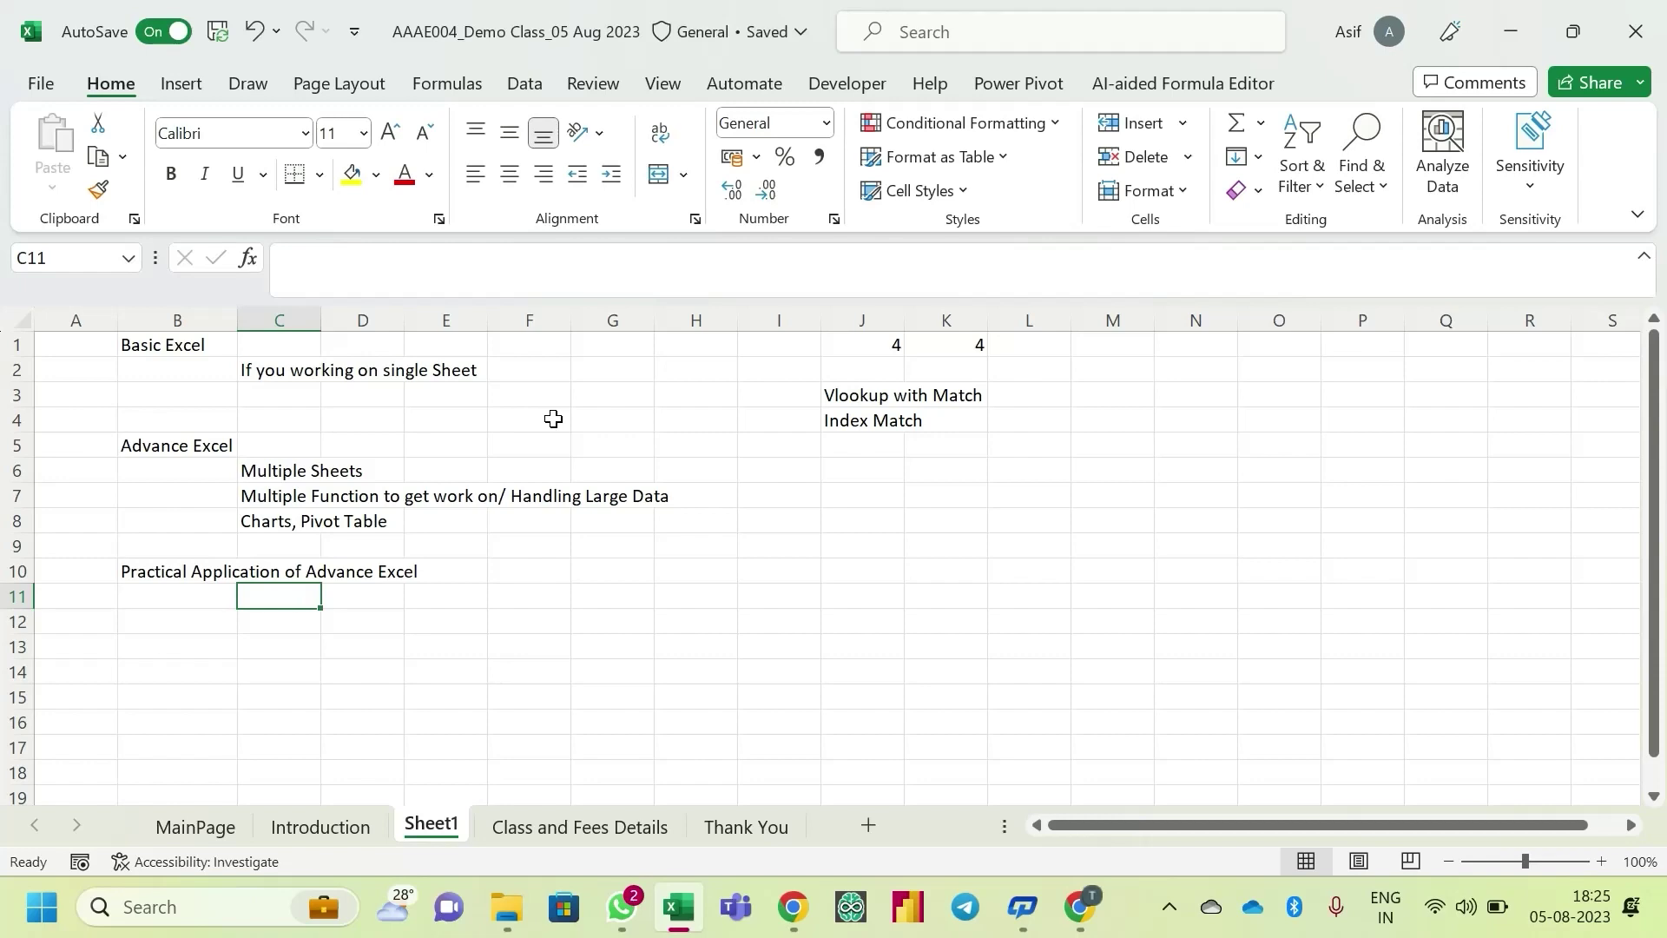
pyautogui.hotkey('alt', 'Tab')
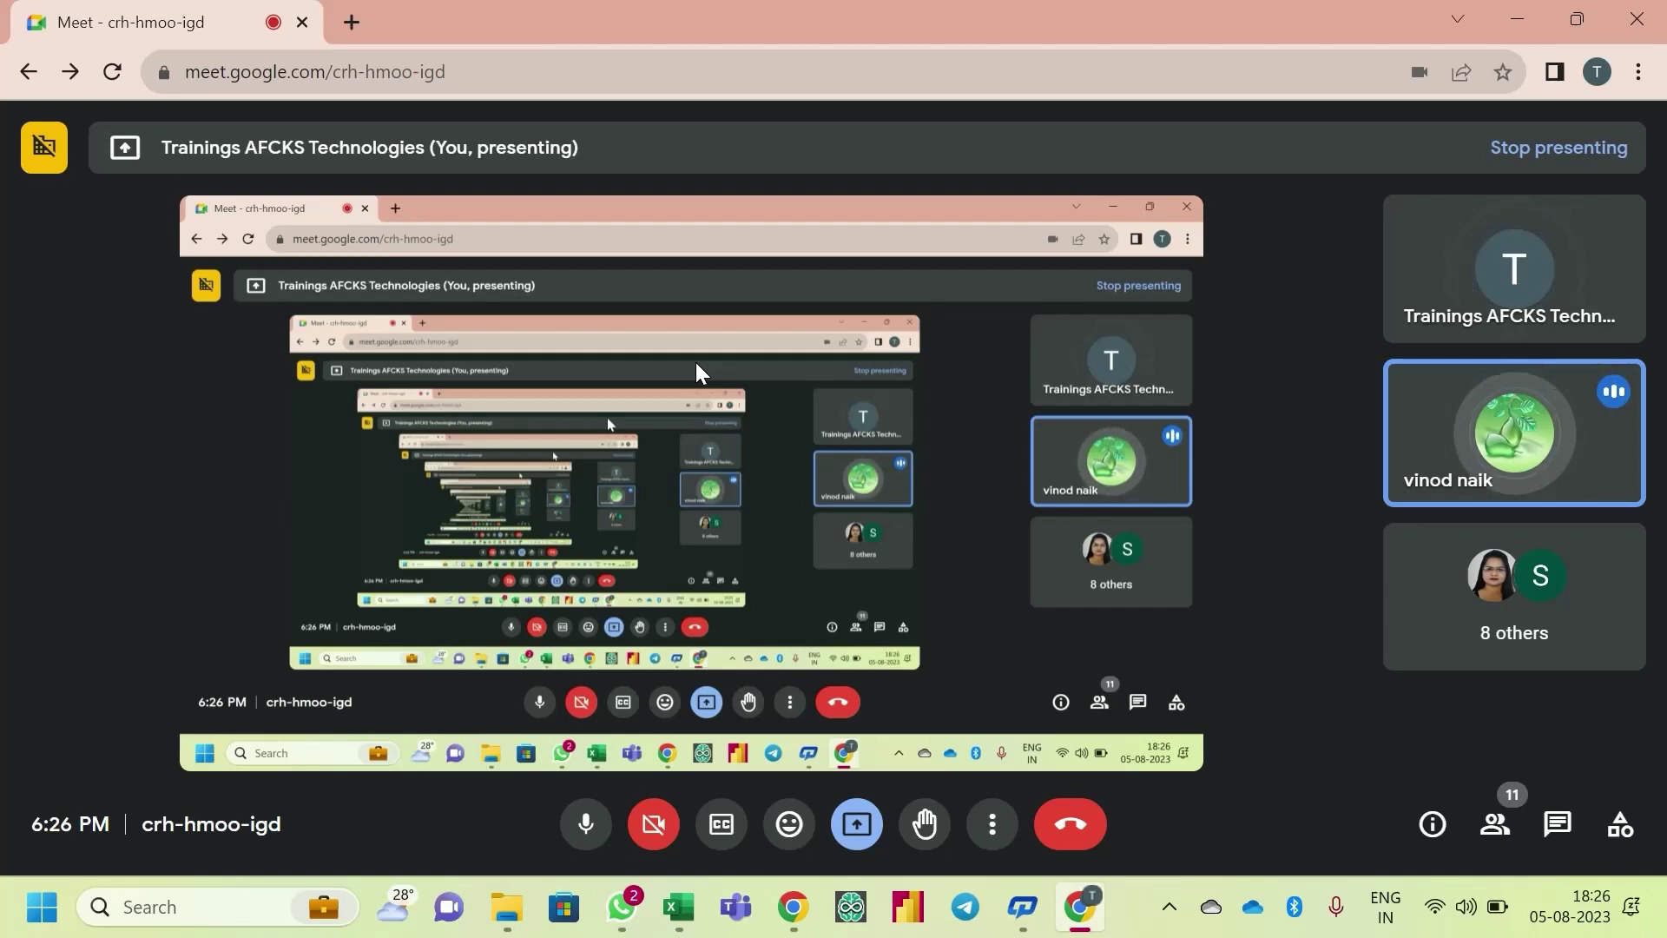
pyautogui.hotkey('alt', 'Tab')
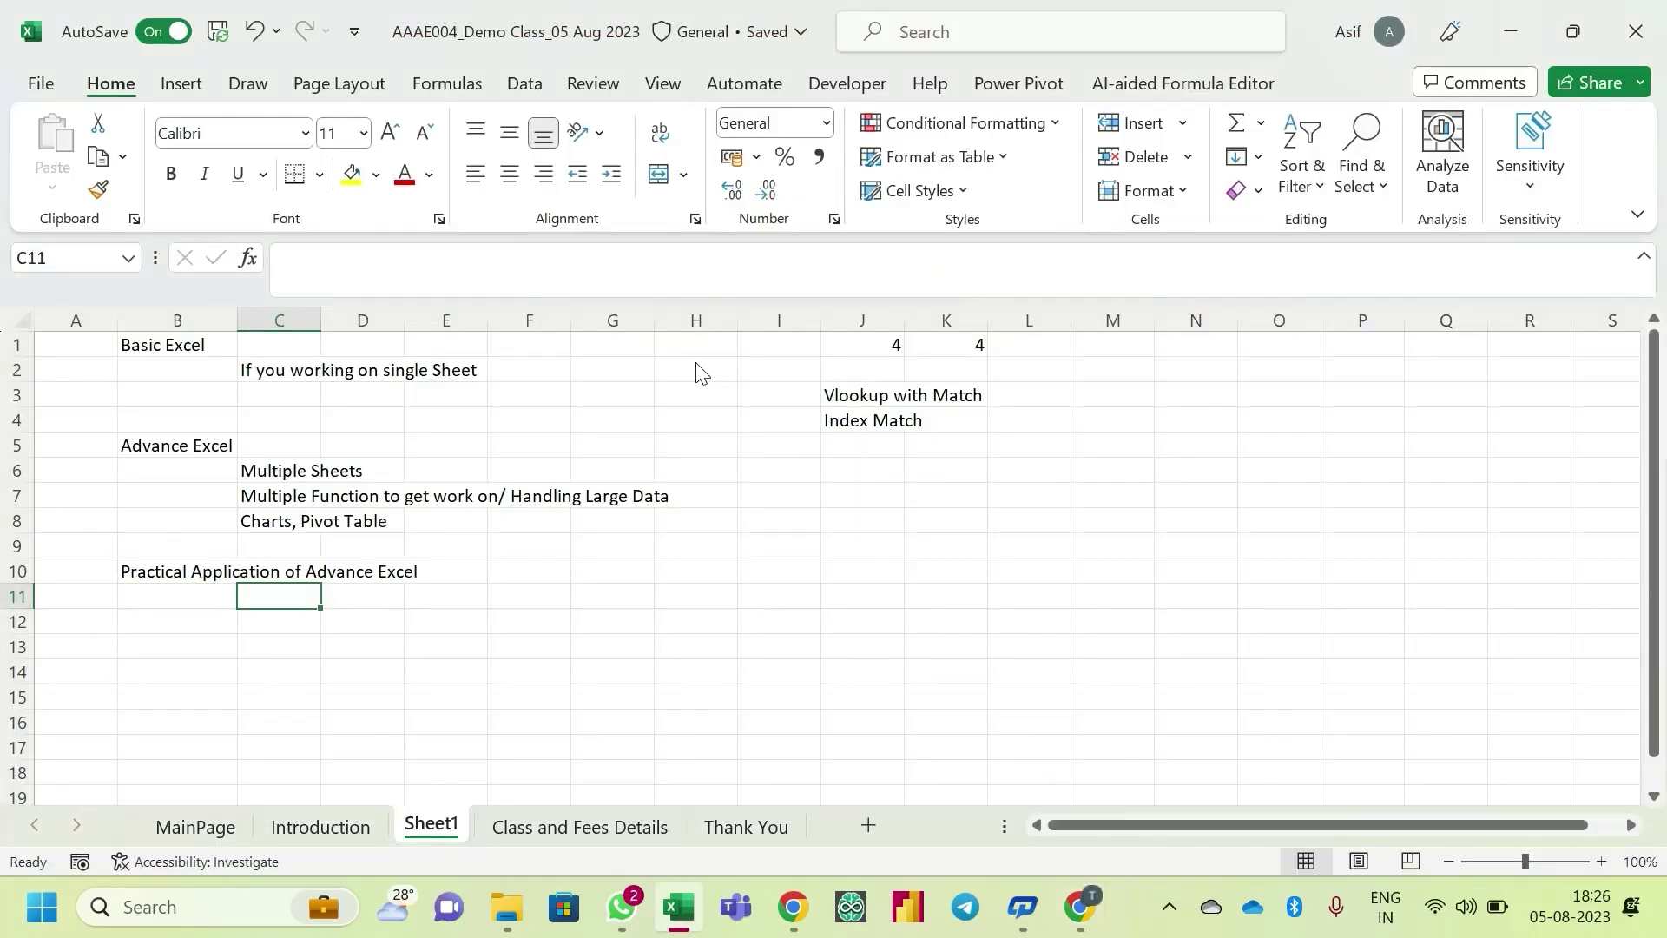
pyautogui.write('Li')
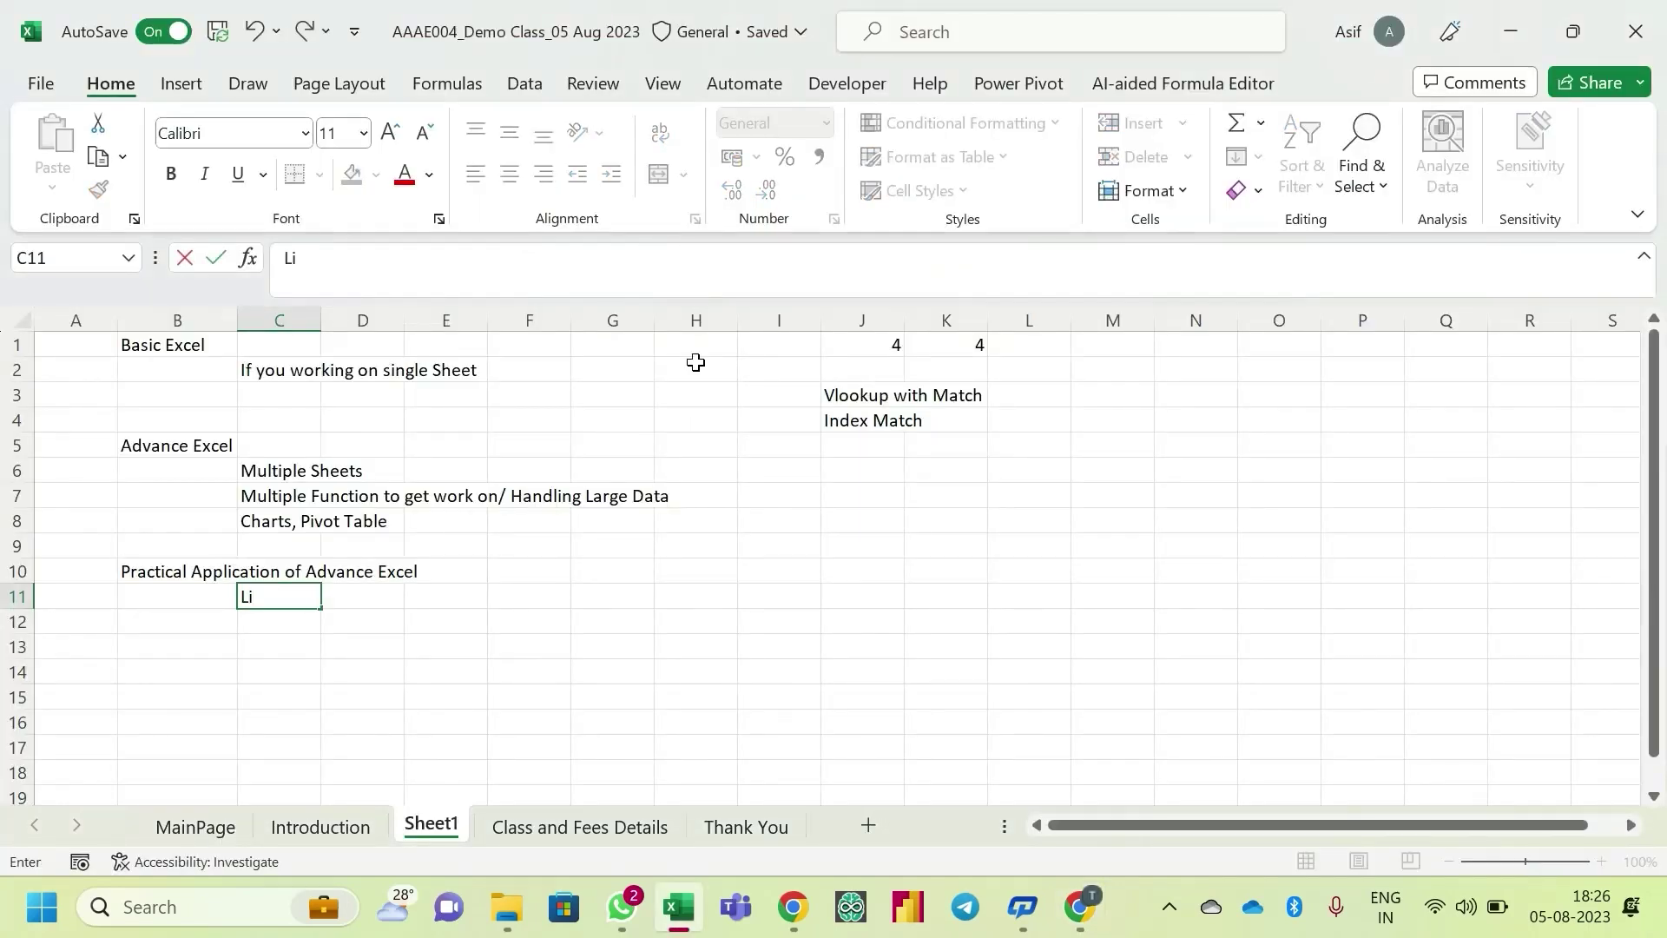
pyautogui.write('ve case')
pyautogui.press('BackSpace')
pyautogui.press('BackSpace')
pyautogui.press('BackSpace')
pyautogui.press('BackSpace')
pyautogui.press('BackSpace')
pyautogui.press('BackSpace')
pyautogui.press('BackSpace')
pyautogui.press('BackSpace')
pyautogui.press('BackSpace')
# - Enter "We will work on Live Cases Examples" in cell C11 and "Practice on Excel" in cell C12
pyautogui.write('We will work on F')
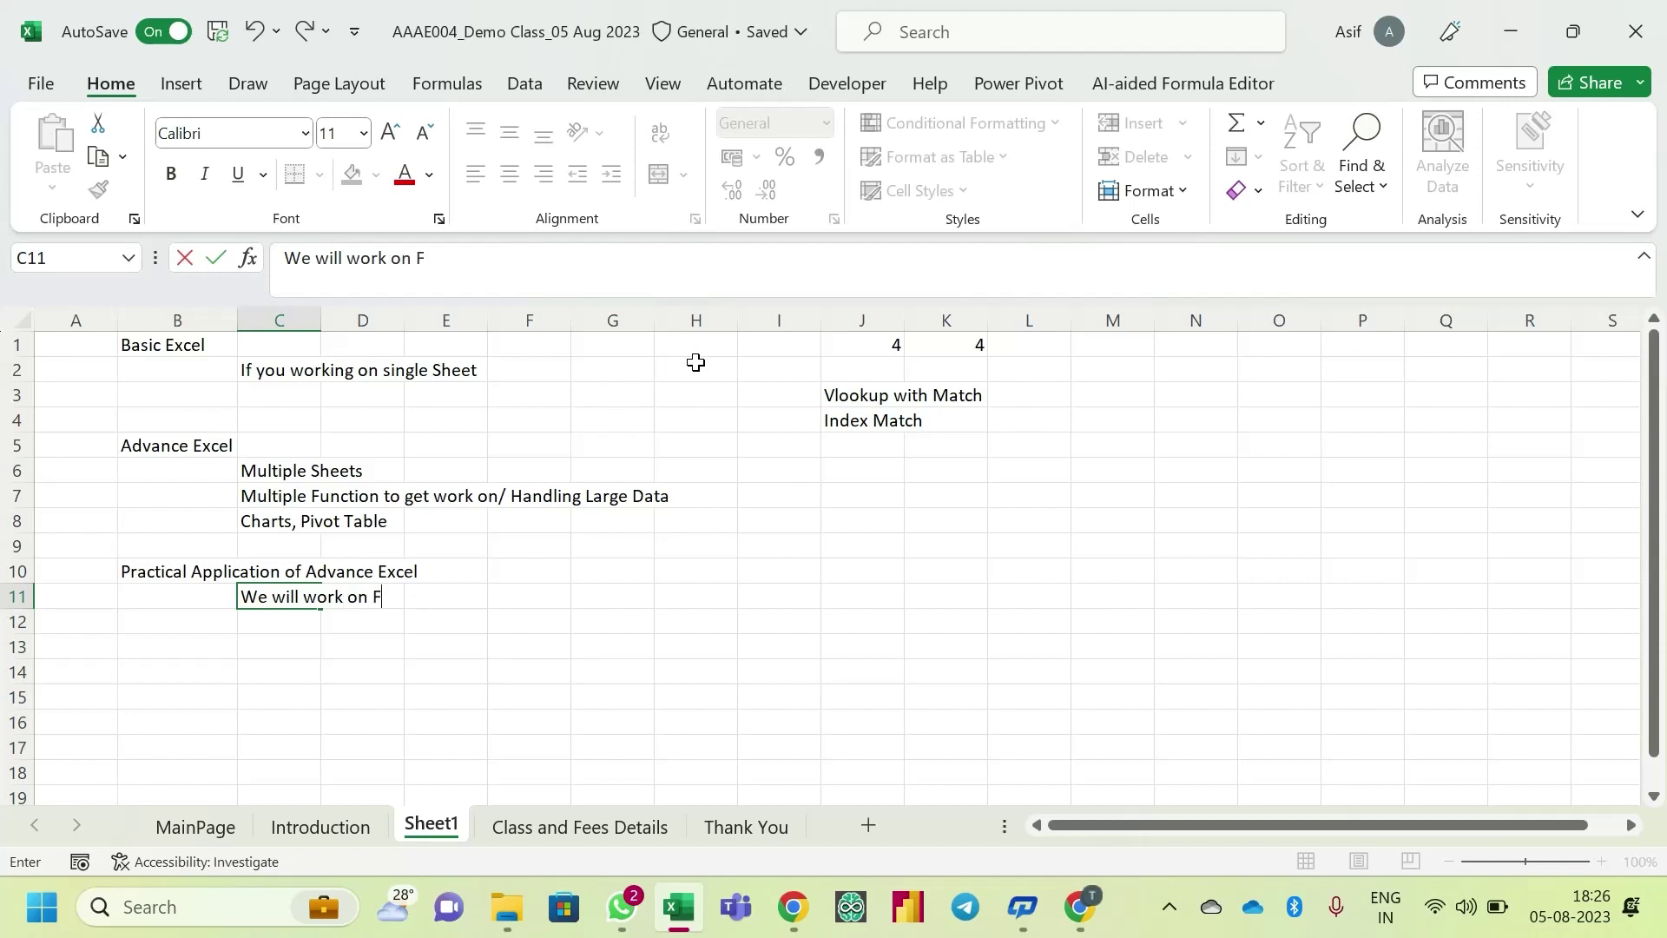
pyautogui.press('BackSpace')
pyautogui.write('Live Cases Examples')
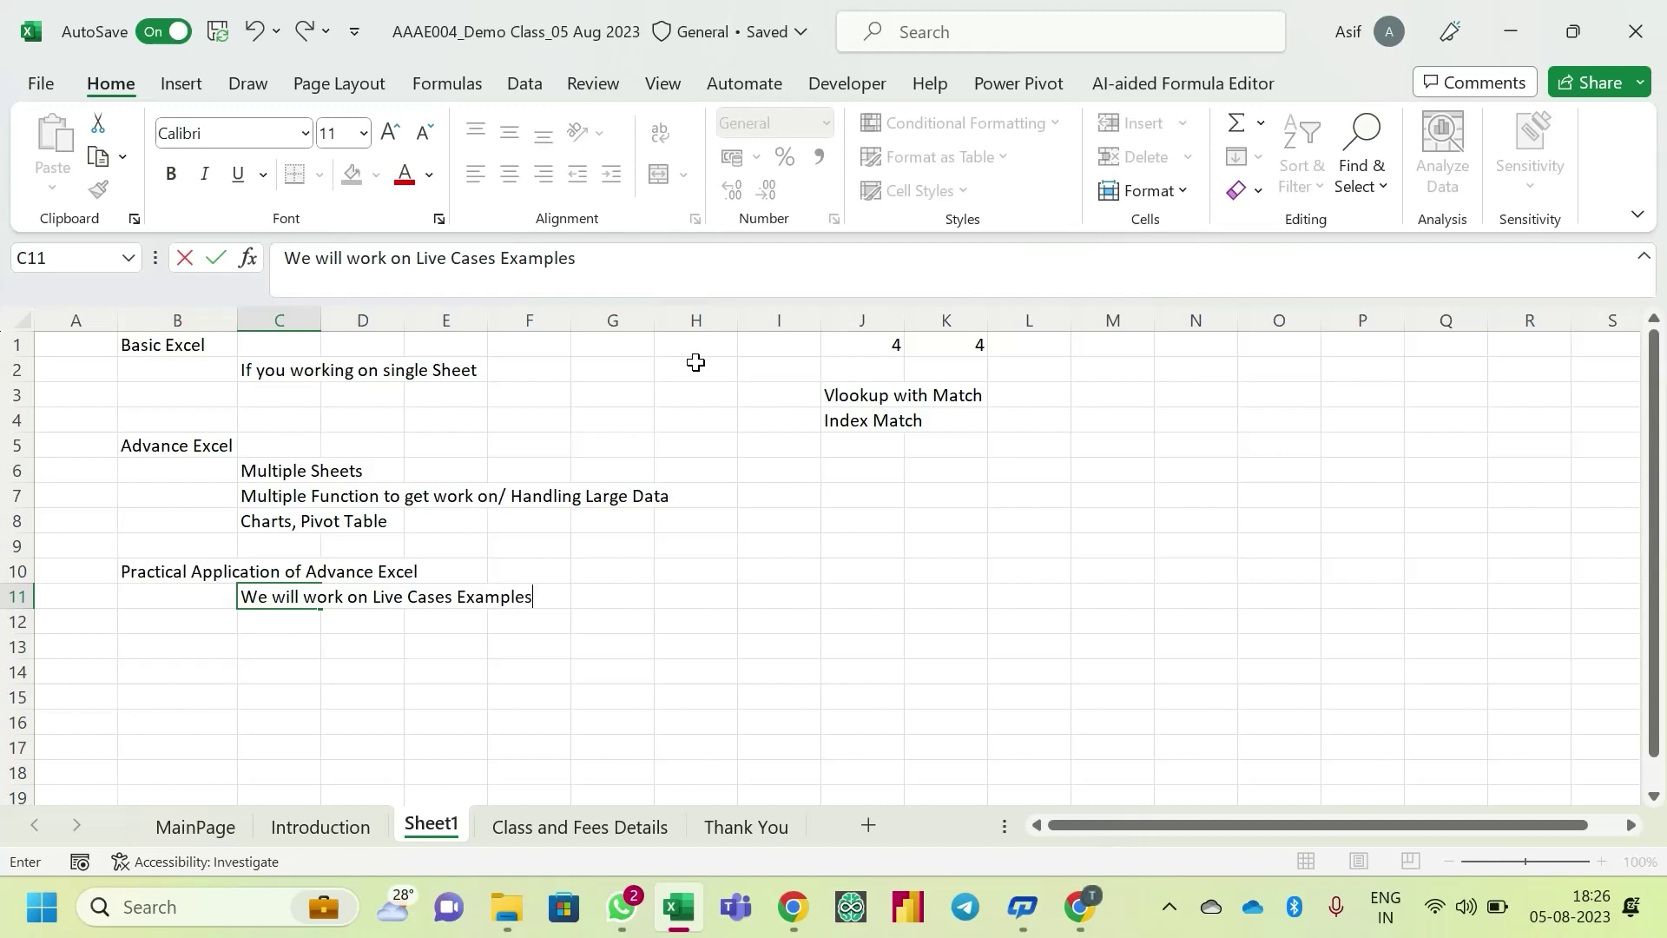
pyautogui.press('Return')
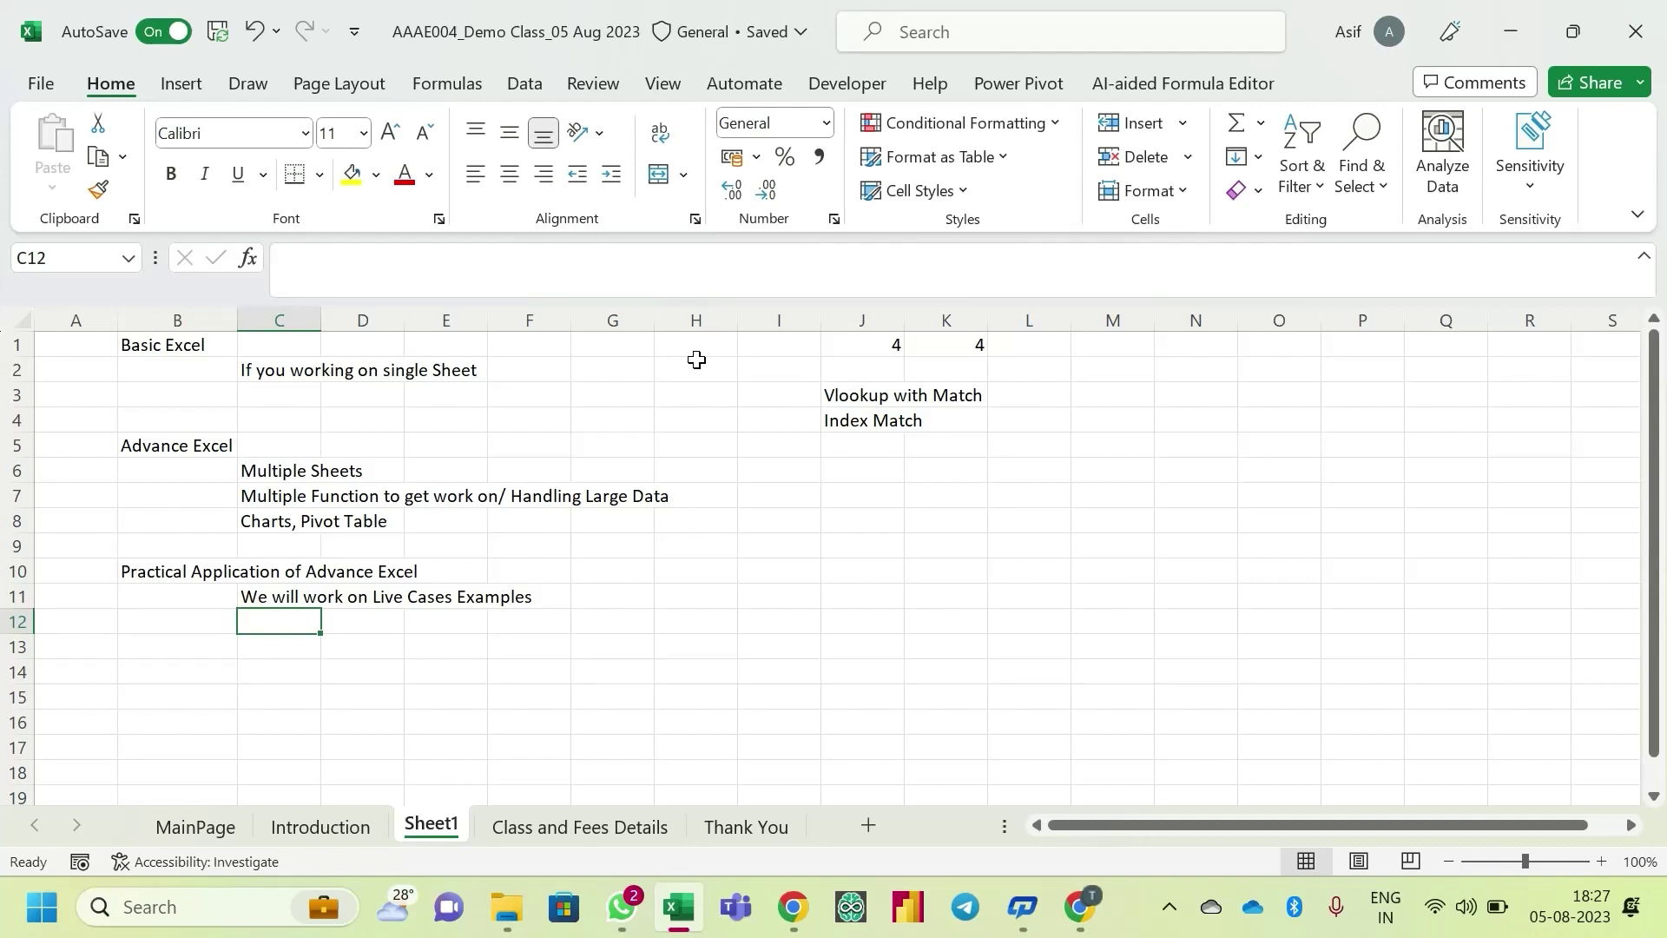
pyautogui.write('Practice')
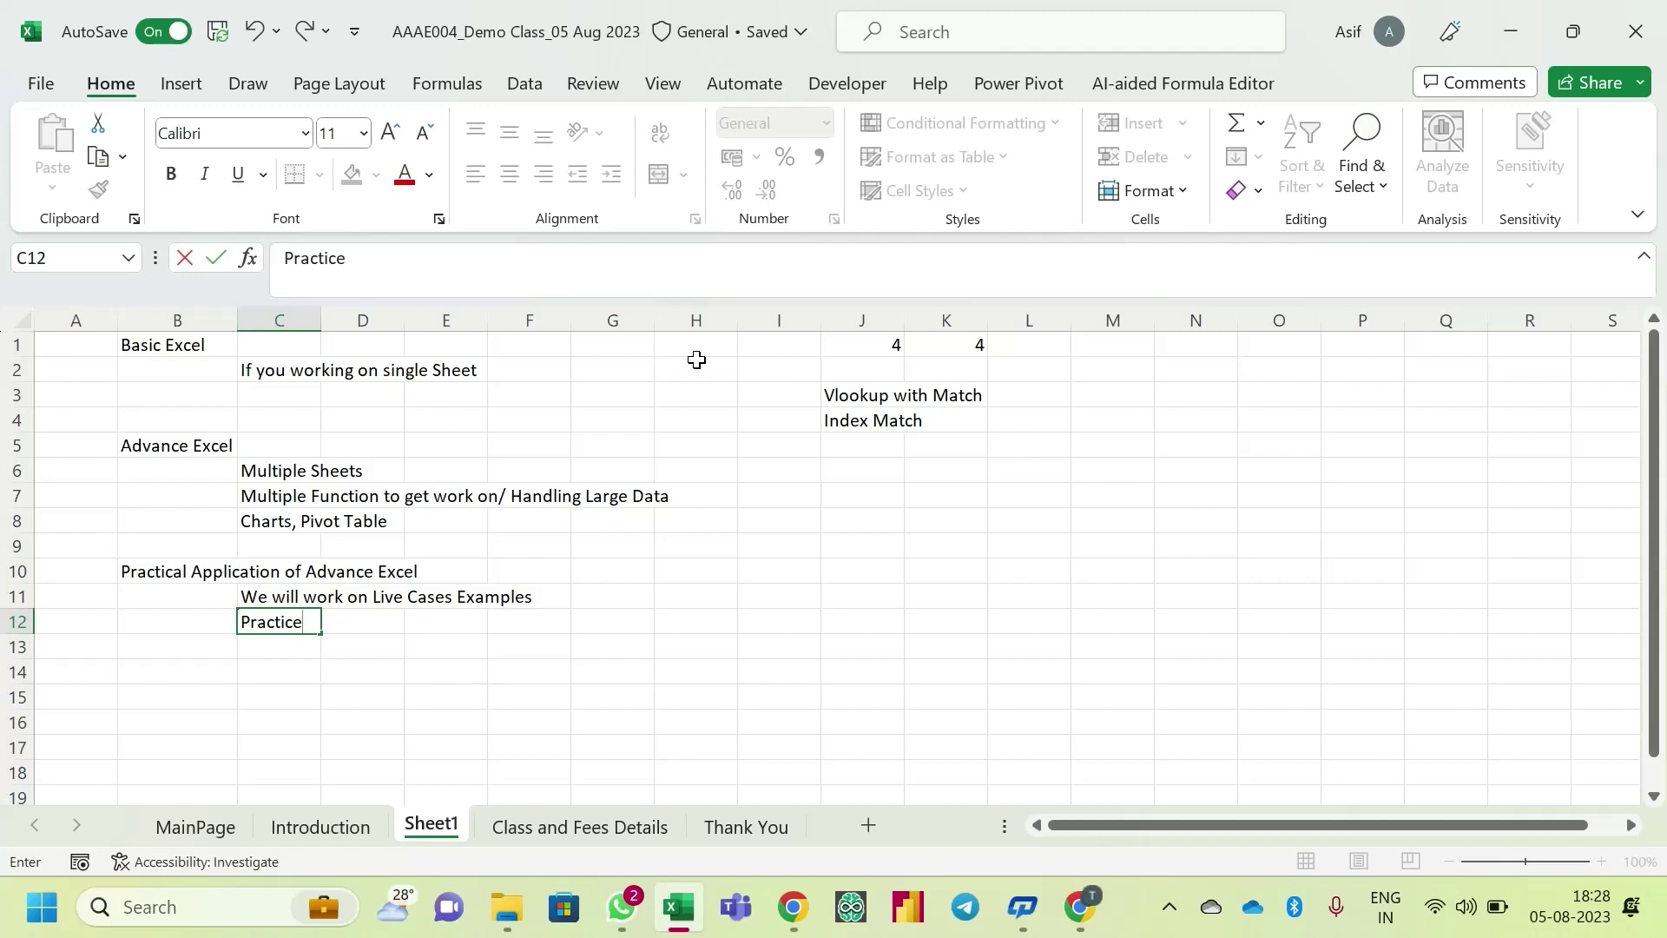
pyautogui.write(' on Excel')
pyautogui.press('Return')
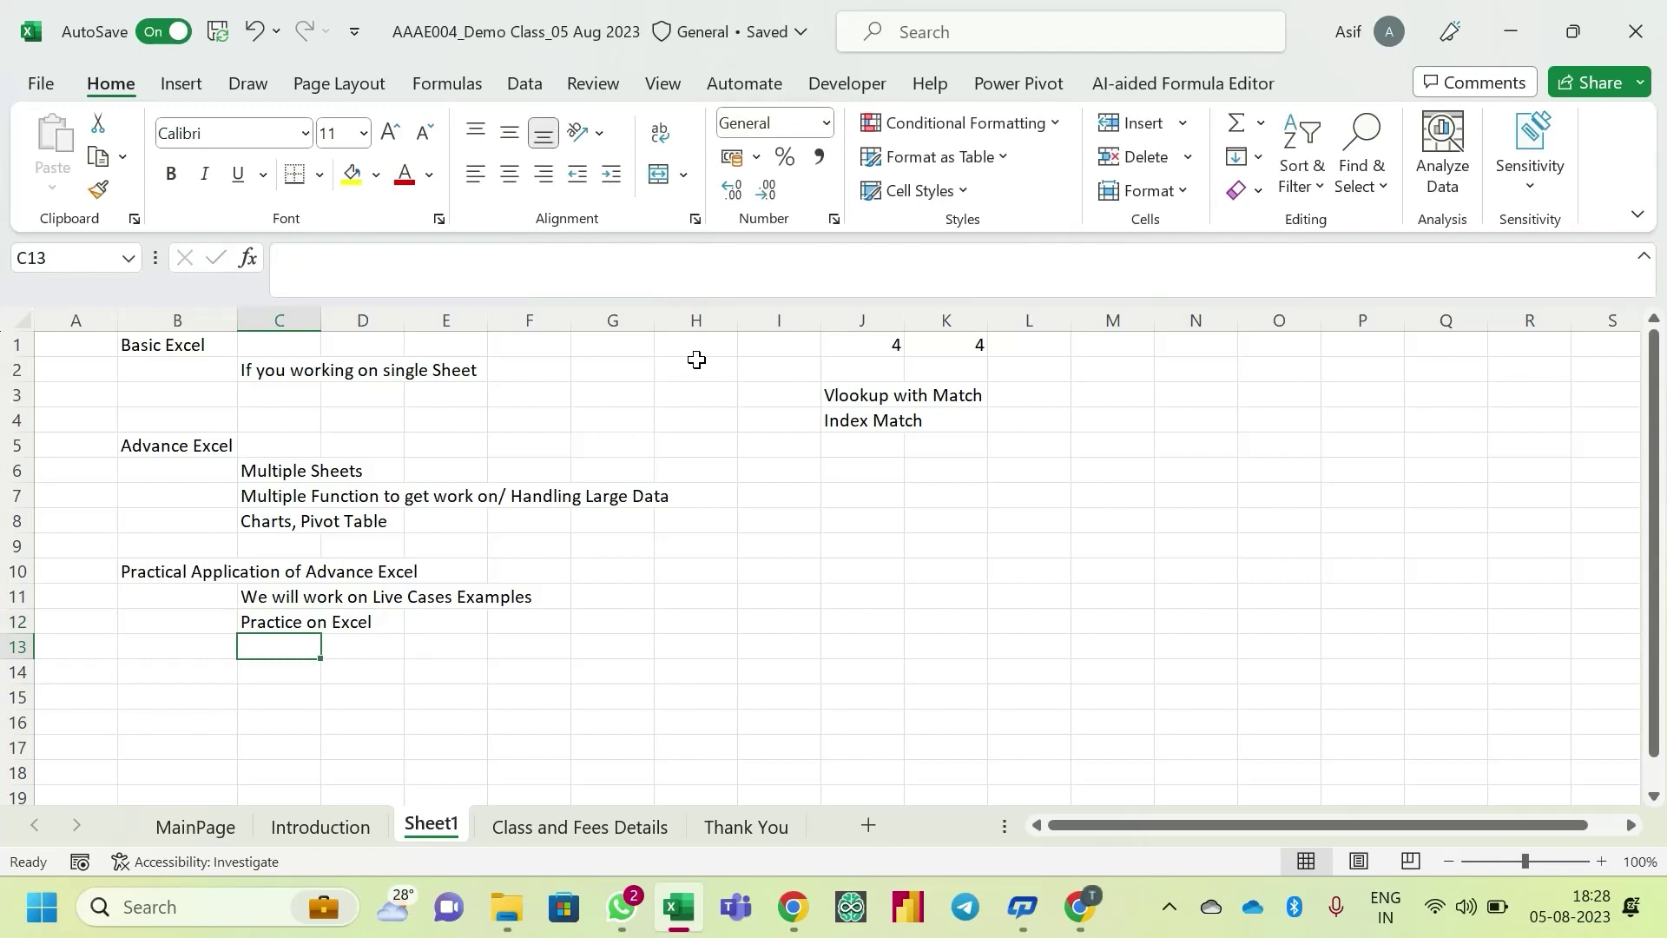
pyautogui.press('Up')
pyautogui.press('Up')
pyautogui.press('Up')
pyautogui.press('Down')
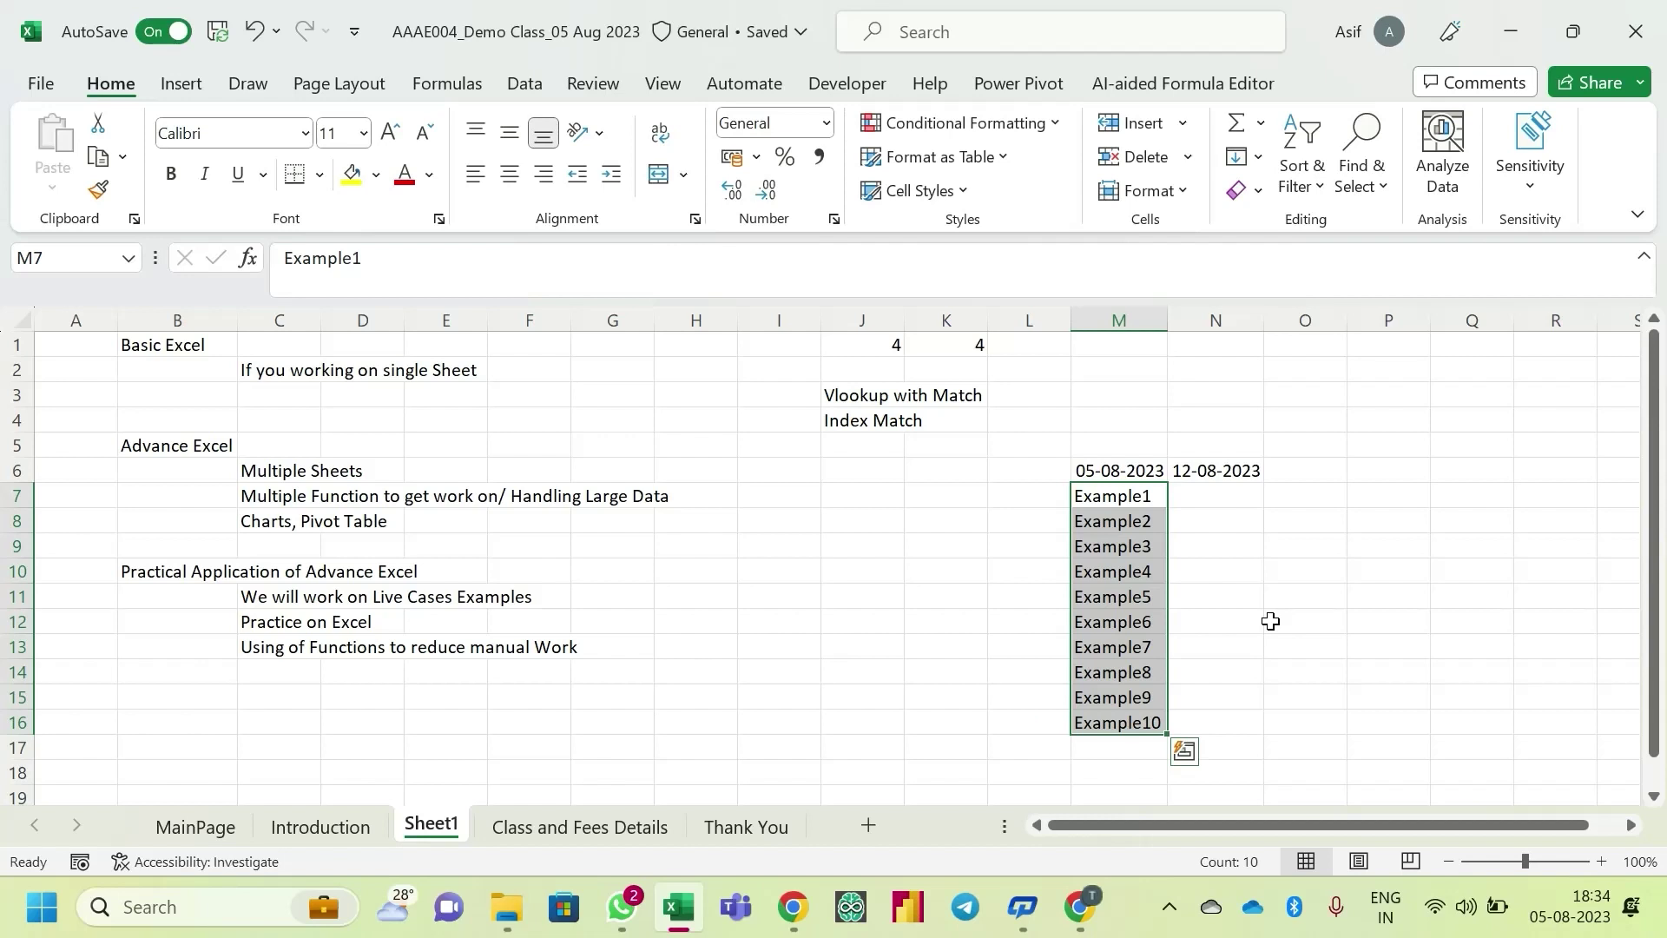
# - Examine the Example1 to Example10 list in M7:M16 and cell N7 under 12-08-2023, checking the Google Meet call in between
pyautogui.click(1222, 500)
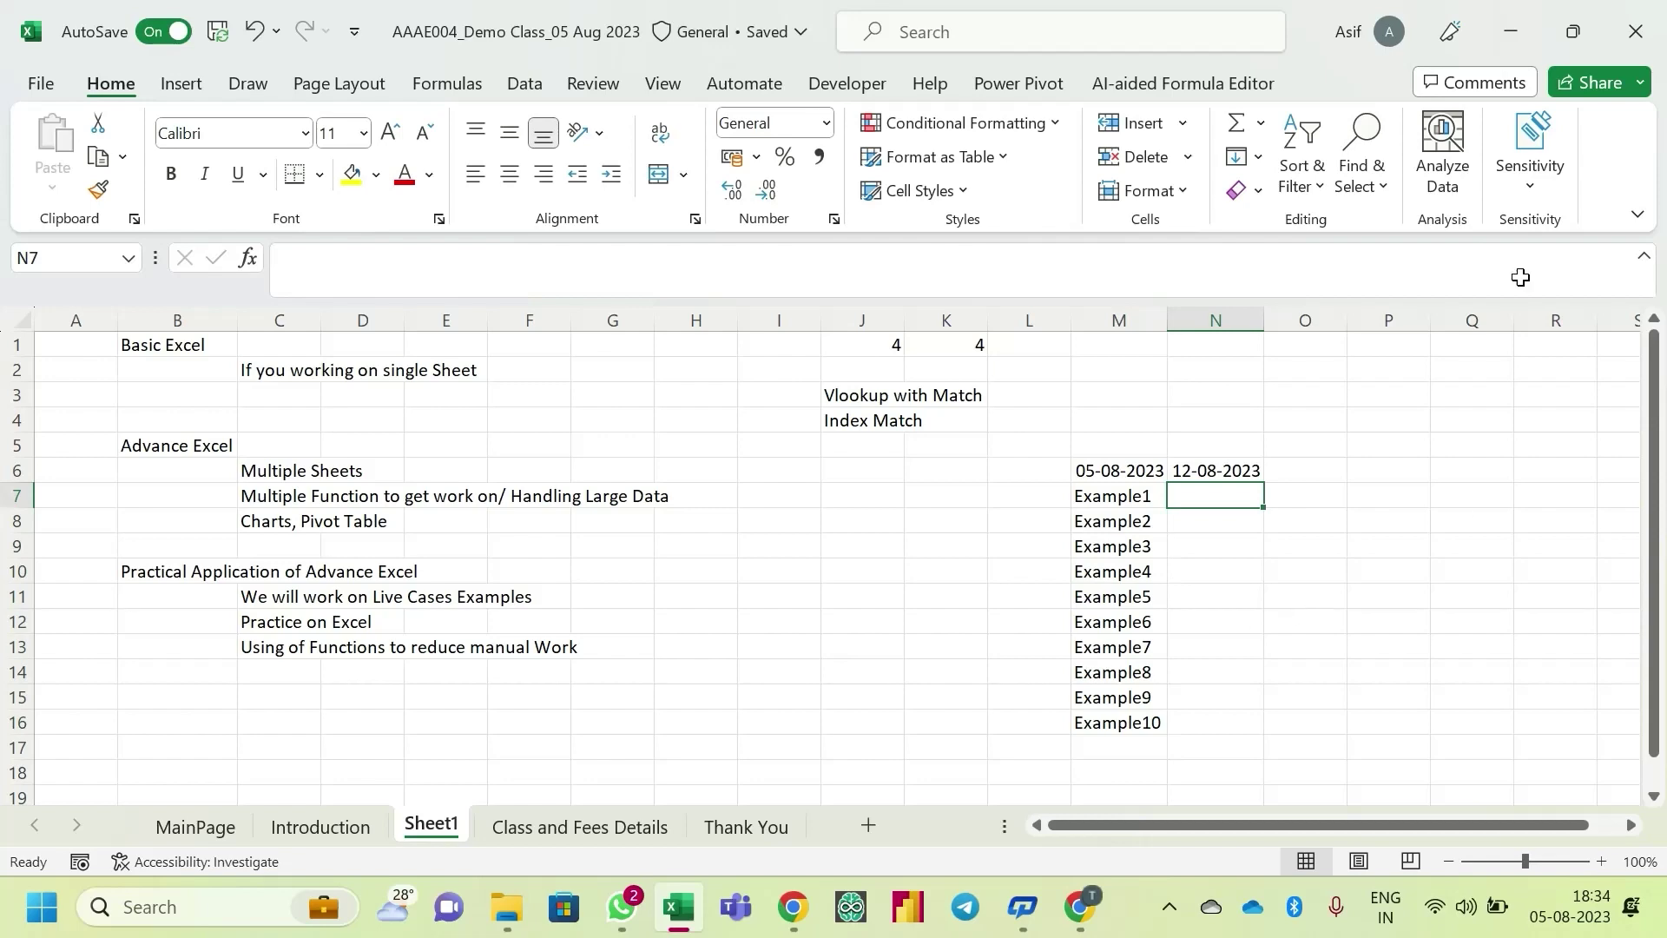
pyautogui.hotkey('alt', 'Tab')
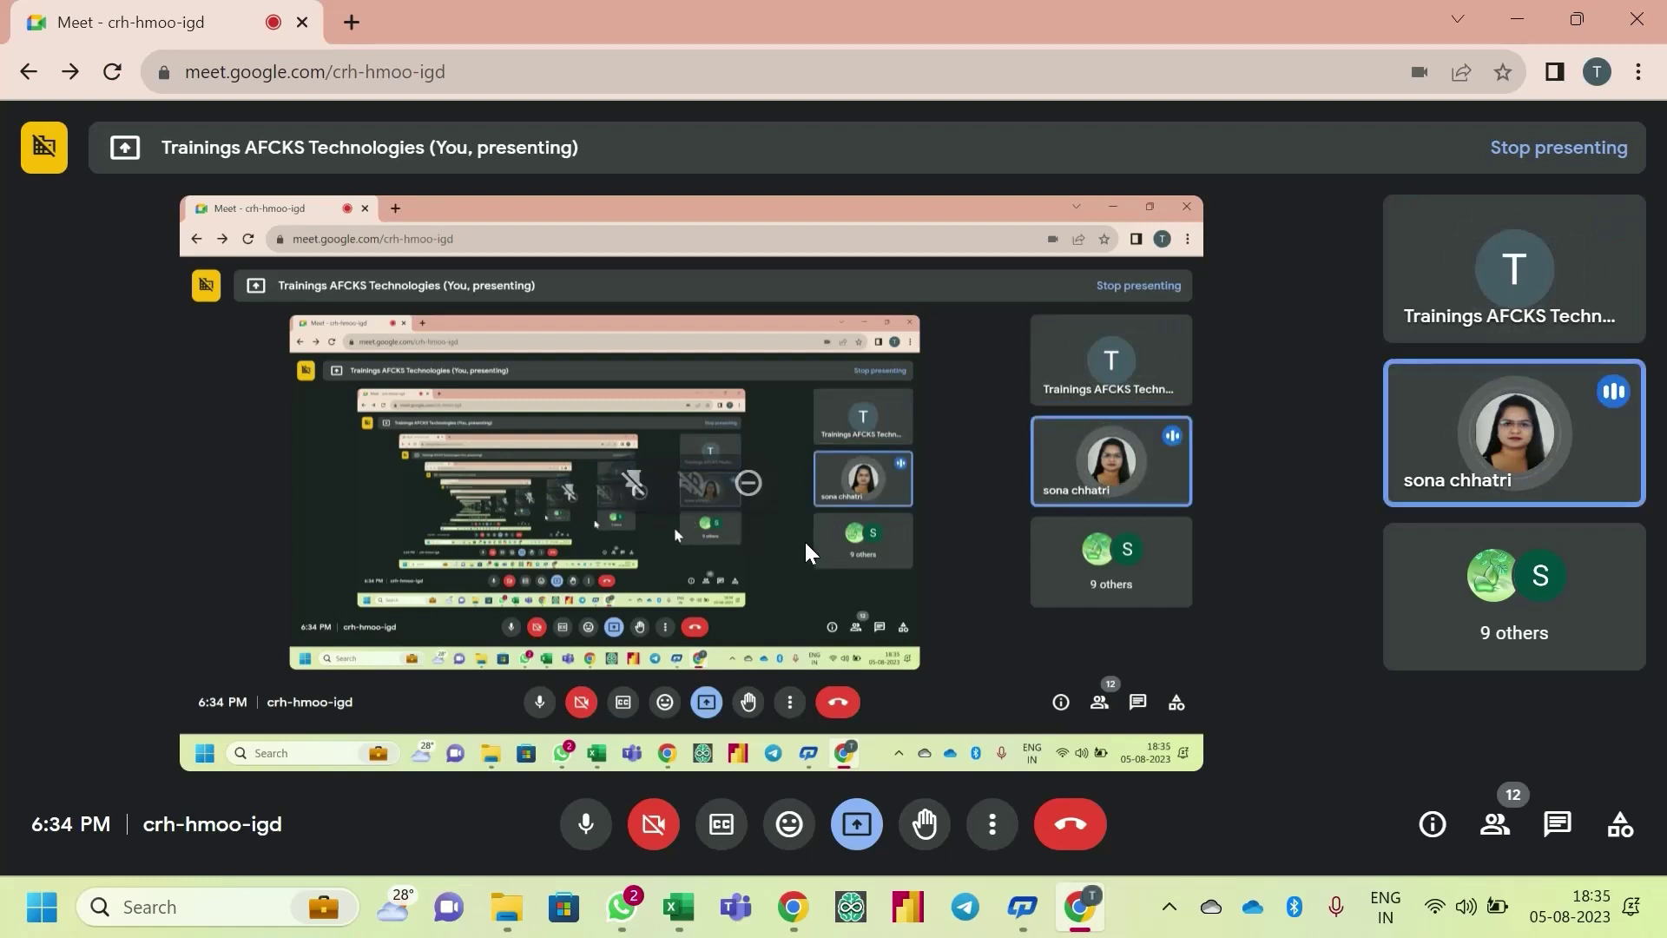
pyautogui.hotkey('alt', 'Tab')
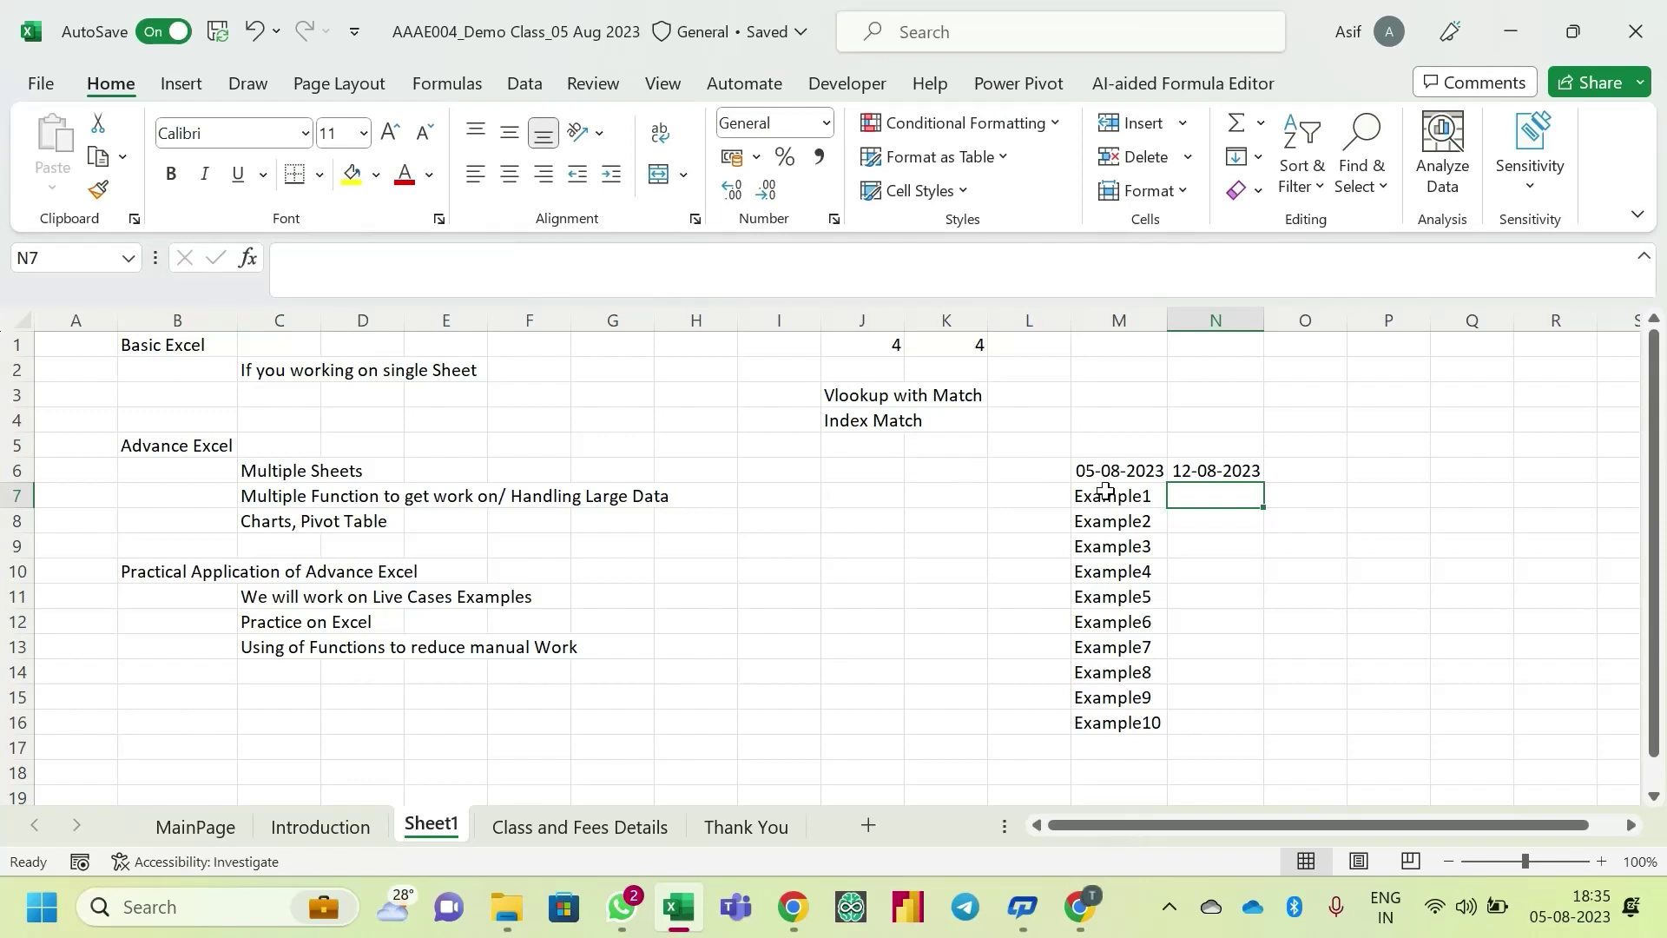
pyautogui.moveTo(1105, 496); pyautogui.dragTo(1102, 721)
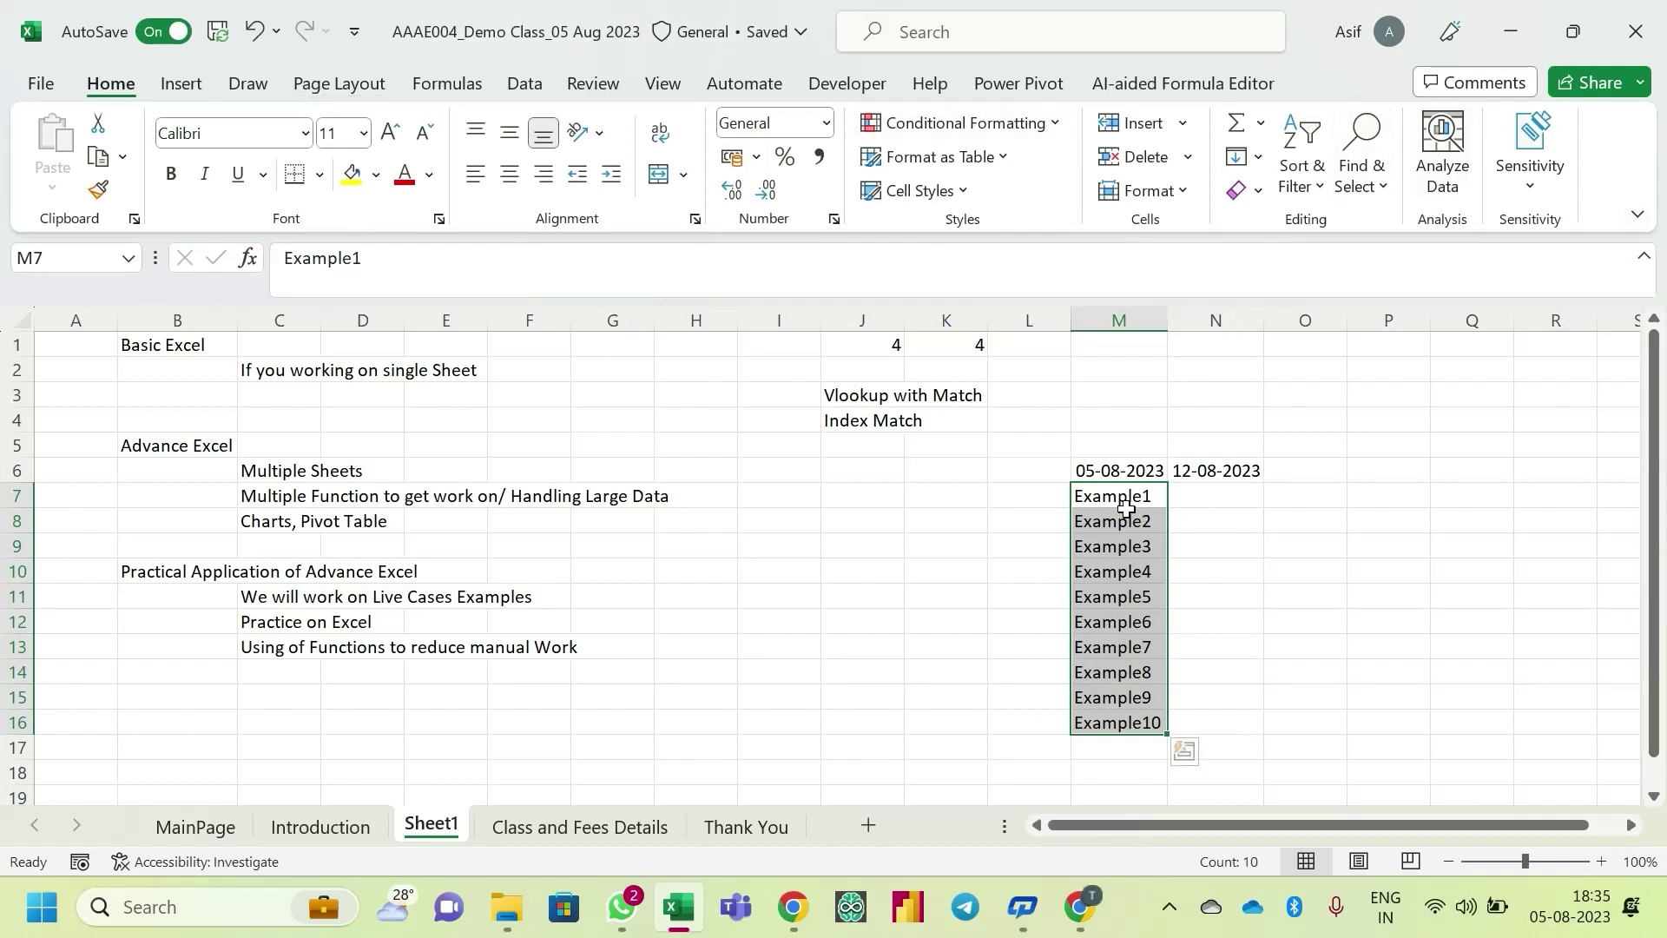
pyautogui.moveTo(1118, 499); pyautogui.dragTo(1118, 722)
pyautogui.moveTo(1153, 493); pyautogui.dragTo(1112, 744)
pyautogui.click(1116, 747)
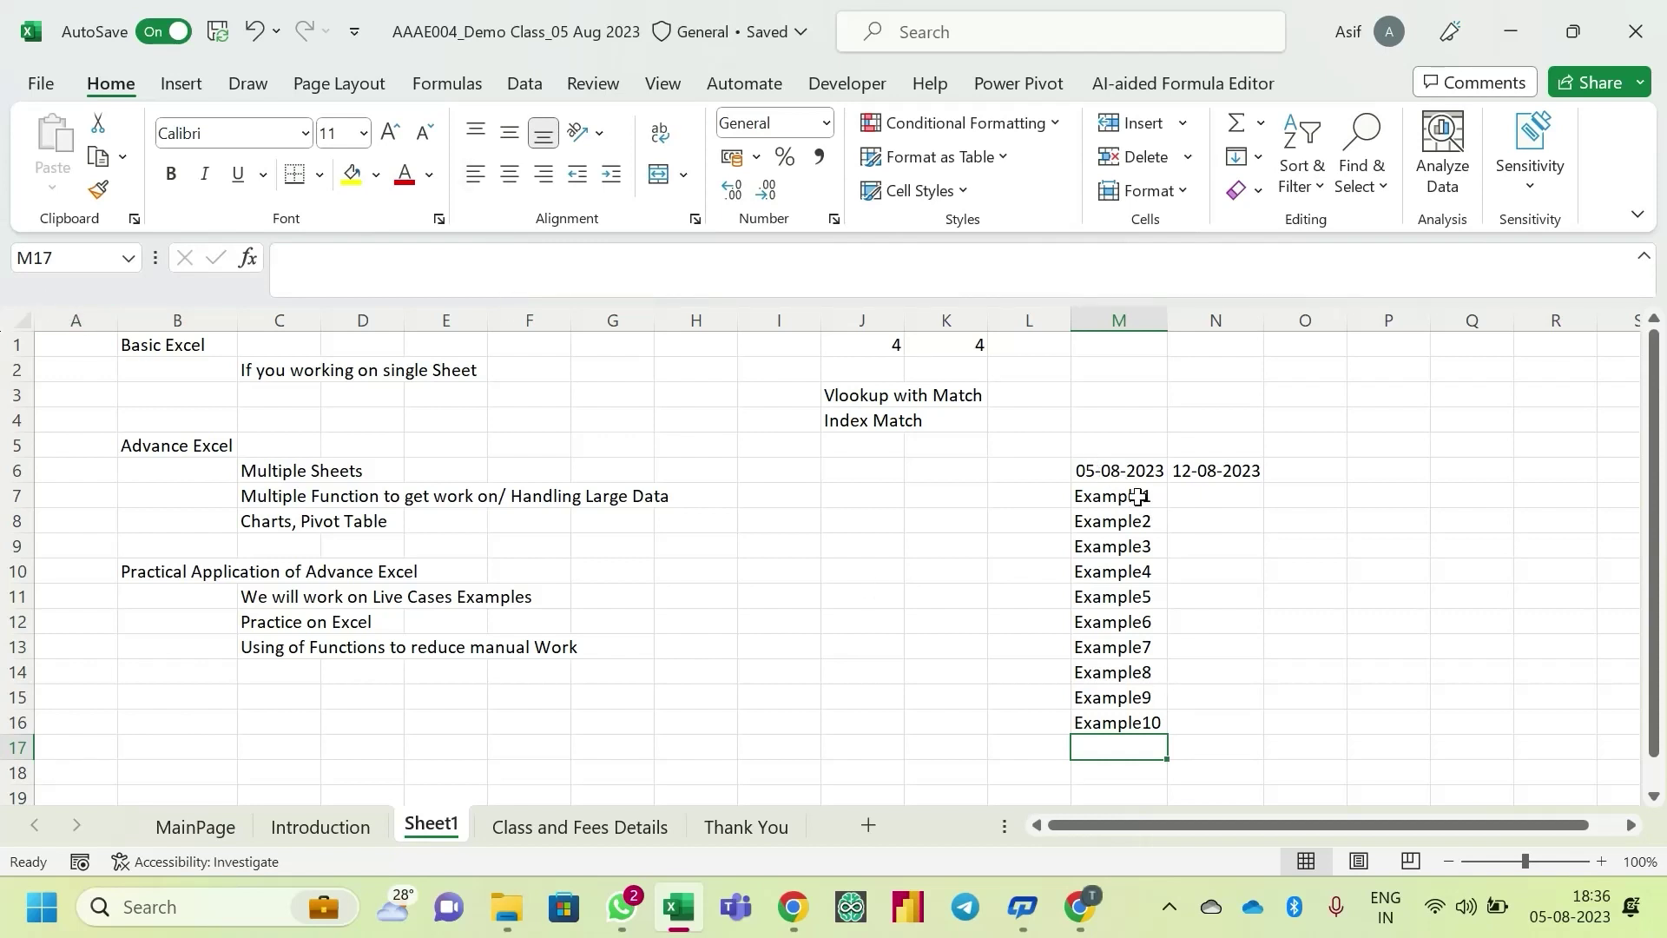
pyautogui.moveTo(1134, 495); pyautogui.dragTo(1120, 725)
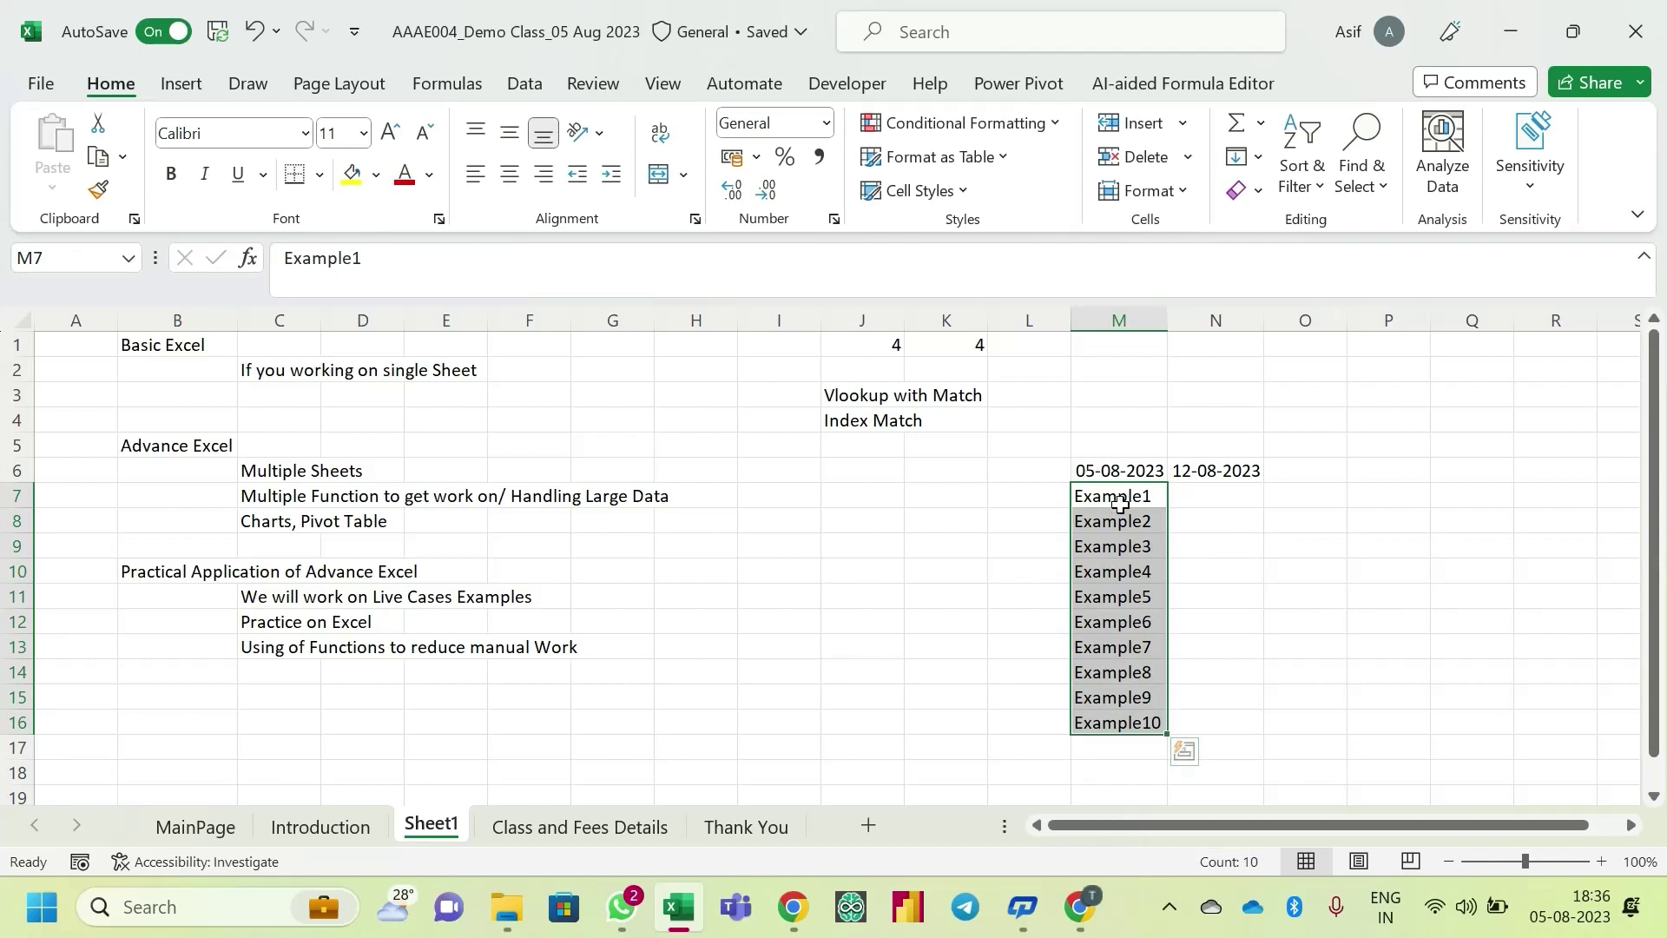
pyautogui.click(1120, 502)
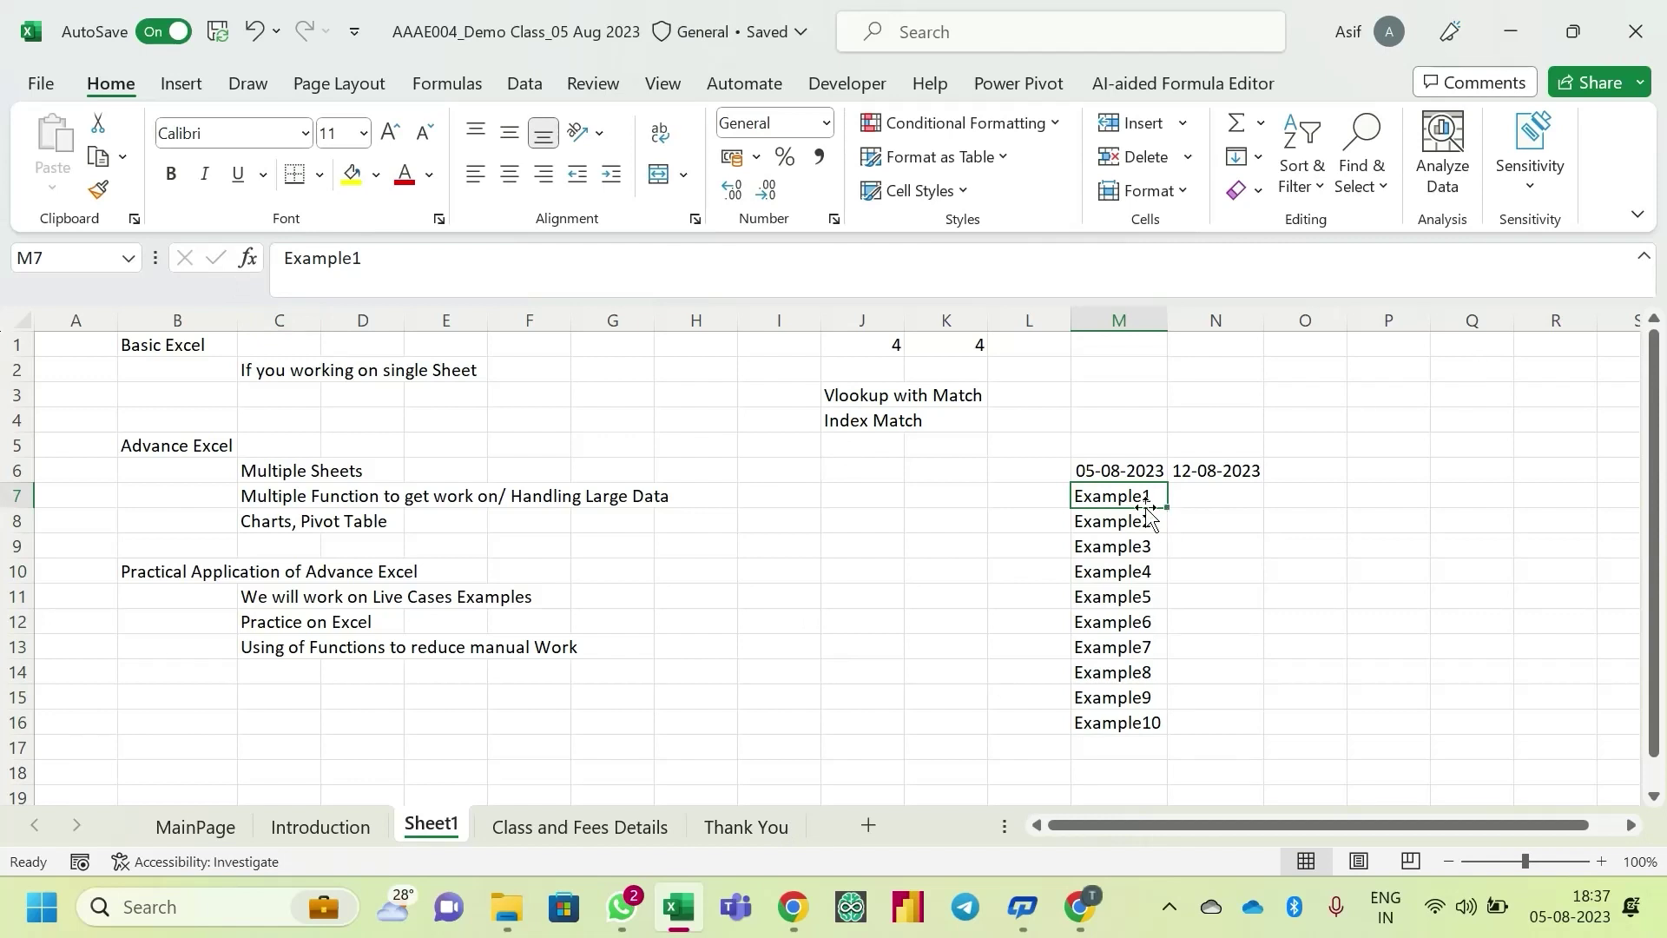
pyautogui.click(1229, 493)
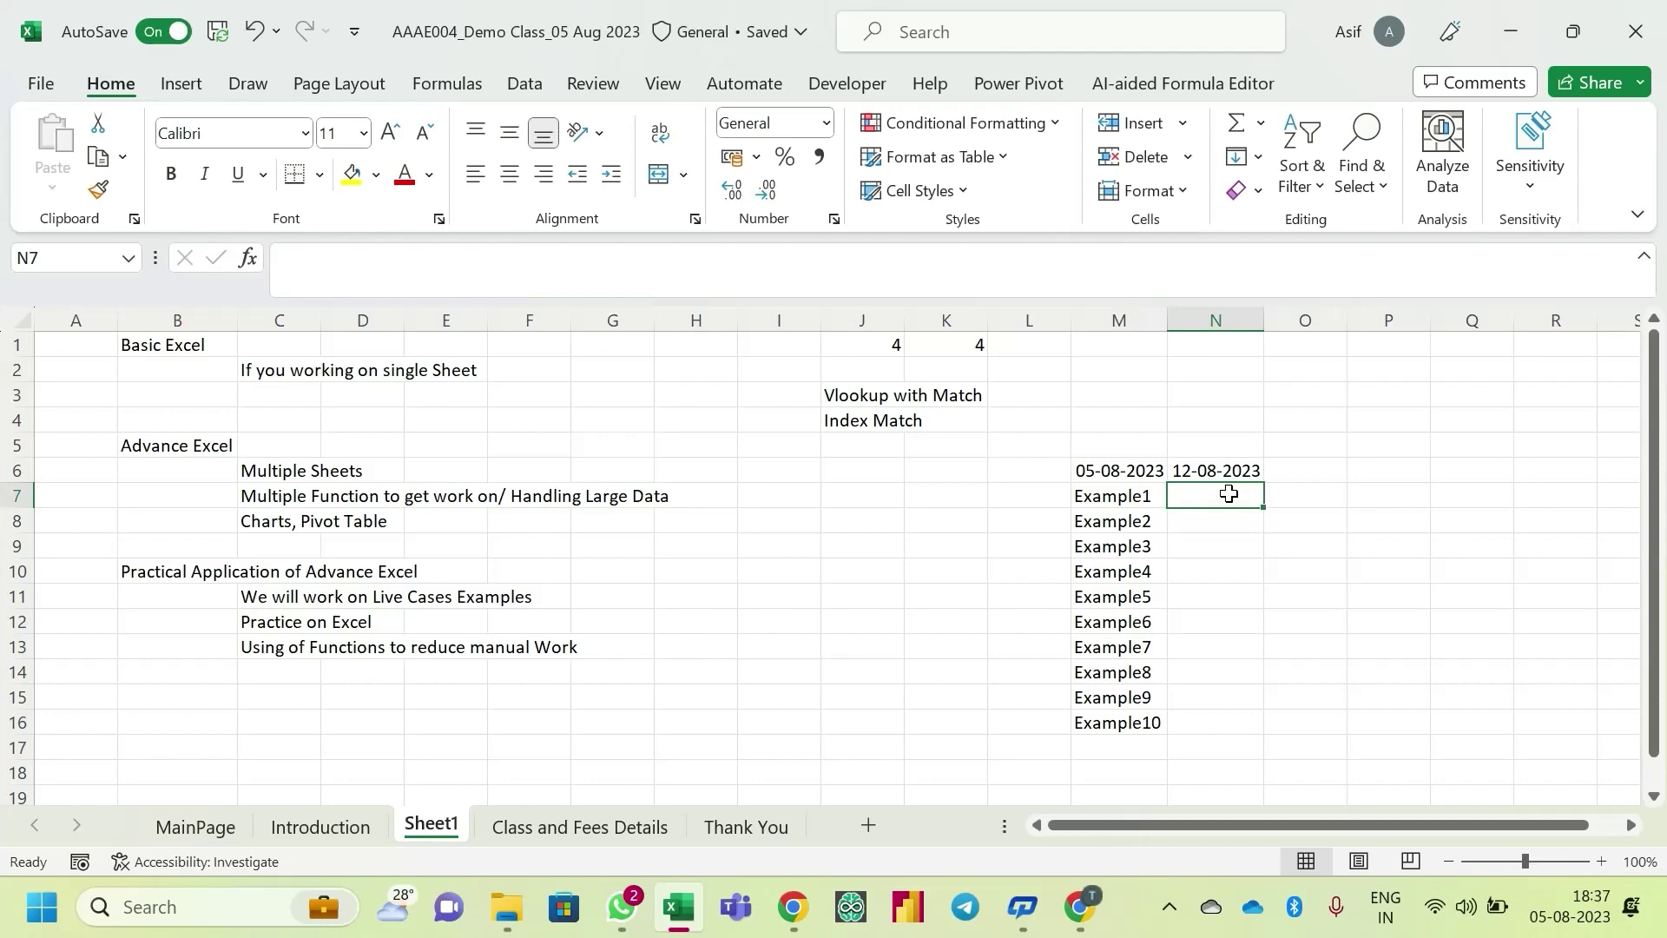
pyautogui.hotkey('alt', 'Tab')
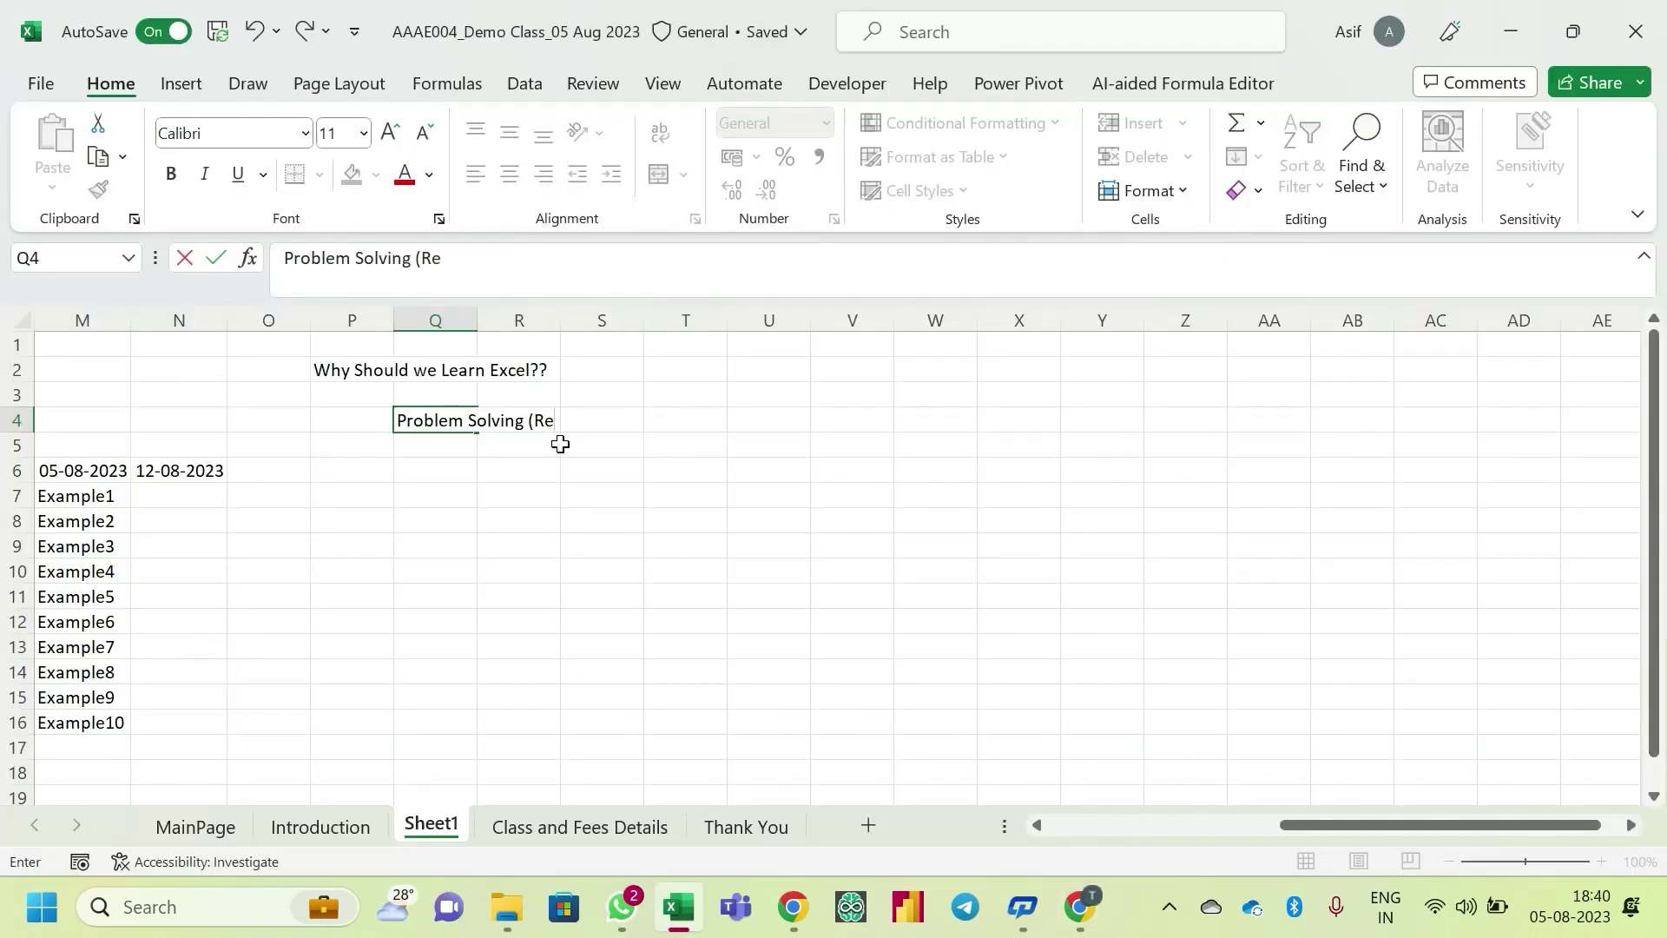
# - Complete cell Q4 as "Problem Solving (Repeatative work)" and enter "Better Understanding Analysing Data" in cell Q5
pyautogui.write('peatative work')
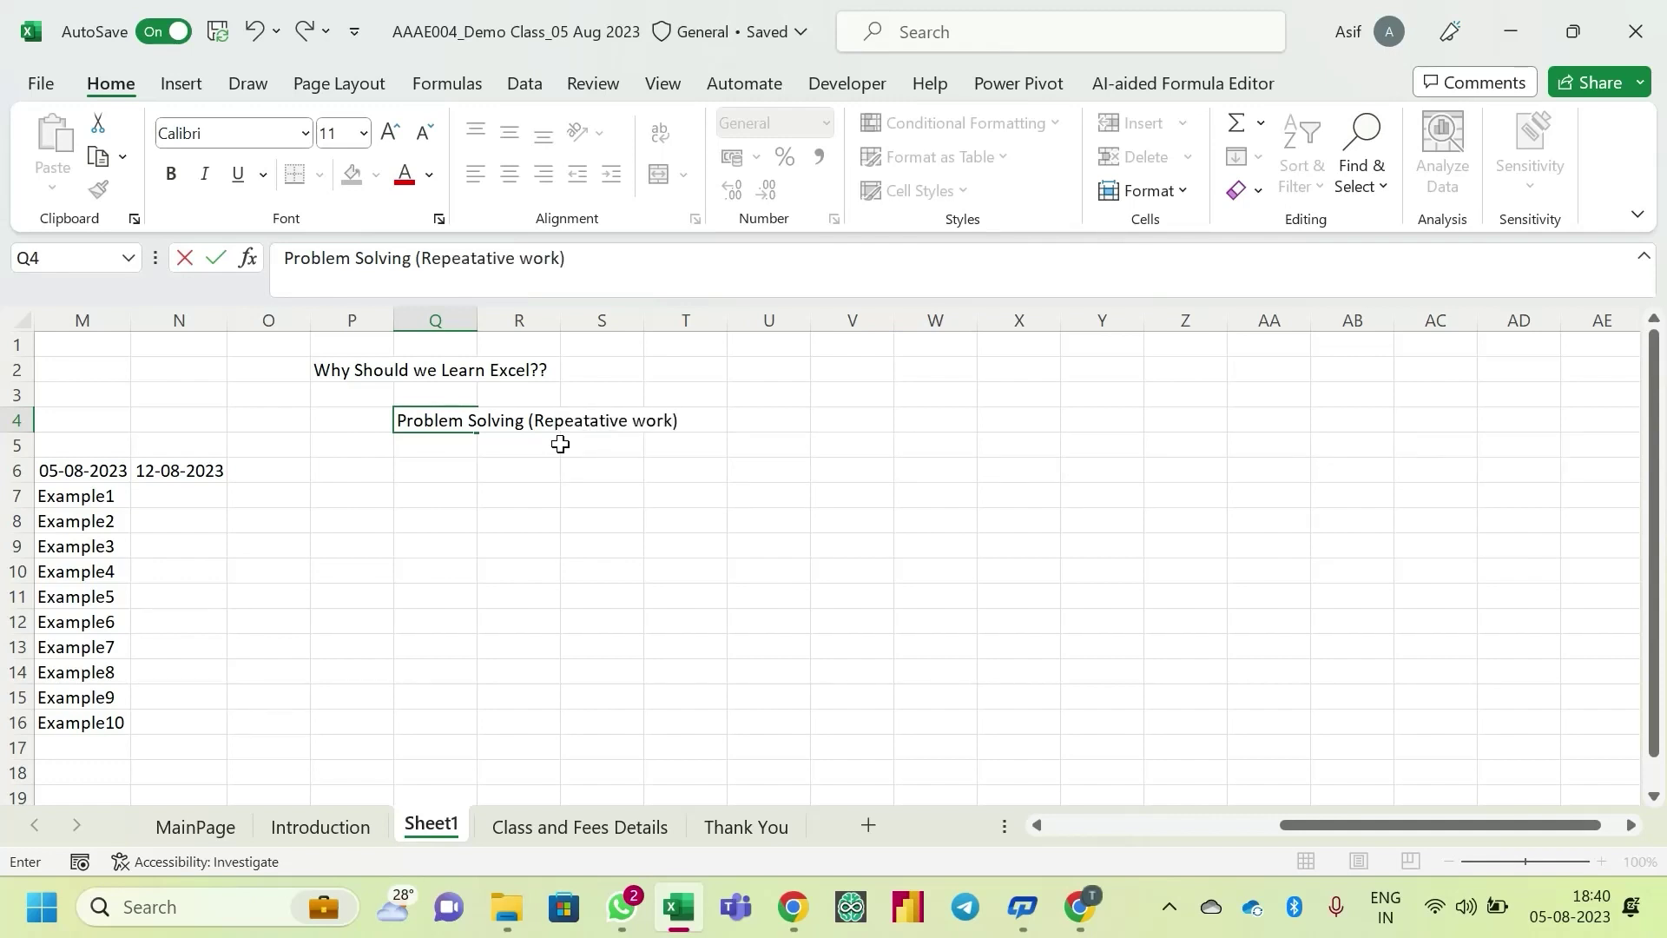
pyautogui.write(')')
pyautogui.press('Return')
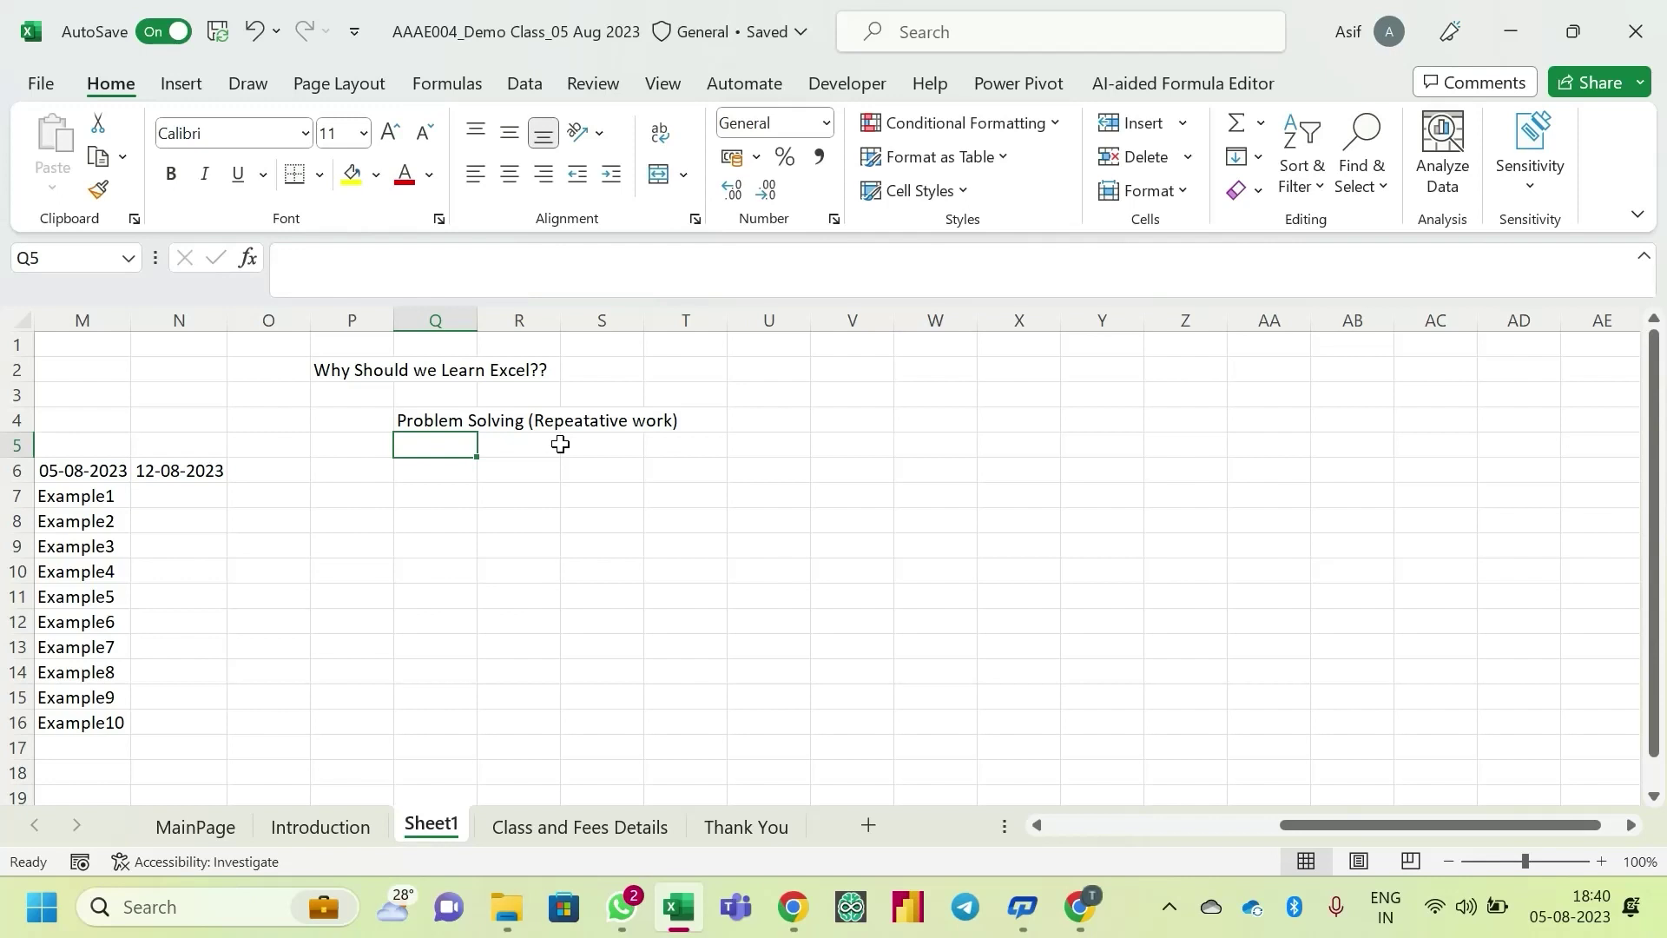
pyautogui.write('Betten')
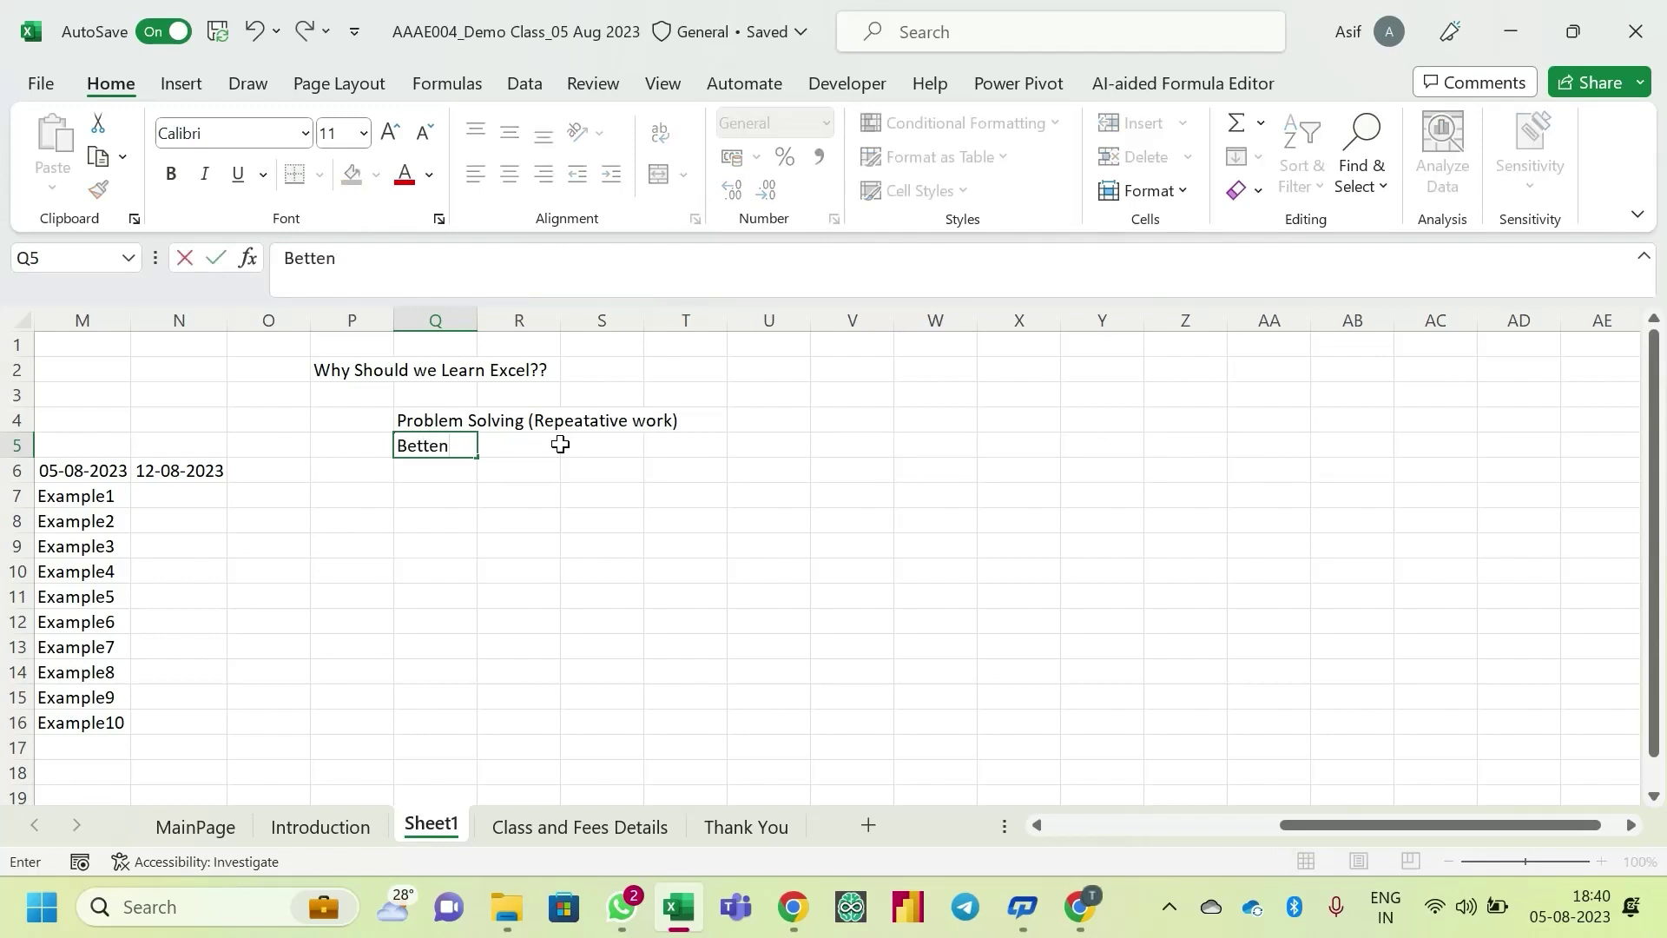
pyautogui.press('BackSpace')
pyautogui.write('r Understanding')
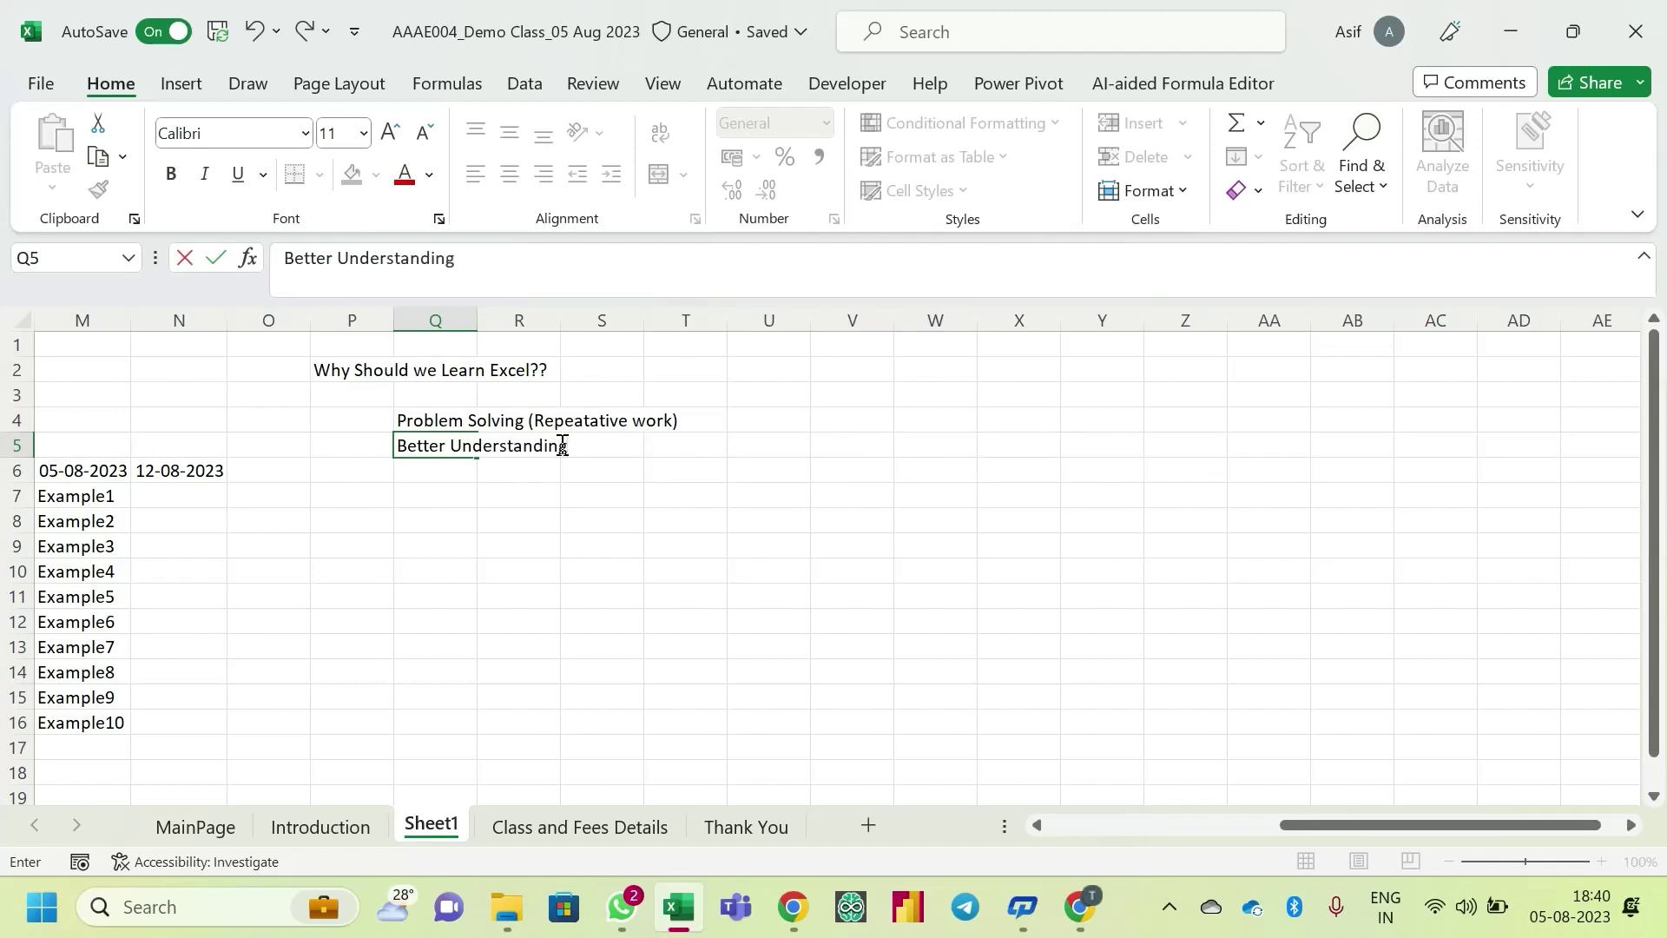
pyautogui.write(' Analysing Data')
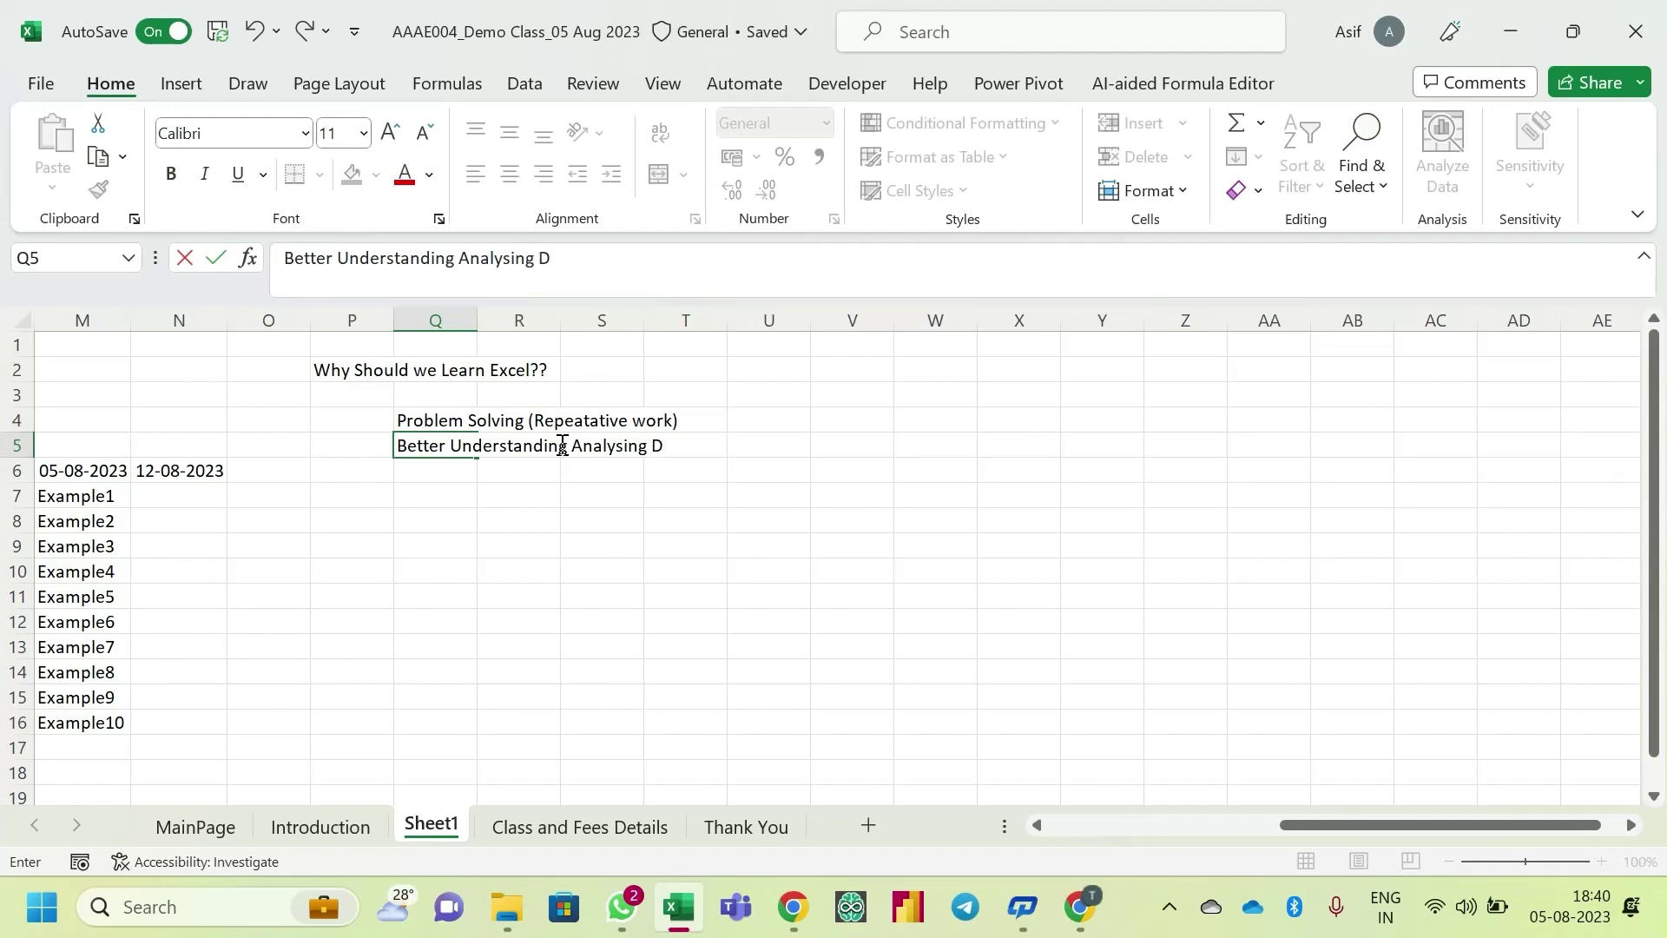
pyautogui.press('Return')
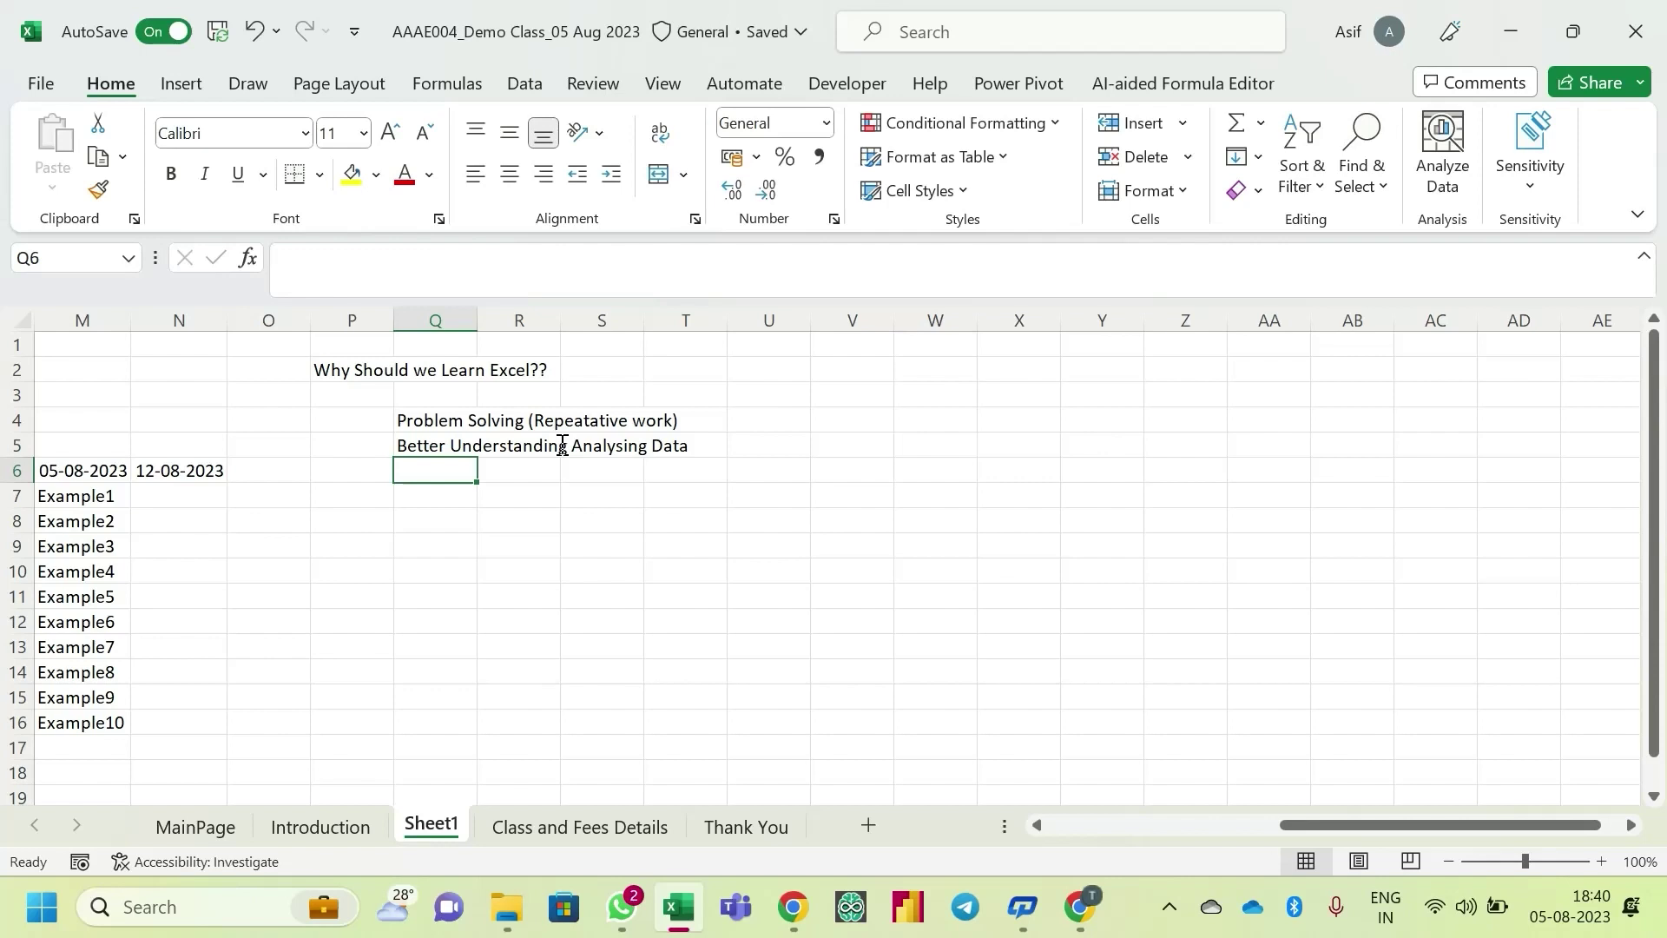
# - Enter "Time Saving" in cell Q6 and "Increase in Accuracy" in cell Q7
pyautogui.write('Time Savi')
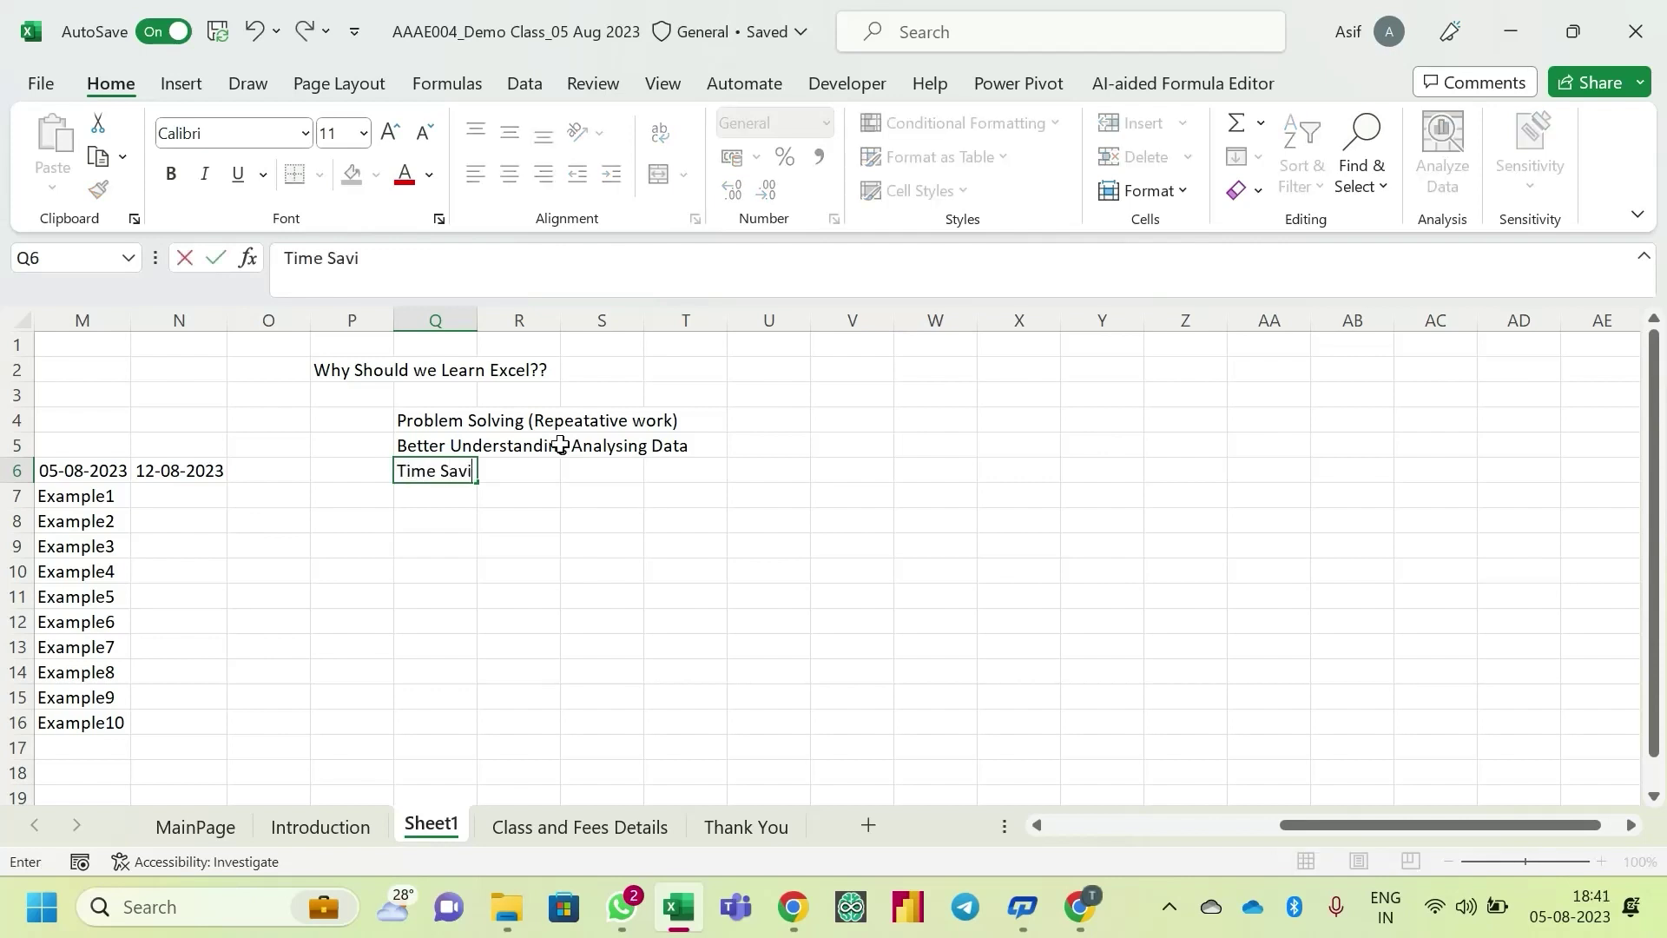
pyautogui.write('ng')
pyautogui.press('Return')
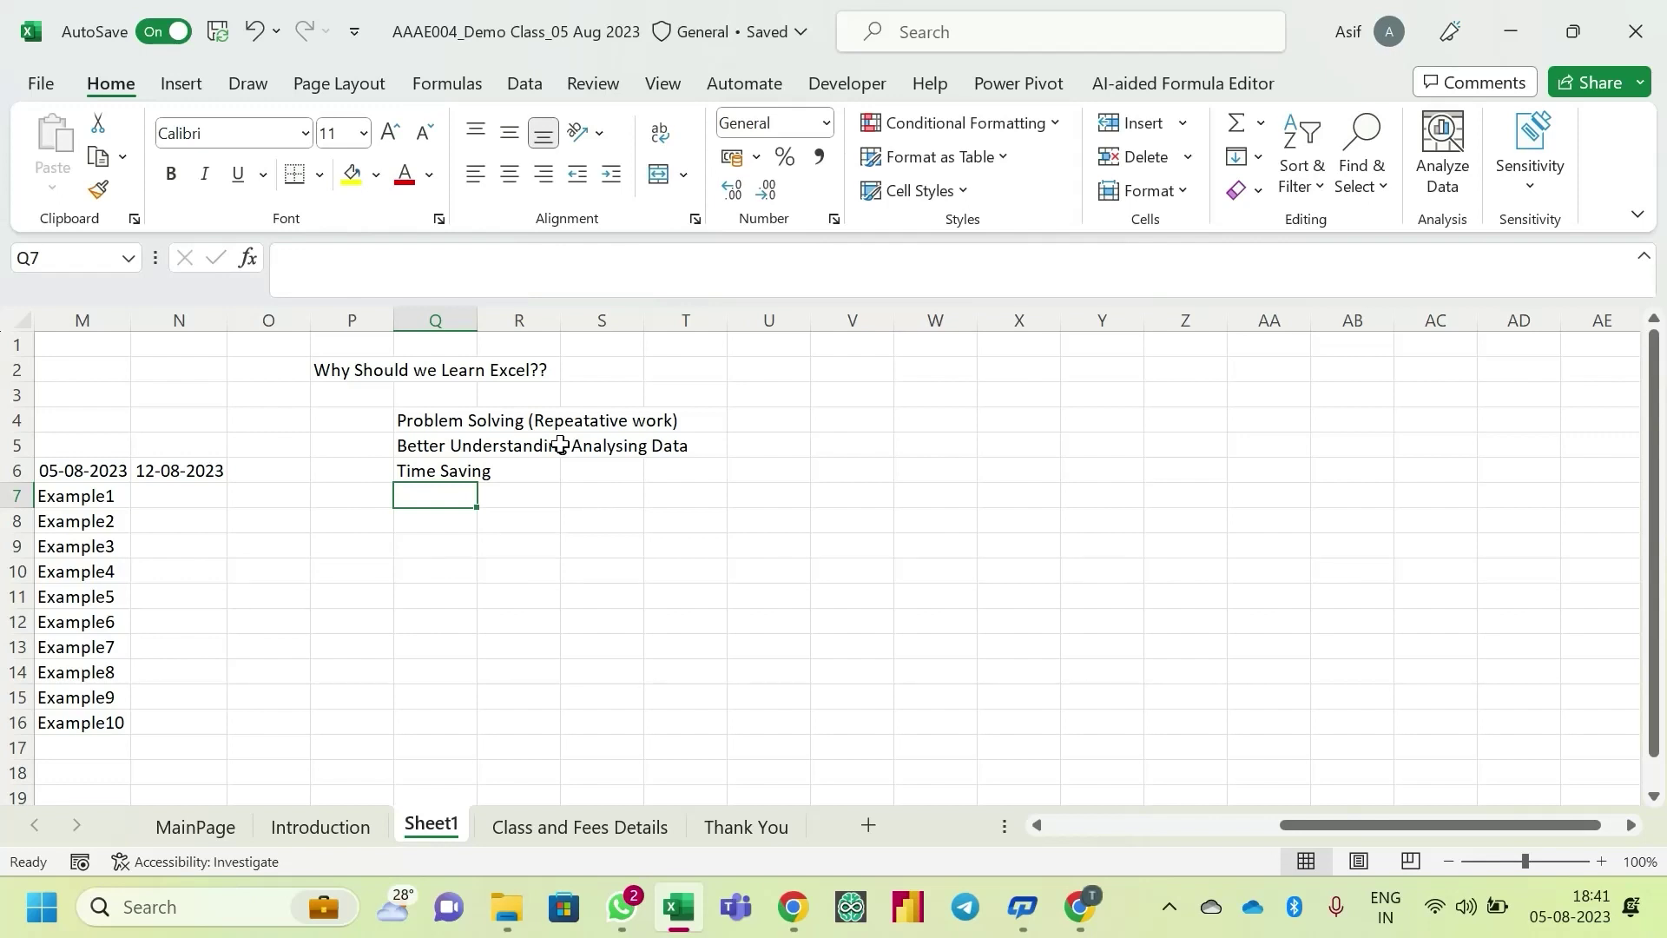
pyautogui.write('Increase in Accuracy')
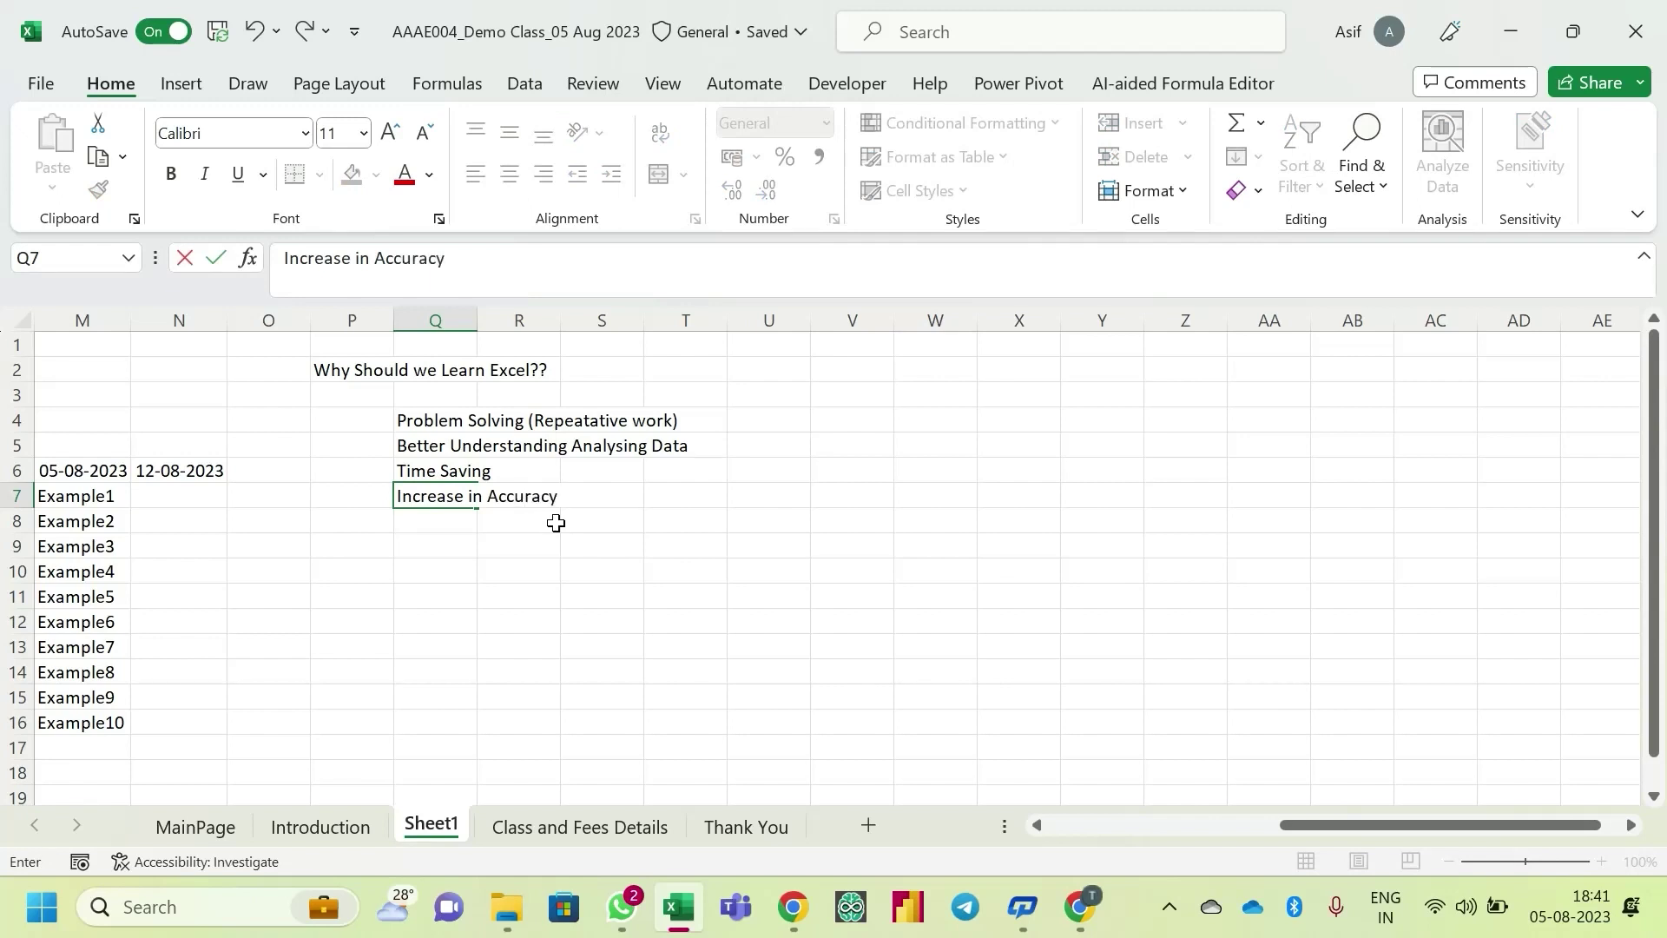
pyautogui.press('Return')
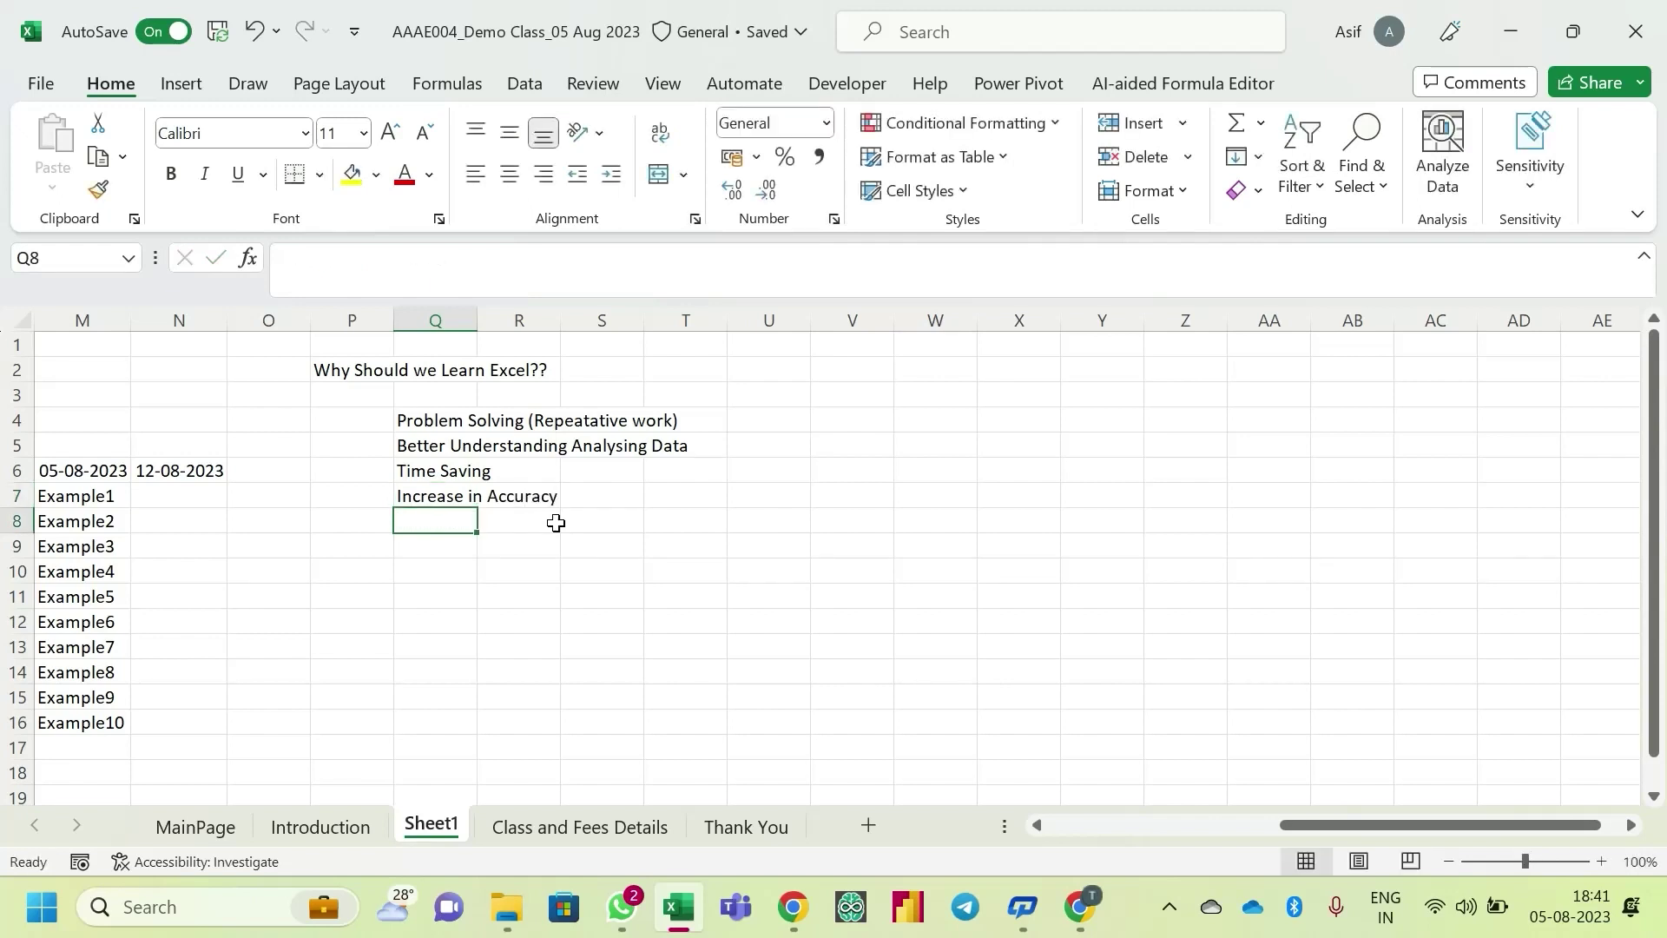
# - Review the reasons for learning Excel listed in column Q, from "Problem Solving" to "Increase in Accuracy"
pyautogui.press('Up')
pyautogui.press('Up')
pyautogui.press('Up')
pyautogui.press('Up')
pyautogui.press('Up')
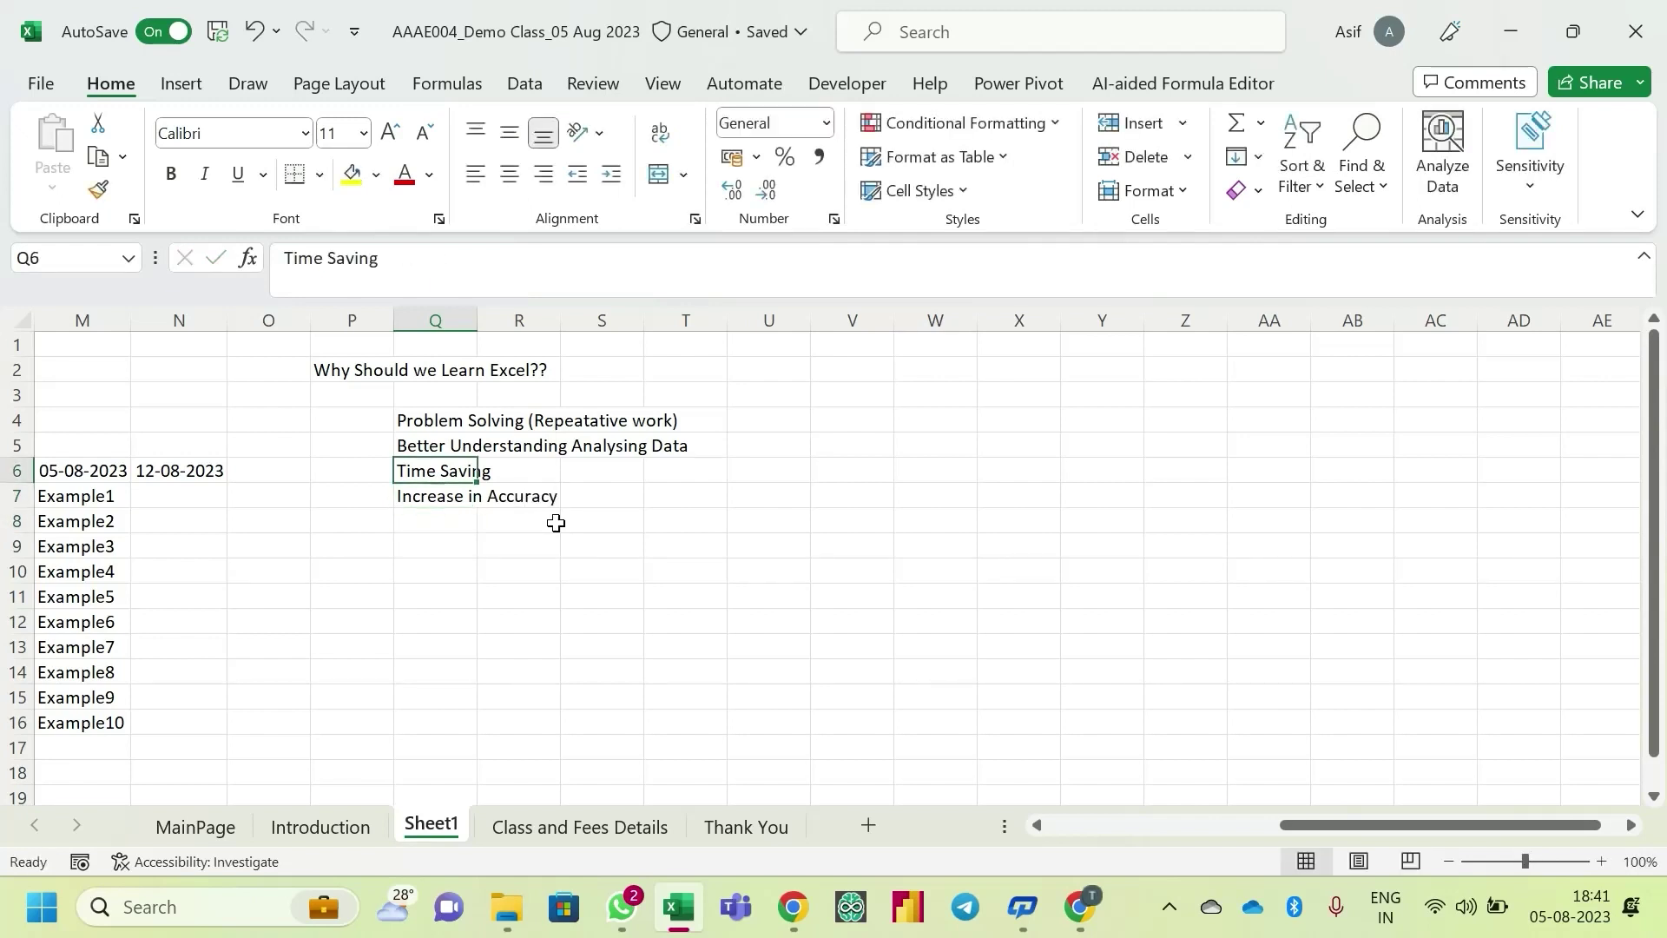
pyautogui.press('Down')
pyautogui.hotkey('shift', 'Down')
pyautogui.hotkey('shift', 'Down')
pyautogui.hotkey('shift', 'Down')
pyautogui.hotkey('shift', 'Up')
pyautogui.hotkey('shift', 'Up')
pyautogui.hotkey('shift', 'Up')
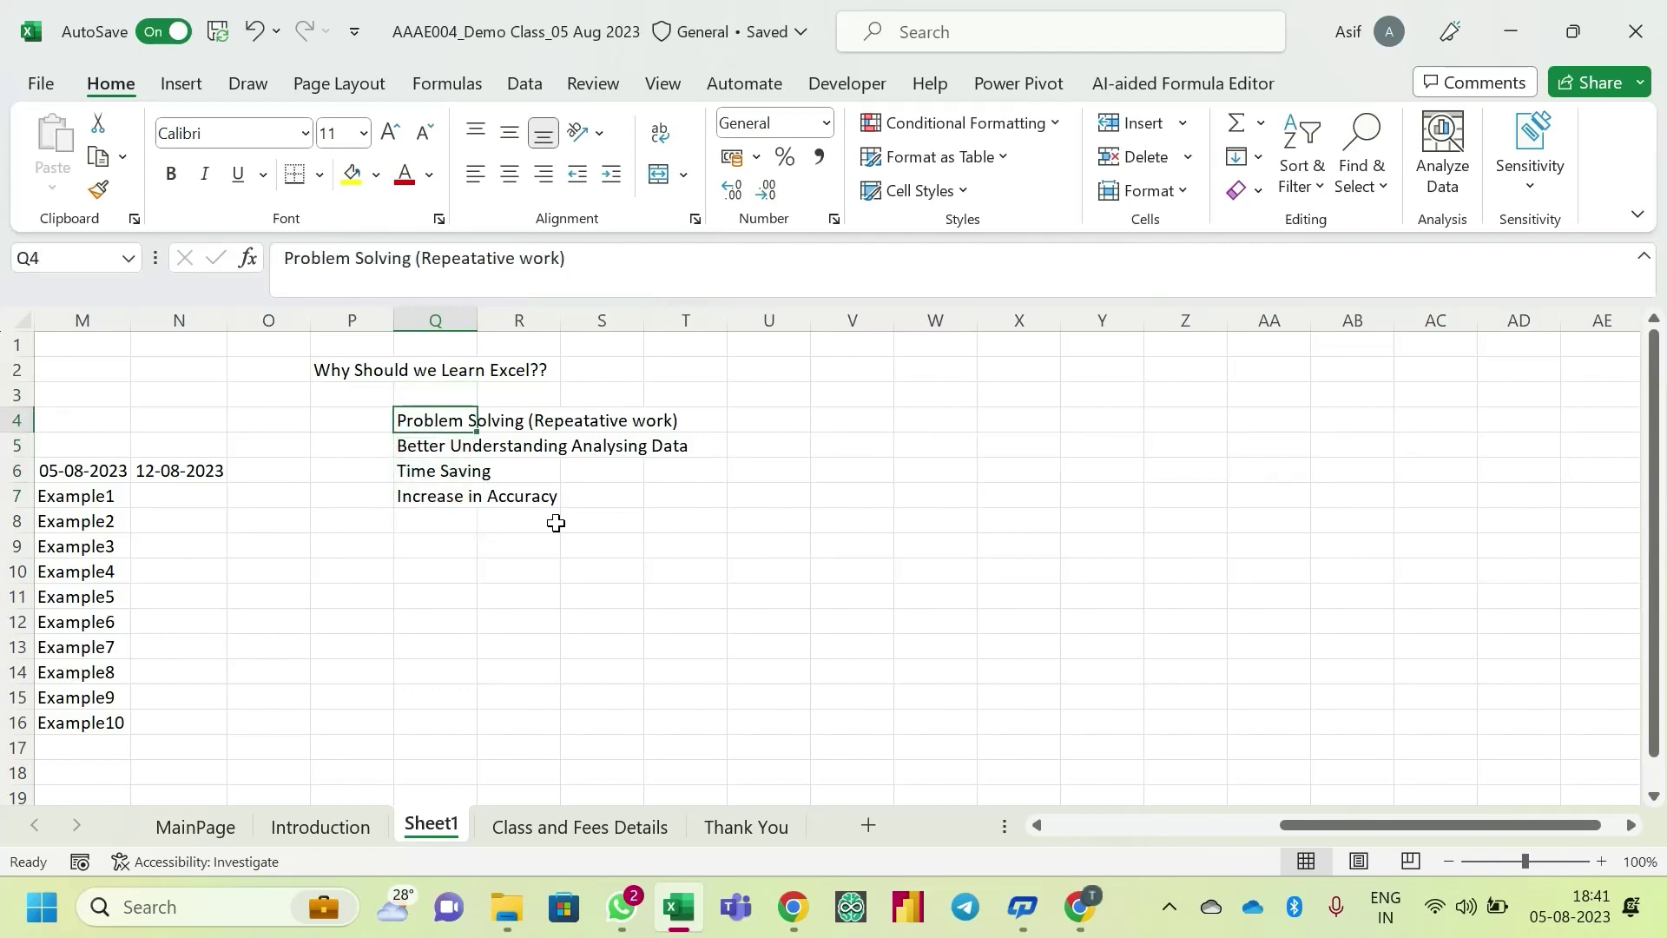
# - Enter "Easy To Learn Application" in cell Q3, above the existing reasons for learning Excel
pyautogui.press('Down')
pyautogui.press('Down')
pyautogui.press('Down')
pyautogui.press('Down')
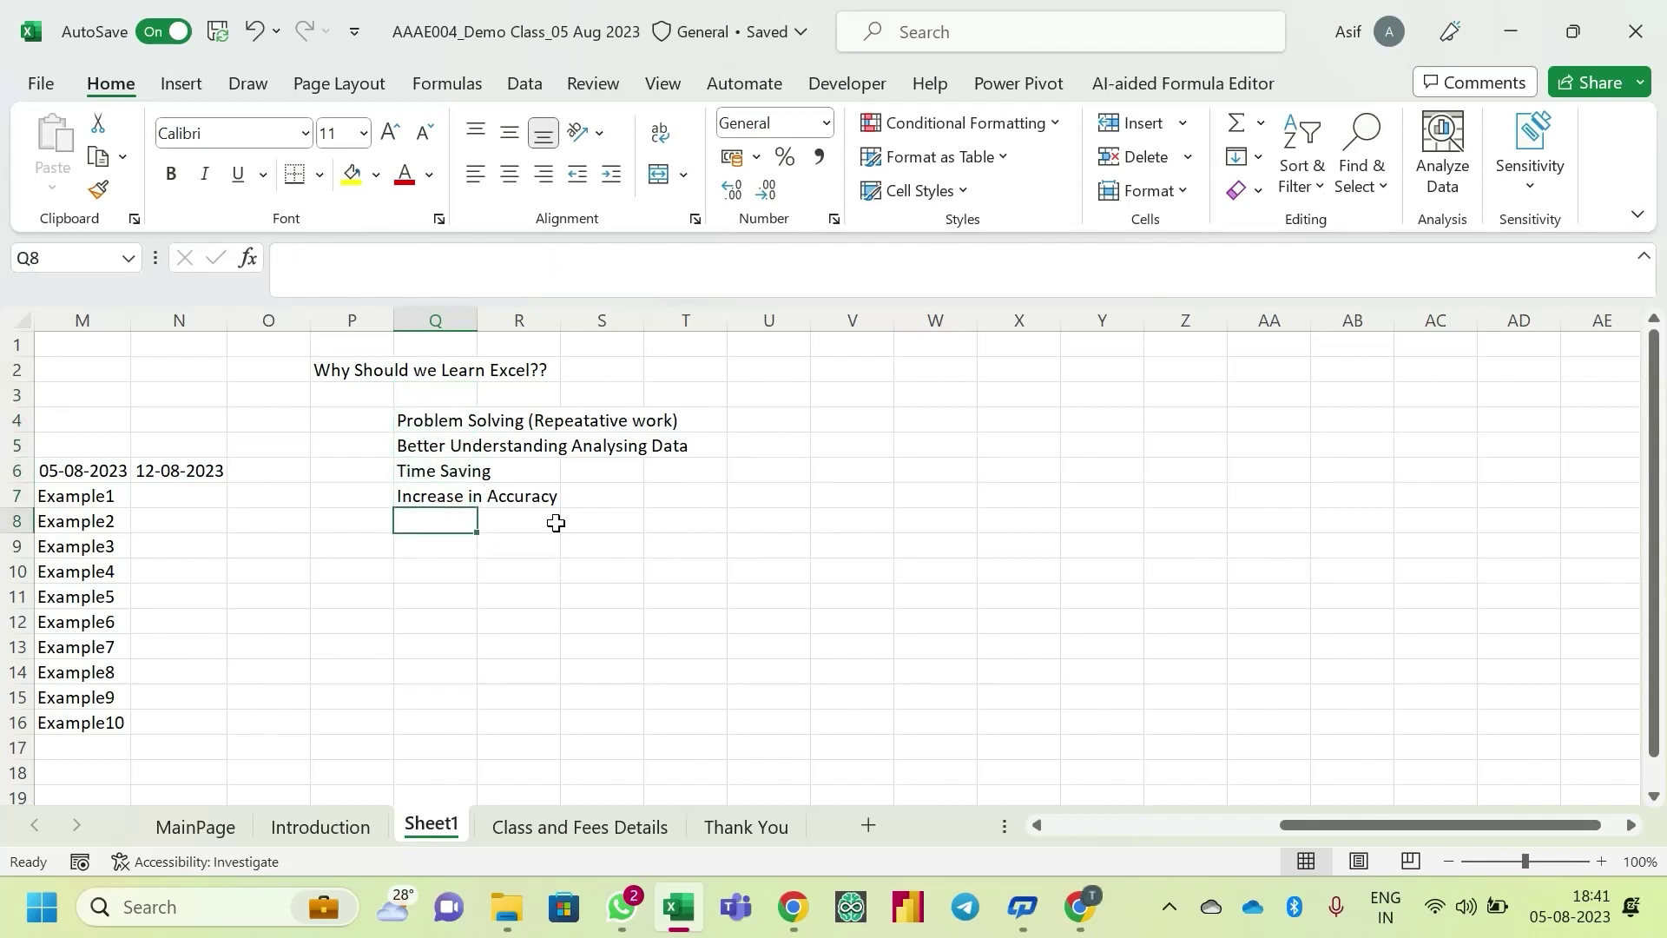
pyautogui.press('Up')
pyautogui.press('Up')
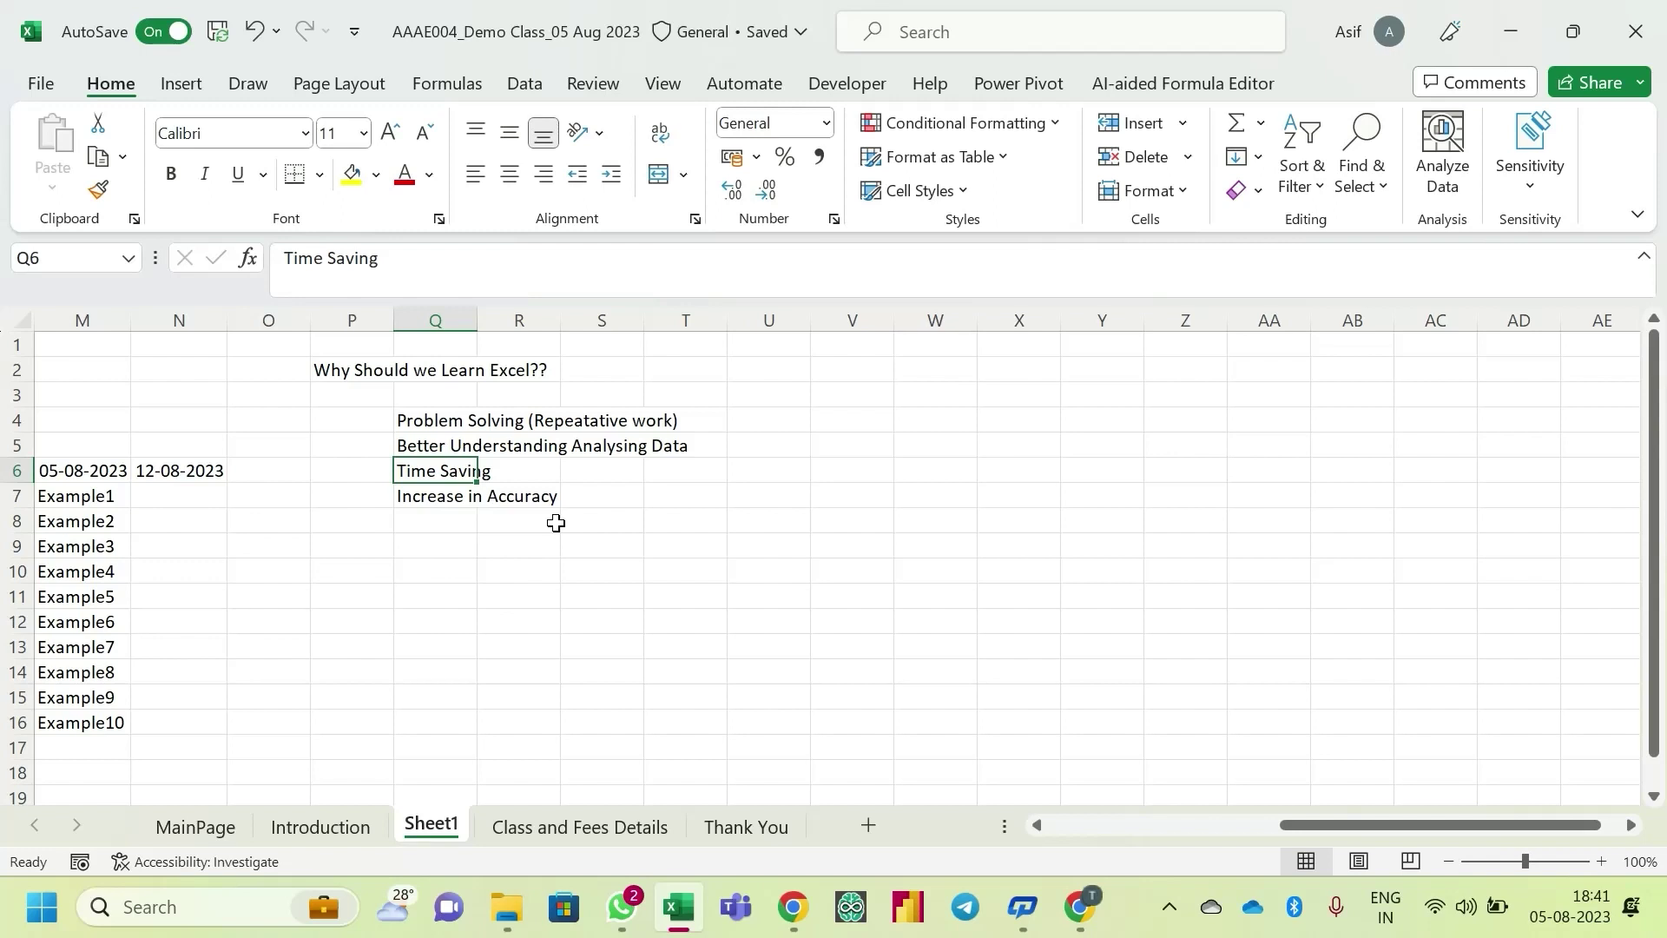
pyautogui.press('Up')
pyautogui.press('Up')
pyautogui.press('Up')
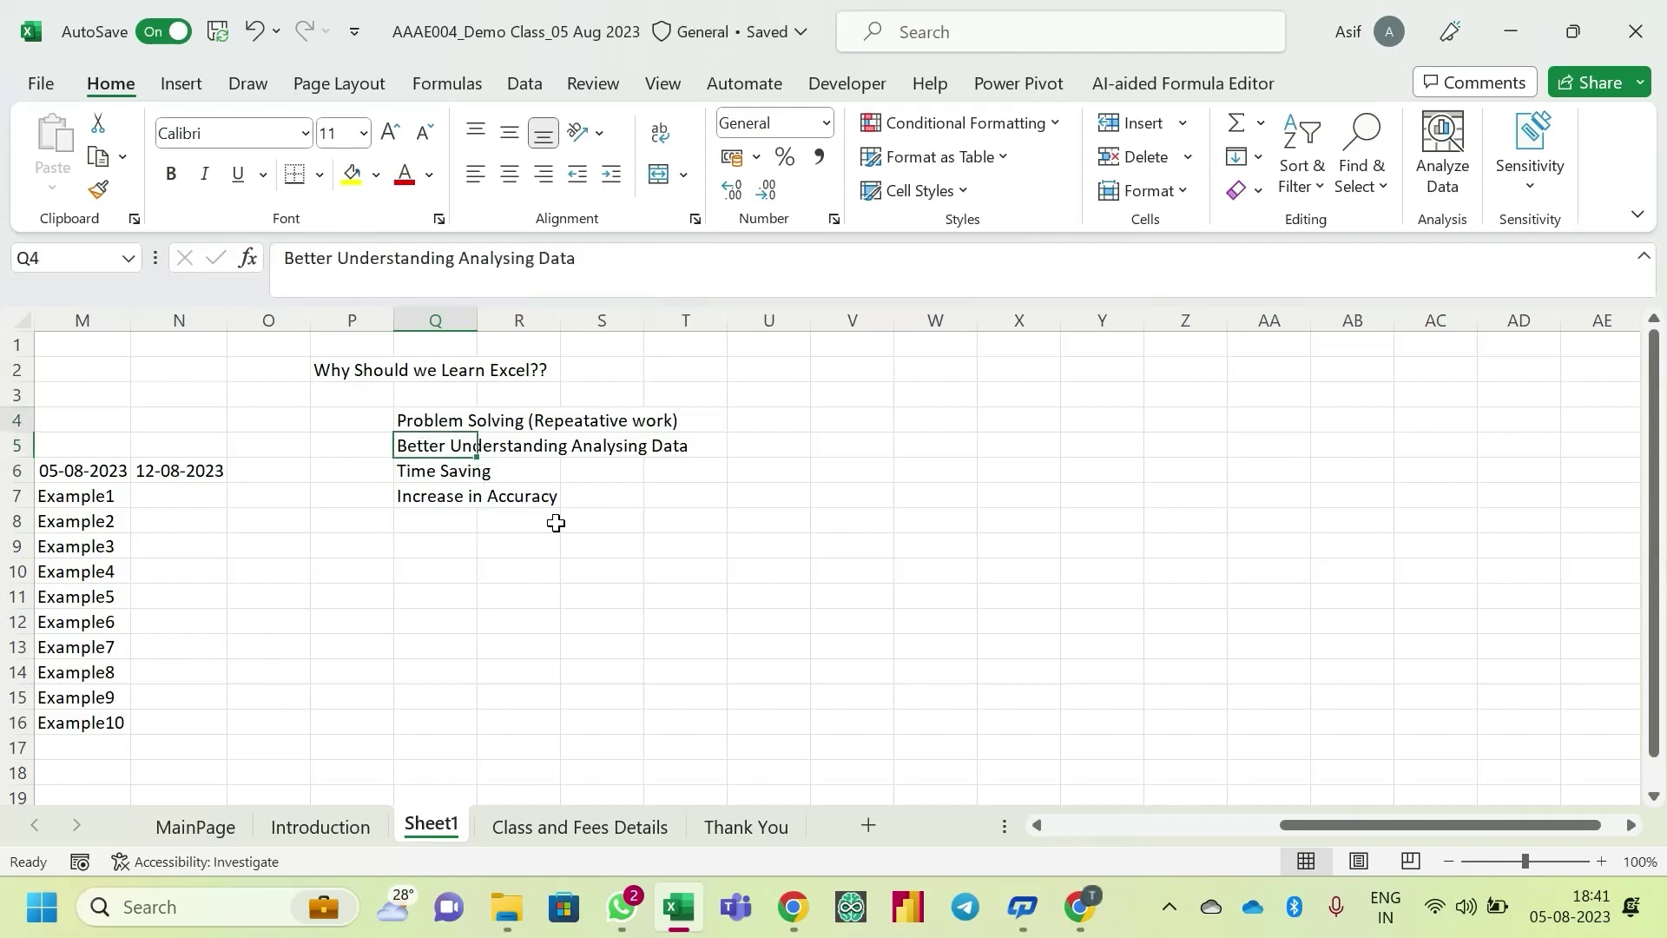
pyautogui.write('Eas')
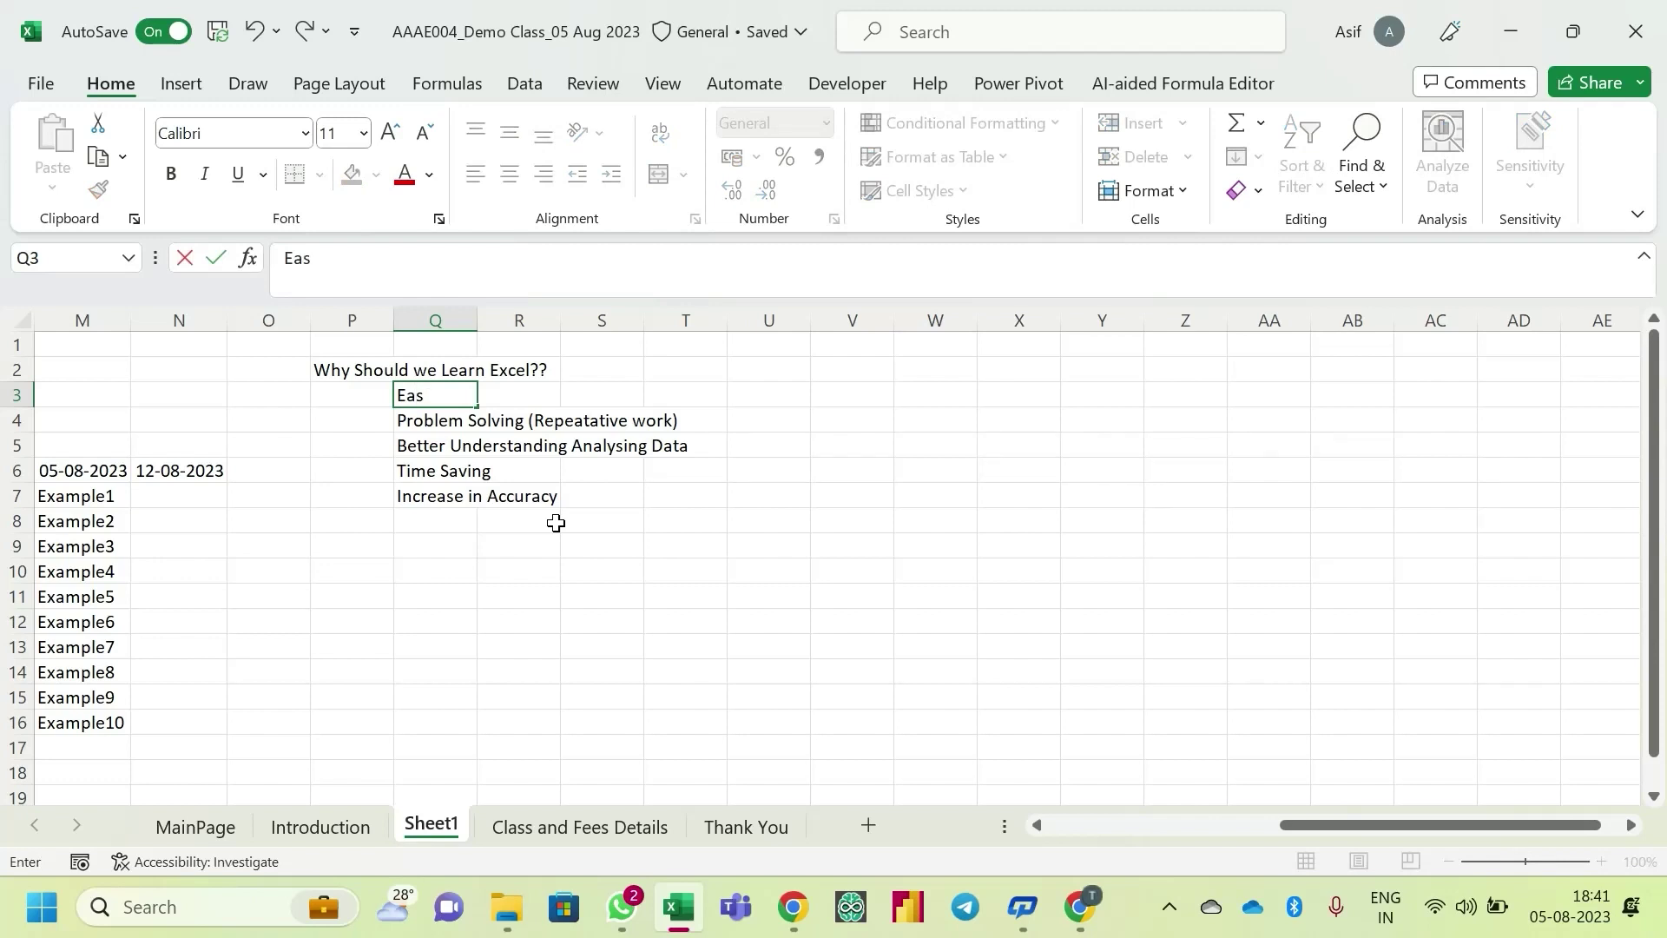
pyautogui.write('y To Learn Application')
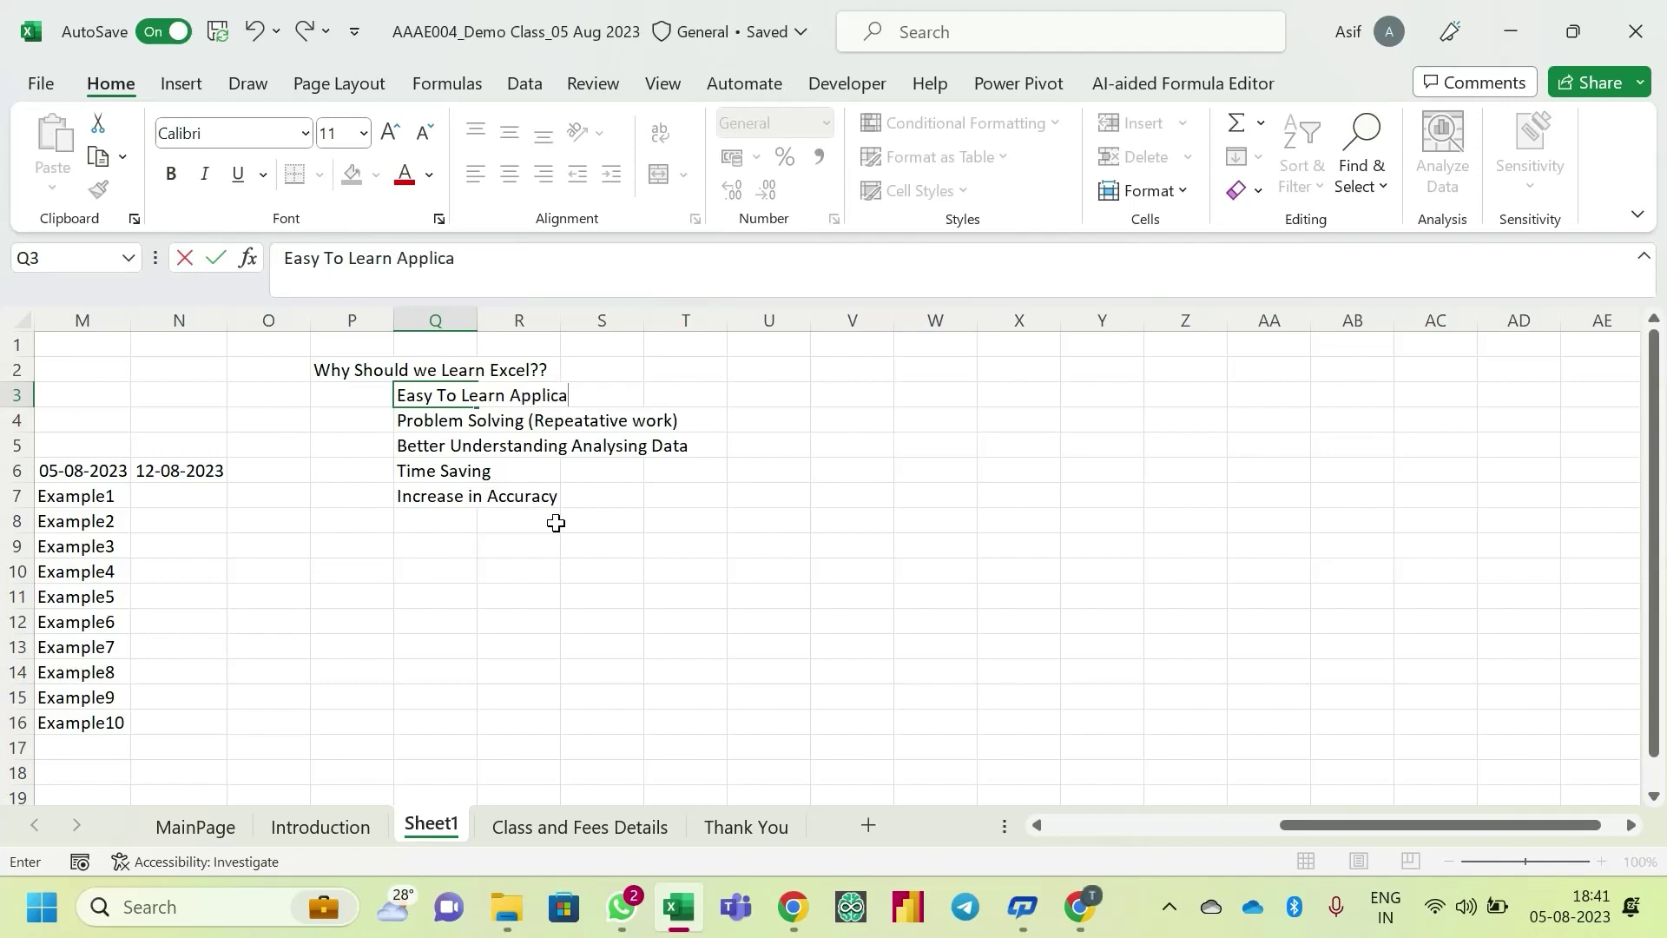
pyautogui.press('Return')
# - Move the four reasons in Q4:Q7 down to the range starting at cell Q12
pyautogui.hotkey('ctrl', 'shift', 'Down')
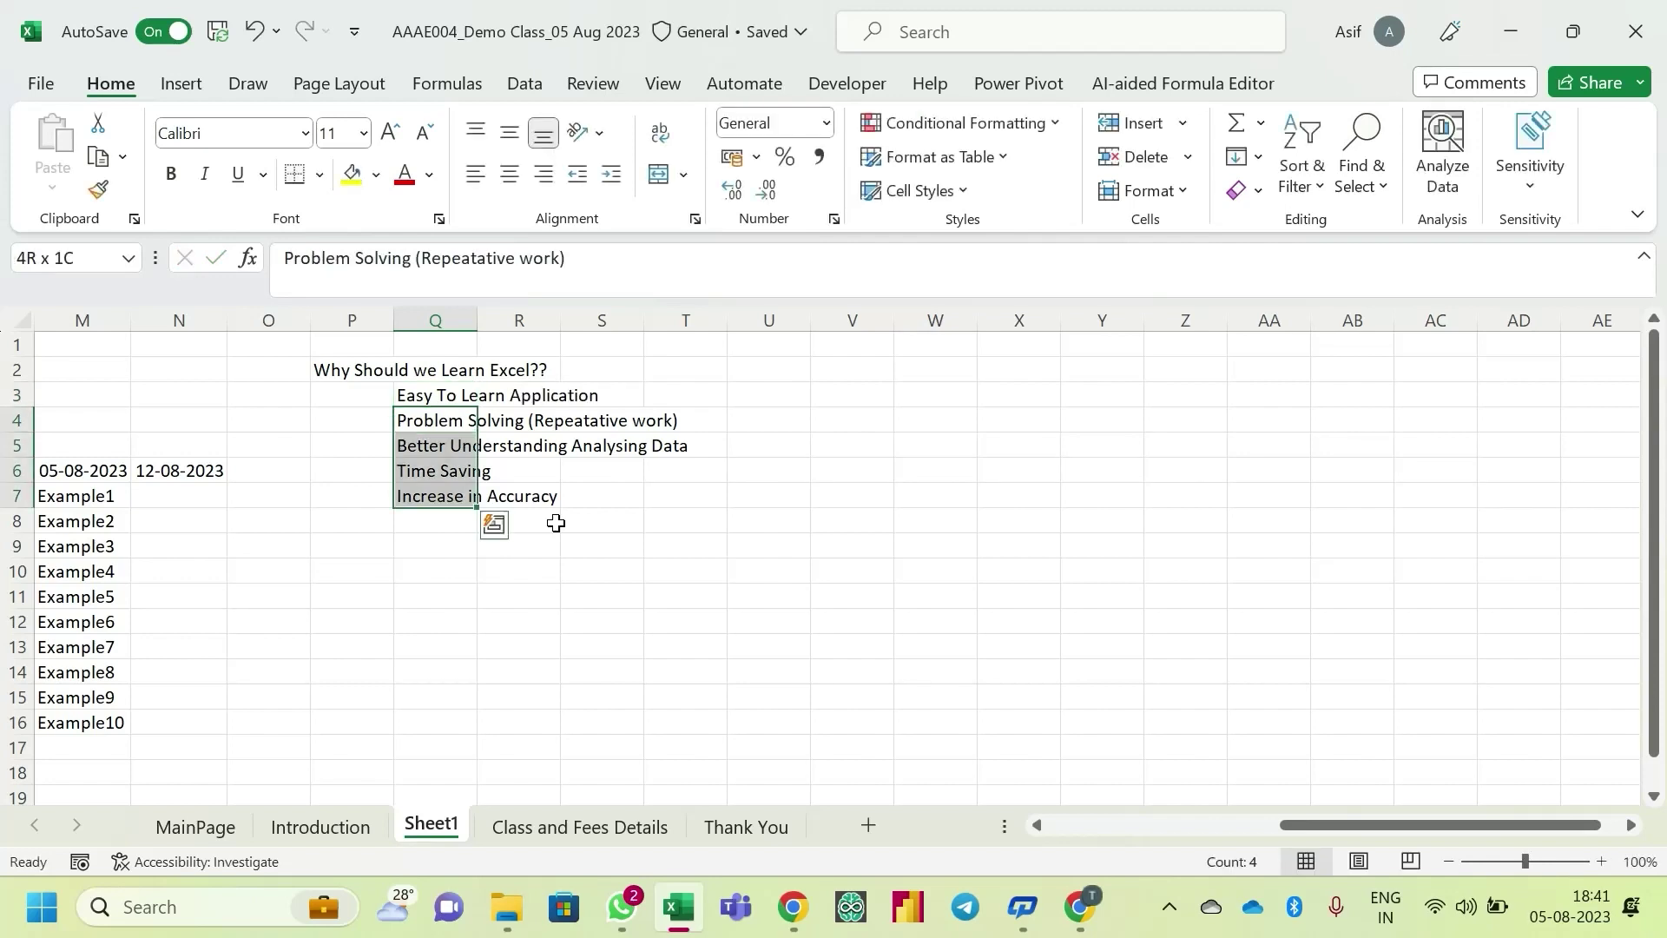
pyautogui.hotkey('ctrl', 'x')
pyautogui.press('Down')
pyautogui.press('Down')
pyautogui.press('Down')
pyautogui.press('Down')
pyautogui.press('Down')
pyautogui.press('Down')
pyautogui.press('Down')
pyautogui.press('Down')
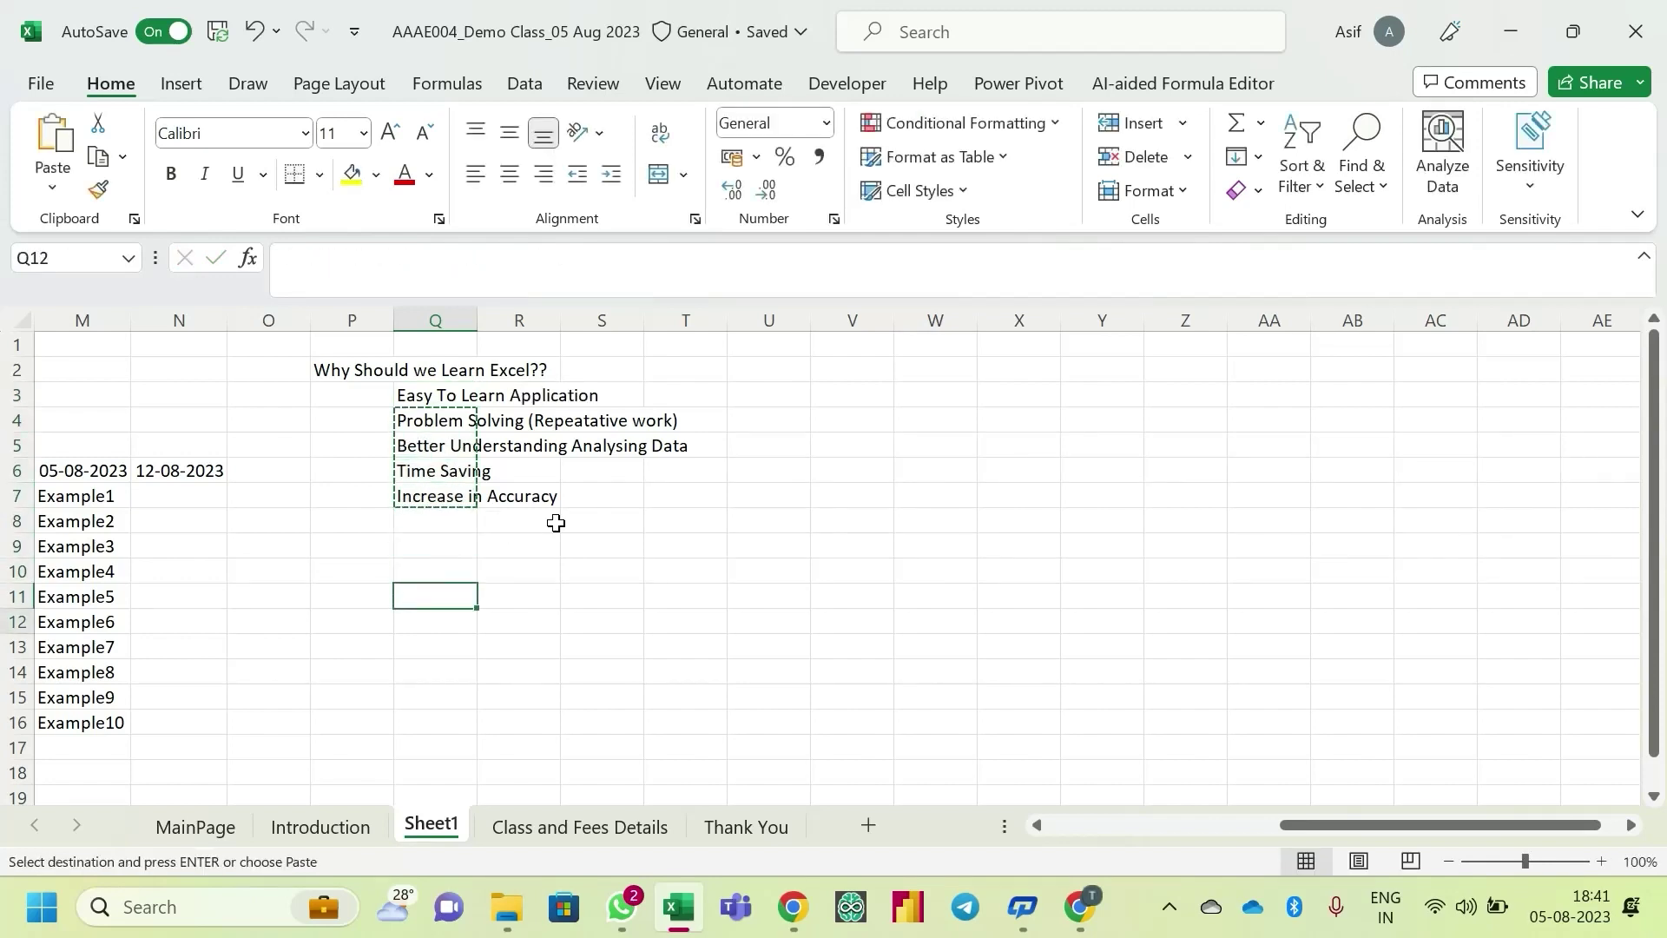
pyautogui.hotkey('ctrl', 'v')
# - Enter "Universal" in cell Q4, directly below "Easy To Learn Application"
pyautogui.hotkey('ctrl', 'Up')
pyautogui.press('Down')
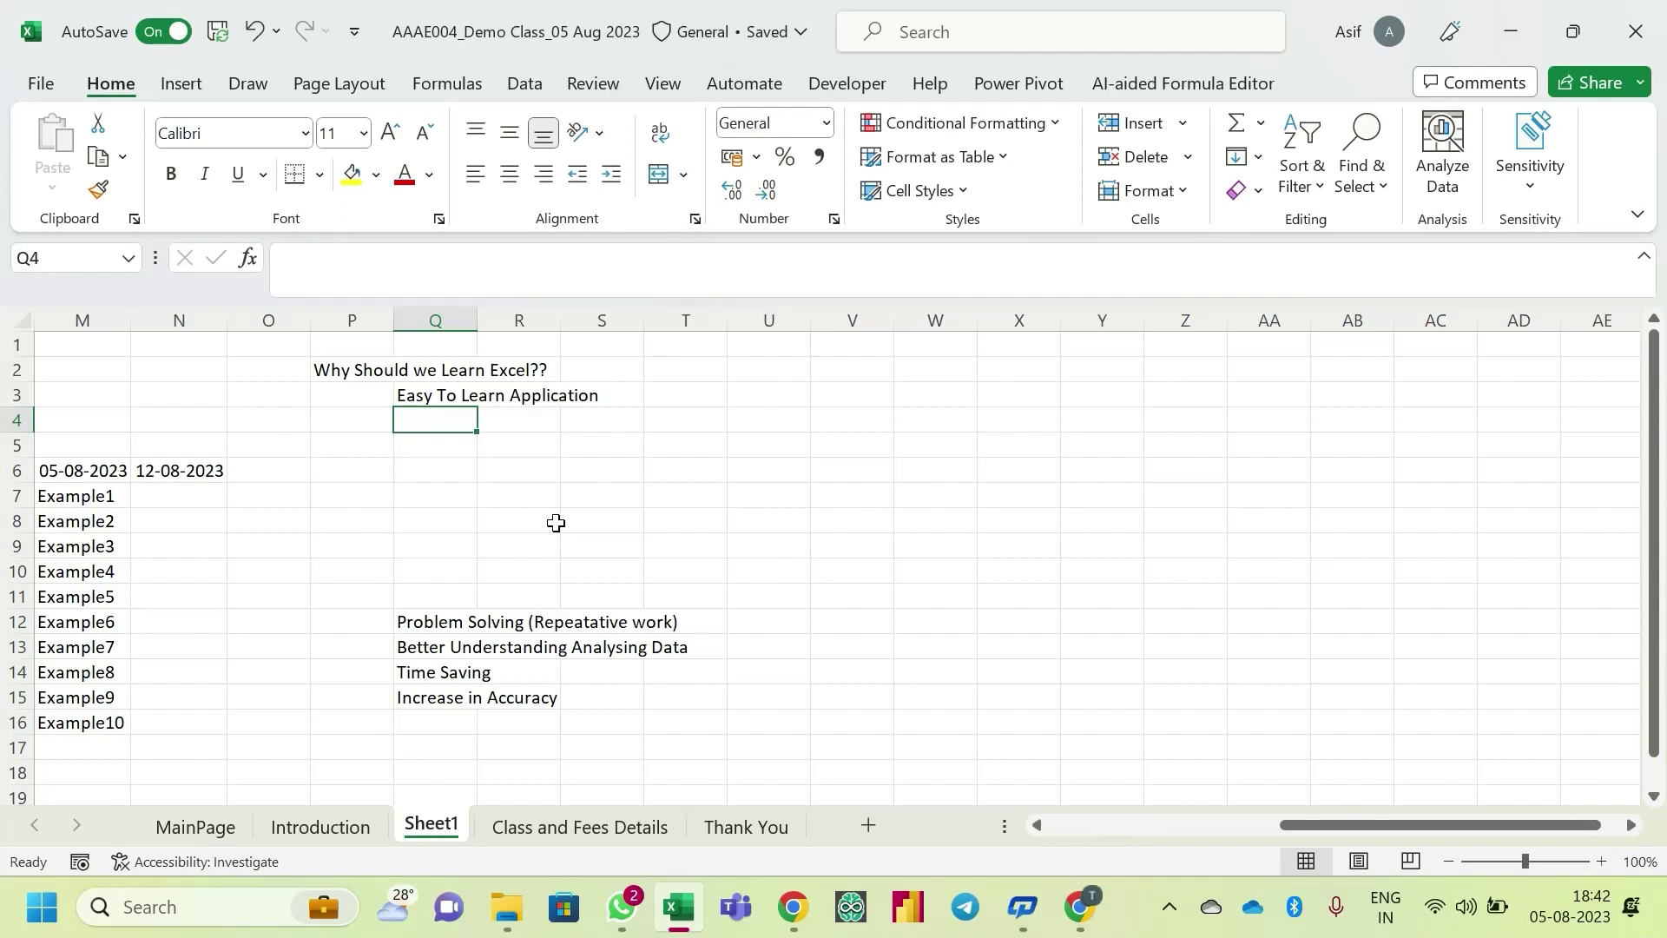
pyautogui.write('U')
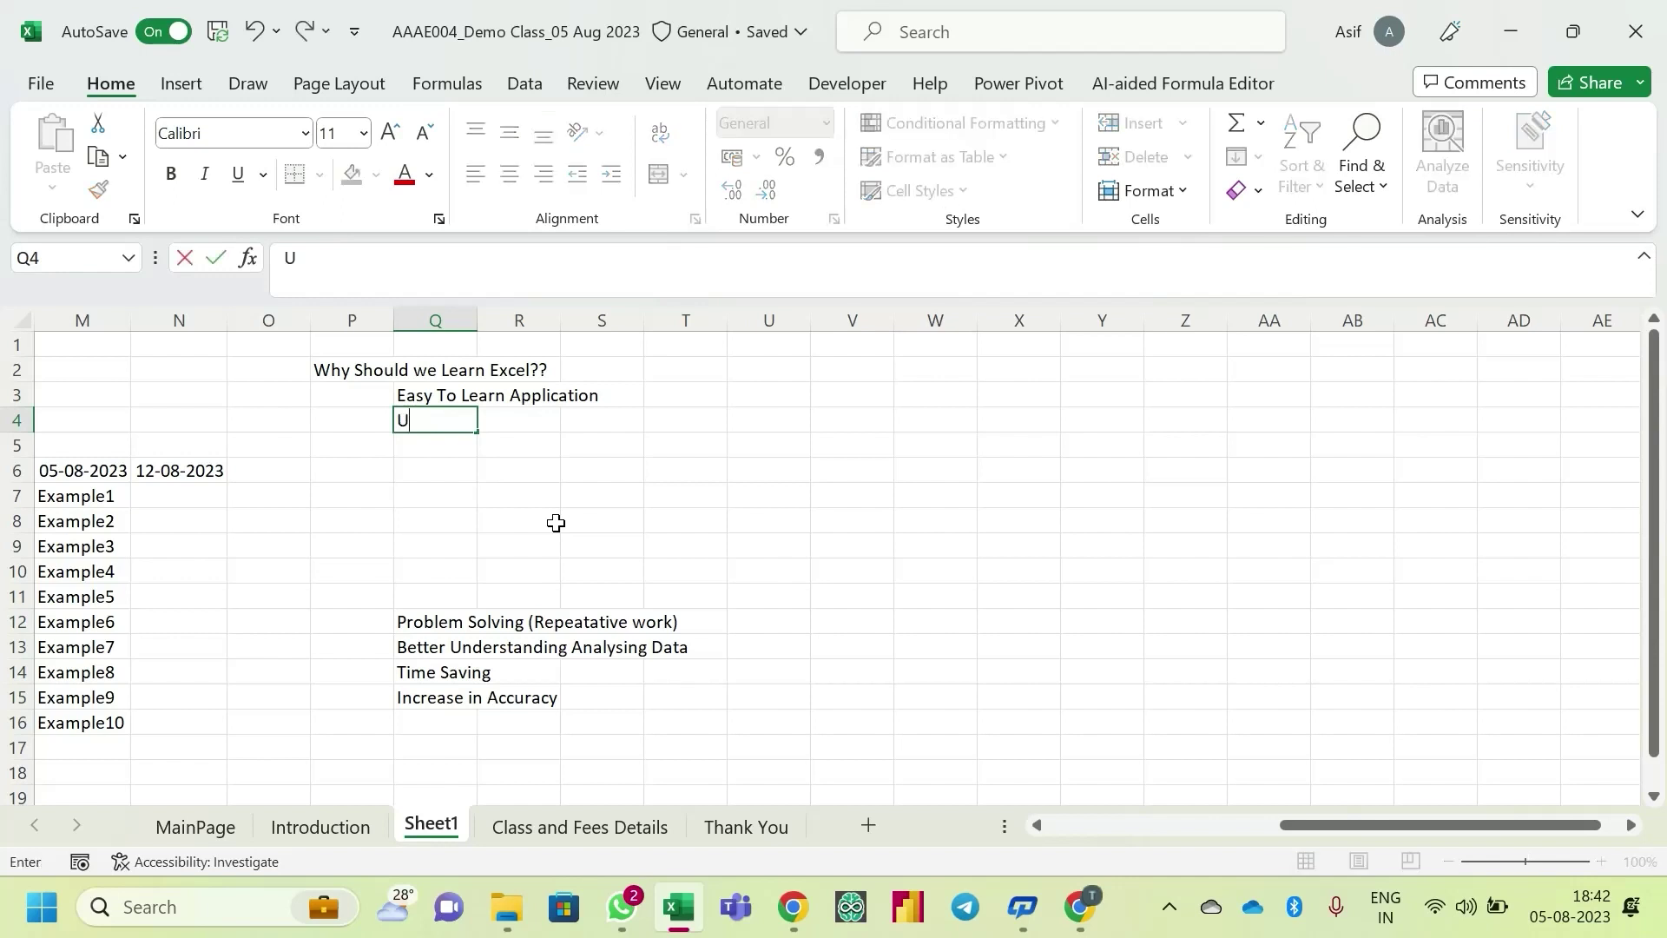
pyautogui.write('niversally')
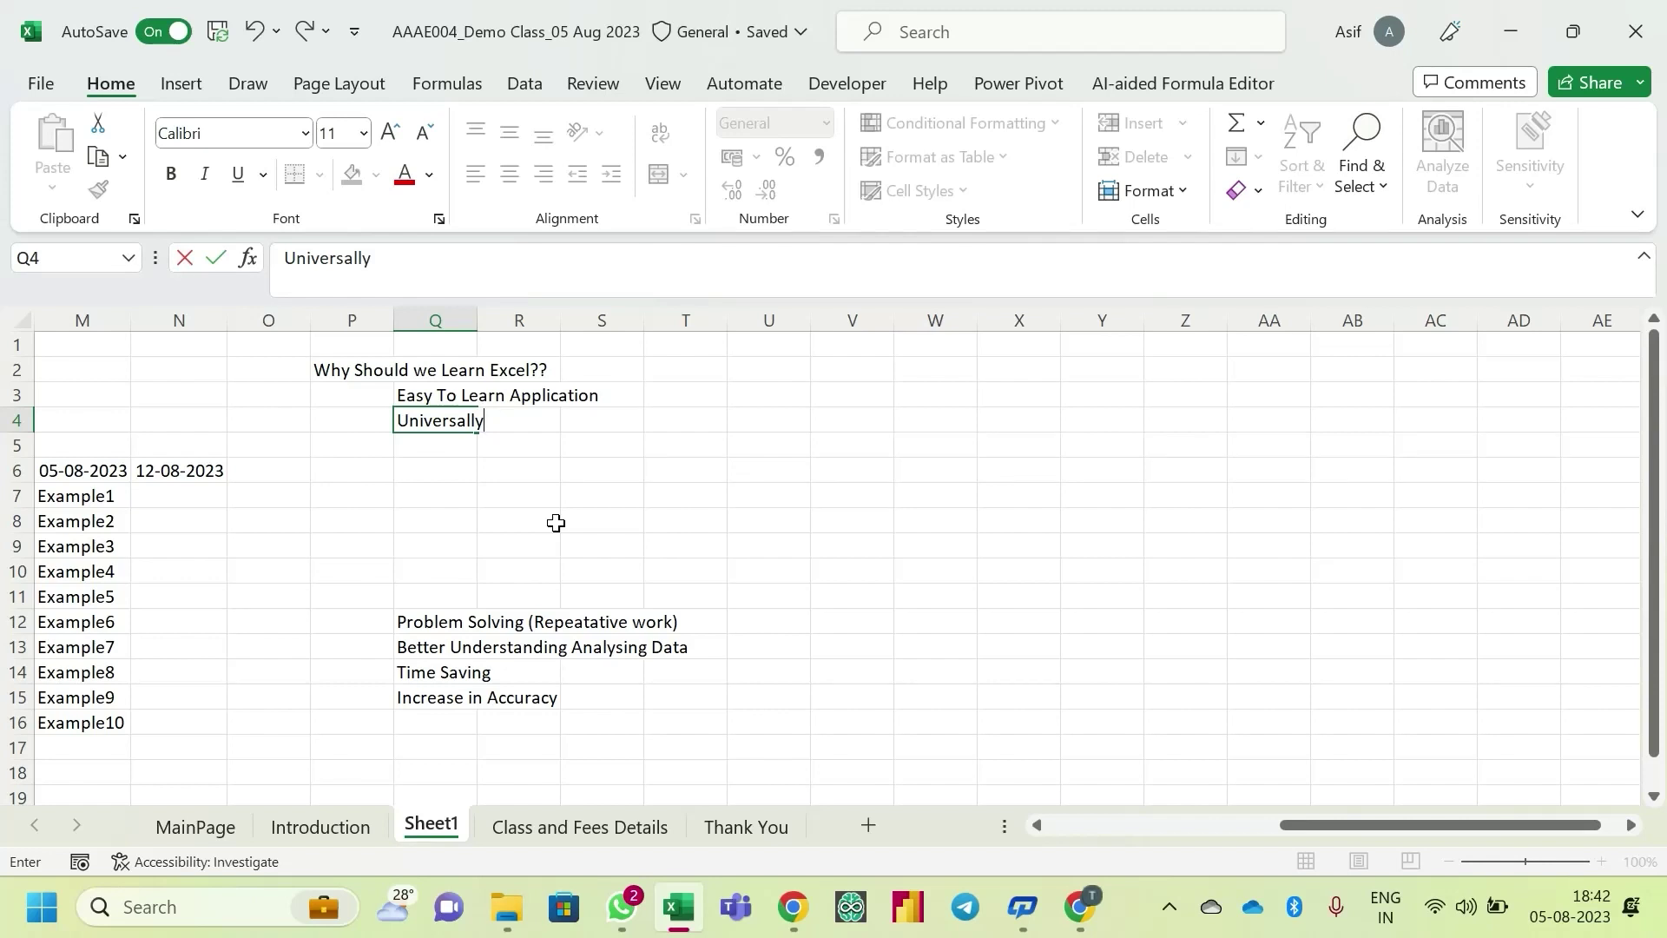
pyautogui.press('BackSpace')
pyautogui.press('BackSpace')
pyautogui.press('Return')
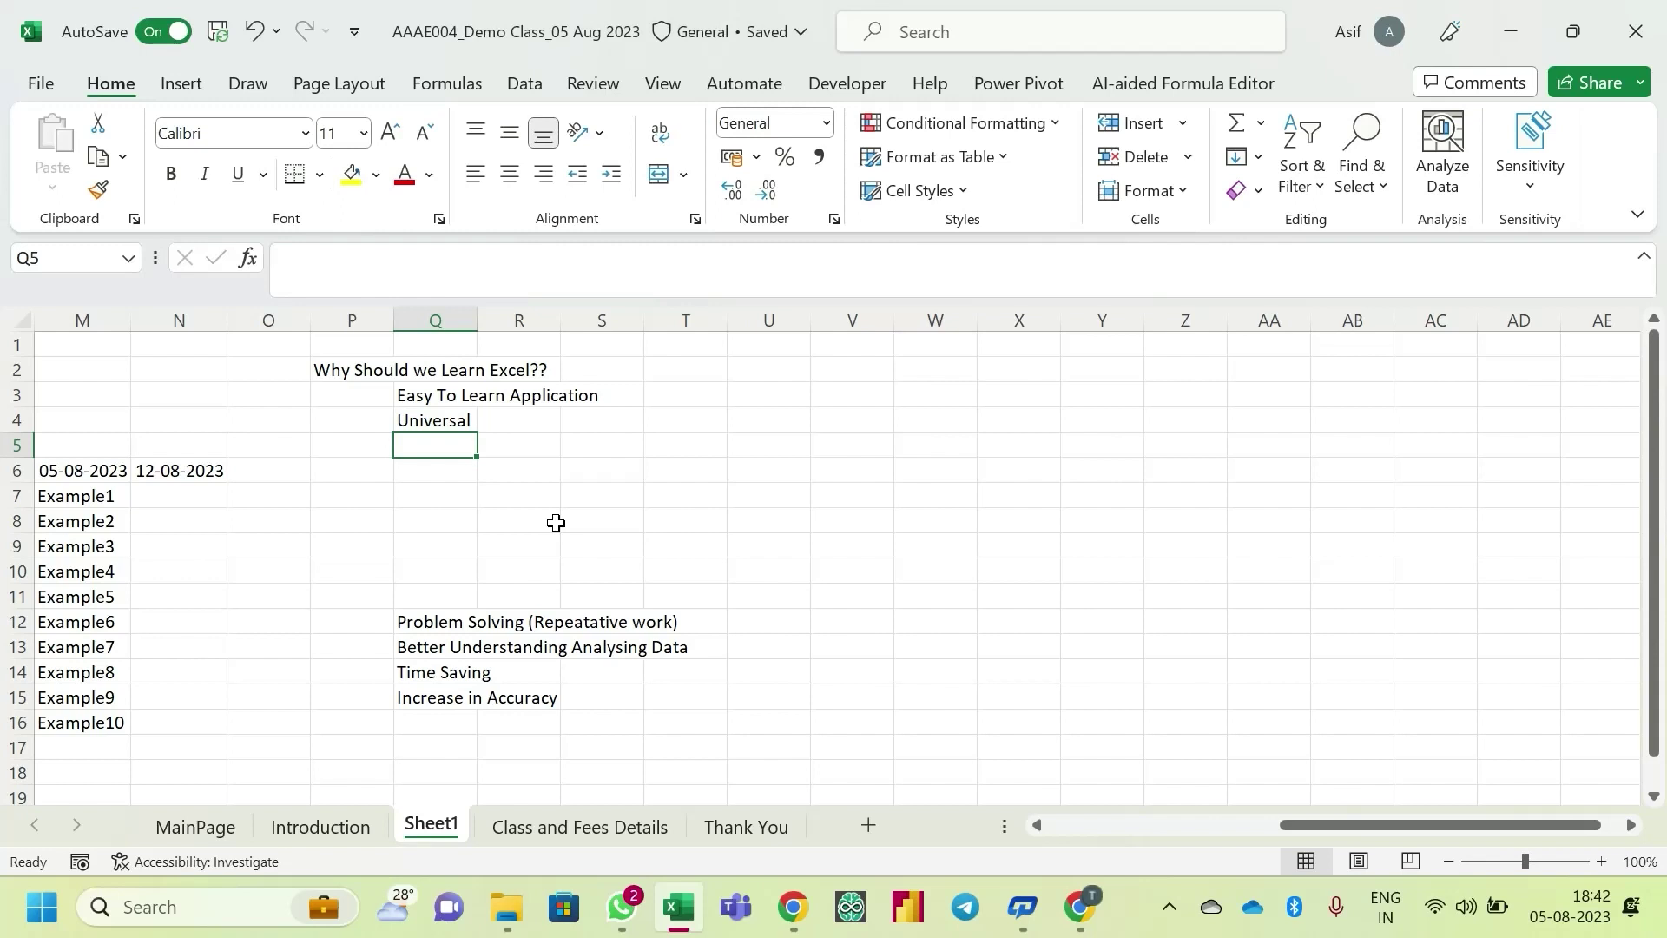
# - Extend the text in cell Q4 to read "Universal (Domain, LOB)"
pyautogui.press('Up')
pyautogui.press('Down')
pyautogui.press('Up')
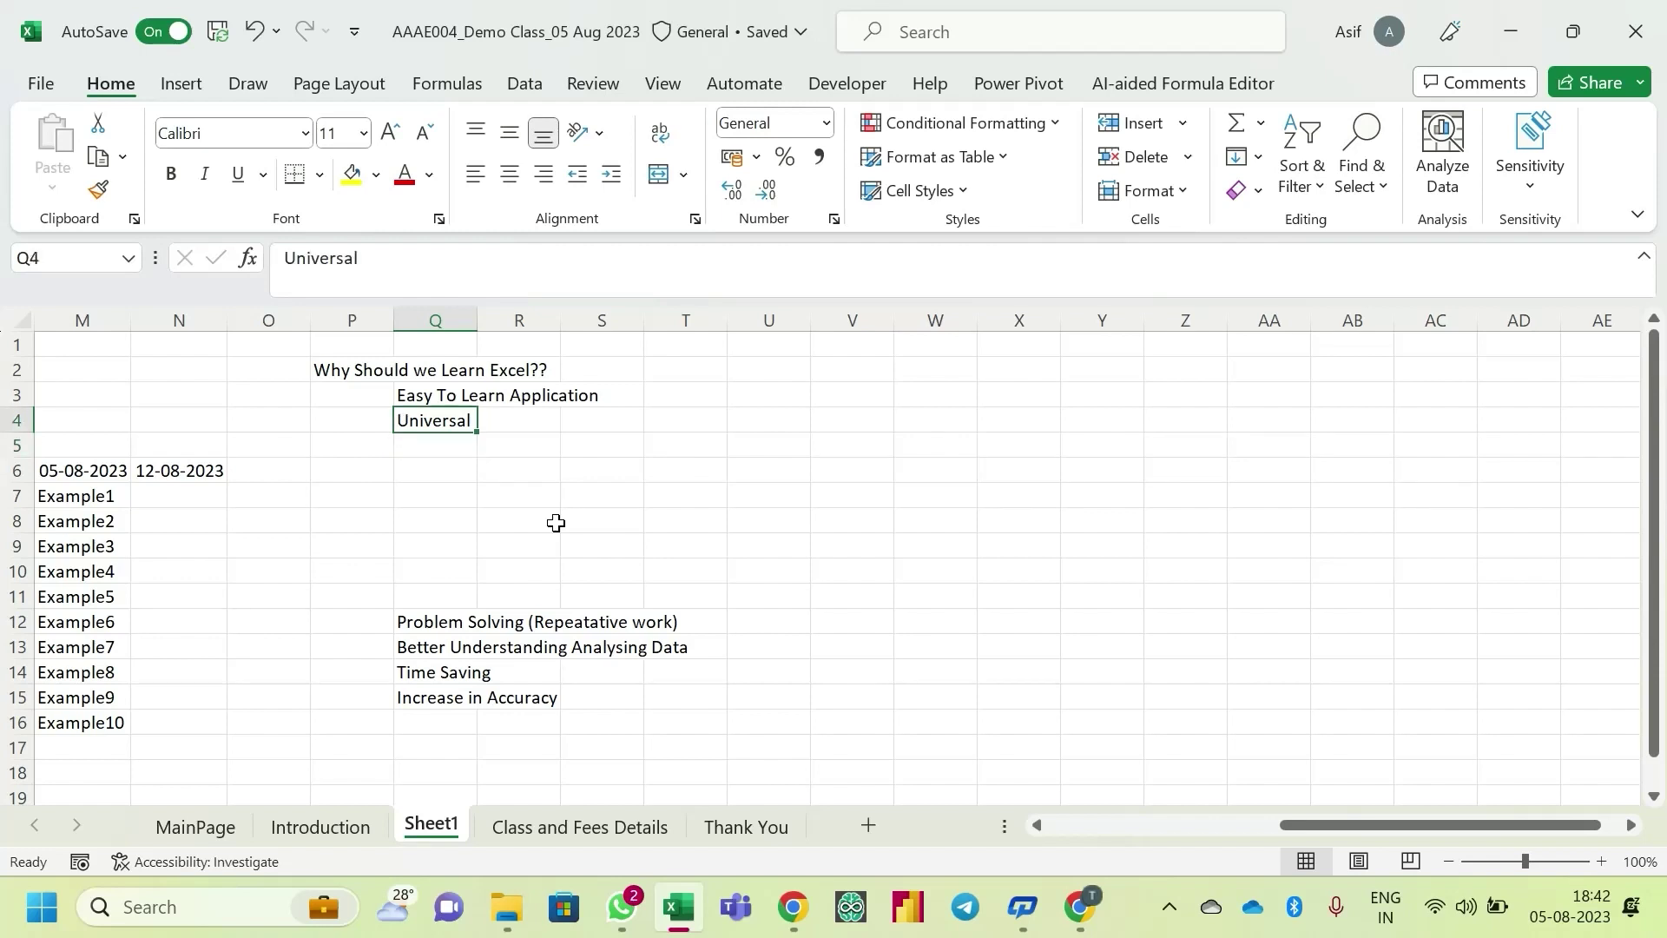
pyautogui.press('F2')
pyautogui.write('(D')
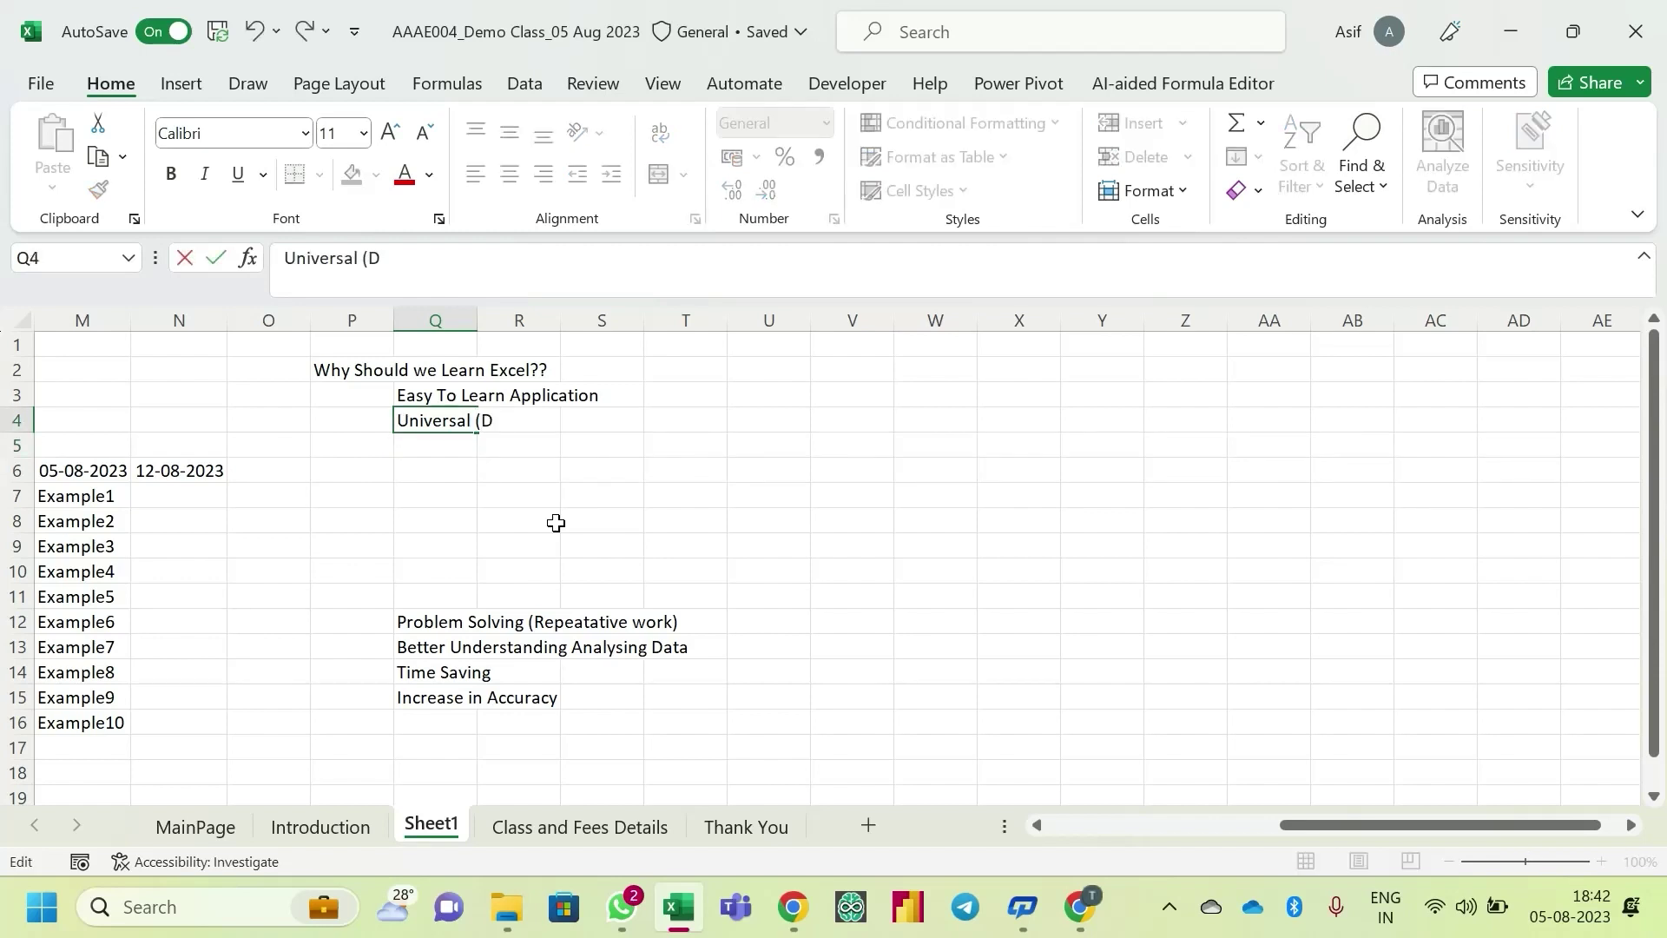
pyautogui.write('omain, LOB)')
pyautogui.press('Return')
# - Enter "from Data Entry to Data science" in cell Q5 and "Across Industries" in cell Q6
pyautogui.write('from Data Entry to Data')
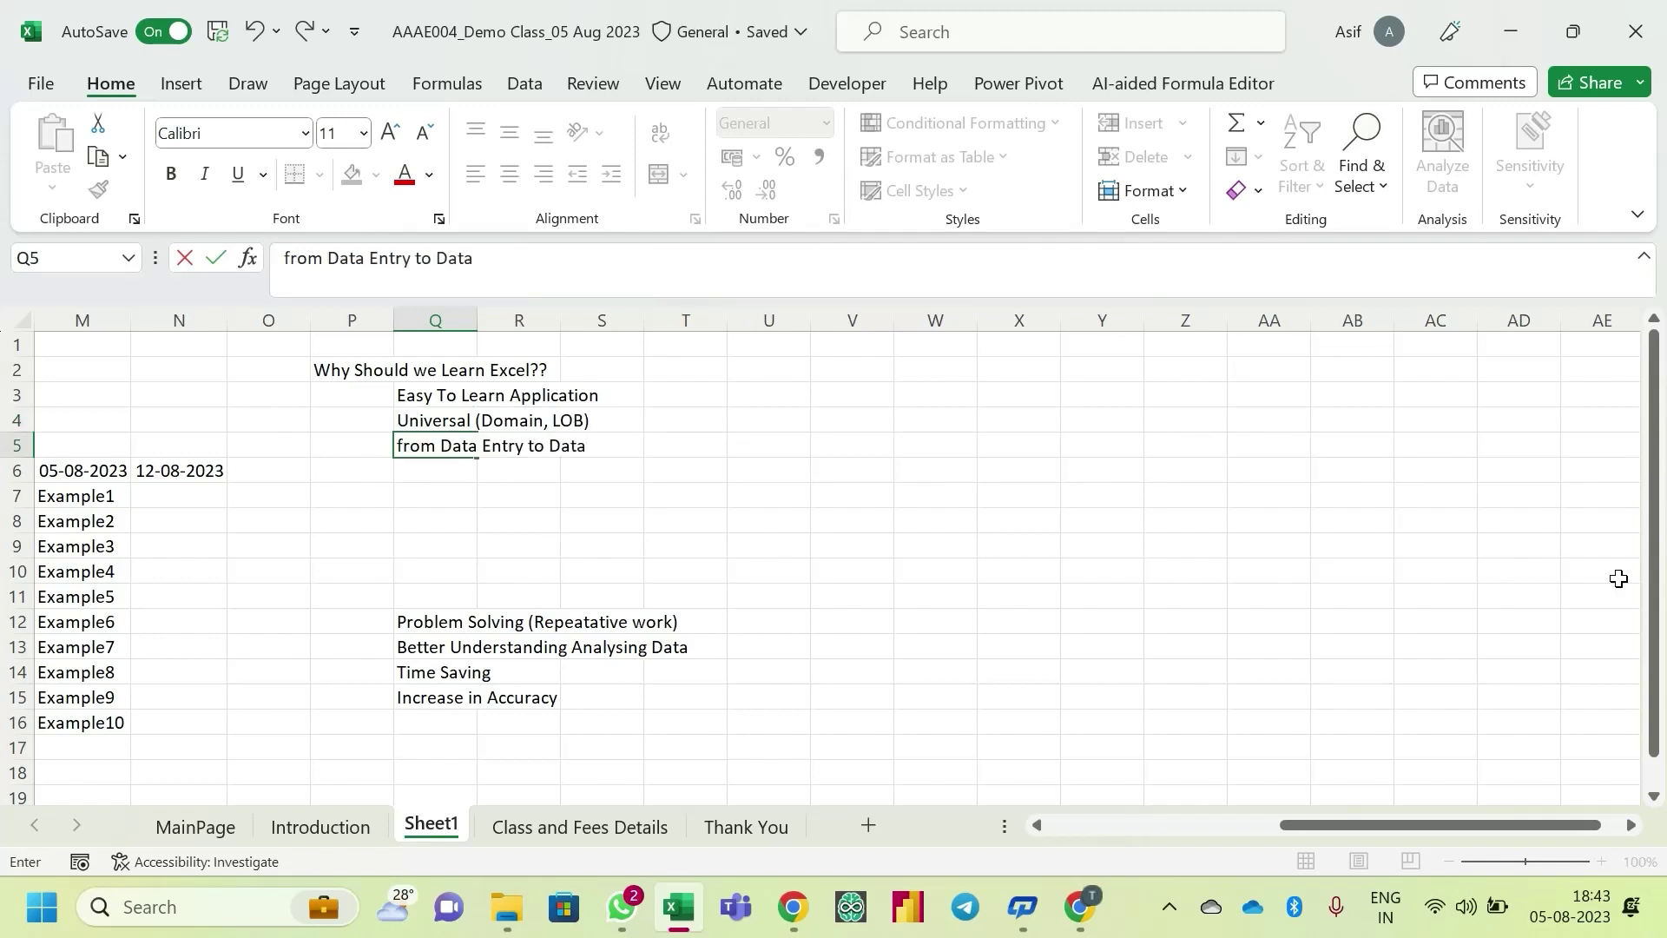
pyautogui.write(' science')
pyautogui.press('Return')
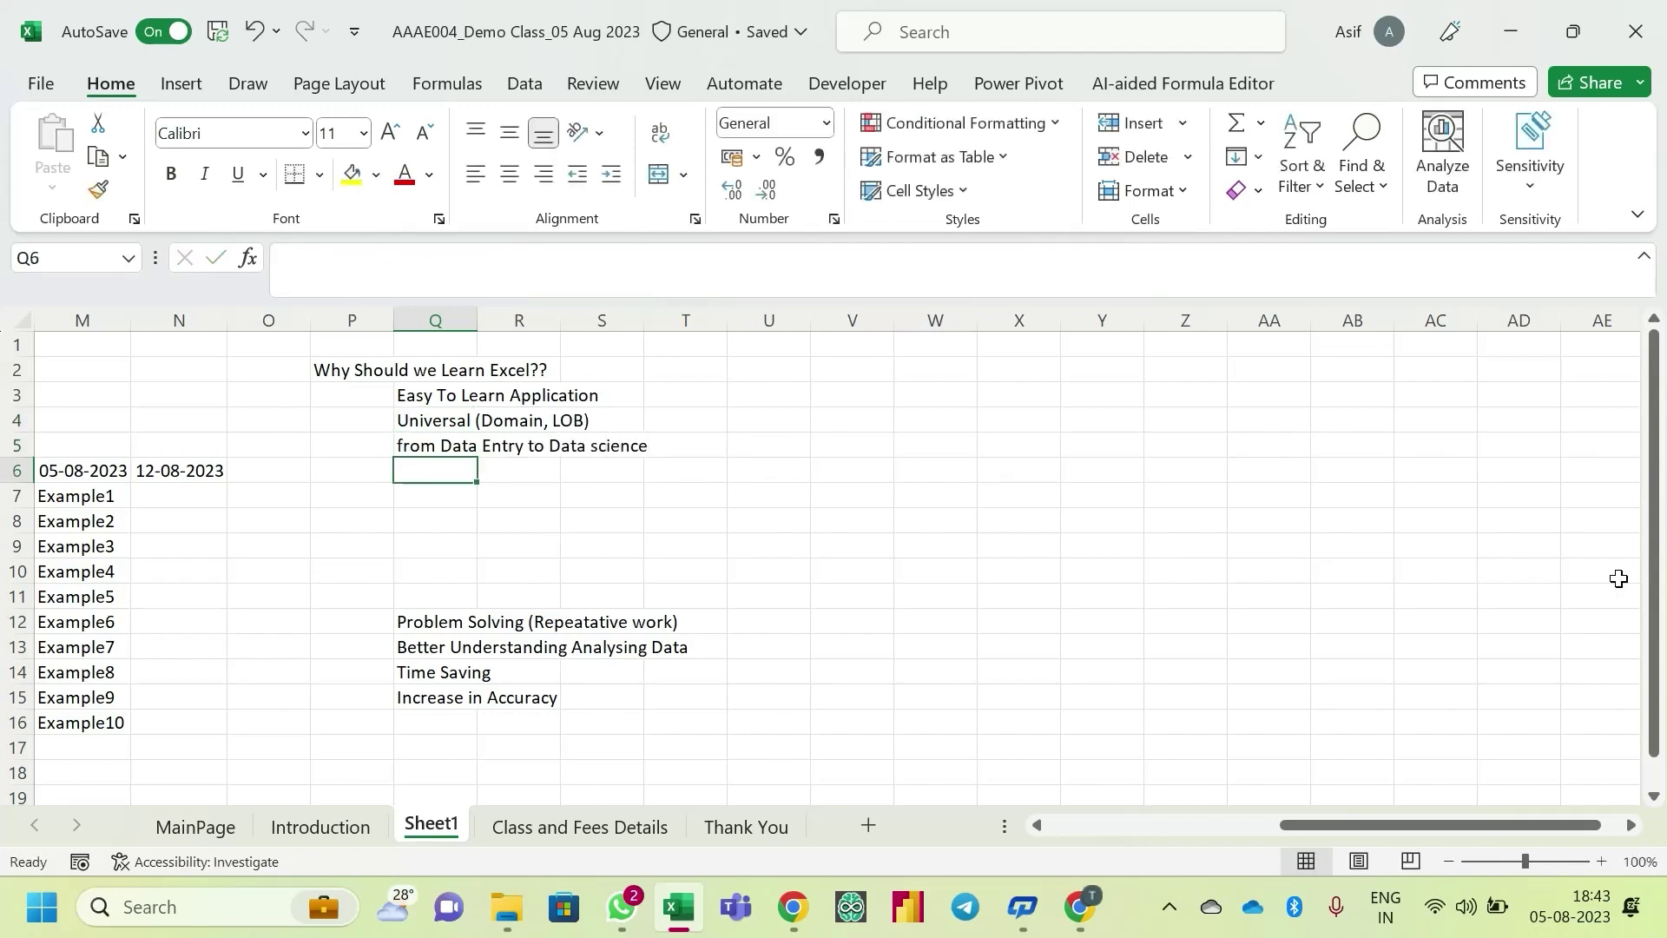
pyautogui.press('Up')
pyautogui.press('Down')
pyautogui.write('E')
pyautogui.press('BackSpace')
pyautogui.press('BackSpace')
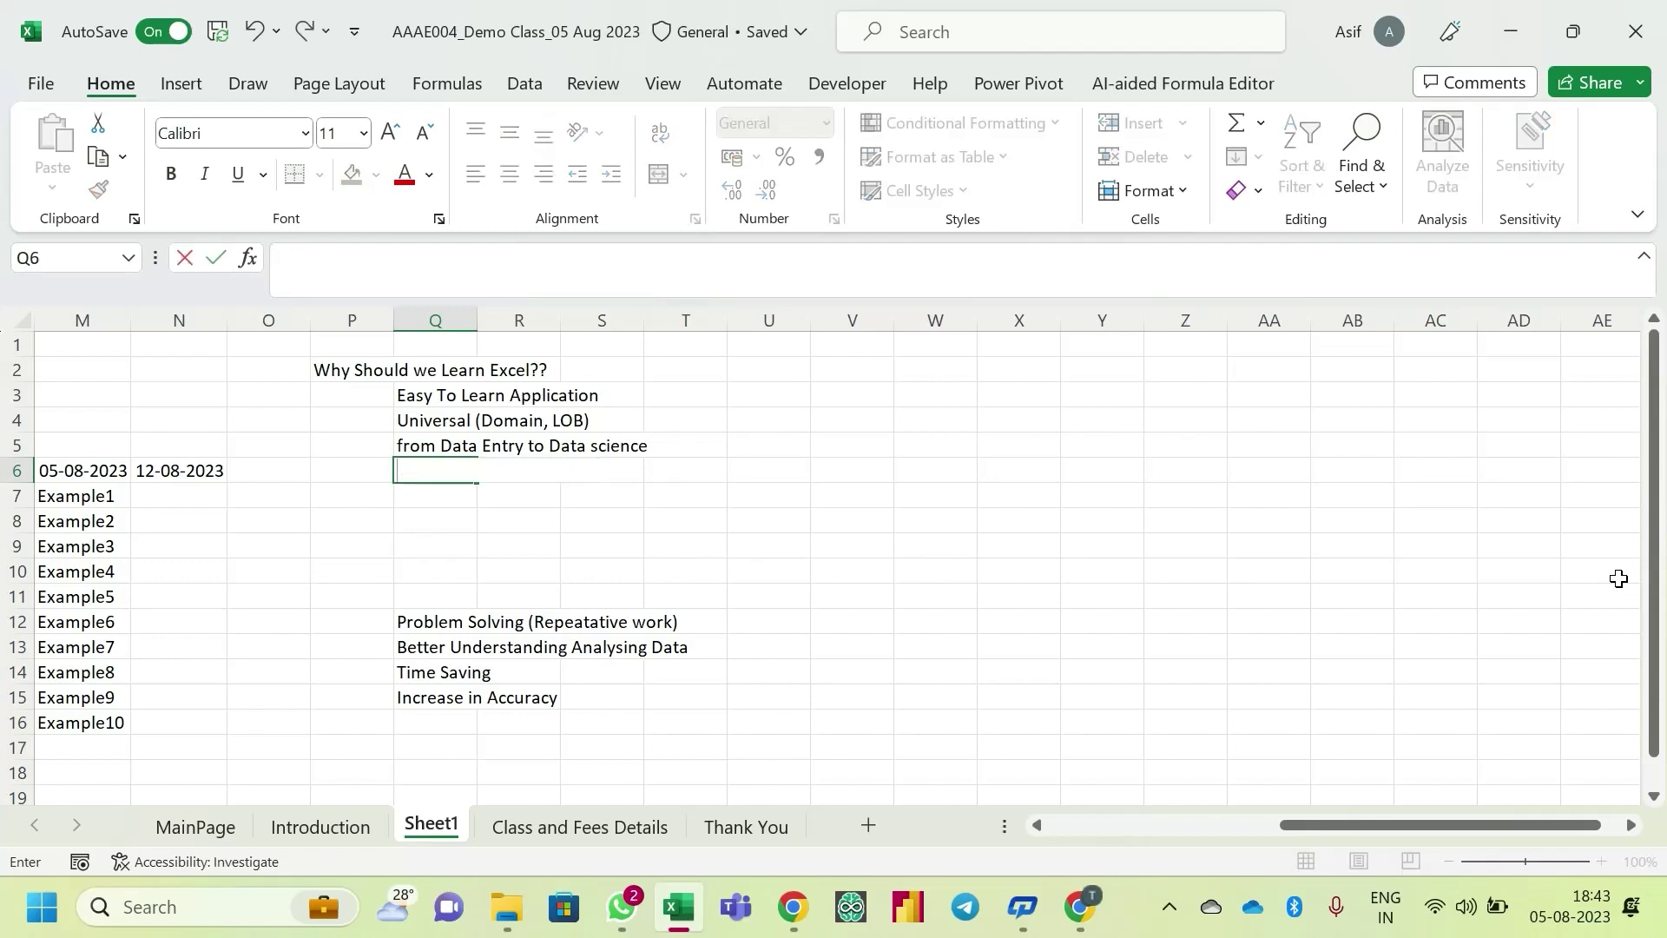
pyautogui.write('Across Industries')
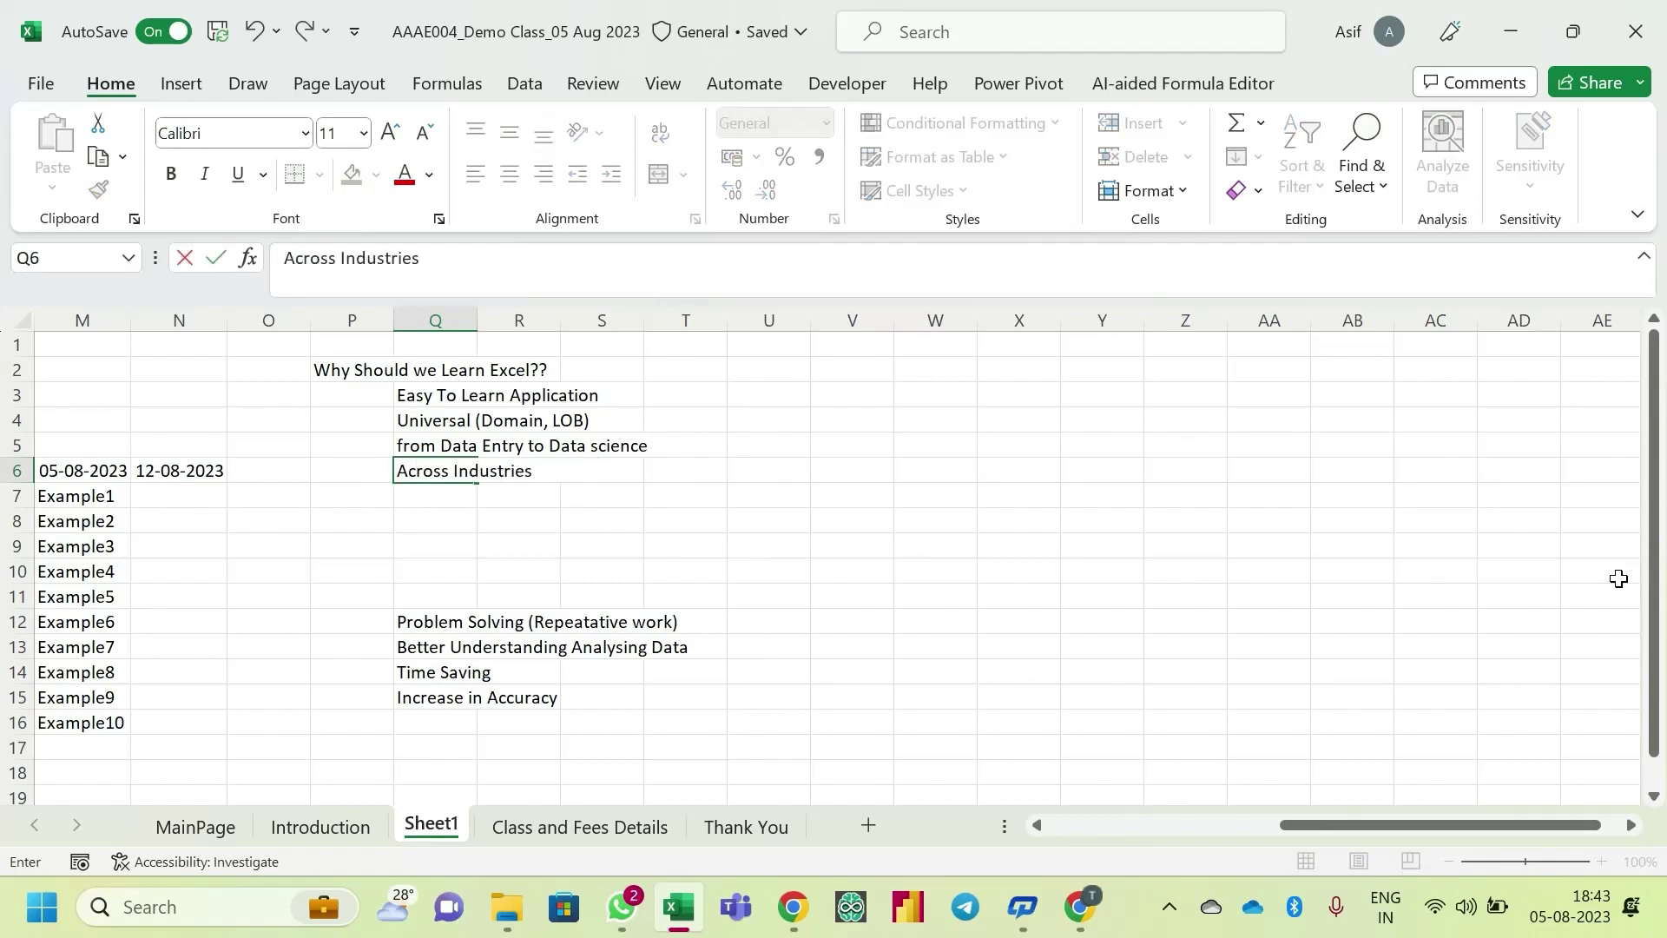
pyautogui.press('Return')
pyautogui.press('Up')
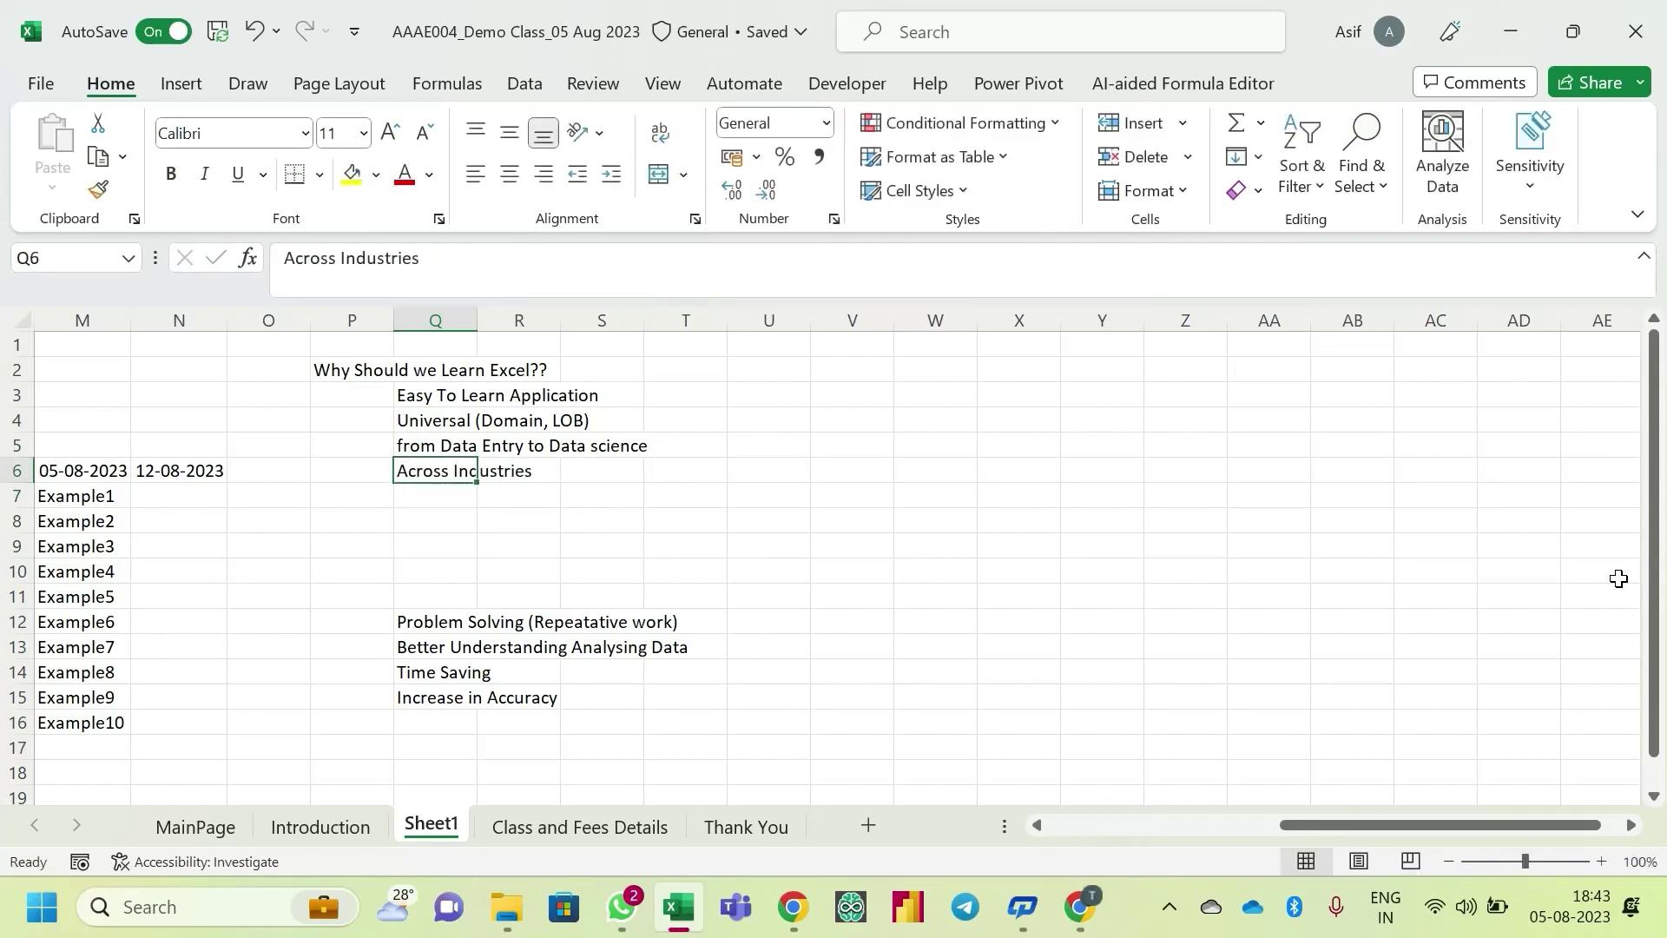
# - Enter "Planning to switch" in cell Q7 and "Growth Prospective" in cell Q8
pyautogui.press('Down')
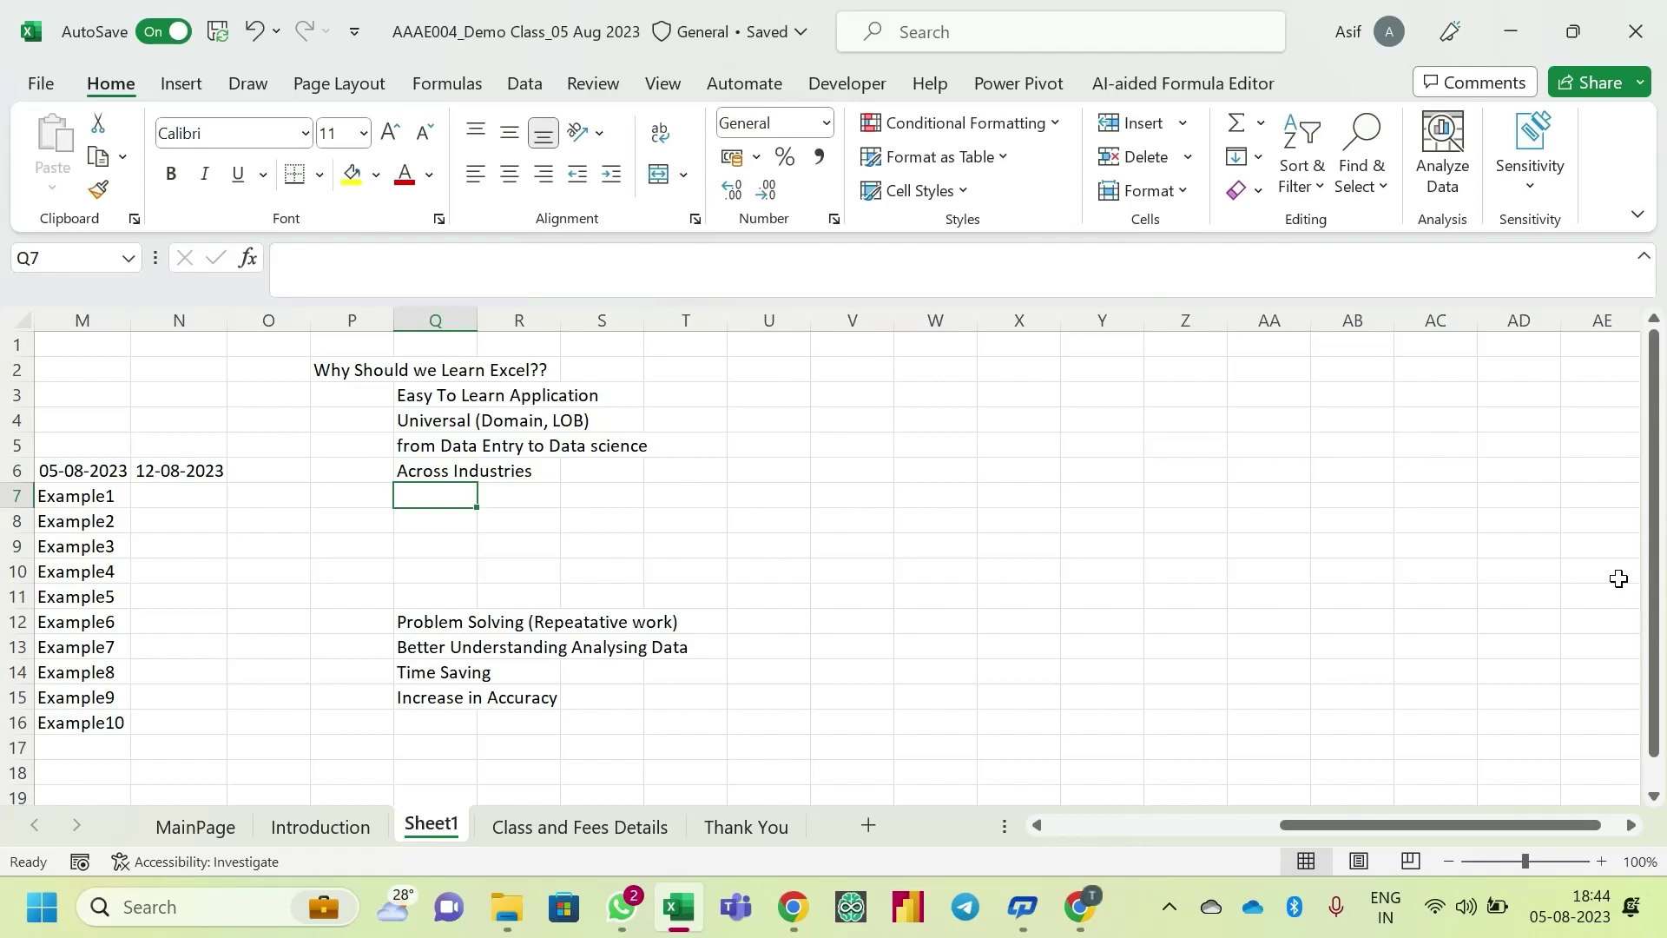
pyautogui.write('Pl')
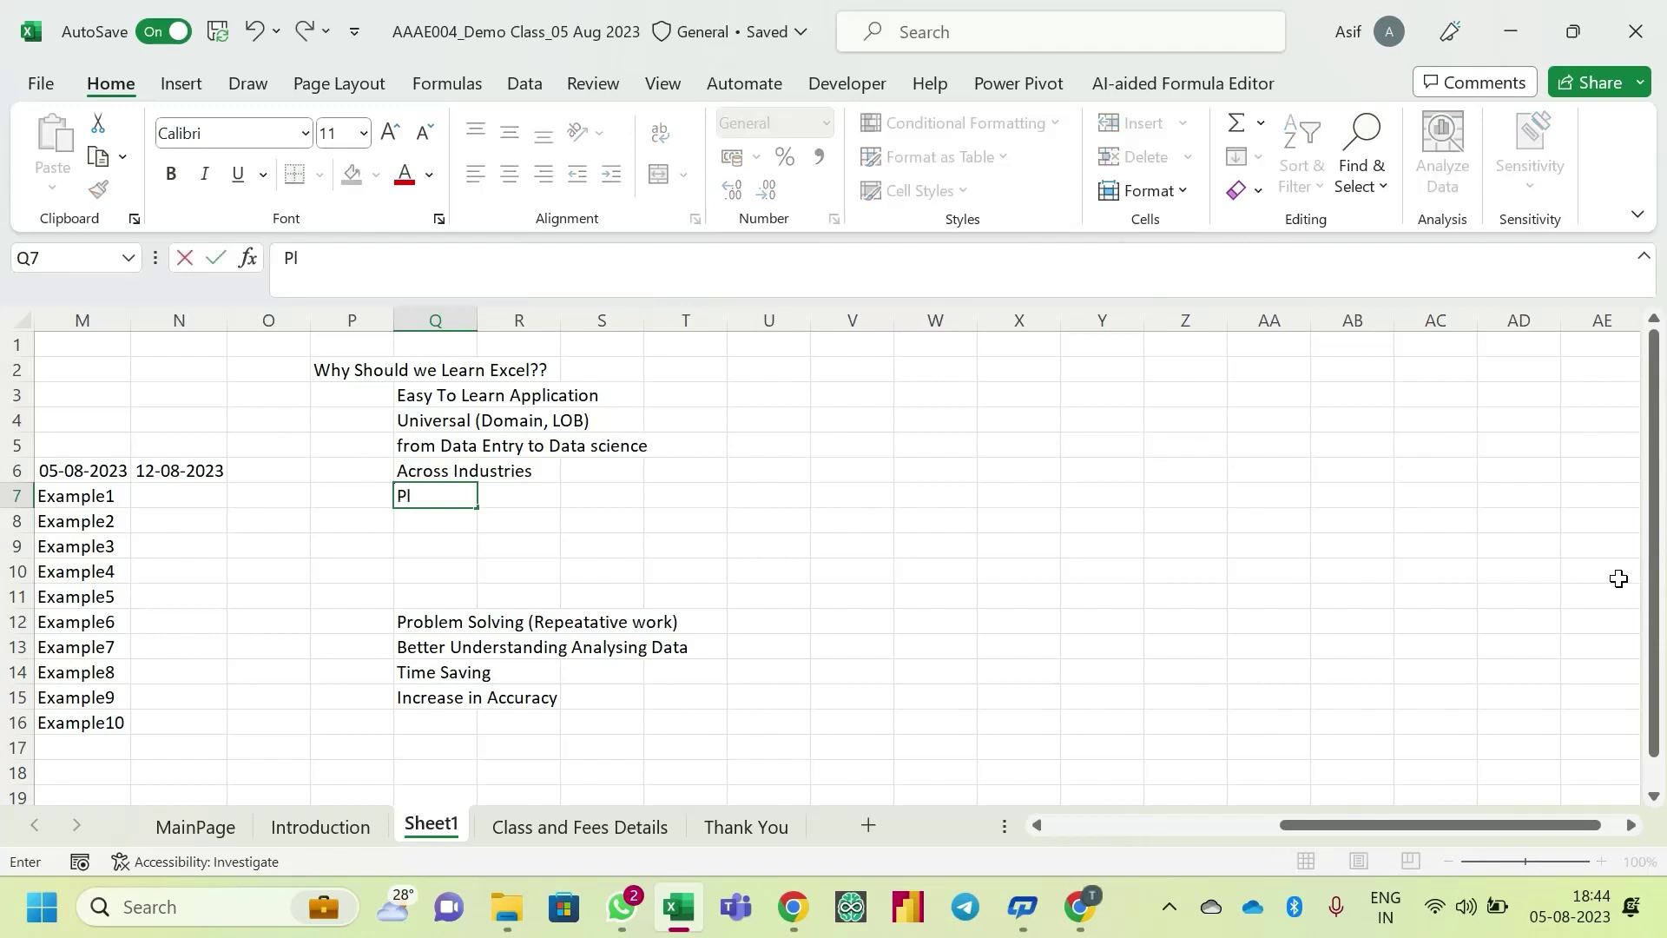
pyautogui.write('anning to swti')
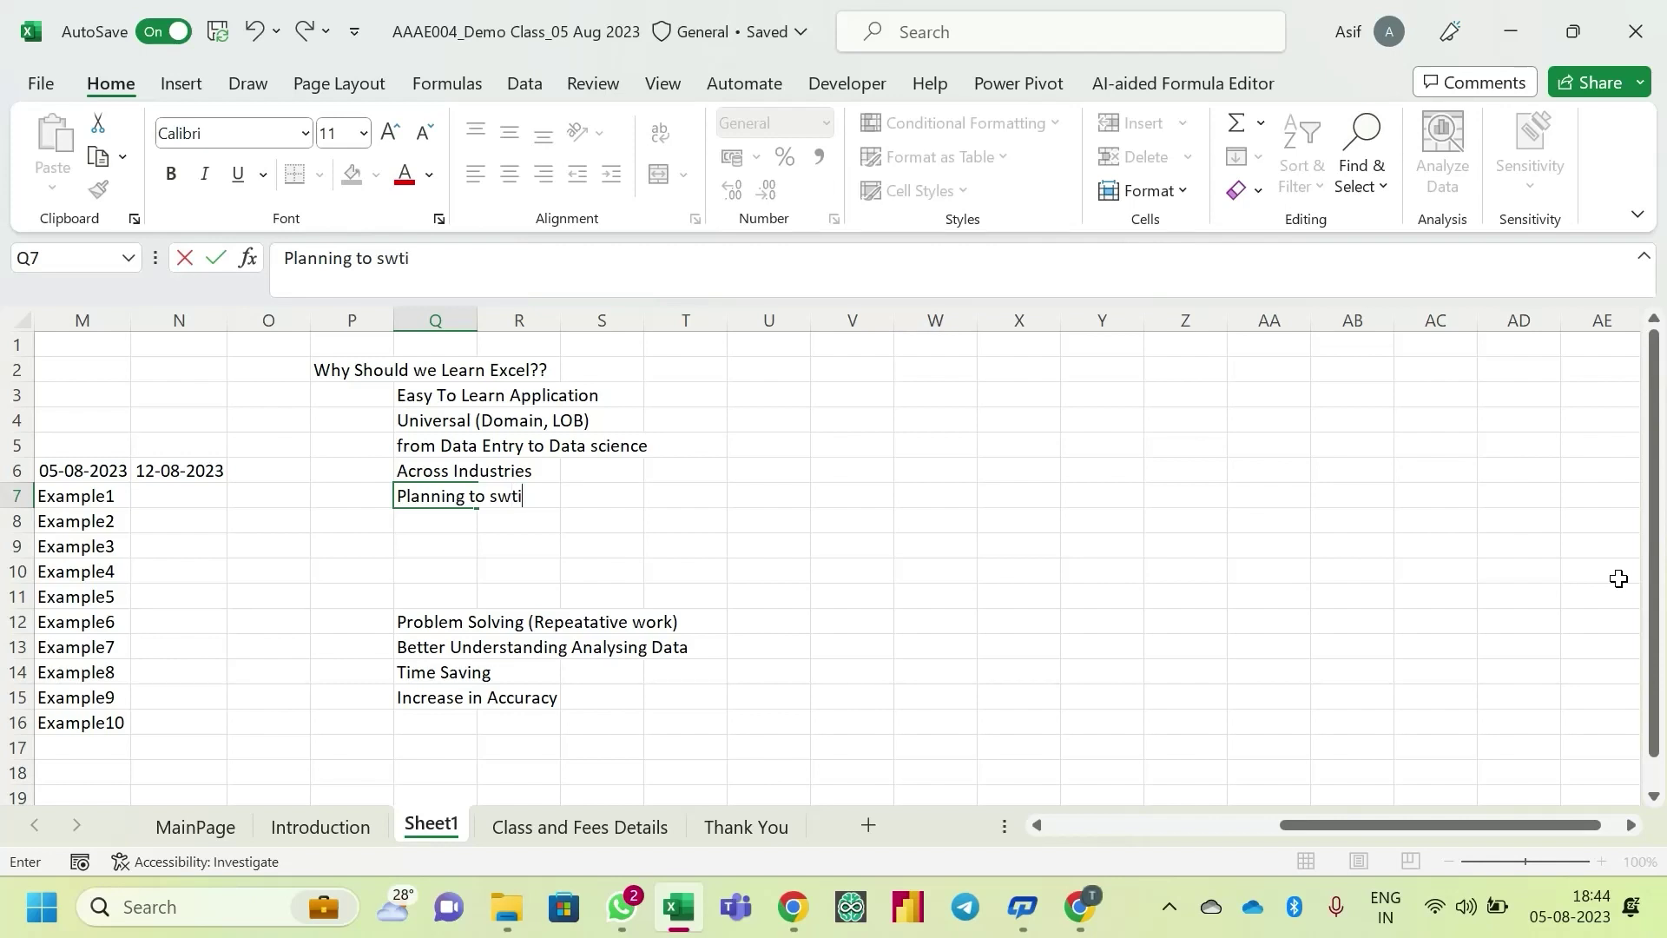
pyautogui.press('BackSpace')
pyautogui.write('witch')
pyautogui.press('Return')
pyautogui.press('Up')
pyautogui.press('Down')
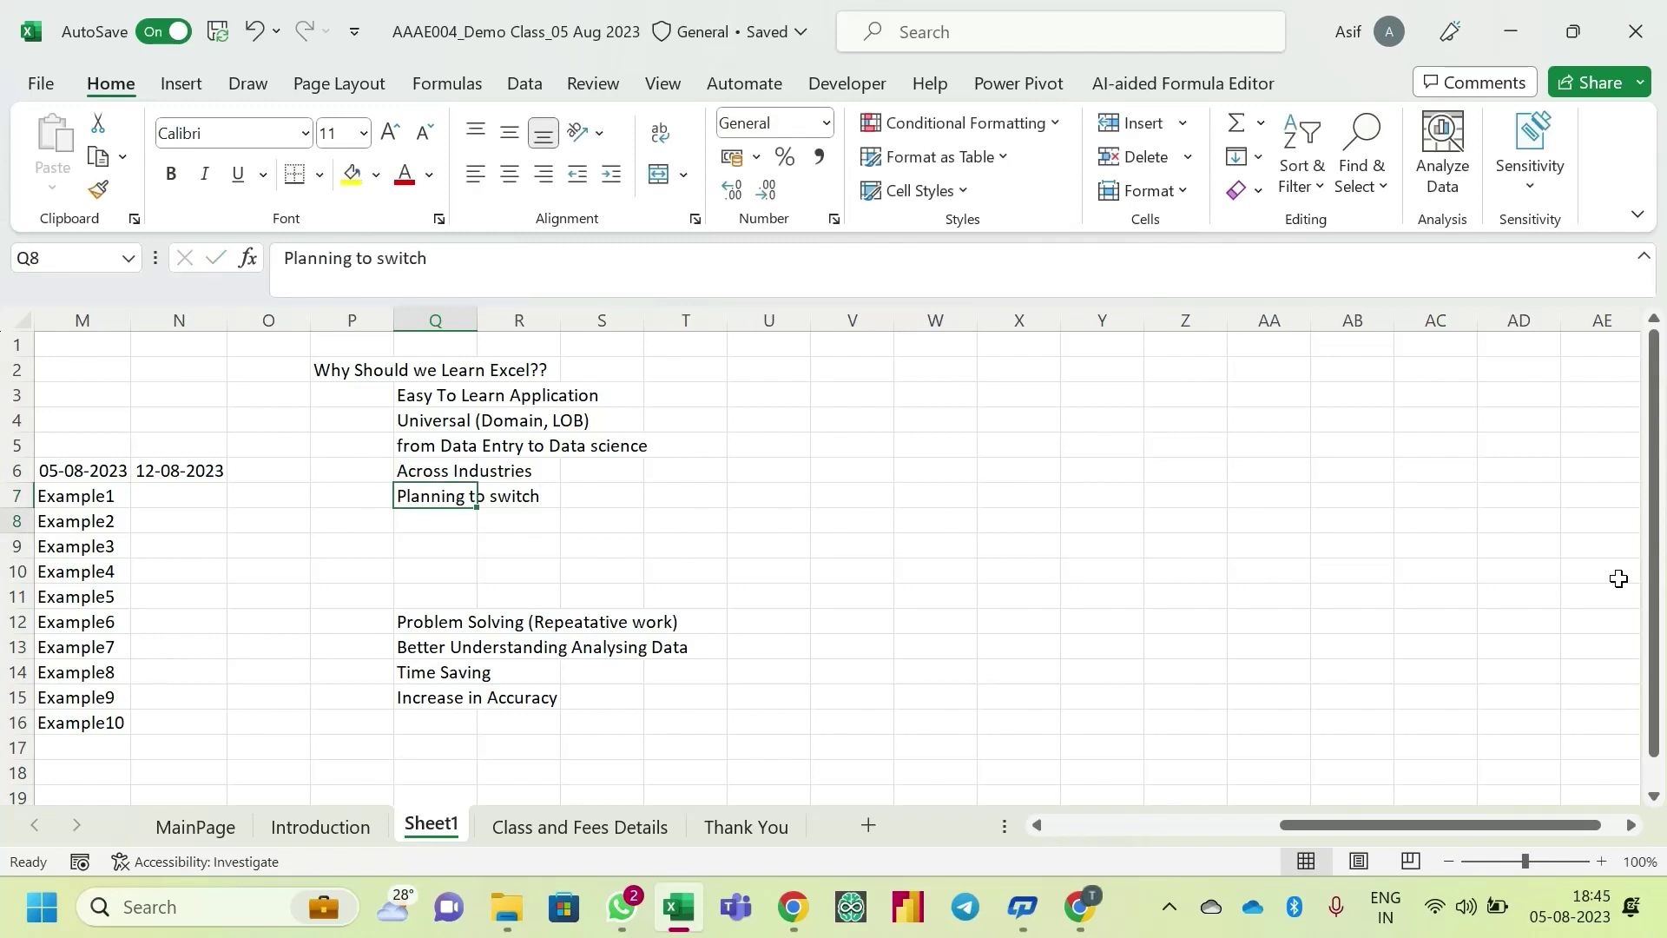
pyautogui.write('Growth')
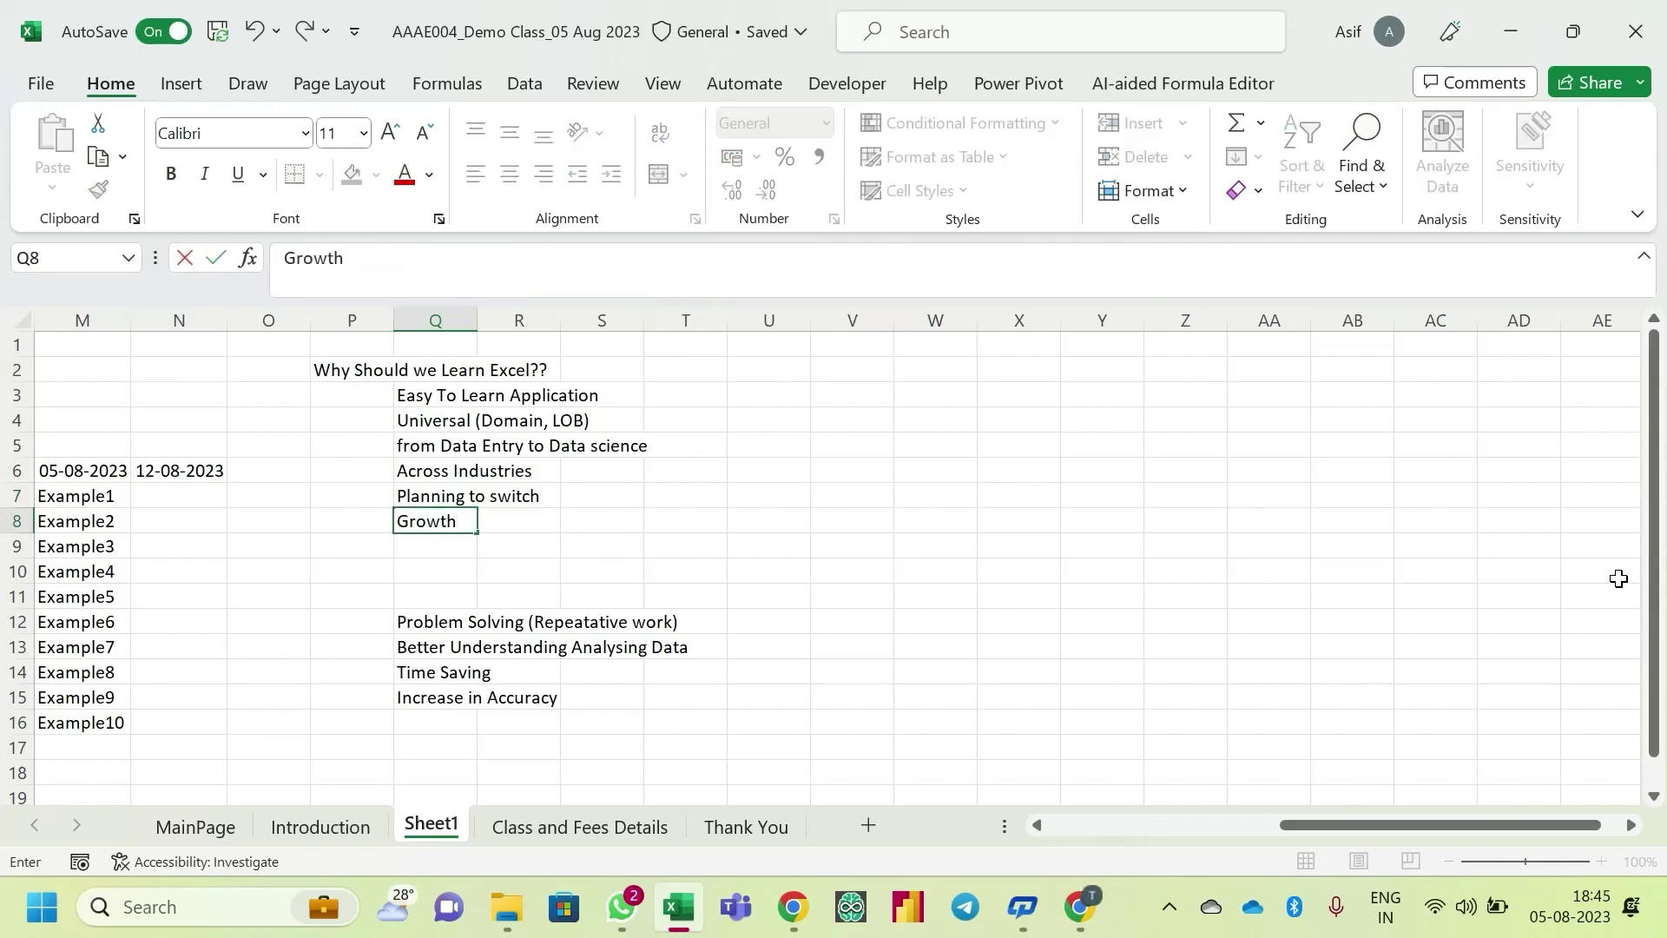
pyautogui.write(' Prospective')
pyautogui.press('Return')
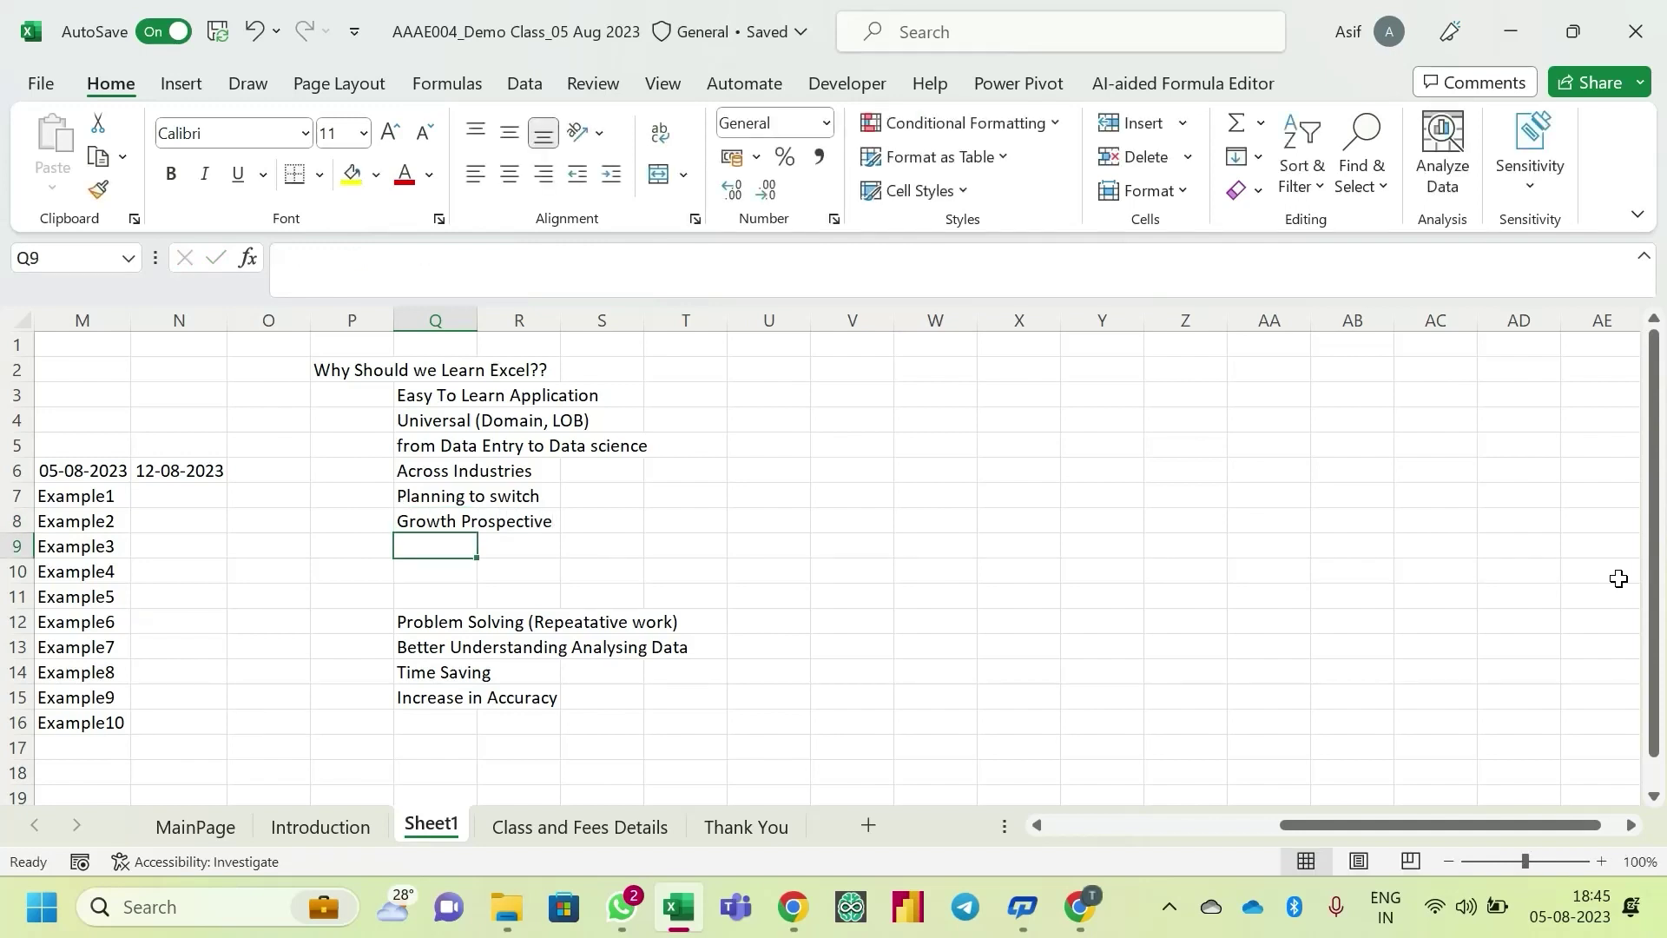
# - Examine the new reasons in column Q and the separate block that starts with "Problem Solving (Repeatative work)" in Q12
pyautogui.press('Down')
pyautogui.press('Down')
pyautogui.press('Down')
pyautogui.press('Down')
pyautogui.press('Down')
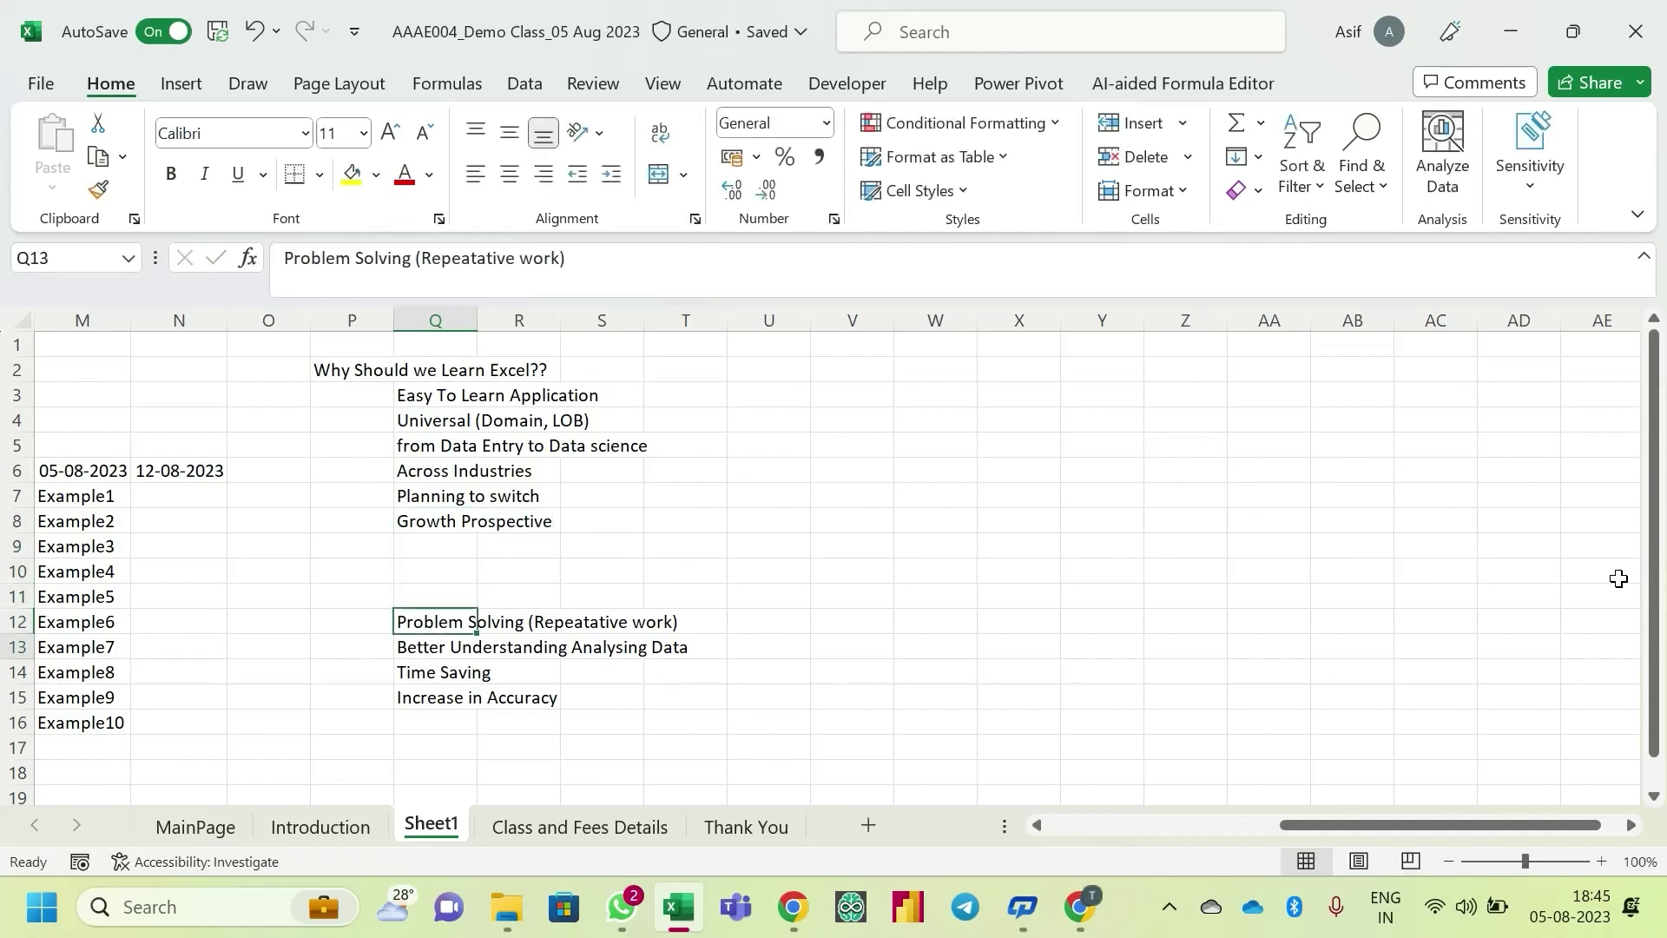
pyautogui.press('Down')
pyautogui.press('Down')
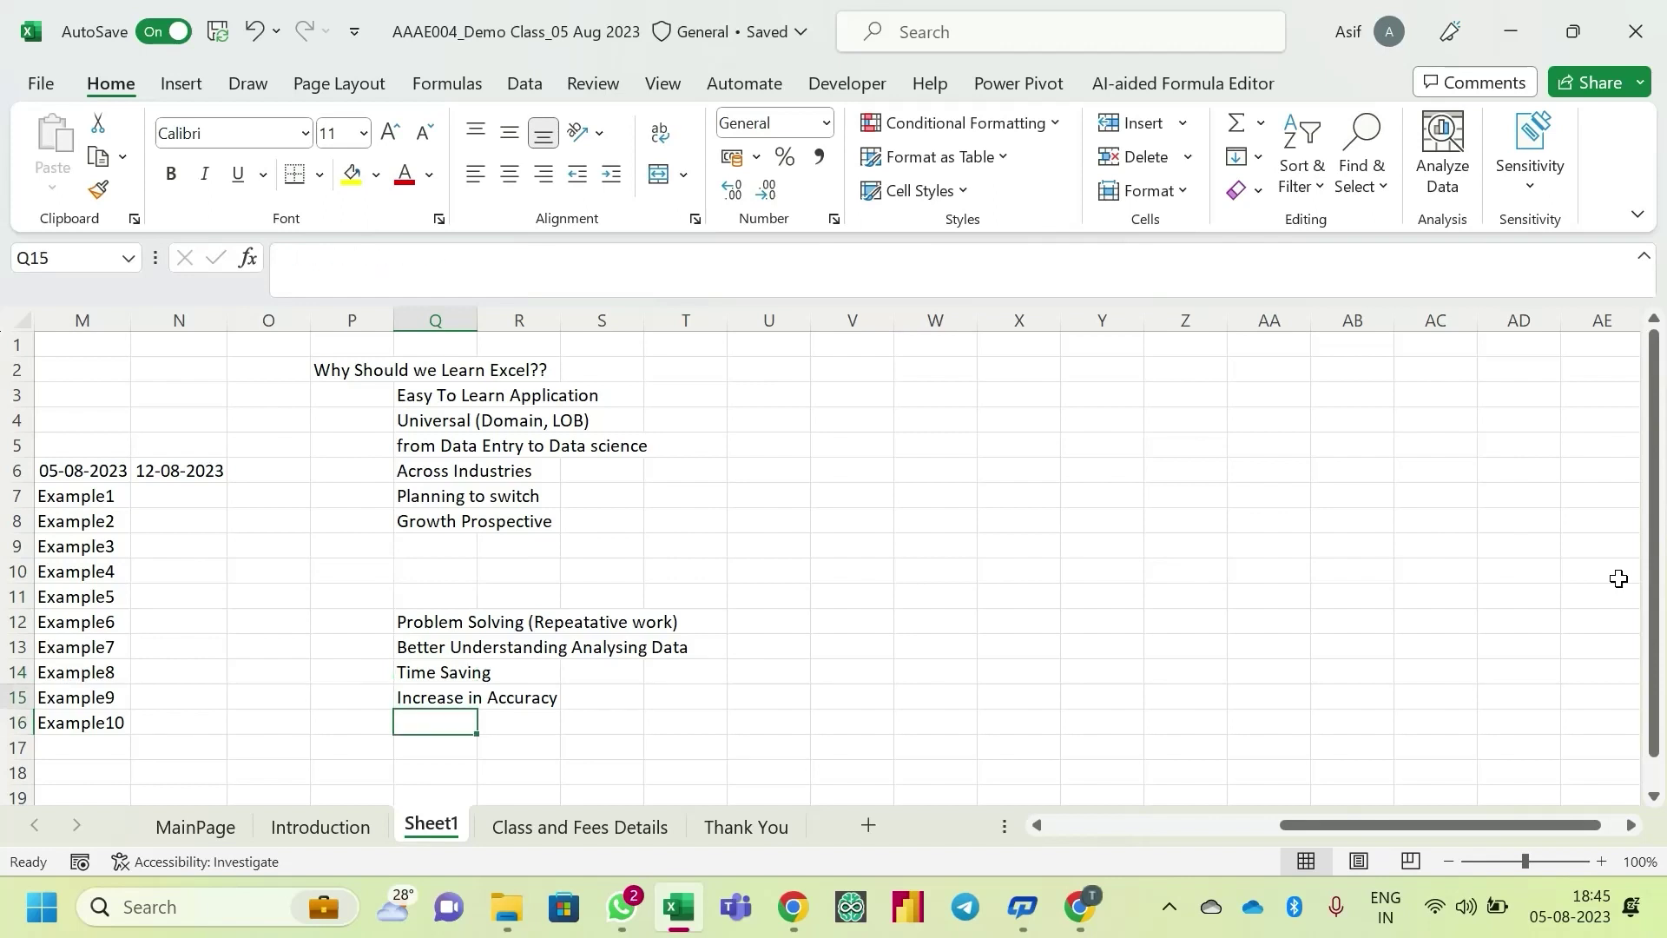
pyautogui.press('Up')
pyautogui.press('Up')
pyautogui.press('Up')
pyautogui.press('Up')
pyautogui.press('Up')
pyautogui.press('Up')
pyautogui.press('Up')
pyautogui.press('Up')
pyautogui.press('Up')
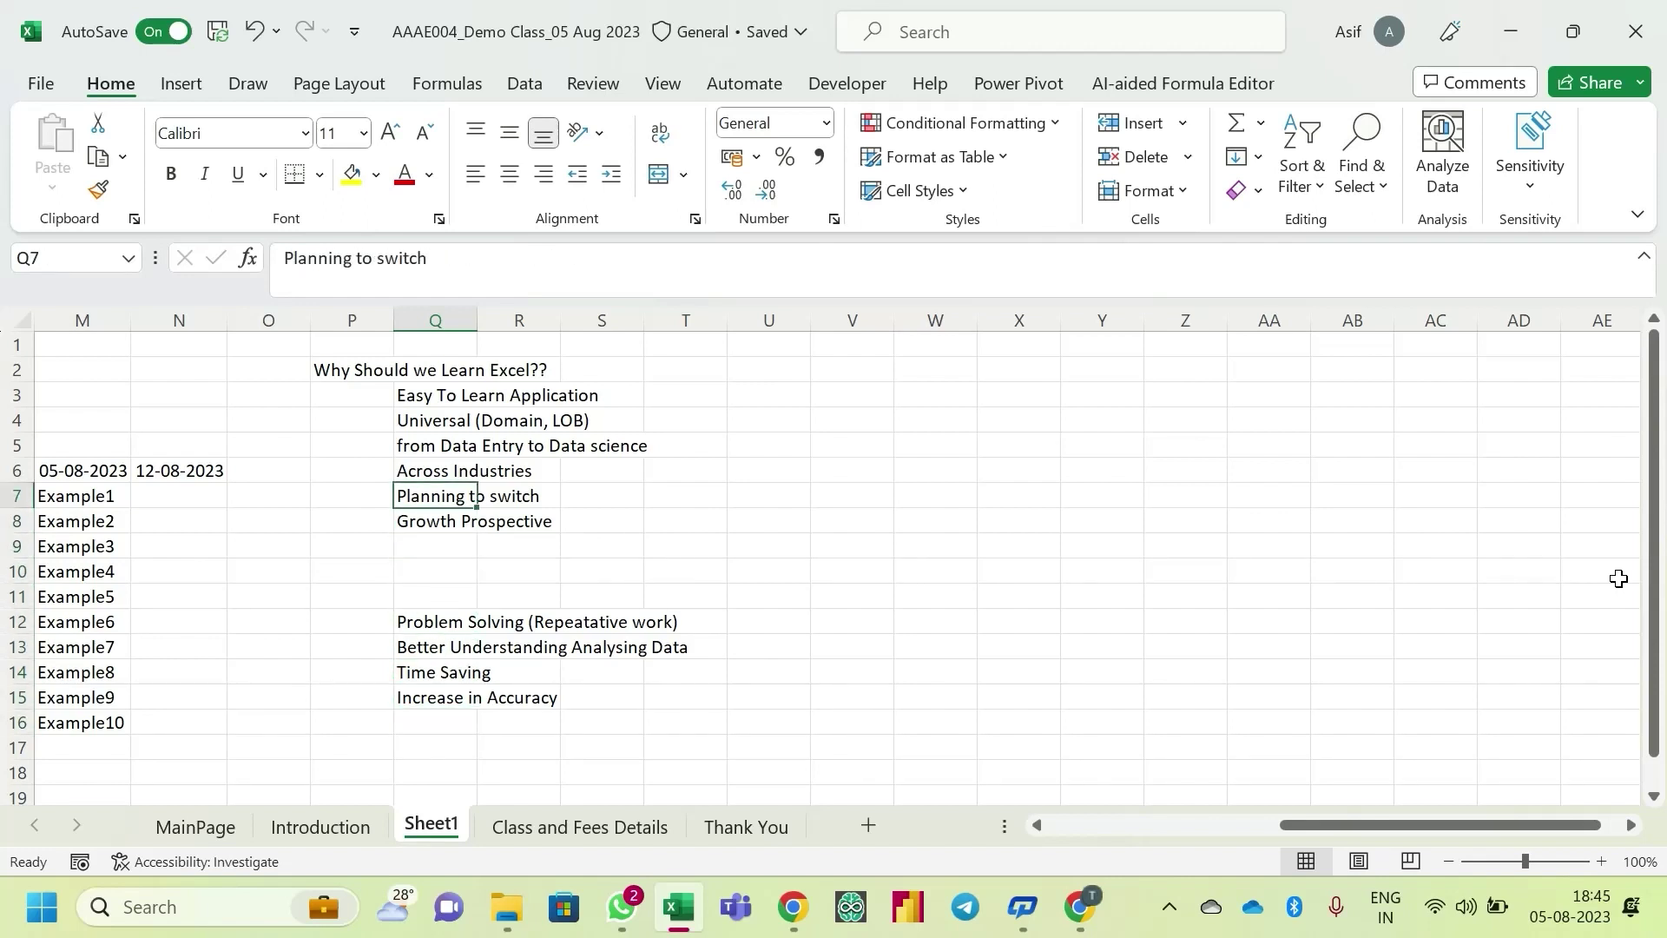
# - Move the four reasons in Q12:Q15 up to start at cell Q9, directly below "Growth Prospective"
pyautogui.press('Down')
pyautogui.press('Down')
pyautogui.press('Down')
pyautogui.press('Down')
pyautogui.press('Down')
pyautogui.hotkey('ctrl', 'shift', 'Down')
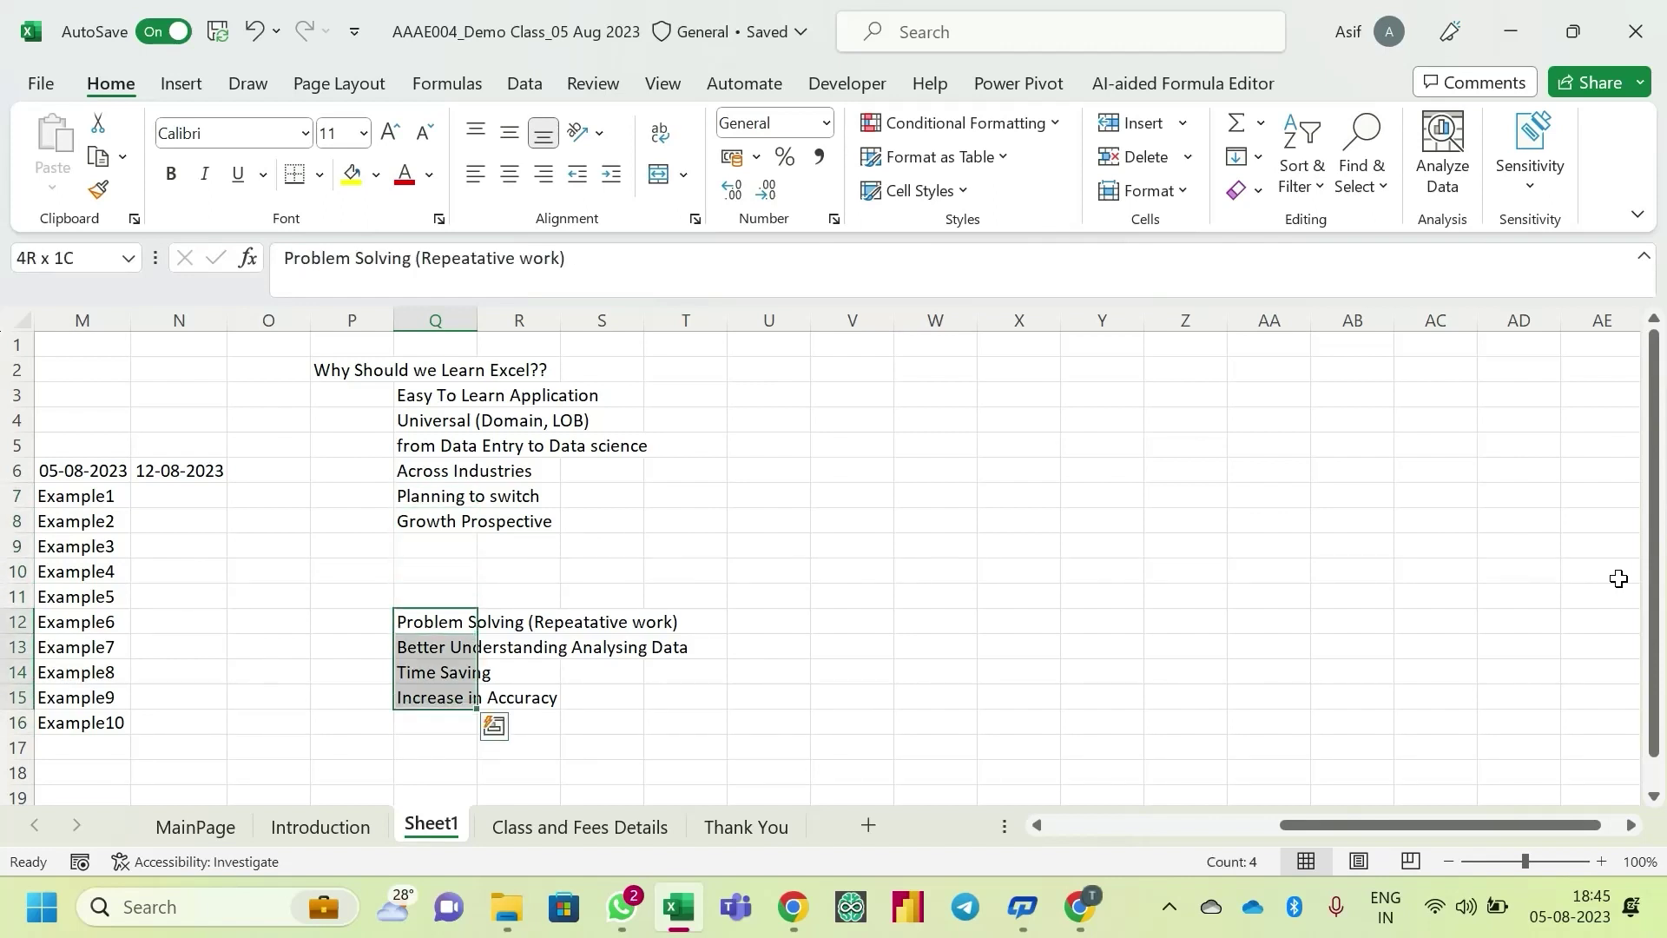
pyautogui.hotkey('ctrl', 'c')
pyautogui.press('Up')
pyautogui.press('Up')
pyautogui.press('Up')
pyautogui.press('Down')
pyautogui.press('Down')
pyautogui.press('Up')
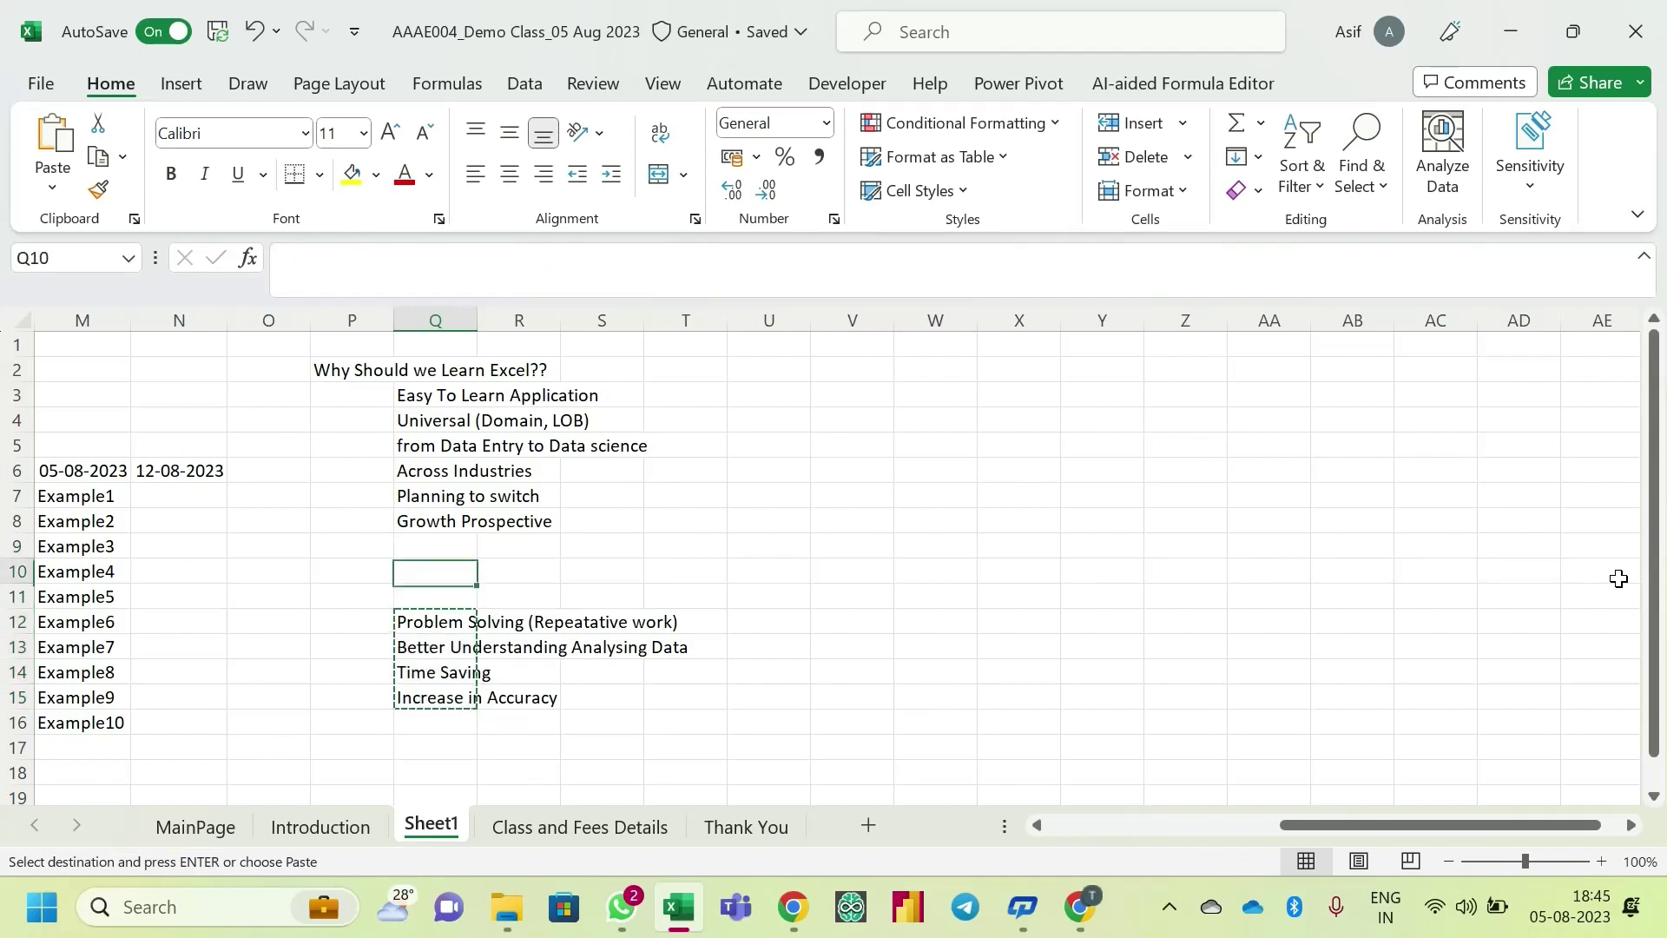
pyautogui.press('Up')
pyautogui.hotkey('ctrl', 'v')
# - Enter "More Employable" in cell Q13, below "Increase in Accuracy"
pyautogui.press('Down')
pyautogui.press('Down')
pyautogui.press('Down')
pyautogui.press('Up')
pyautogui.press('Up')
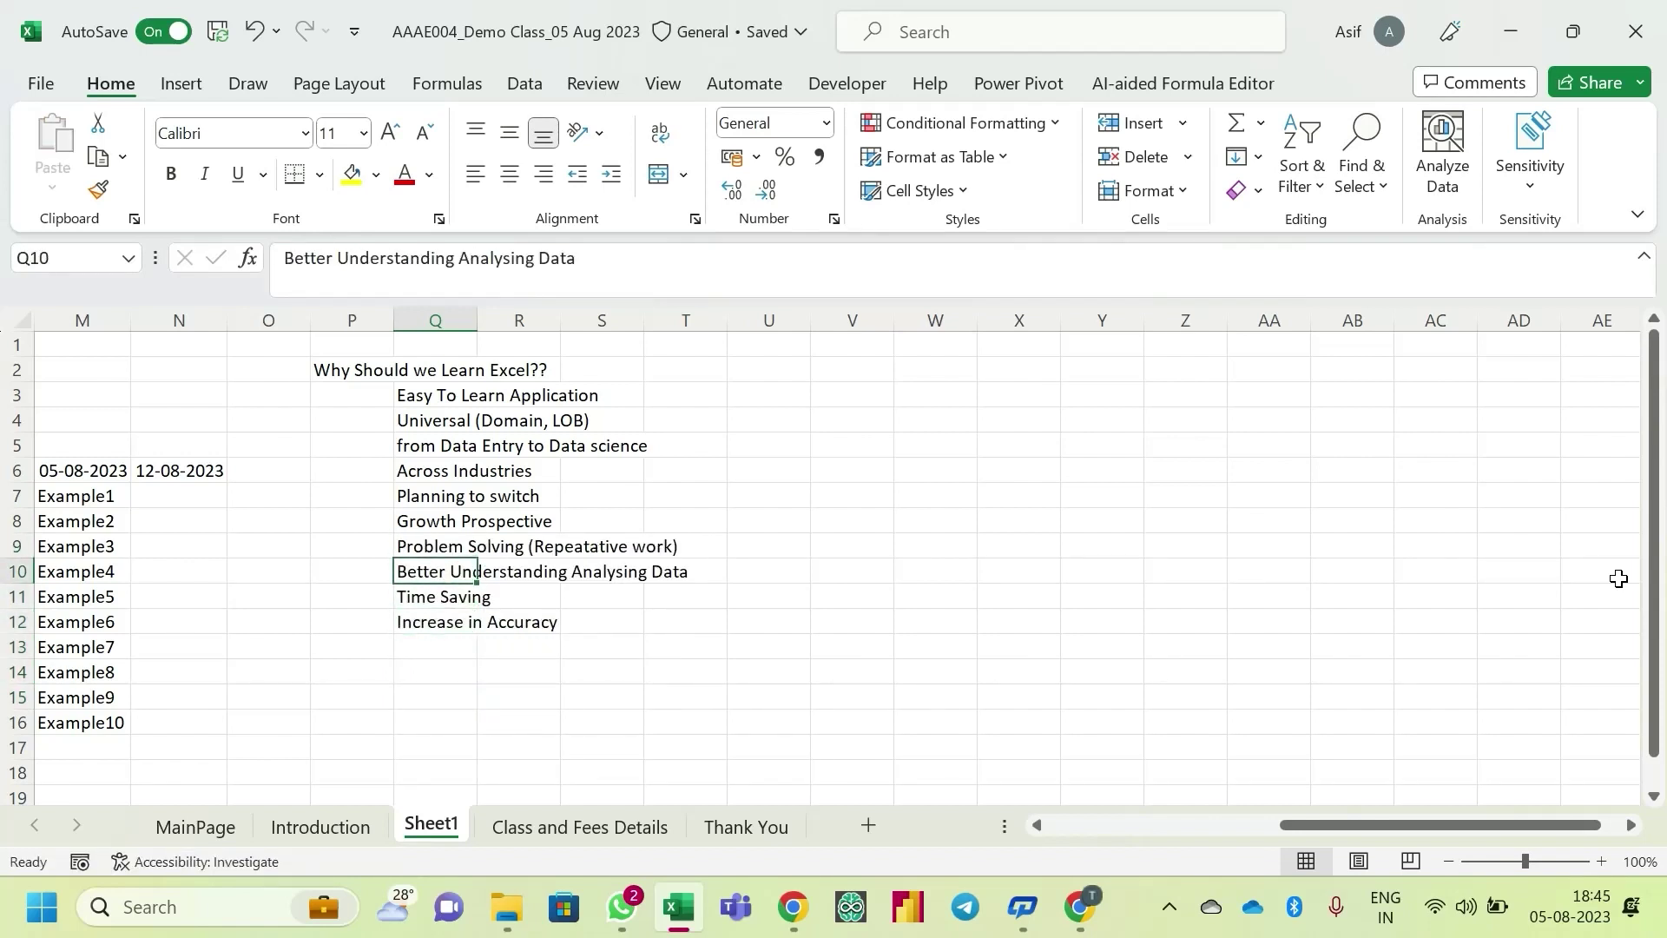
pyautogui.press('Down')
pyautogui.press('Down')
pyautogui.press('Down')
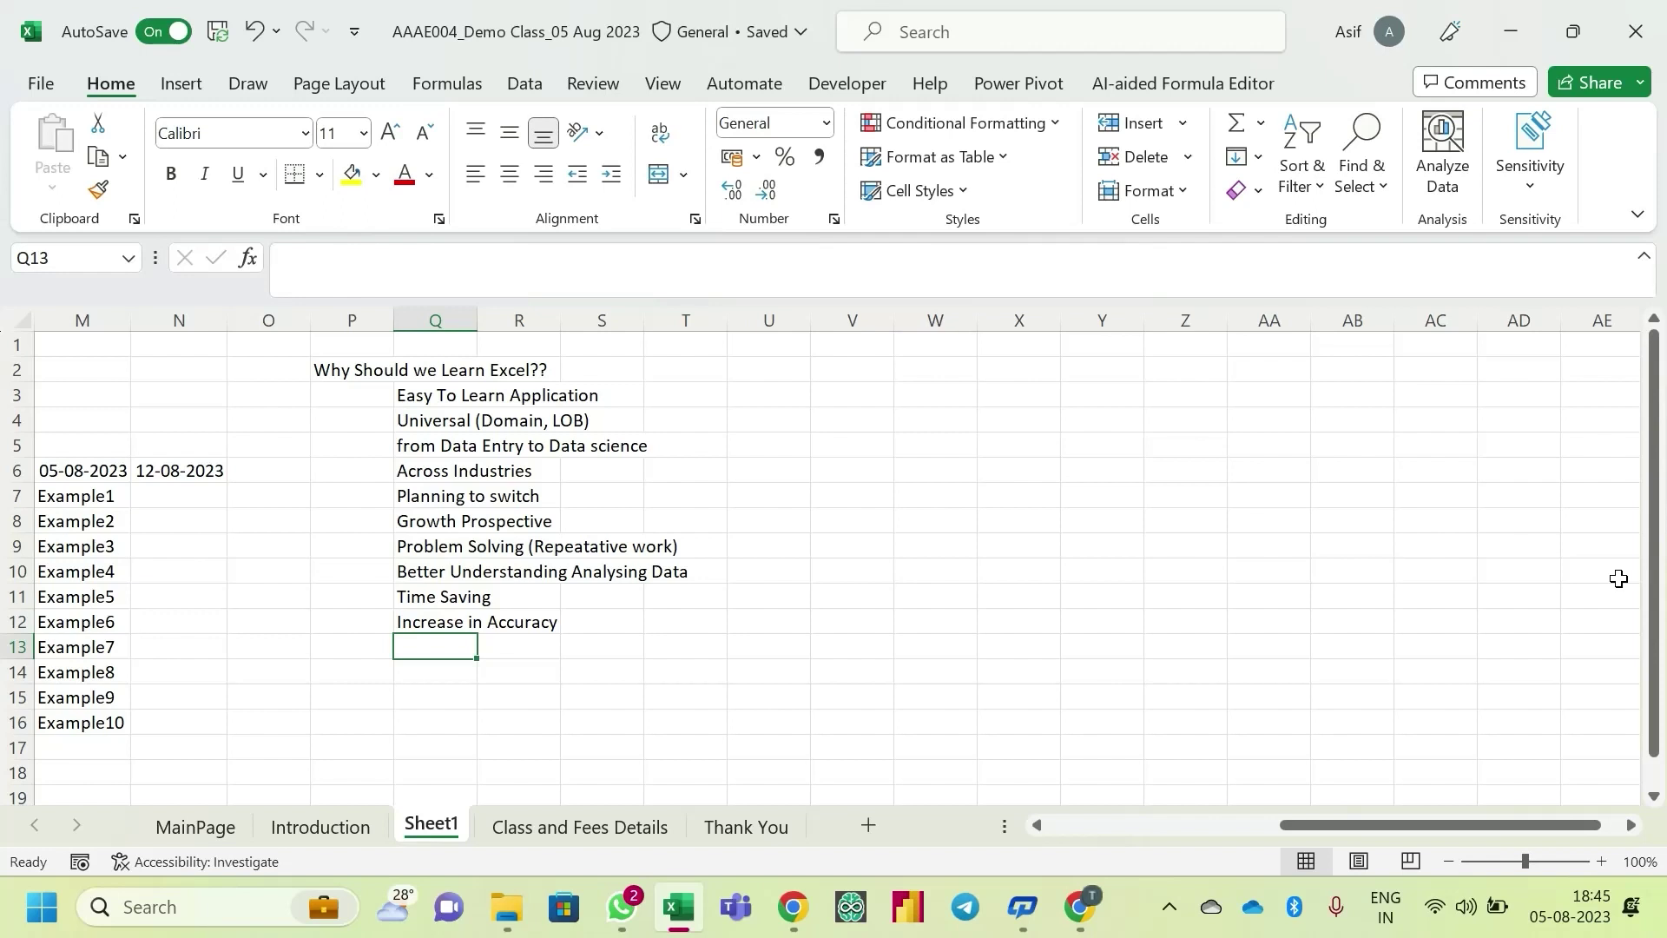
pyautogui.write('More Employ')
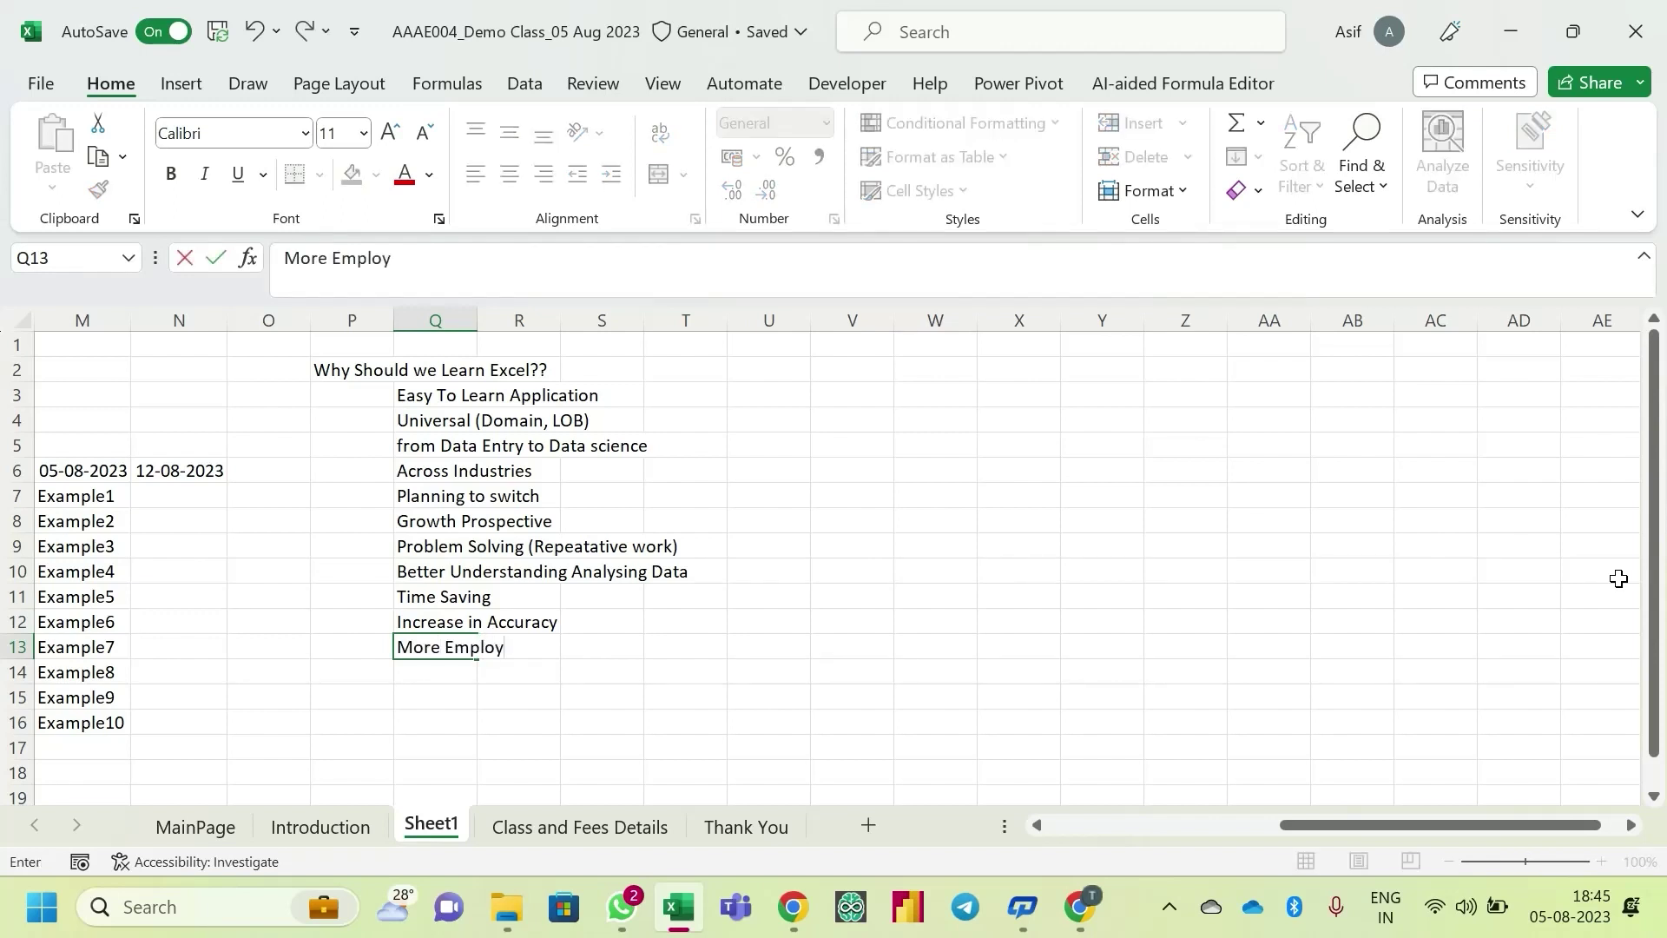
pyautogui.write('able')
pyautogui.press('Return')
pyautogui.press('Up')
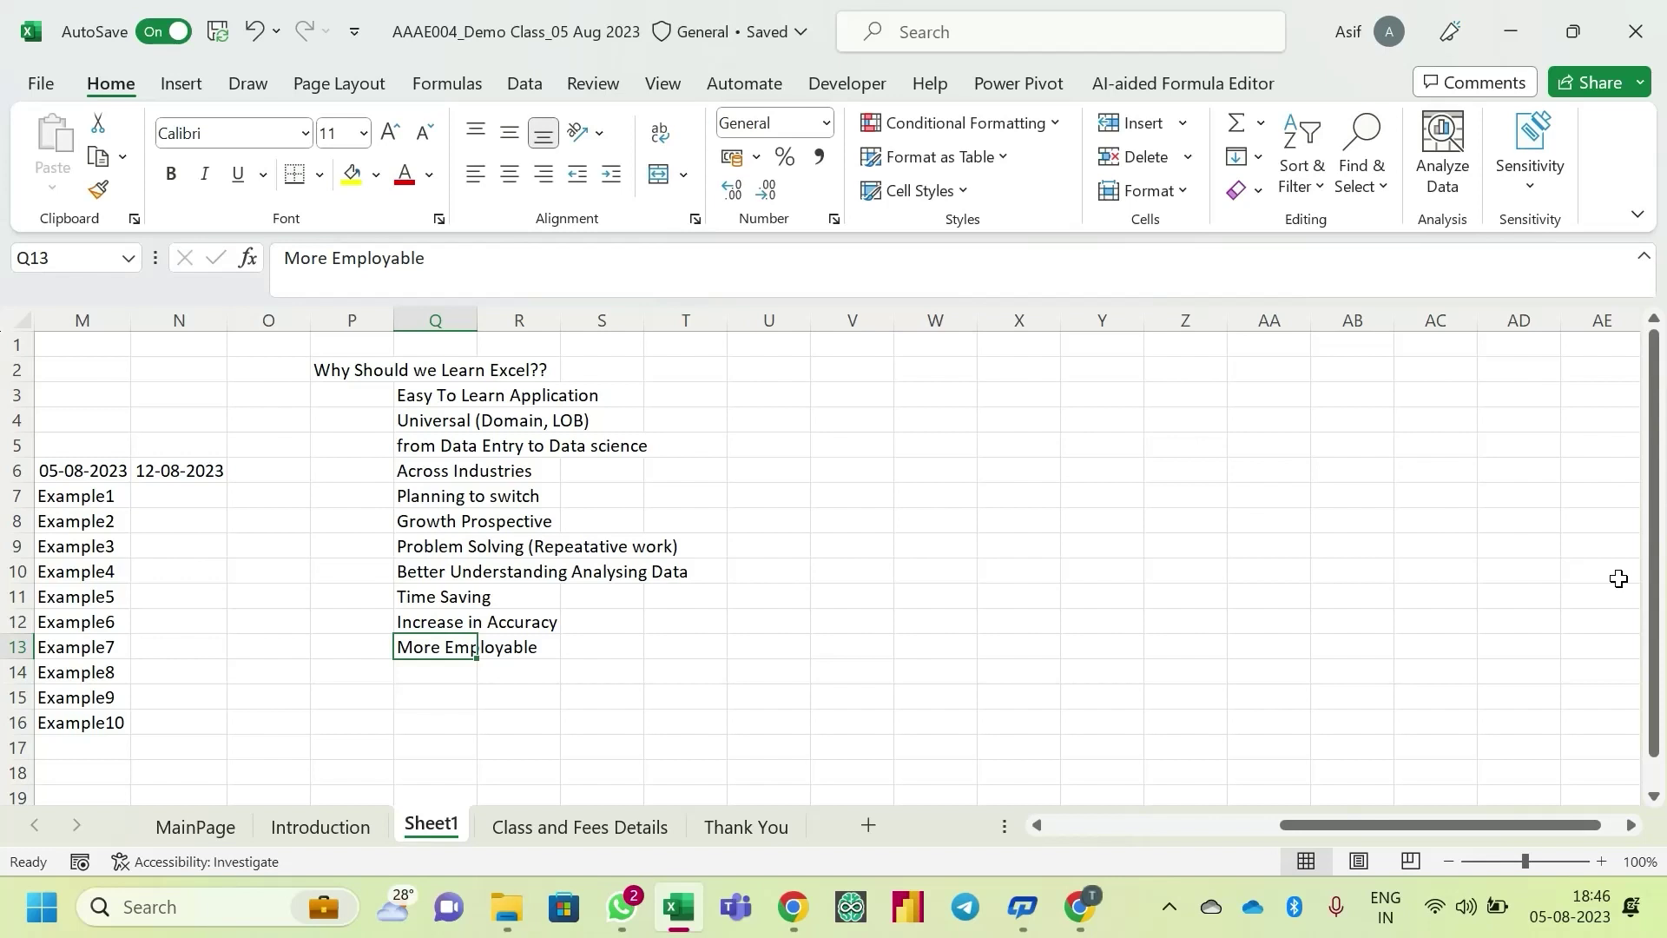
# - Enter "Internal Job Posting" in cell Q14, below "More Employable"
pyautogui.press('Down')
pyautogui.write('Internal Job PO')
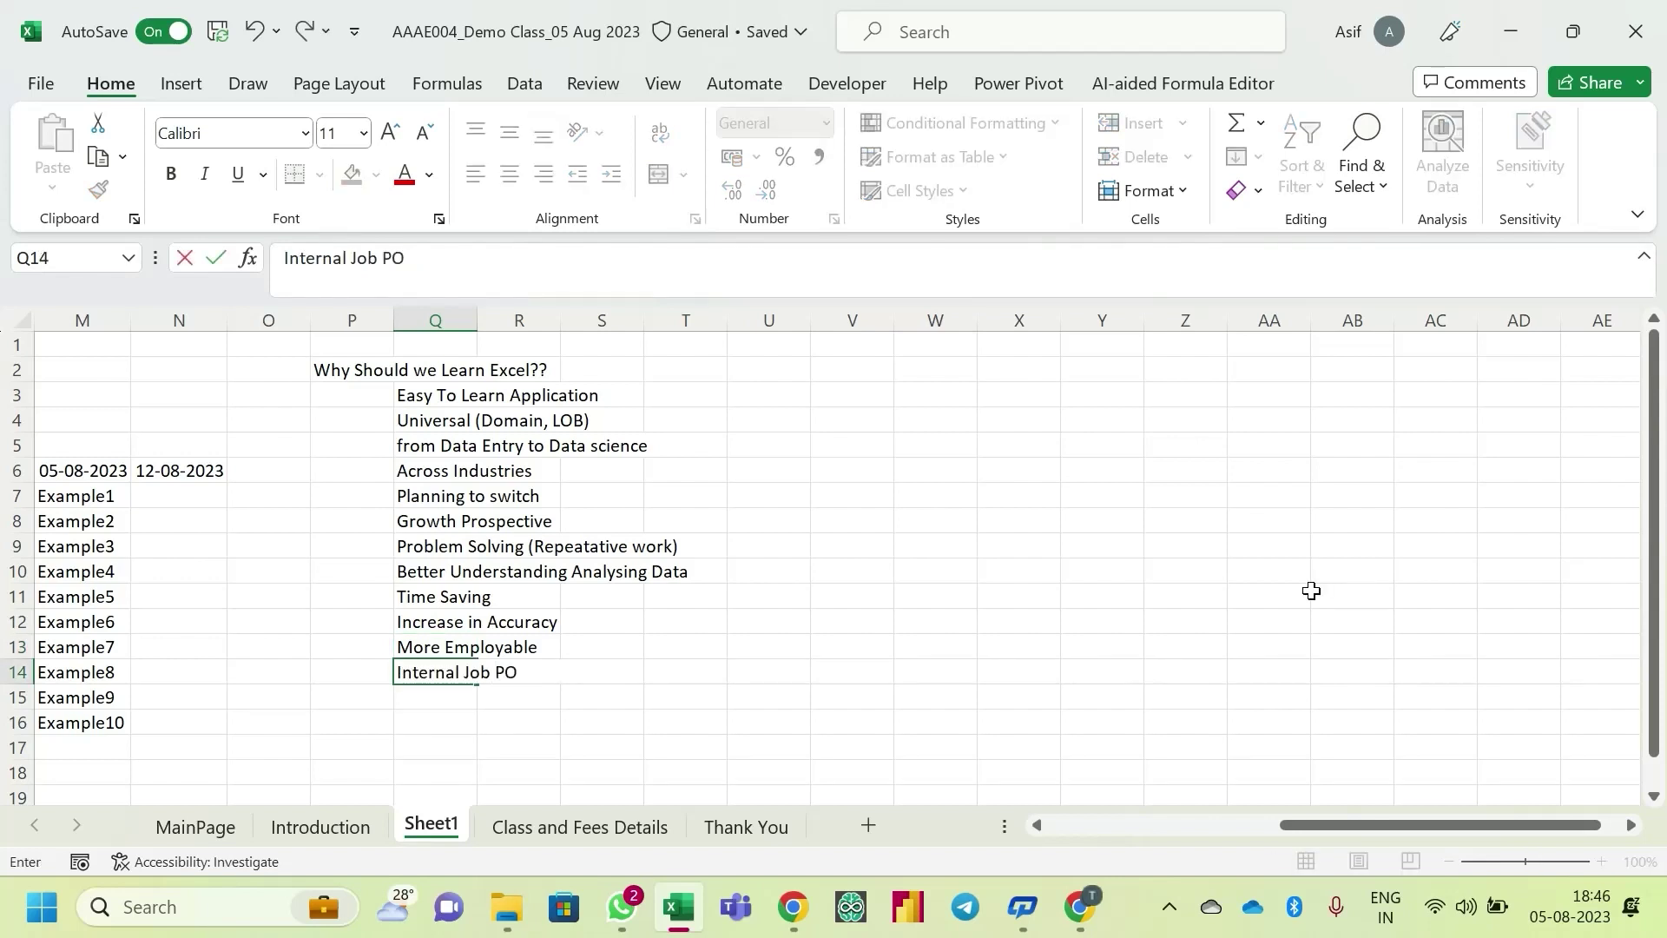
pyautogui.press('BackSpace')
pyautogui.write('osting')
pyautogui.press('Return')
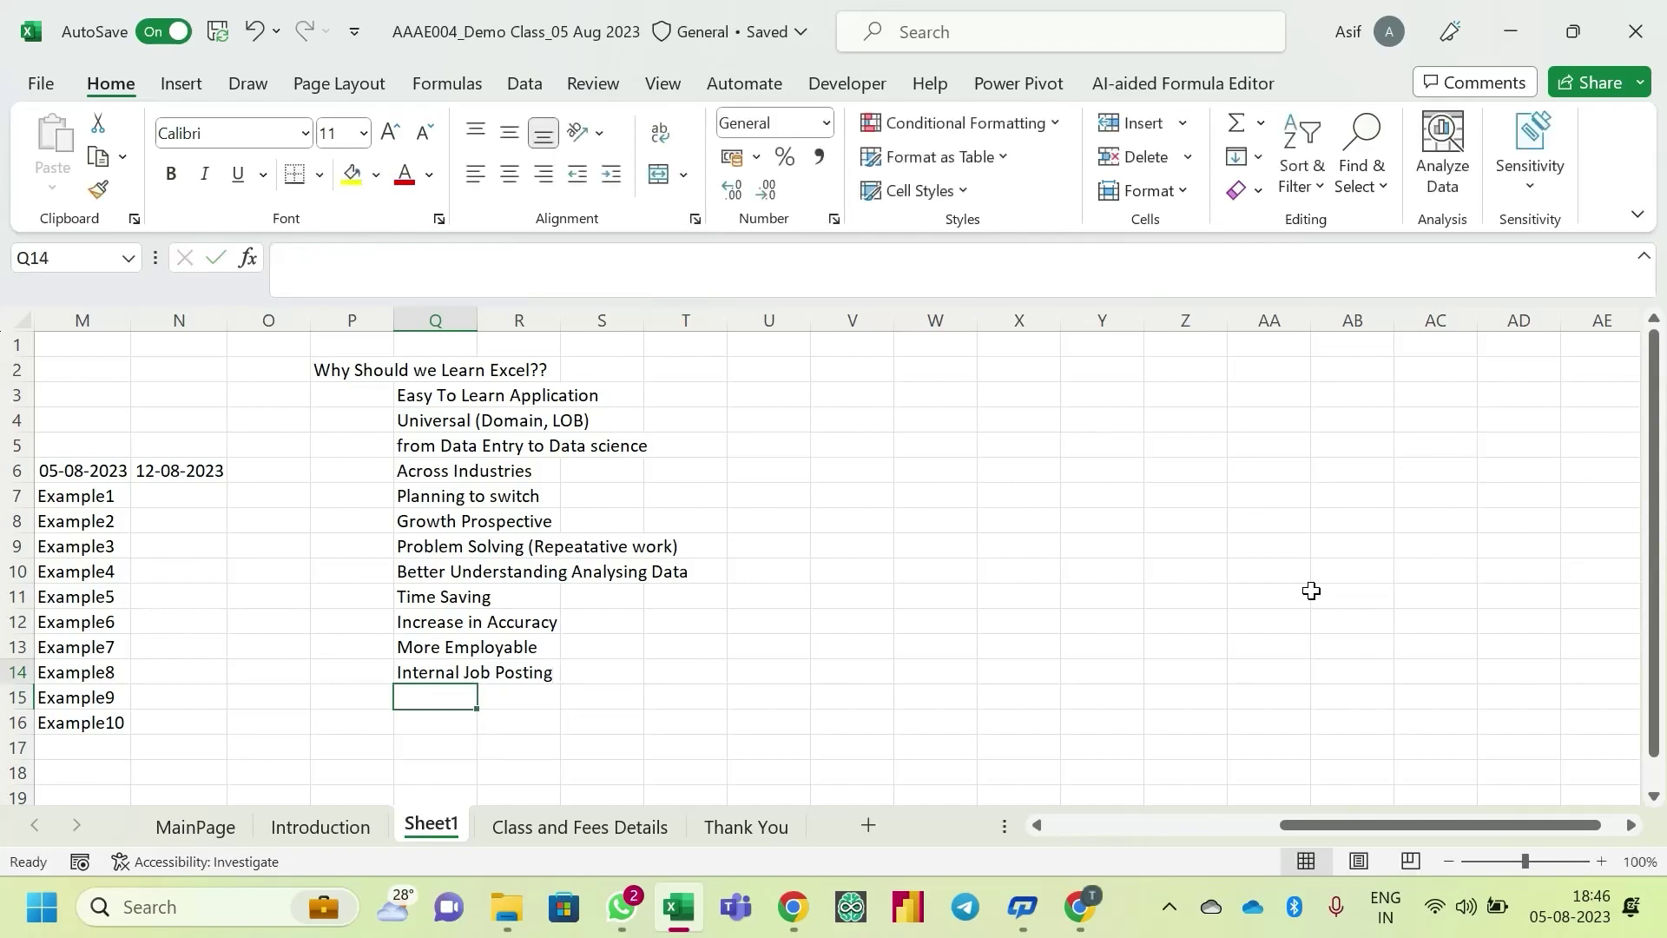
# - Switch to the Google Meet call in Chrome and admit the participant waiting to join
pyautogui.hotkey('alt', 'Tab')
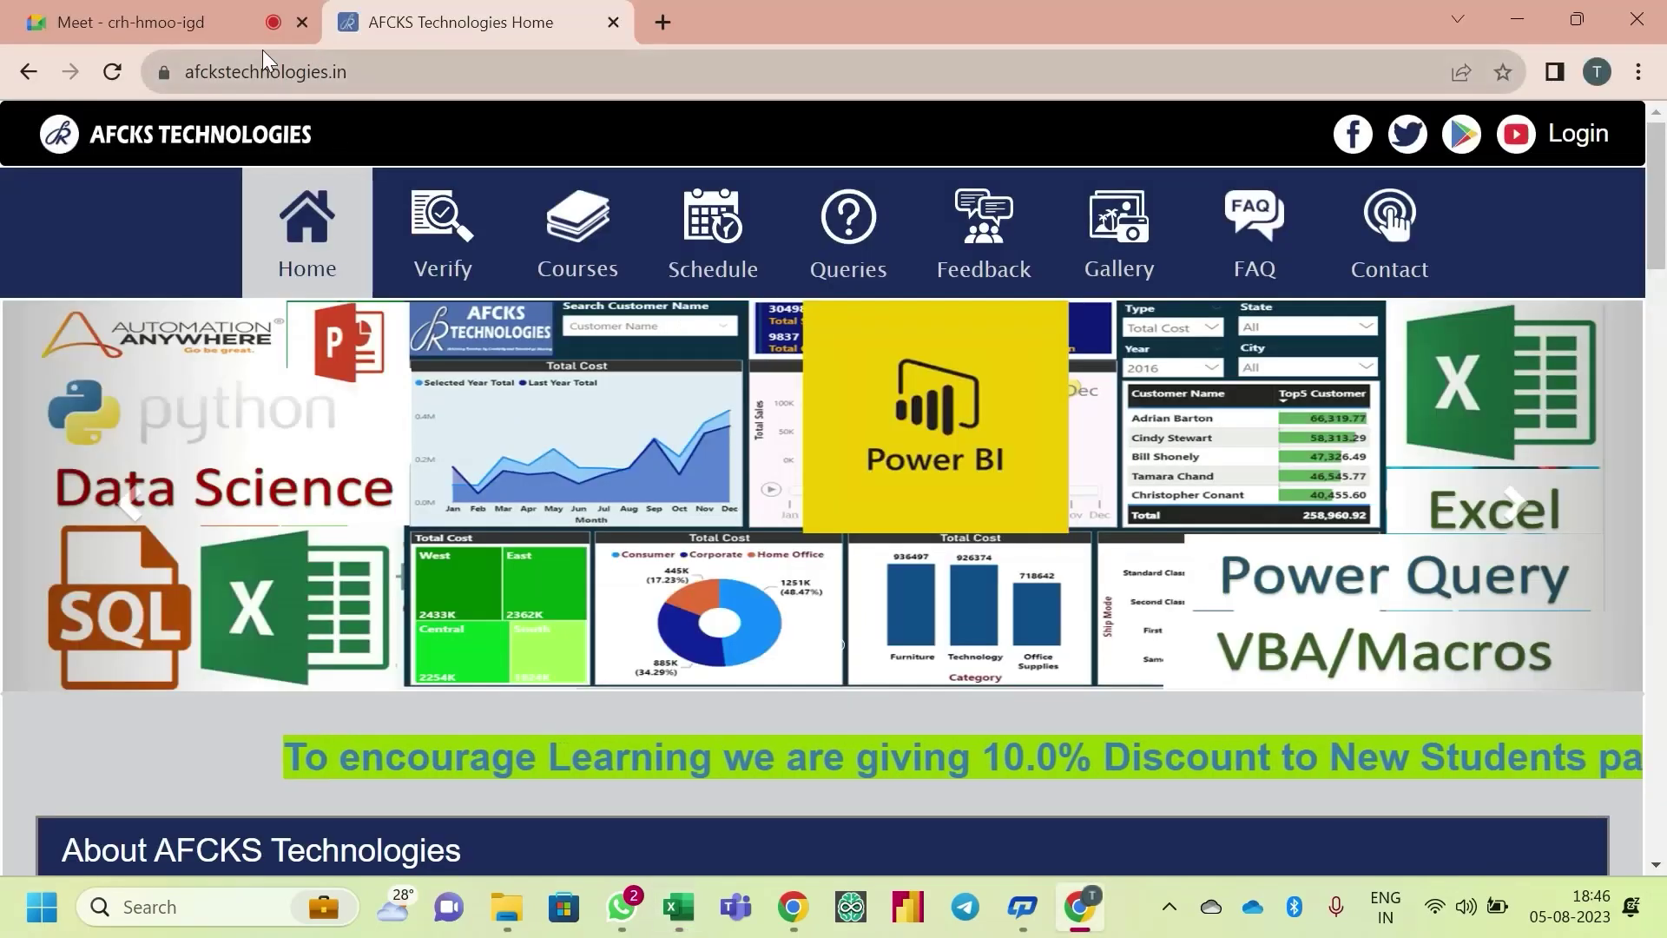
pyautogui.click(217, 26)
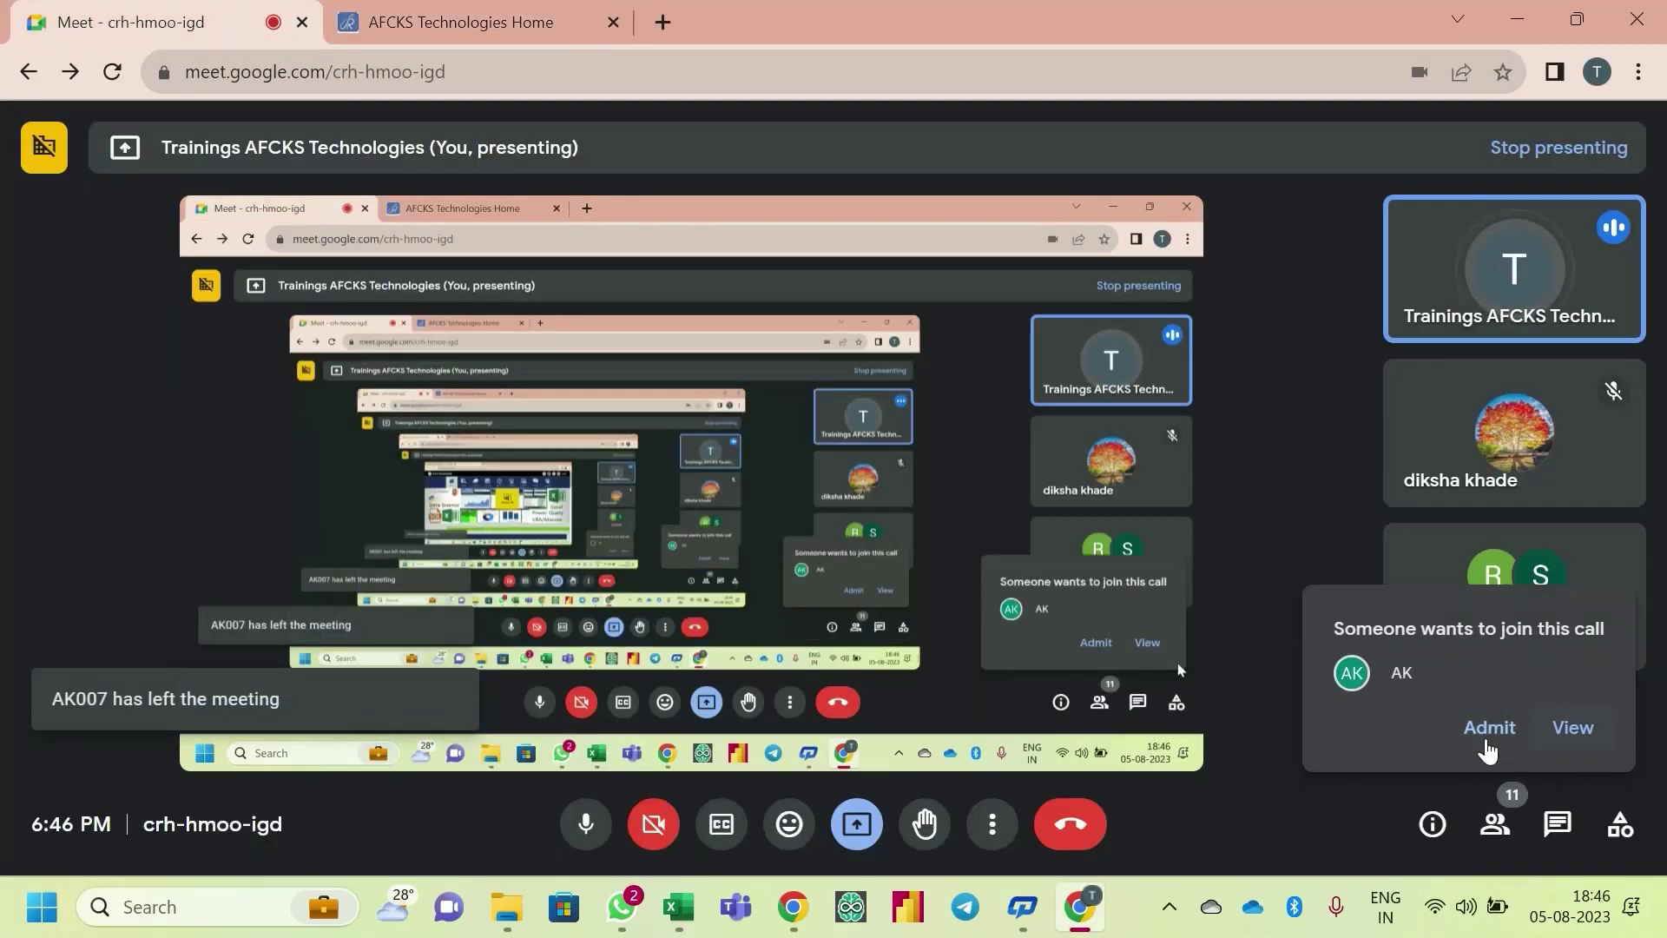
pyautogui.click(1488, 728)
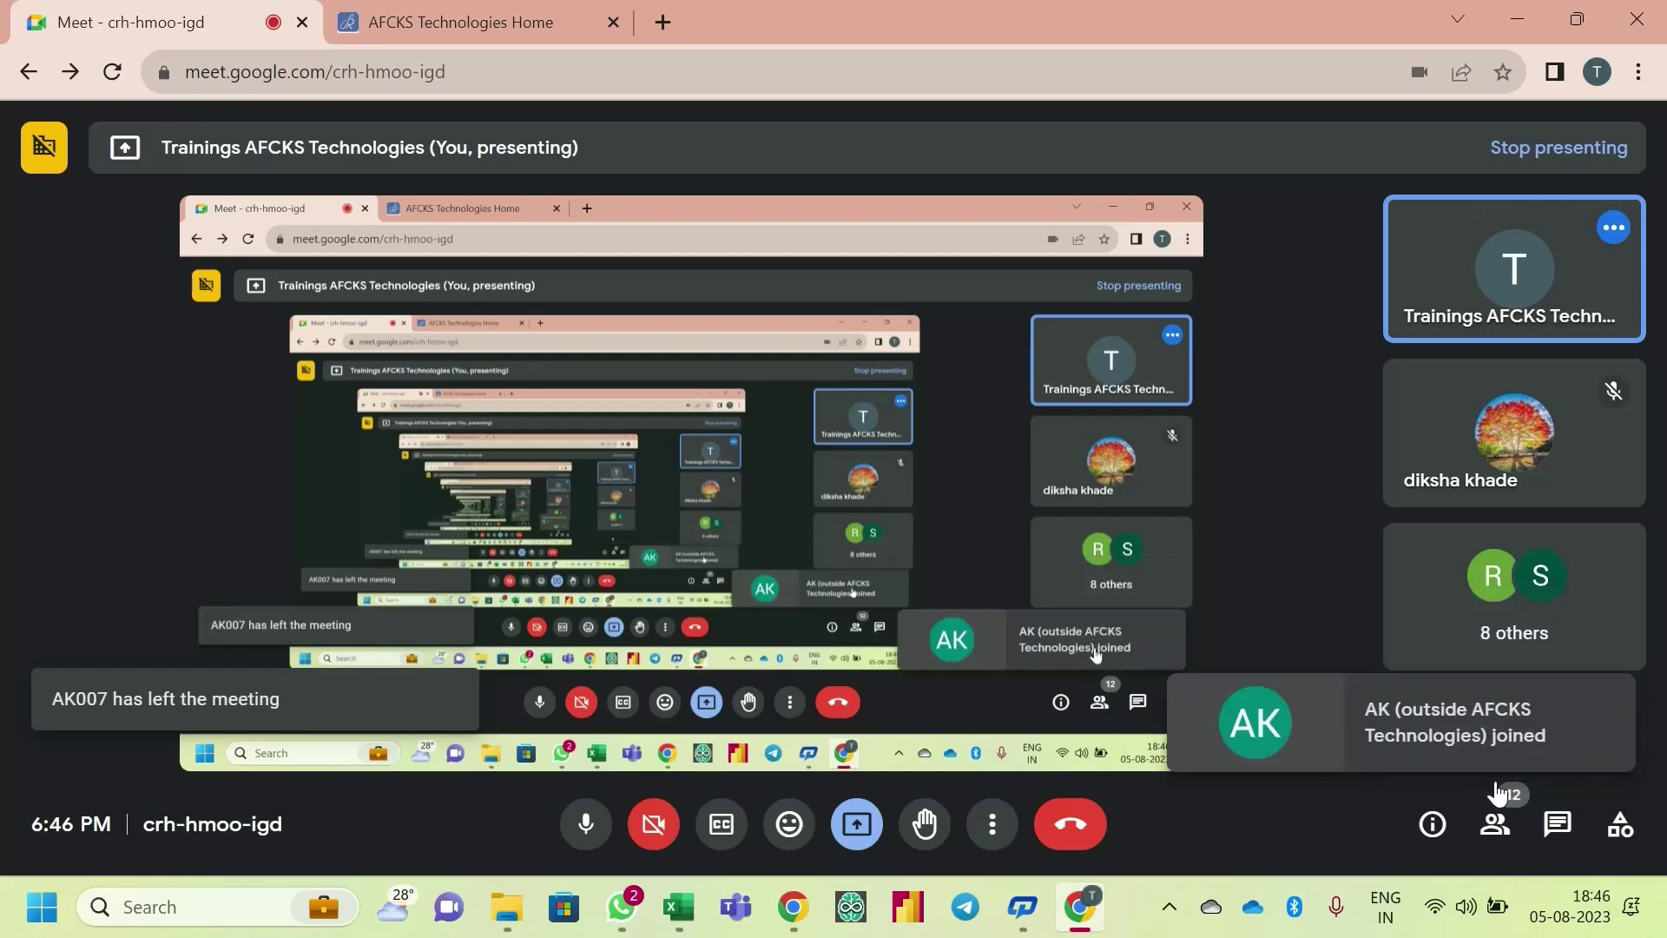
# - Review the list of people in the meeting, close it and return to the Excel workbook
pyautogui.click(1495, 825)
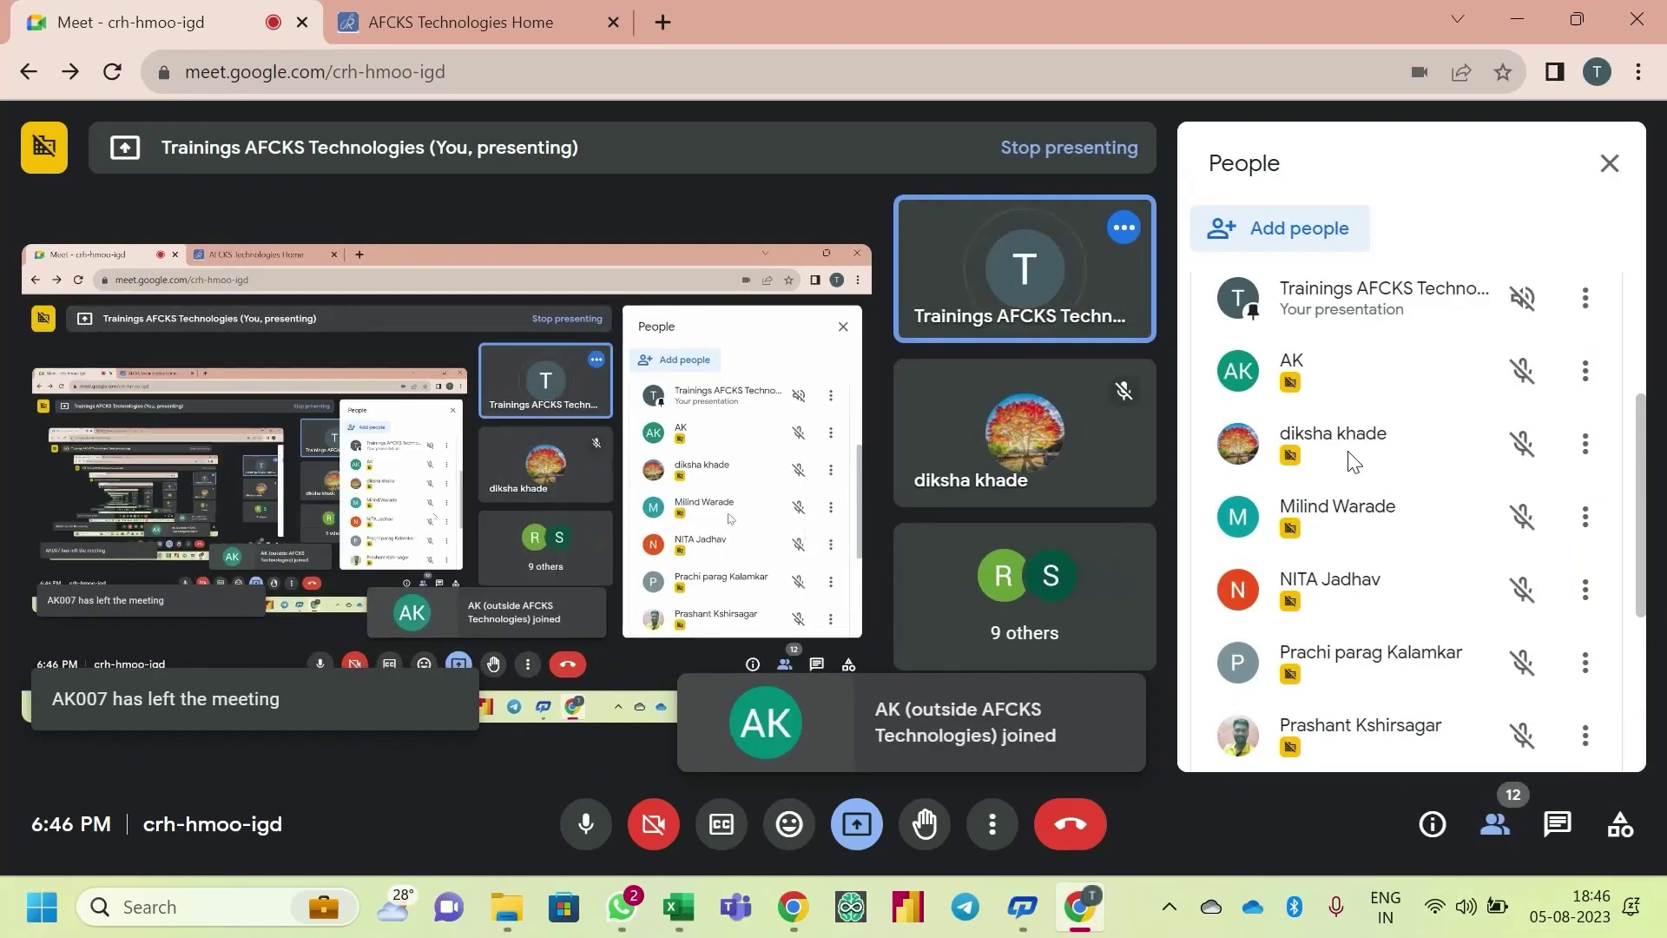
pyautogui.scroll(-5, 1351, 451)
pyautogui.scroll(5, 1353, 462)
pyautogui.click(1610, 164)
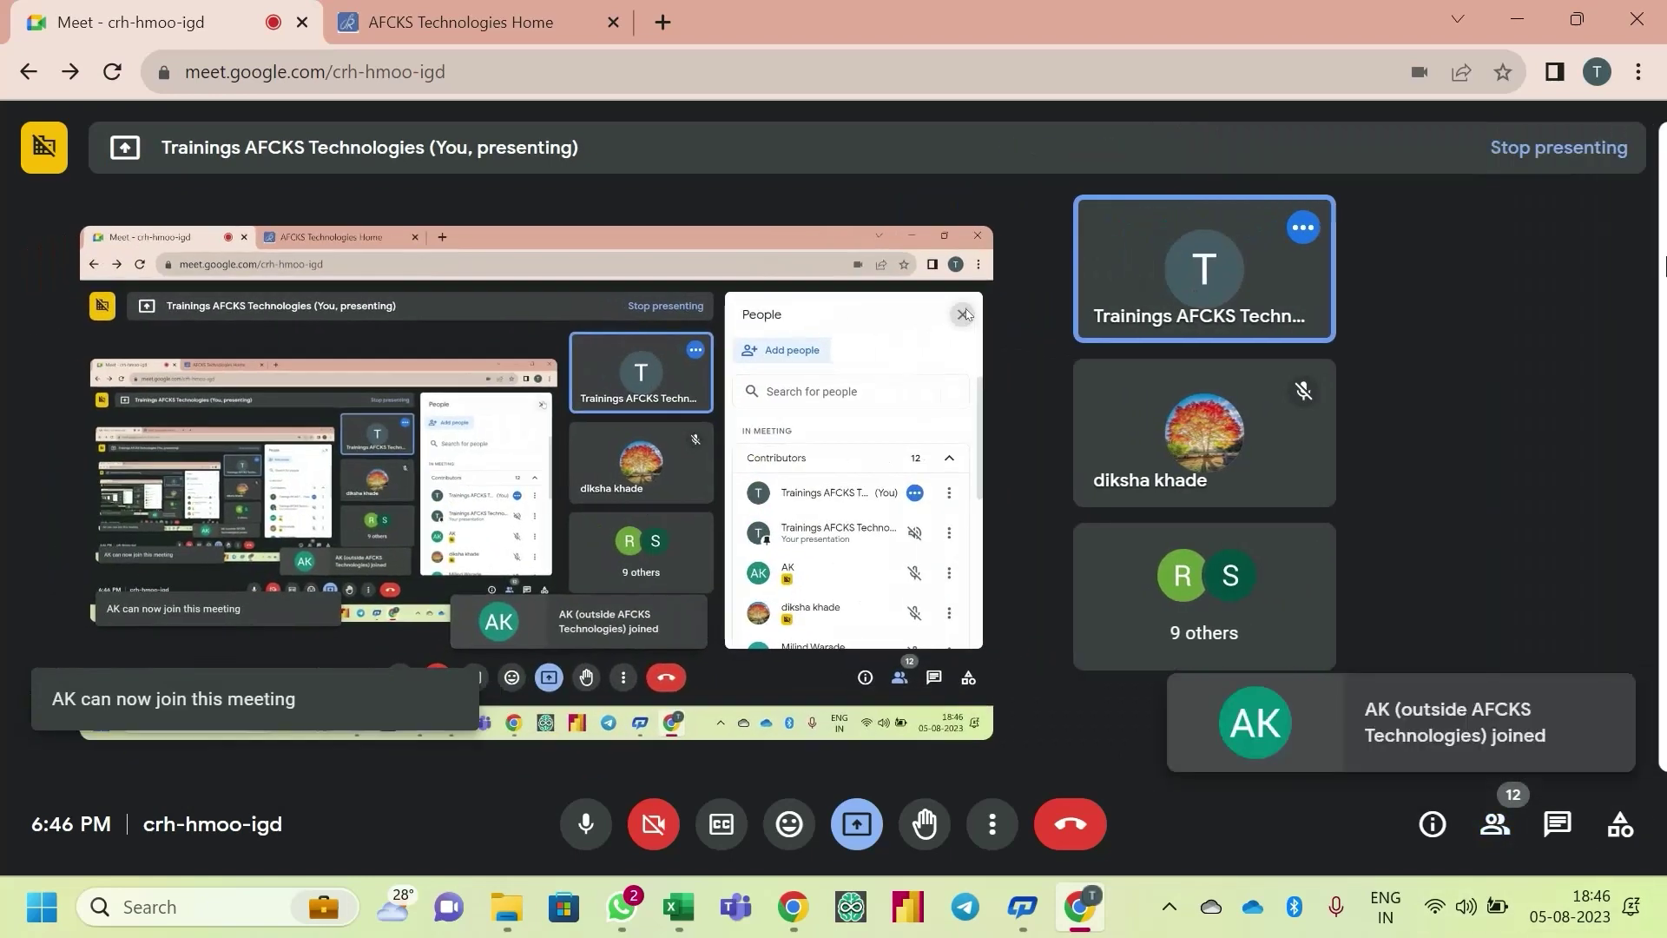
pyautogui.hotkey('alt', 'Tab')
pyautogui.click(447, 695)
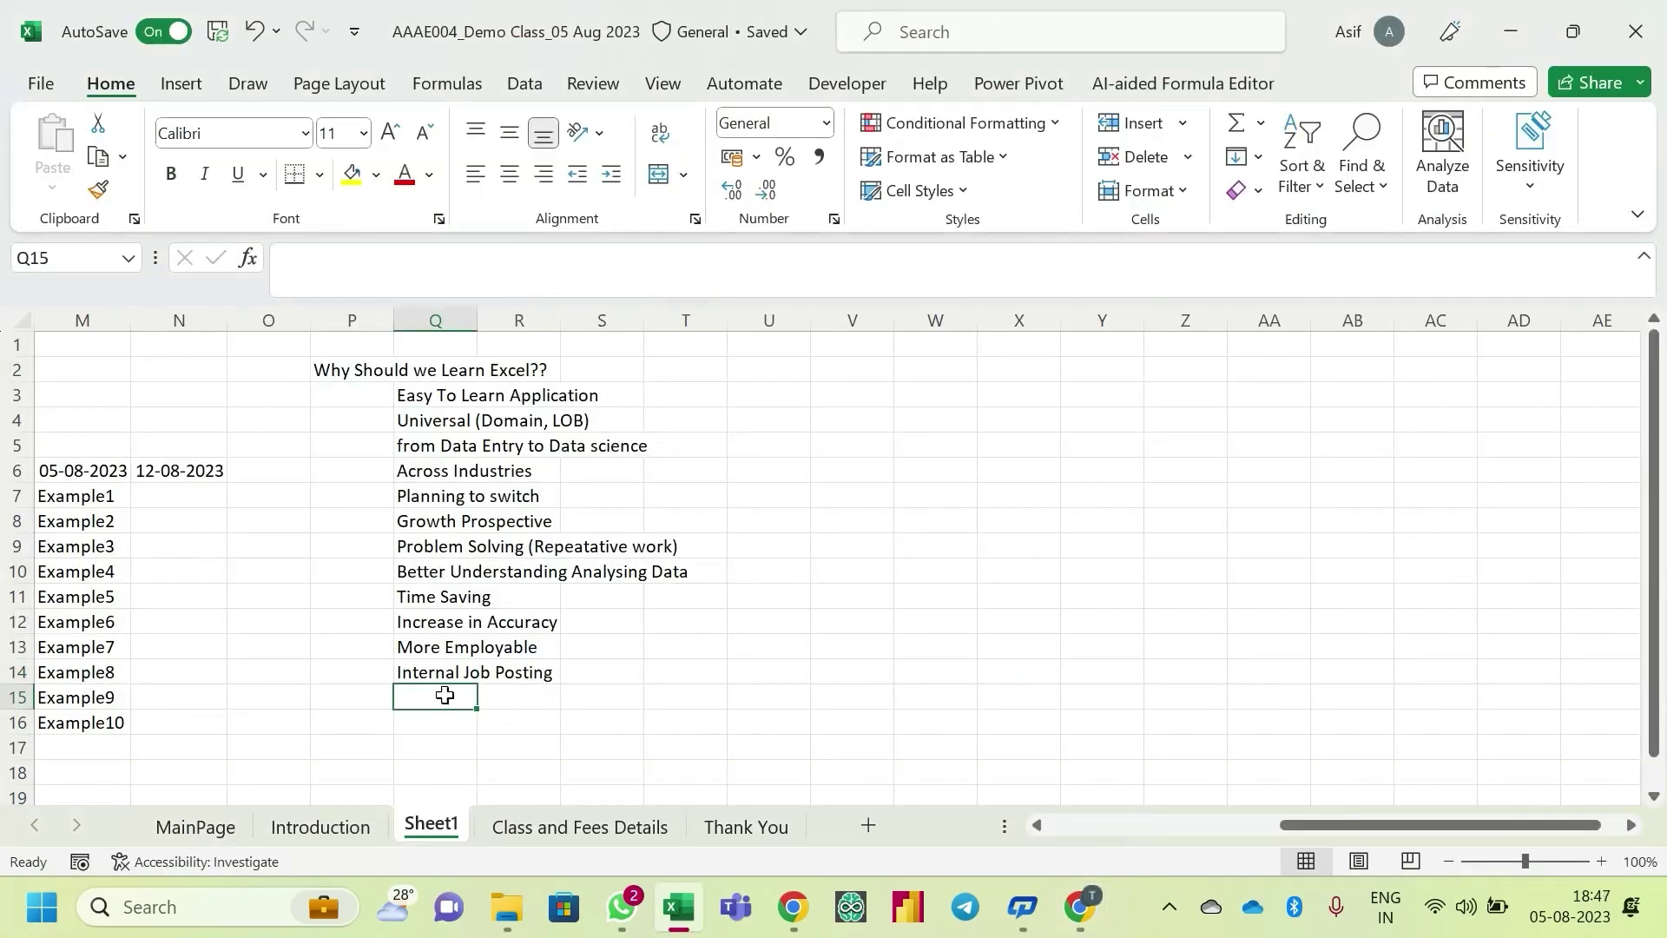
pyautogui.click(516, 378)
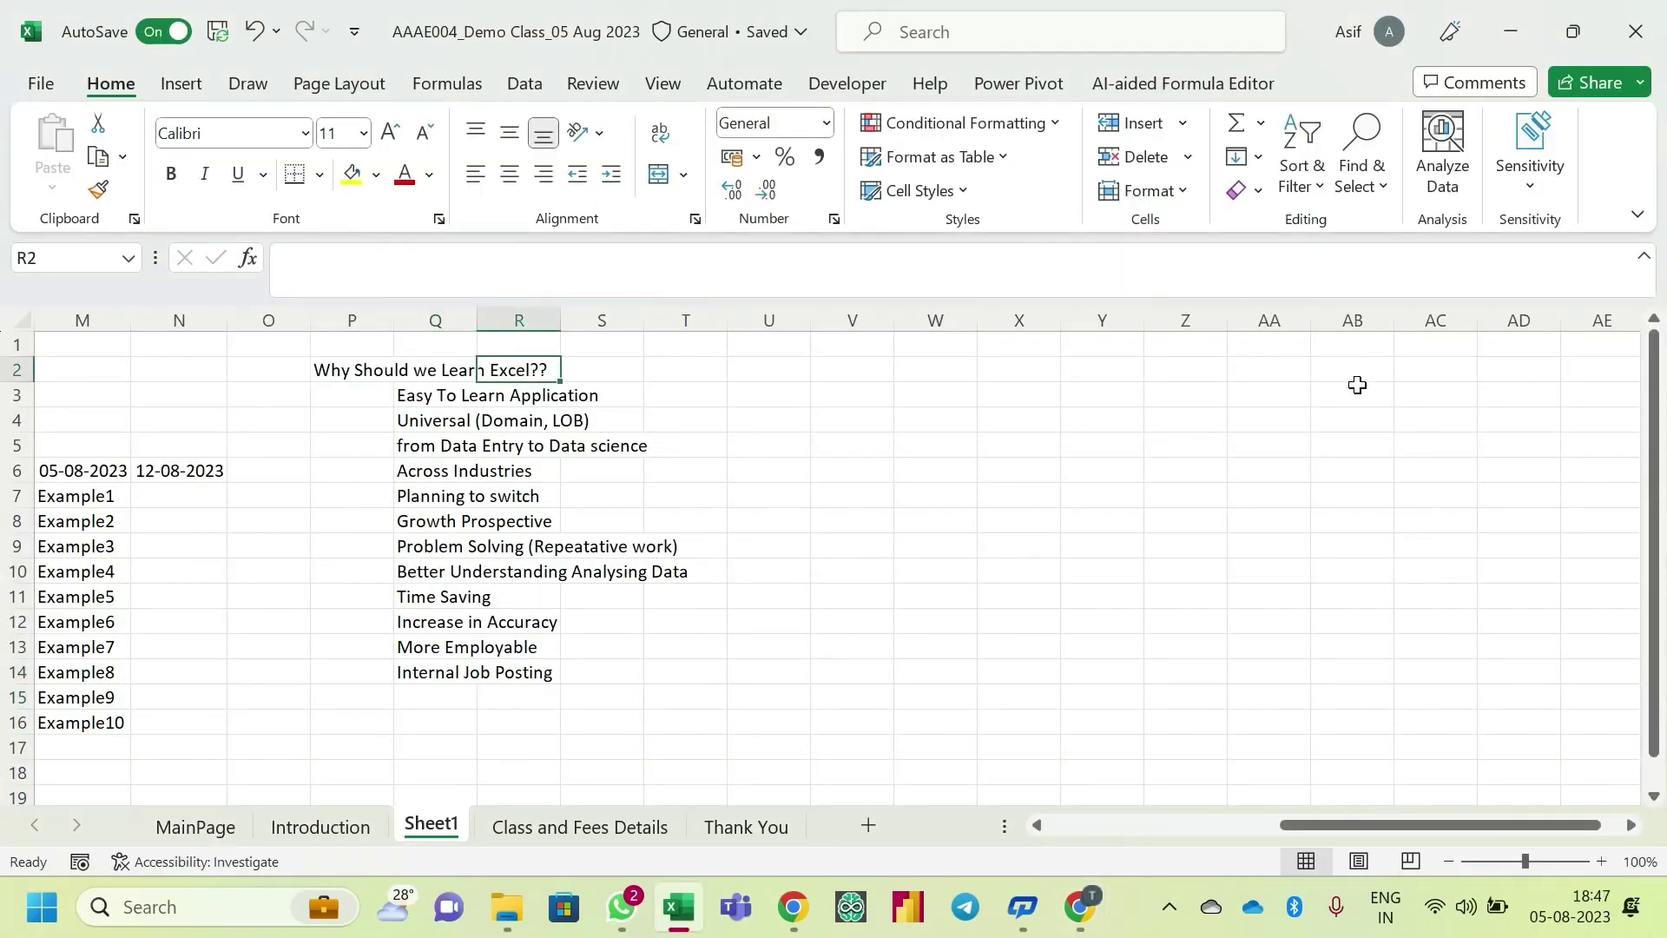
pyautogui.press('Left')
pyautogui.press('Left')
pyautogui.press('Left')
pyautogui.press('Right')
pyautogui.press('Right')
pyautogui.press('Right')
pyautogui.press('Right')
pyautogui.press('Right')
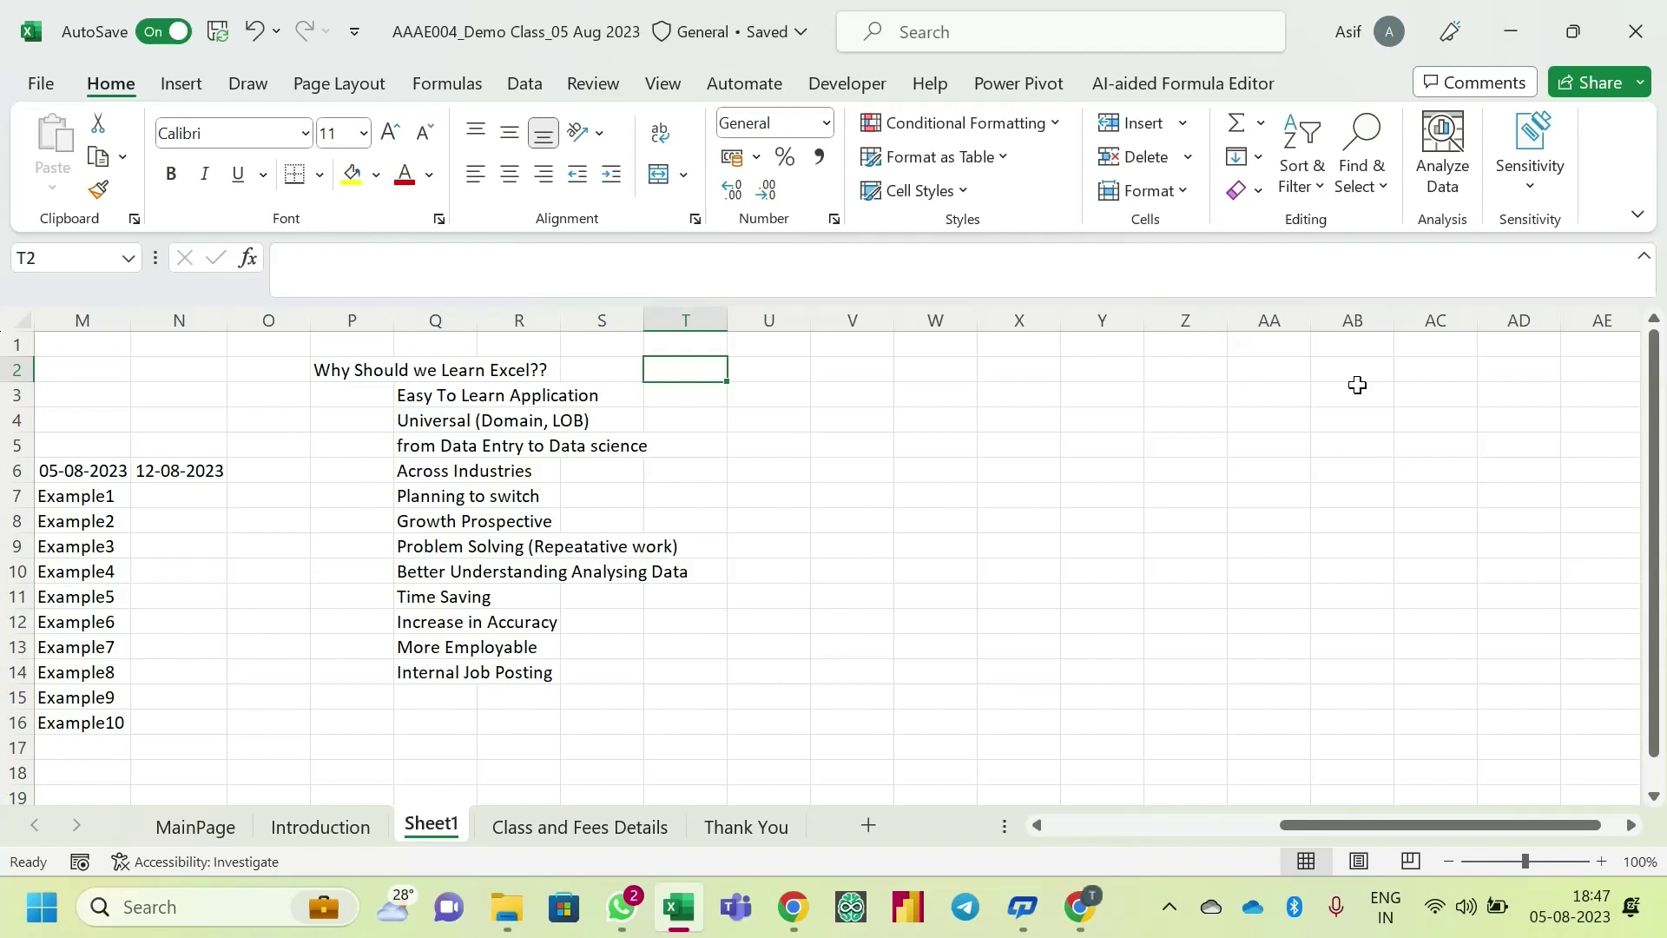
# - Move the reasons in Q4:Q14 down one row, leaving Q4 blank below "Easy To Learn Application"
pyautogui.click(432, 426)
pyautogui.hotkey('ctrl', 'shift', 'Down')
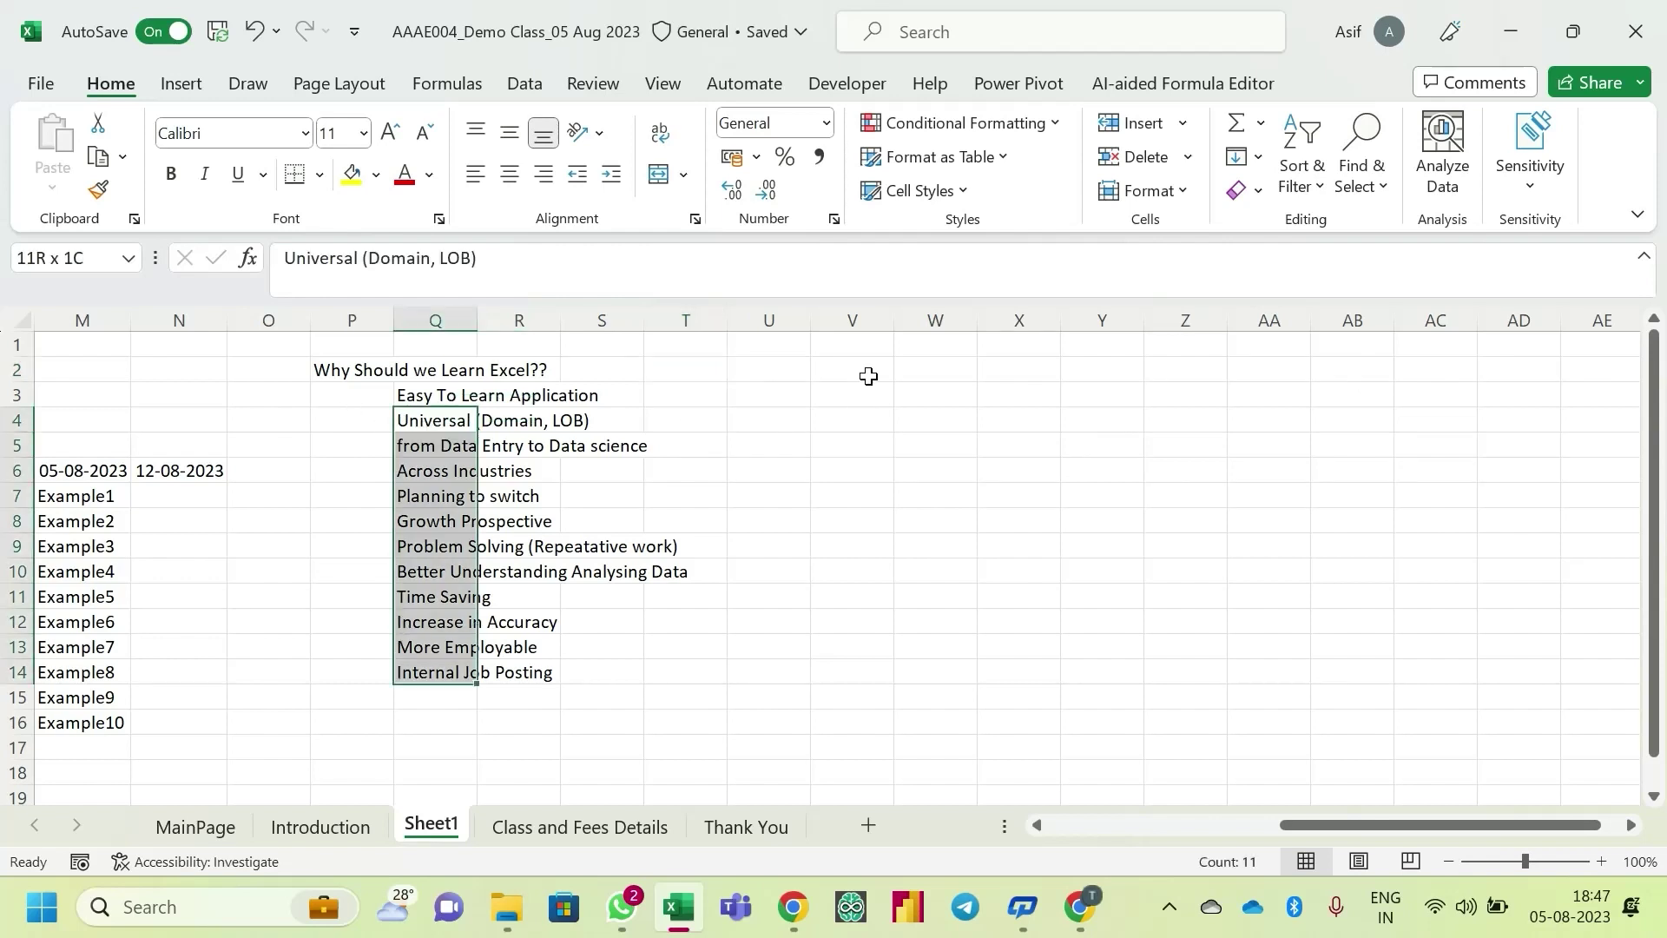
pyautogui.hotkey('ctrl', 'x')
pyautogui.press('Down')
pyautogui.press('Return')
pyautogui.press('Up')
pyautogui.press('Up')
pyautogui.press('Down')
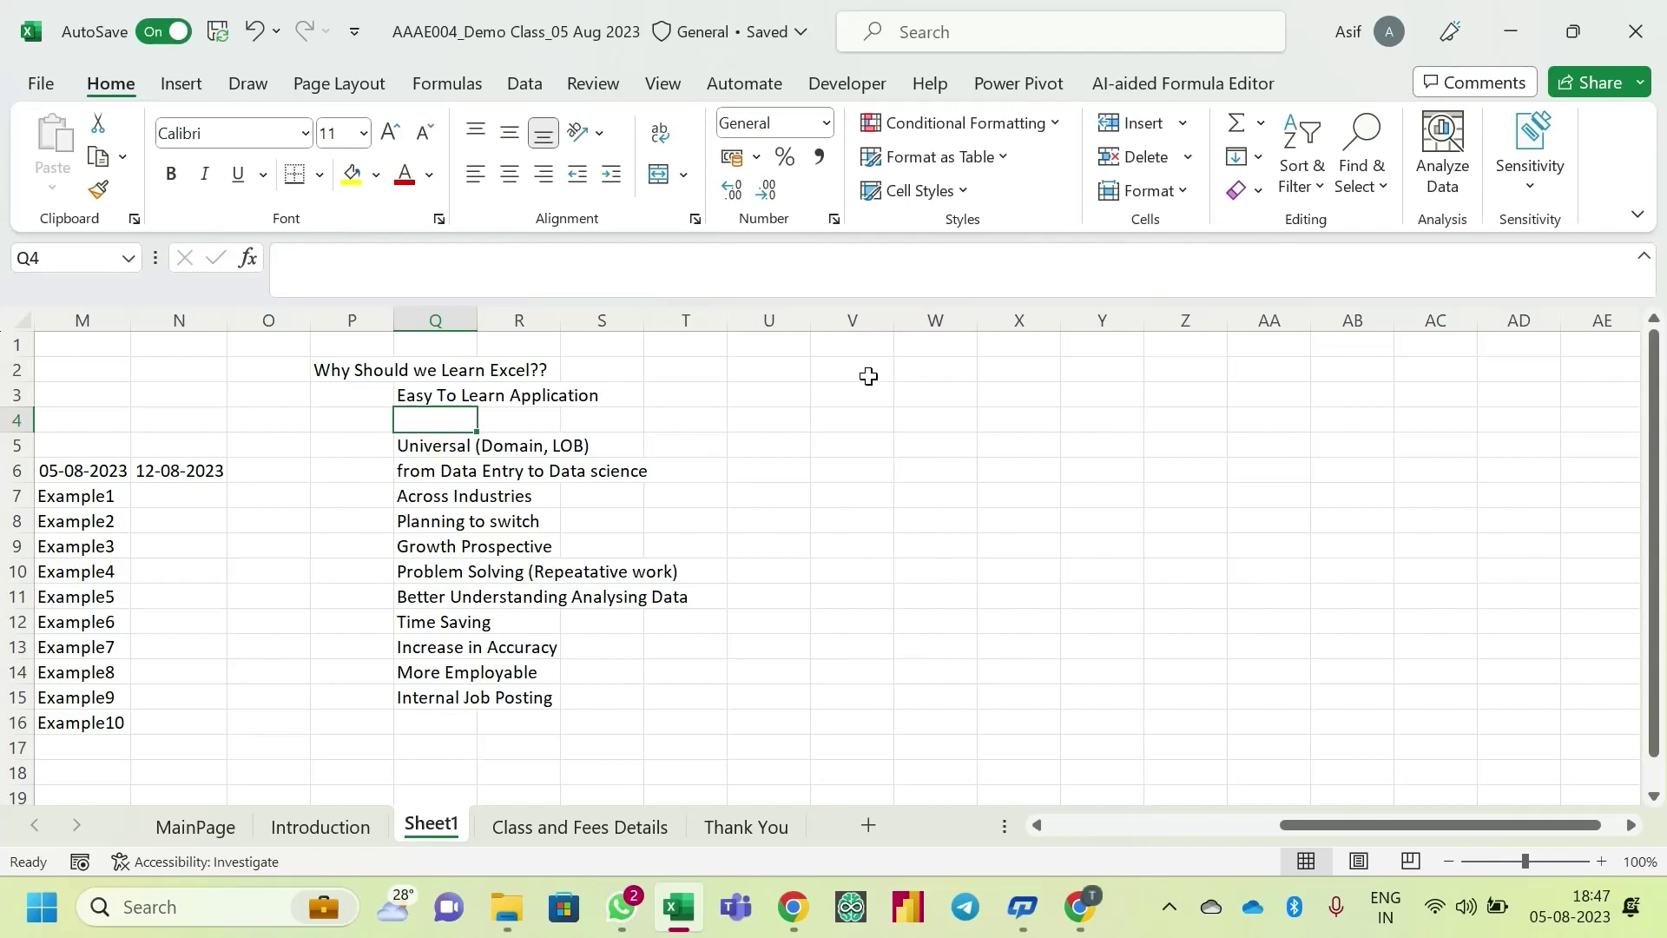
# - Enter "Supports Windows, MAC, Android" in the blank cell Q4
pyautogui.write('Suppo')
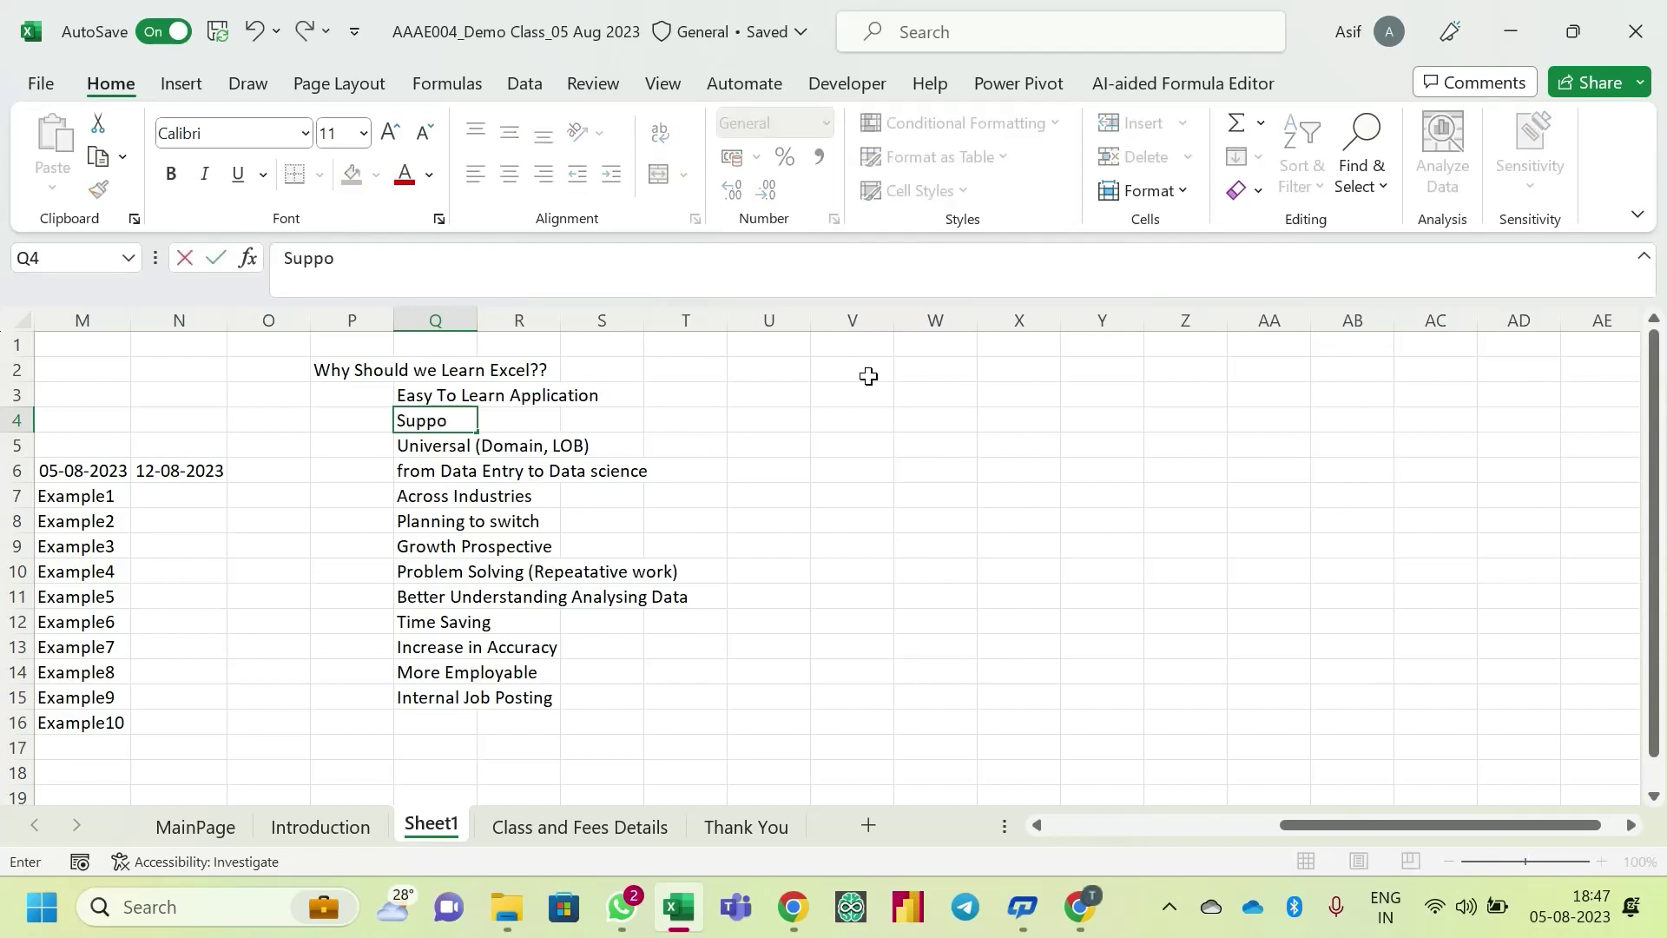
pyautogui.write('rts')
pyautogui.write('Wi')
pyautogui.write('dows, MAC')
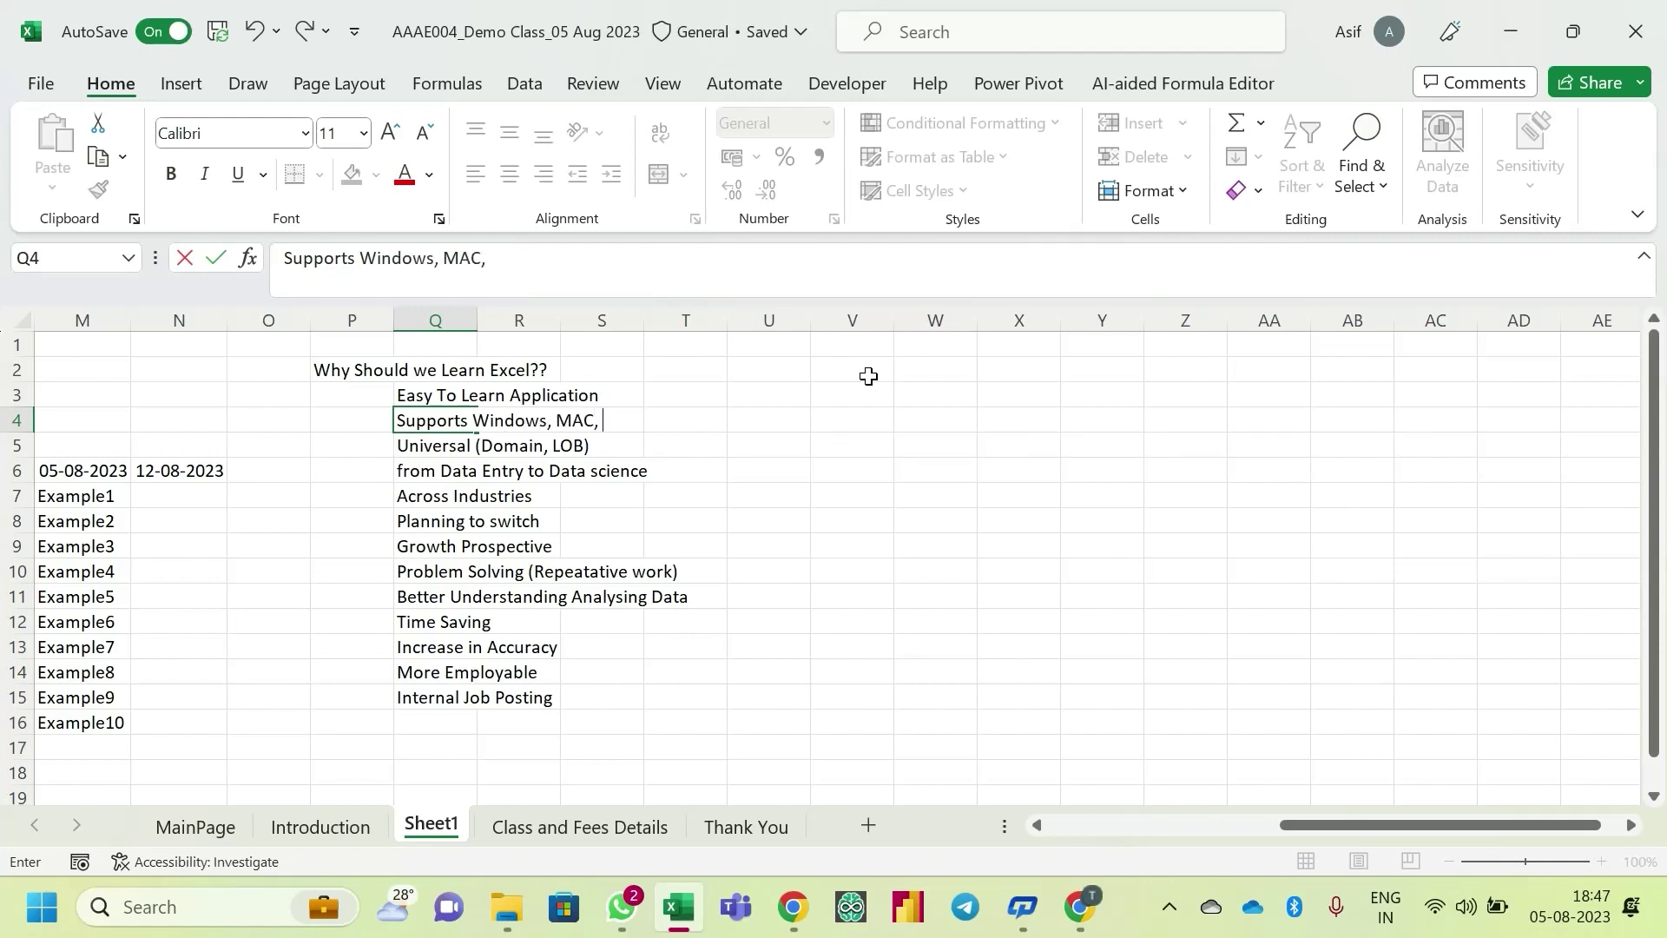
pyautogui.write(', Android')
pyautogui.press('BackSpace')
pyautogui.press('BackSpace')
pyautogui.press('BackSpace')
pyautogui.press('BackSpace')
pyautogui.write('rio')
pyautogui.press('BackSpace')
pyautogui.press('BackSpace')
pyautogui.write('oid')
pyautogui.press('Return')
pyautogui.press('Up')
pyautogui.press('Up')
pyautogui.press('Up')
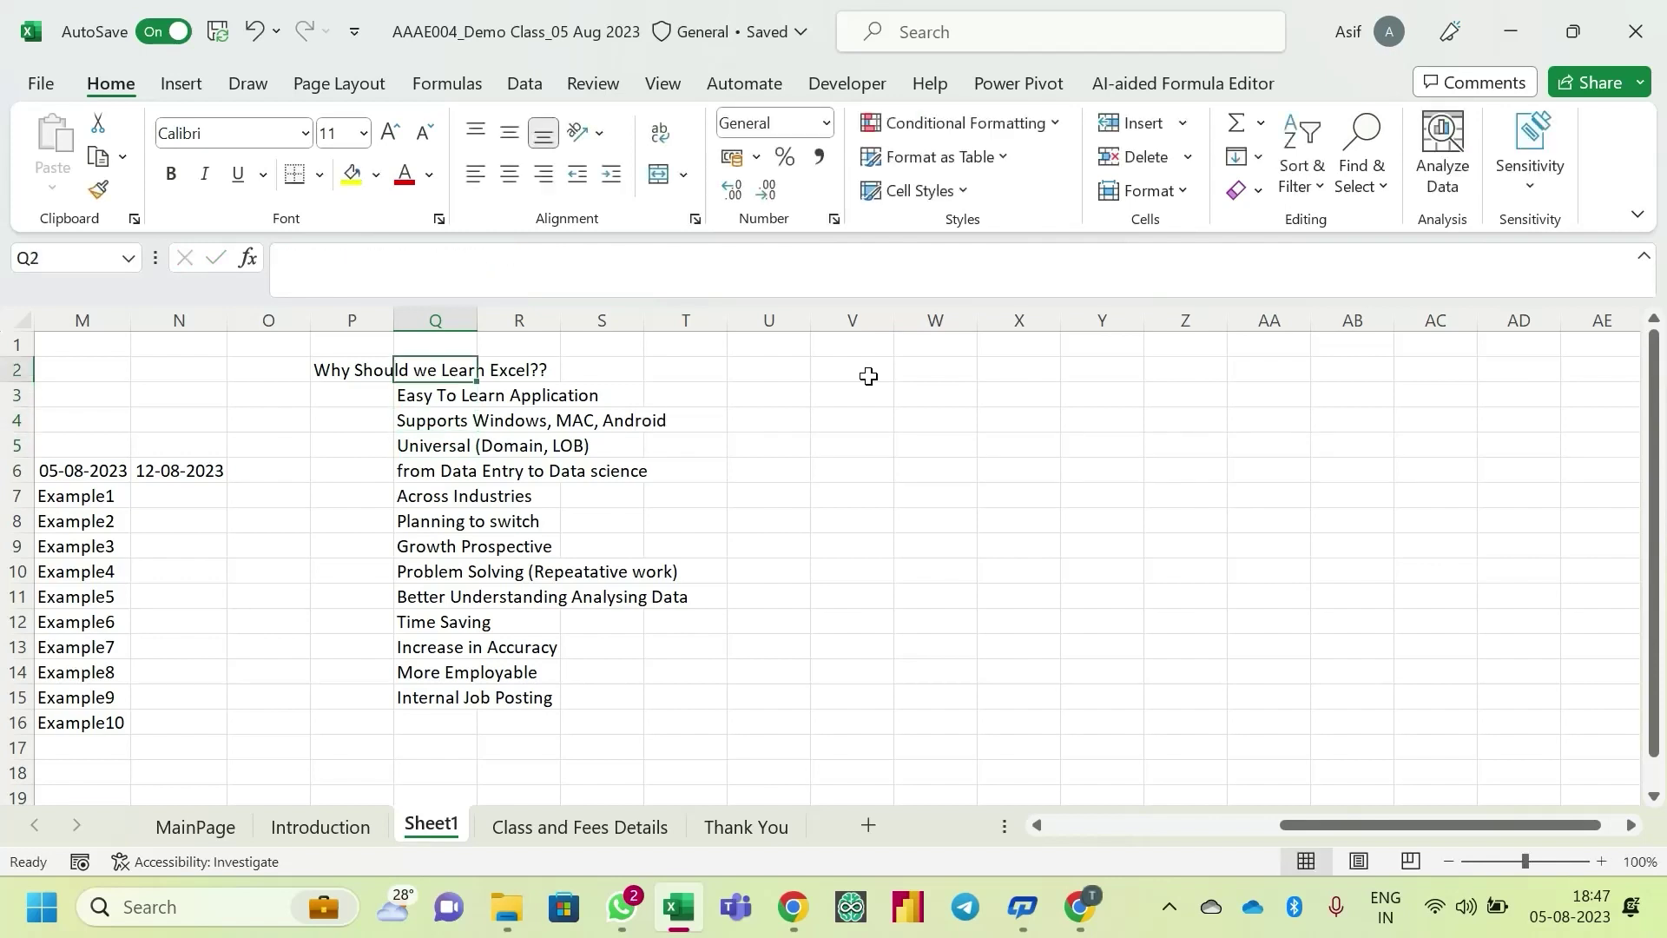
pyautogui.press('Down')
pyautogui.press('Down')
pyautogui.press('Down')
pyautogui.hotkey('ctrl', 'Down')
pyautogui.hotkey('ctrl', 'Up')
pyautogui.press('Down')
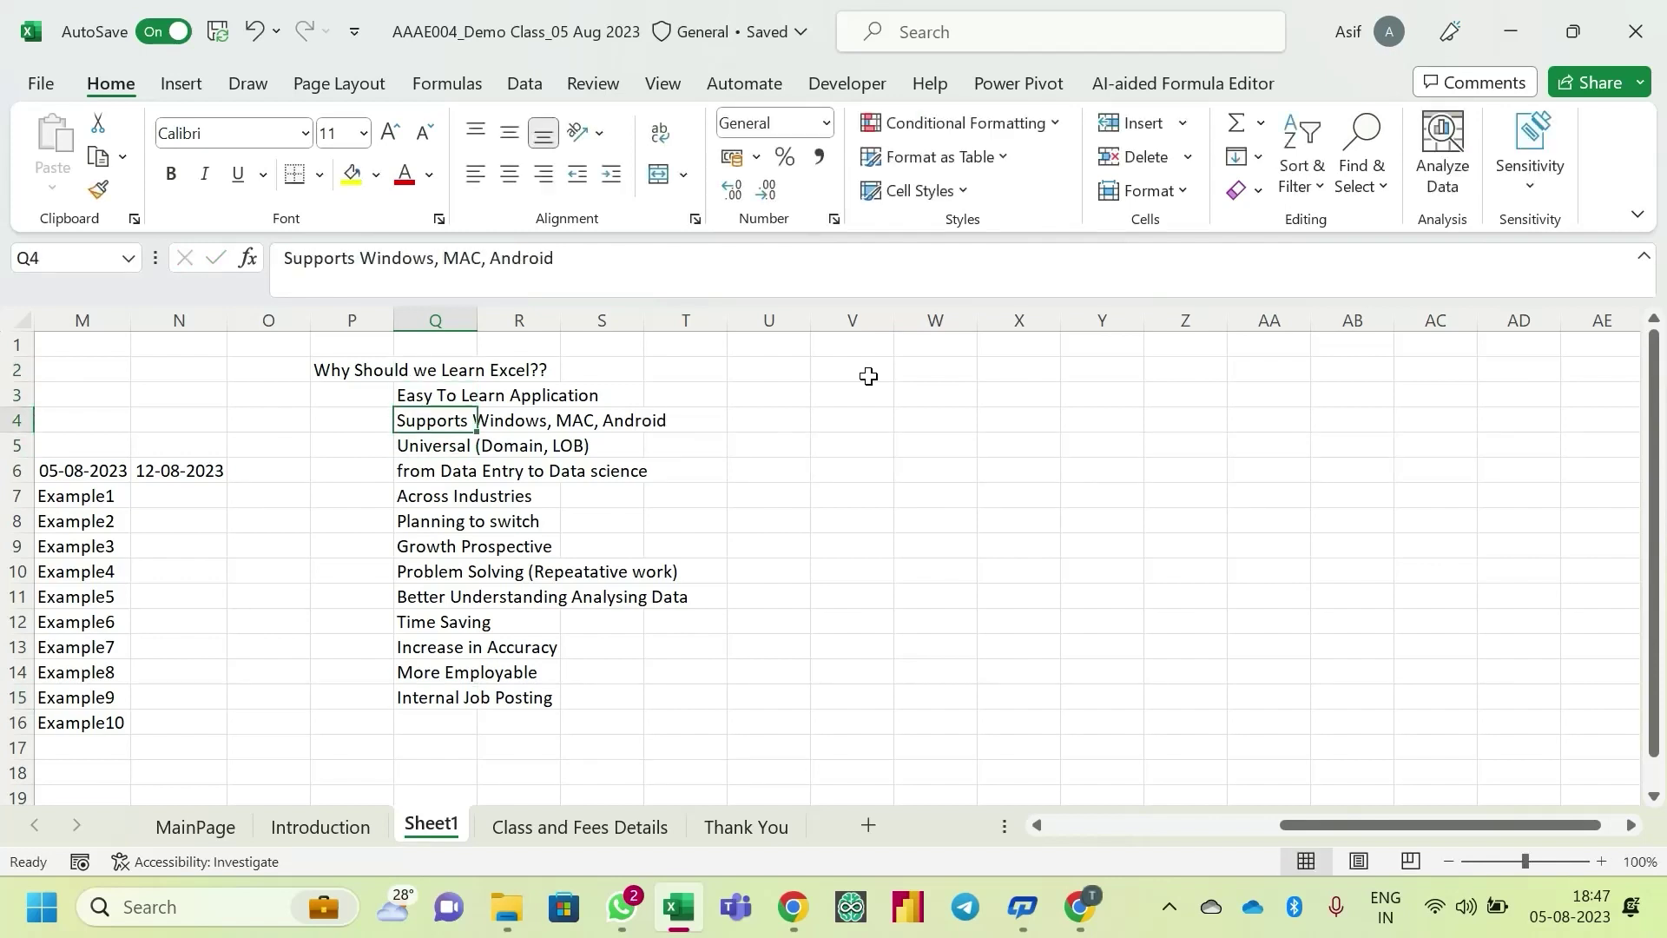
pyautogui.press('Up')
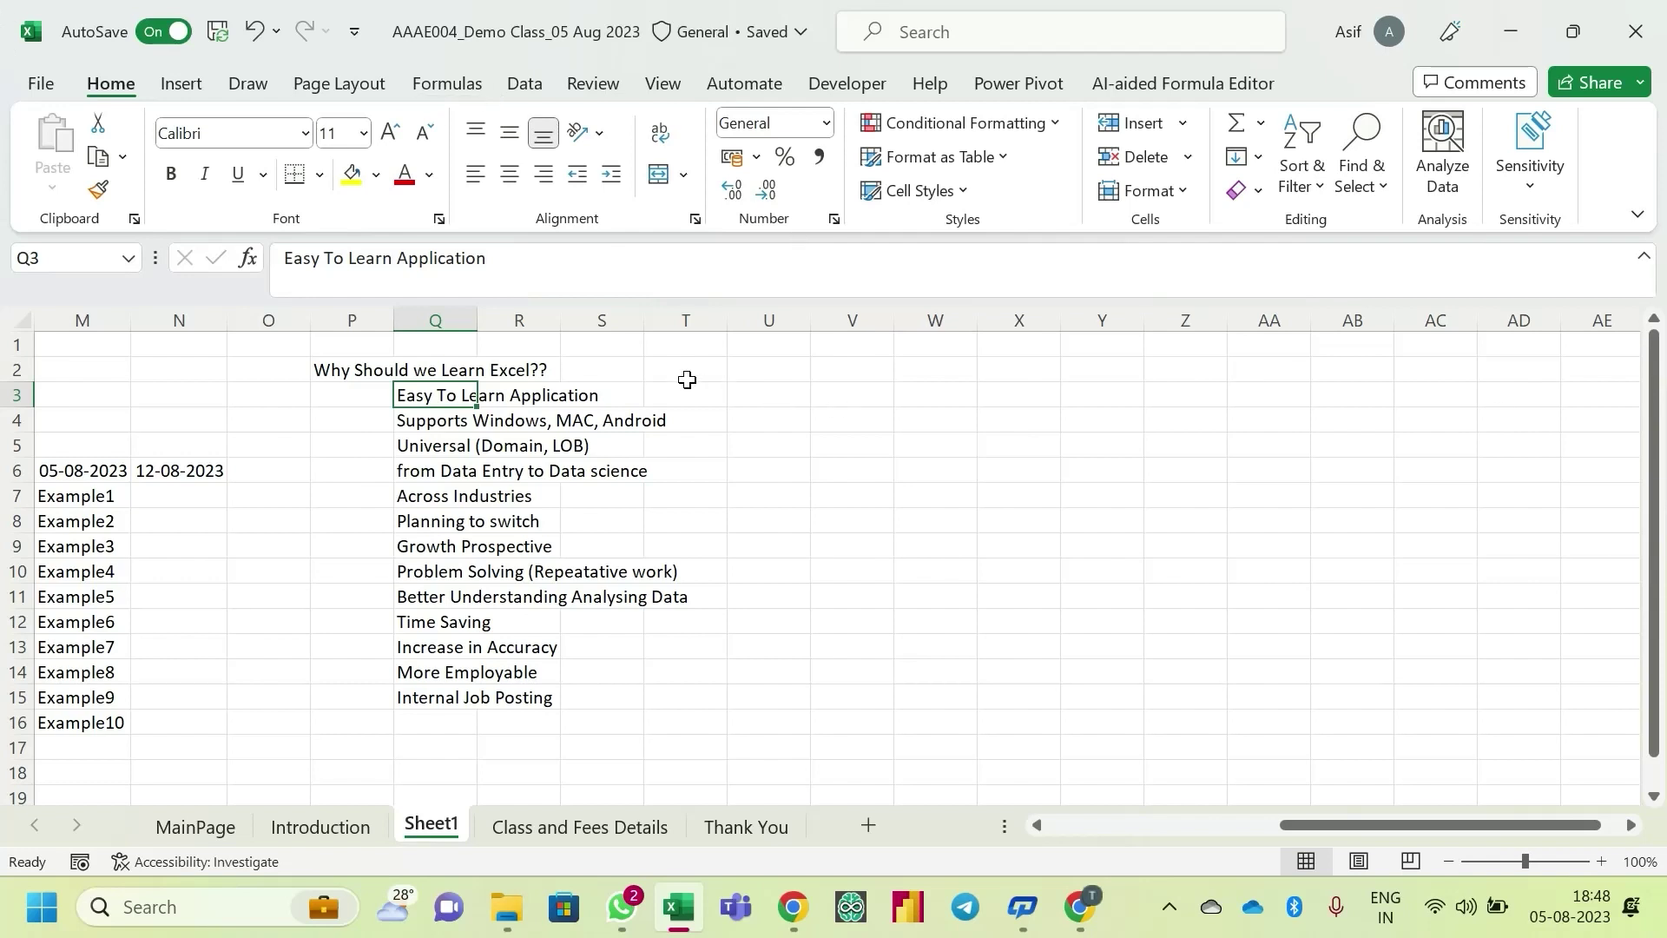
# - Enter the heading "Content" in cell U2, in the same row as "Why Should we Learn Excel??"
pyautogui.click(873, 364)
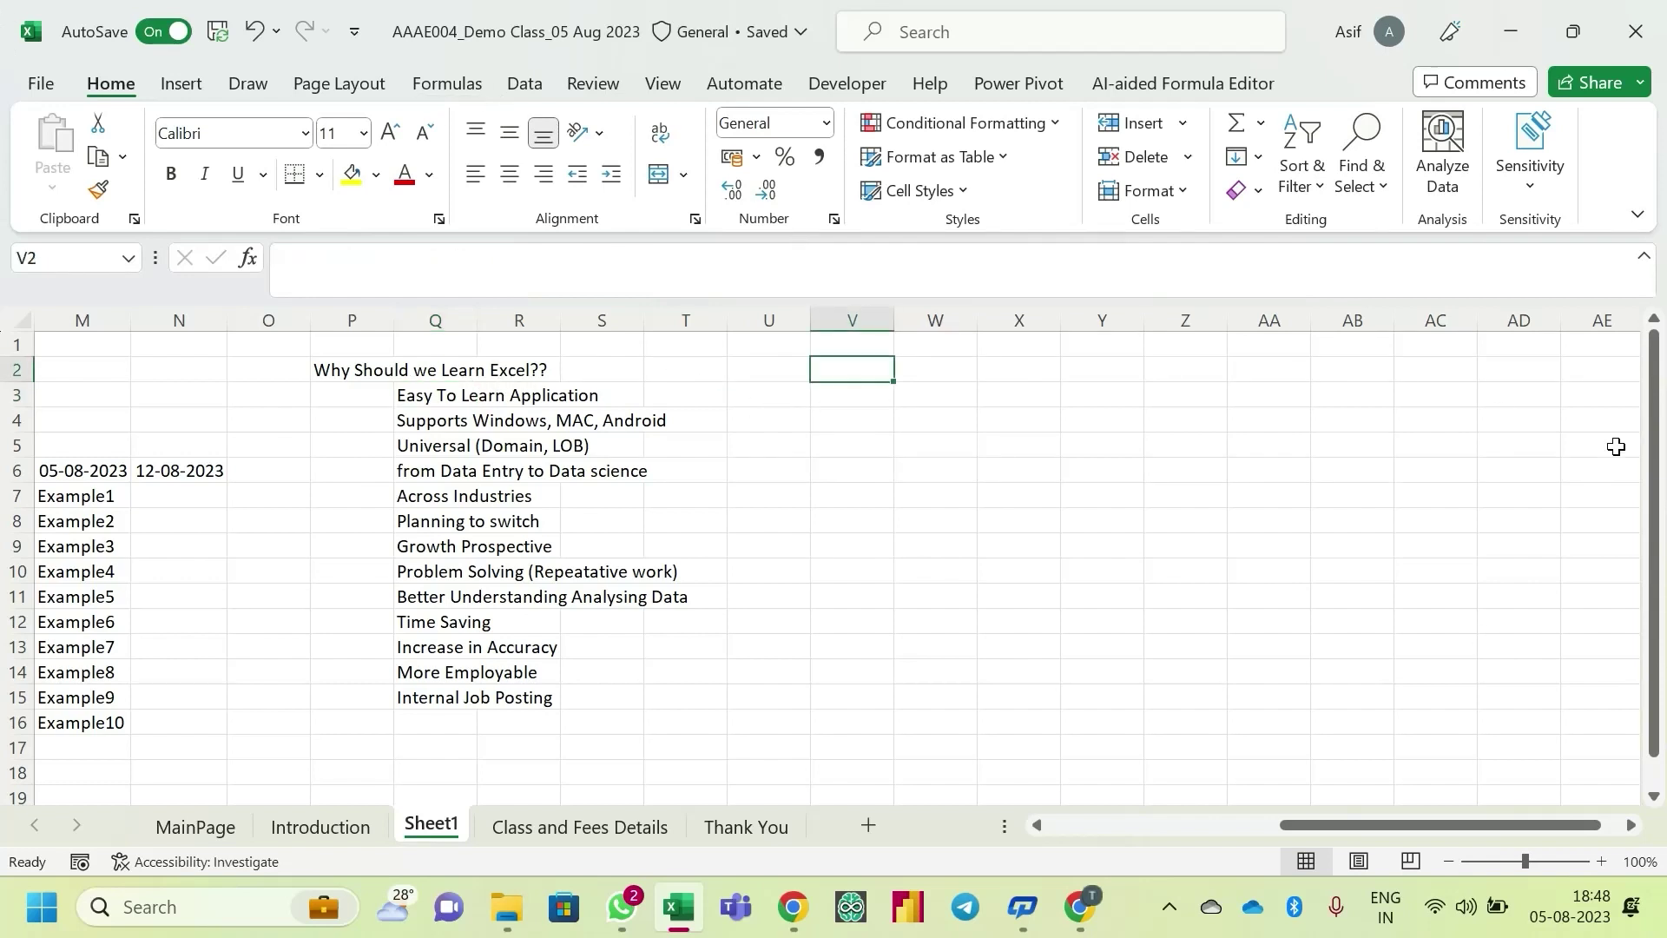
pyautogui.press('Left')
pyautogui.press('Left')
pyautogui.press('Left')
pyautogui.press('Left')
pyautogui.press('Left')
pyautogui.press('Left')
pyautogui.press('Right')
pyautogui.press('Right')
pyautogui.press('Right')
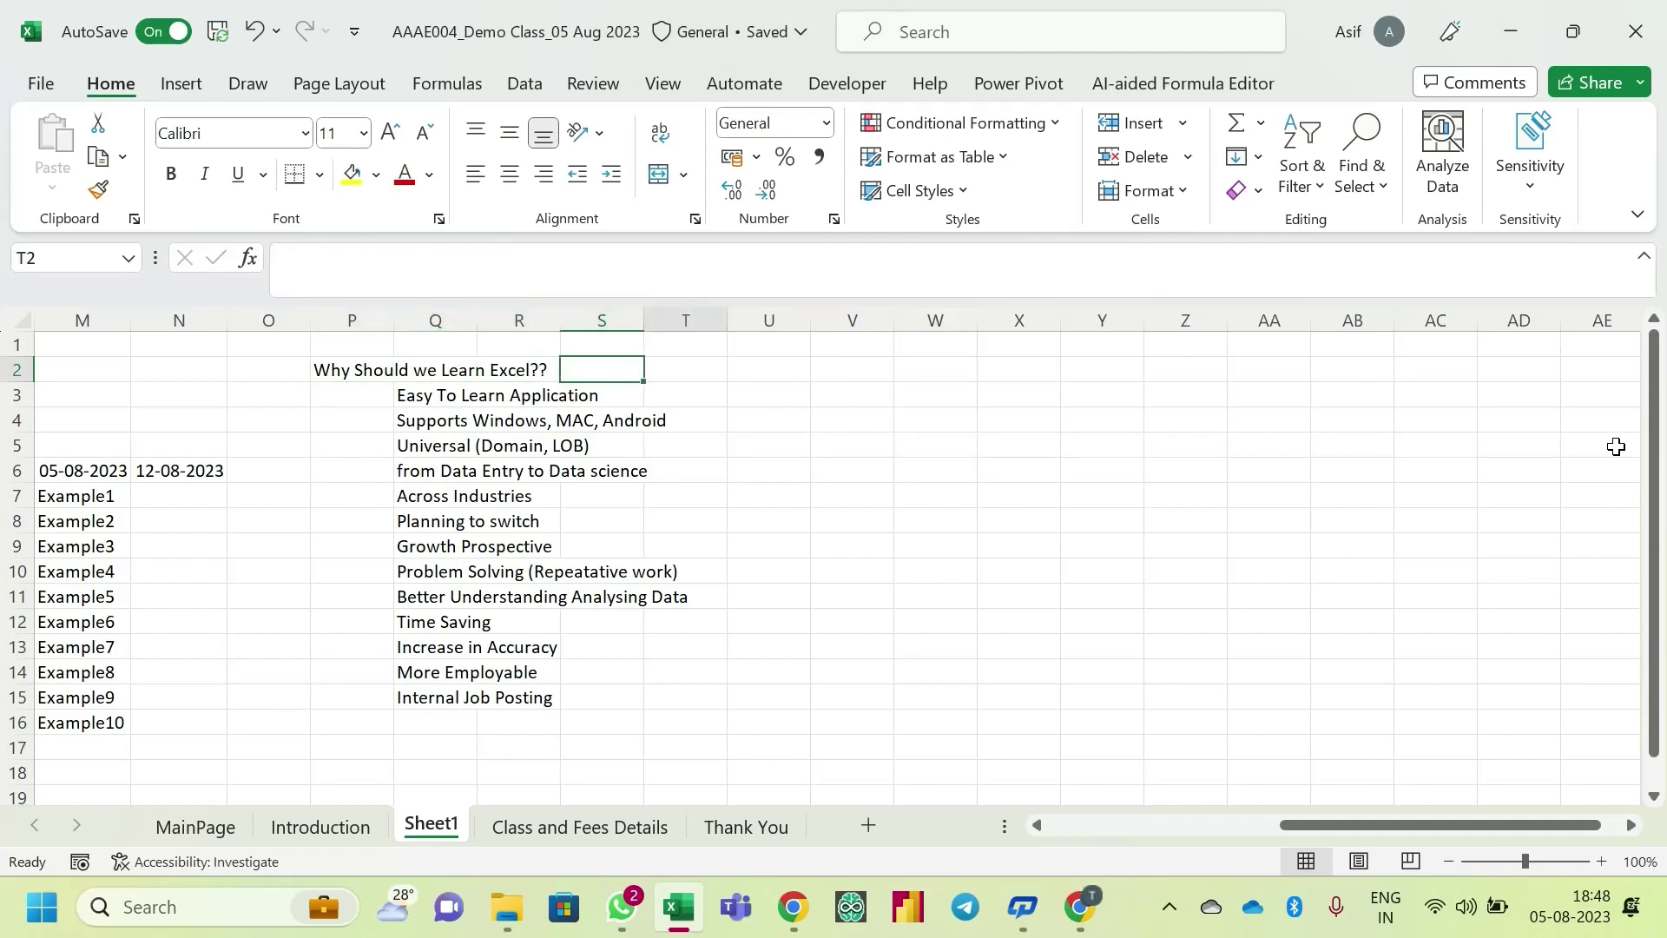
pyautogui.press('Right')
pyautogui.press('Right')
pyautogui.press('Left')
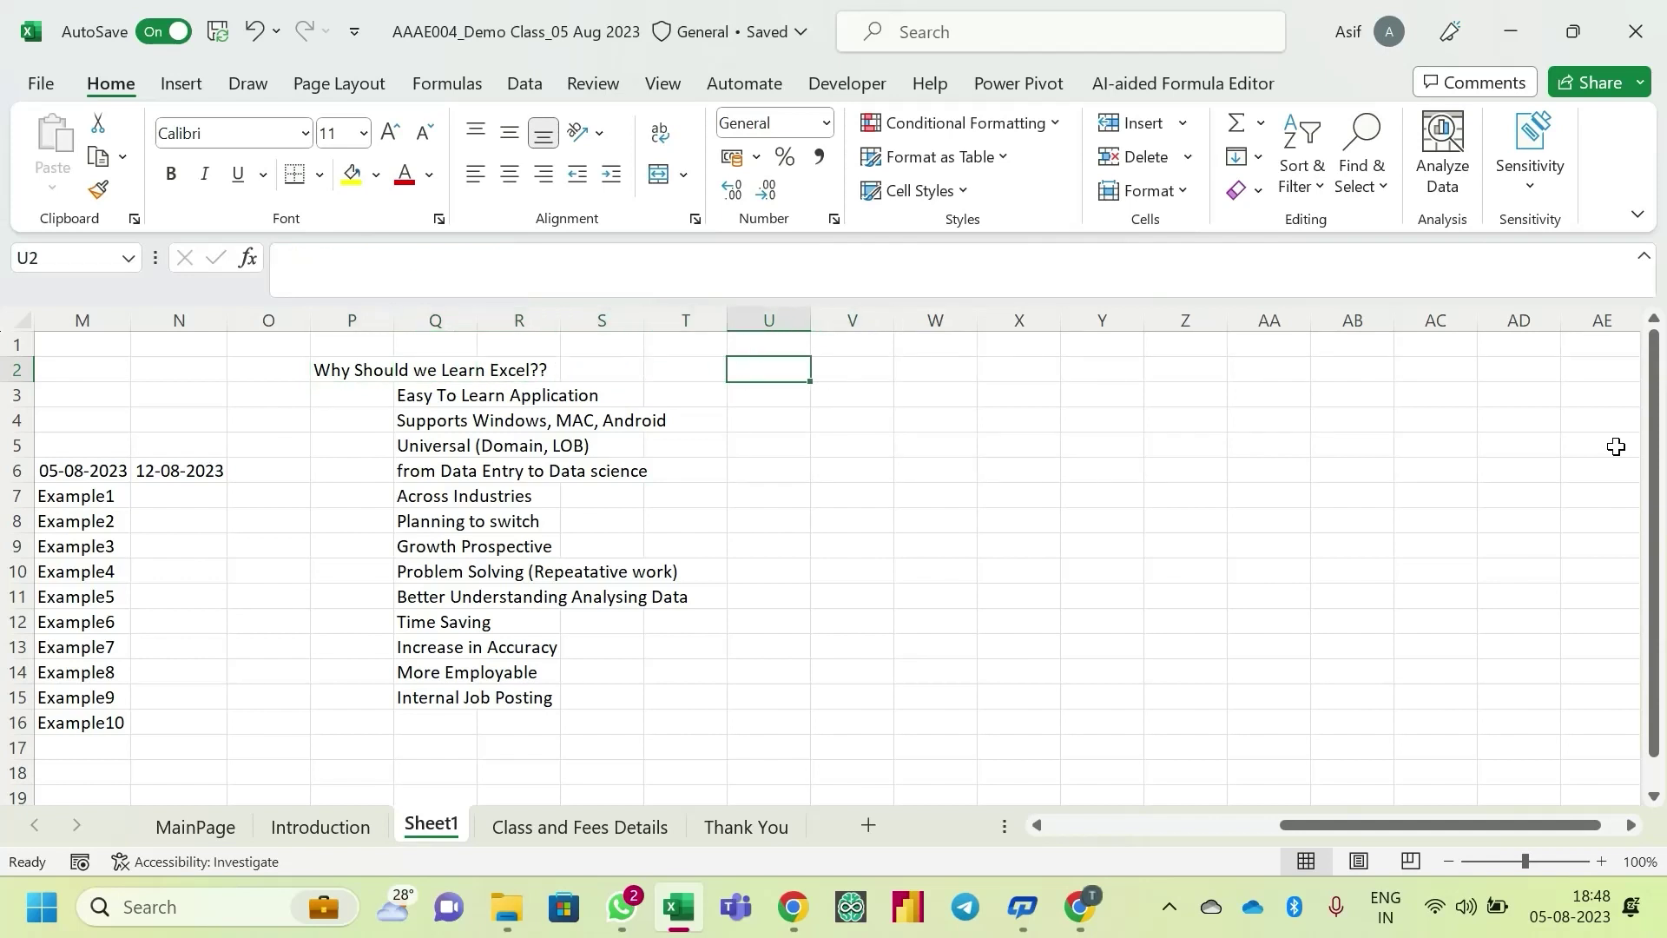
pyautogui.write('C')
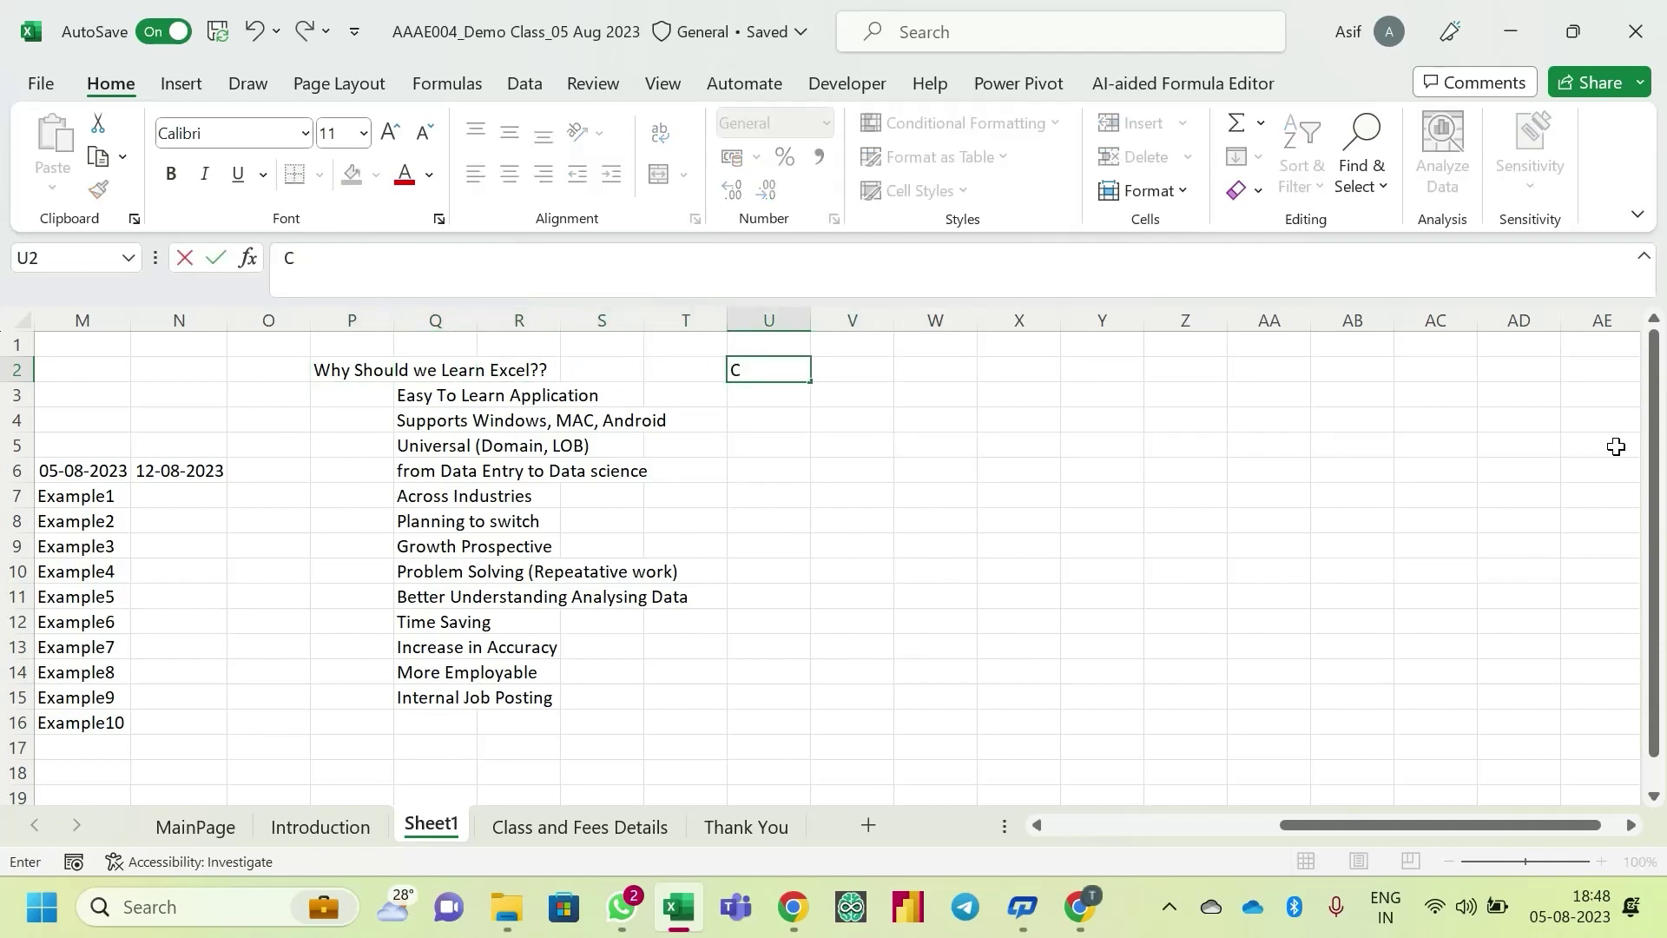
pyautogui.write('ontent')
pyautogui.press('Return')
pyautogui.press('Up')
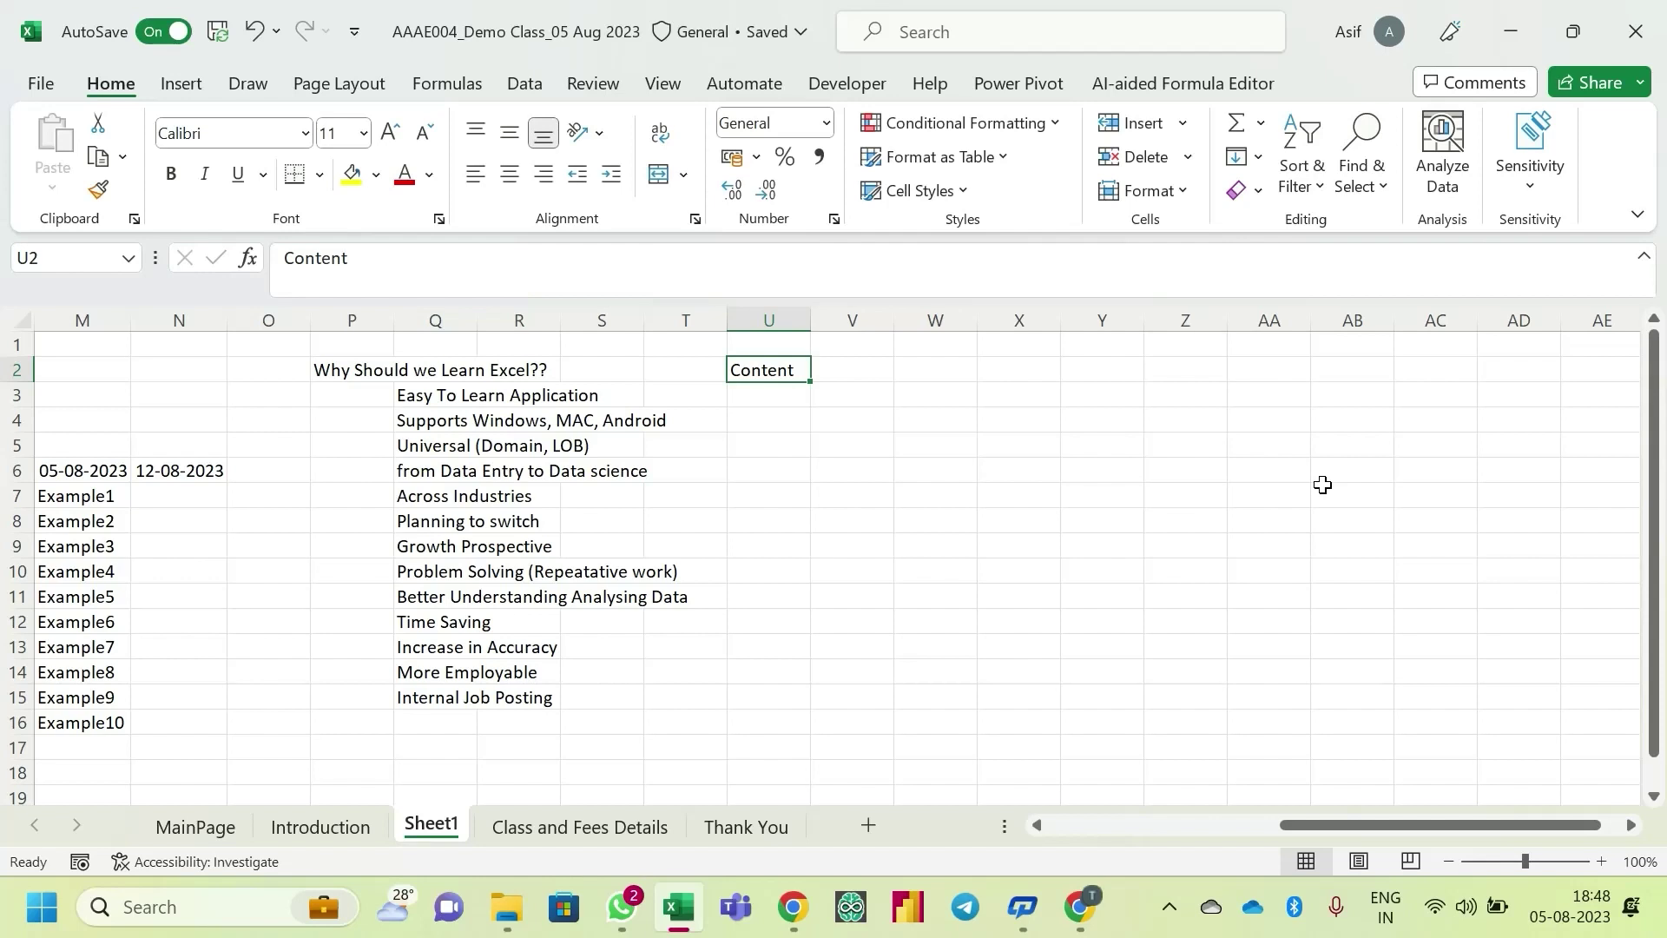
# - Enter "Various types of Lookup" in V3 and "Various Types of Charts" in V4, under the "Content" heading
pyautogui.press('Down')
pyautogui.press('Right')
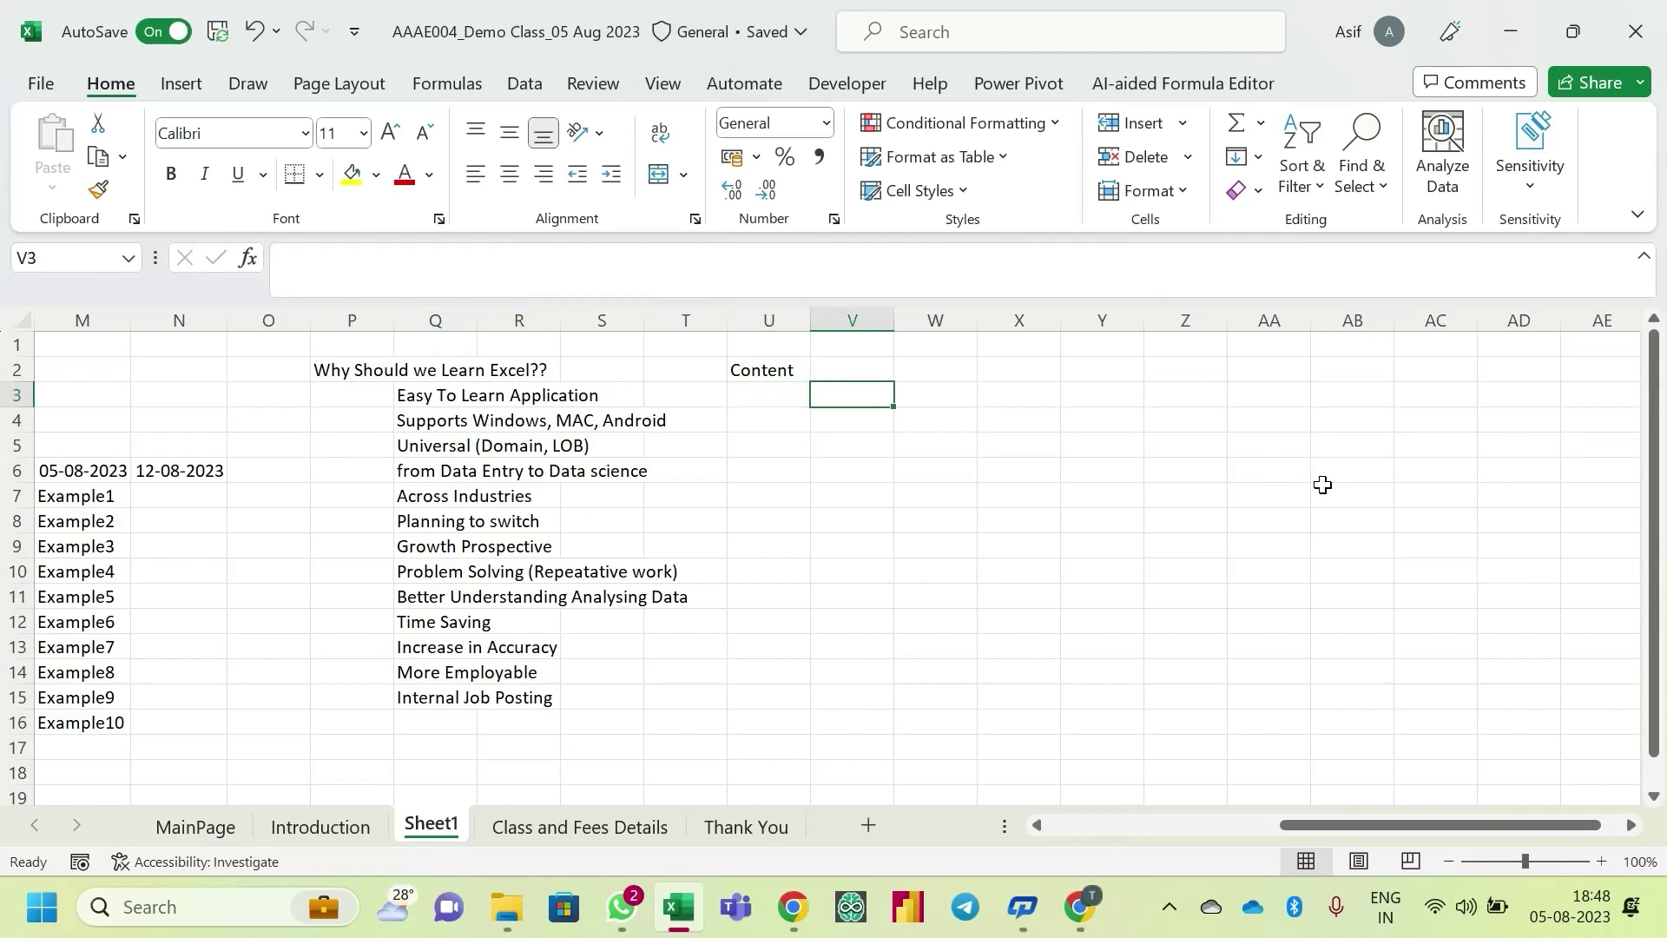
pyautogui.write('Various t')
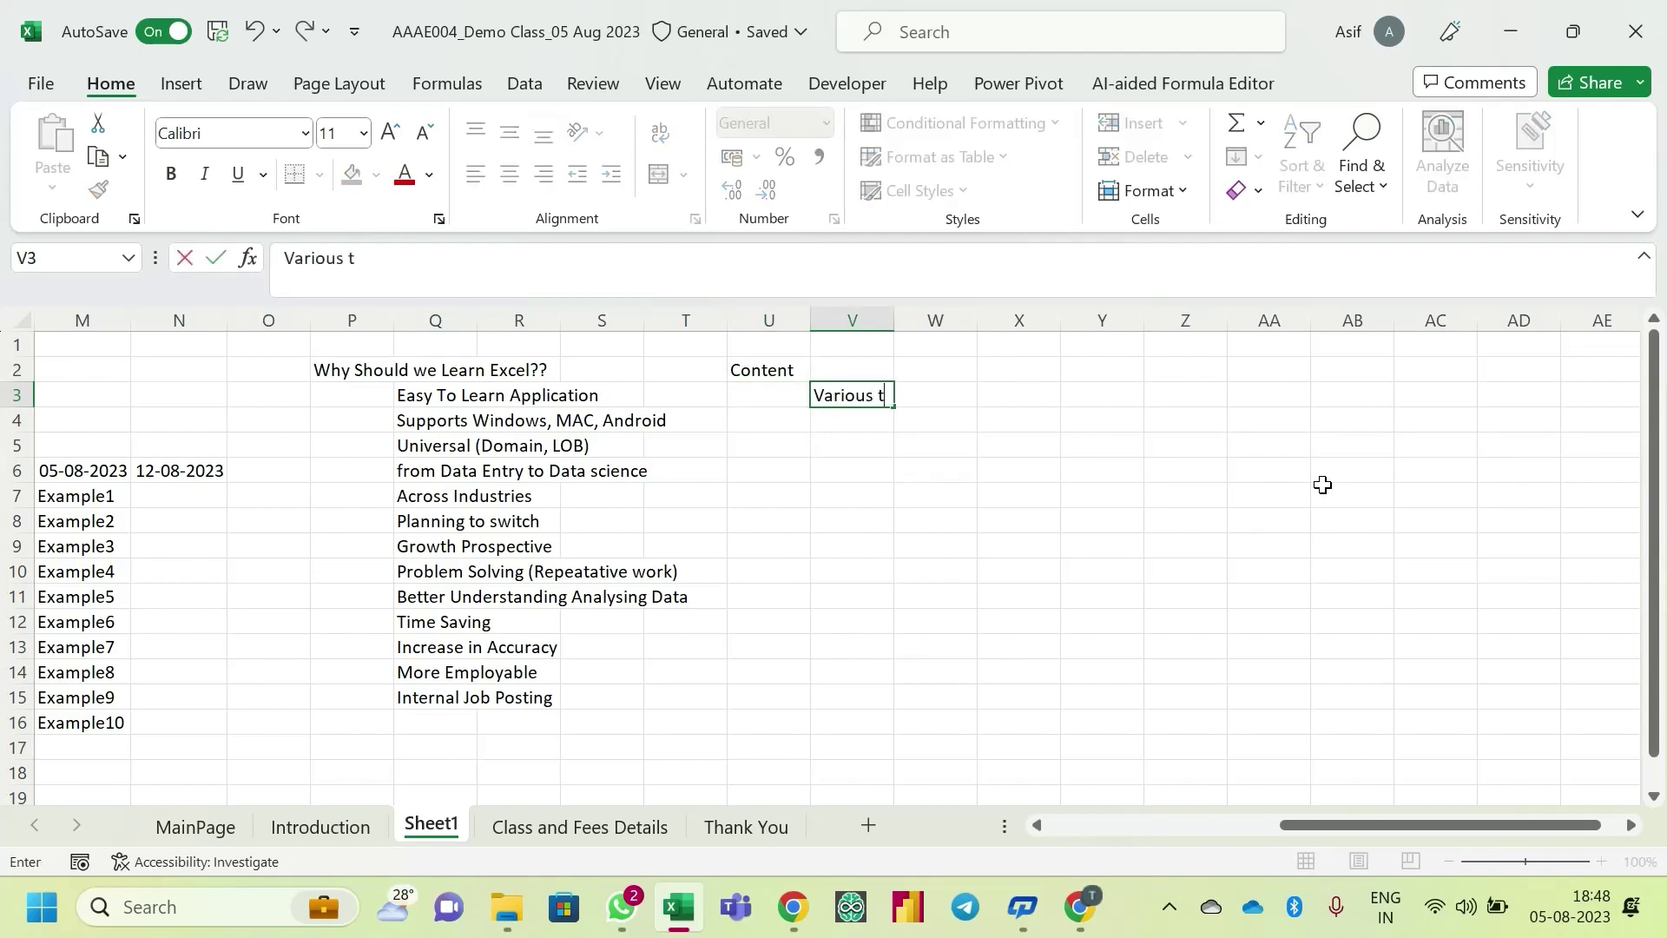
pyautogui.write('ypes of Lookup')
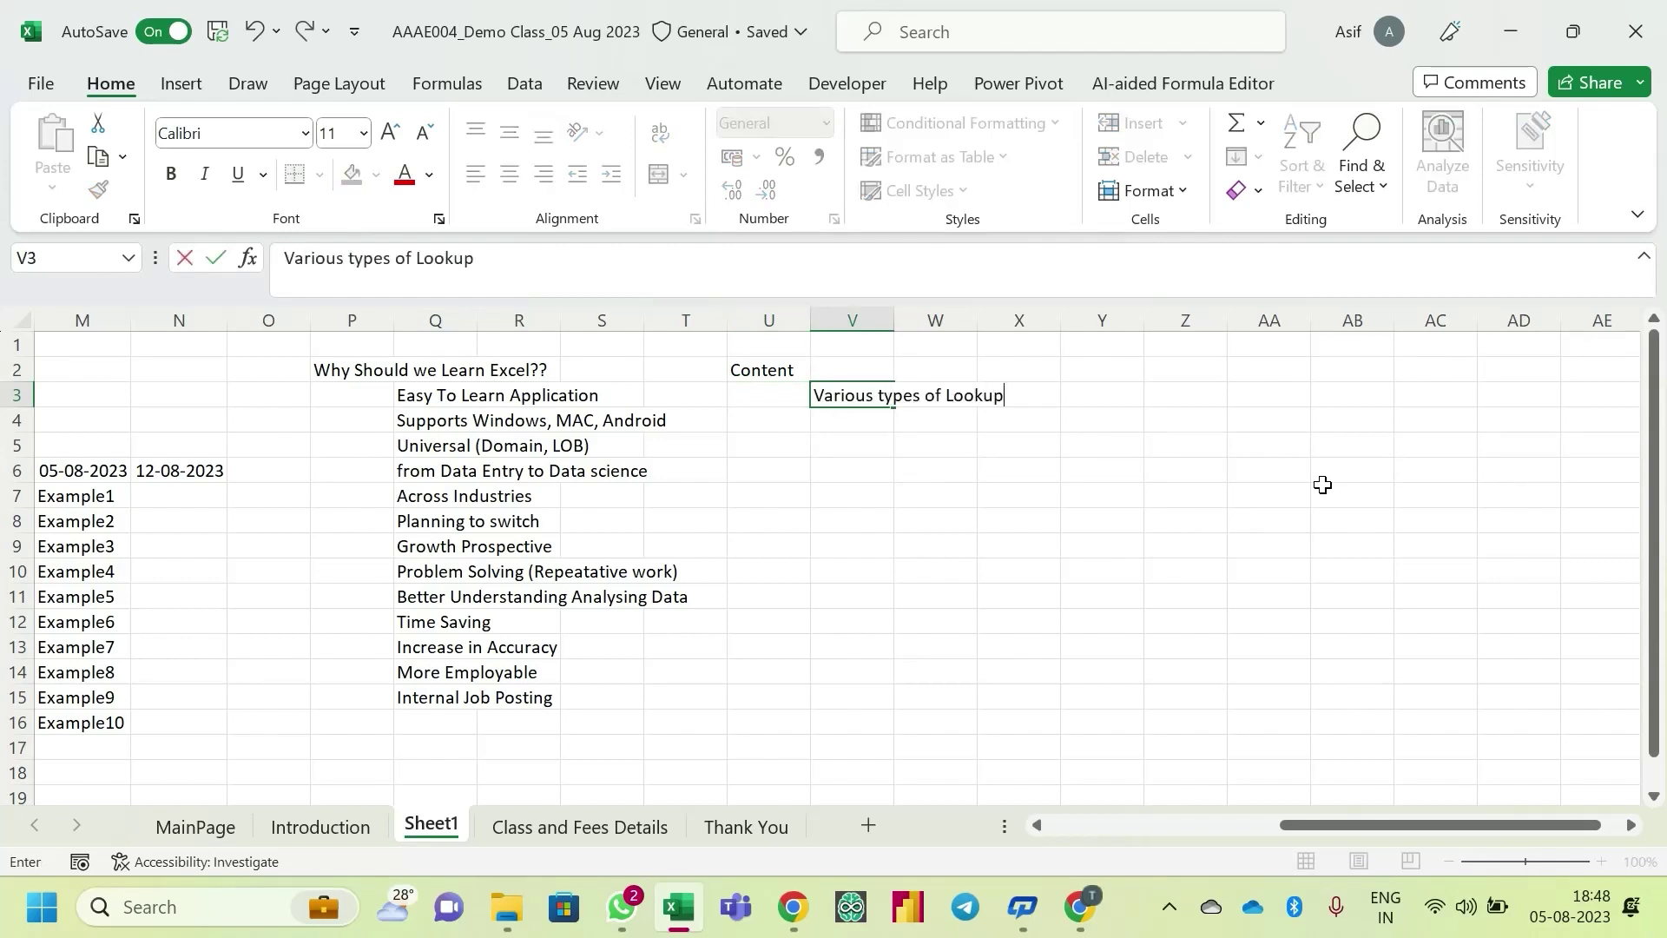
pyautogui.press('Return')
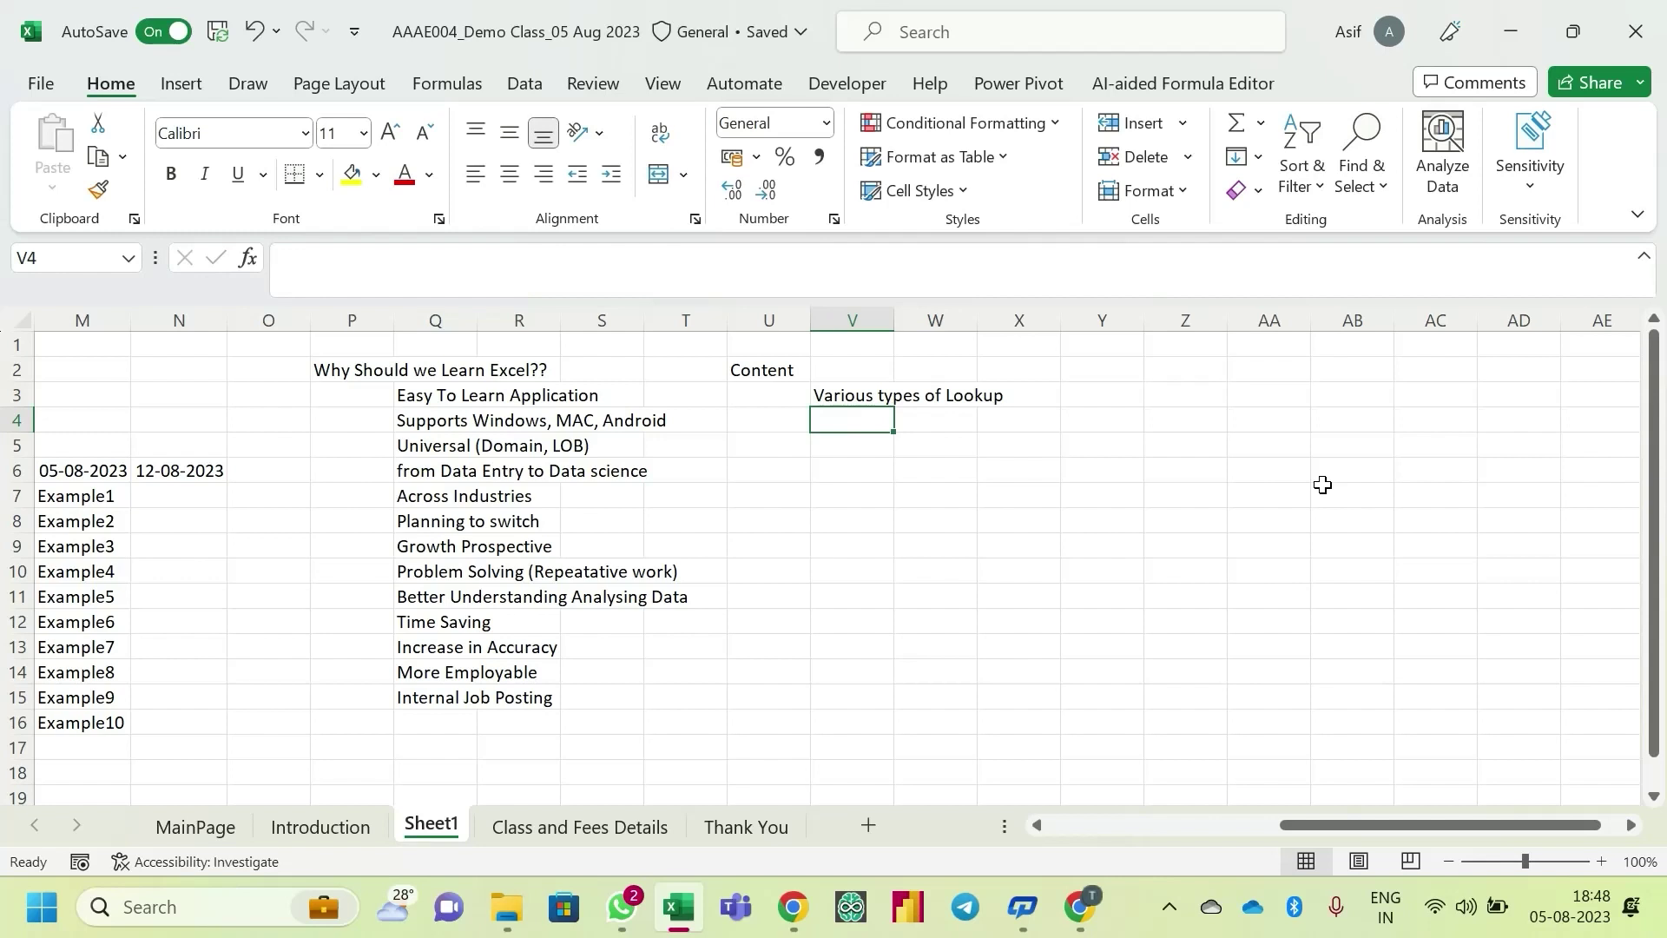
pyautogui.write('Various')
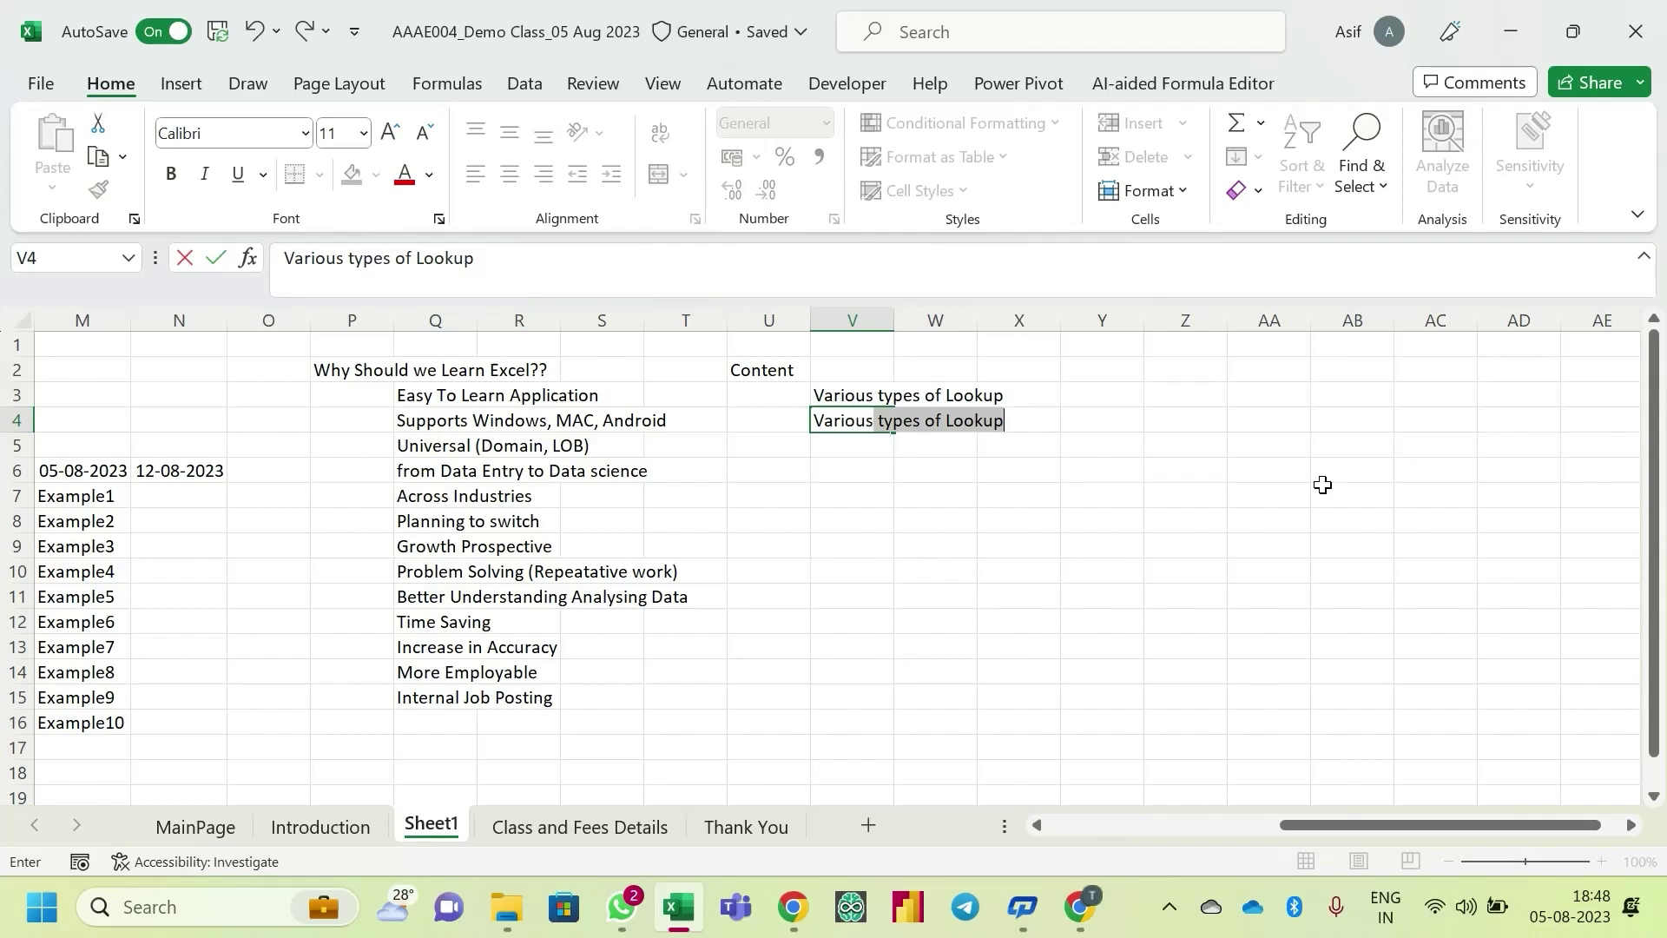
pyautogui.write(' Types of Charts')
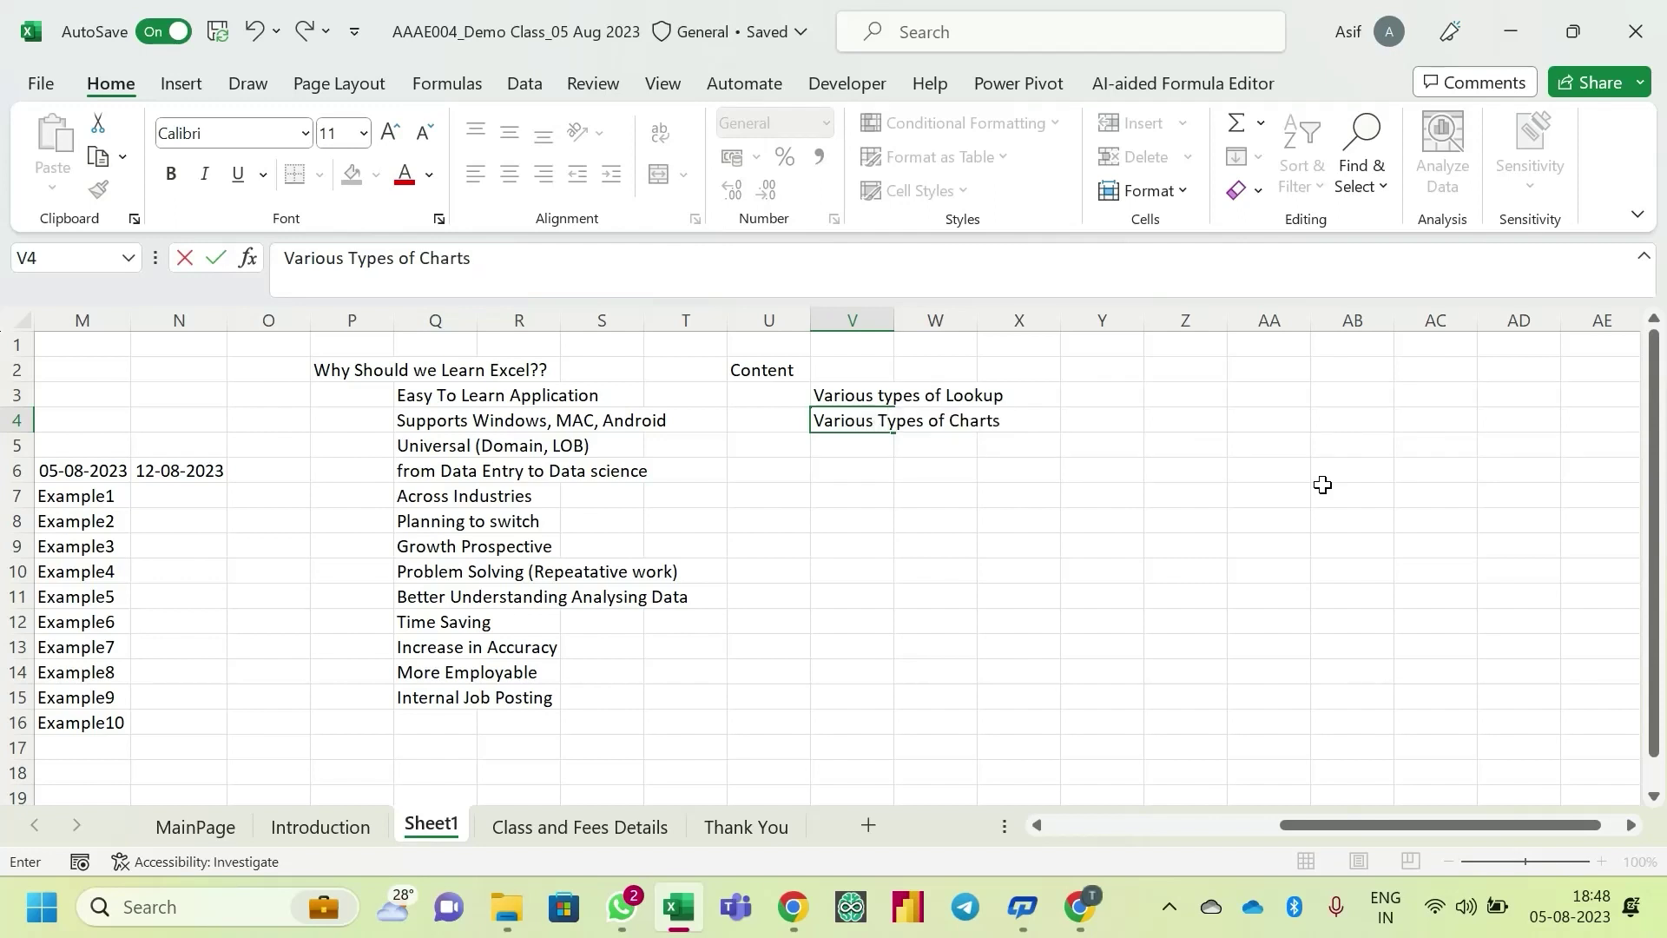
pyautogui.press('Return')
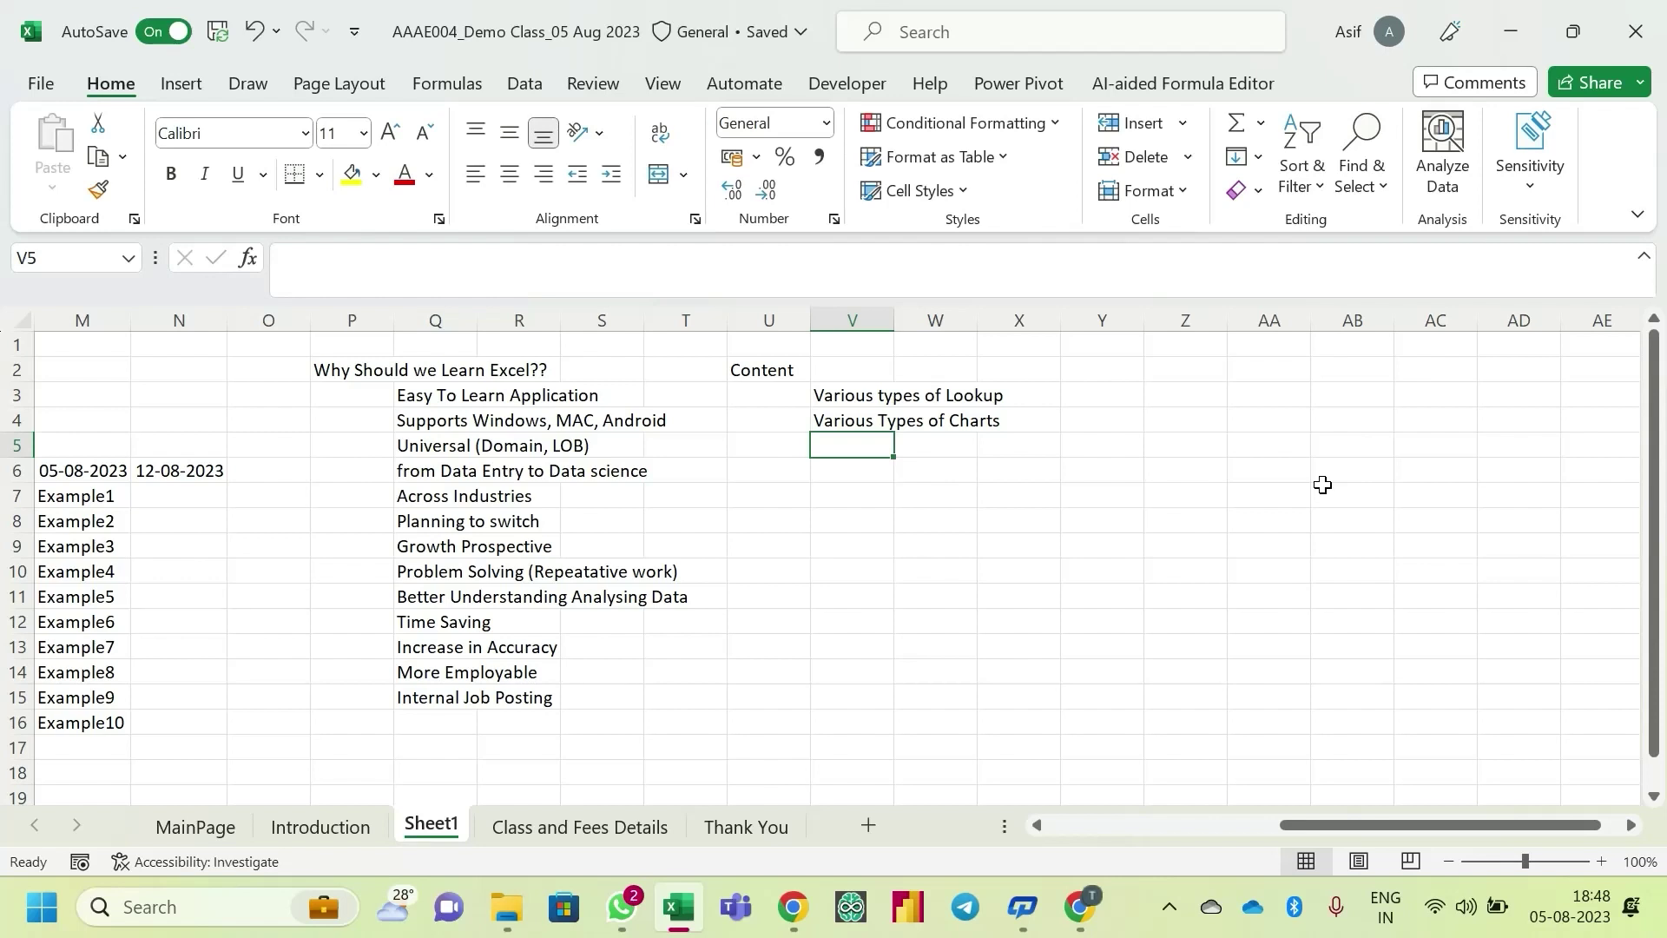
# - Change the entry in cell V3 to the plural "Various types of Lookups"
pyautogui.press('Up')
pyautogui.press('Up')
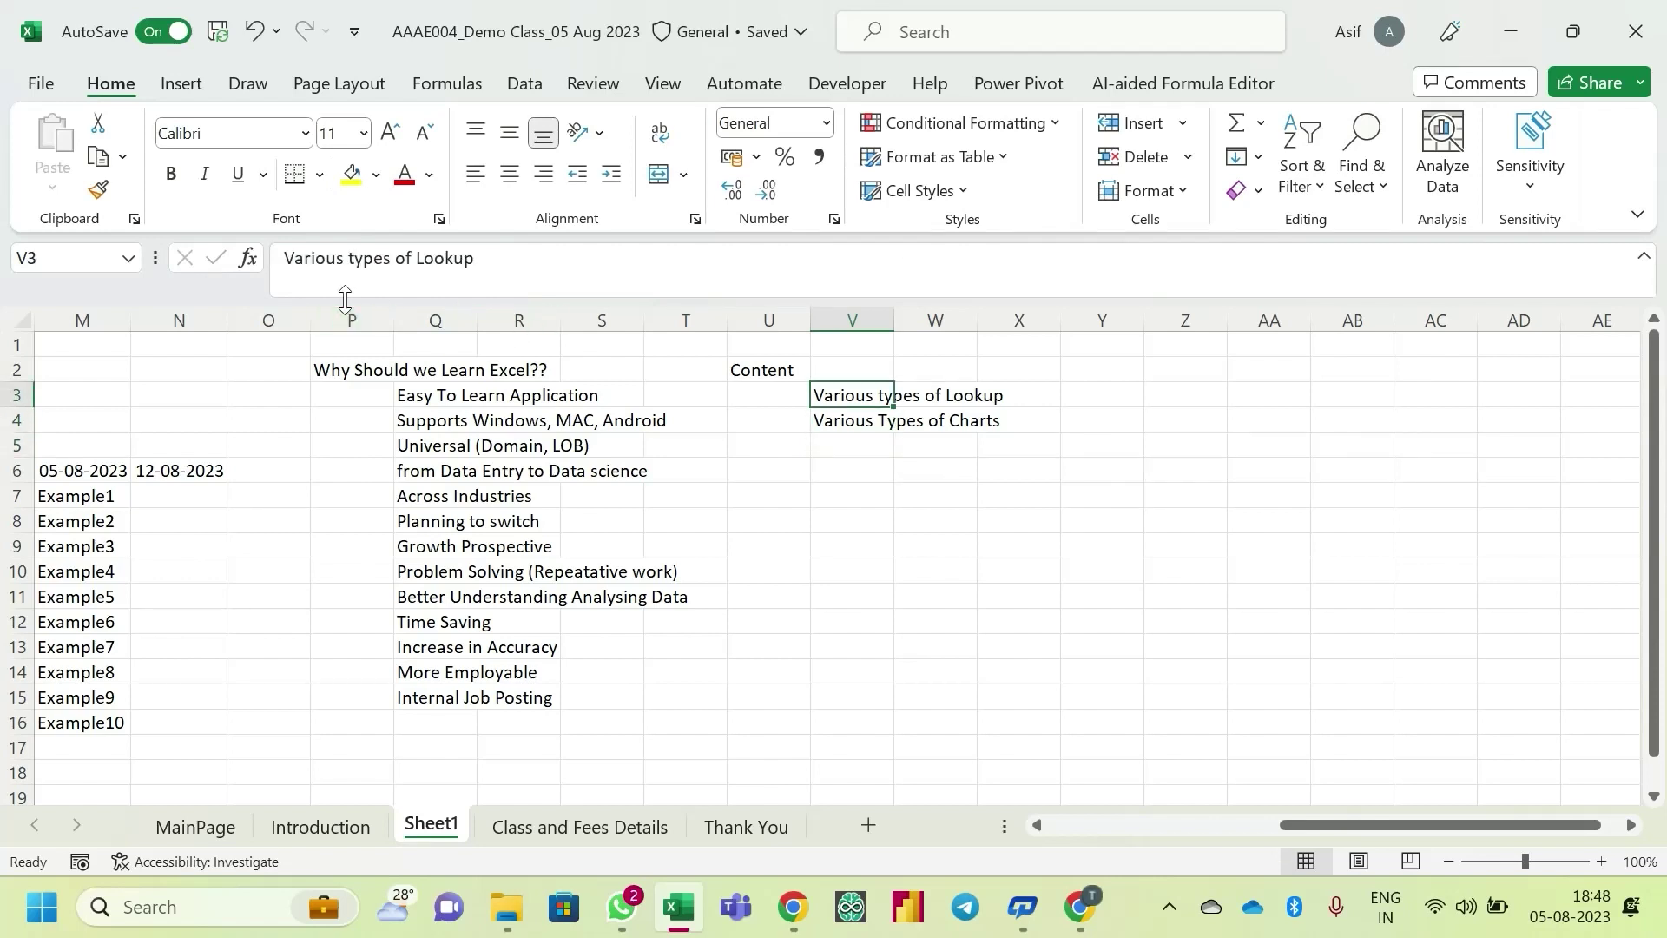
pyautogui.press('F2')
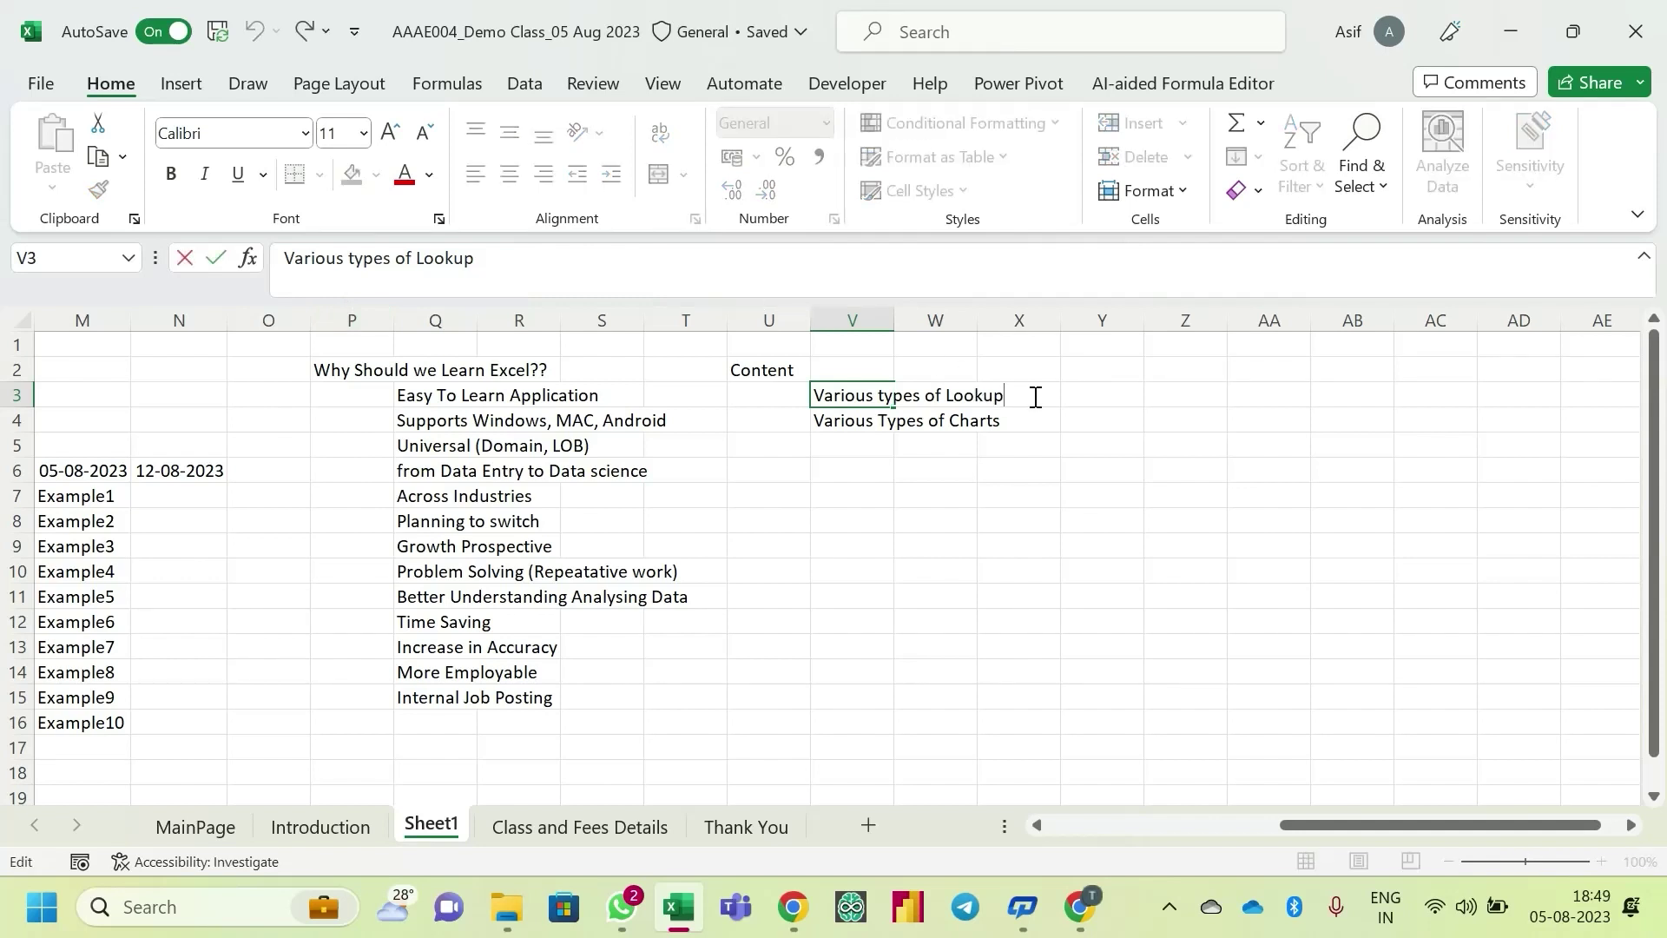
pyautogui.write('s')
pyautogui.press('Return')
# - Enter "Pivot Table" in V5 and "Combination of Formulas" in V6, continuing the content list
pyautogui.press('Return')
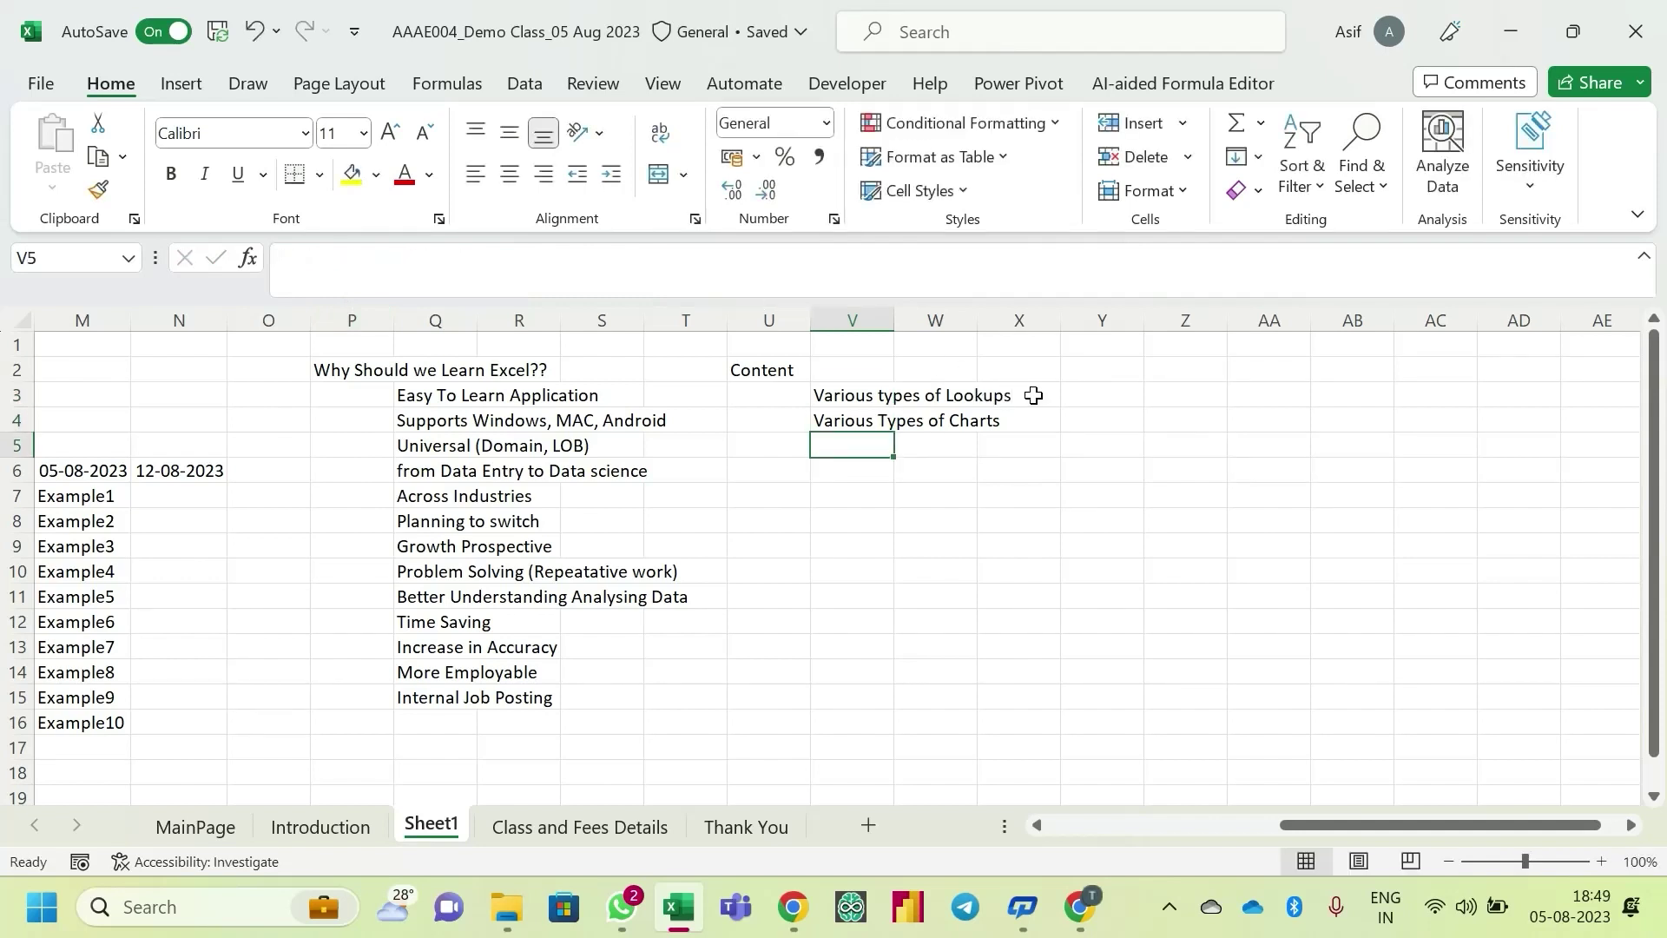
pyautogui.write('Pivot Table')
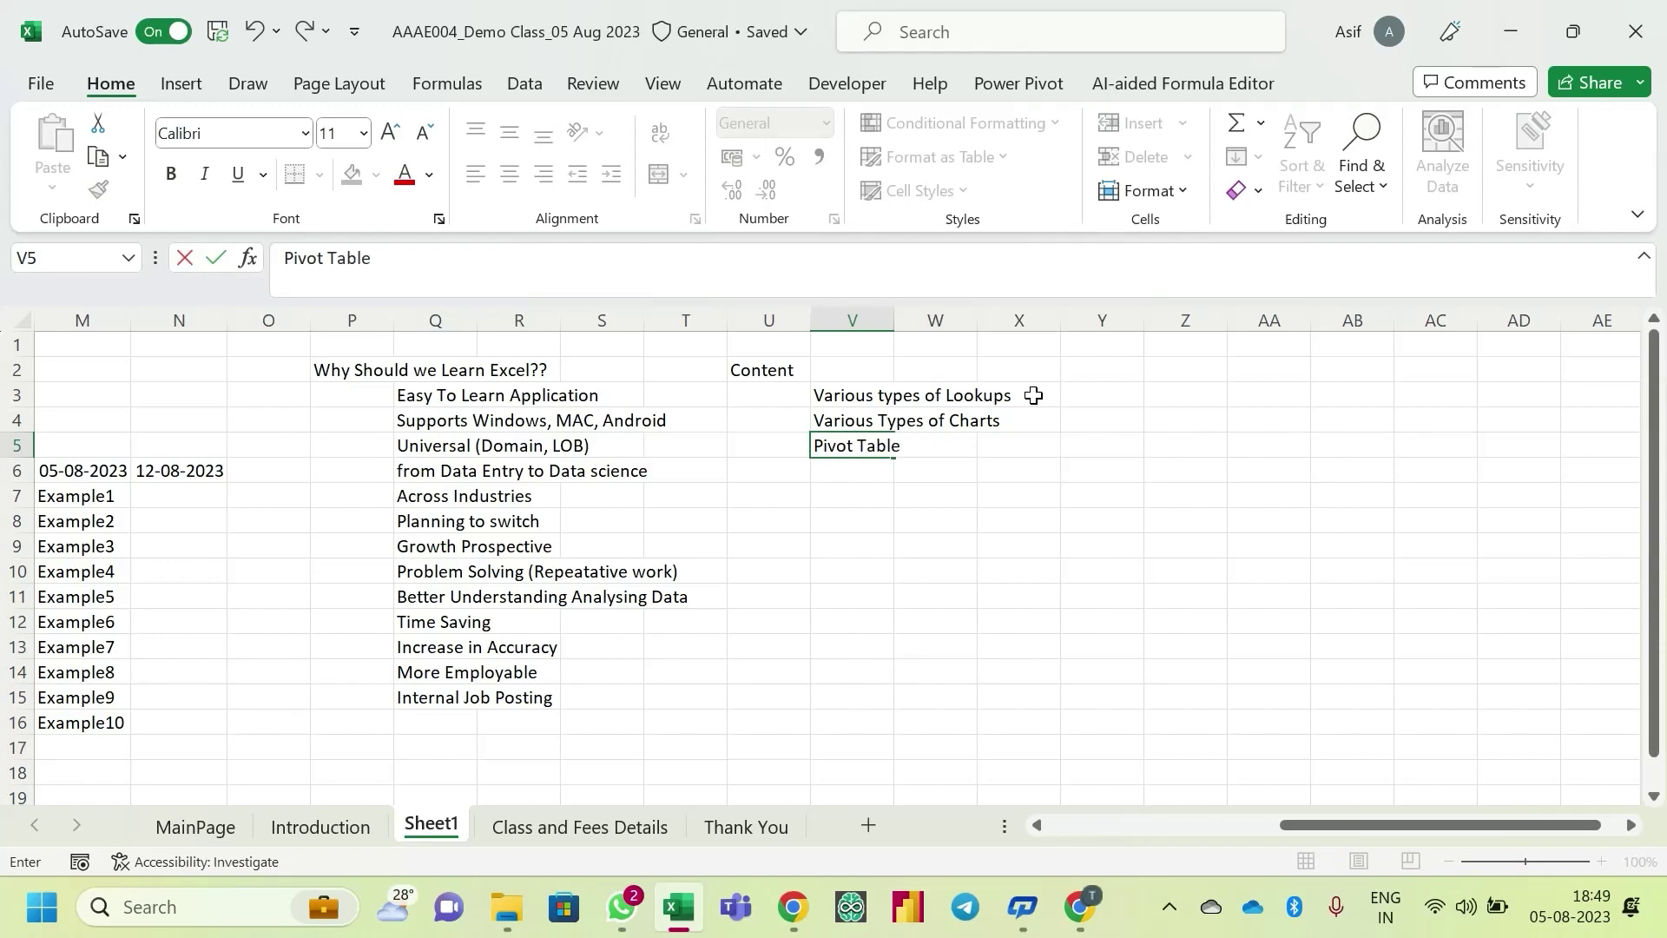
pyautogui.press('Return')
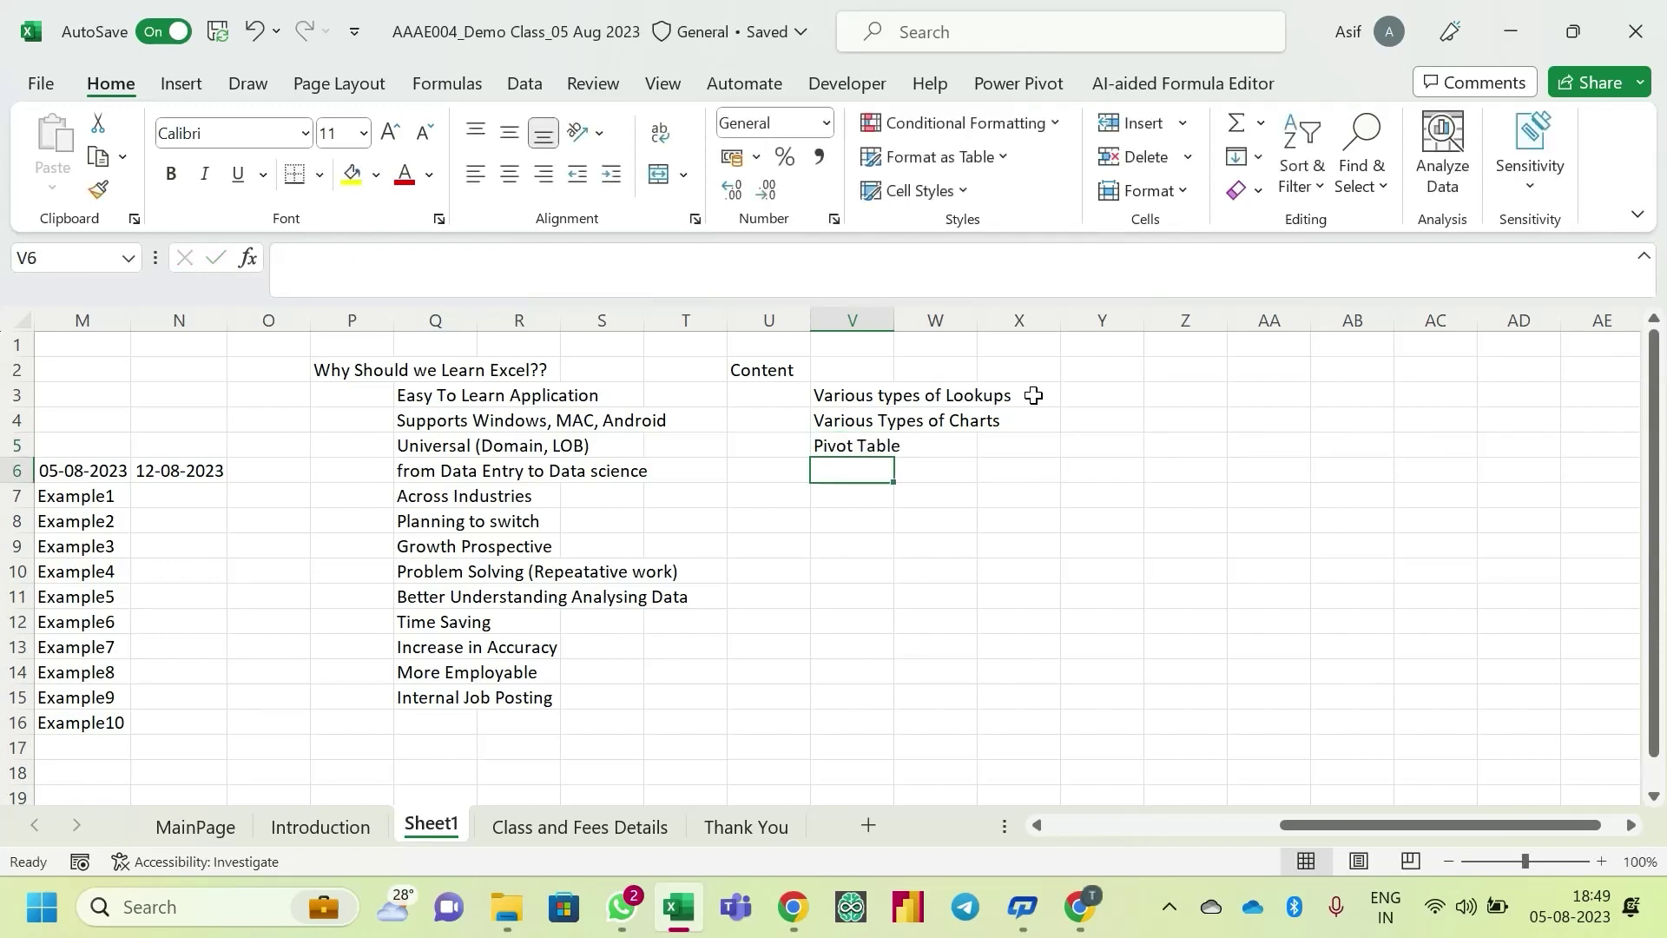
pyautogui.write('Combi')
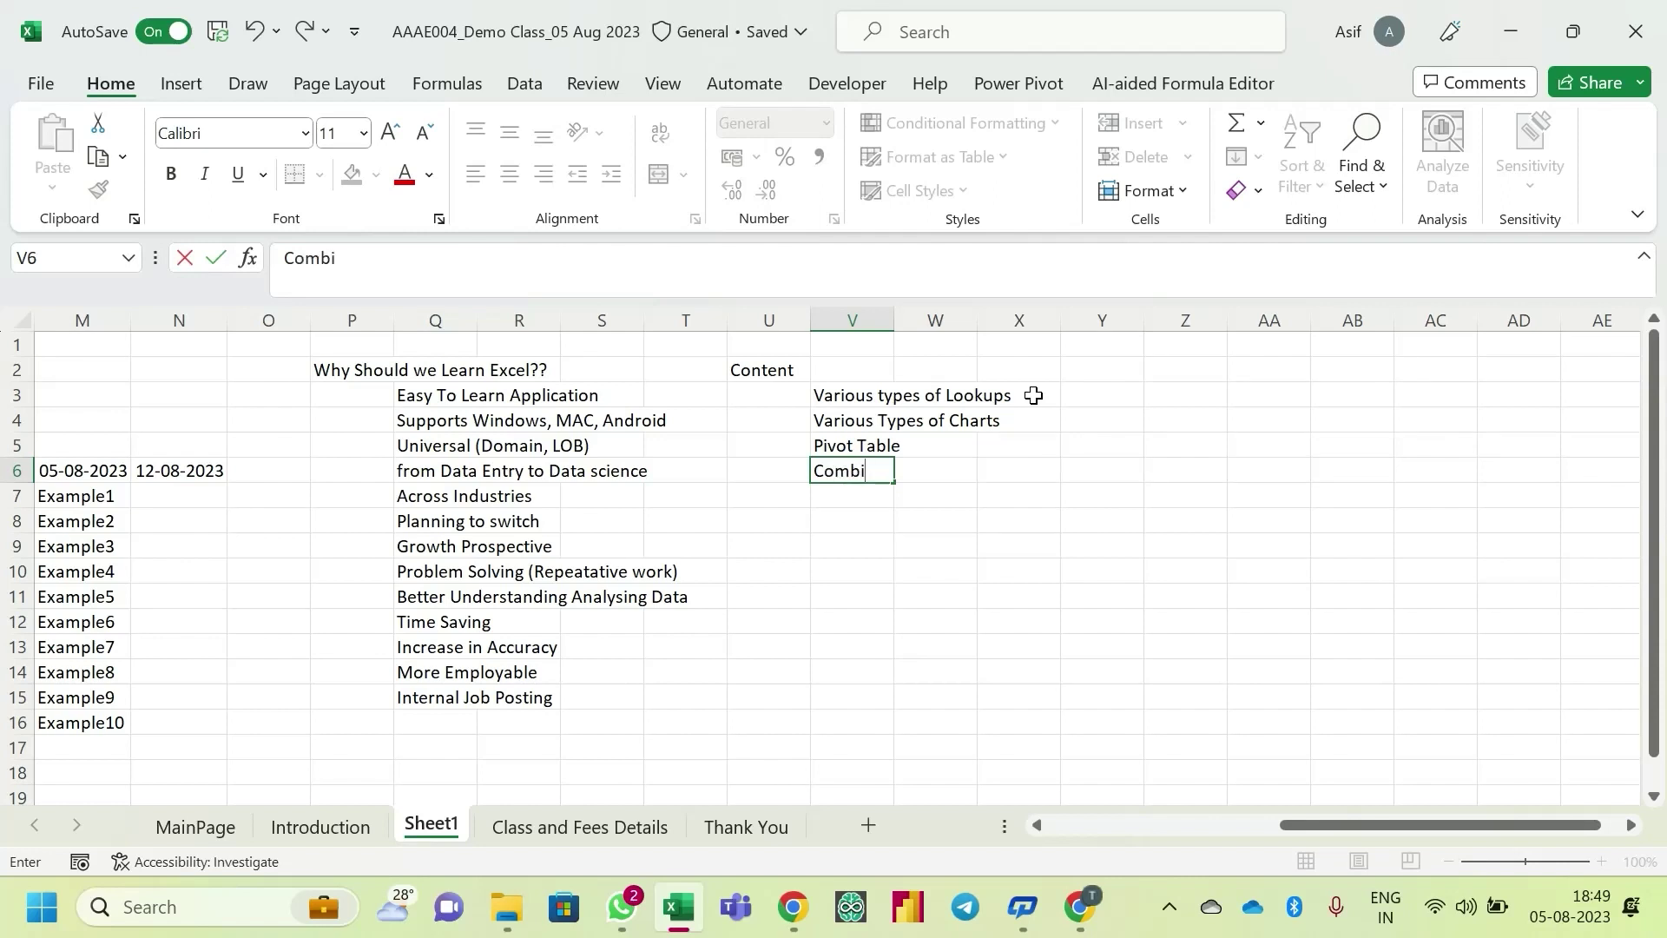
pyautogui.write('nation')
pyautogui.write('of Formulas')
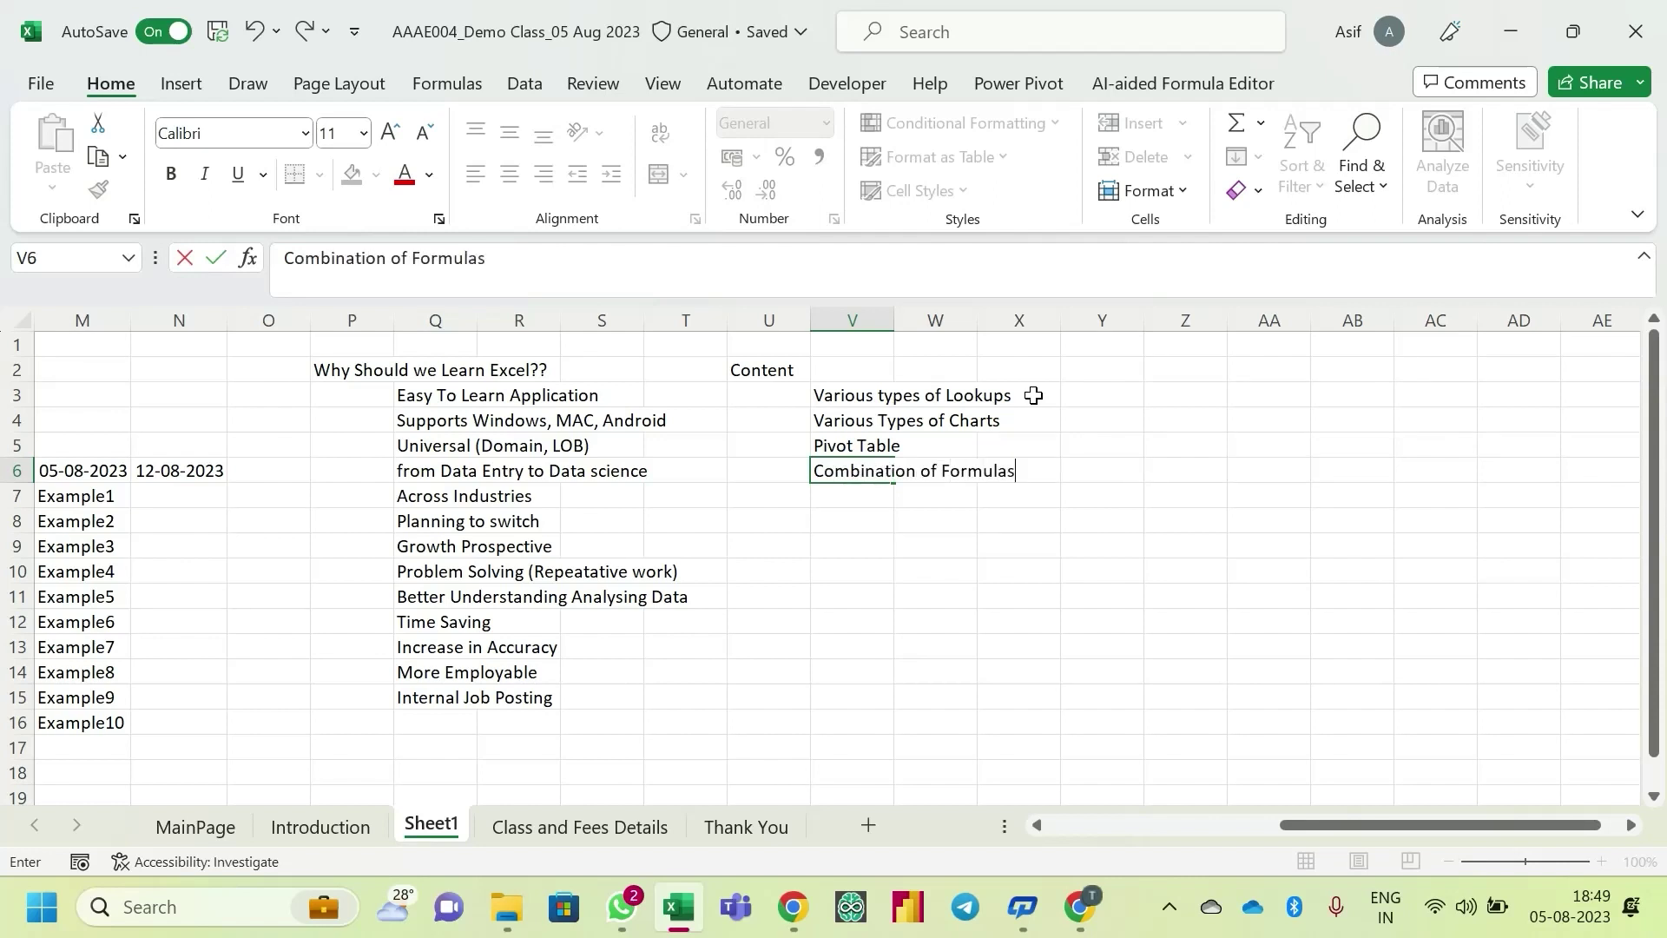
pyautogui.press('Return')
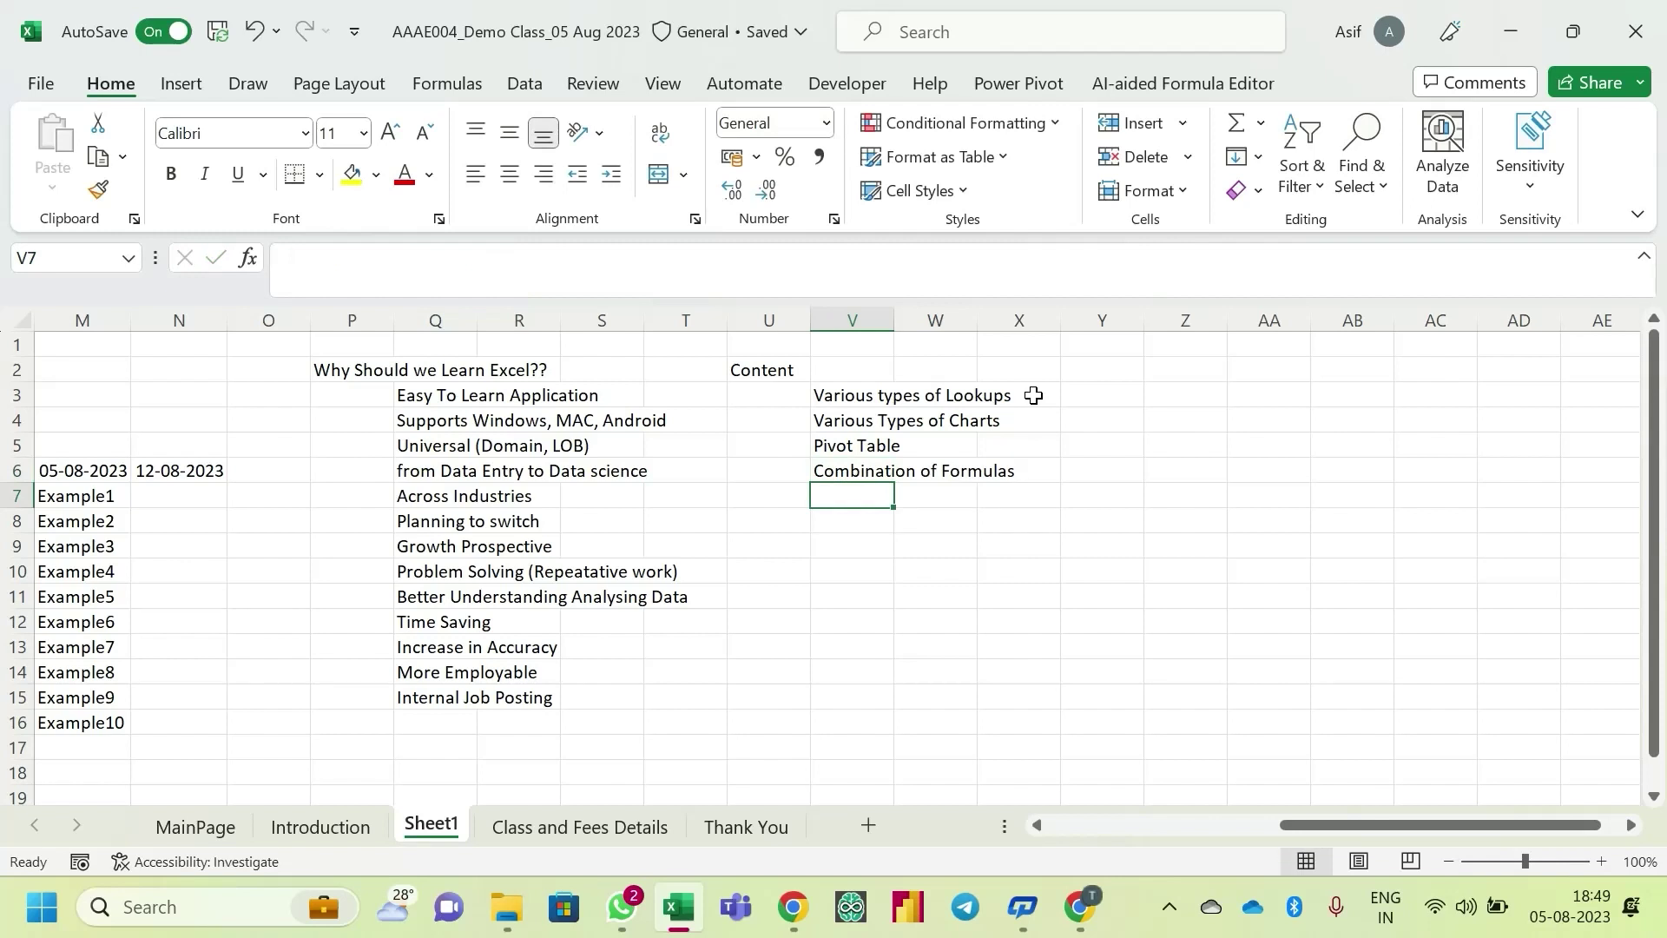
# - Enter "Conditional Formatting" in V7 and "Data Handling" in V8, continuing the content list
pyautogui.write('Con')
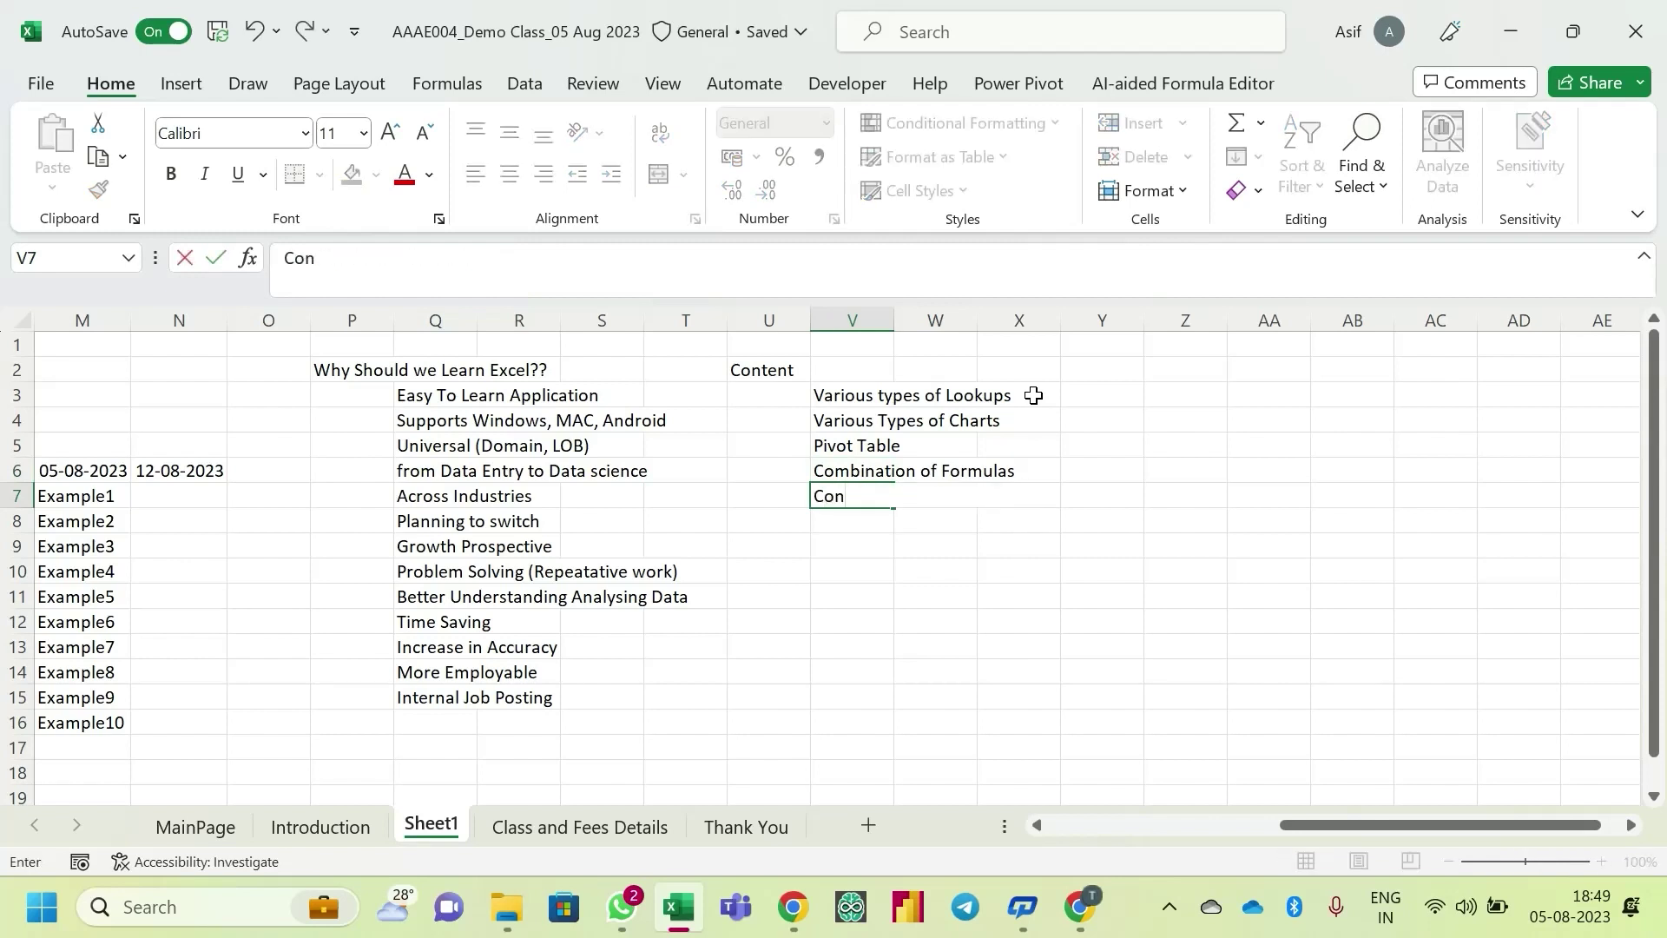
pyautogui.write('ditional Formatting')
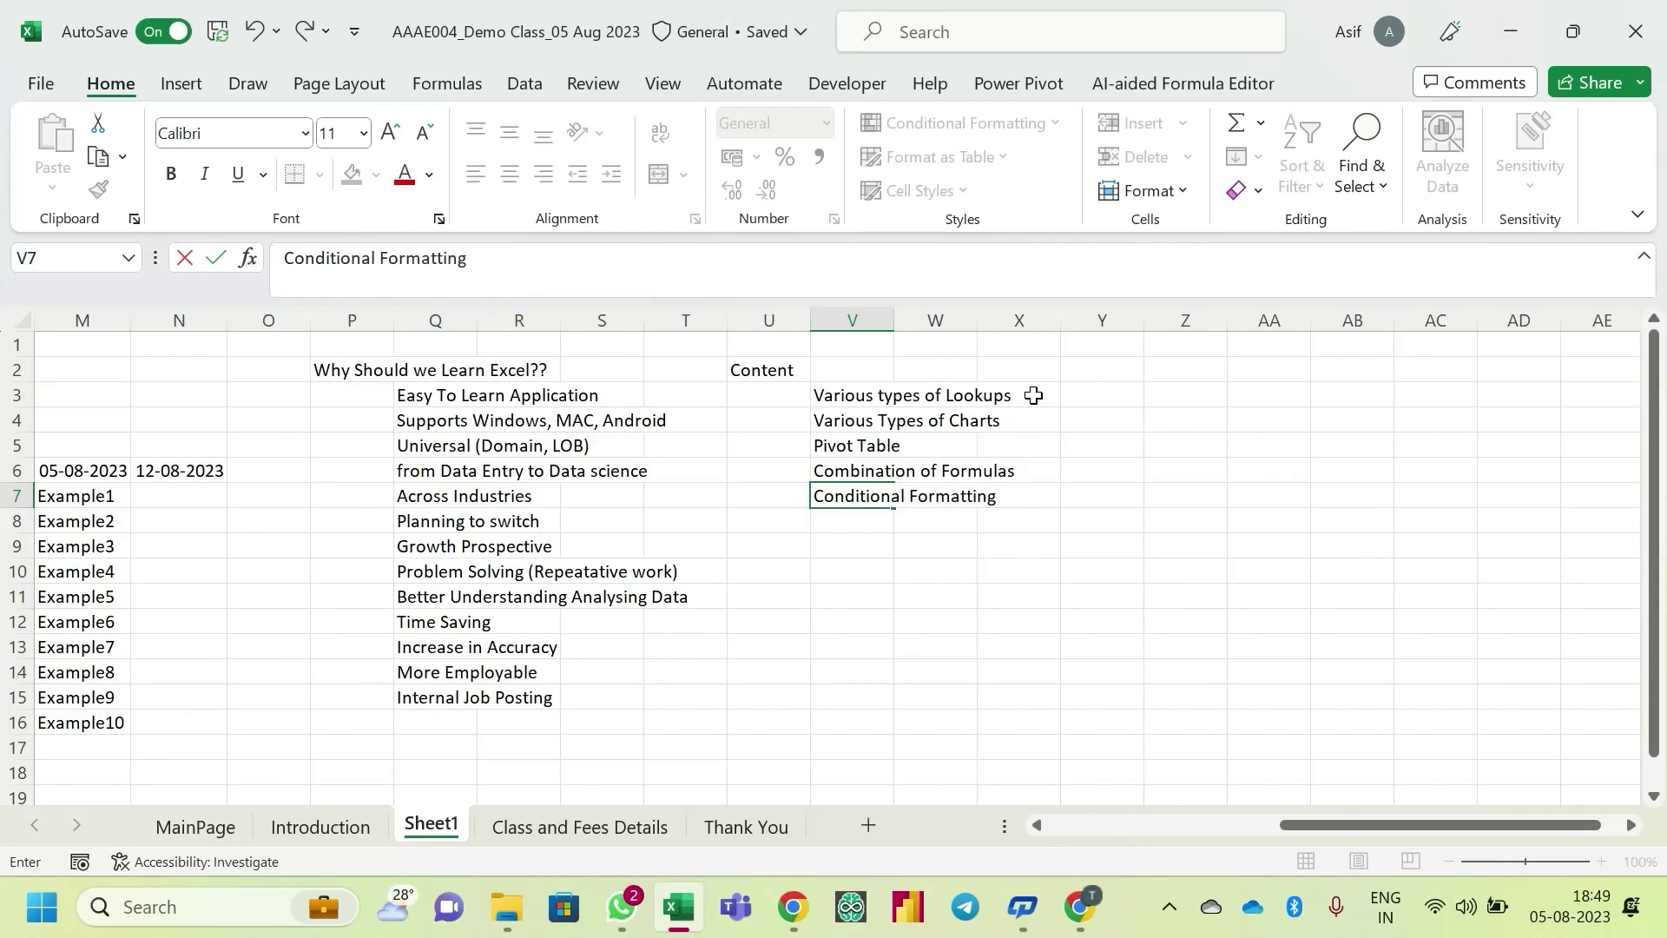
pyautogui.press('Return')
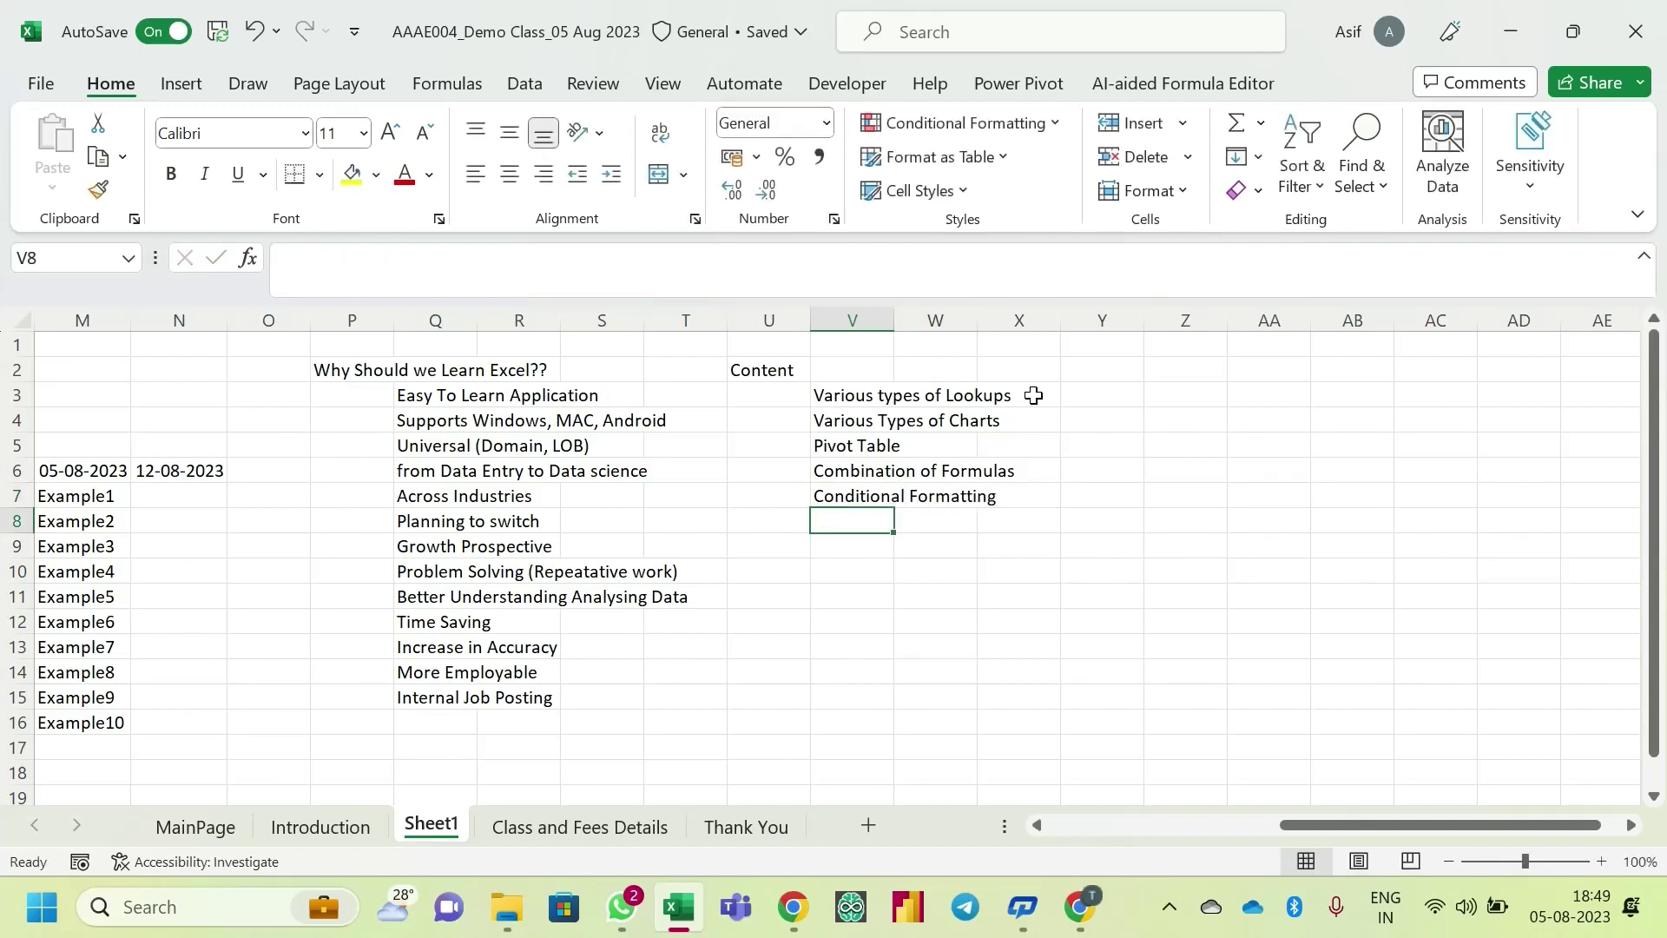
pyautogui.write('Data H')
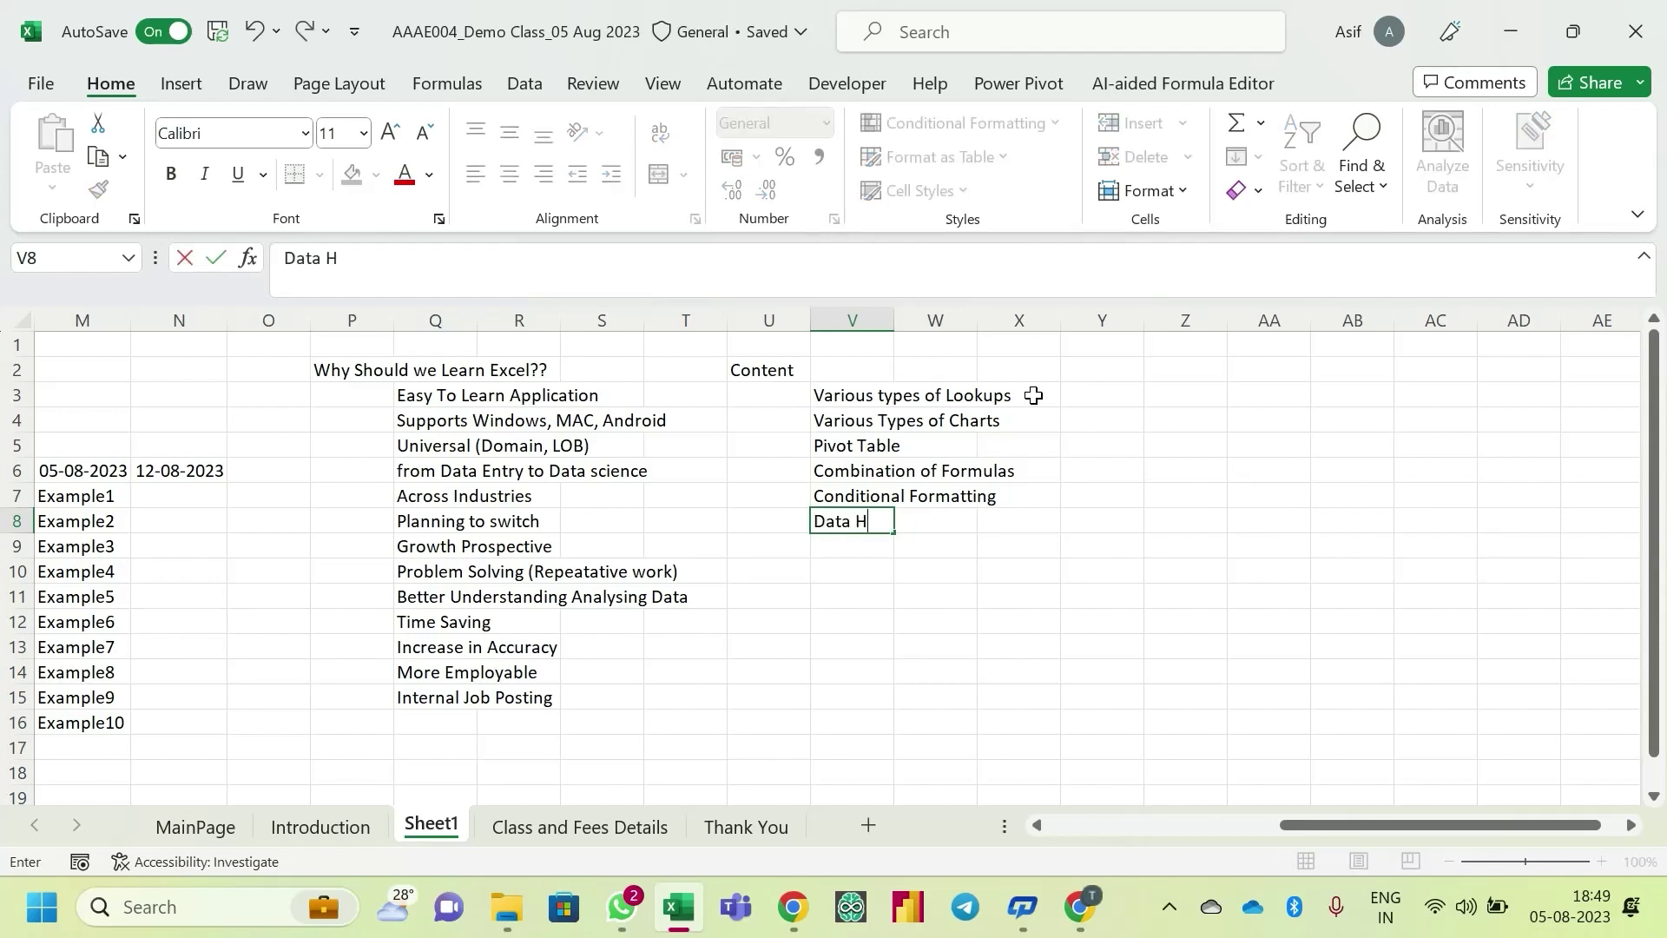
pyautogui.write('andling')
pyautogui.press('Return')
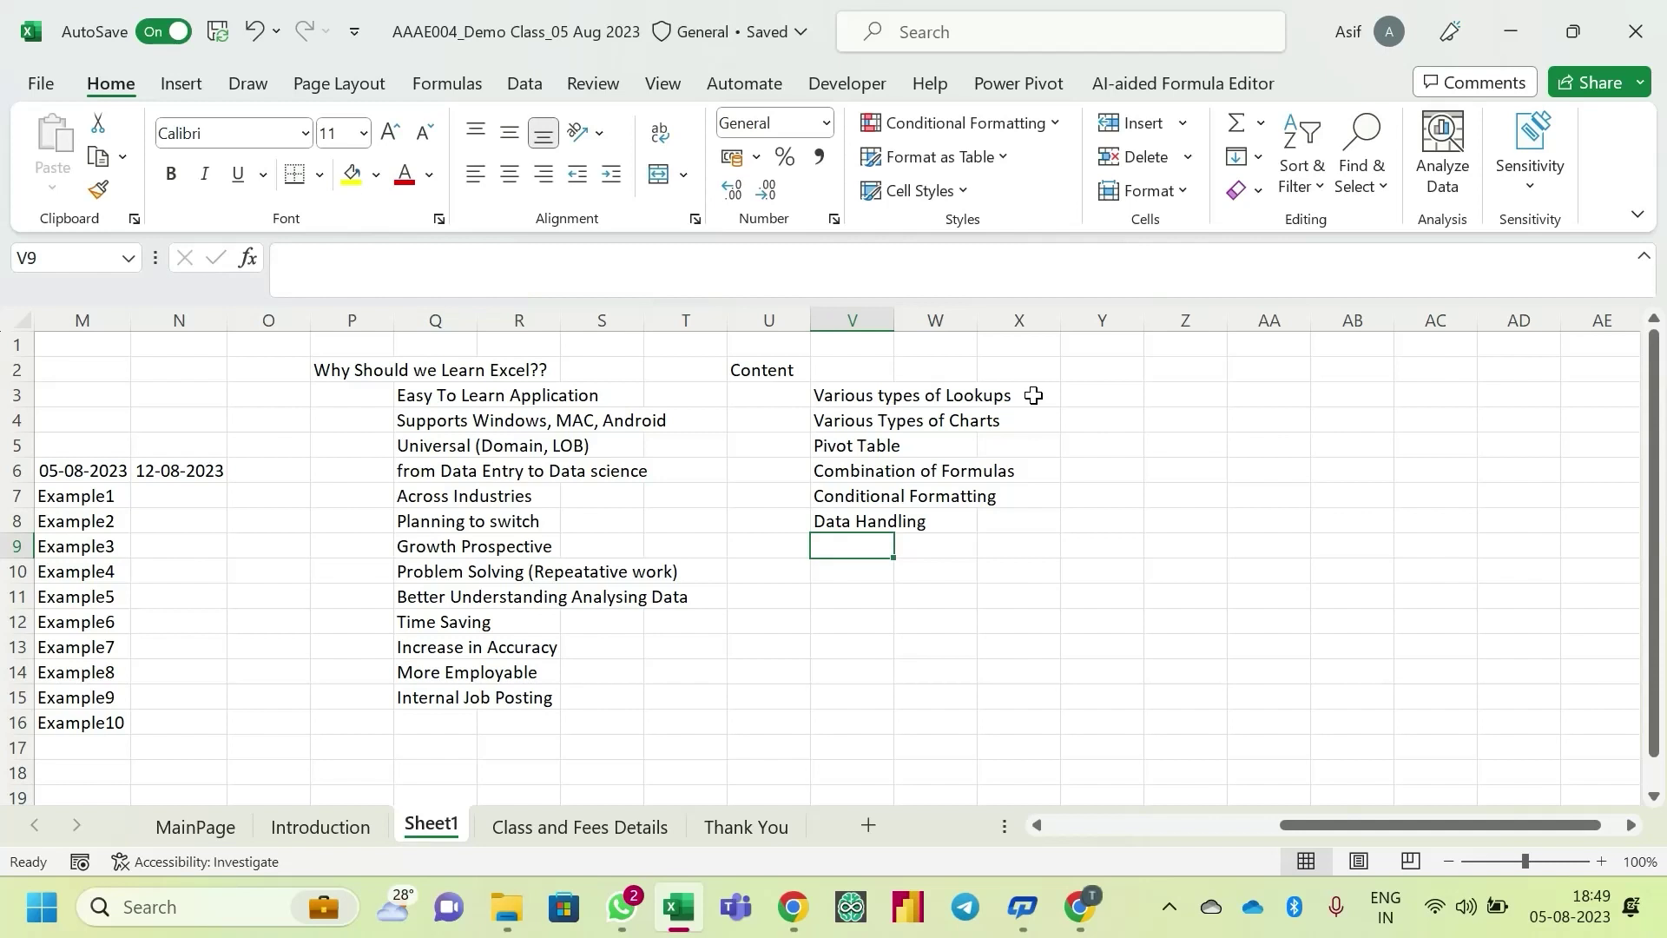
# - Add "Data Validation" in V9 and "Functions" in V10 to the content list
pyautogui.write('Data Validation')
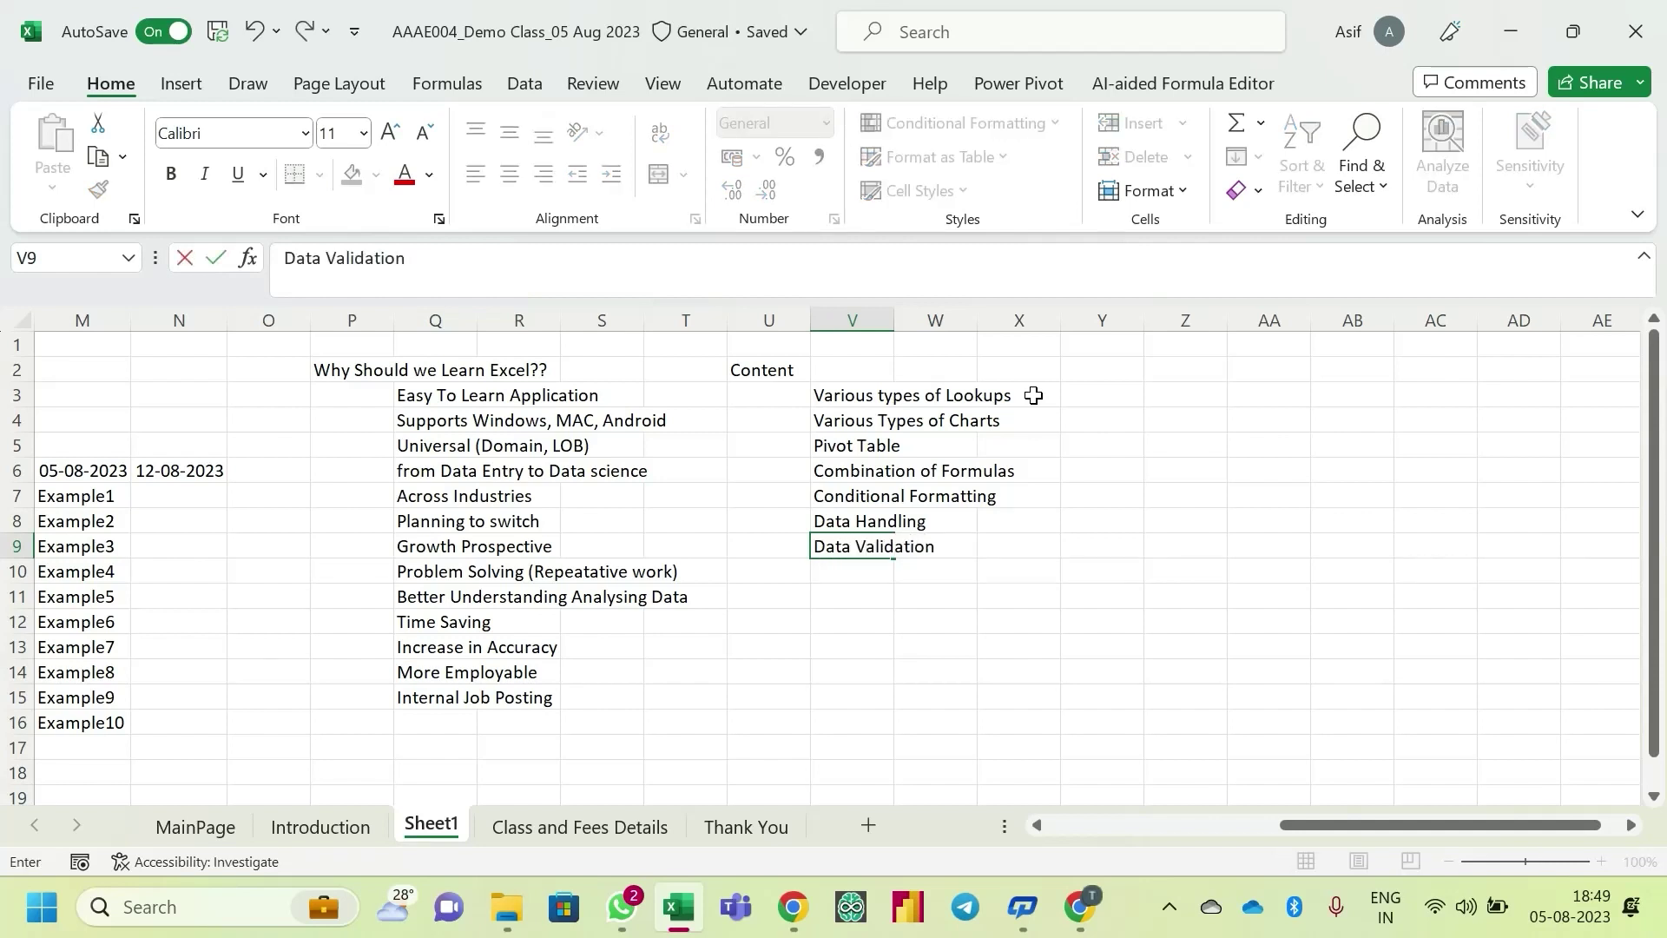
pyautogui.press('Return')
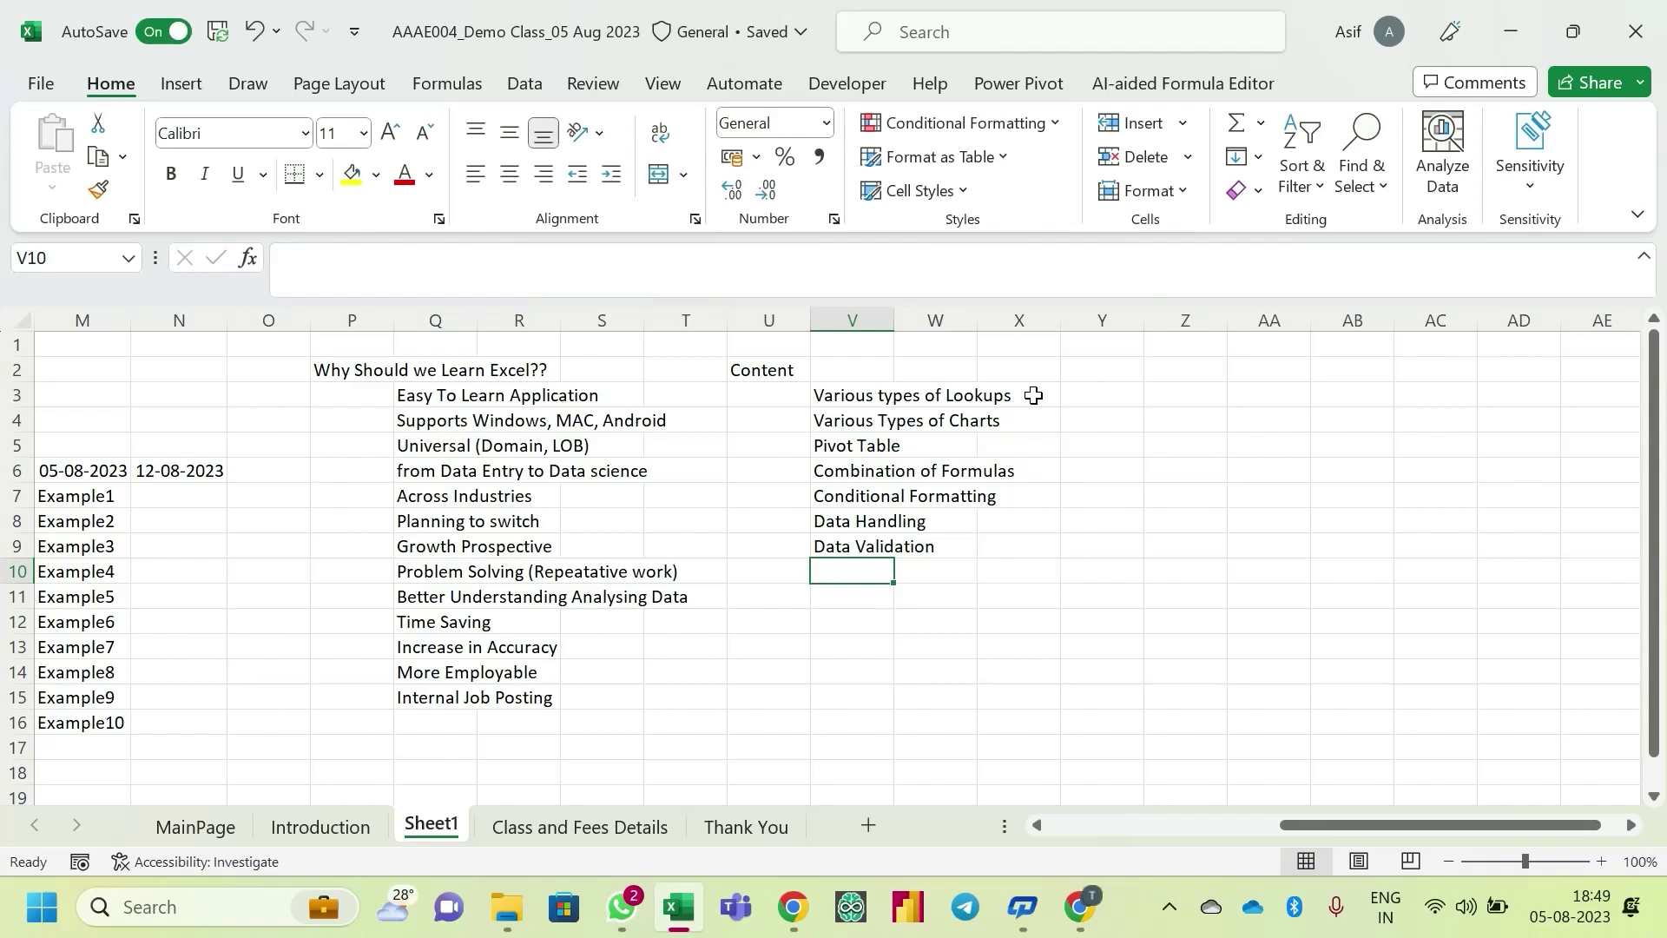
pyautogui.write('Functions')
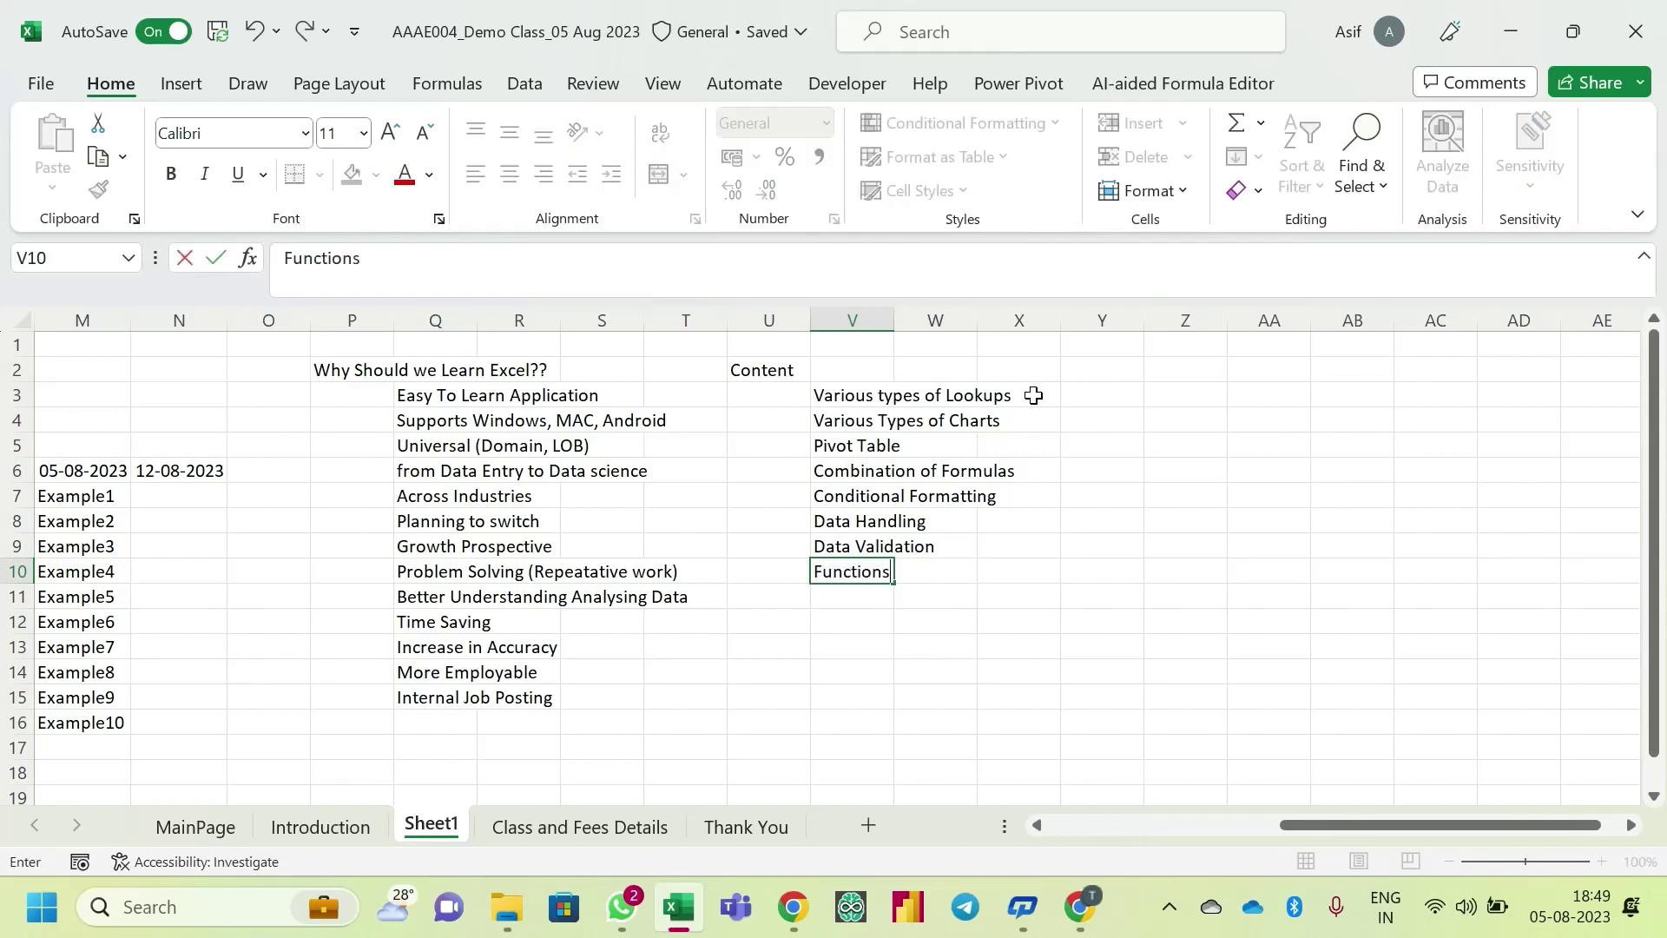
pyautogui.press('Return')
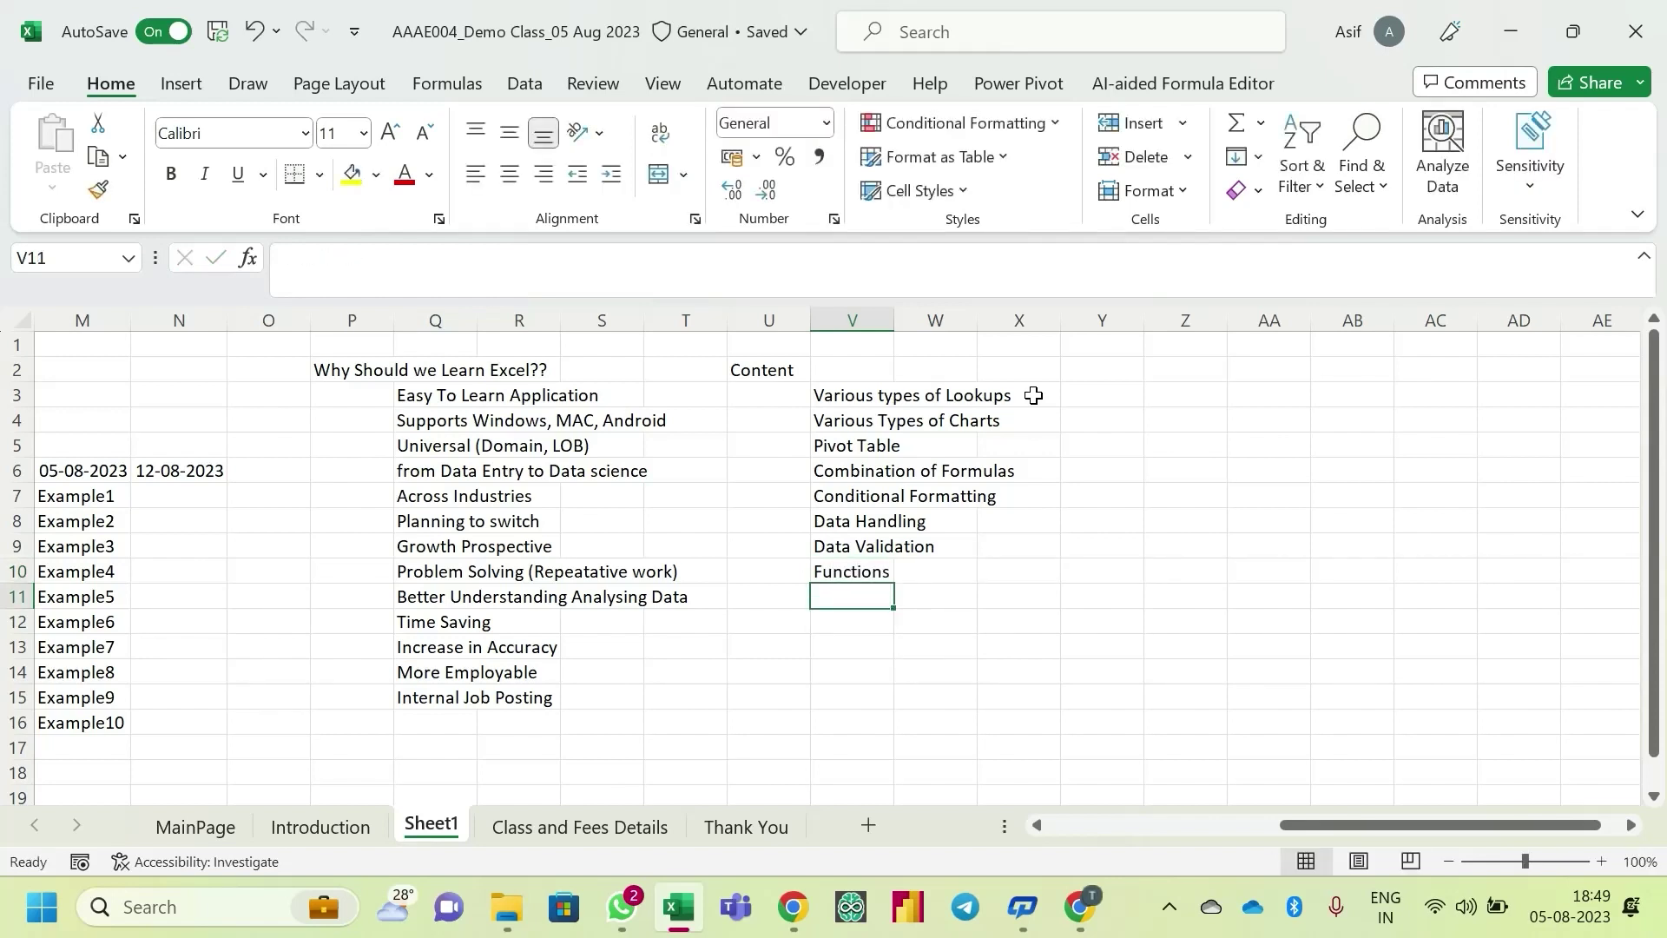
# - Enter "Logical Building" in cell V11 of the content list
pyautogui.write('Lo')
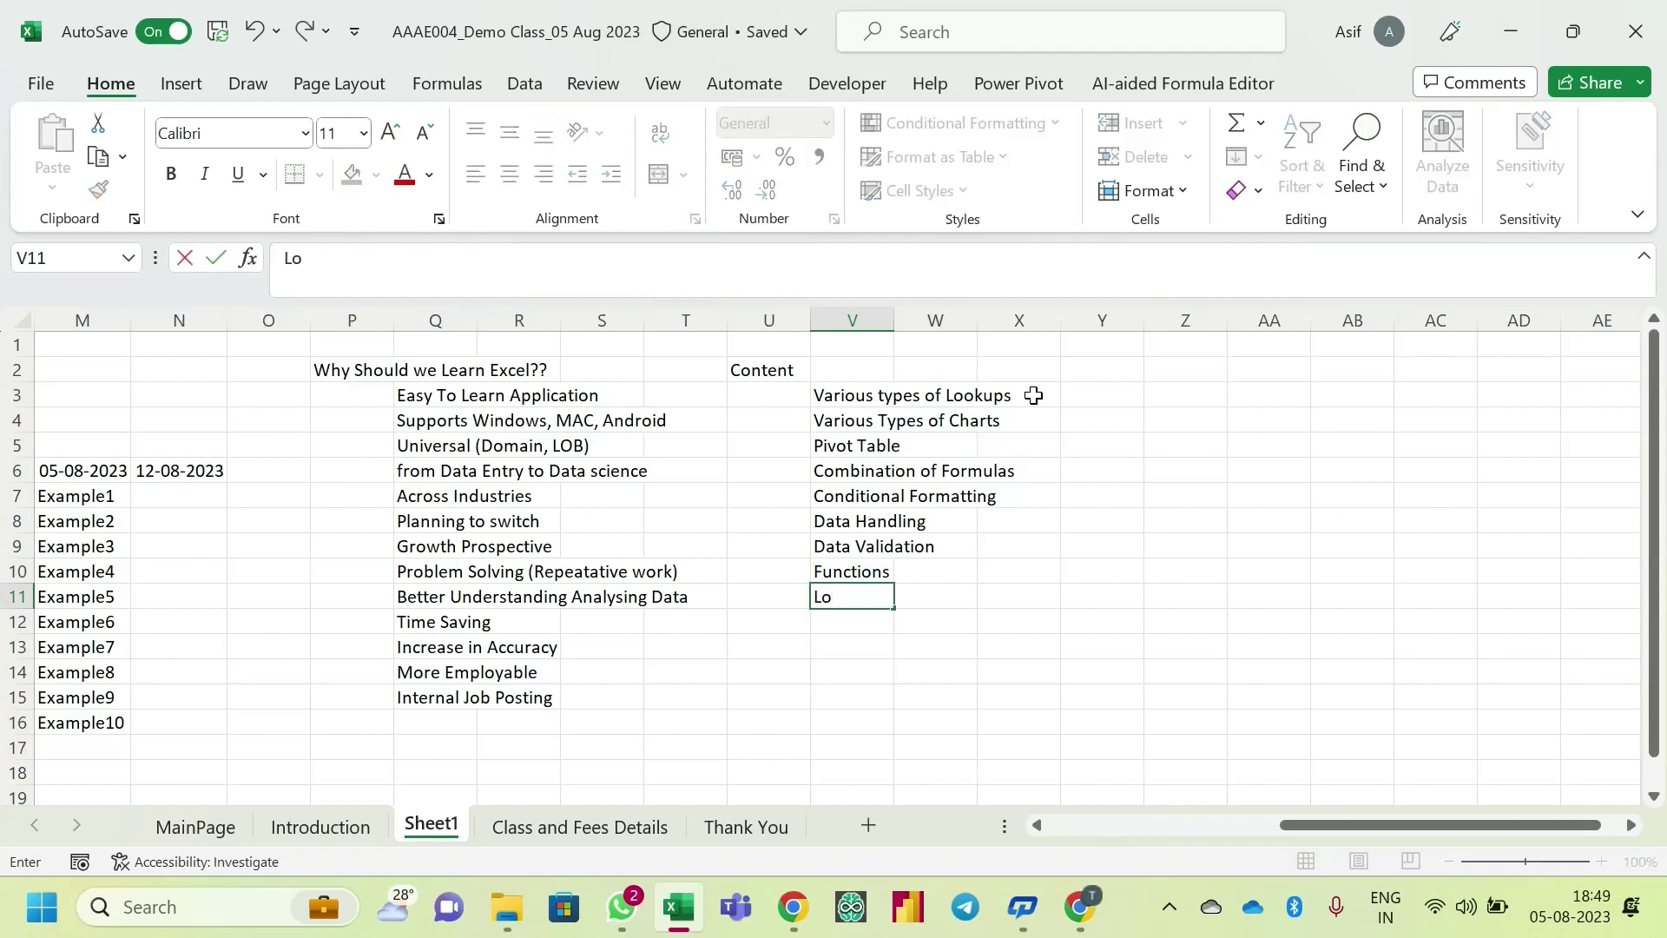
pyautogui.write('gical Building')
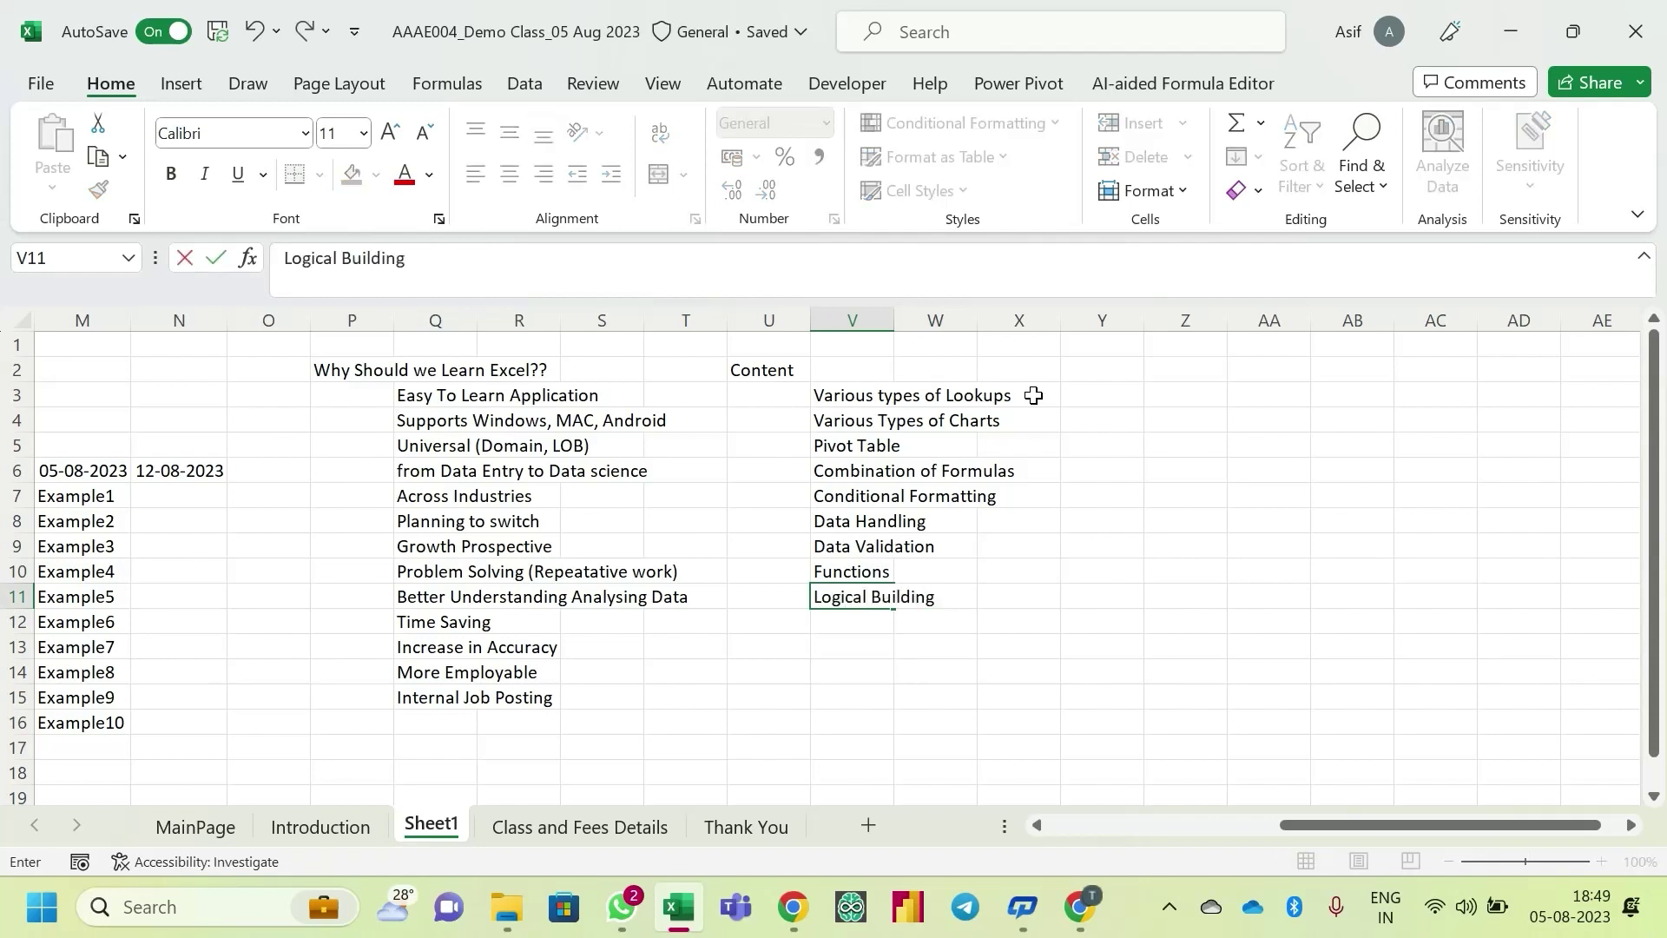
pyautogui.press('Return')
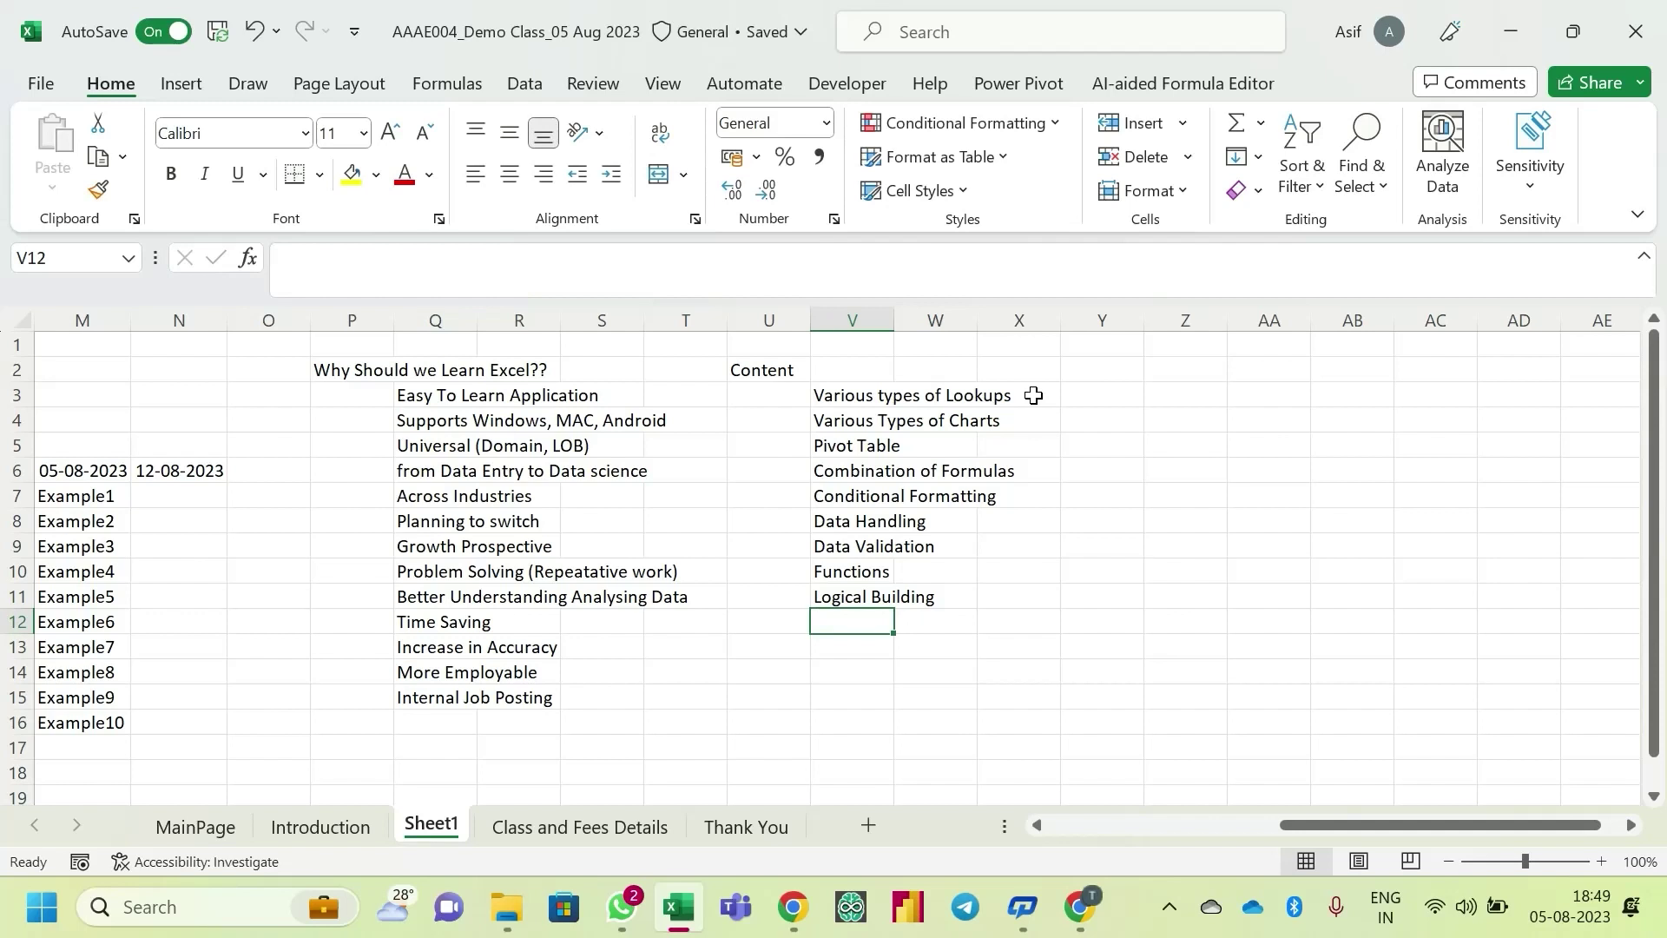
# - Extend the pivot table entry in V5 to read "Pivot Table / Data Summarization"
pyautogui.write('Data')
pyautogui.press('Escape')
pyautogui.press('Up')
pyautogui.press('Up')
pyautogui.press('Up')
pyautogui.press('Up')
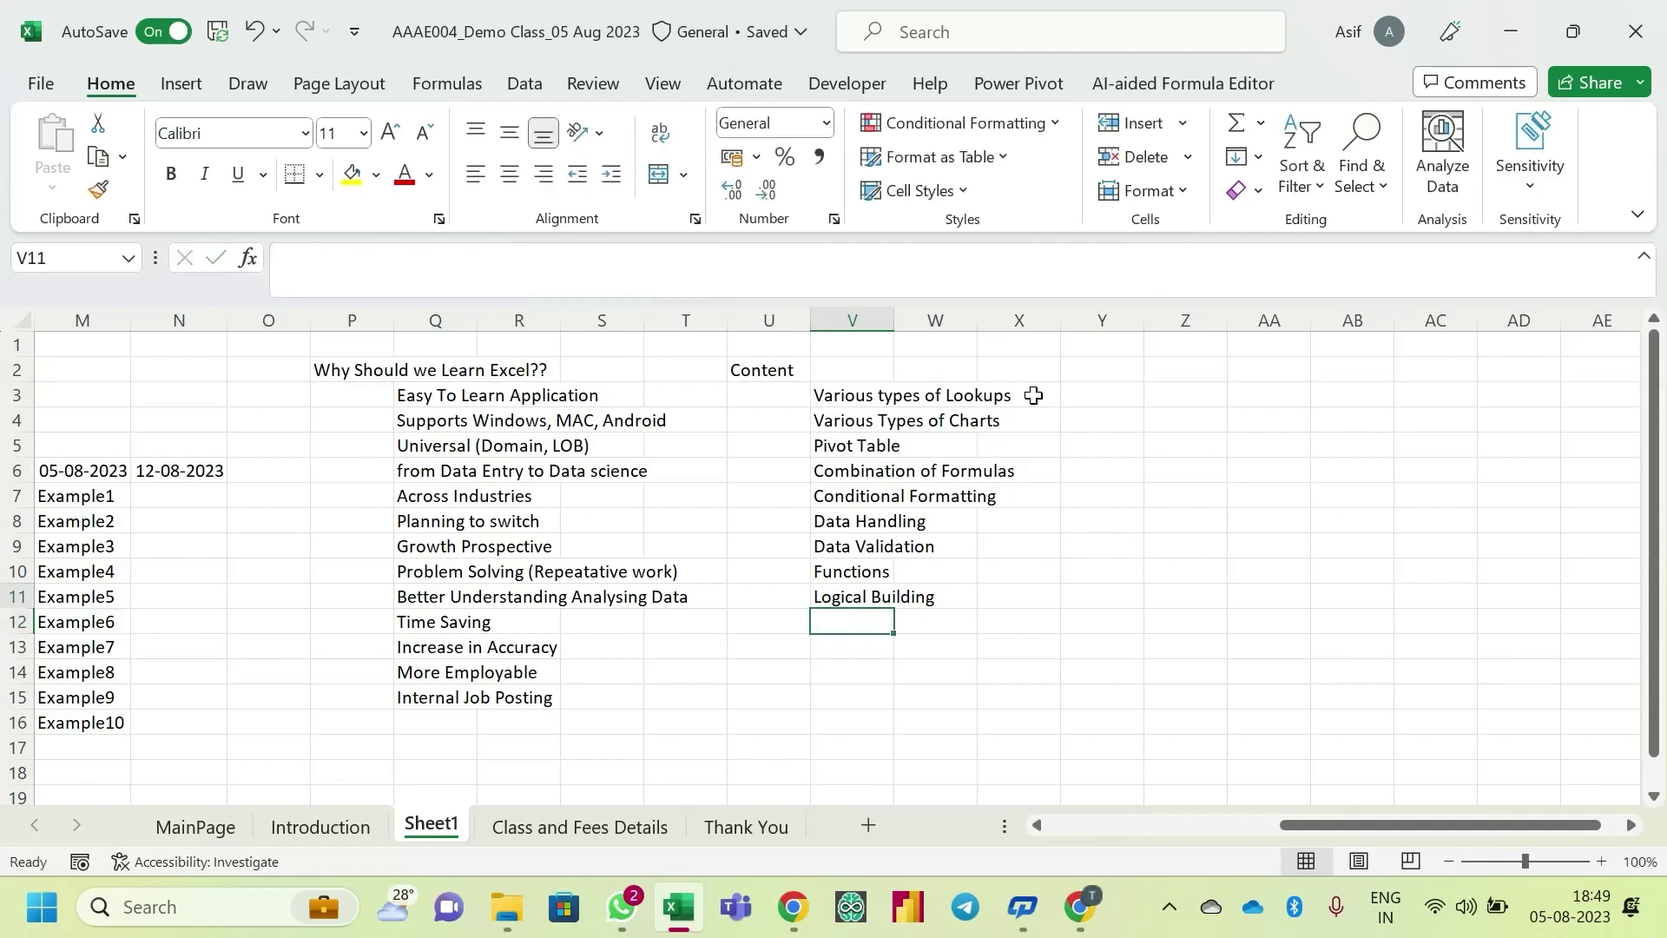
pyautogui.press('Up')
pyautogui.press('Up')
pyautogui.press('Up')
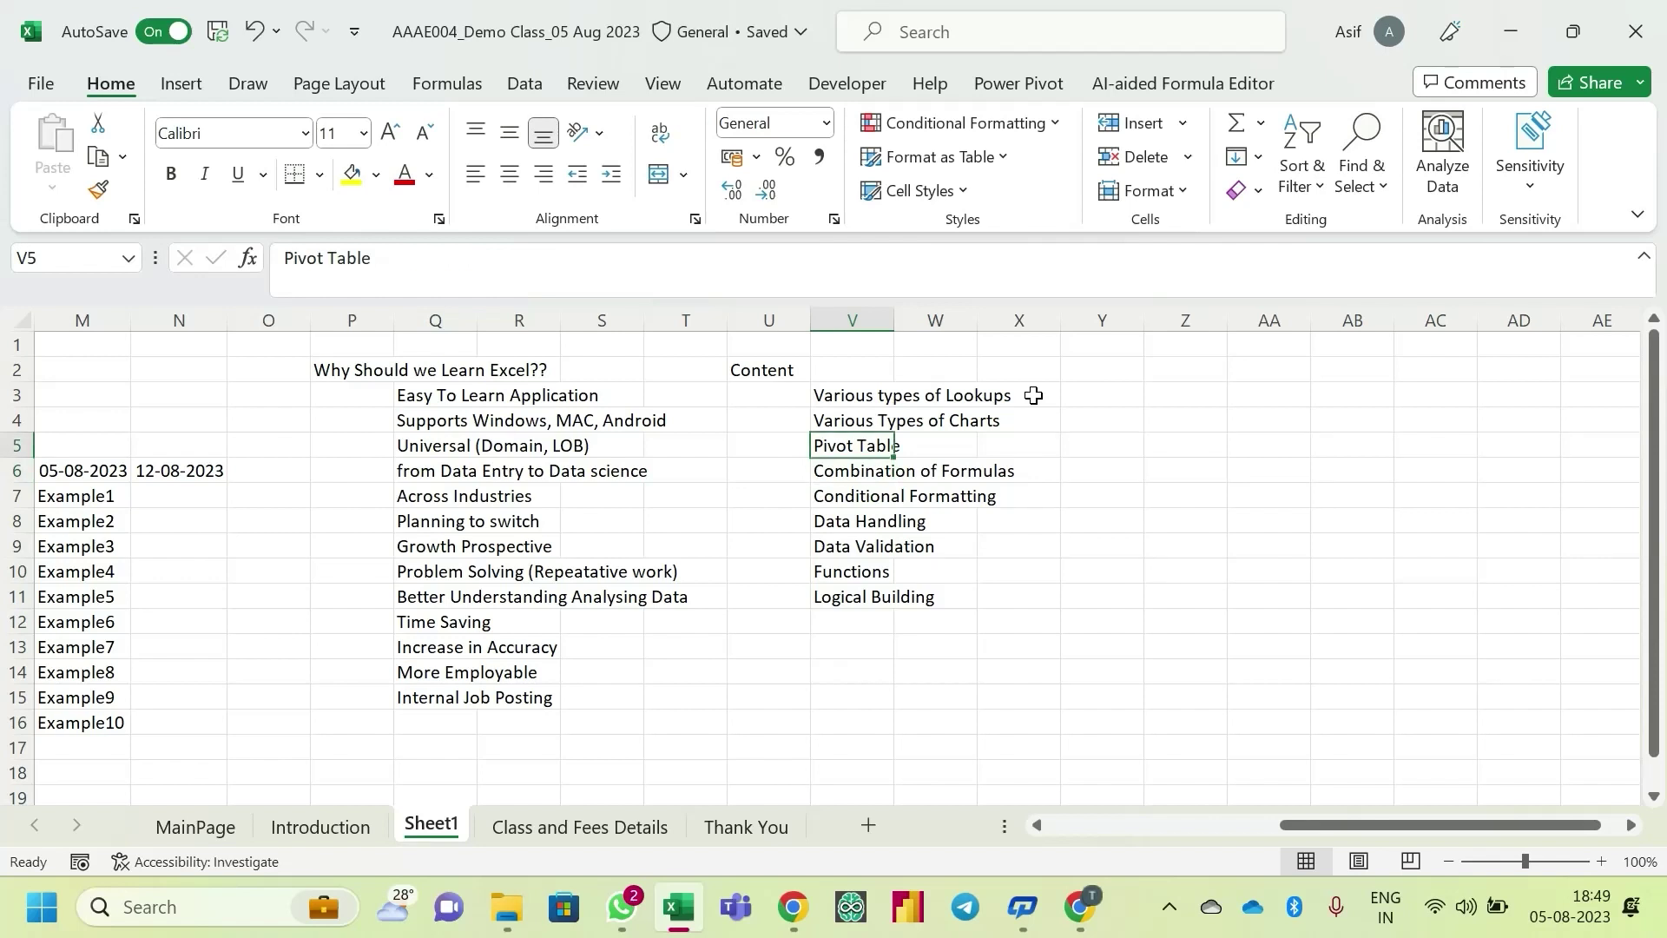
pyautogui.press('F2')
pyautogui.write('/ Da')
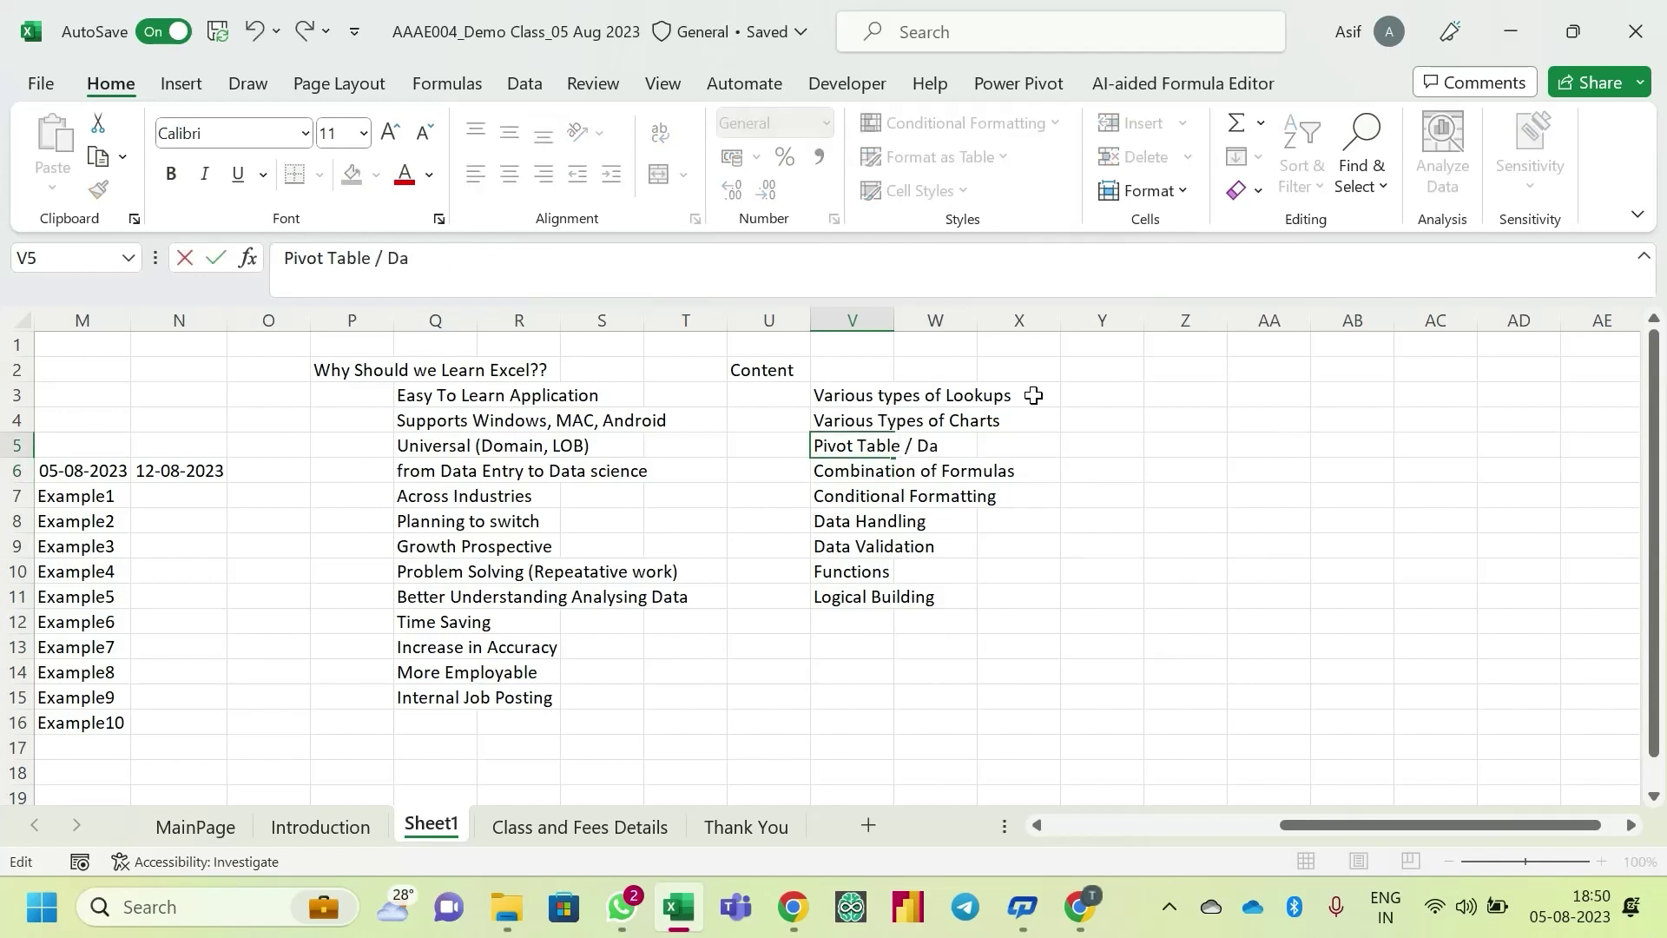
pyautogui.write('ta Summarization')
pyautogui.press('Return')
# - Enter "Data Types" in V12, the first empty cell below "Logical Building"
pyautogui.press('Down')
pyautogui.press('Down')
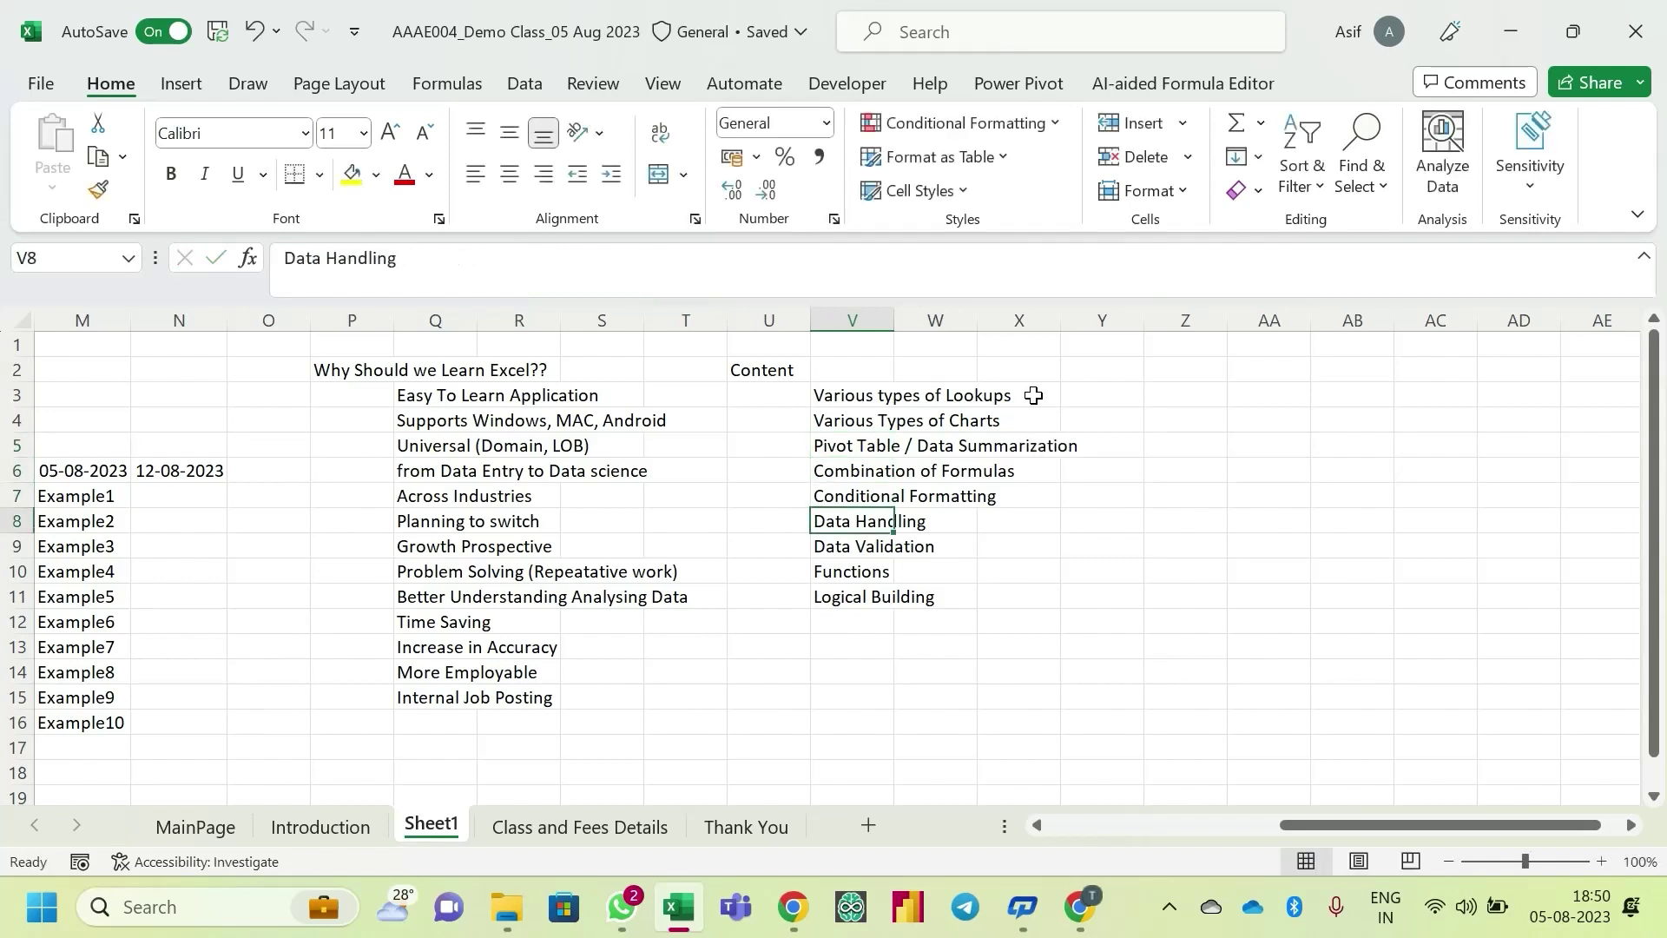
pyautogui.press('Down')
pyautogui.press('Down')
pyautogui.press('Down')
pyautogui.press('Down')
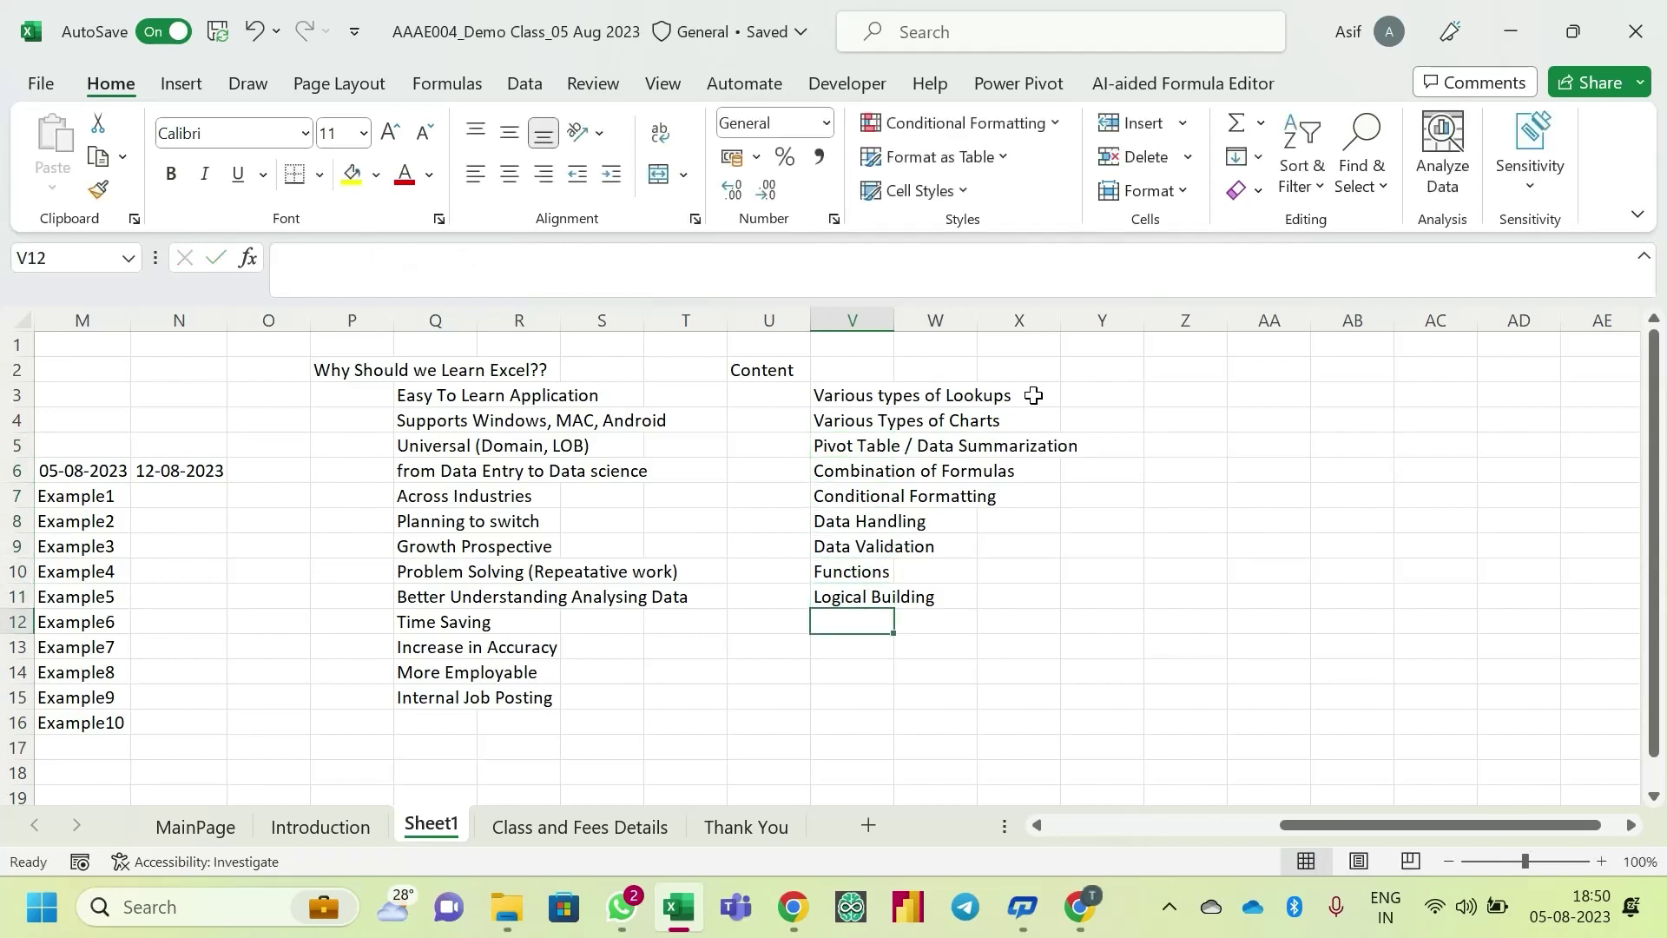
pyautogui.write('Data Types')
pyautogui.press('Return')
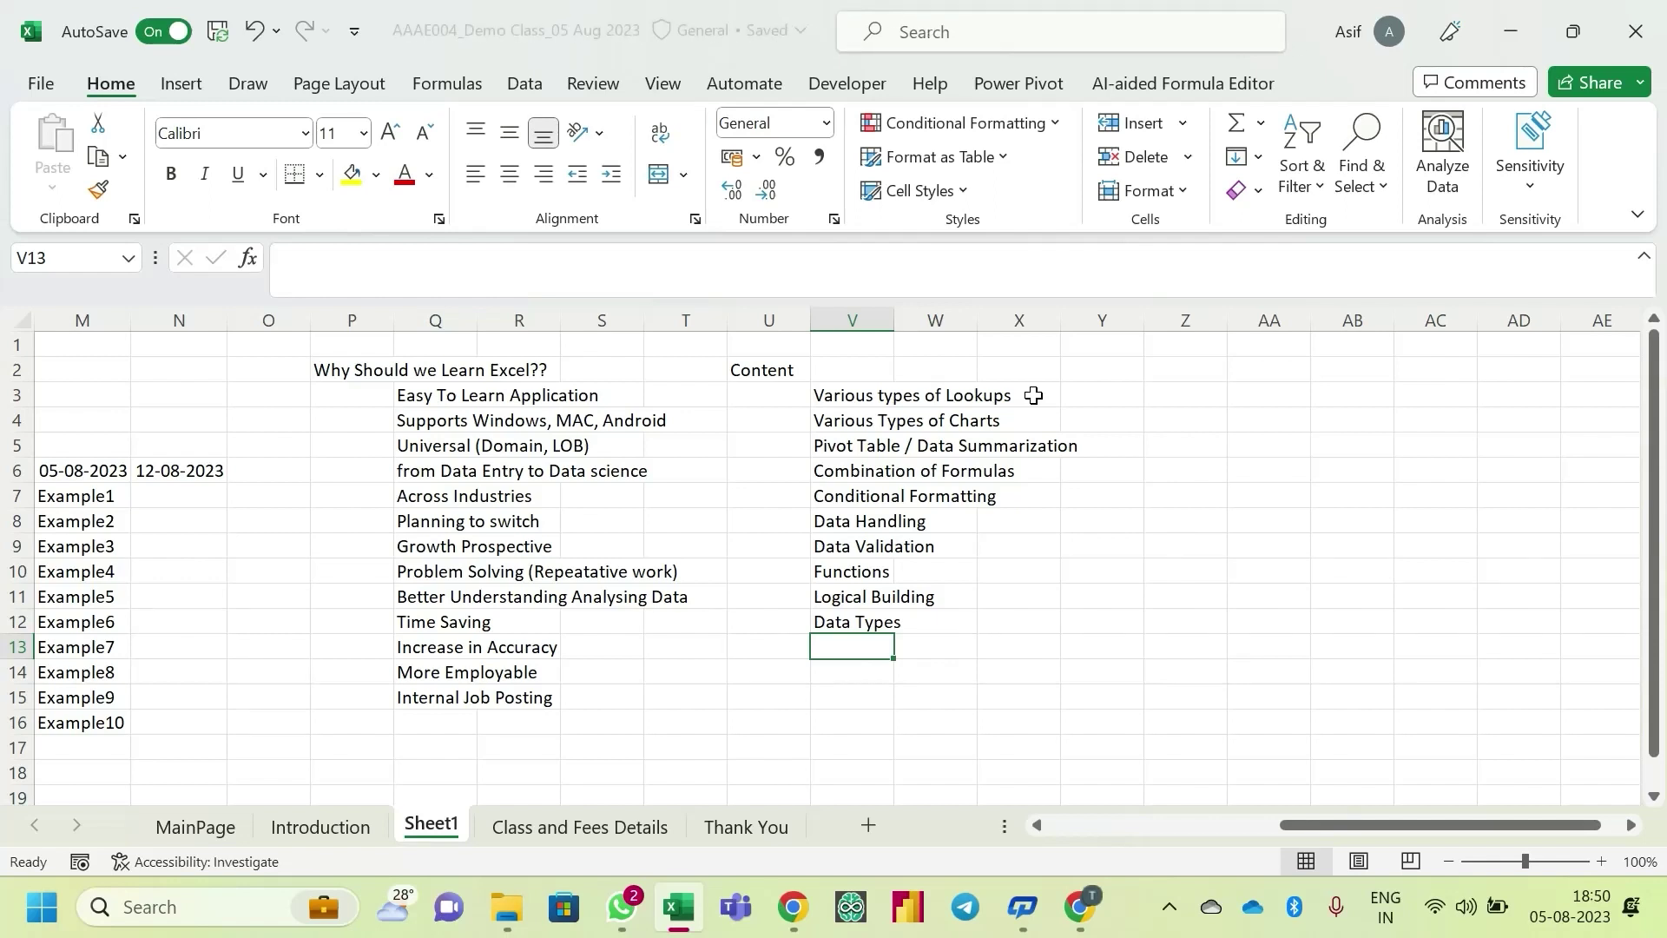
# - Expand the entry in V10 to read "Functions (Used in your Day to Day office work)"
pyautogui.press('Up')
pyautogui.press('Up')
pyautogui.press('Up')
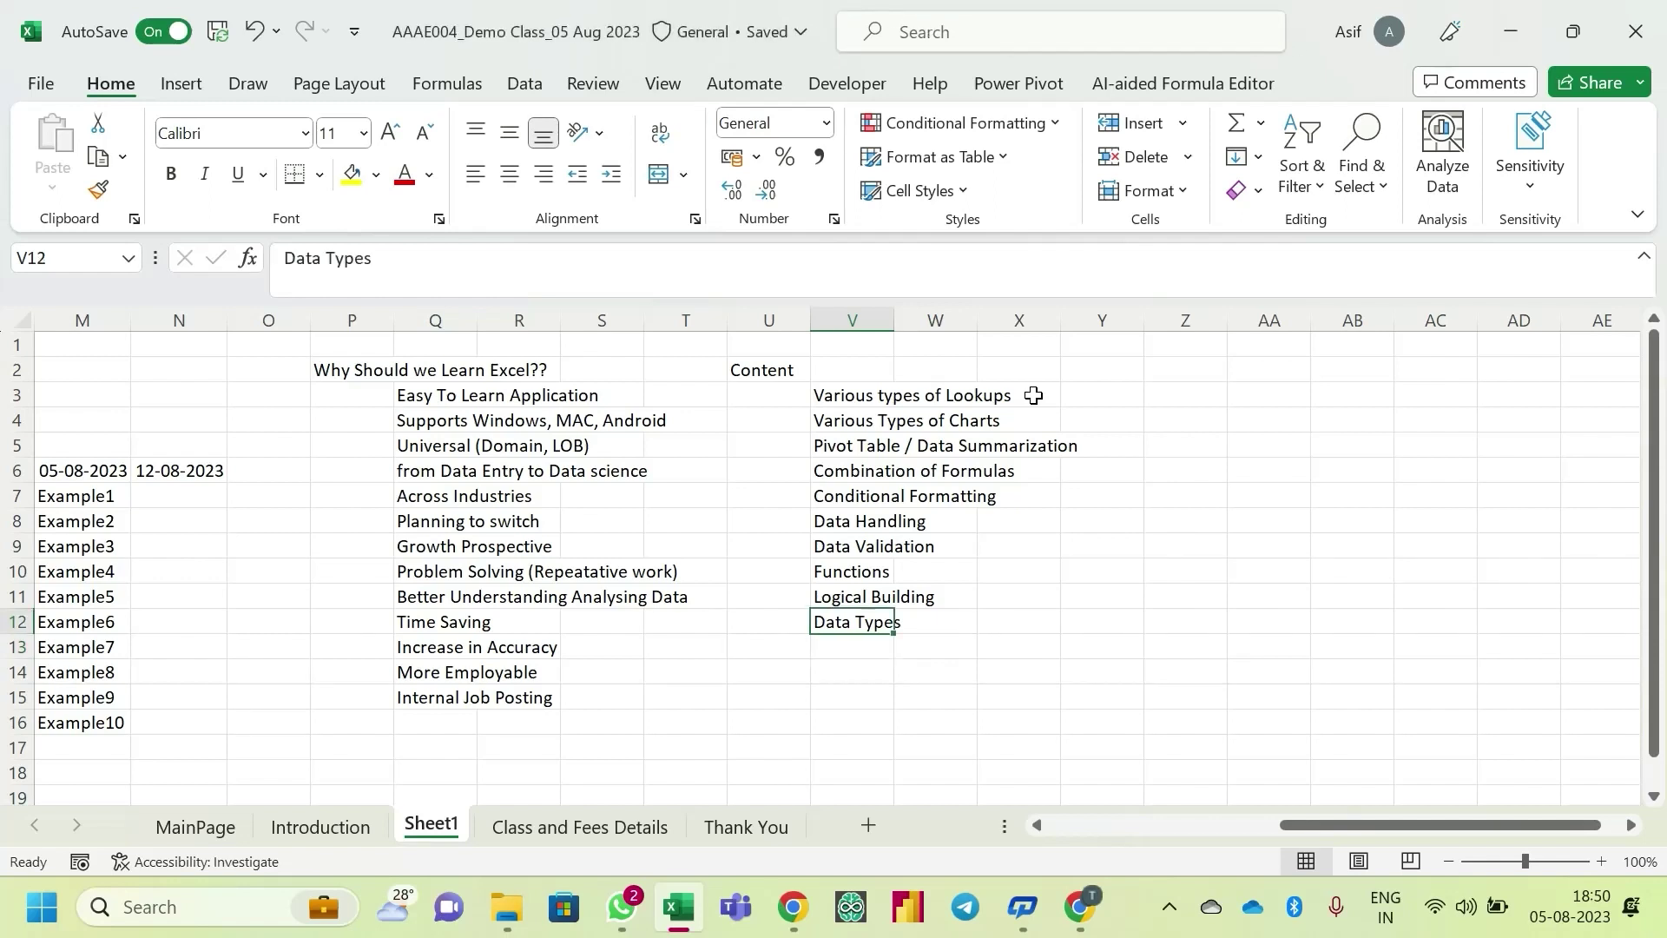
pyautogui.press('F2')
pyautogui.write('(')
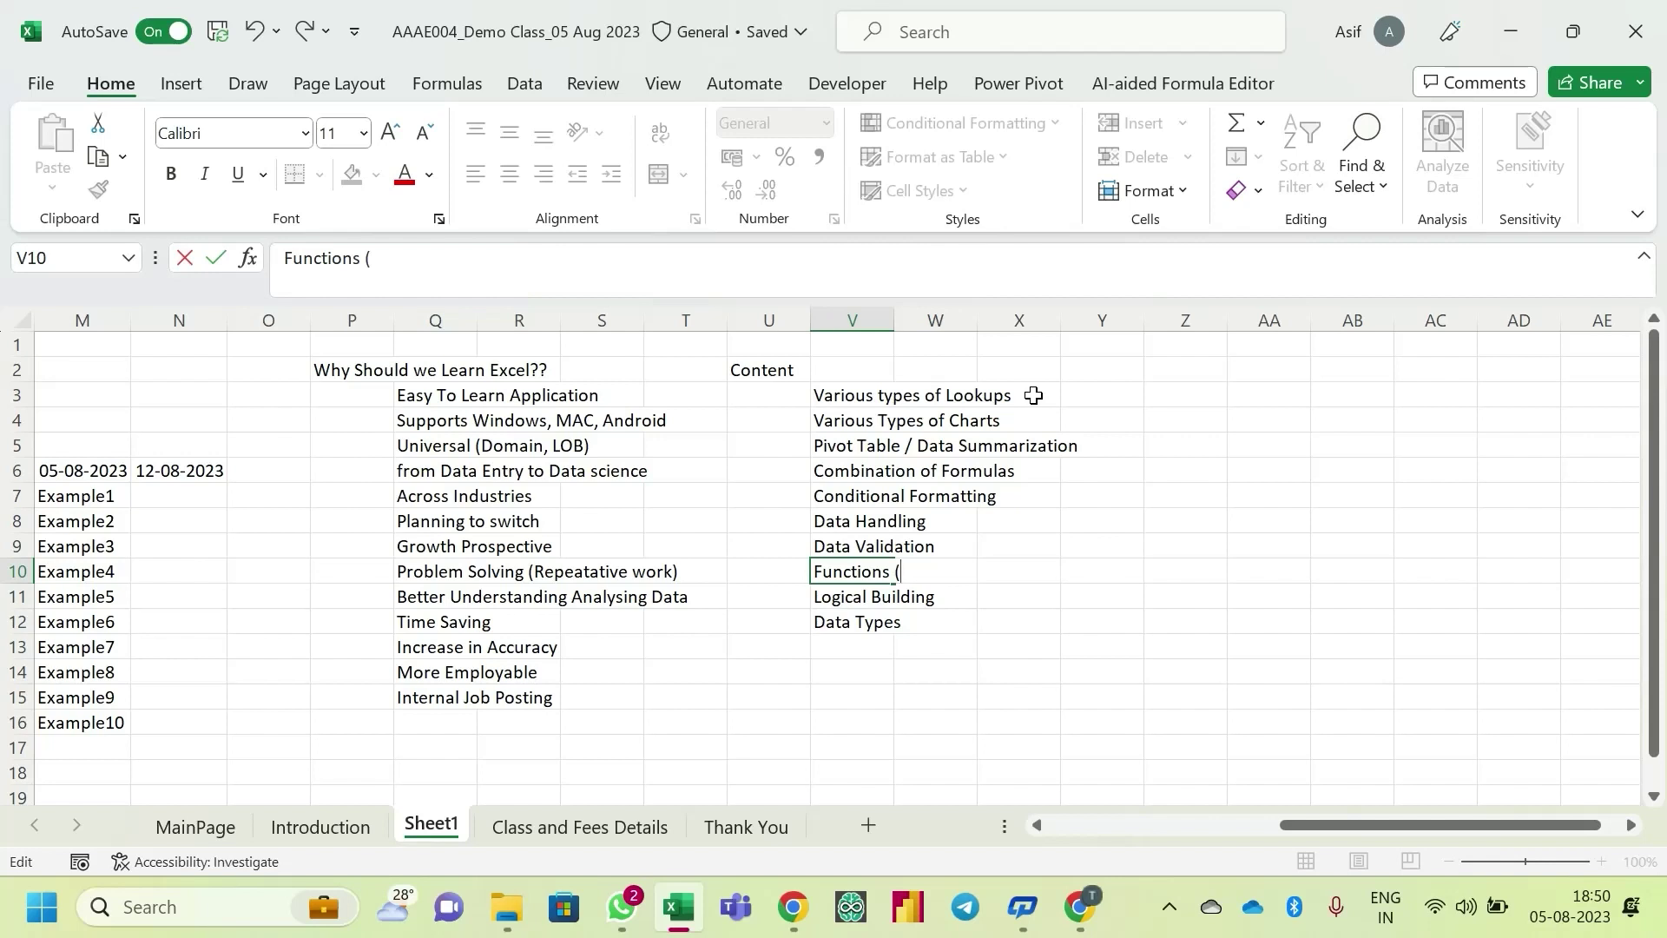
pyautogui.write('Used in your Daily')
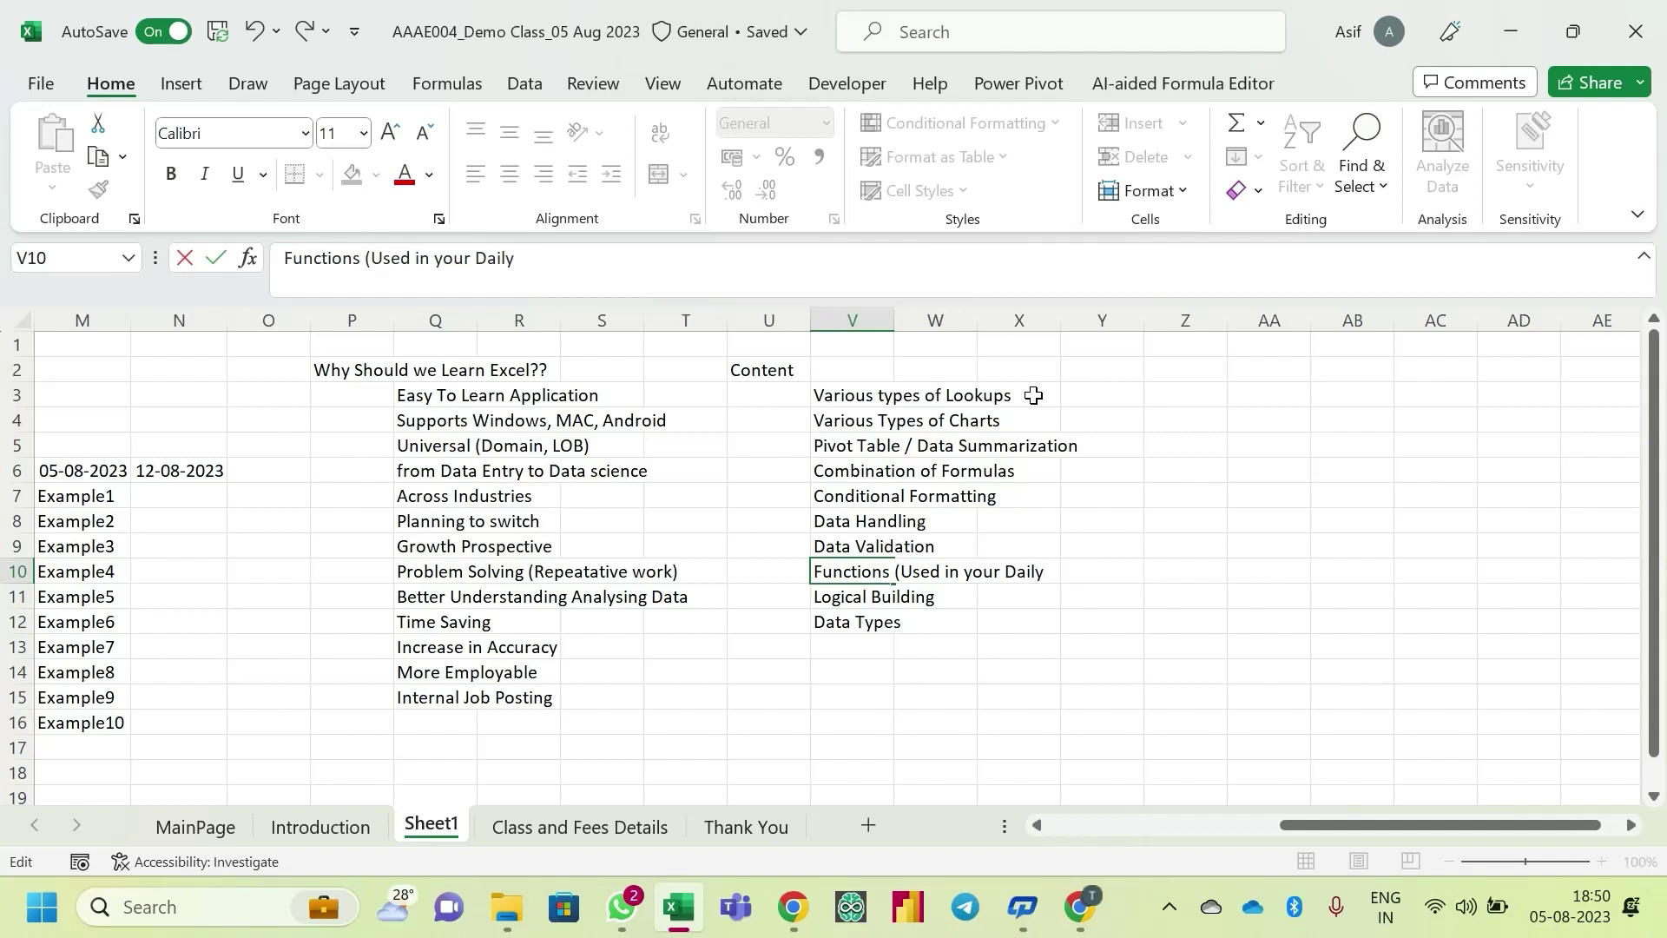
pyautogui.press('BackSpace')
pyautogui.press('BackSpace')
pyautogui.press('BackSpace')
pyautogui.write('y to Day off')
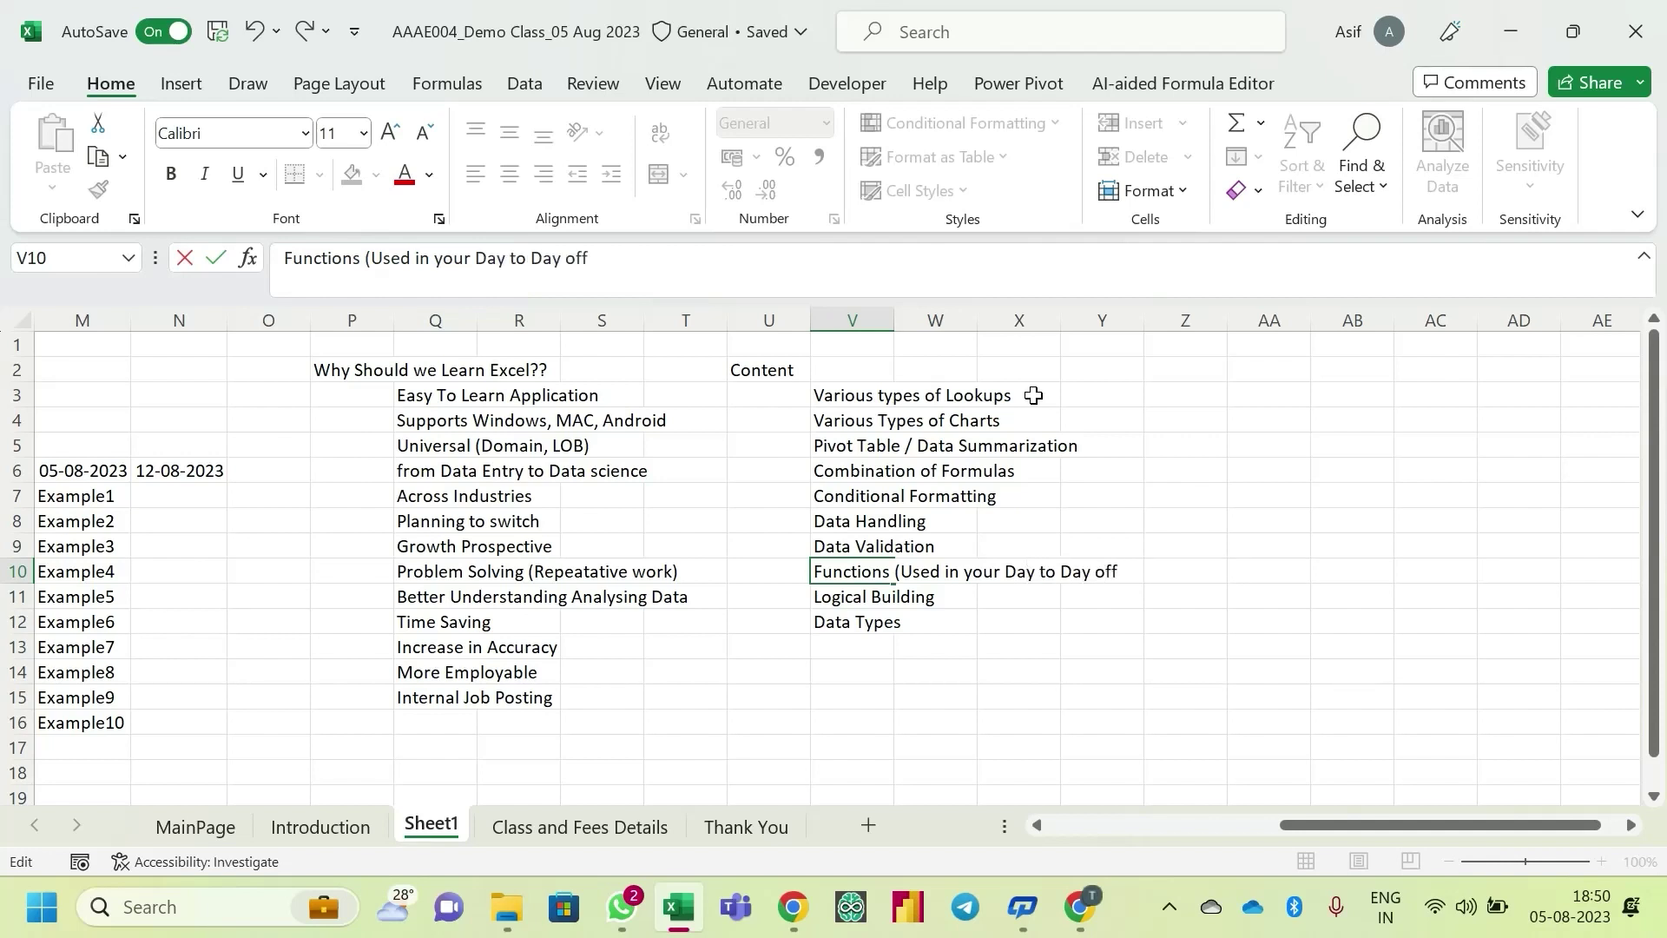
pyautogui.write('ice work)')
pyautogui.press('Return')
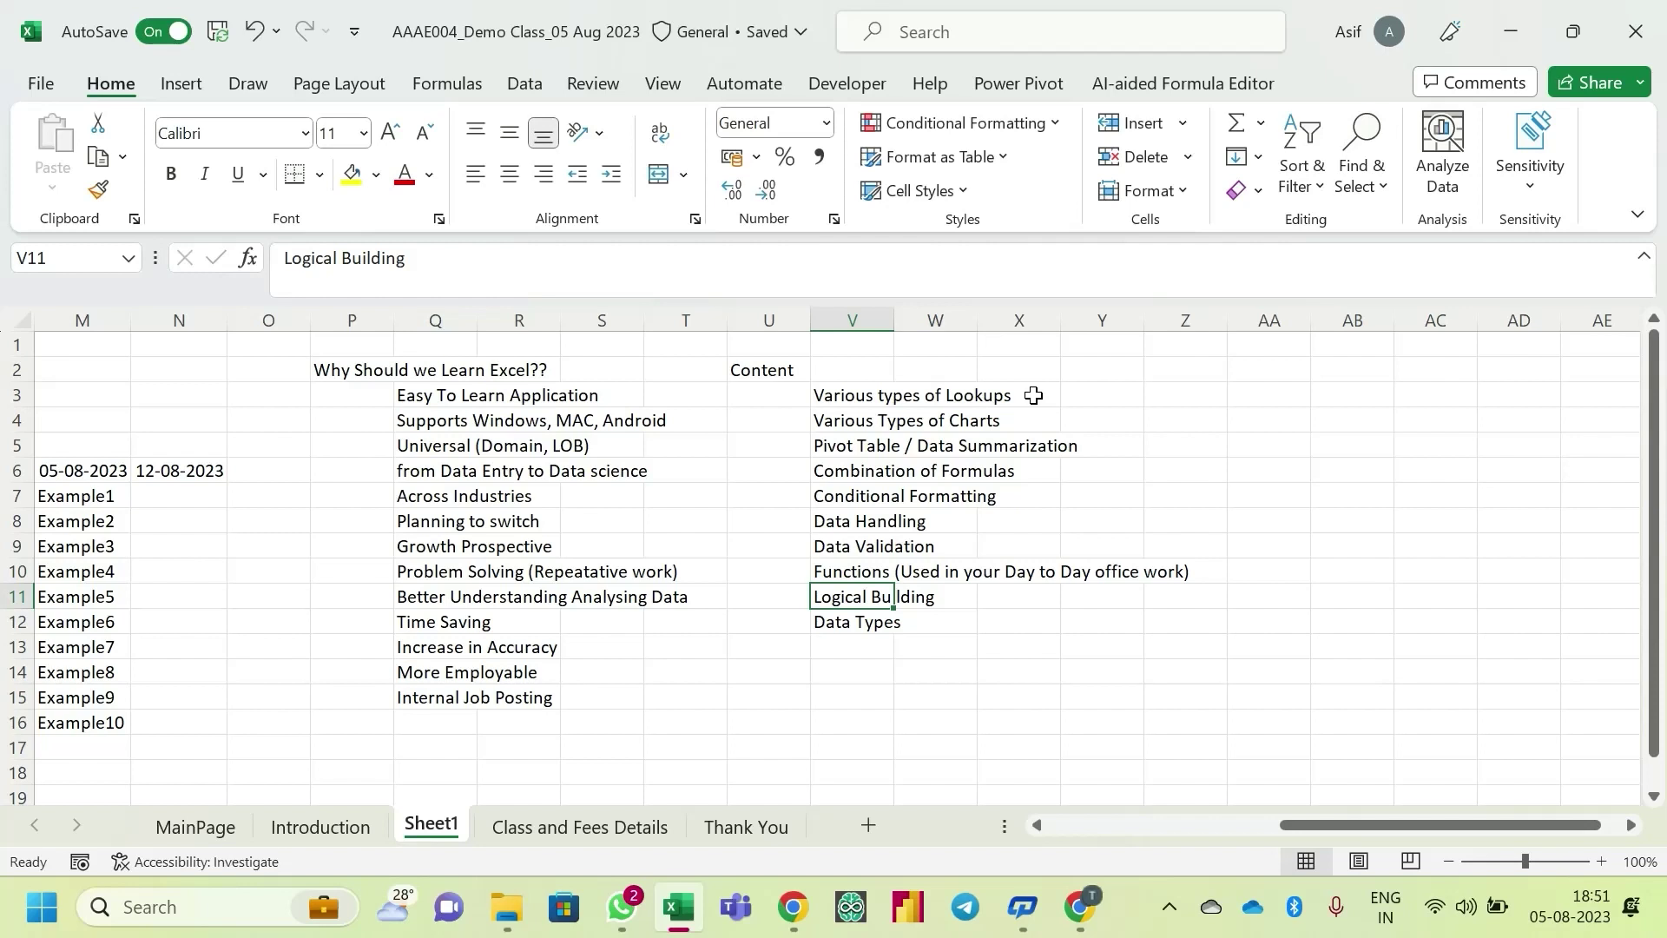
# - Enter "Slicers, Timelines" in cell V13, below "Data Types"
pyautogui.press('Down')
pyautogui.press('Down')
pyautogui.write('Cliser')
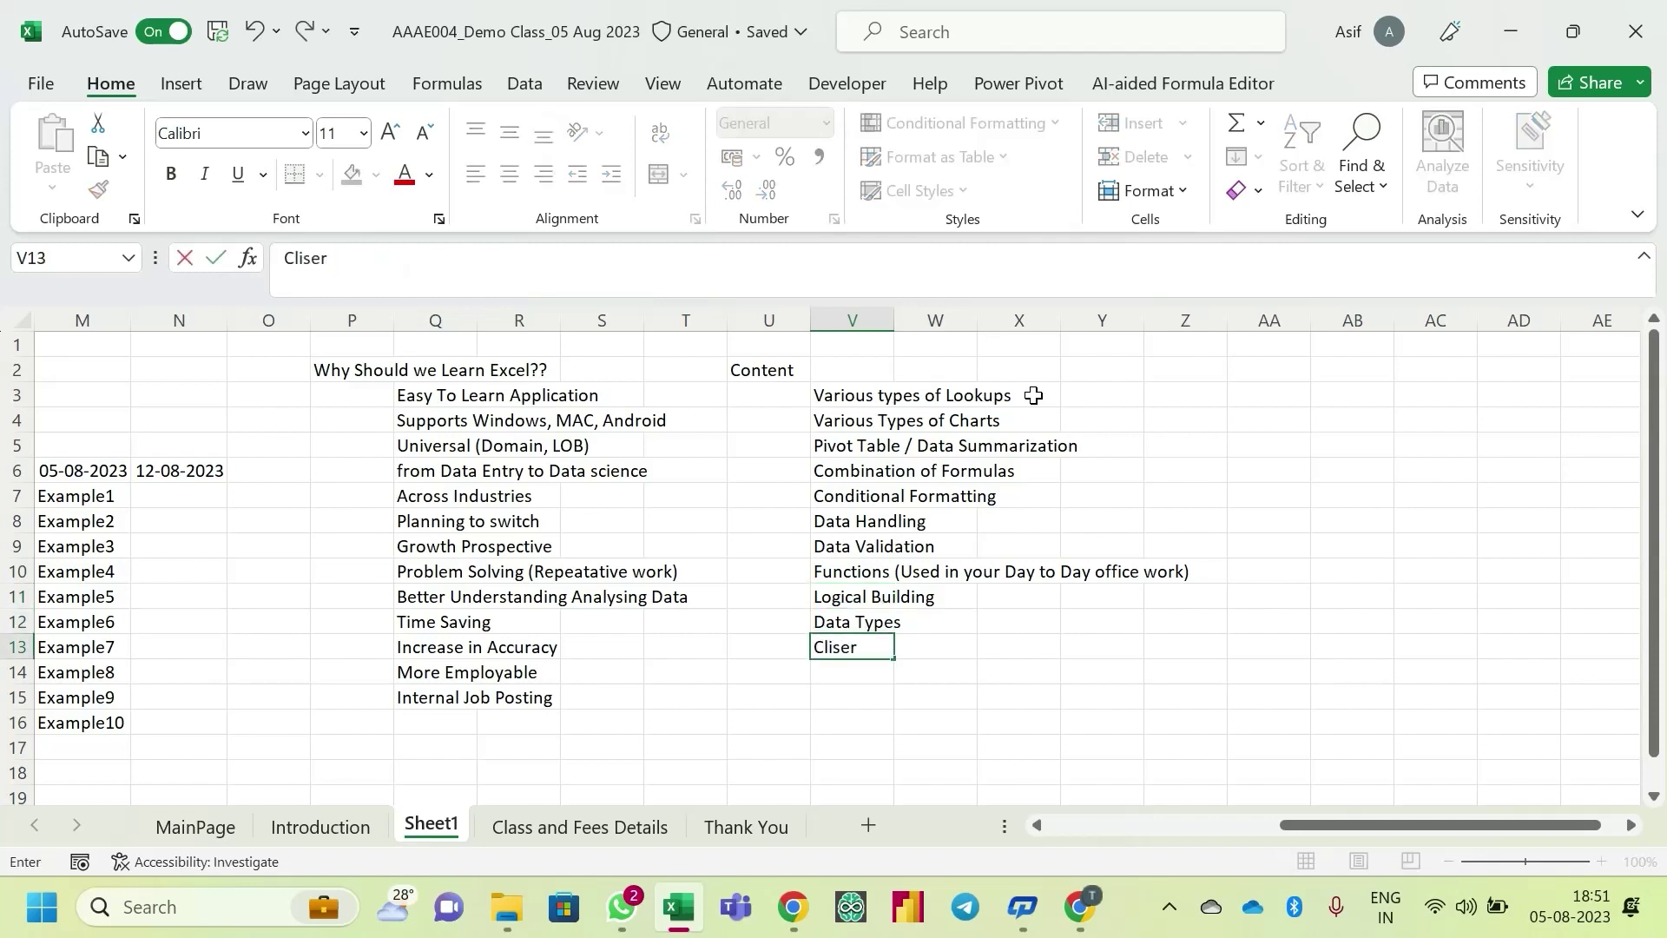
pyautogui.press('BackSpace')
pyautogui.press('BackSpace')
pyautogui.press('BackSpace')
pyautogui.press('BackSpace')
pyautogui.press('BackSpace')
pyautogui.press('BackSpace')
pyautogui.write('Slicers, Tim')
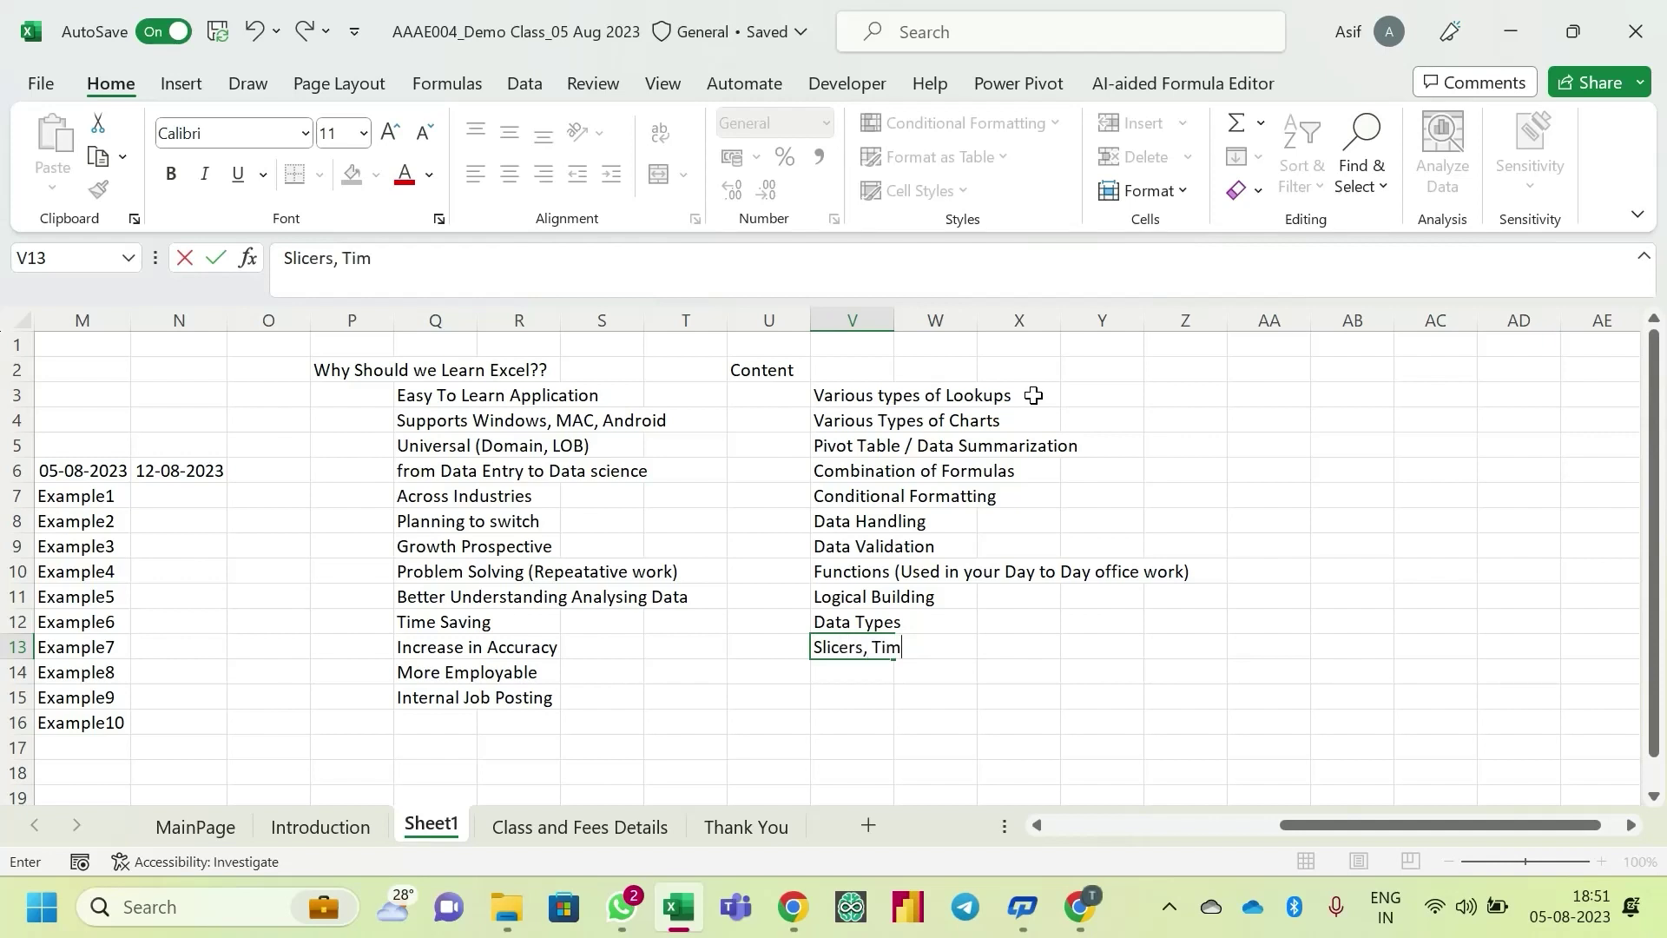
pyautogui.write('elines')
pyautogui.press('Return')
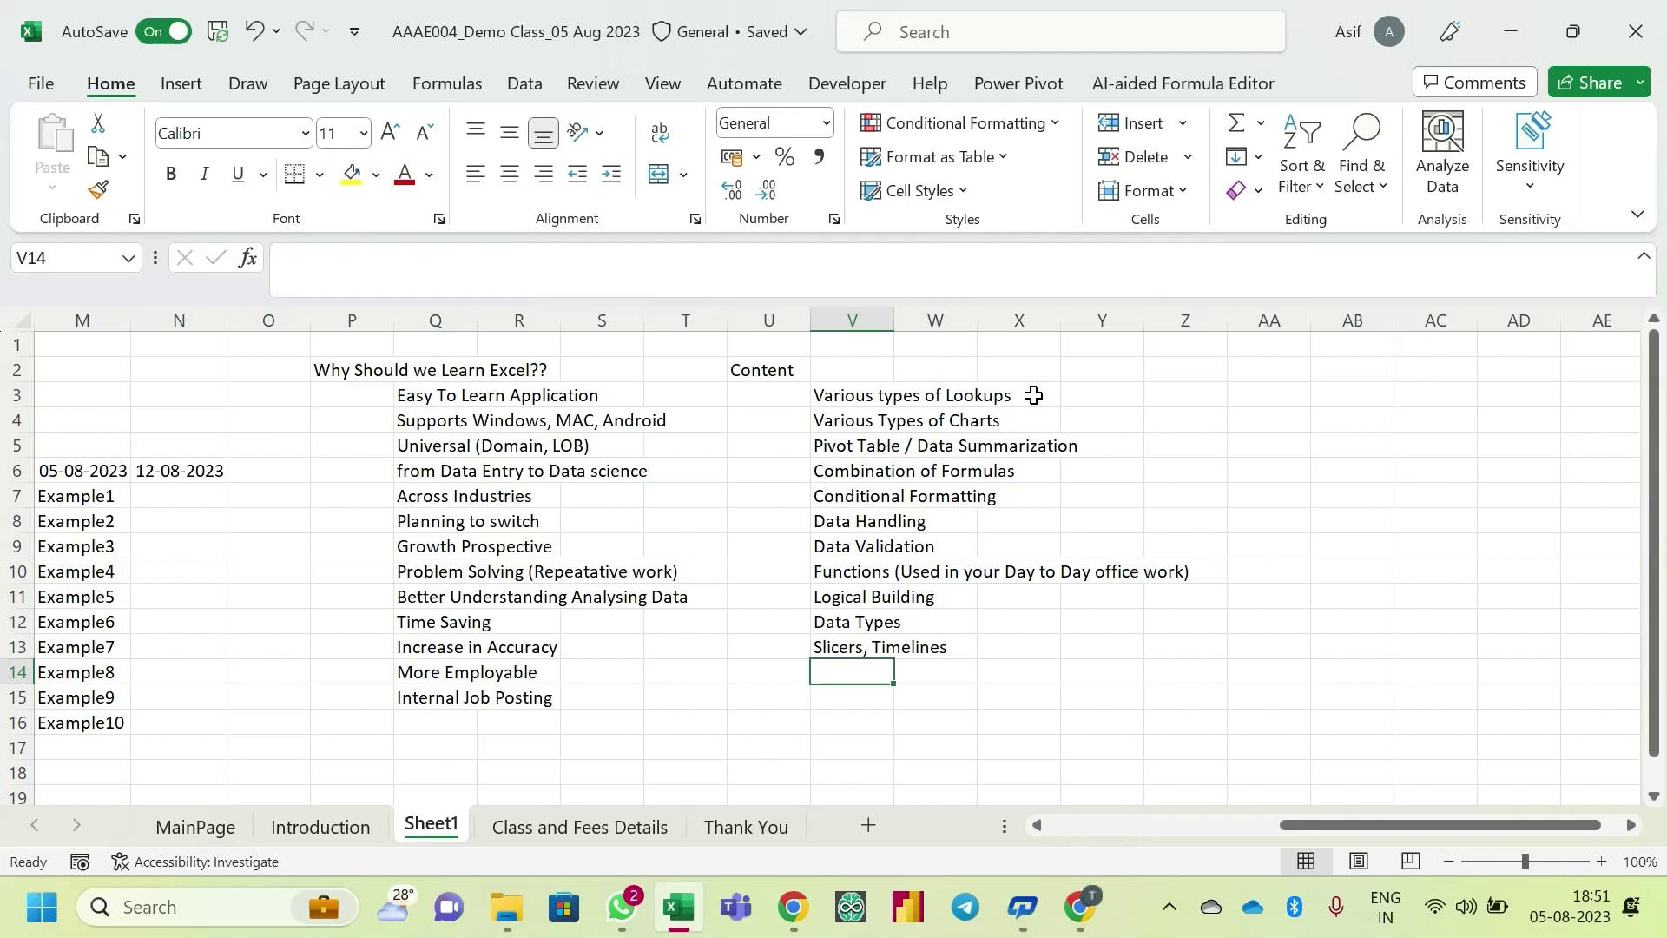
# - Enter "Macro (Recording)" in cell V14 as the next content topic
pyautogui.write('Macros')
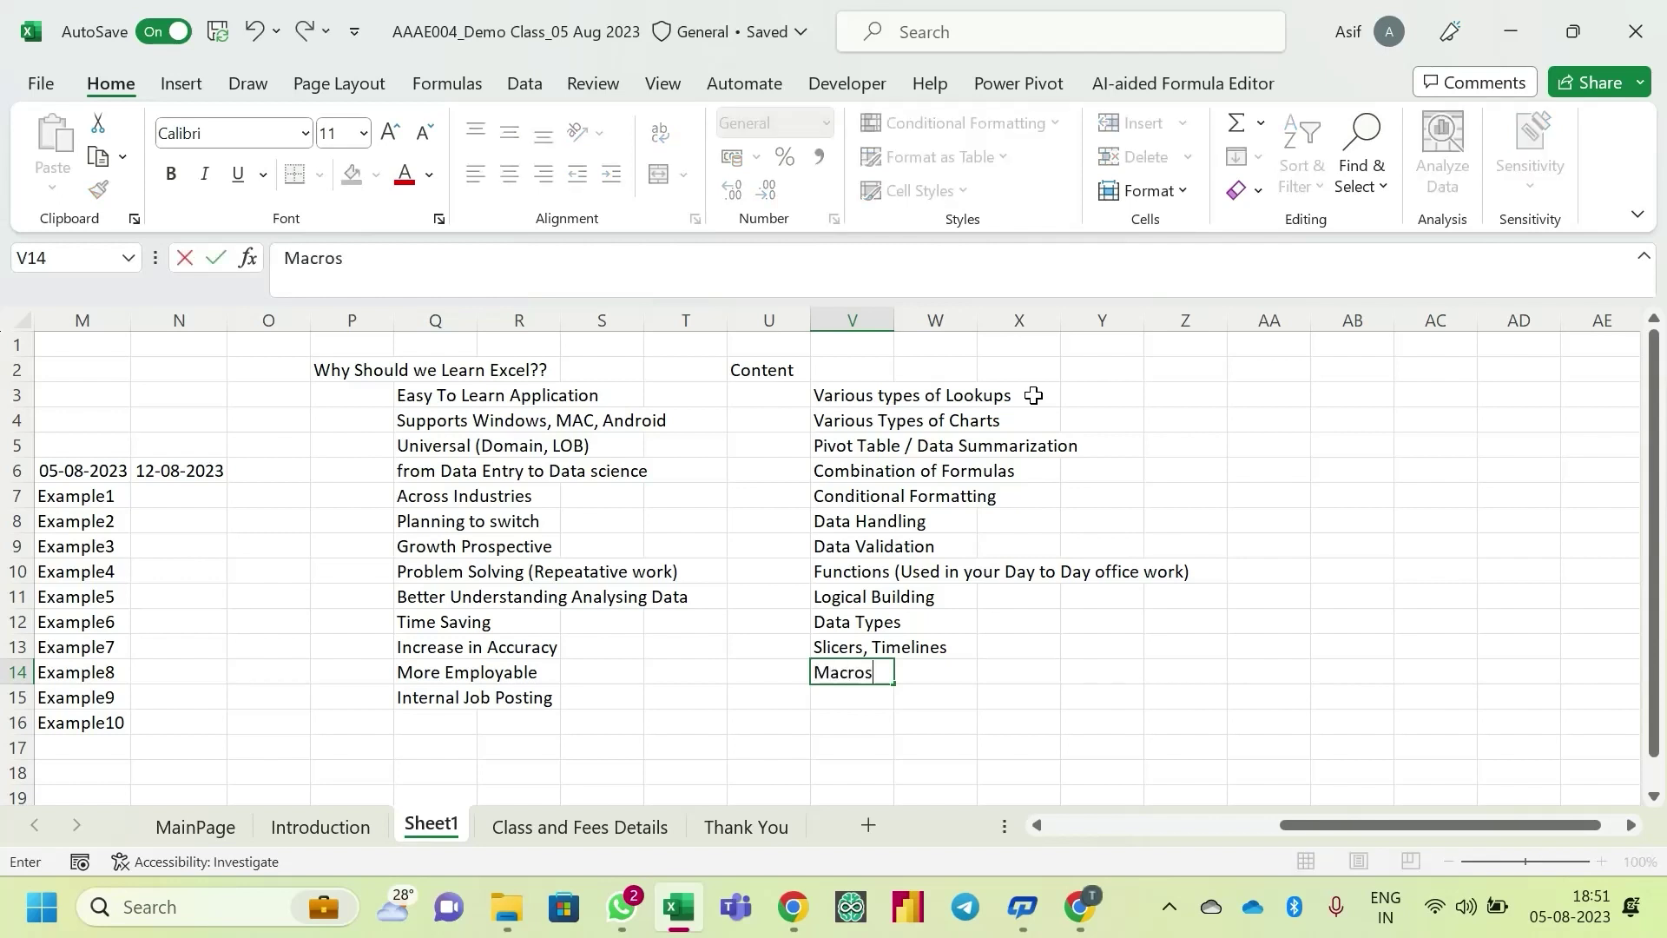
pyautogui.press('BackSpace')
pyautogui.write('(Recording)')
pyautogui.press('Return')
# - Check the Google Meet call in Chrome, return to the Excel workbook and select the macro entry in V14
pyautogui.hotkey('alt', 'Tab')
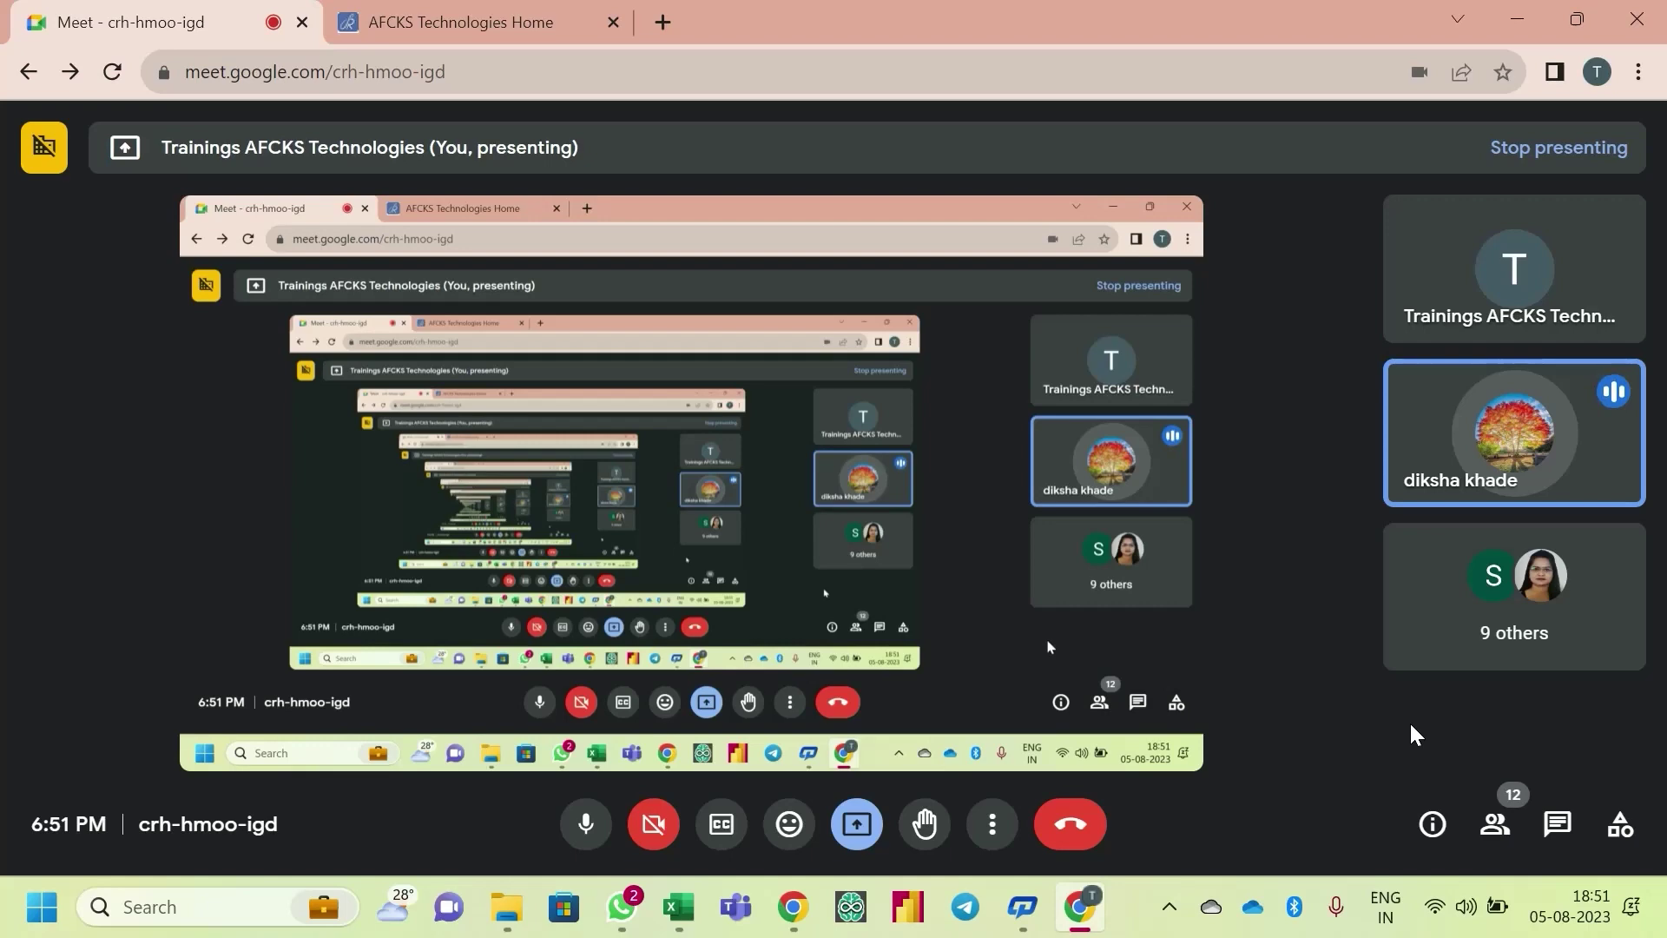
pyautogui.hotkey('alt', 'Tab')
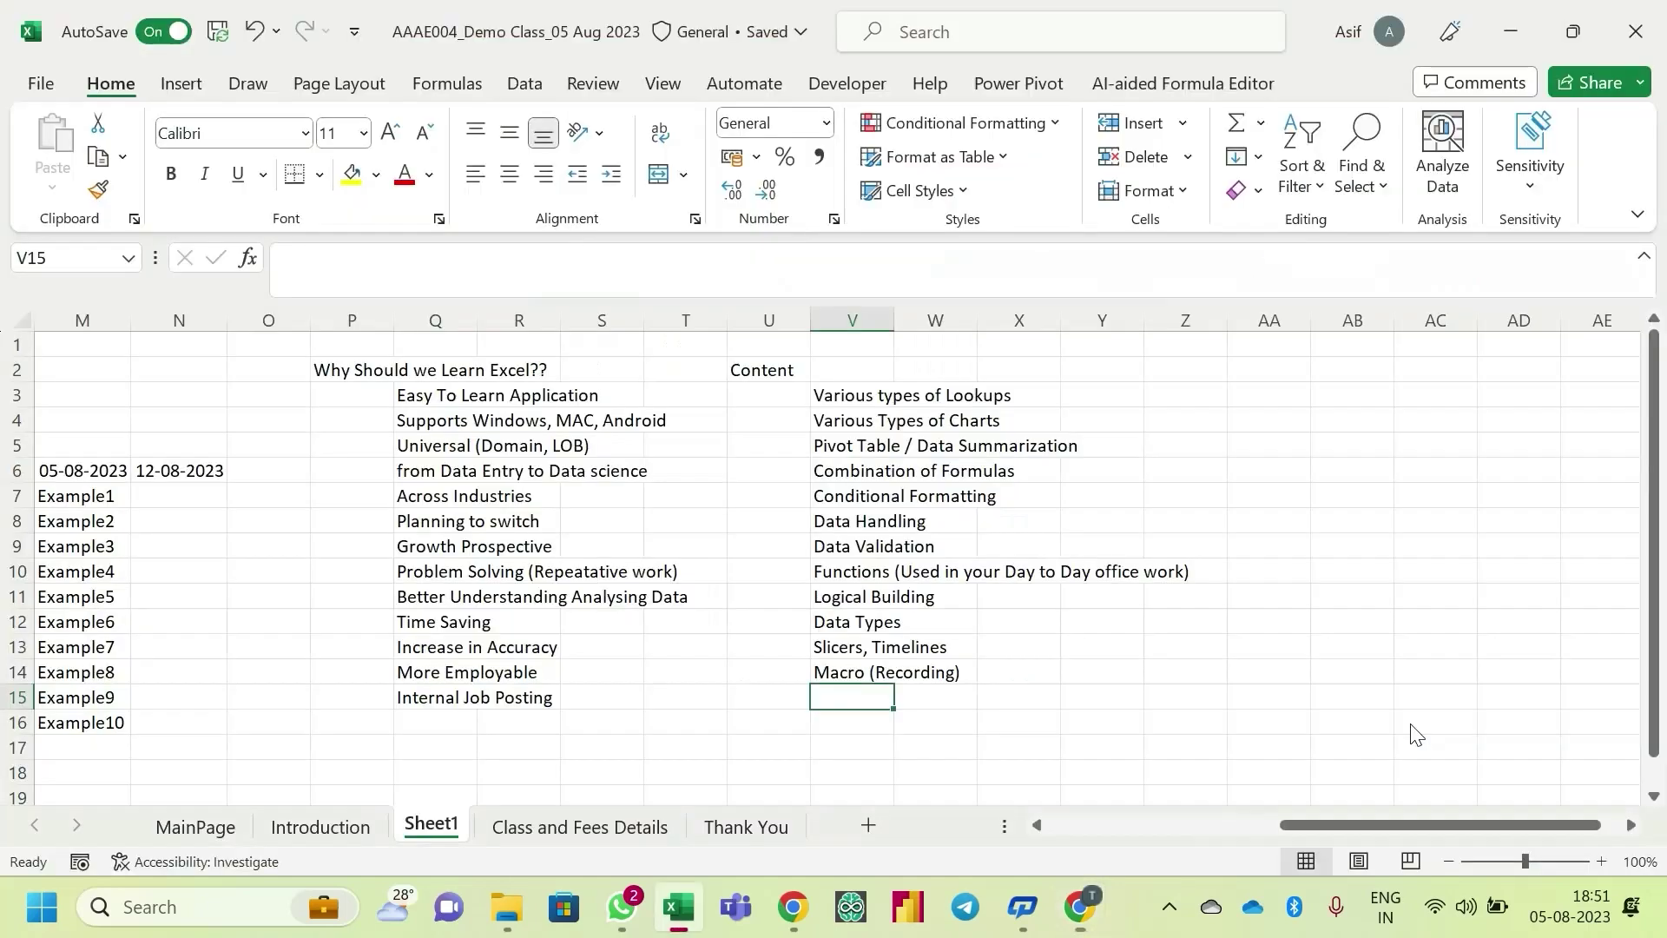
pyautogui.click(868, 678)
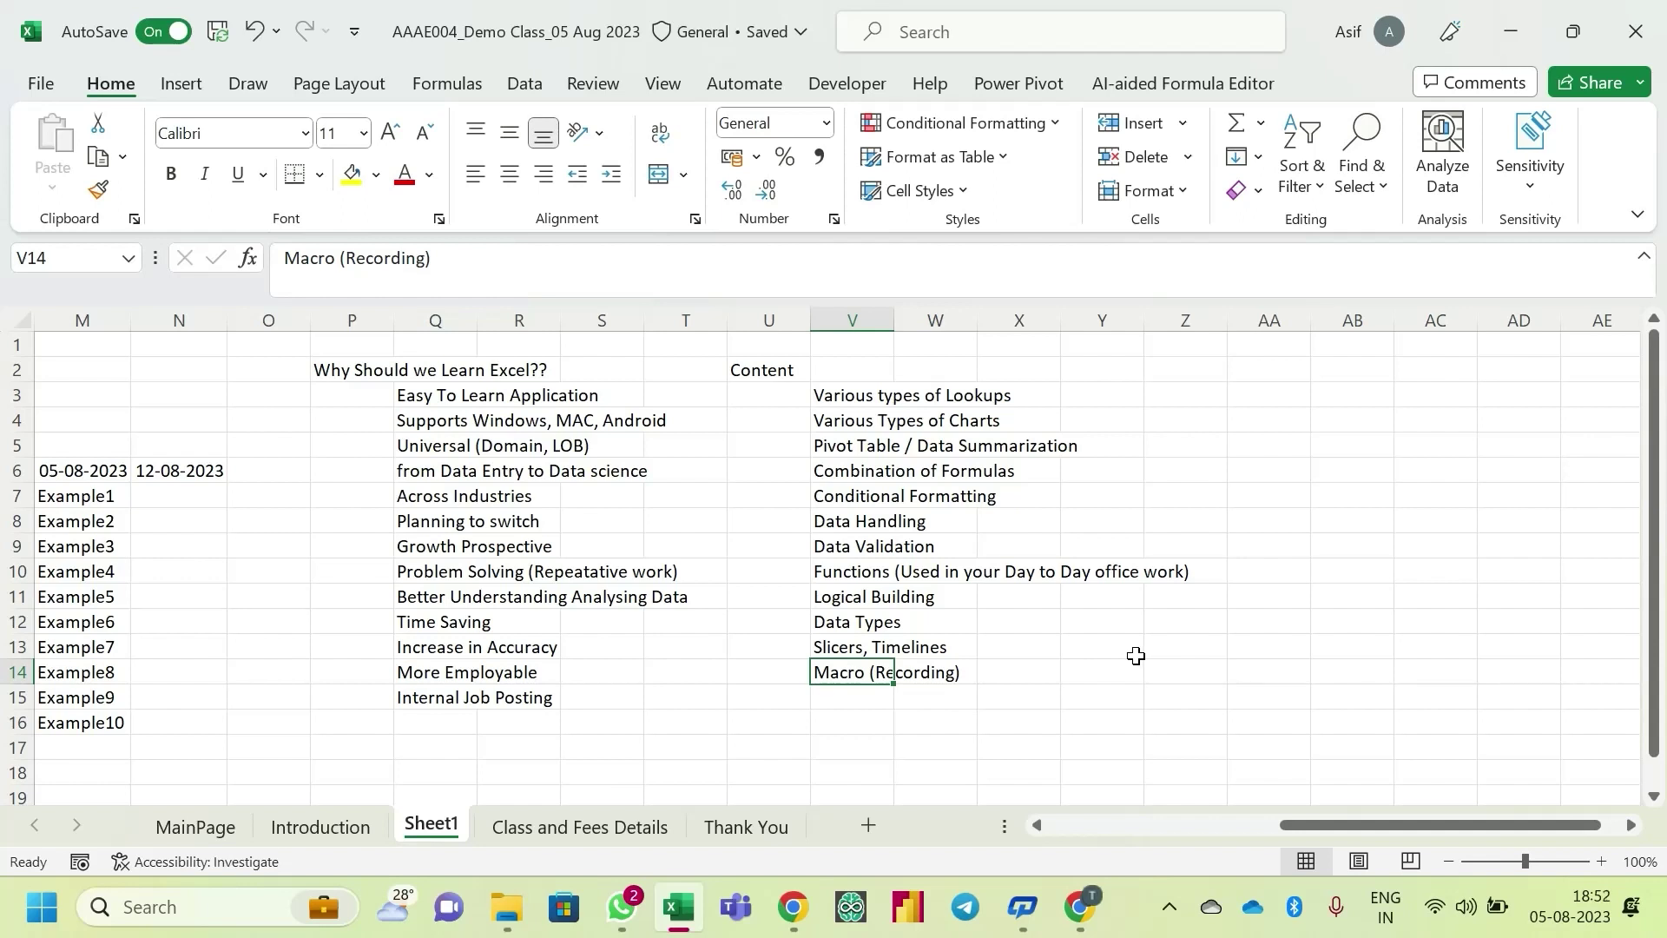
# - Review the topics in the Content list, moving from its end back up to Various Types of Charts
pyautogui.press('Down')
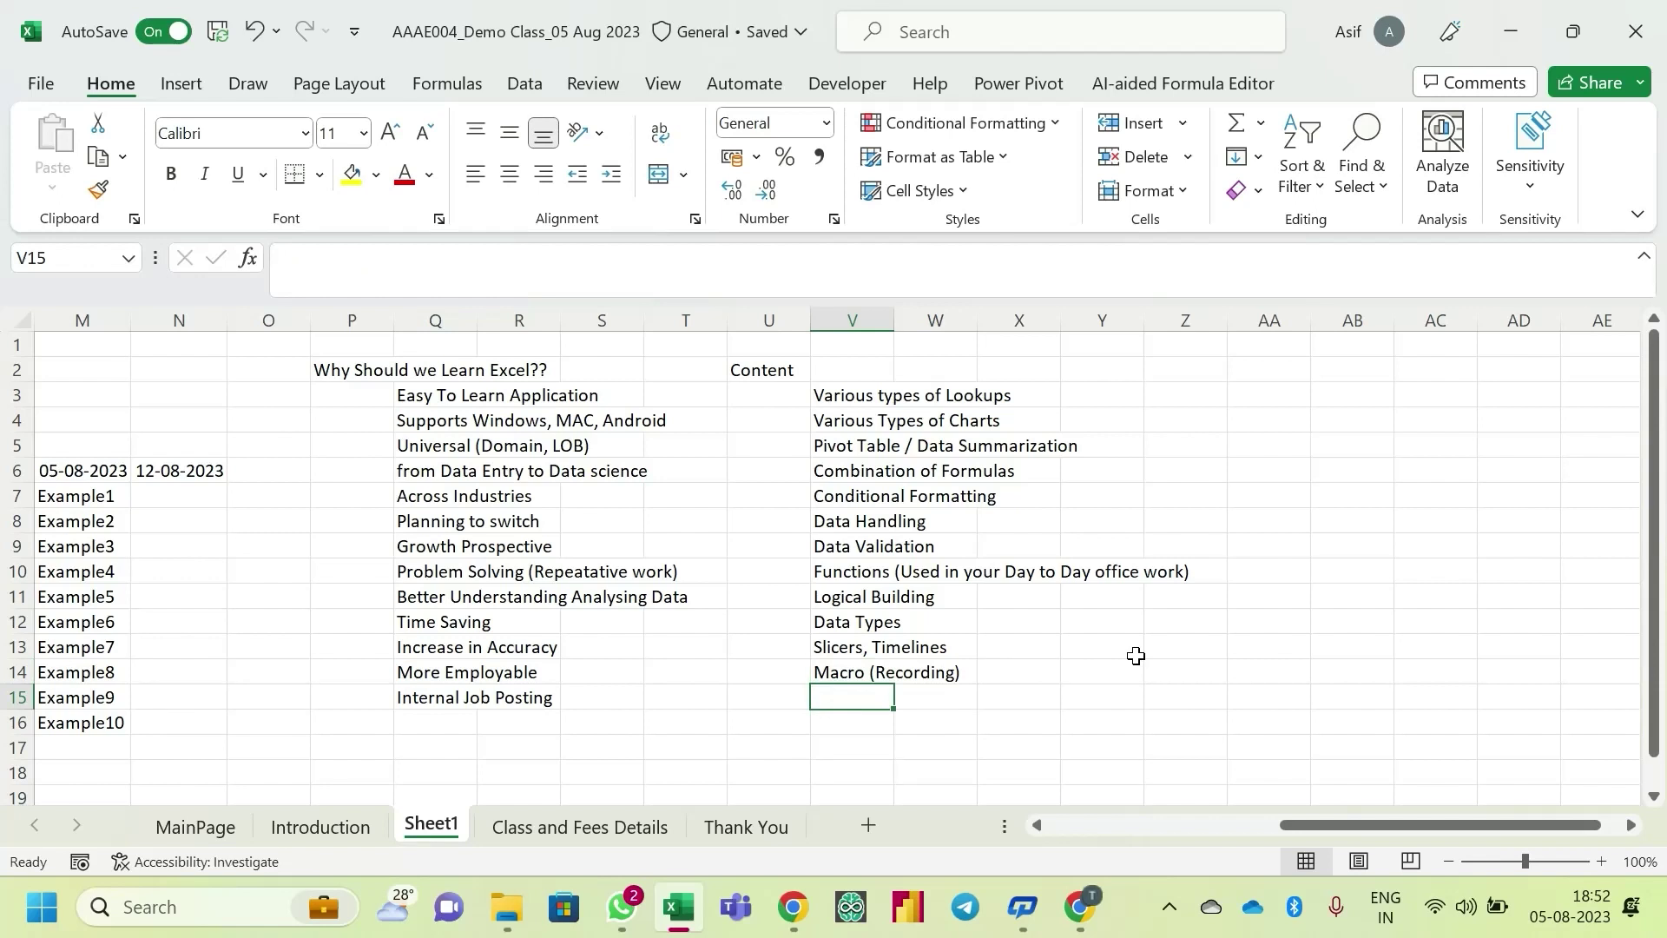
pyautogui.press('Up')
pyautogui.press('Up')
pyautogui.press('Up')
pyautogui.press('Up')
pyautogui.press('Up')
pyautogui.press('Up')
pyautogui.press('Up')
pyautogui.press('Up')
pyautogui.press('Up')
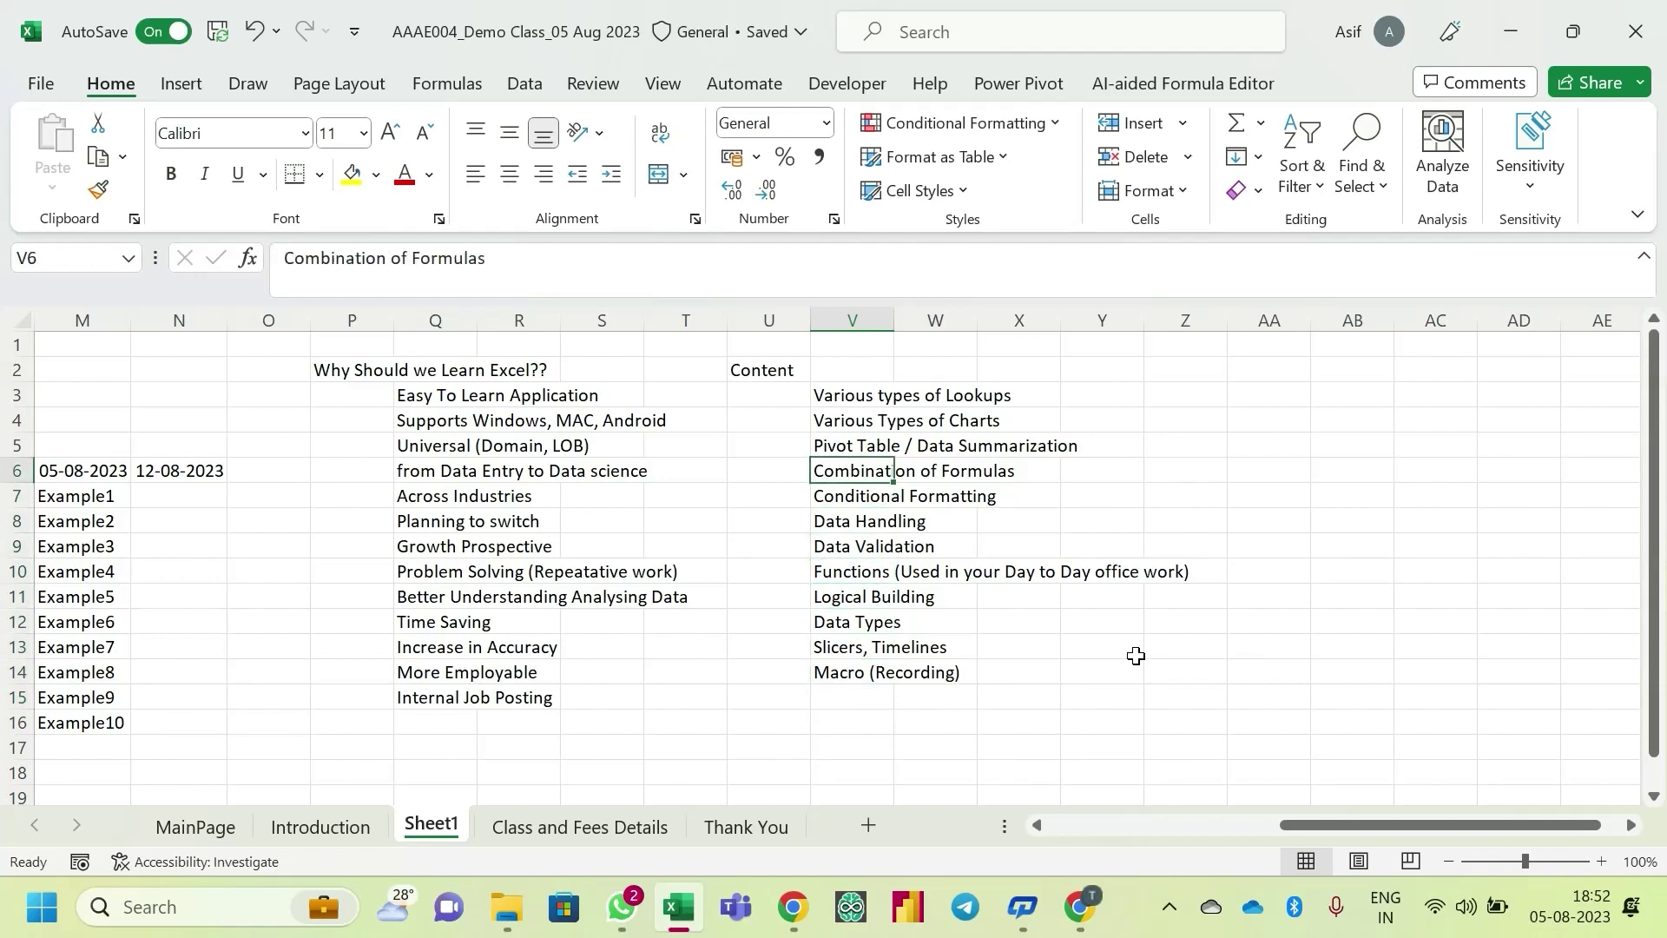
pyautogui.press('Up')
pyautogui.press('Up')
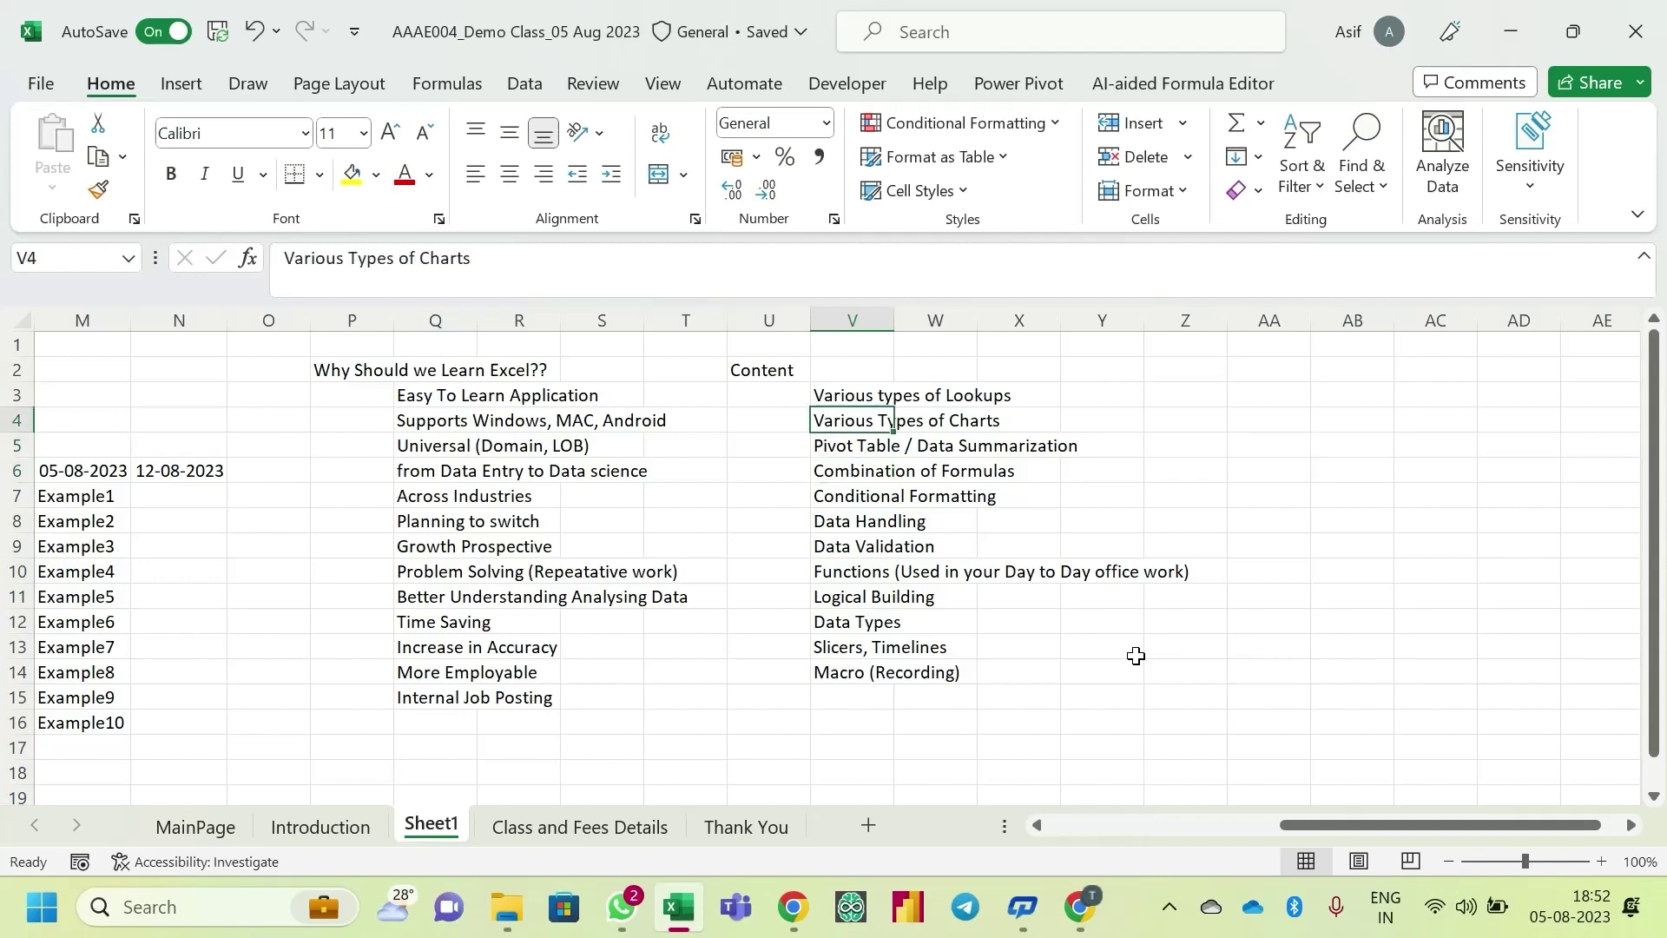
# - Enter "Dynamic Charts" as the next topic of the Content list in cell V15
pyautogui.hotkey('ctrl', 'Down')
pyautogui.press('Down')
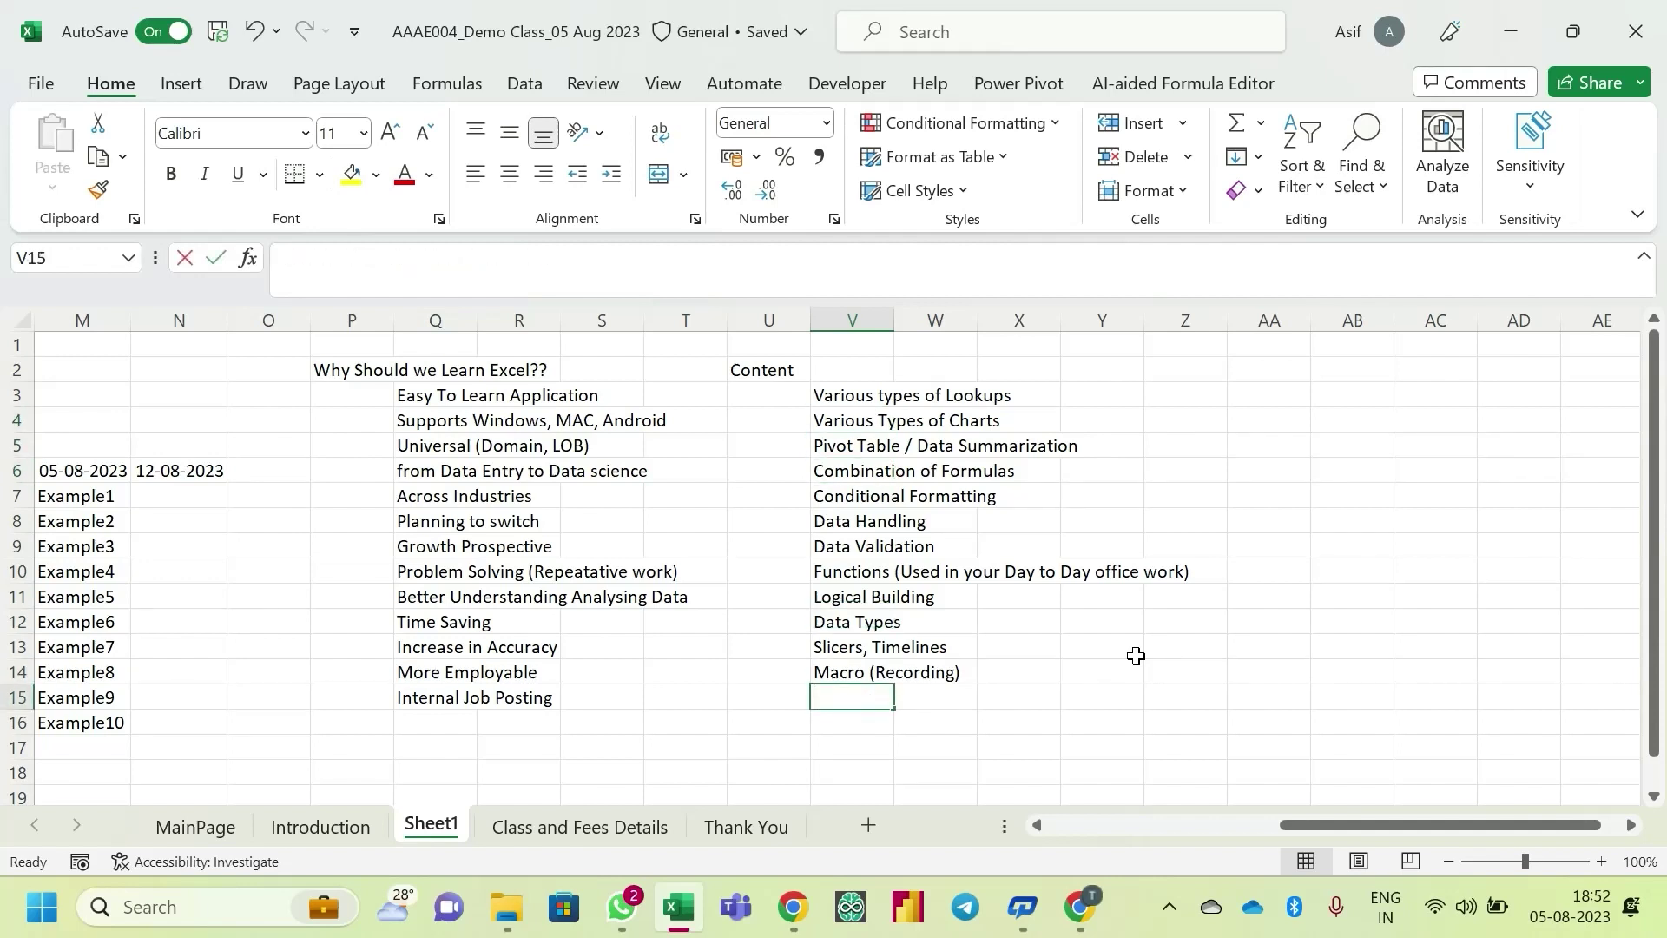
pyautogui.write('Dynamic Charts')
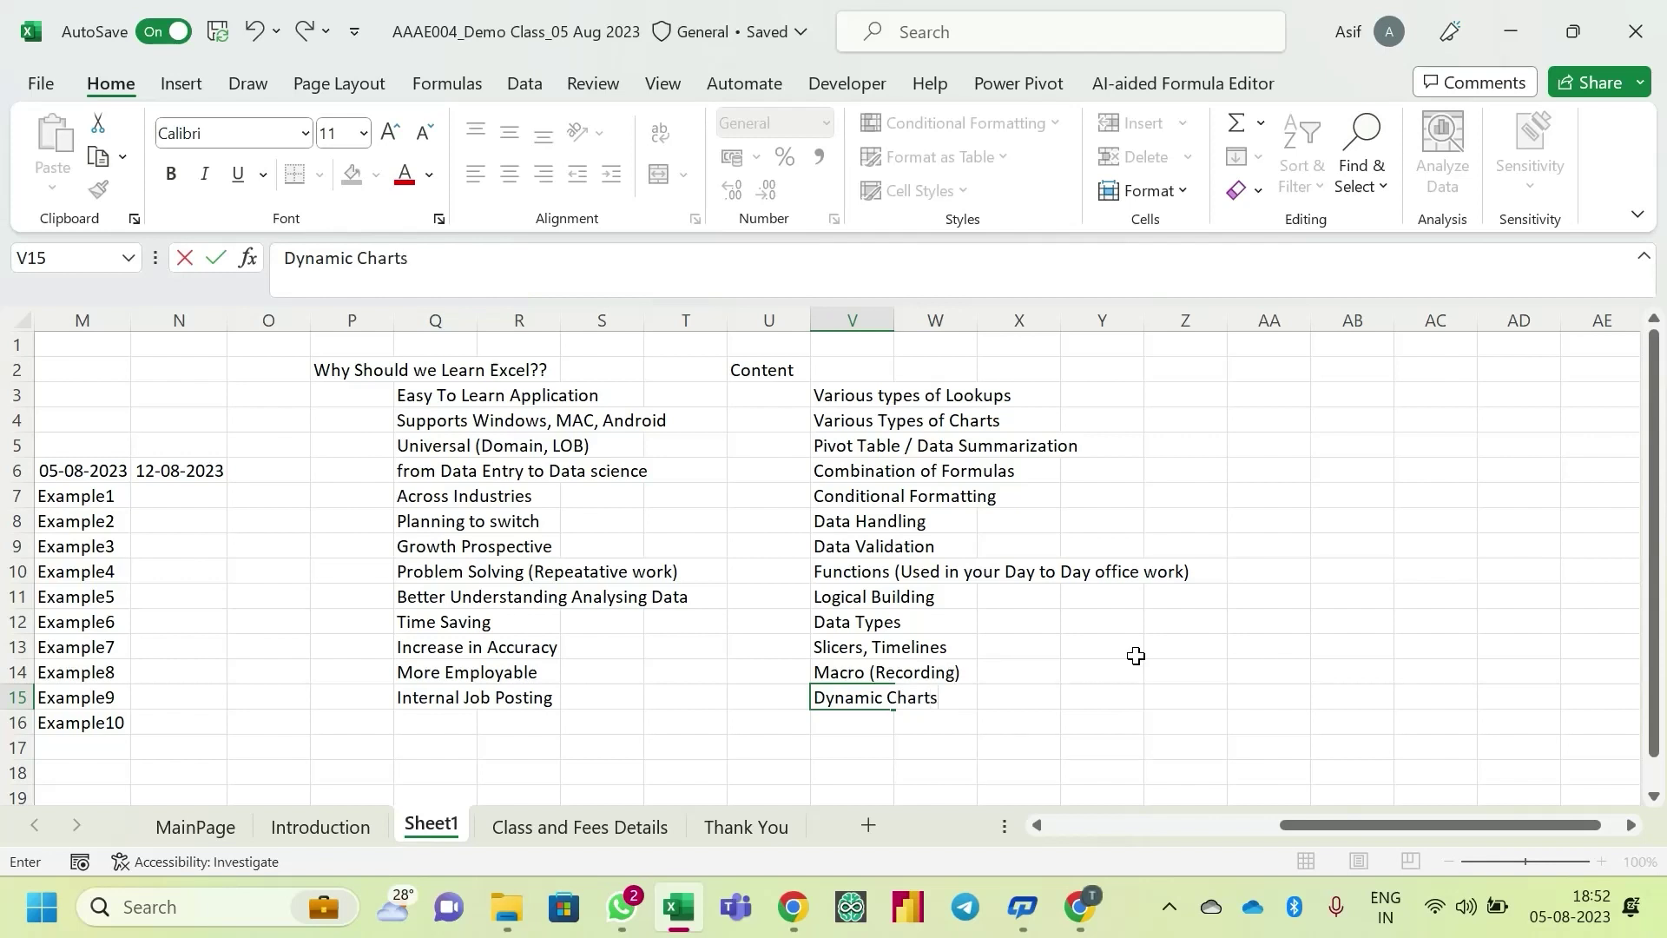
pyautogui.write(' and V')
pyautogui.press('BackSpace')
pyautogui.press('BackSpace')
pyautogui.write('d Visula')
pyautogui.press('BackSpace')
pyautogui.write('ization')
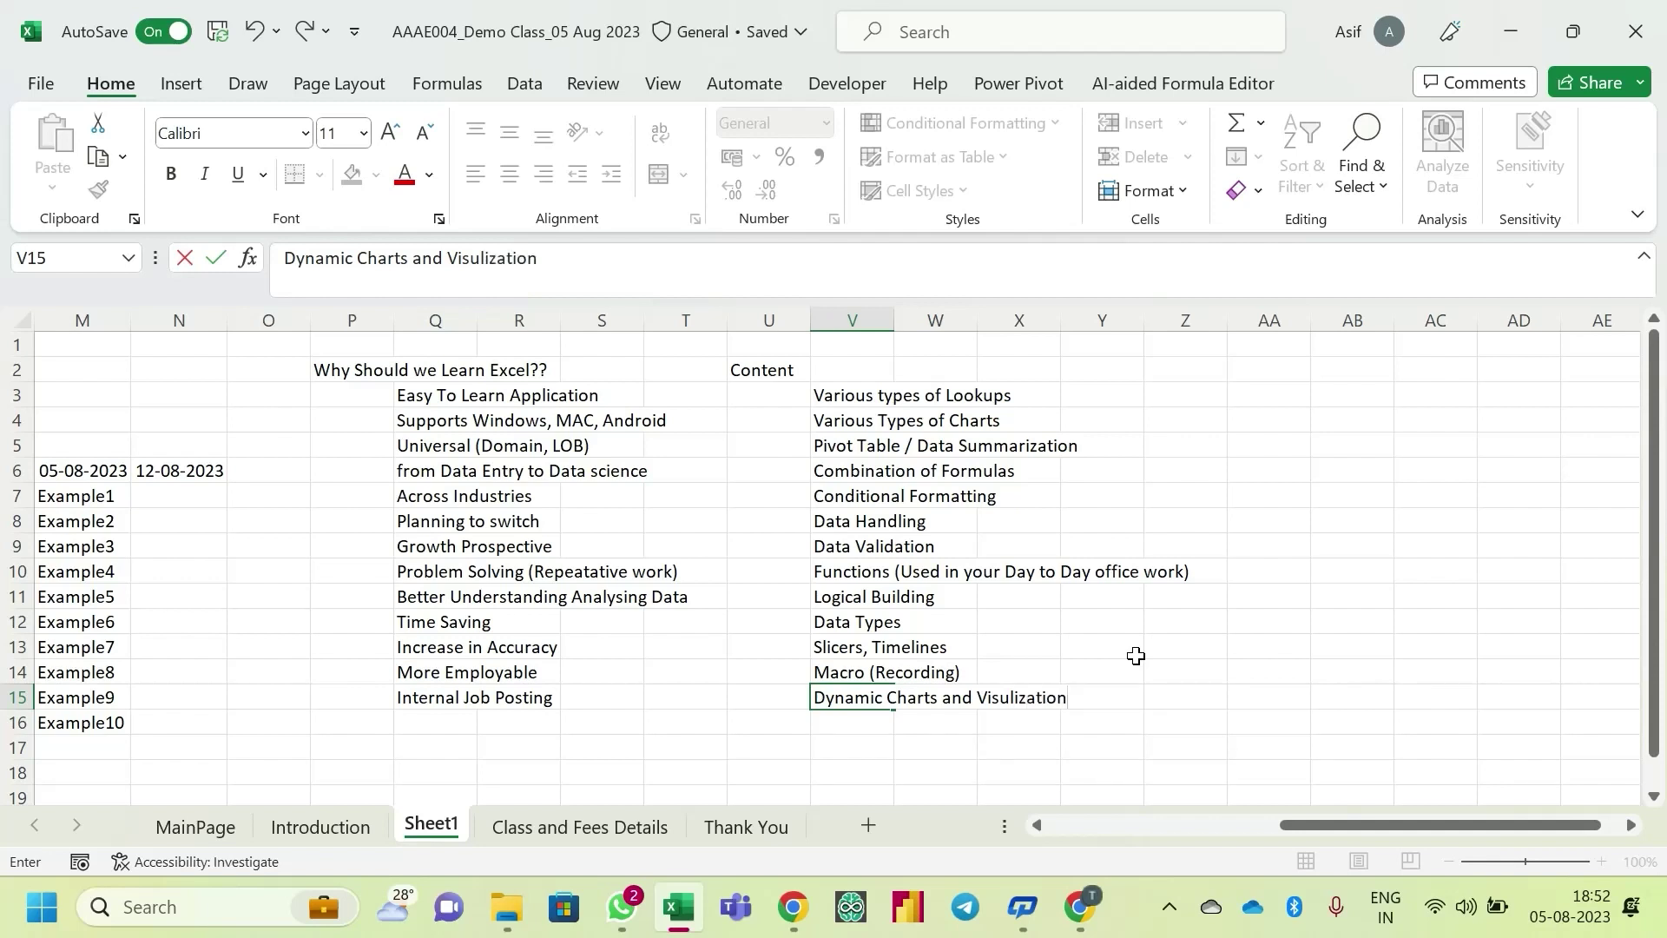
pyautogui.press('BackSpace')
pyautogui.press('BackSpace')
pyautogui.press('BackSpace')
pyautogui.press('BackSpace')
pyautogui.press('BackSpace')
pyautogui.press('BackSpace')
pyautogui.press('BackSpace')
pyautogui.press('BackSpace')
pyautogui.press('BackSpace')
pyautogui.press('BackSpace')
pyautogui.press('BackSpace')
pyautogui.press('BackSpace')
pyautogui.press('BackSpace')
pyautogui.press('BackSpace')
pyautogui.press('BackSpace')
pyautogui.press('BackSpace')
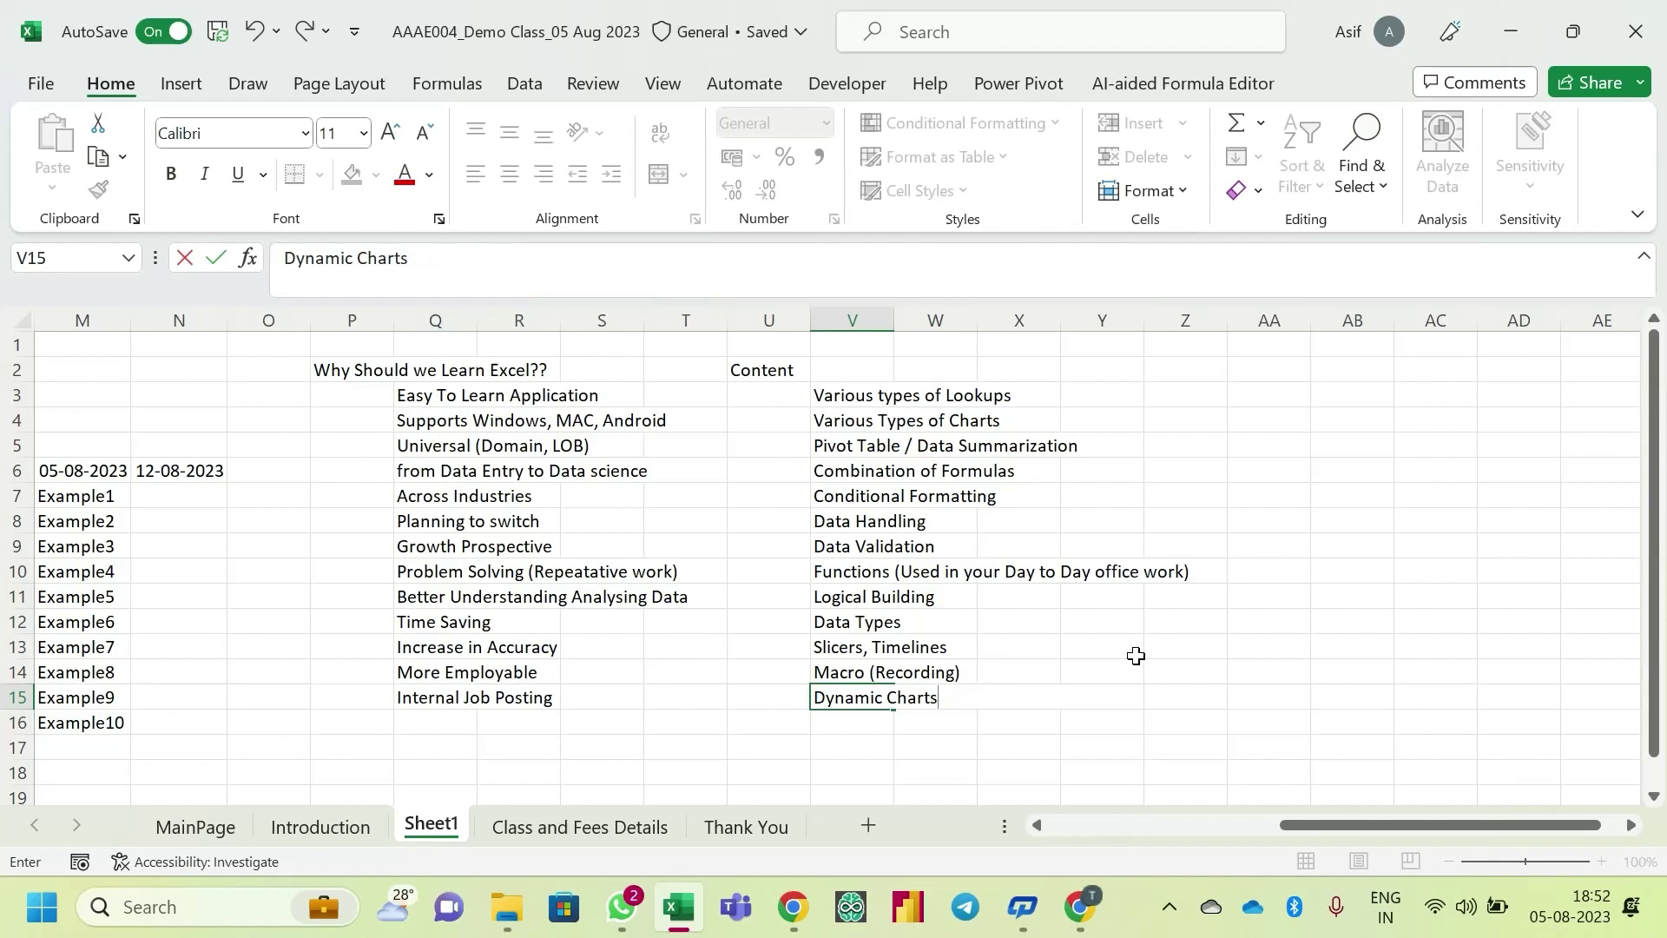
# - Extend the topic in cell V15 to read "Dynamic Charts and Visulization"
pyautogui.write('and Visulization')
pyautogui.press('Return')
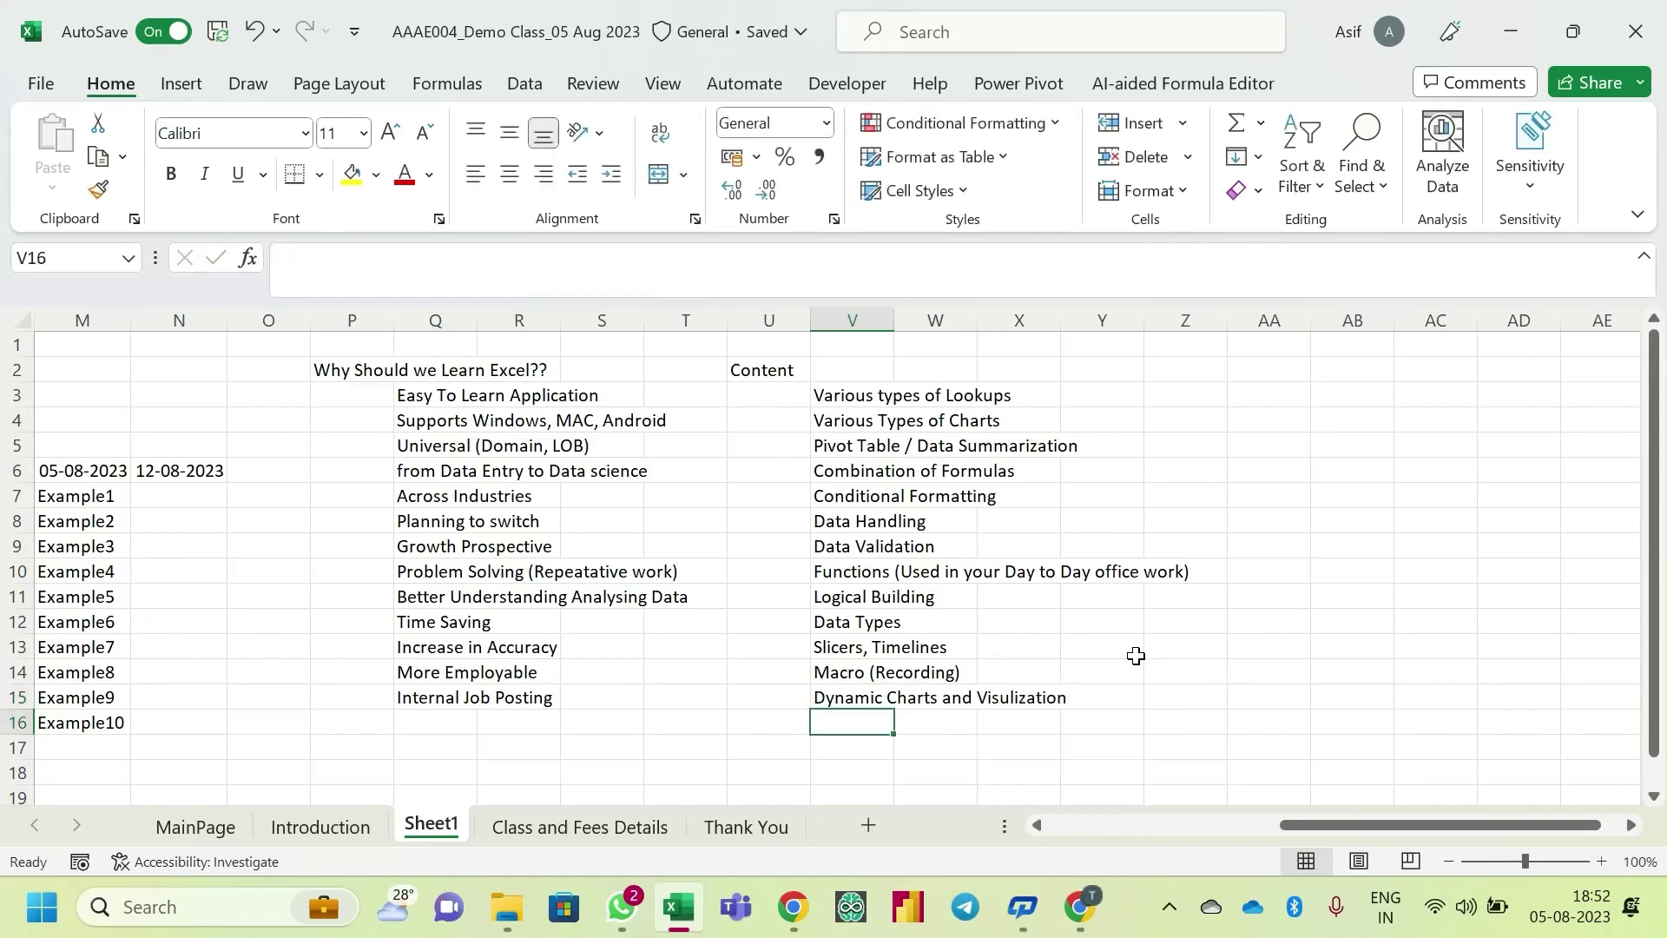
# - Check the participants in the Google Meet call and return to the Excel workbook
pyautogui.hotkey('alt', 'Tab')
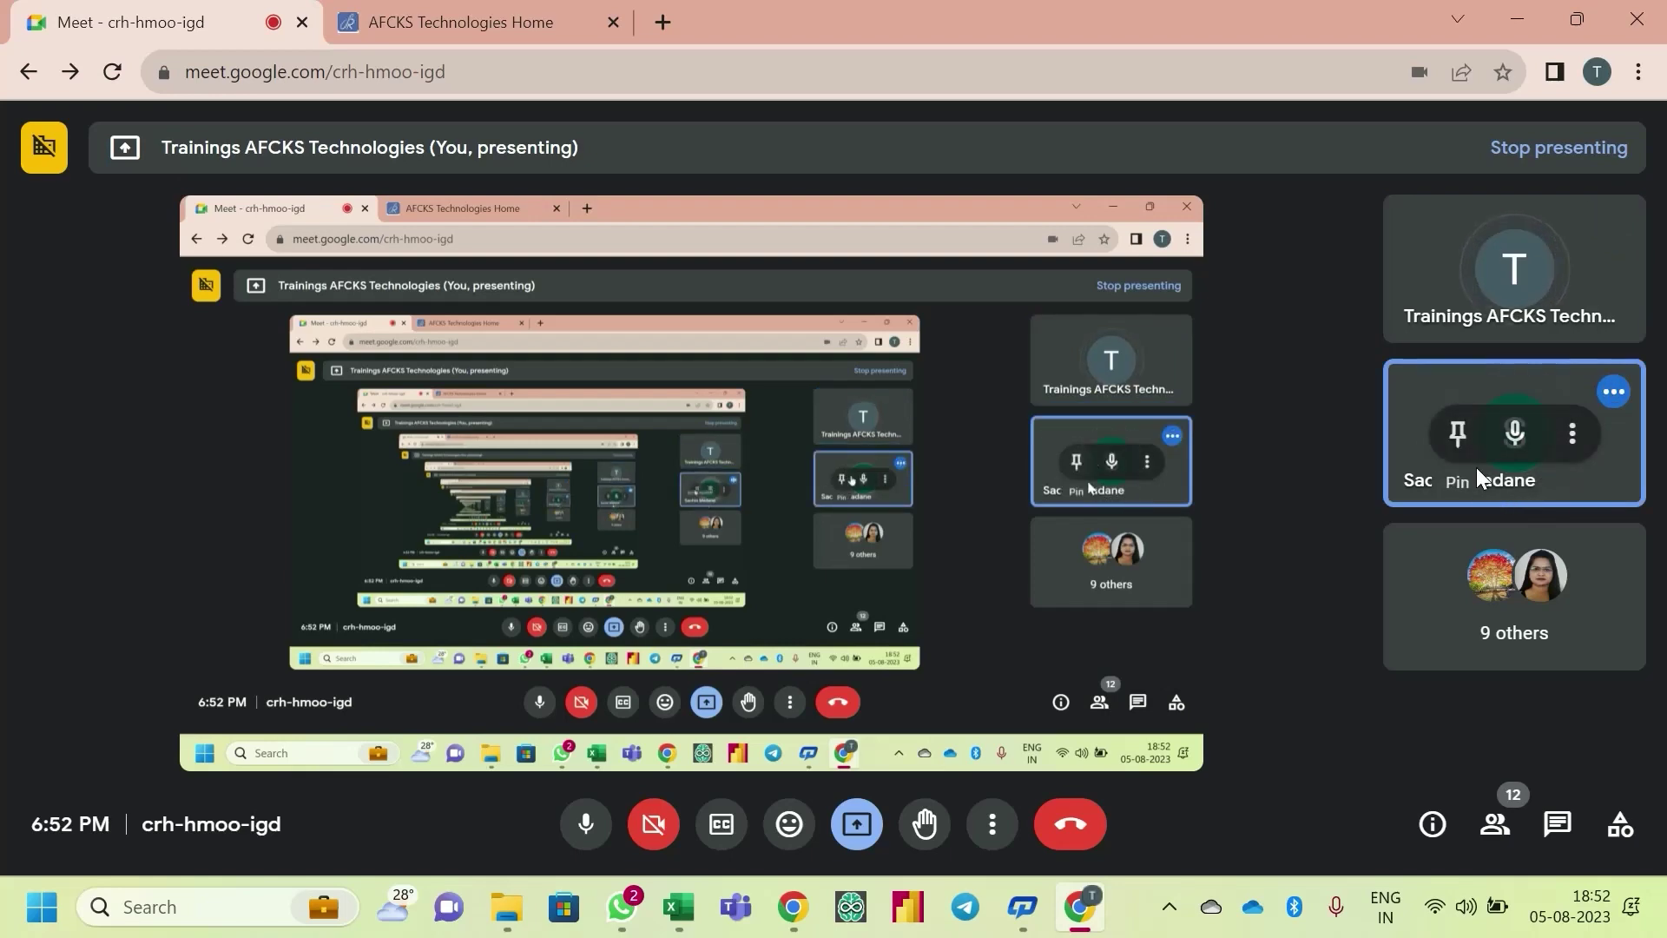
pyautogui.hotkey('alt', 'Tab')
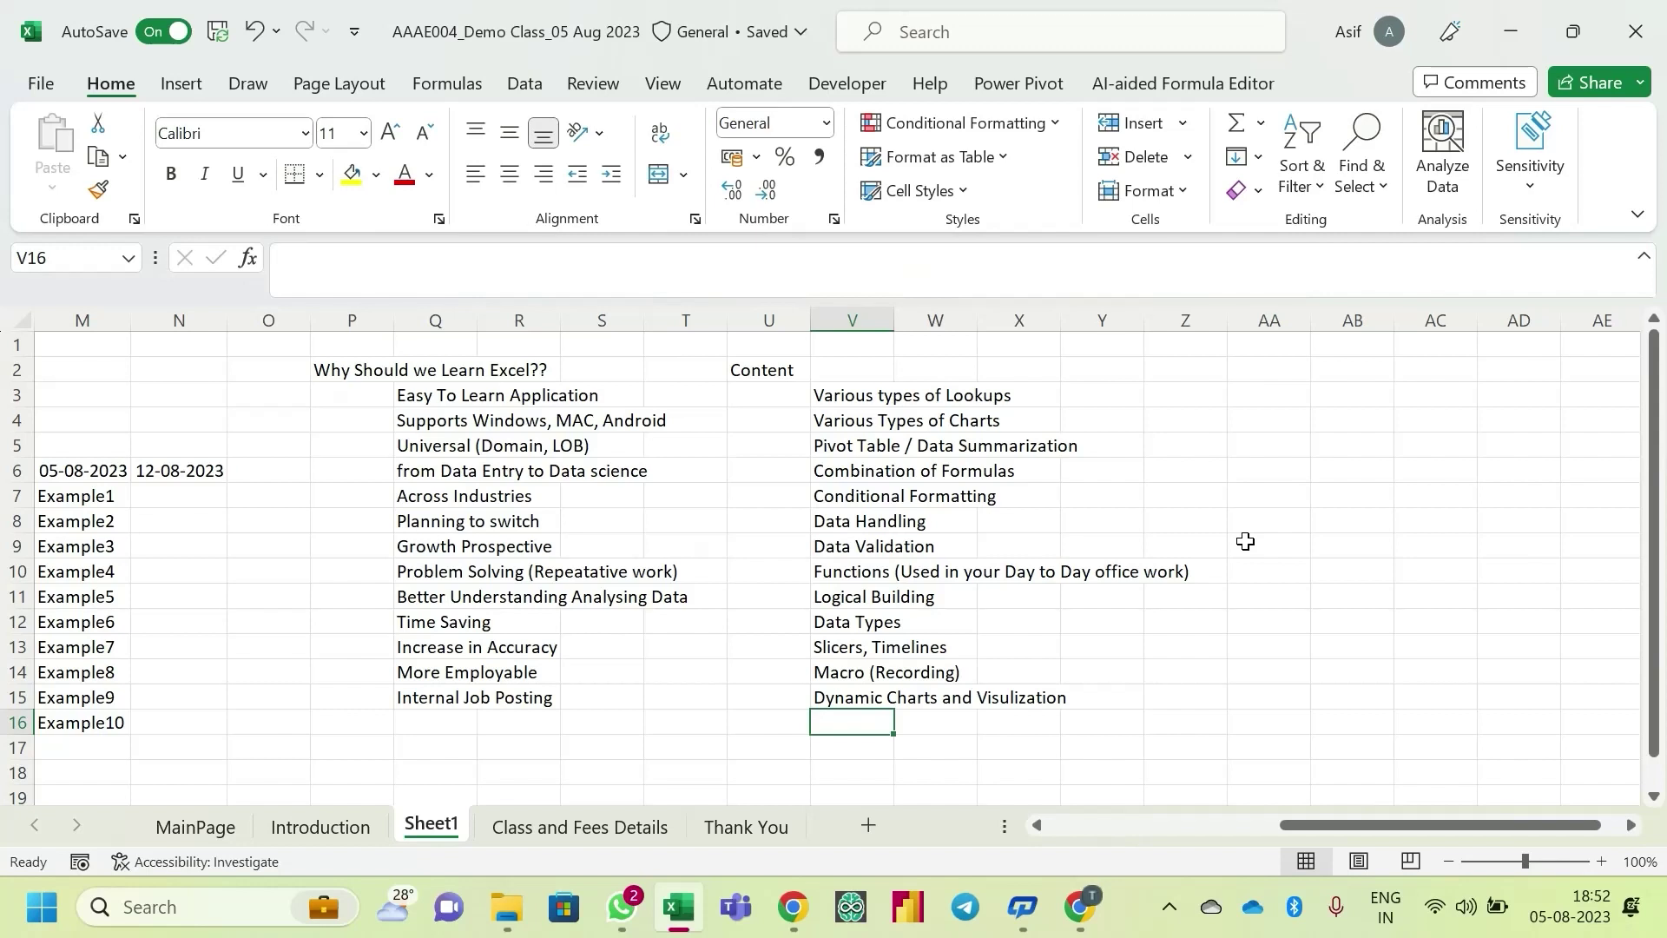
# - Add "Dashboard" in V16 and "Many More in this" in V17 to finish the Content list
pyautogui.write('Das')
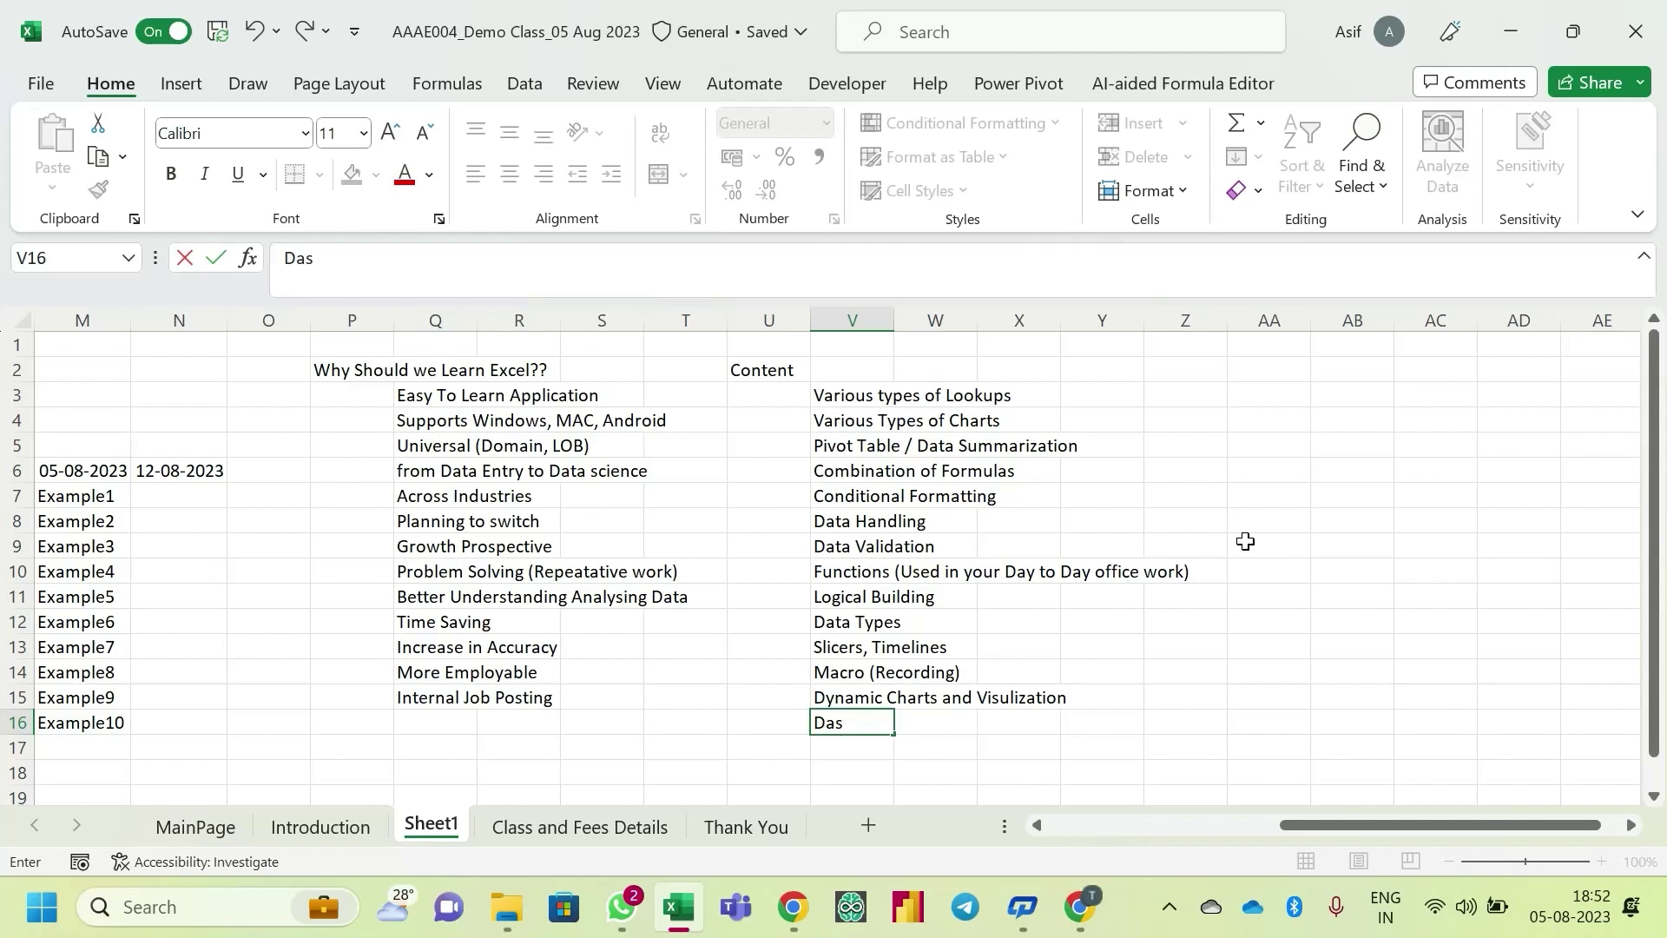
pyautogui.write('hboard')
pyautogui.press('Return')
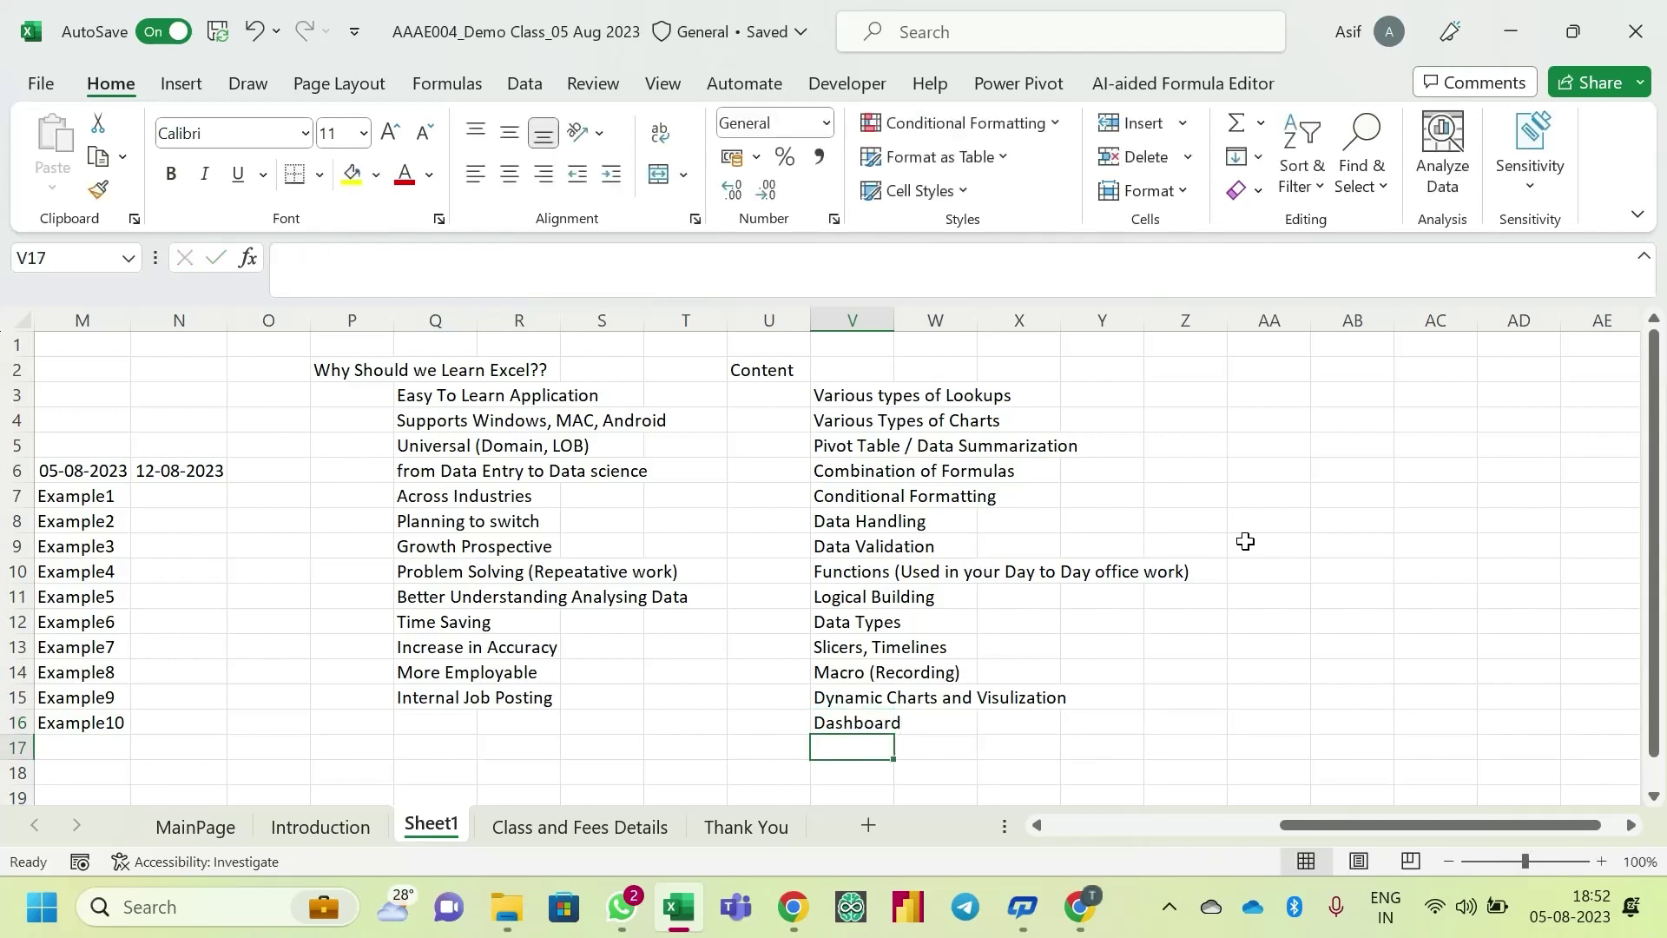
pyautogui.press('Up')
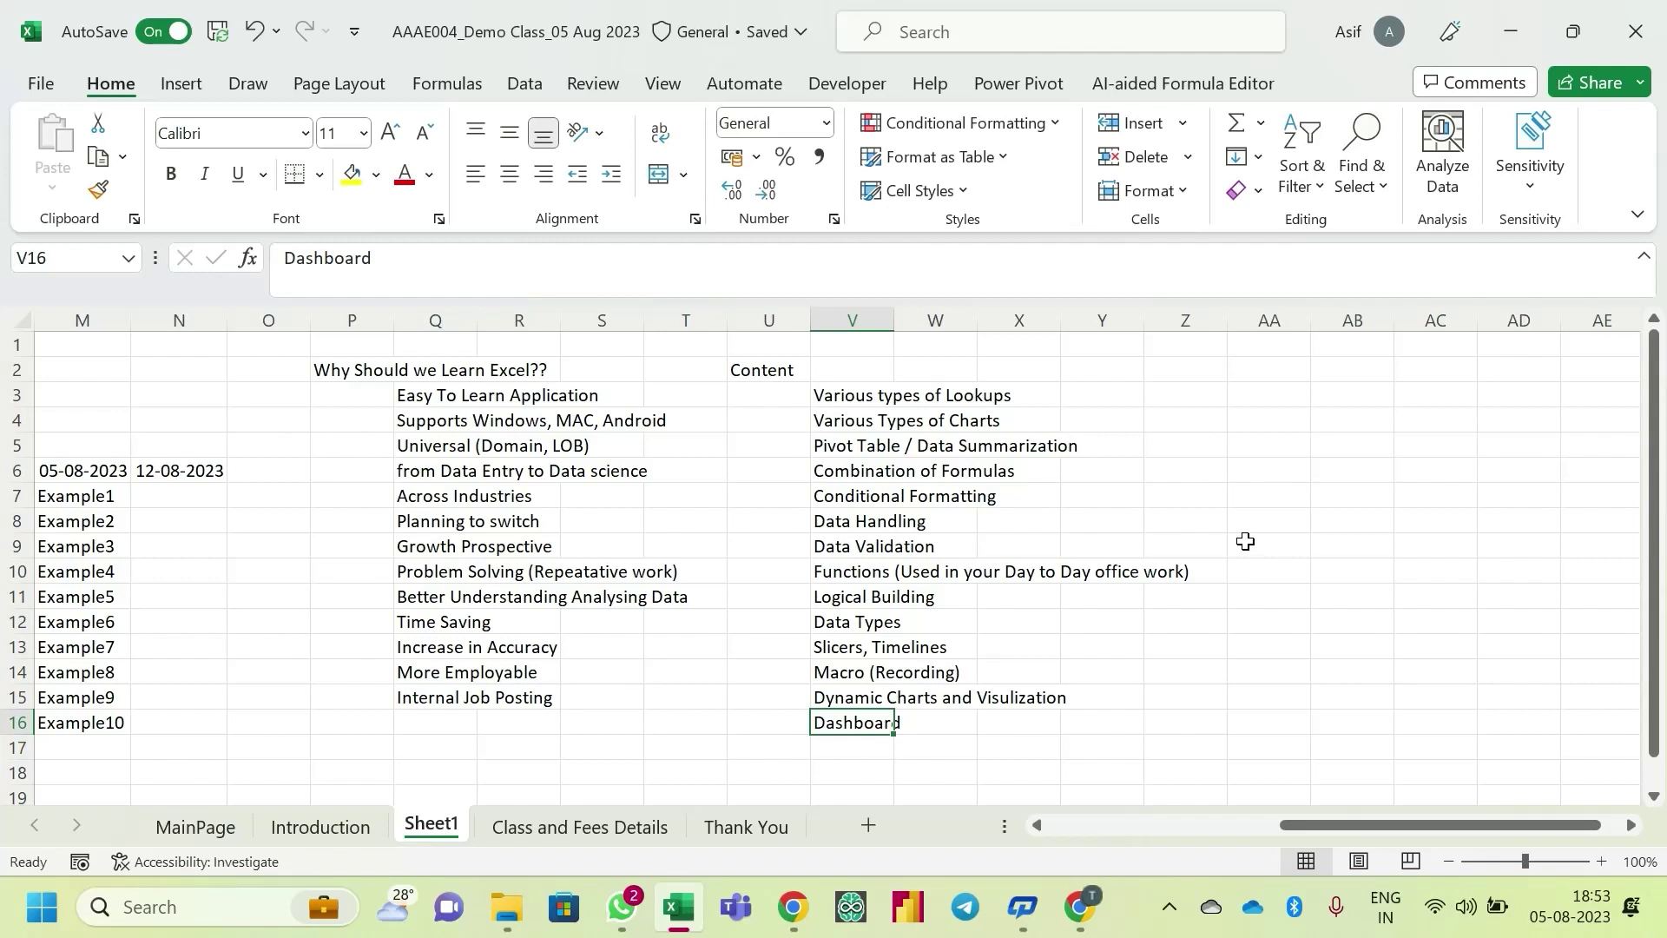
pyautogui.press('Down')
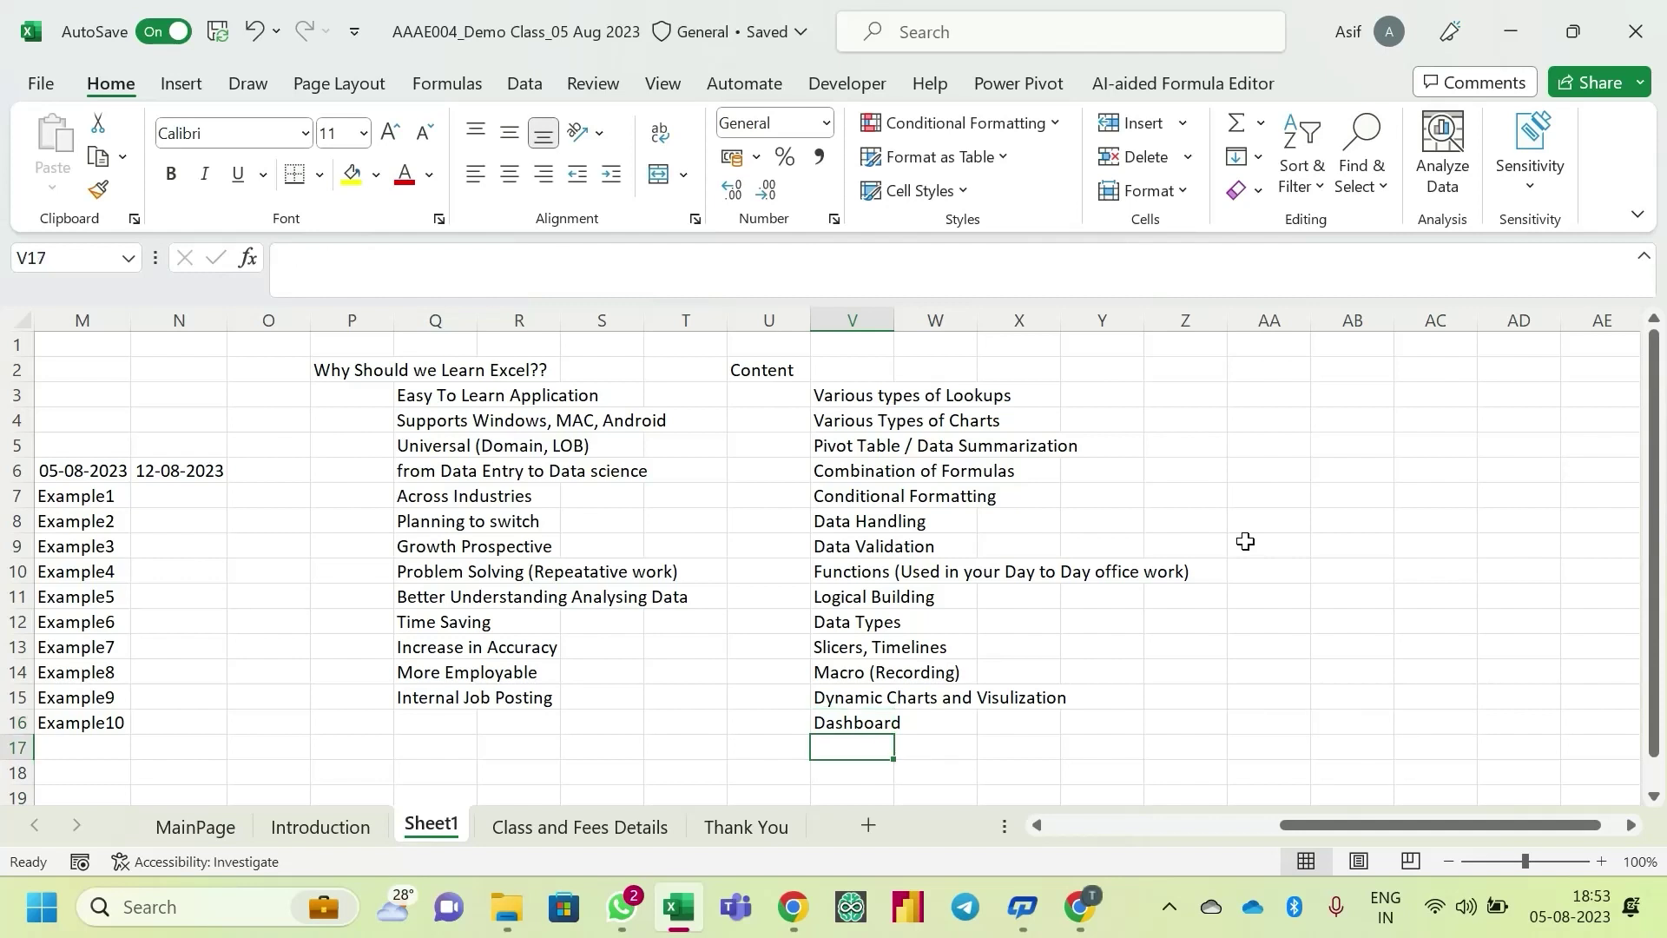
pyautogui.write('Many')
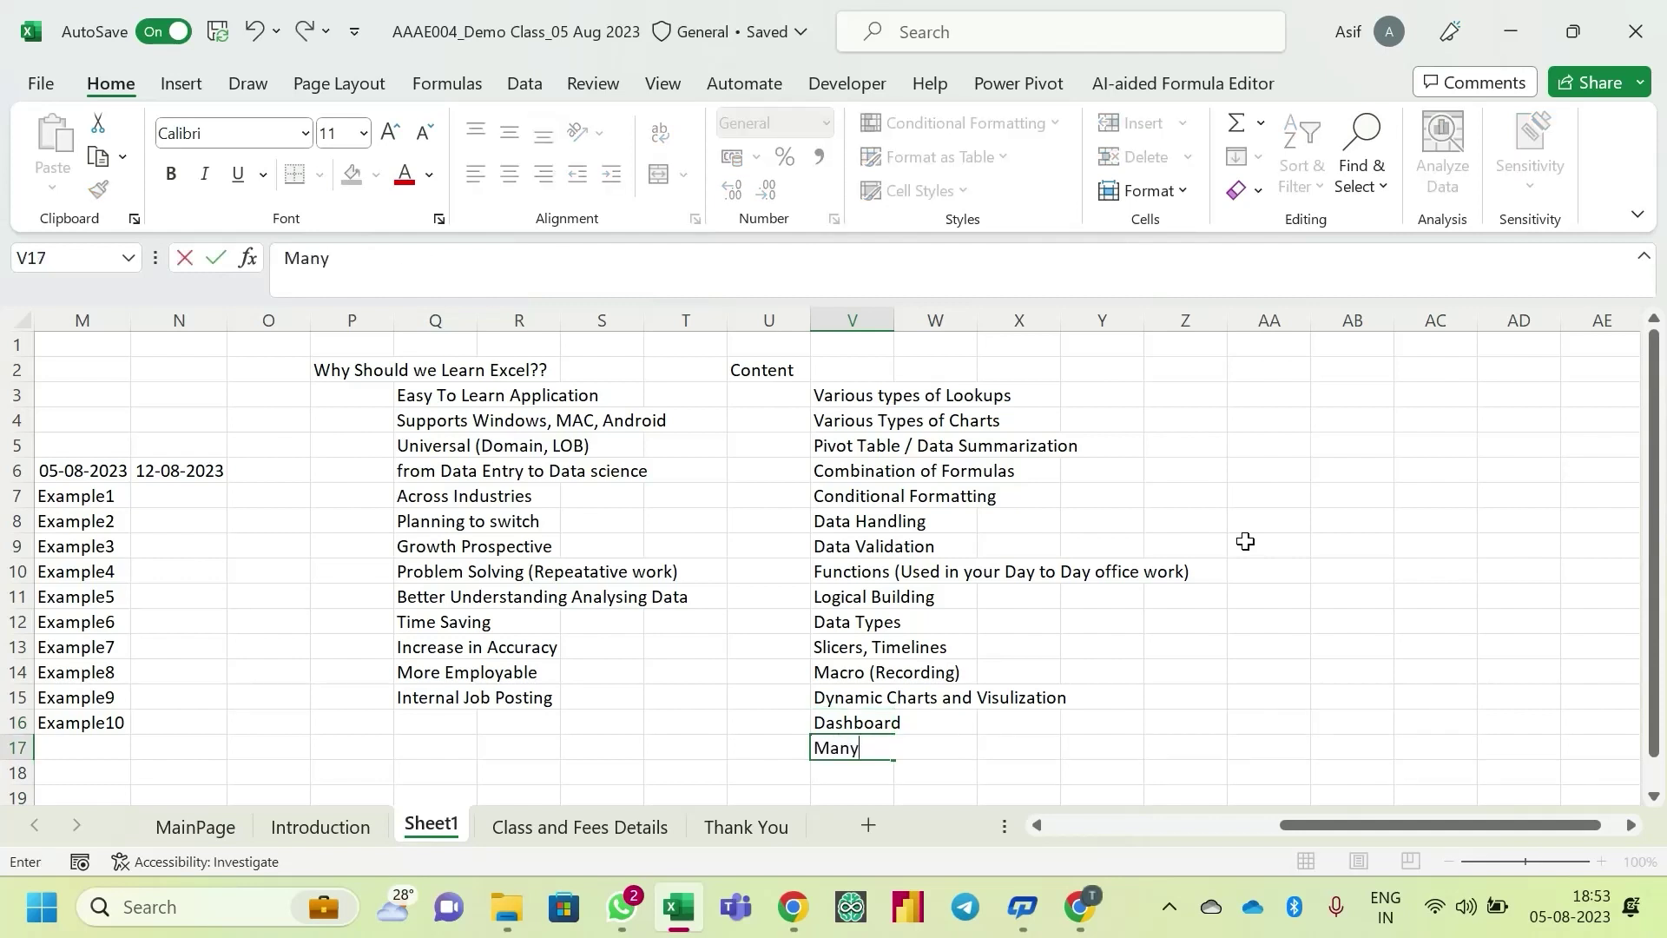
pyautogui.press('BackSpace')
pyautogui.press('BackSpace')
pyautogui.press('BackSpace')
pyautogui.write('any More in this')
pyautogui.press('Return')
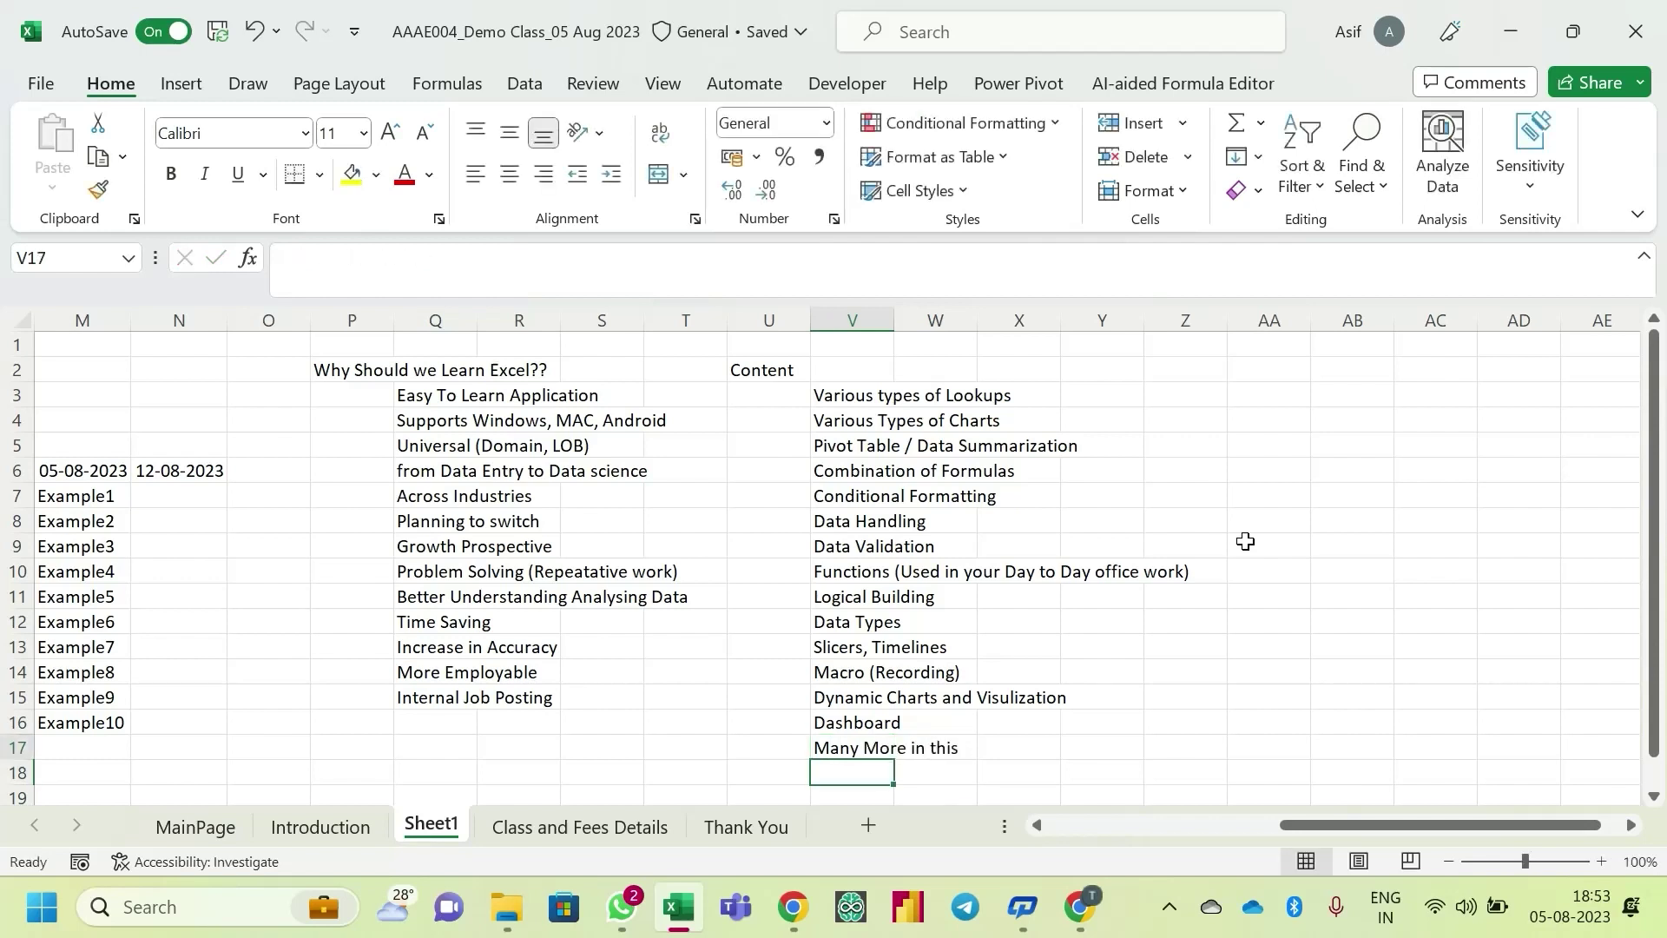
# - Enter the label "Old Excel Version" in cell AA2, beyond the Content list
pyautogui.hotkey('ctrl', 'Up')
pyautogui.hotkey('ctrl', 'Up')
pyautogui.hotkey('ctrl', 'Up')
pyautogui.press('Down')
pyautogui.press('Down')
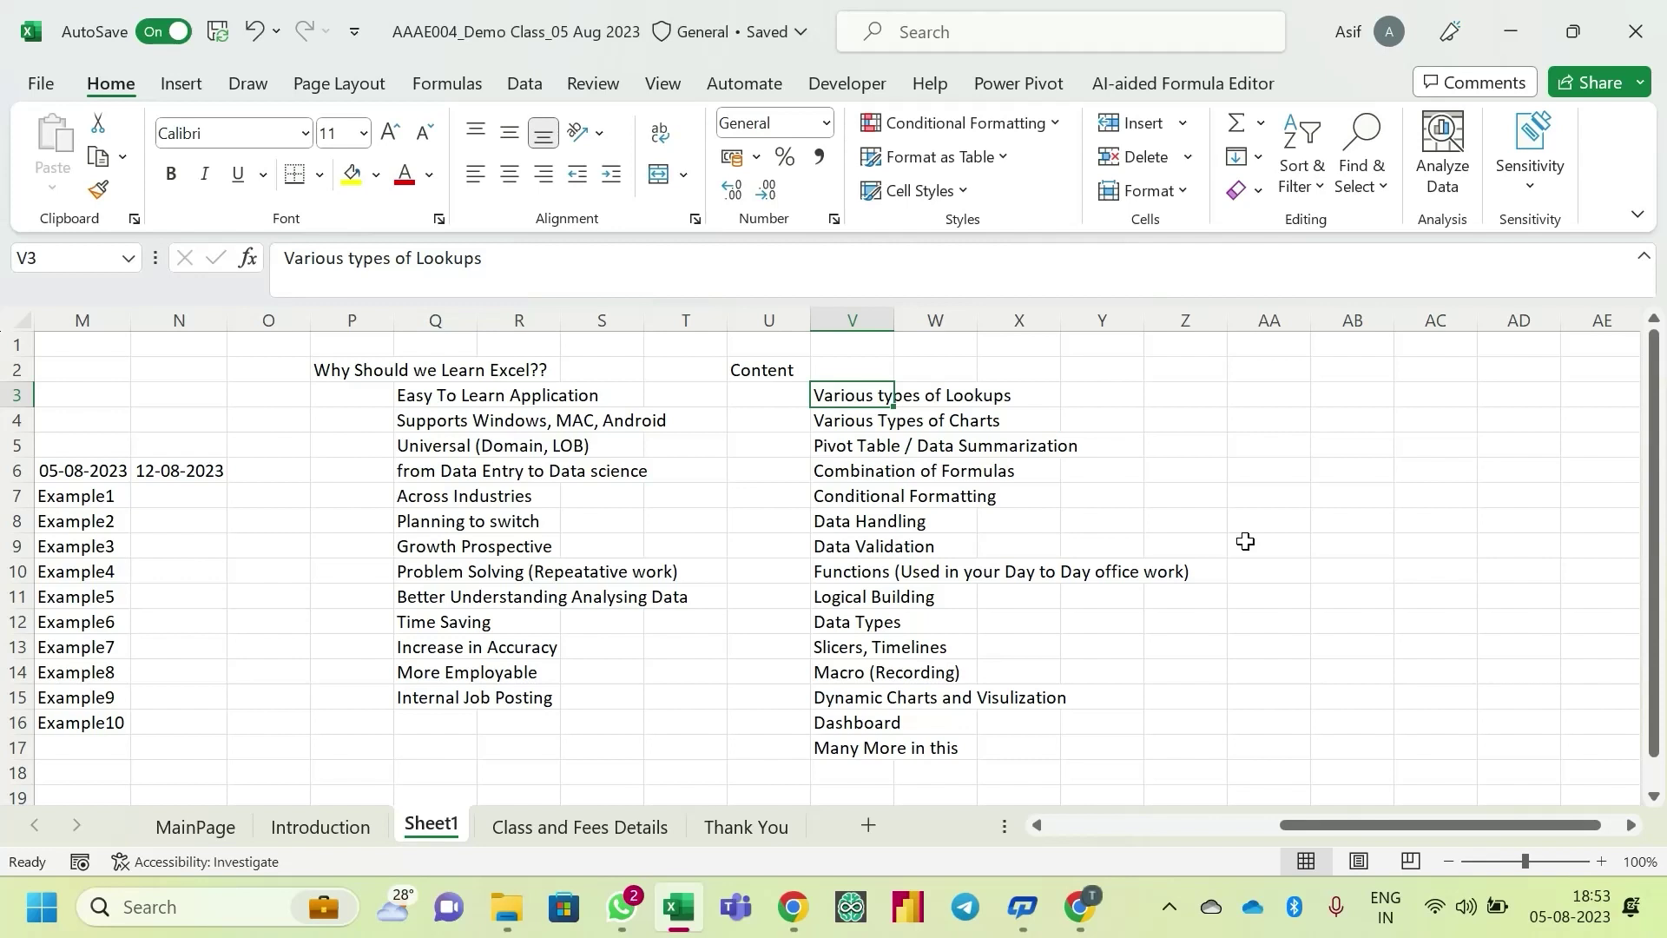
pyautogui.press('Left')
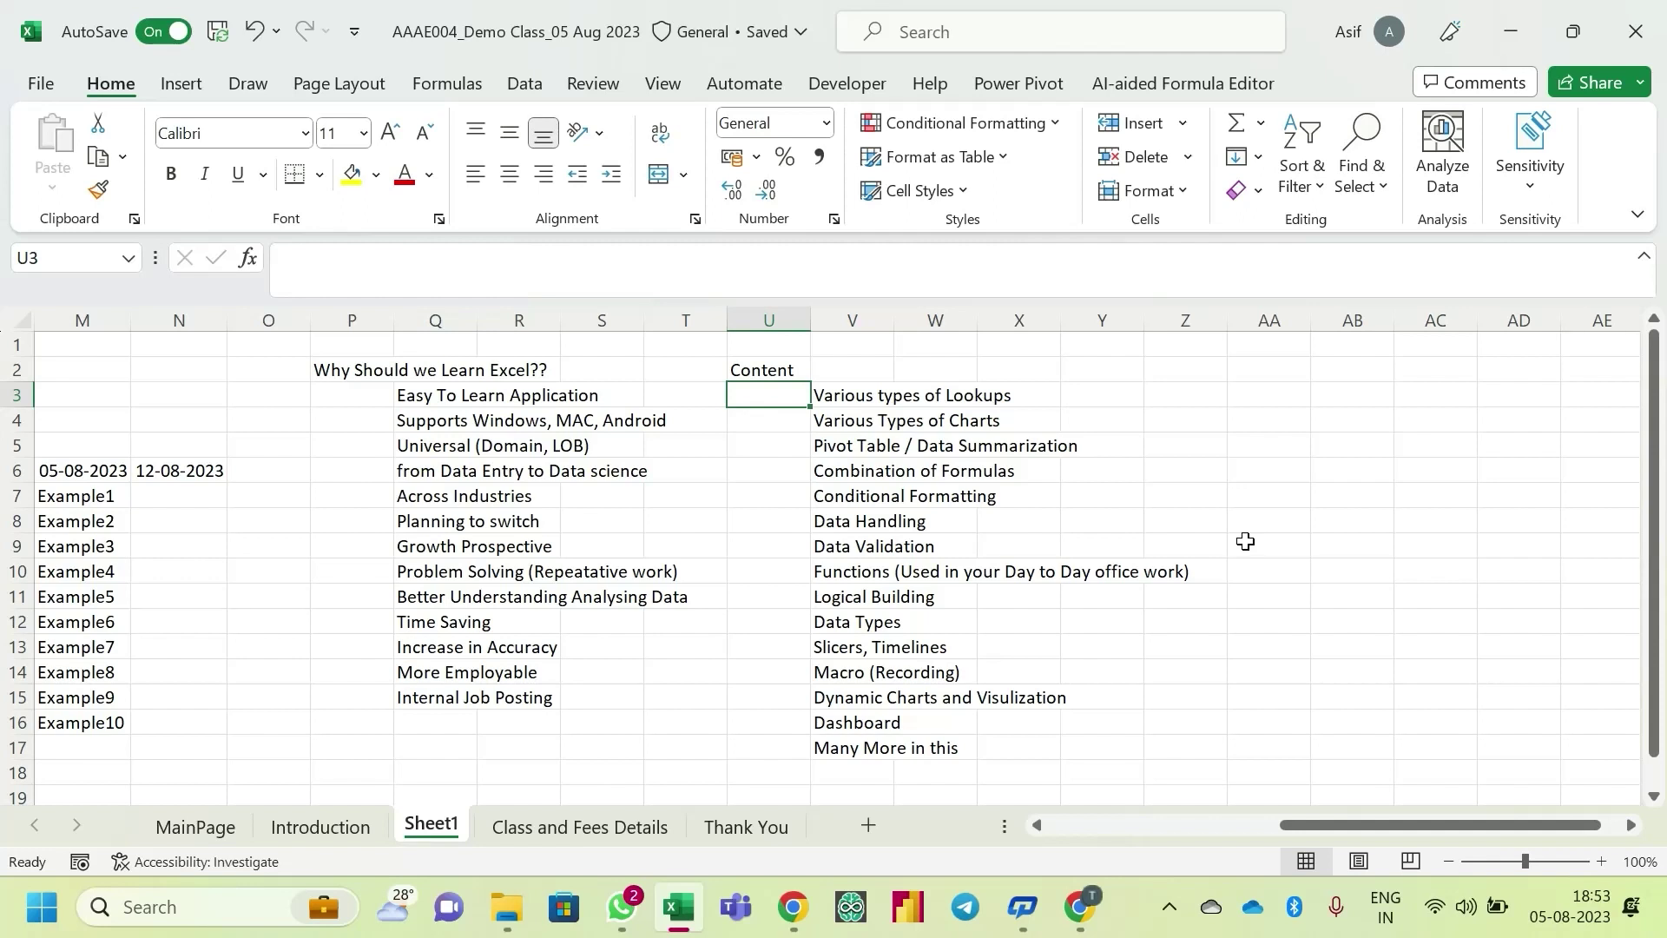
pyautogui.press('Up')
pyautogui.press('Right')
pyautogui.press('Right')
pyautogui.press('Right')
pyautogui.press('Right')
pyautogui.press('Right')
pyautogui.press('Right')
pyautogui.press('Right')
pyautogui.press('Right')
pyautogui.press('Right')
pyautogui.press('Right')
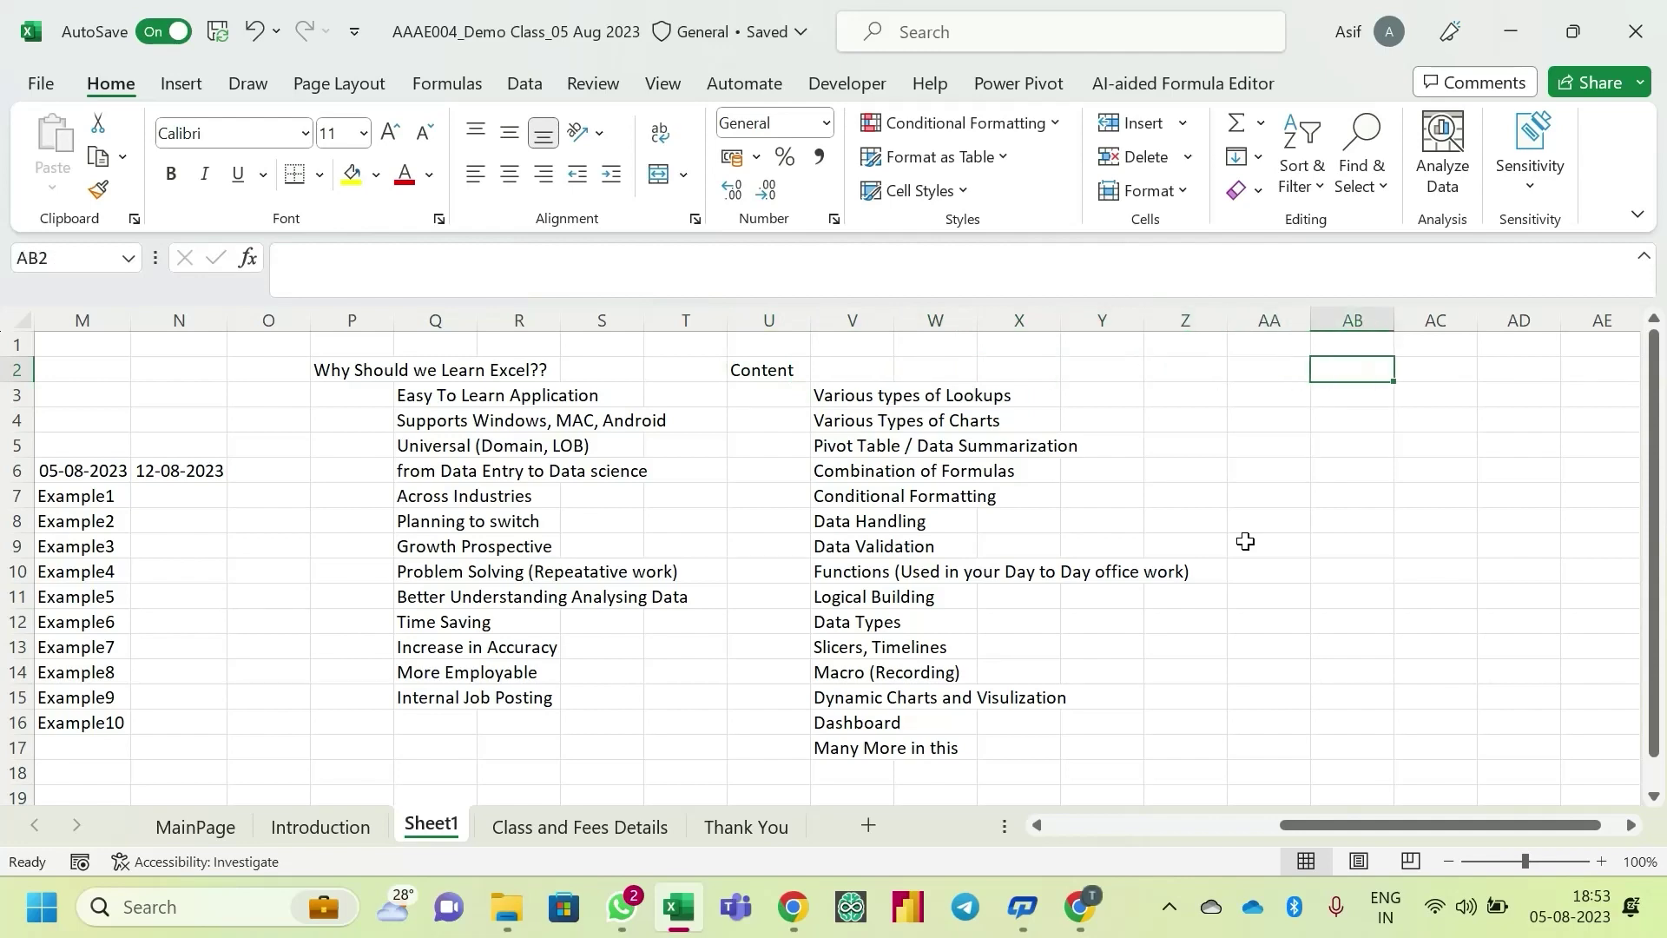
pyautogui.press('Right')
pyautogui.press('Right')
pyautogui.press('Right')
pyautogui.press('Right')
pyautogui.press('Right')
pyautogui.press('Right')
pyautogui.press('Right')
pyautogui.press('Right')
pyautogui.press('Right')
pyautogui.press('Right')
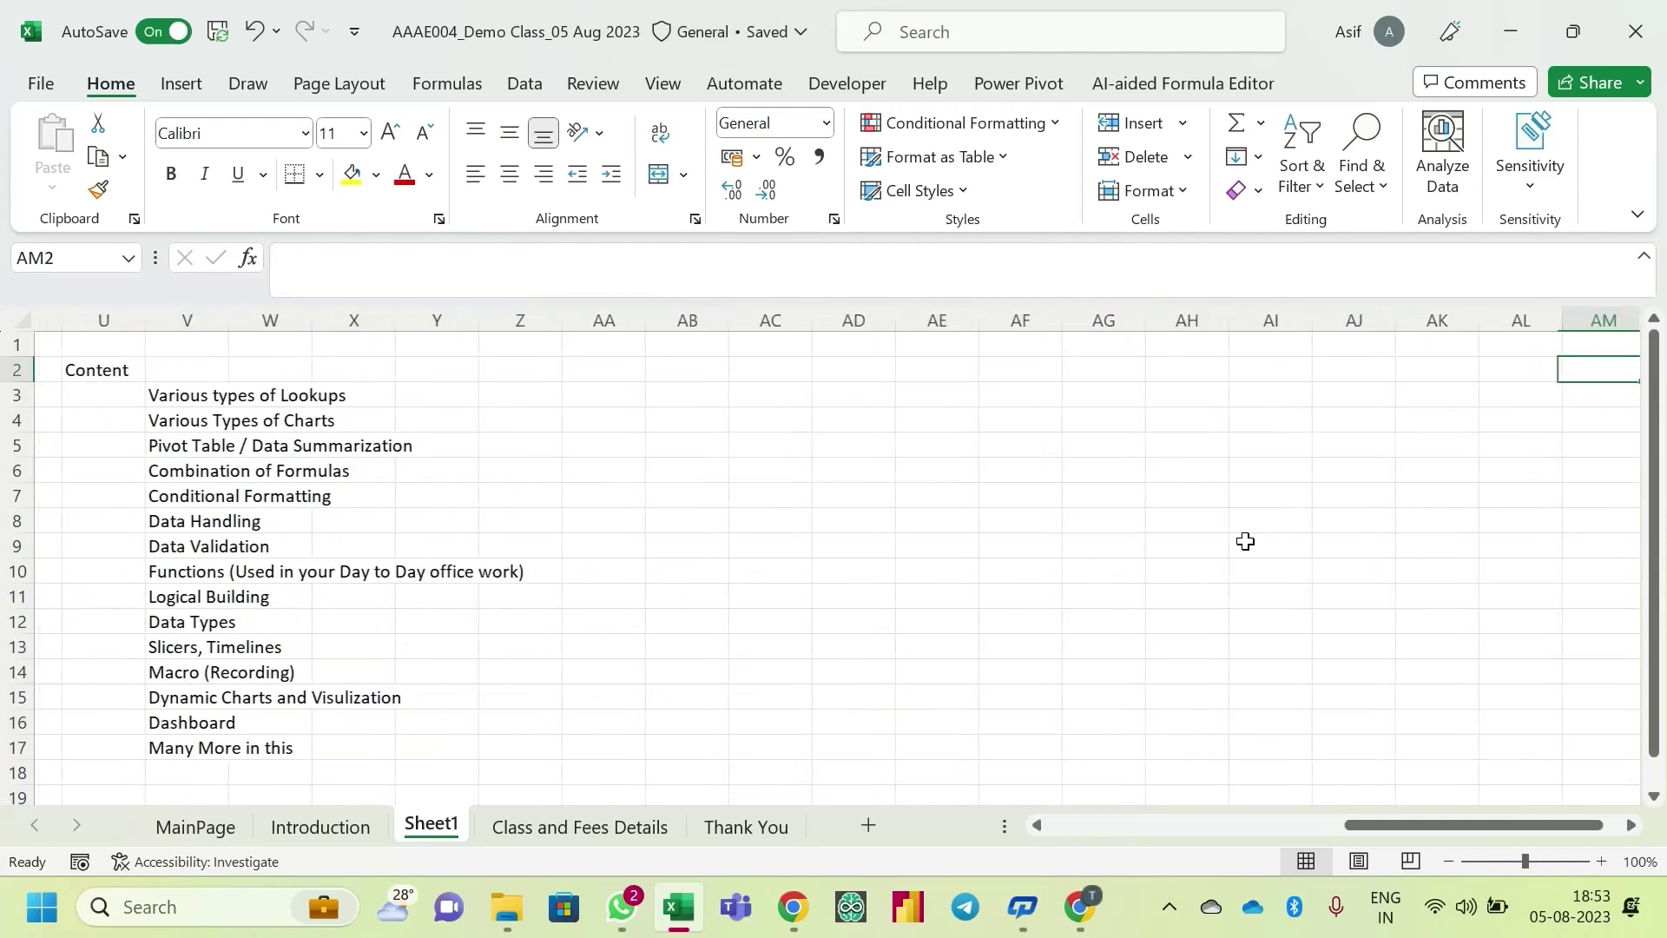
pyautogui.press('Left')
pyautogui.press('Left')
pyautogui.press('Left')
pyautogui.press('Left')
pyautogui.press('Left')
pyautogui.press('Left')
pyautogui.press('Left')
pyautogui.press('Left')
pyautogui.press('Left')
pyautogui.press('Left')
pyautogui.press('Left')
pyautogui.press('Left')
pyautogui.press('Left')
pyautogui.press('Left')
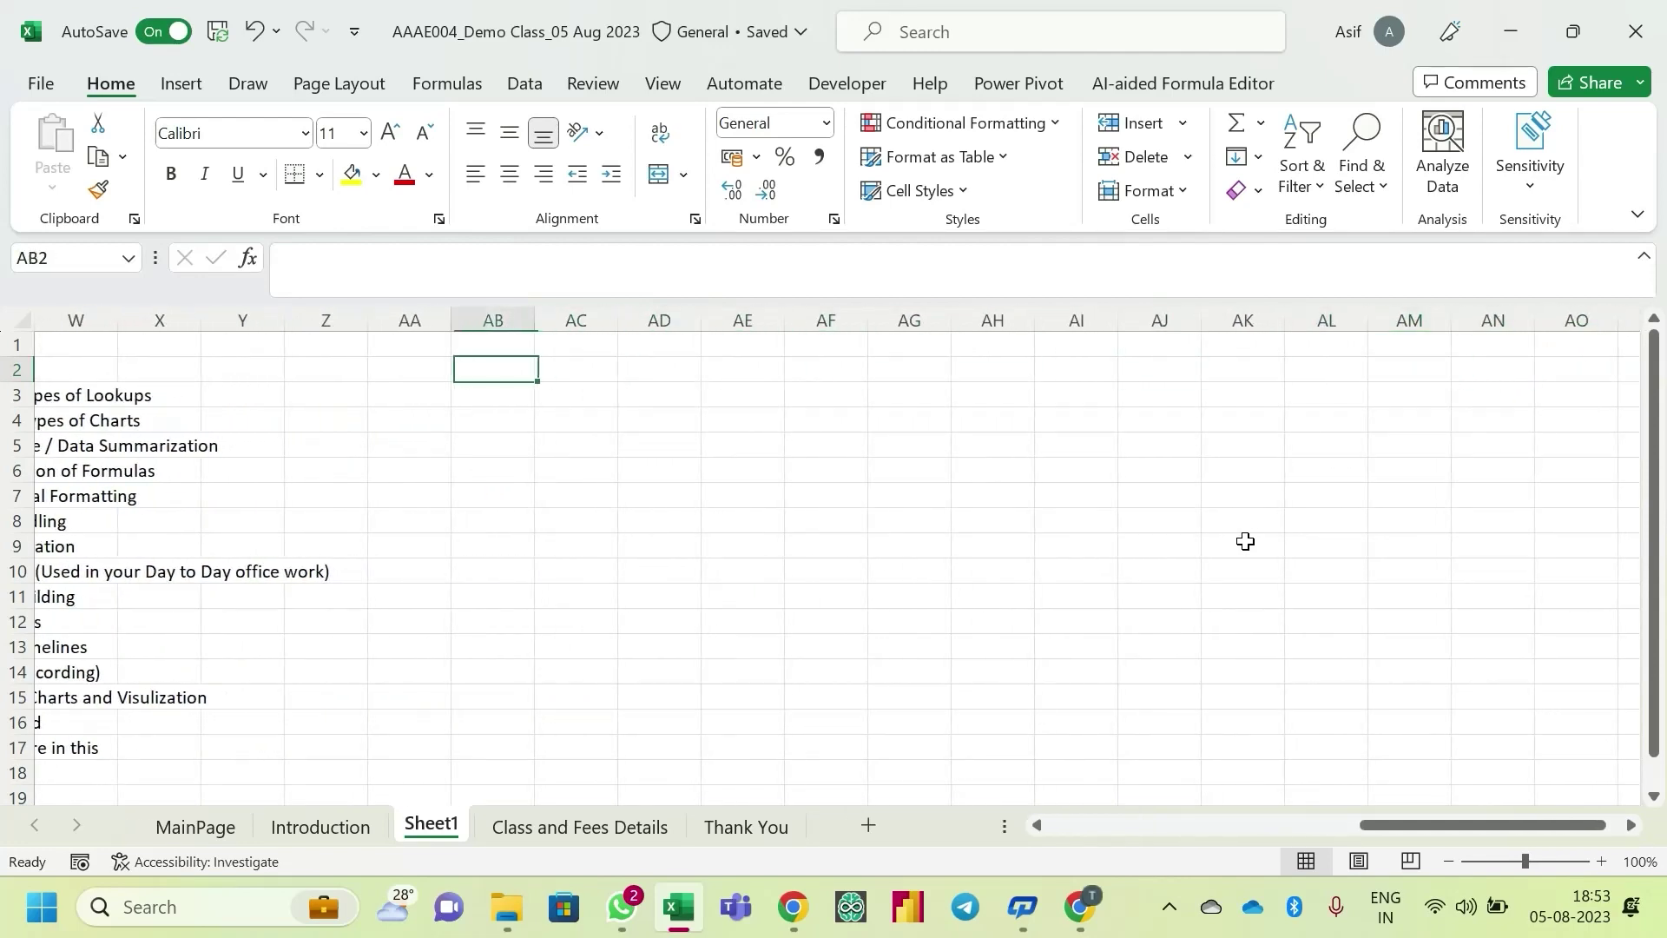
pyautogui.write('Old E')
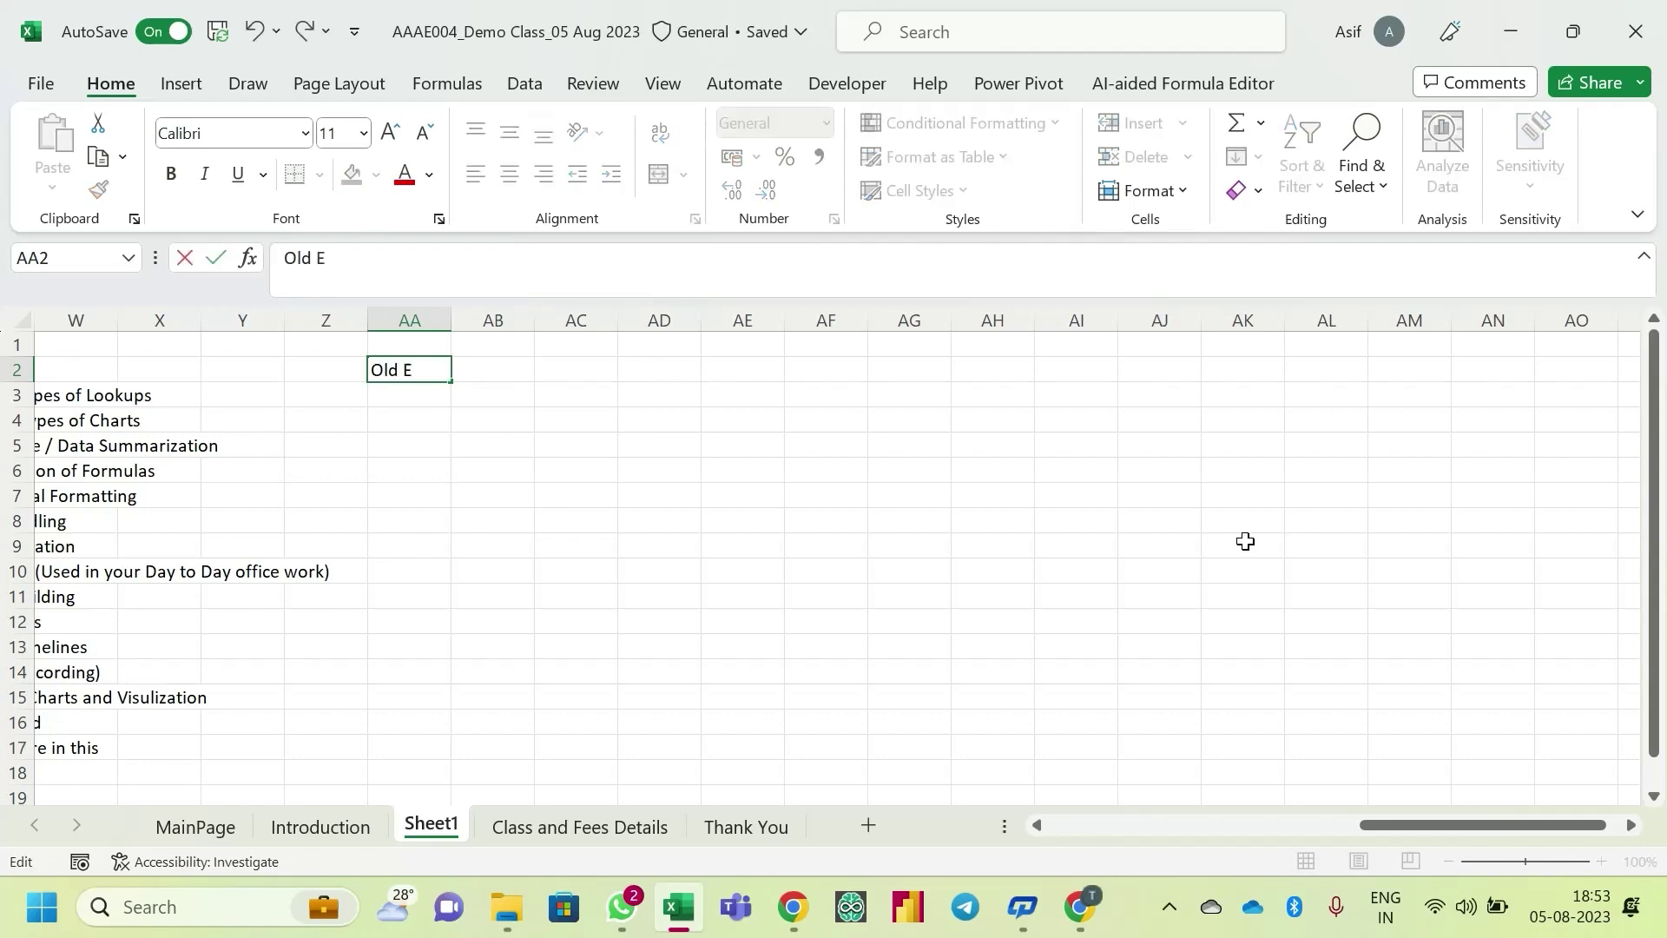
pyautogui.write('xcel Version')
pyautogui.press('Return')
# - List the old versions "2003, 2007, 2010, 2013" in cell AC2 beside the Old Excel Version label
pyautogui.press('Up')
pyautogui.press('Right')
pyautogui.press('Right')
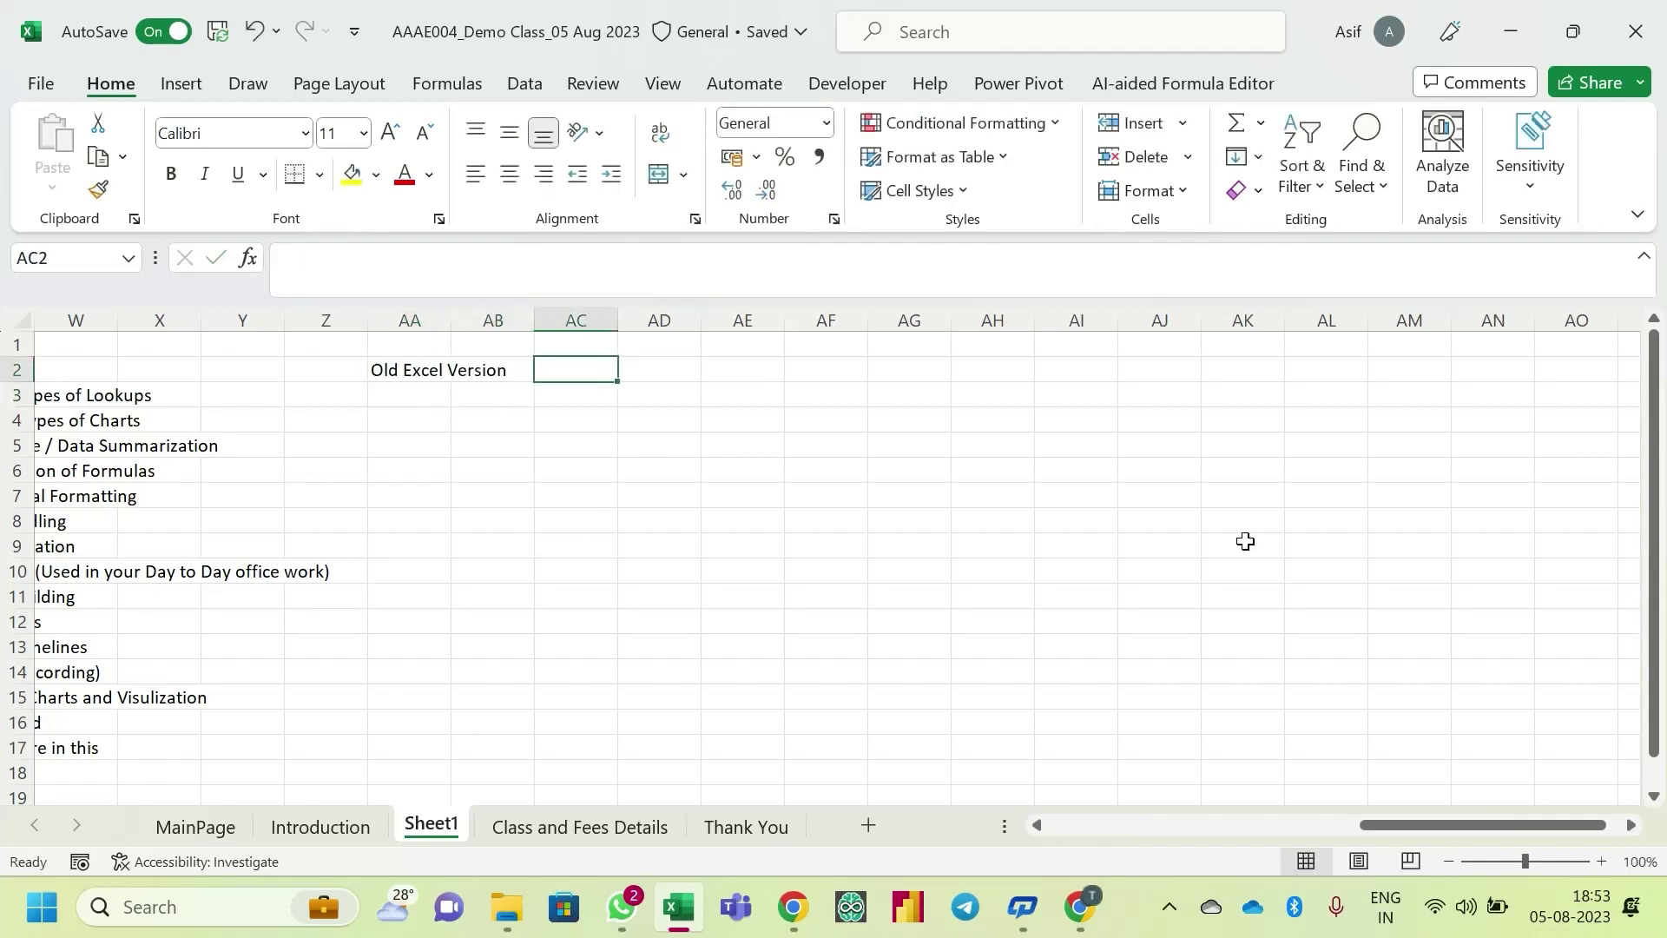
pyautogui.write('200')
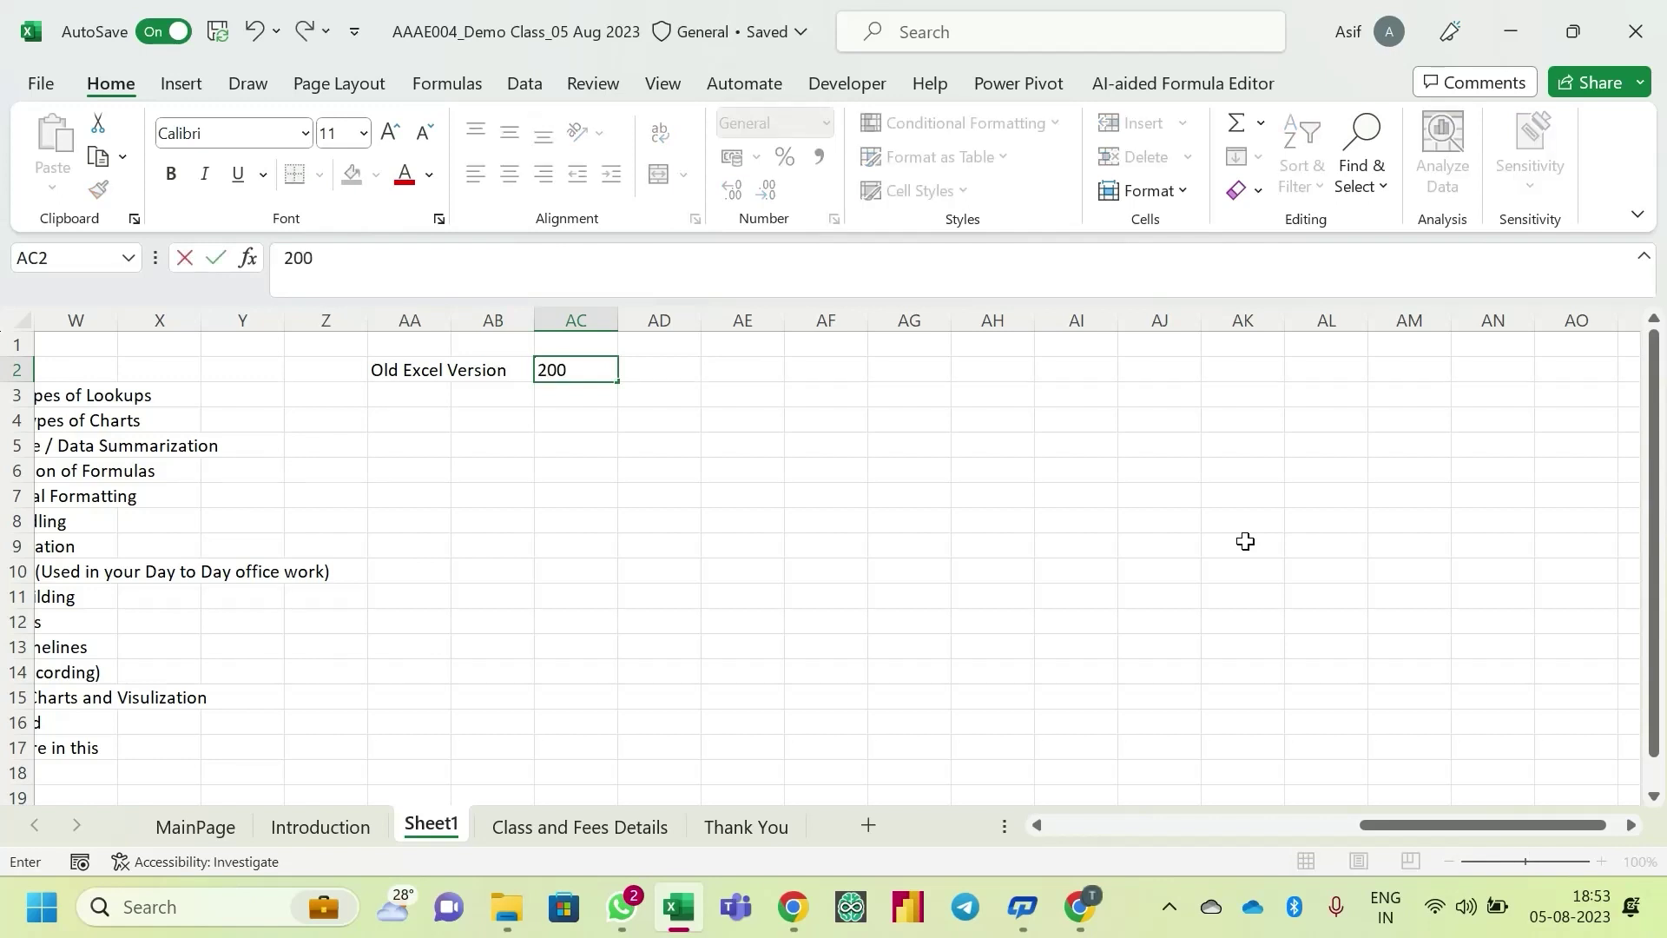
pyautogui.write('3, 2007, 20')
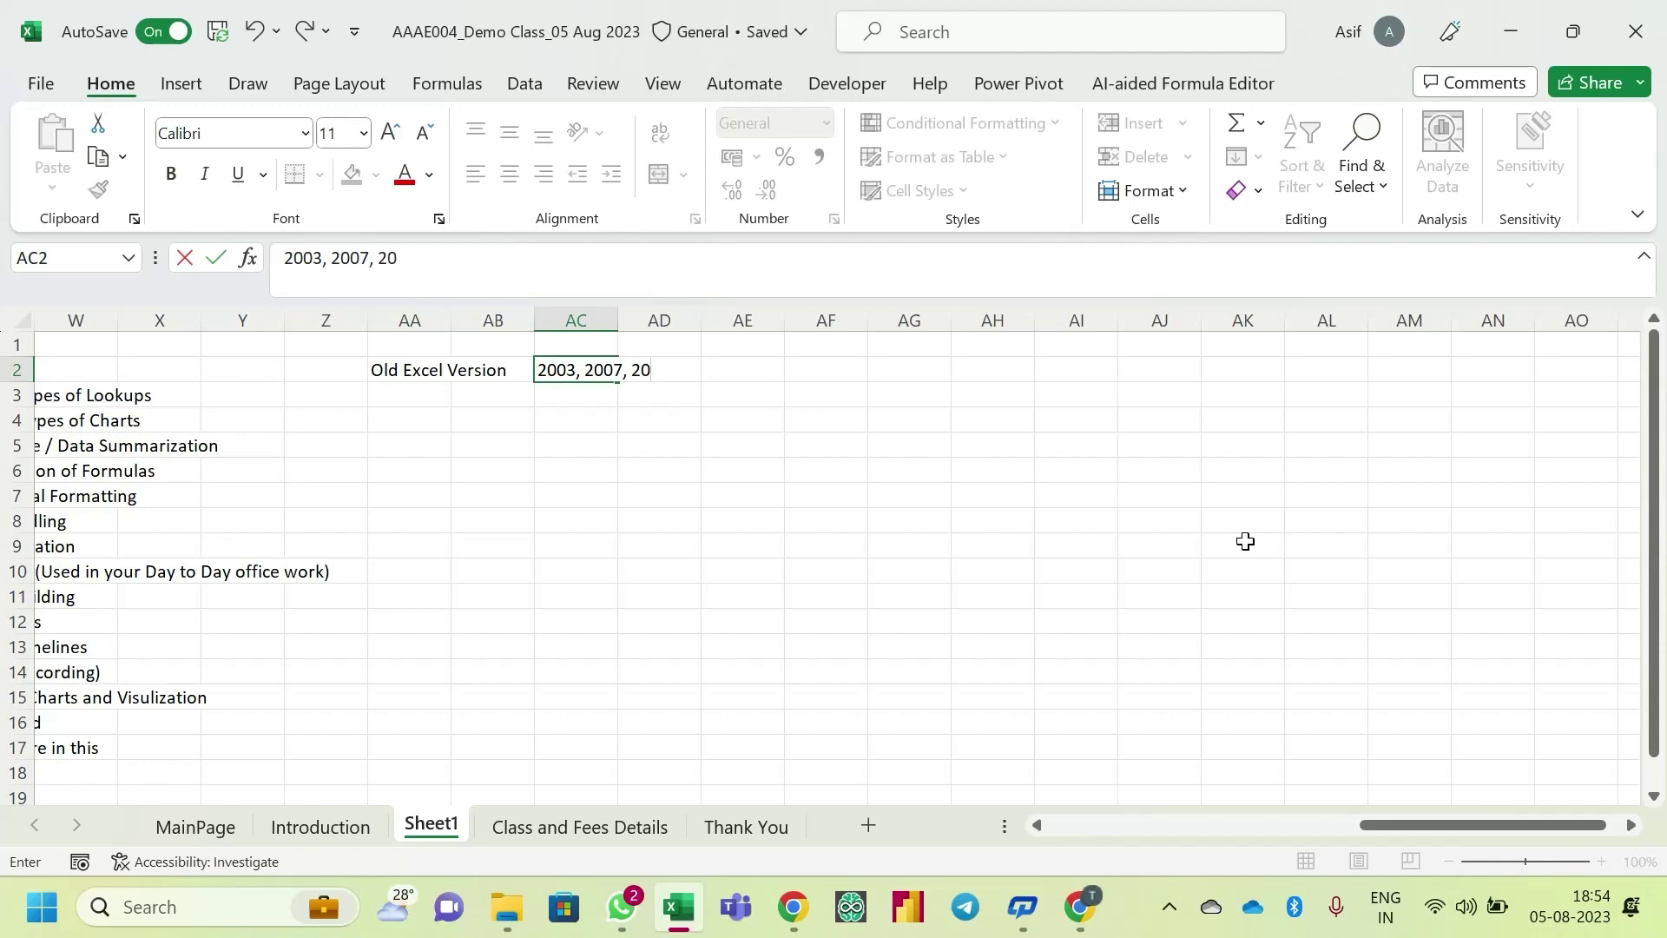
pyautogui.write('10, 201')
pyautogui.write('3')
pyautogui.press('Return')
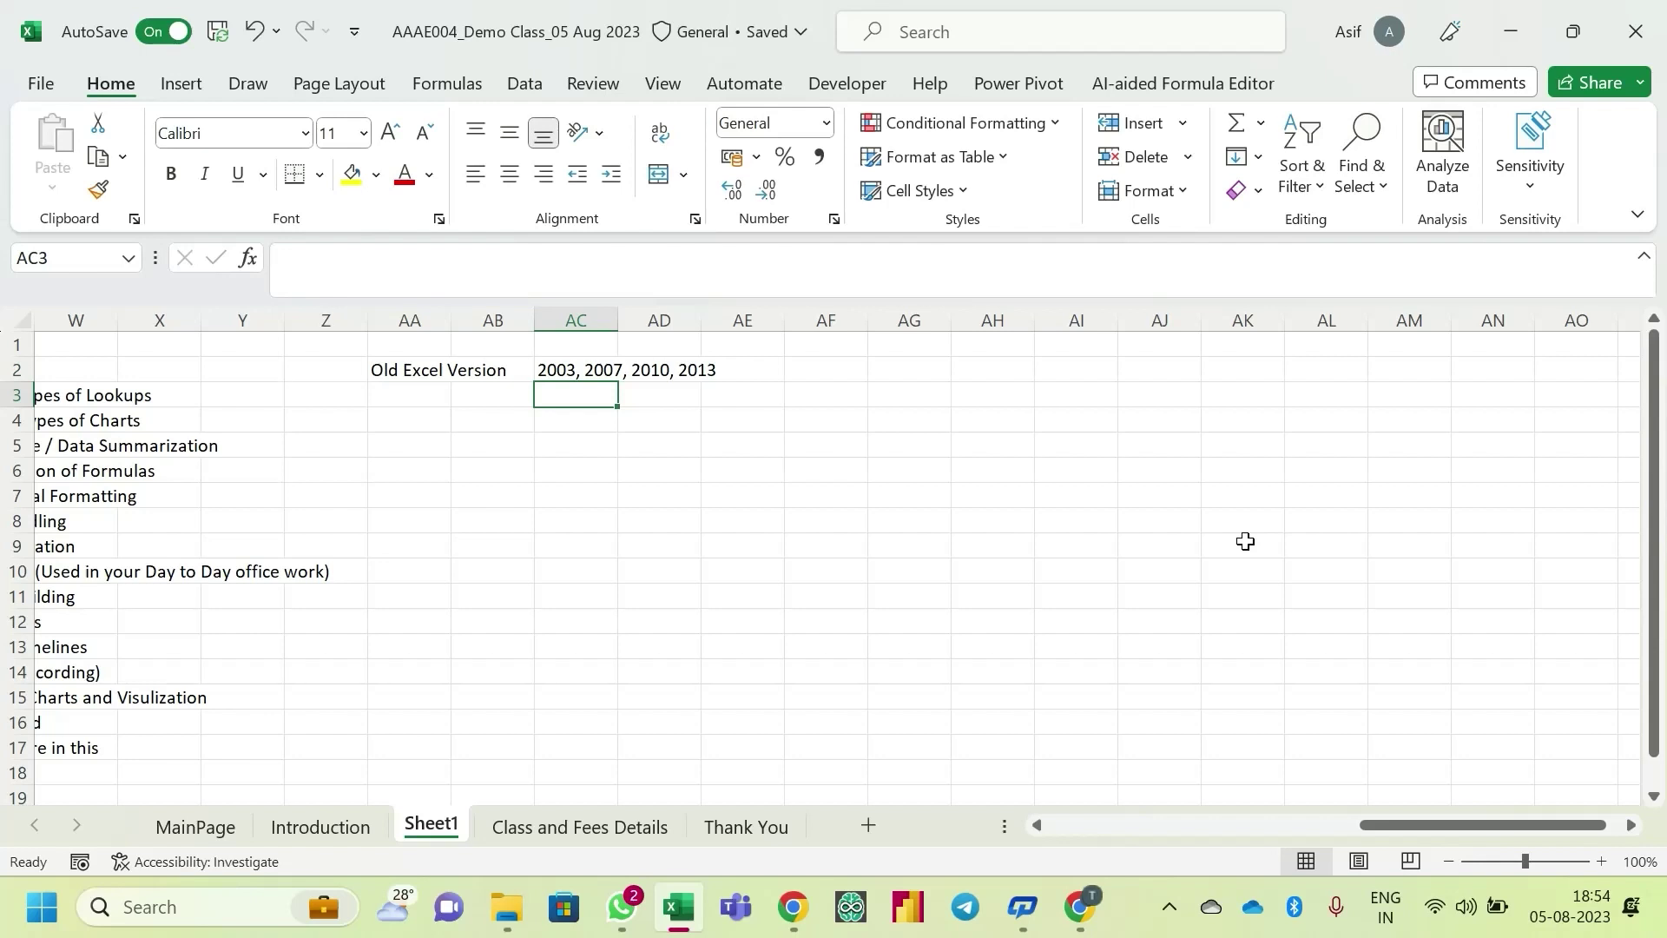
# - Enter "New Excel Version" in cell AA3 with the versions "2016, 2019" in AC3
pyautogui.press('Left')
pyautogui.press('Left')
pyautogui.write('New')
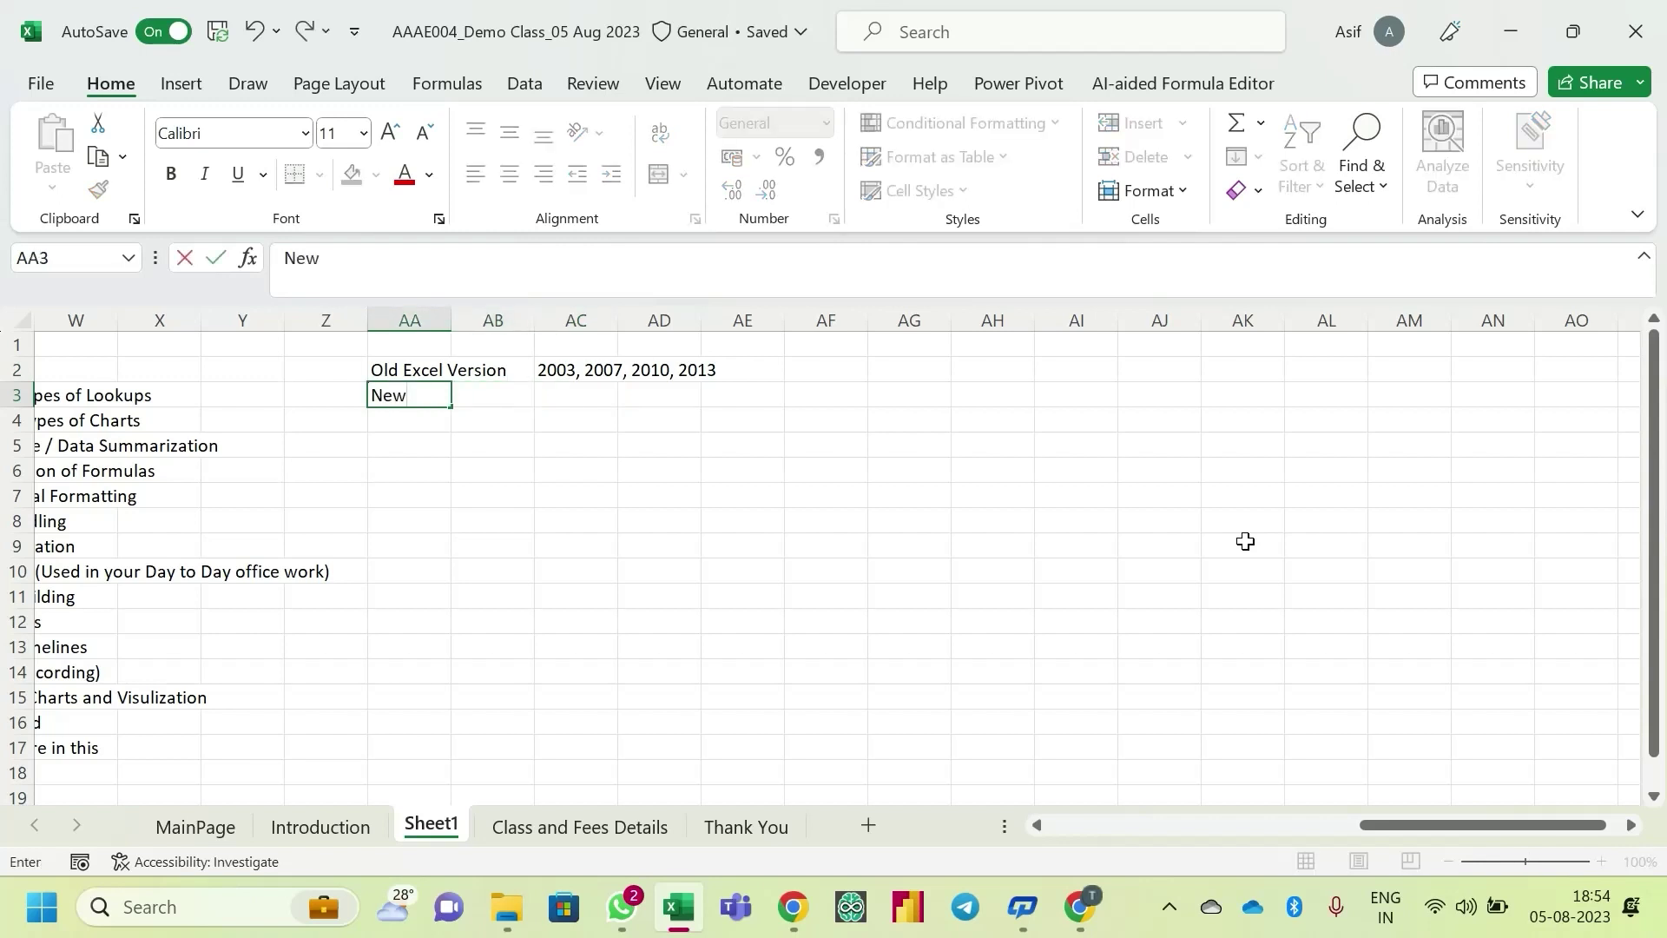
pyautogui.write(' Excel Version')
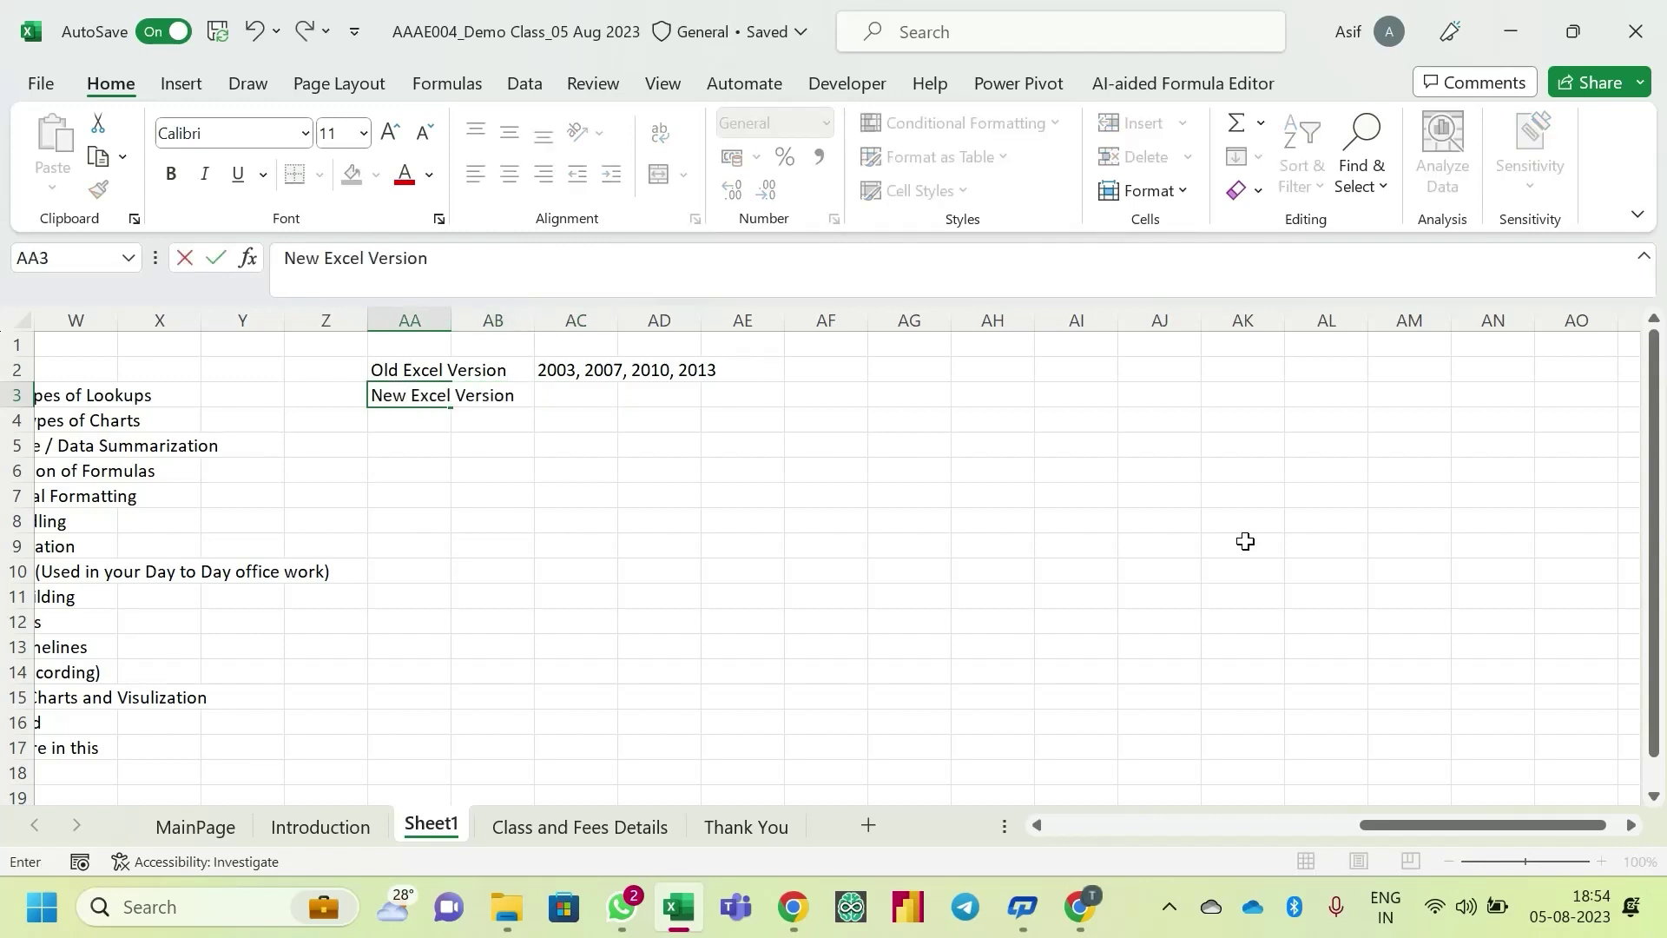
pyautogui.press('Right')
pyautogui.press('Right')
pyautogui.write('20')
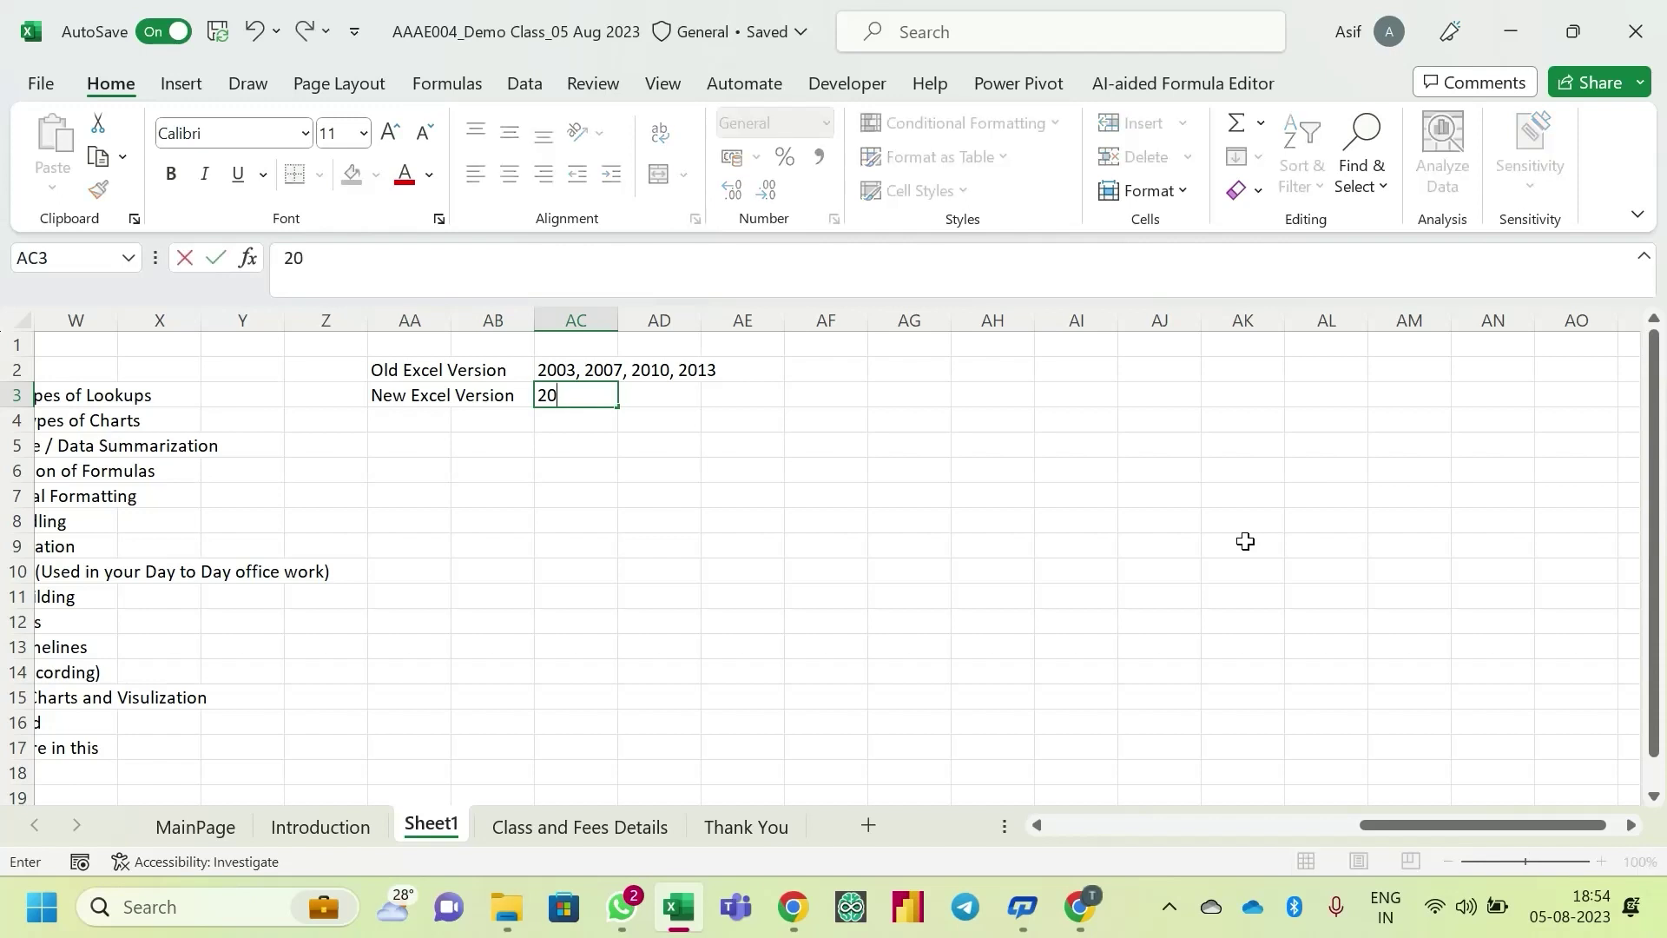
pyautogui.write('16, 2019')
pyautogui.press('Return')
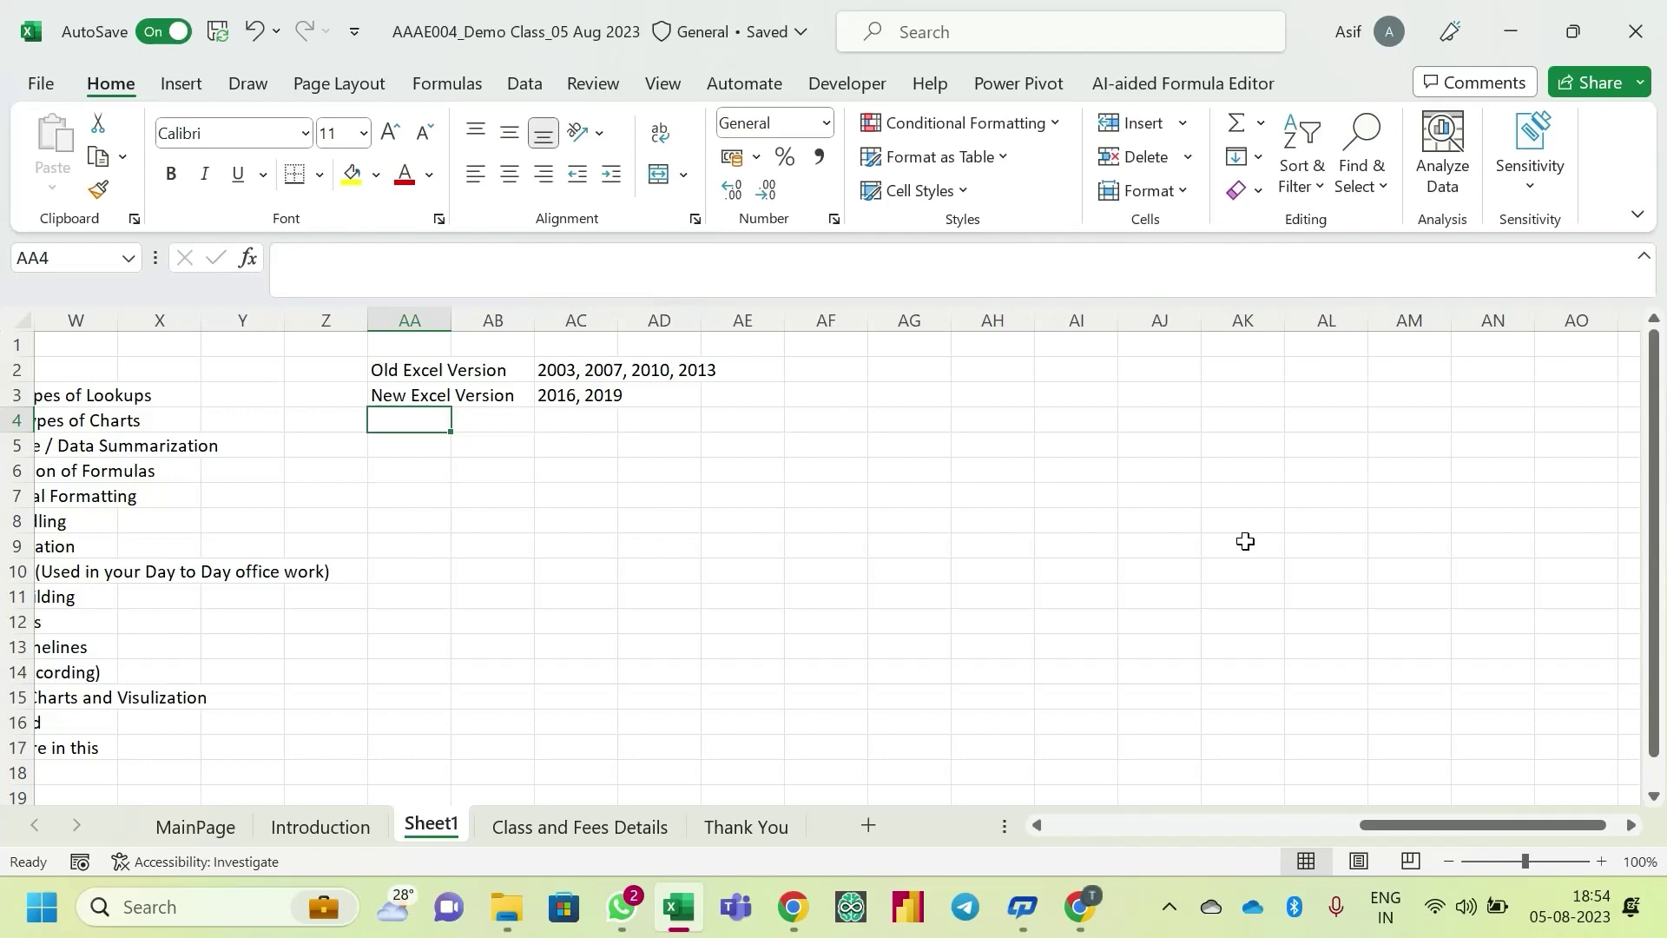
# - Enter "Office 365" in cell AA4 below the New Excel Version label
pyautogui.write('Office')
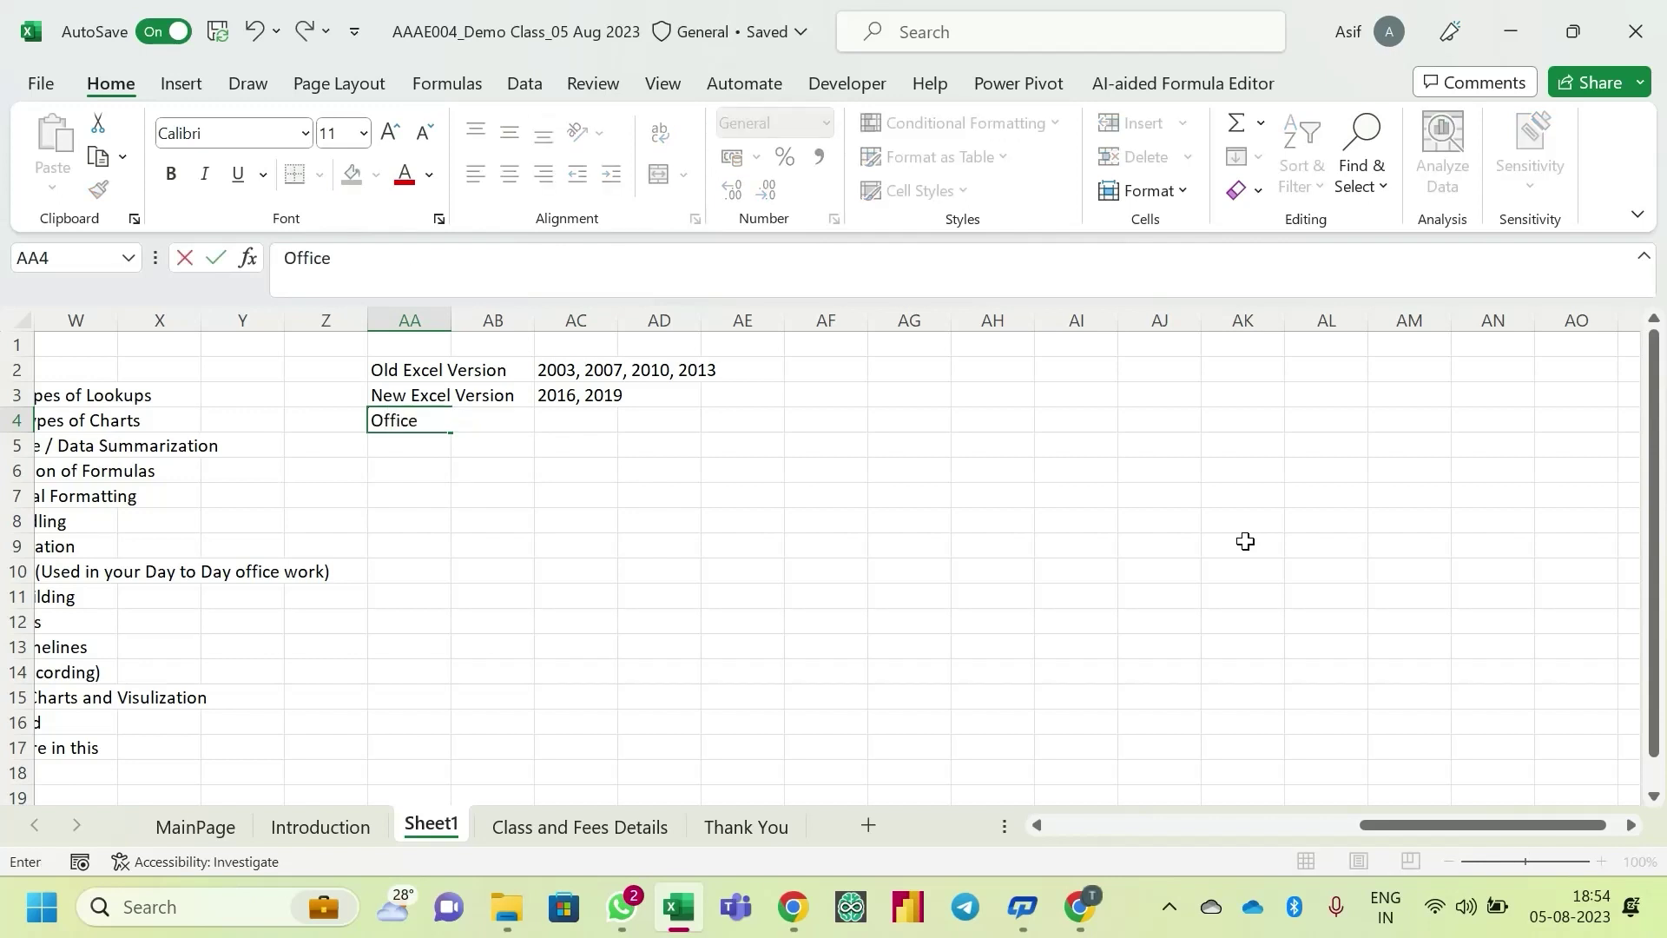
pyautogui.write(' 365')
pyautogui.press('Return')
pyautogui.press('Up')
pyautogui.press('Right')
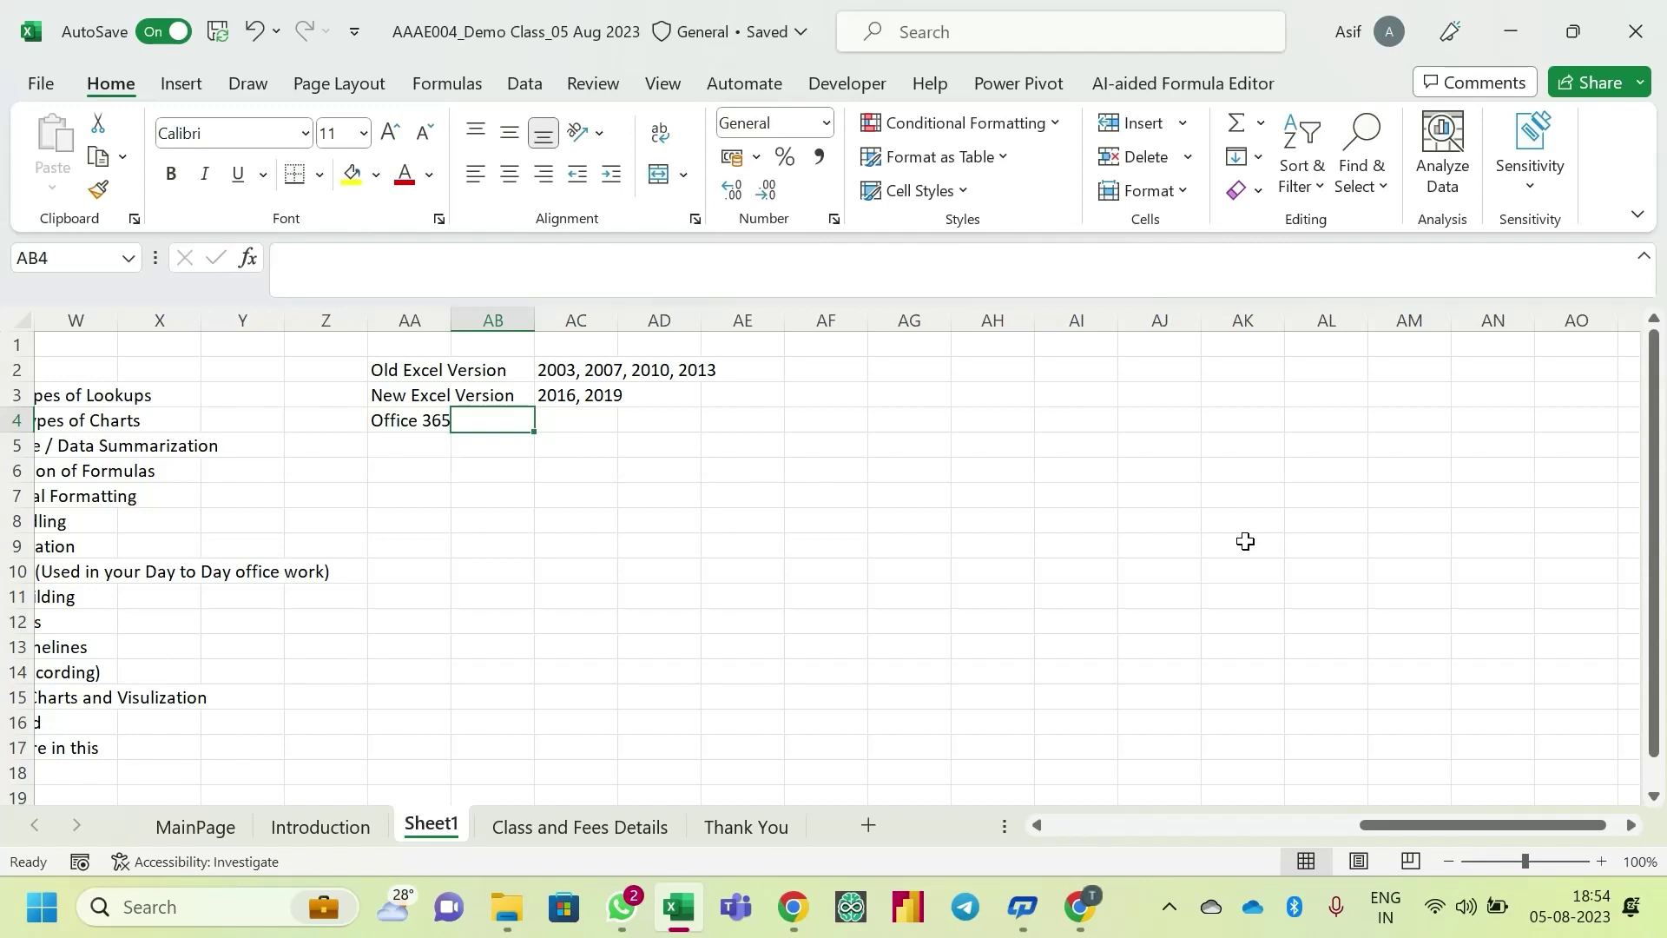
# - Point out the version labels in AA2:AA4 and switch to the Google Meet call
pyautogui.moveTo(424, 370); pyautogui.dragTo(425, 396)
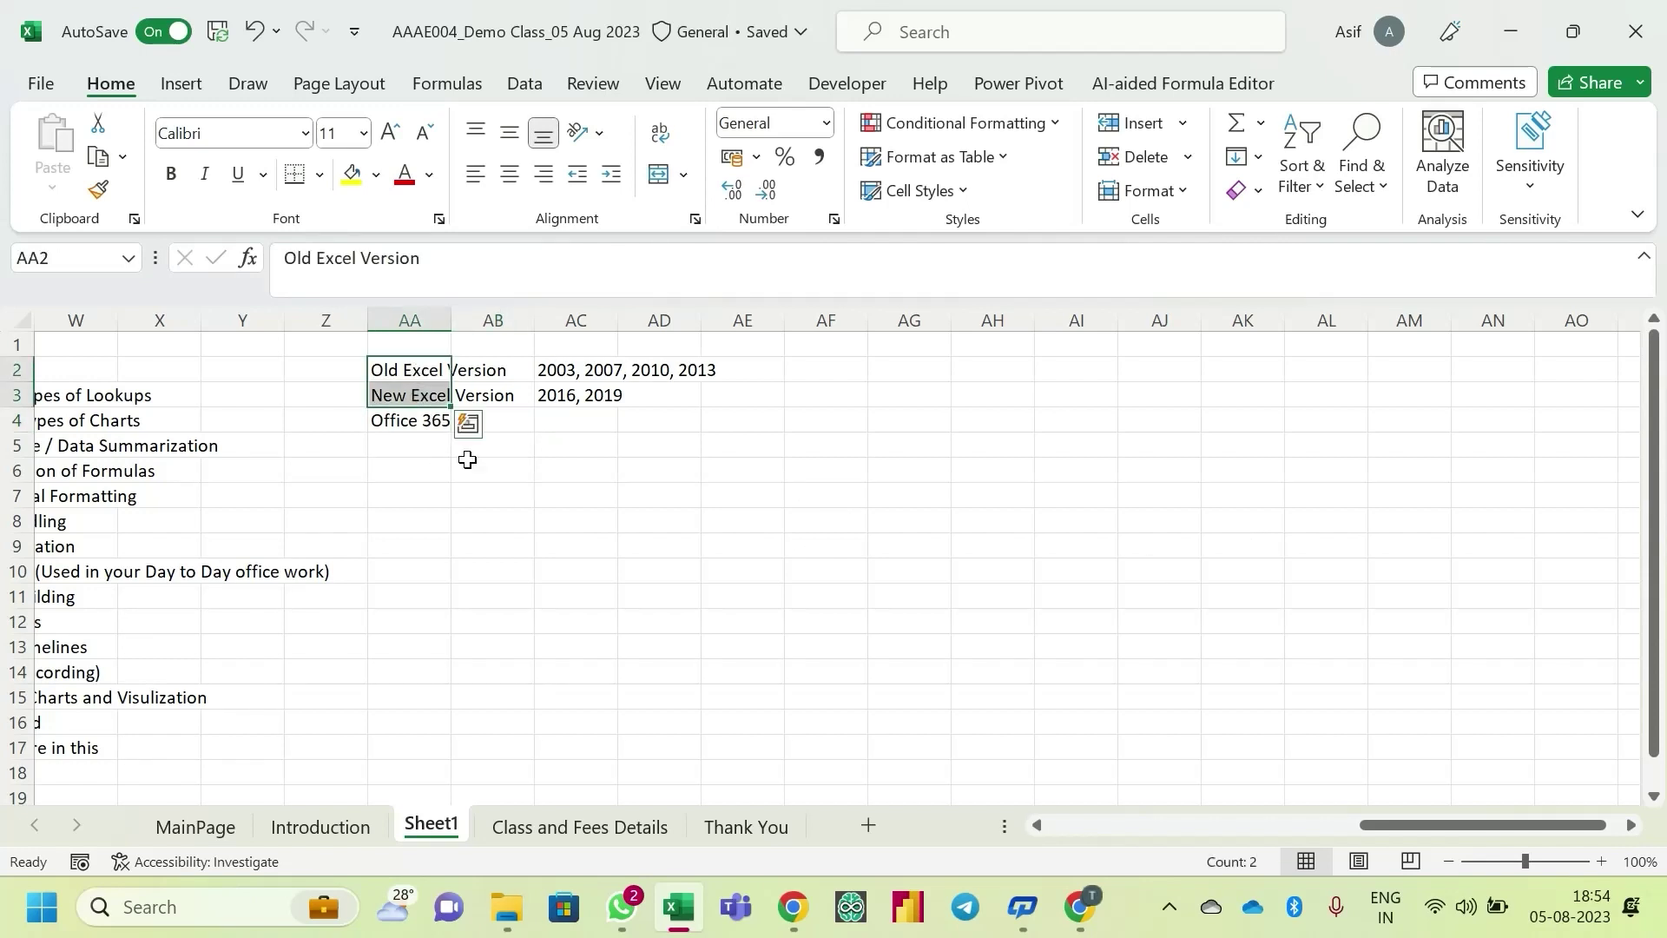
pyautogui.click(434, 420)
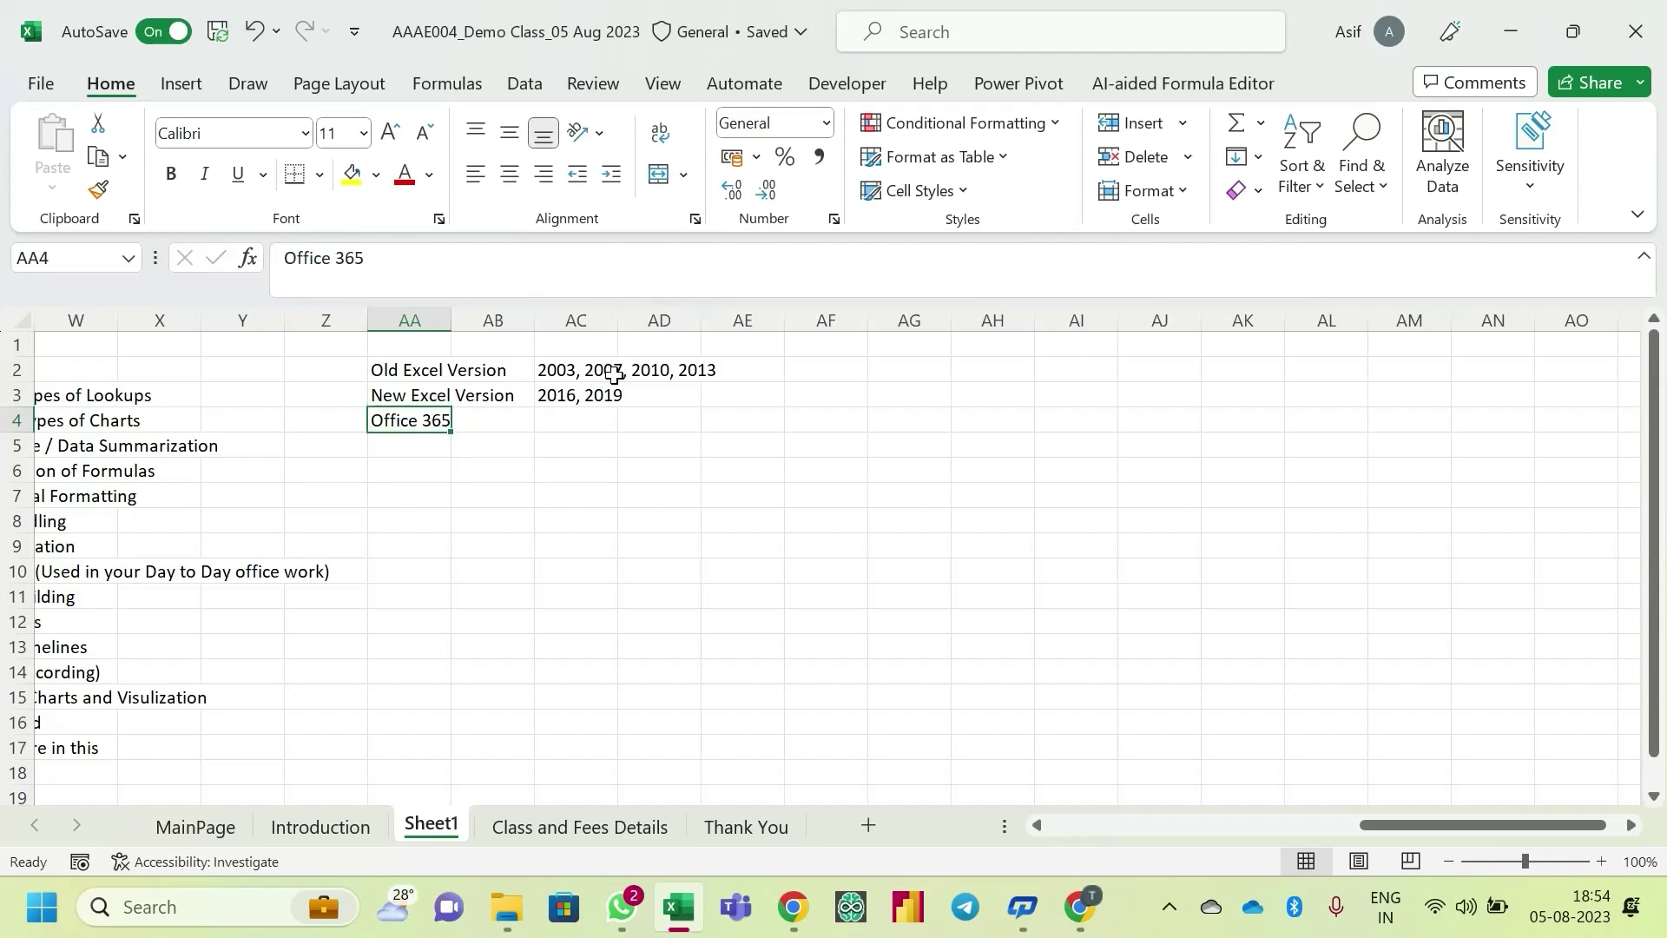
pyautogui.hotkey('alt', 'Tab')
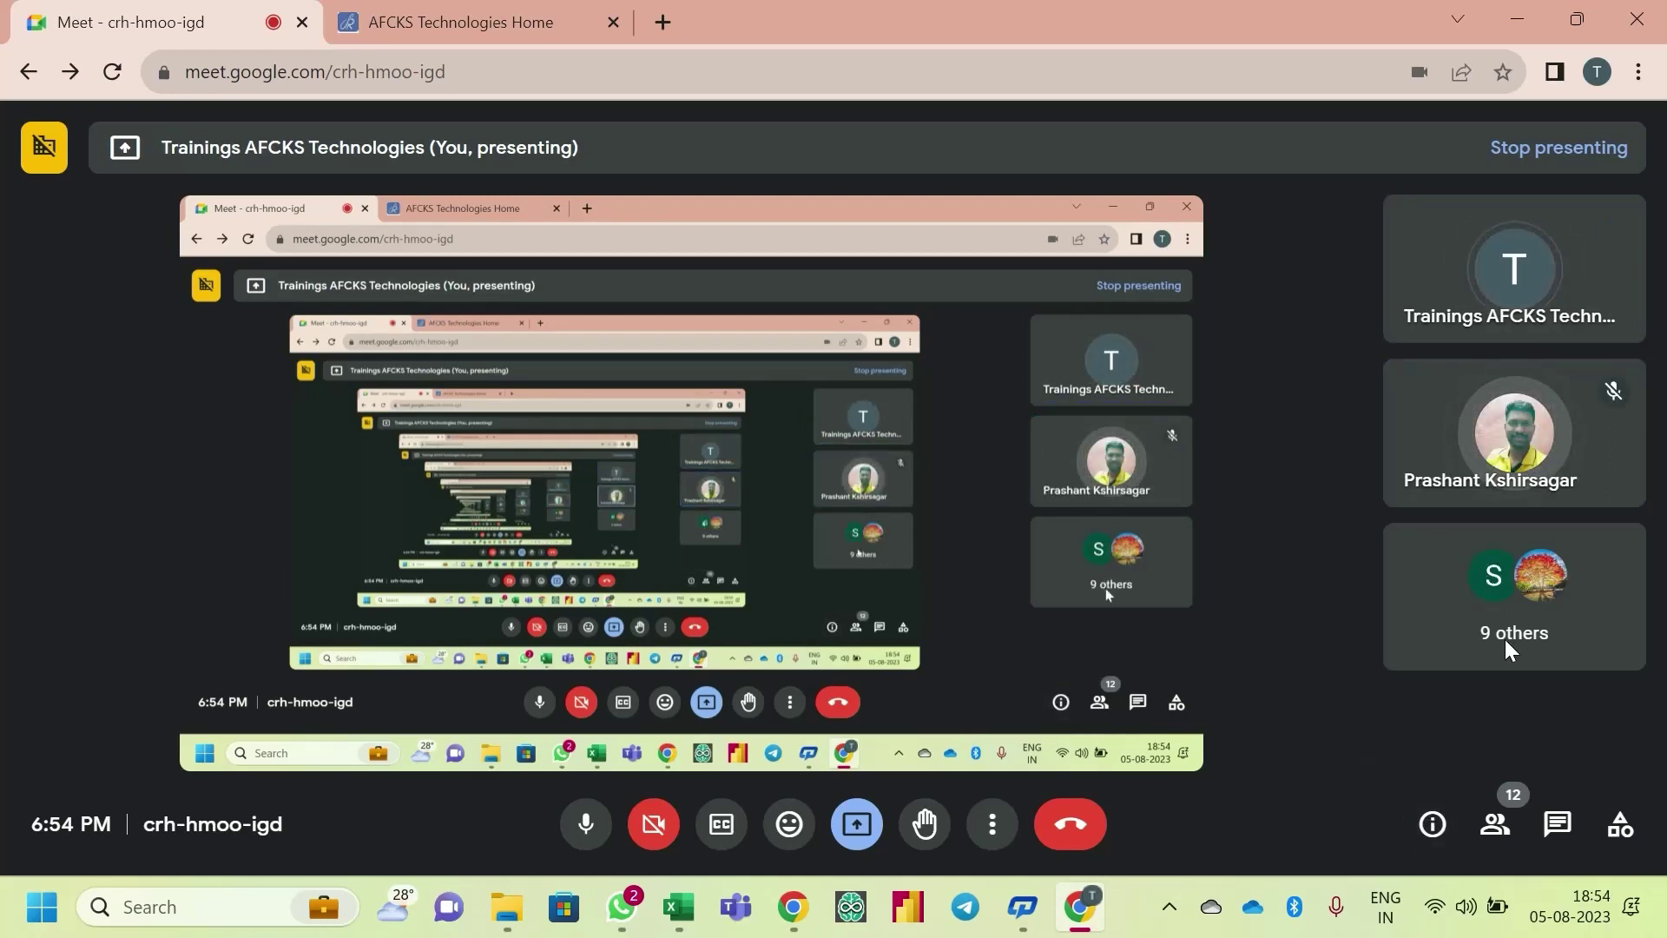
# - Switch back to the Excel workbook, autofit column AA to its labels and delete the empty column AB
pyautogui.hotkey('alt', 'Tab')
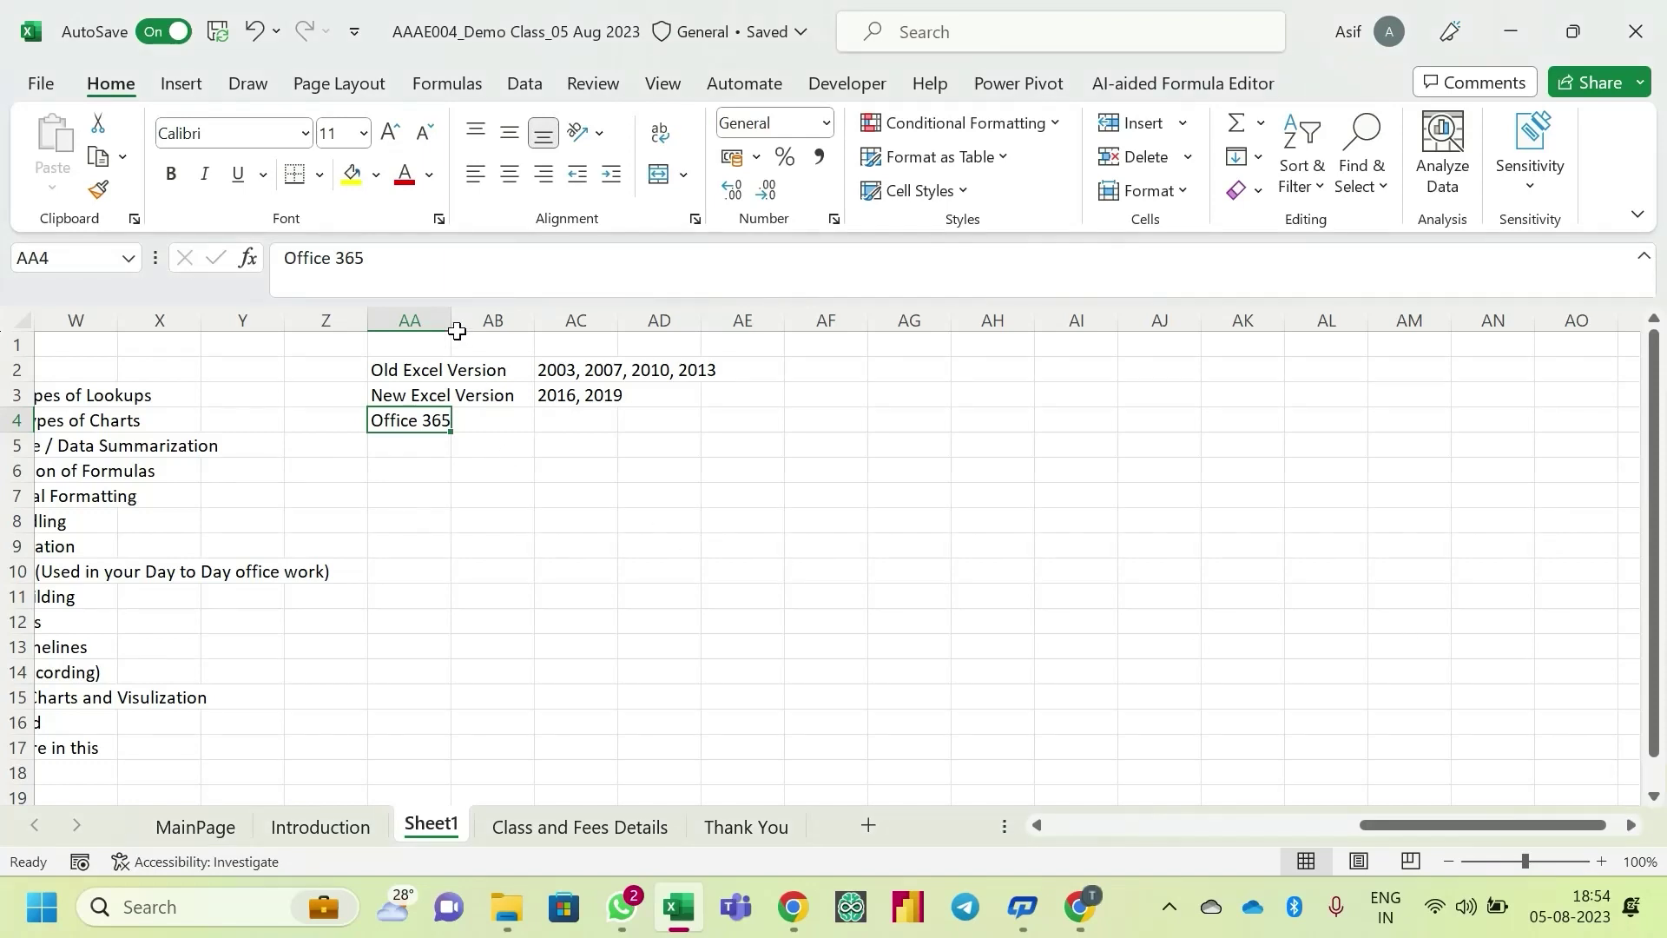
pyautogui.doubleClick(450, 323)
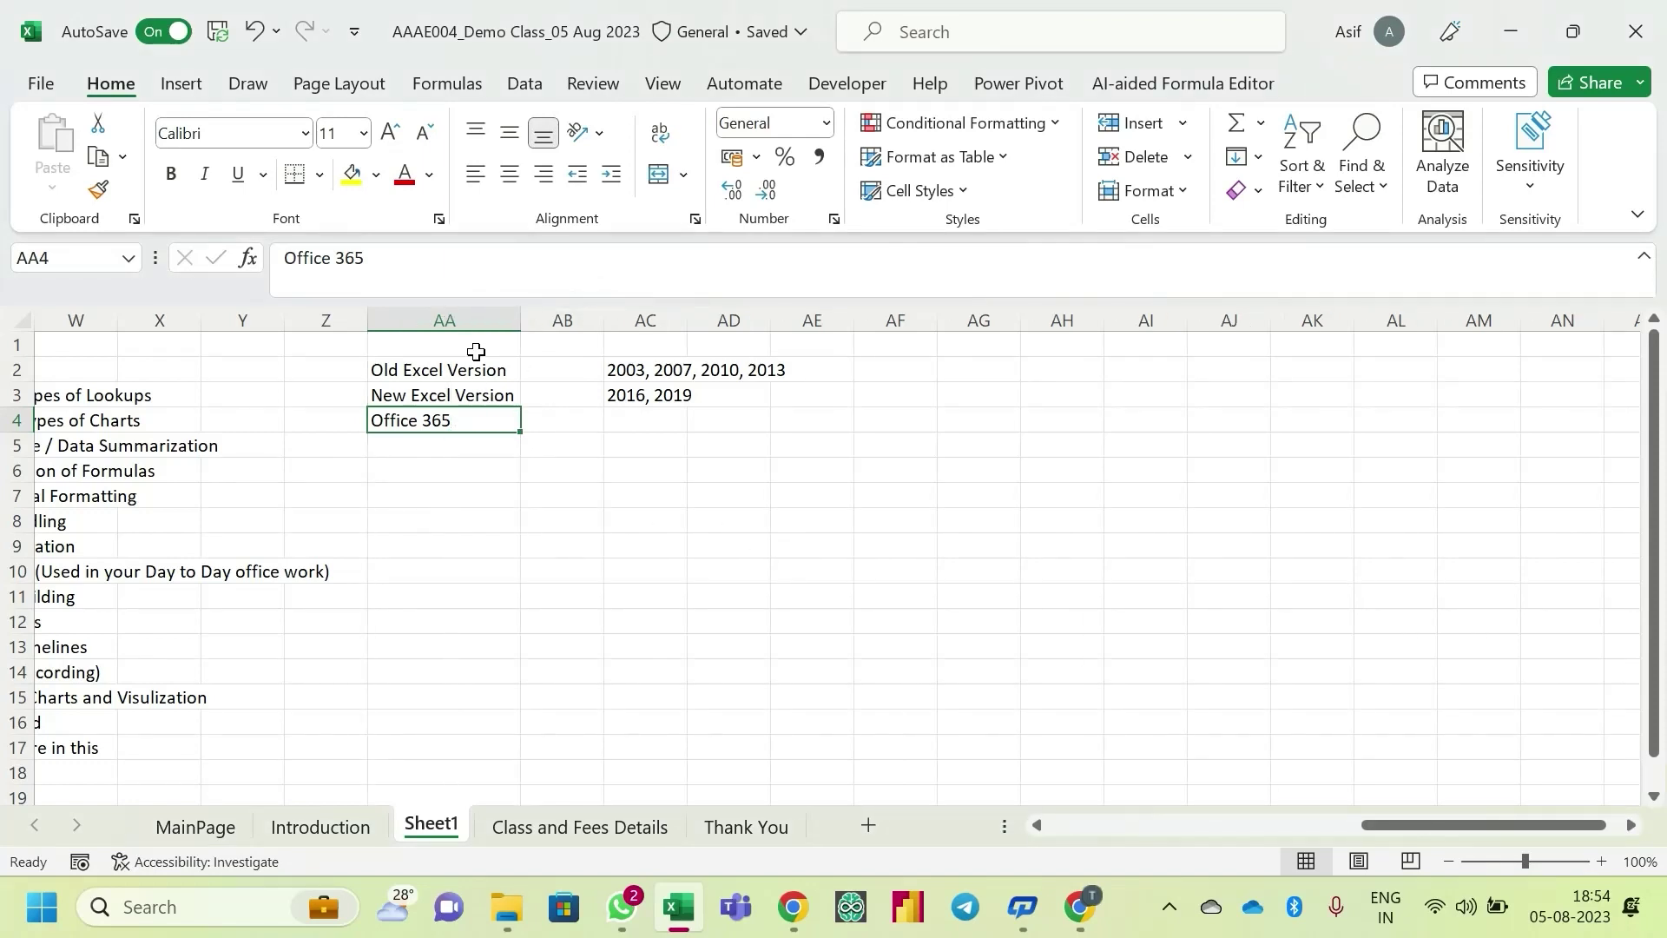
pyautogui.click(563, 320)
pyautogui.hotkey('ctrl', '-')
pyautogui.press('Left')
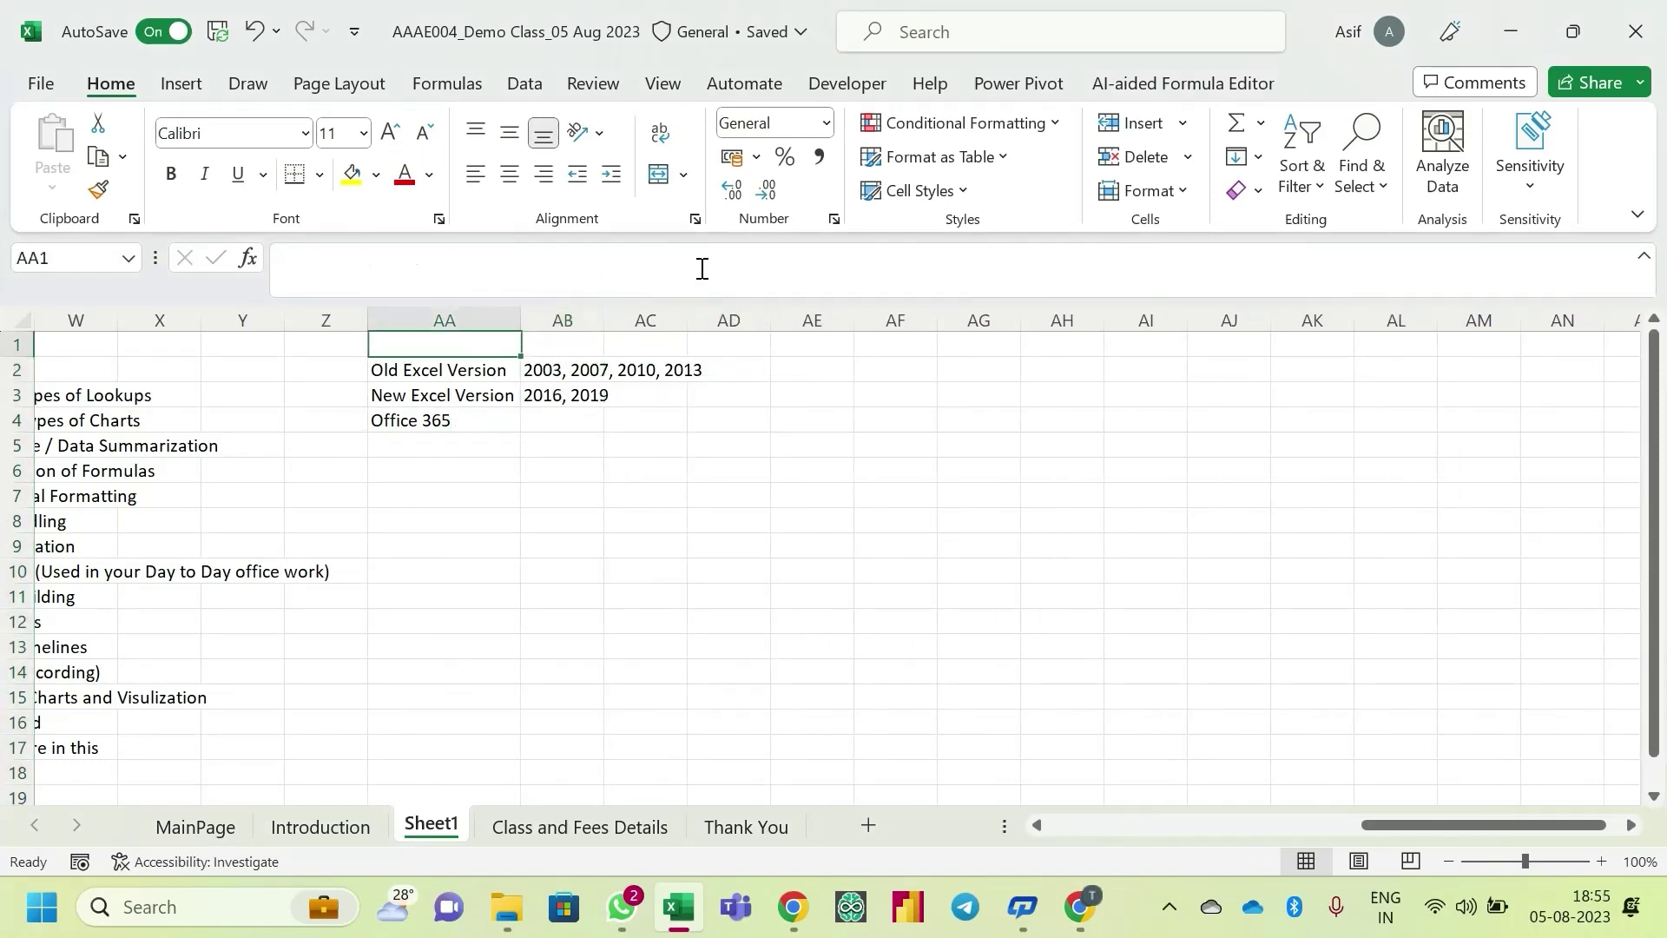
# - Point out the Old and New Excel Version labels in AA2:AA3 and the Office 365 label in AA4
pyautogui.press('Down')
pyautogui.hotkey('shift', 'Down')
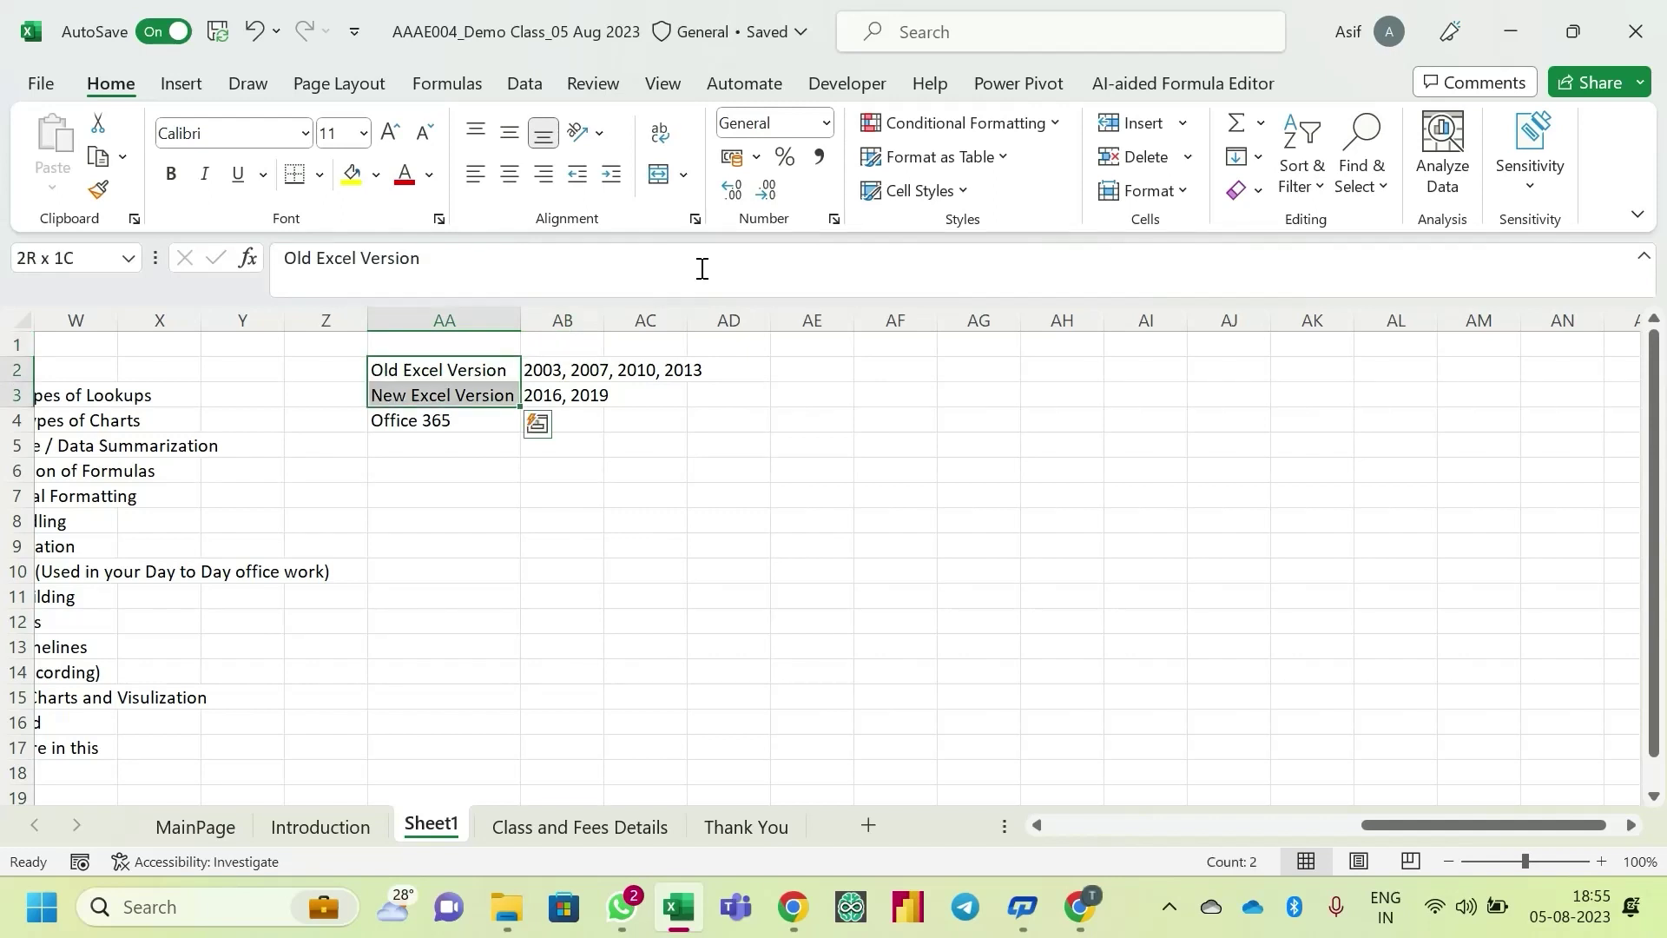
pyautogui.click(406, 422)
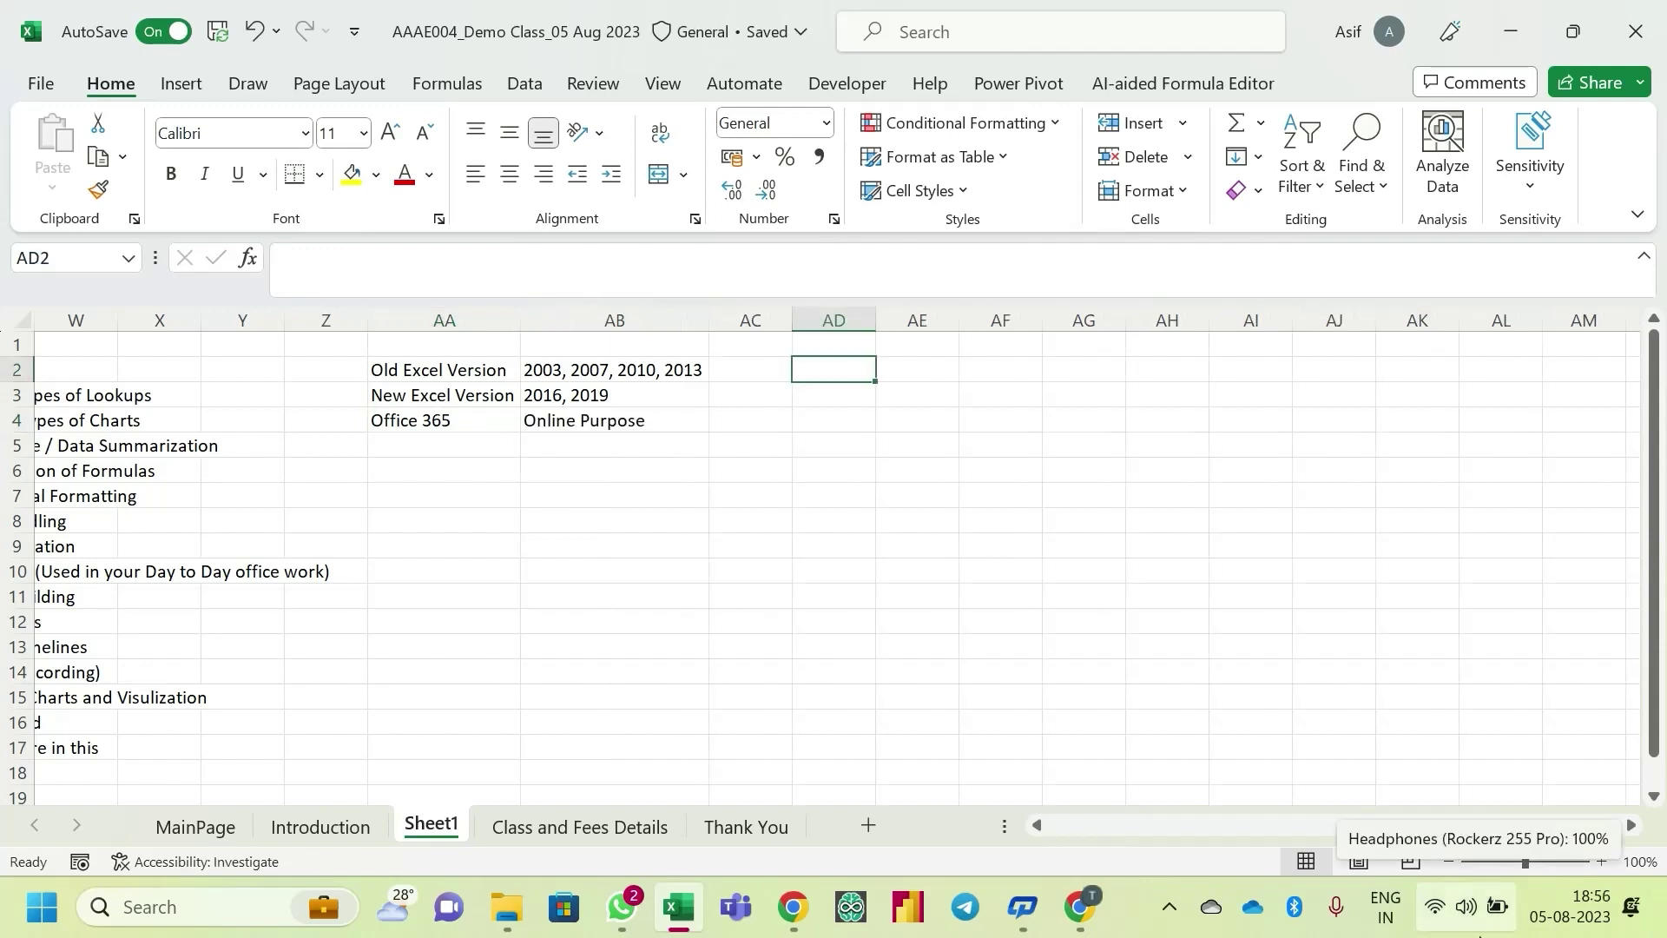
# - Enter "One Time Purchase Application" in cell AD2, in the row of the Old Excel Version label
pyautogui.press('Left')
pyautogui.press('Right')
pyautogui.write('One Time Pur')
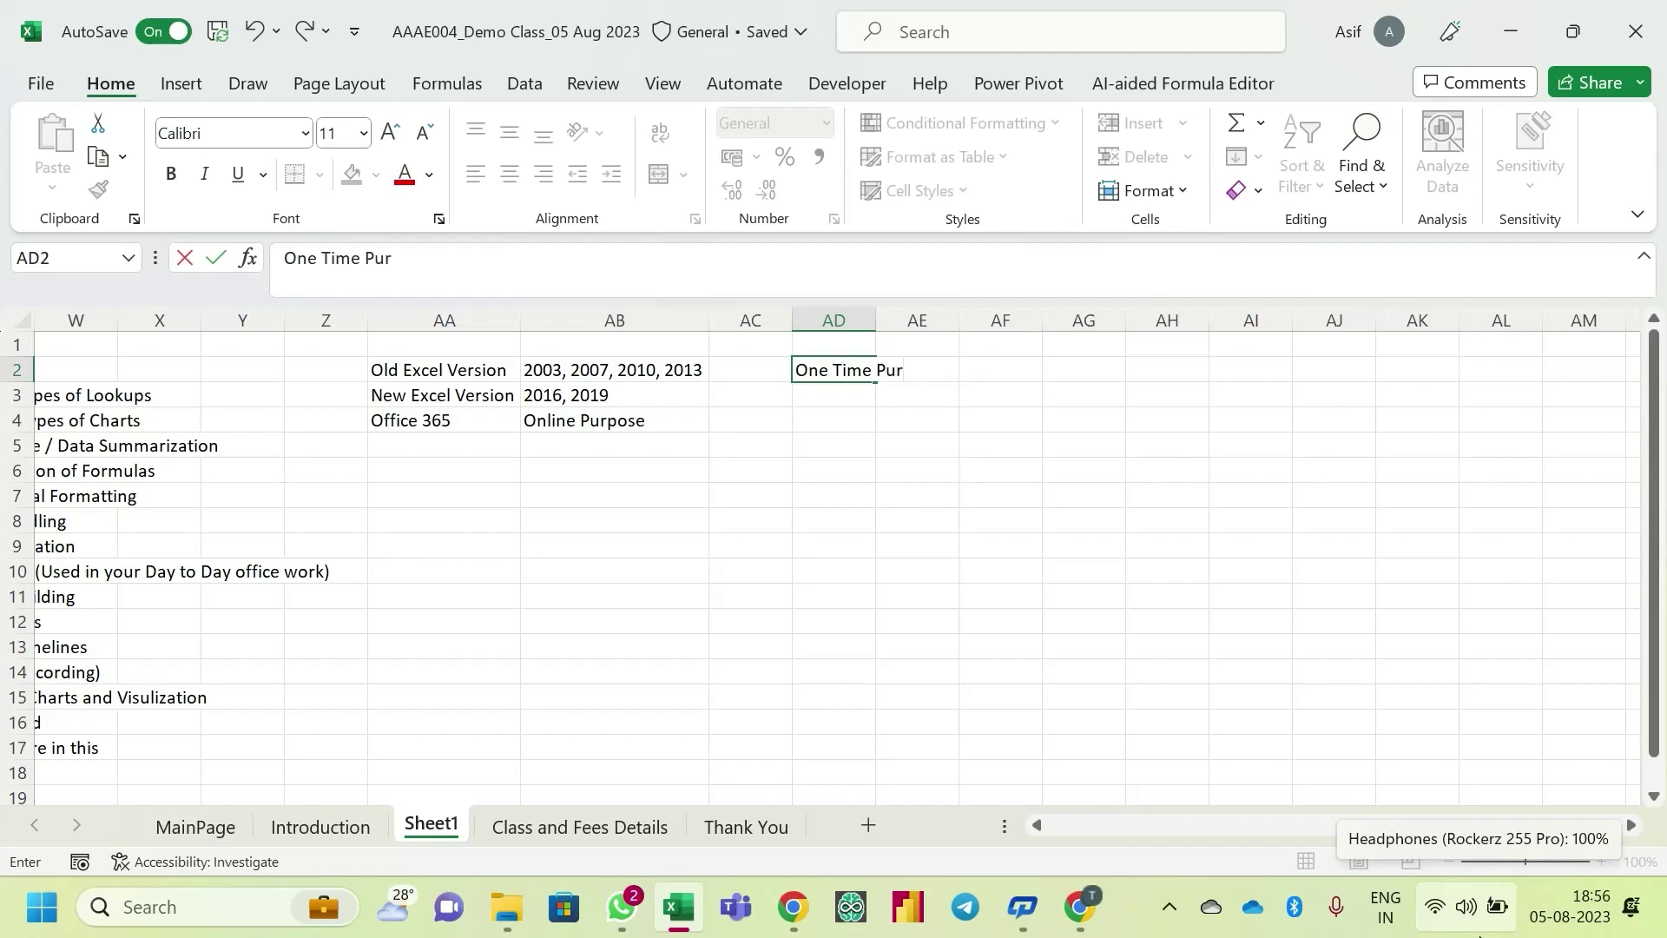
pyautogui.write('chase Application')
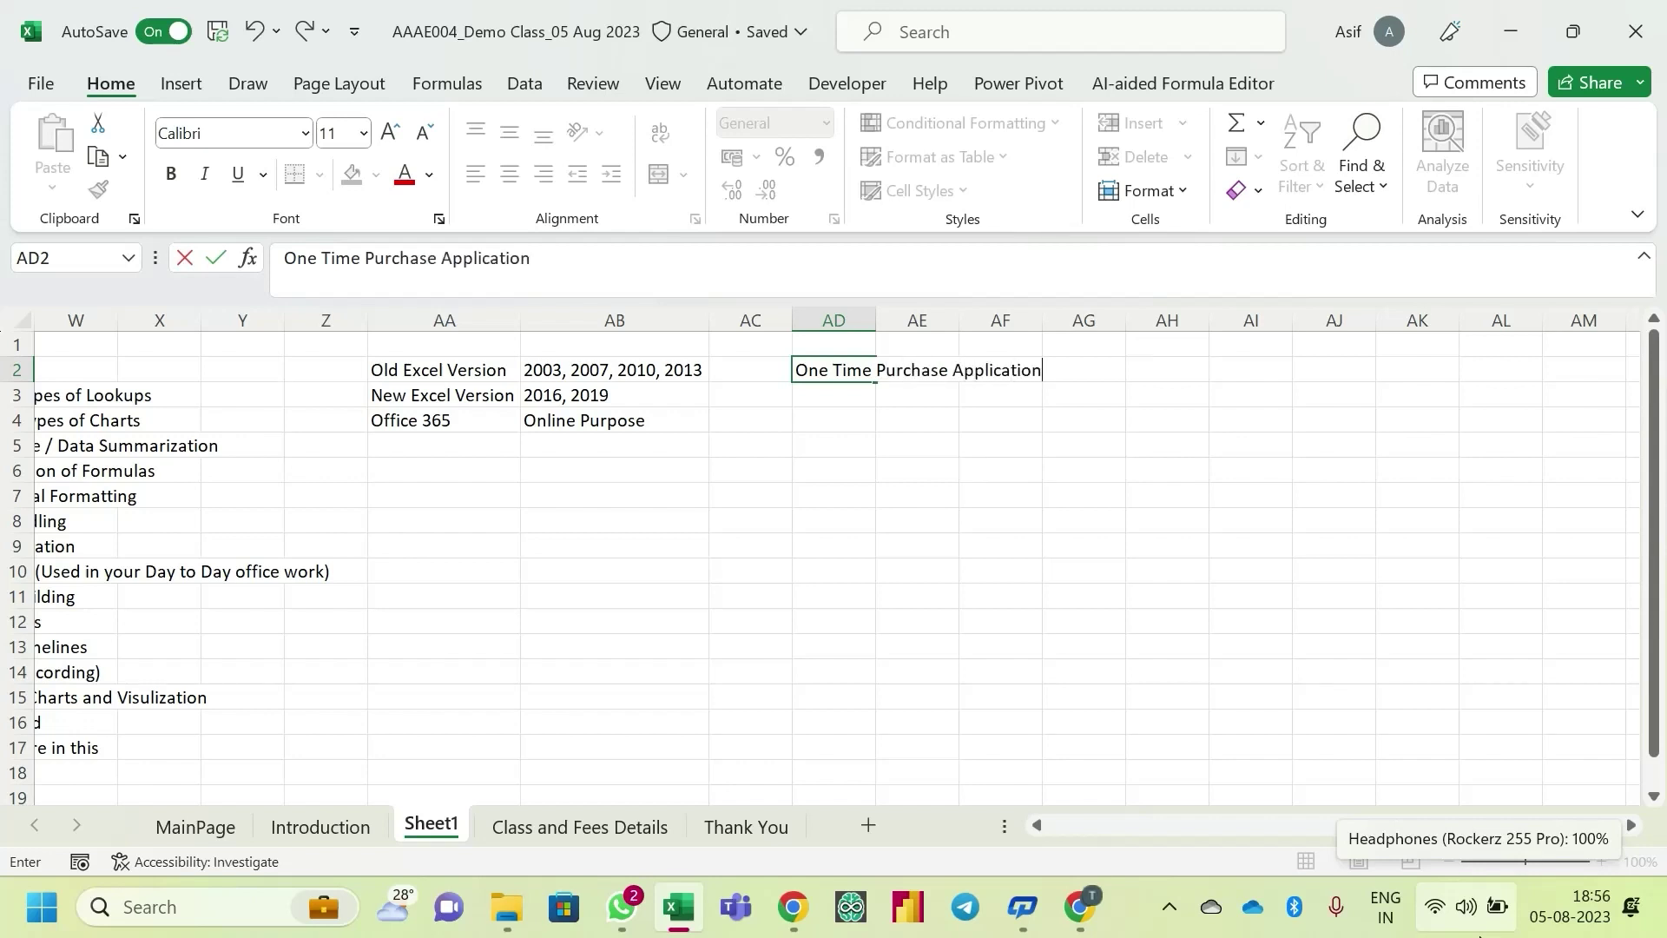
pyautogui.press('Return')
pyautogui.press('Up')
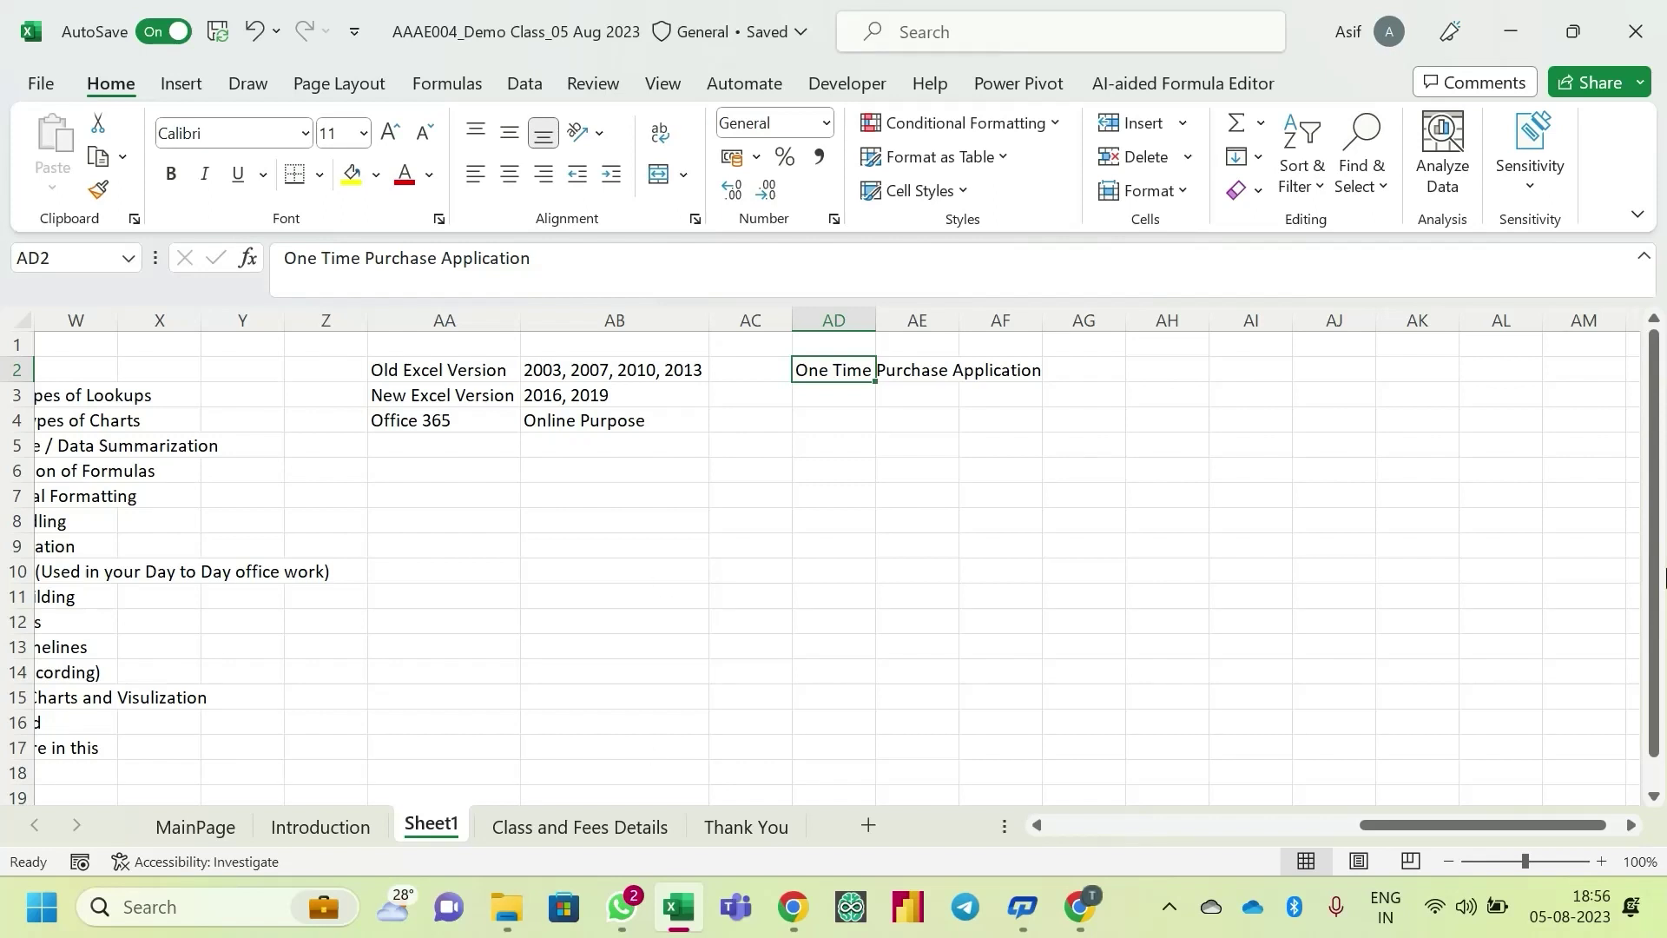
# - Enter "Subscription Model" in cell AD4, in the row of the Office 365 label
pyautogui.click(432, 425)
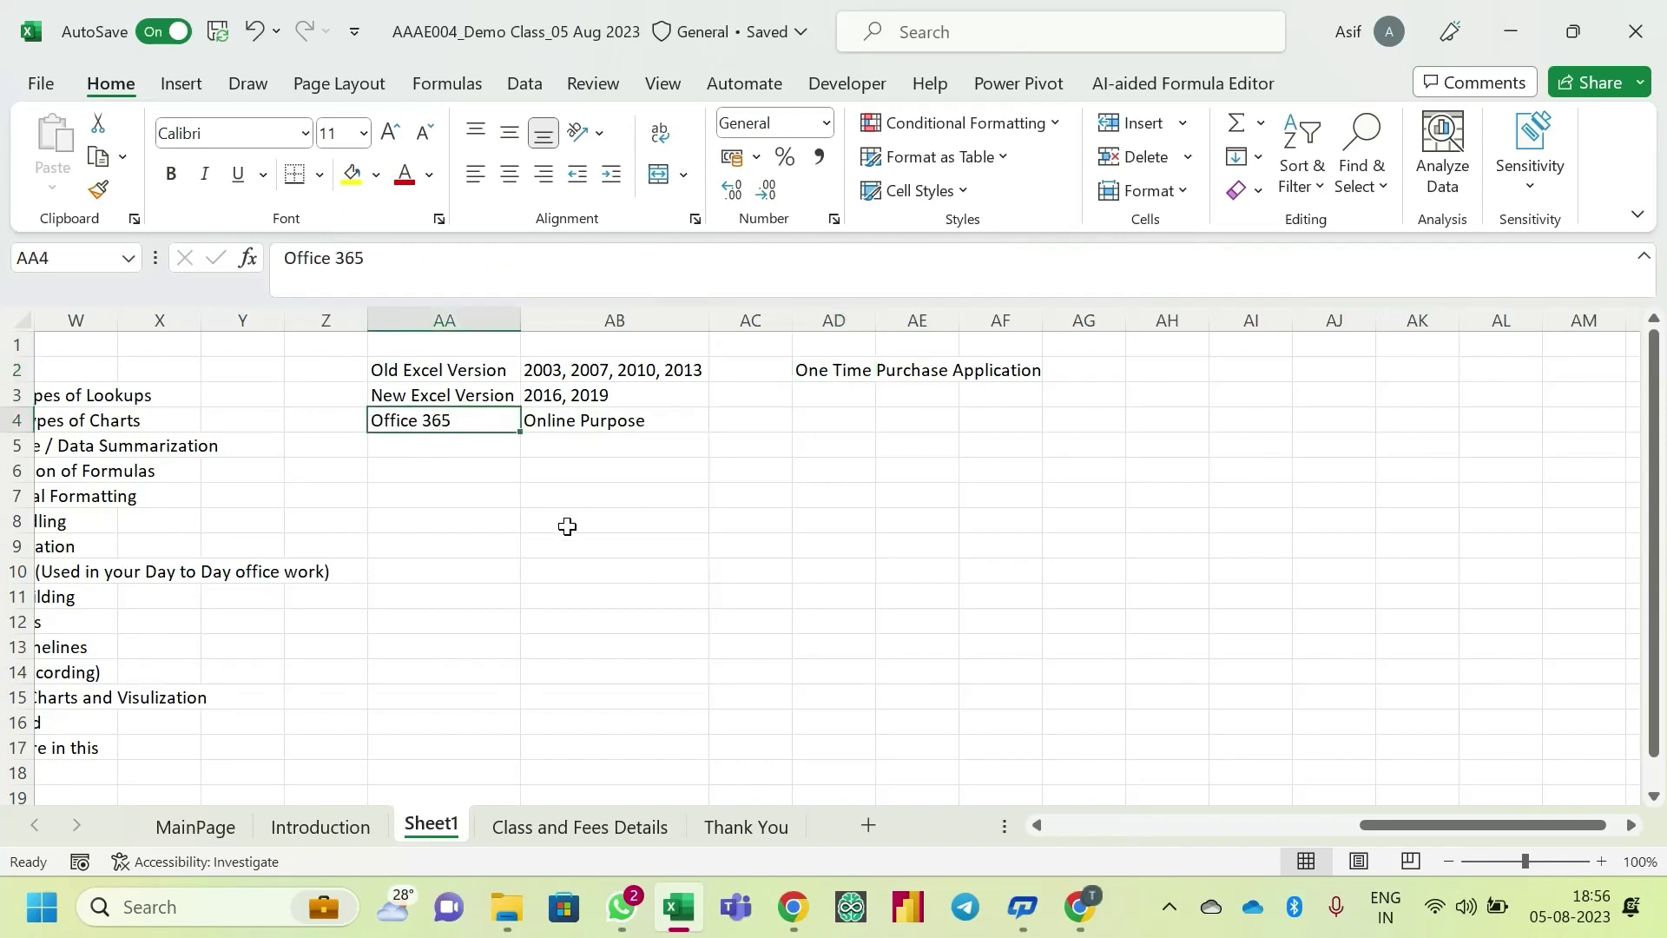
pyautogui.click(829, 424)
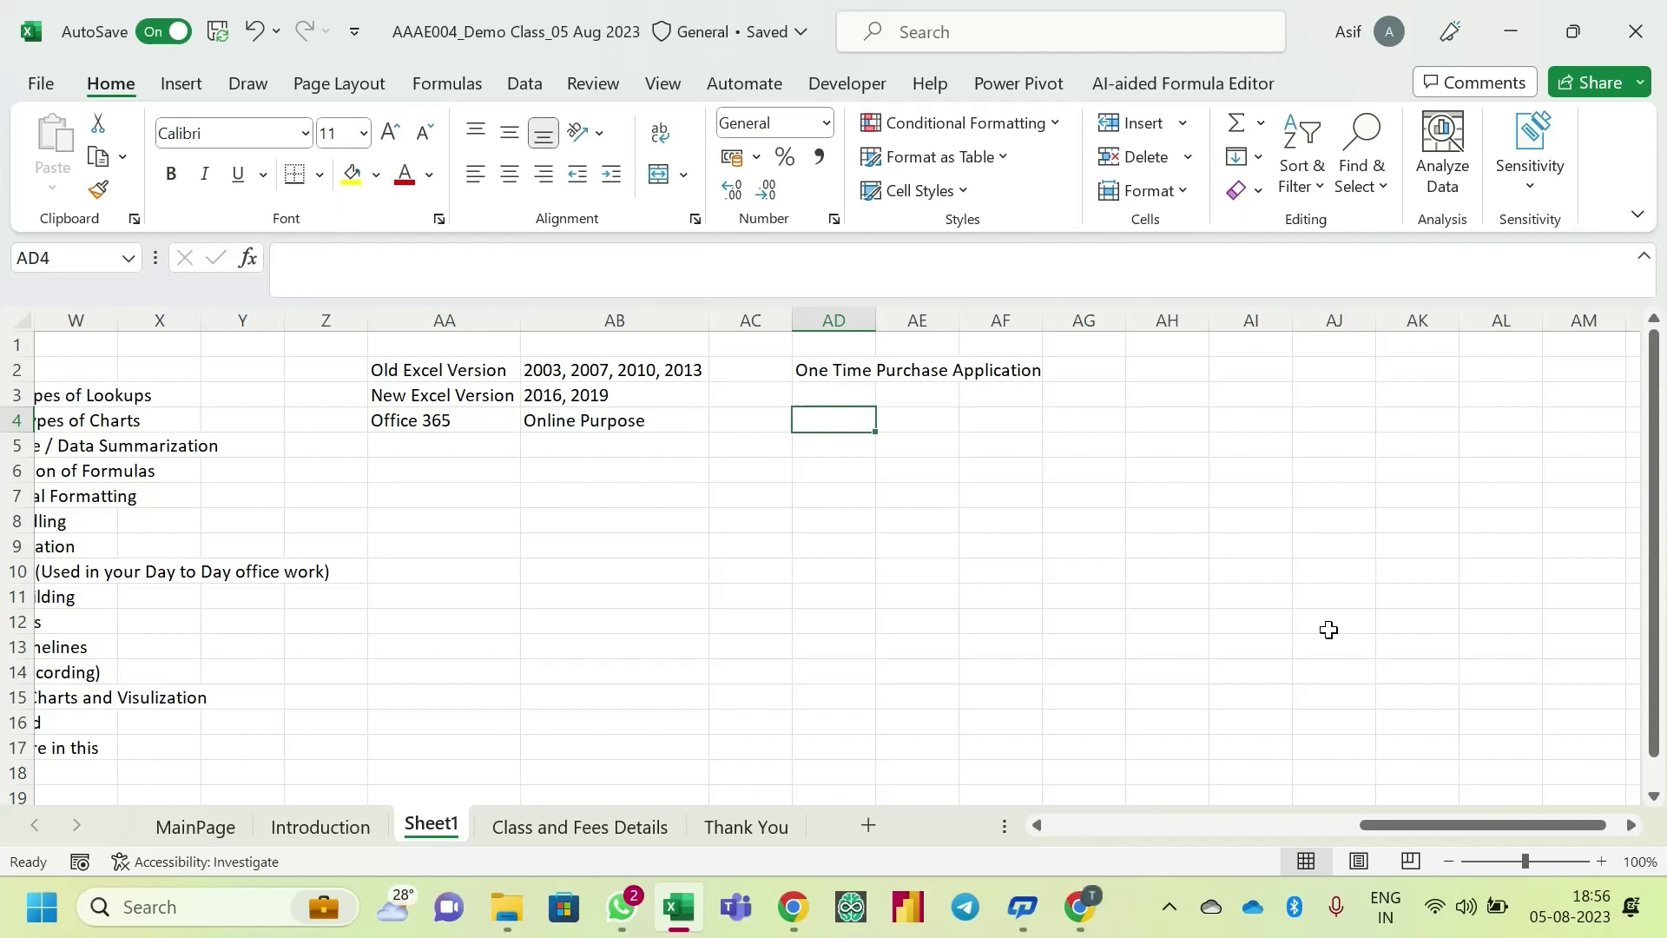
pyautogui.write('Subs')
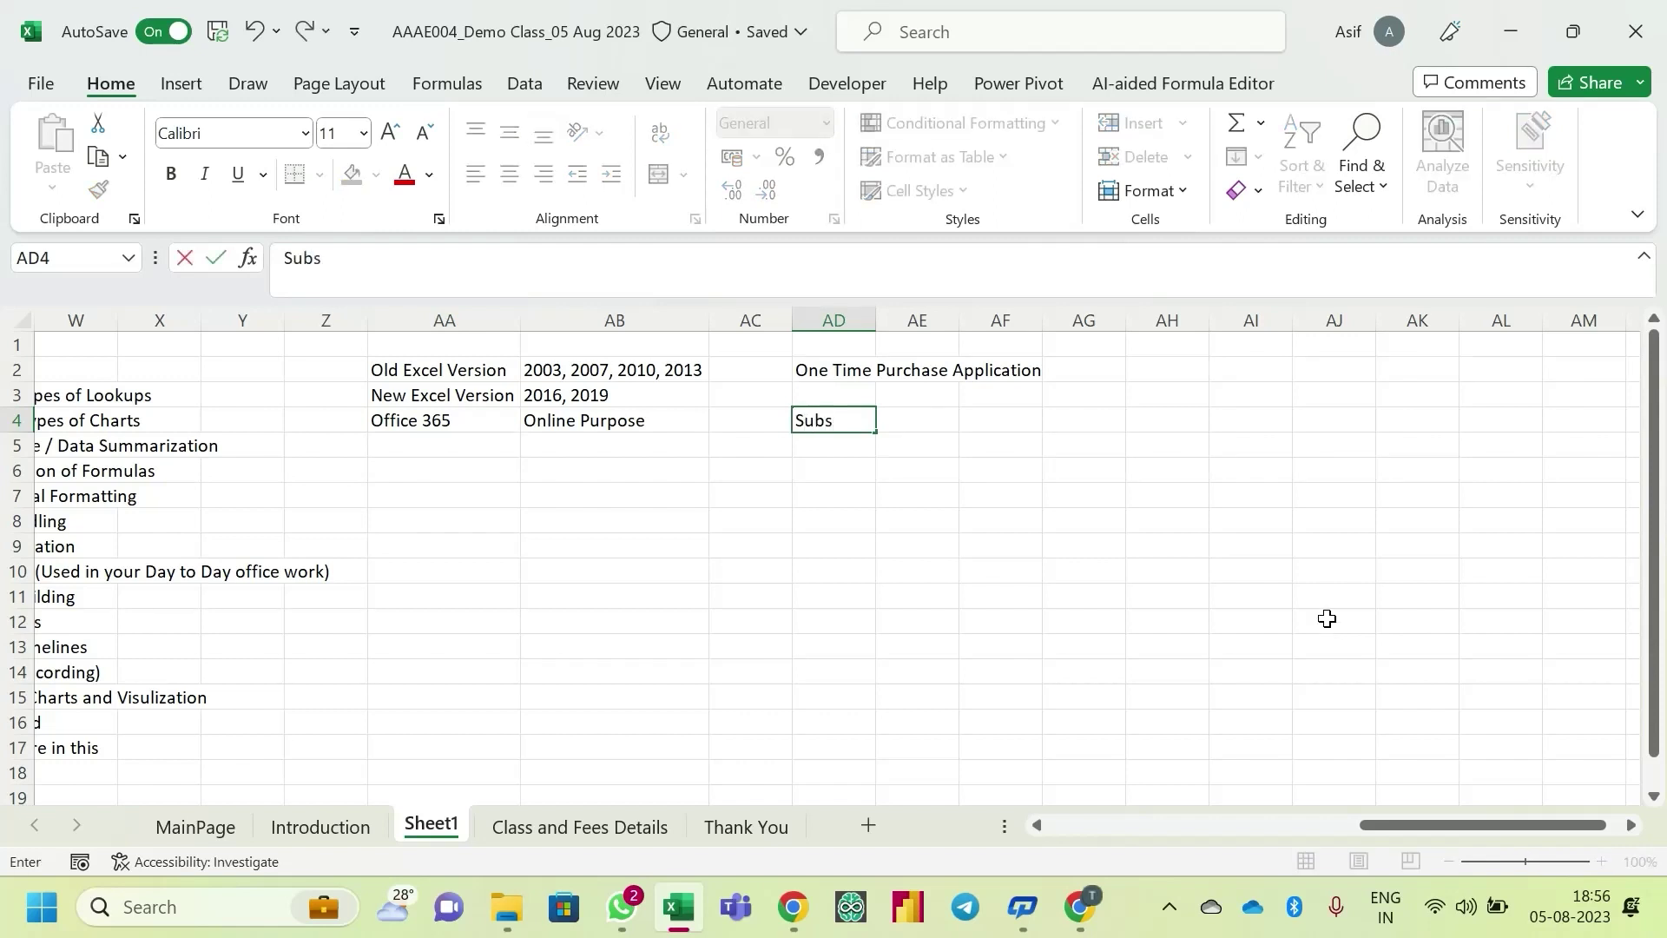
pyautogui.write('cription Model')
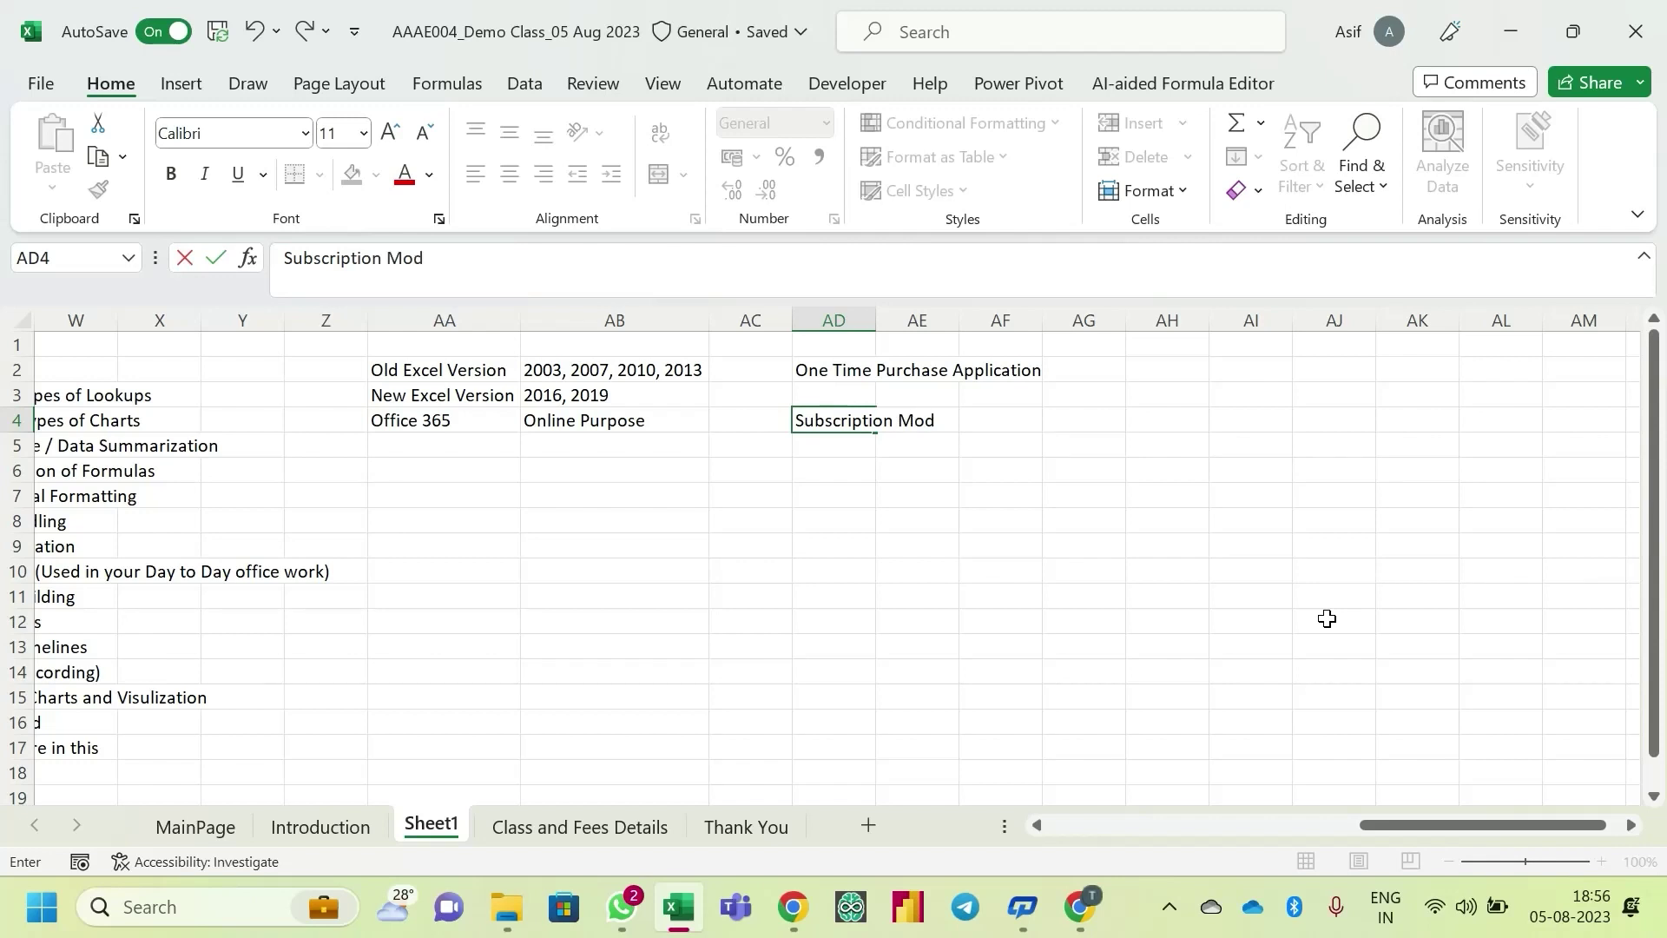
pyautogui.press('Return')
pyautogui.press('Up')
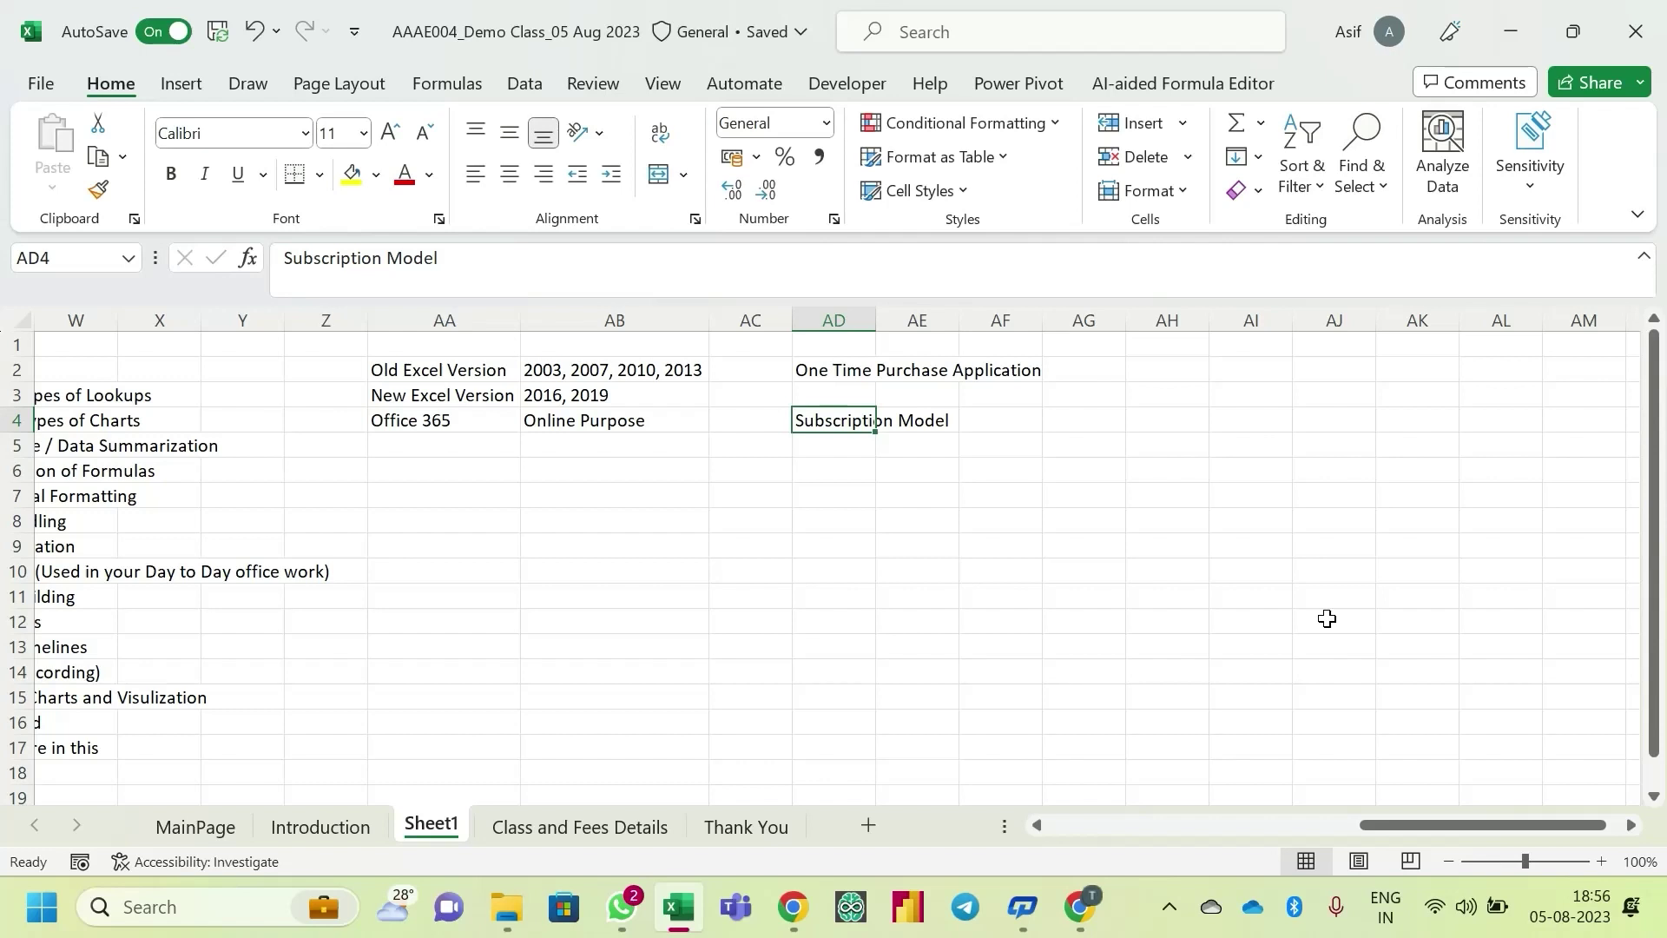
# - Compare the Old and New Excel Version labels in AA2:AA3 with the Office 365 label in AA4, highlighting them alternately
pyautogui.moveTo(480, 372); pyautogui.dragTo(459, 404)
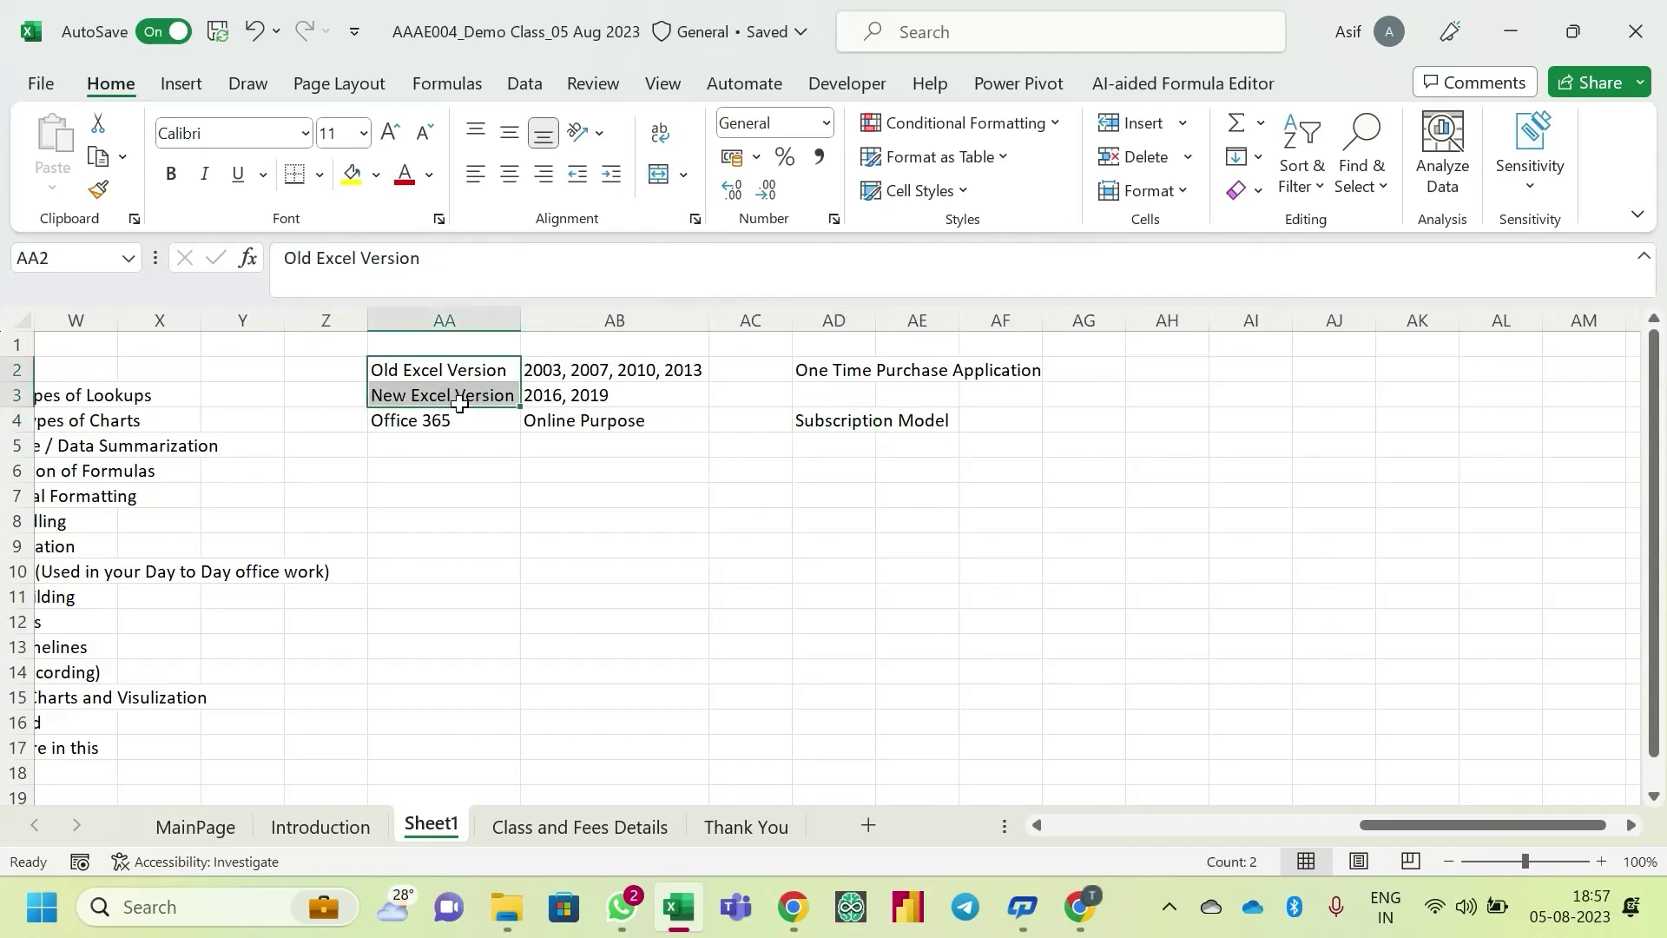
pyautogui.click(493, 421)
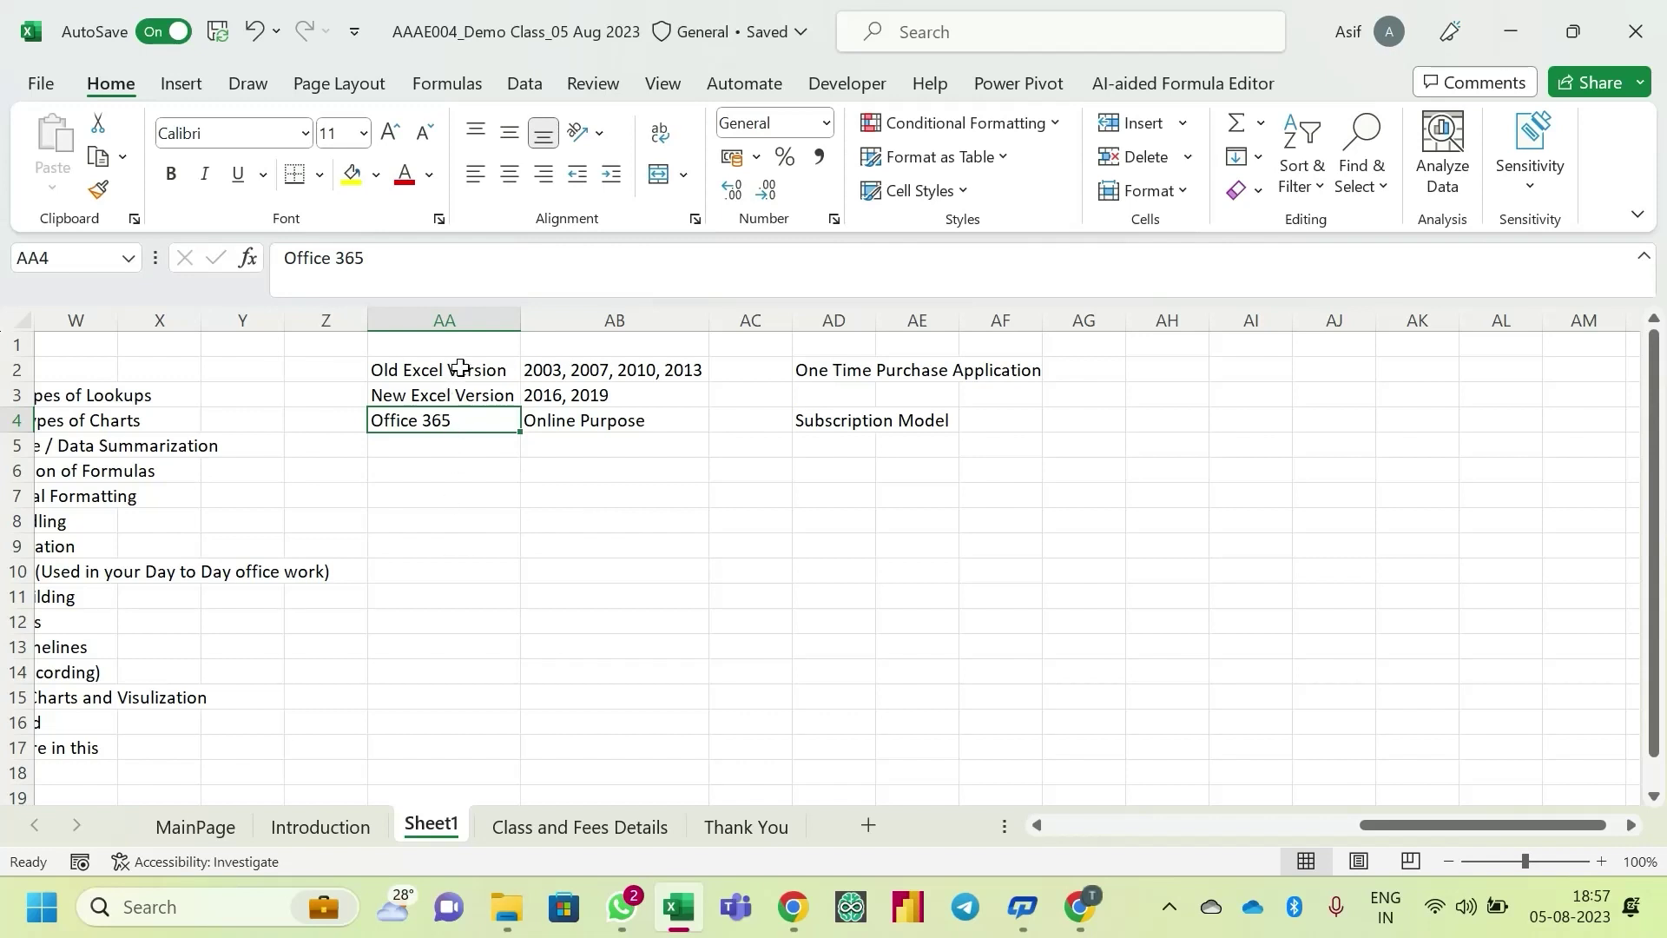
pyautogui.moveTo(451, 368); pyautogui.dragTo(462, 395)
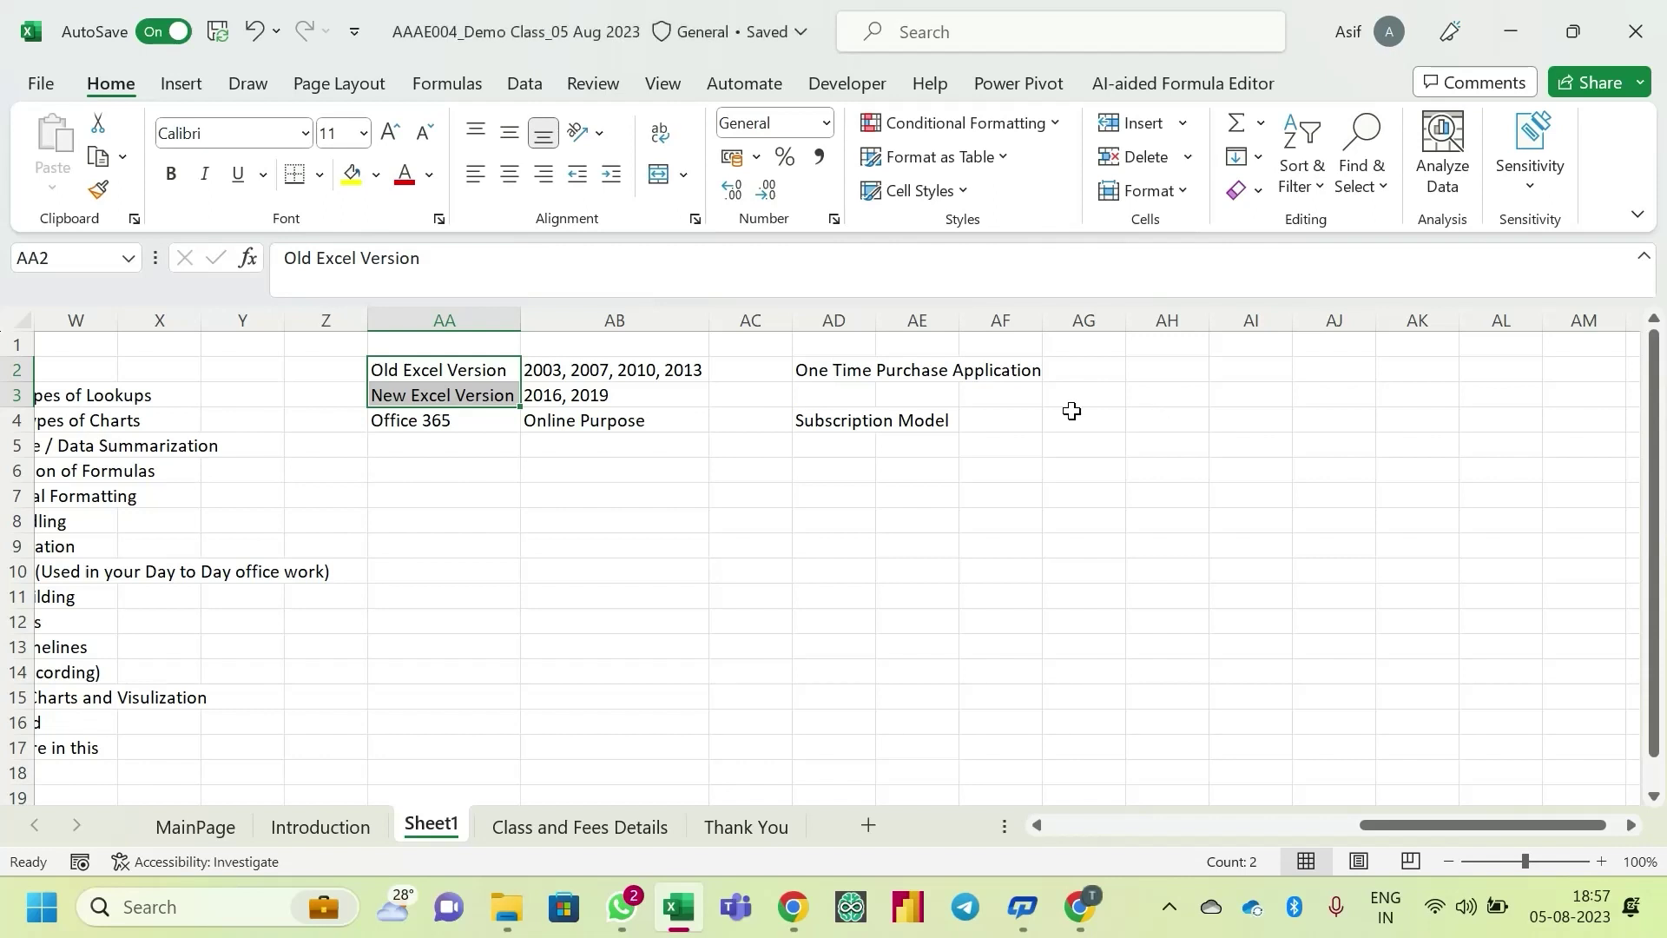
pyautogui.click(439, 420)
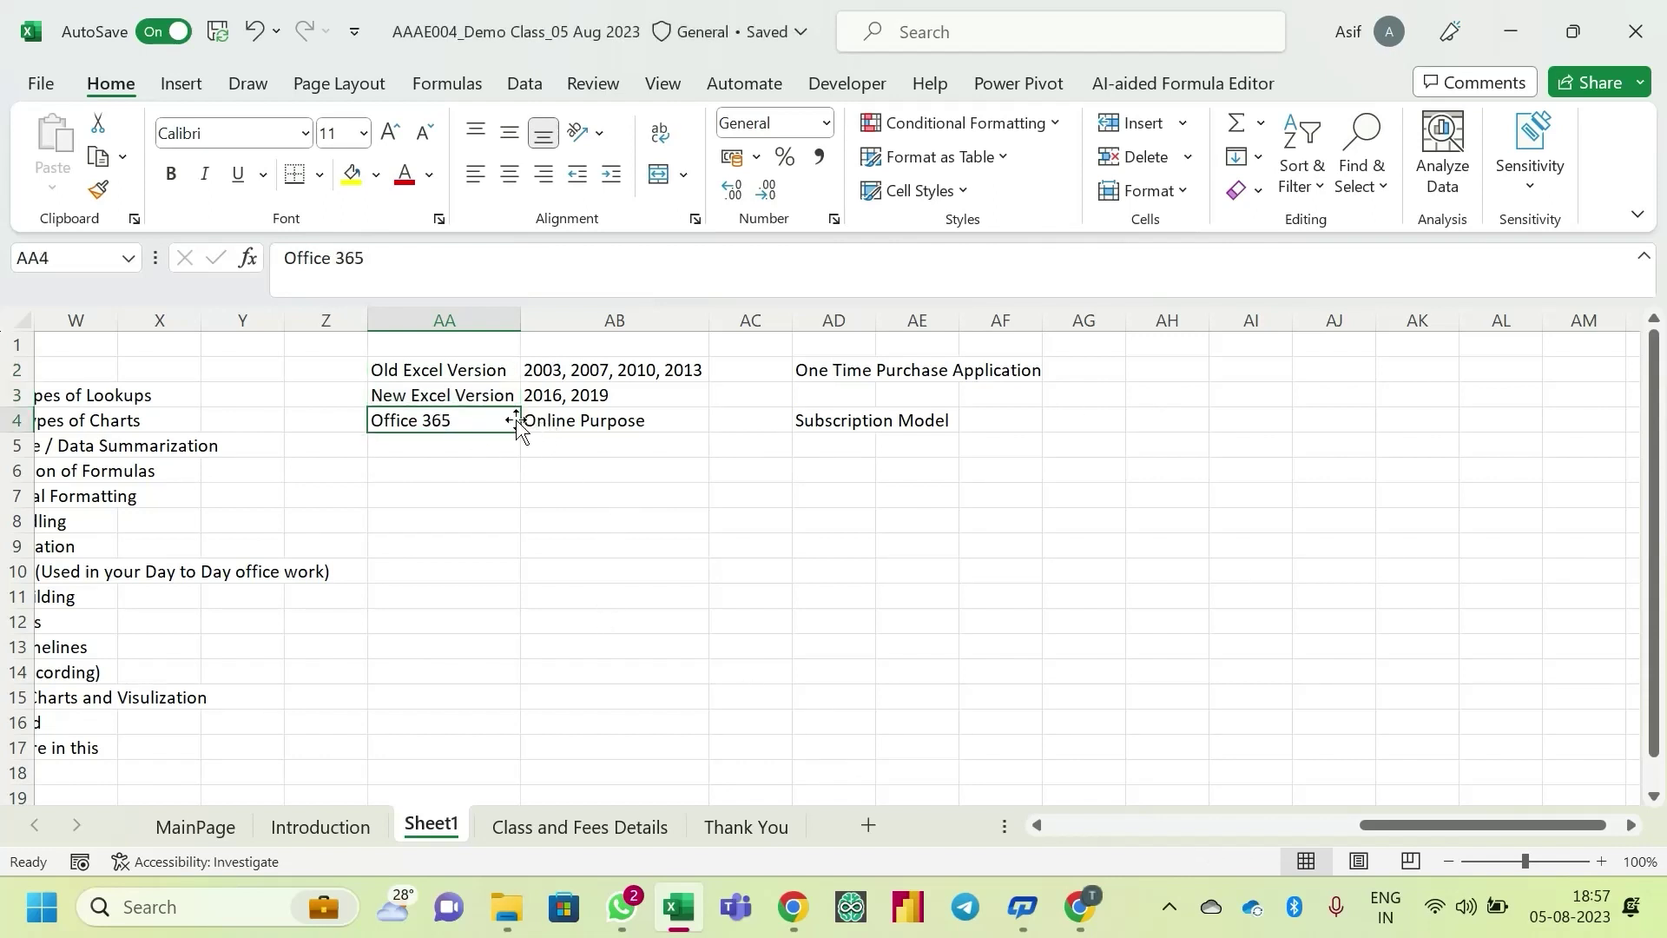
pyautogui.moveTo(460, 374); pyautogui.dragTo(473, 398)
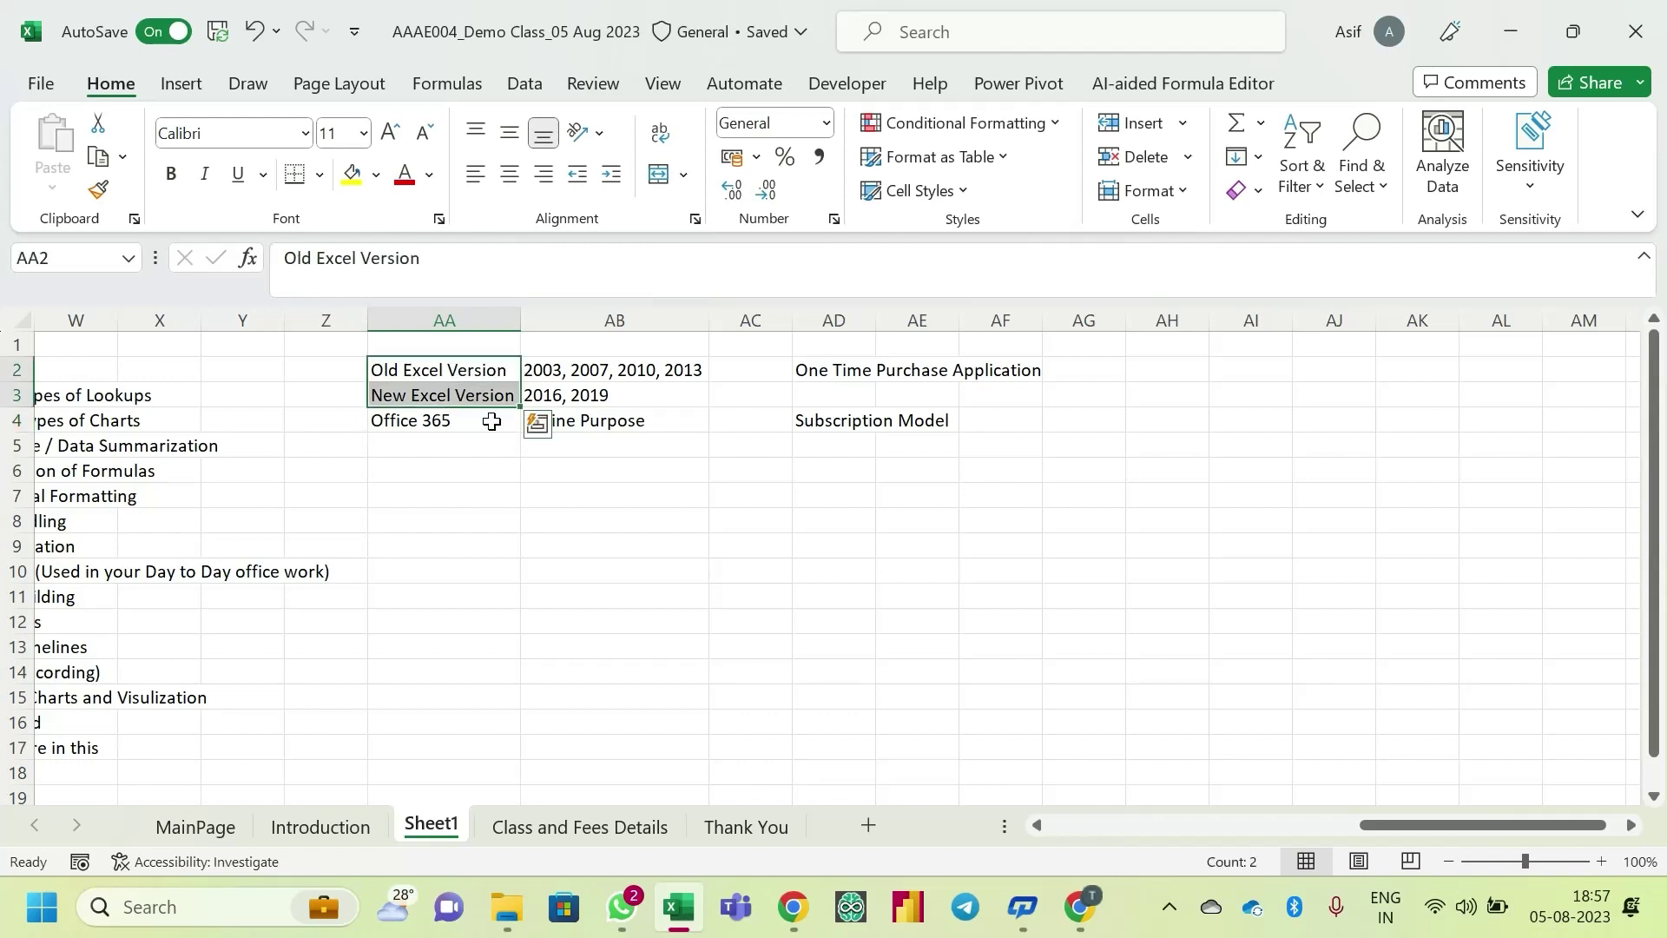
pyautogui.click(464, 426)
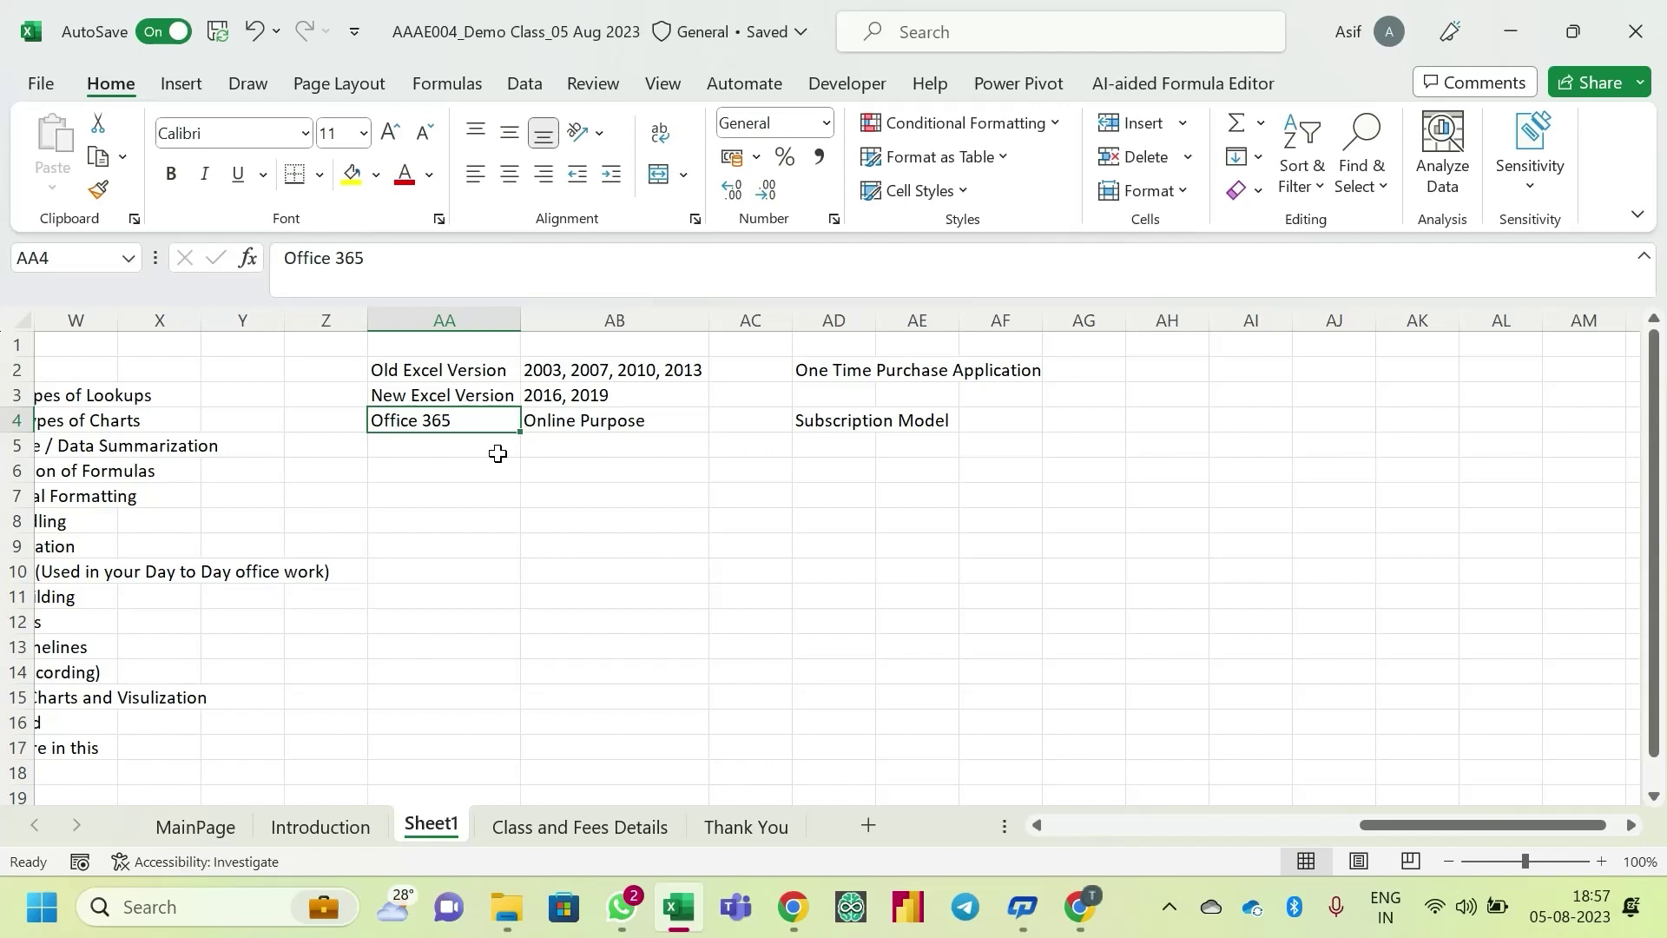
pyautogui.moveTo(434, 369); pyautogui.dragTo(435, 395)
pyautogui.click(435, 420)
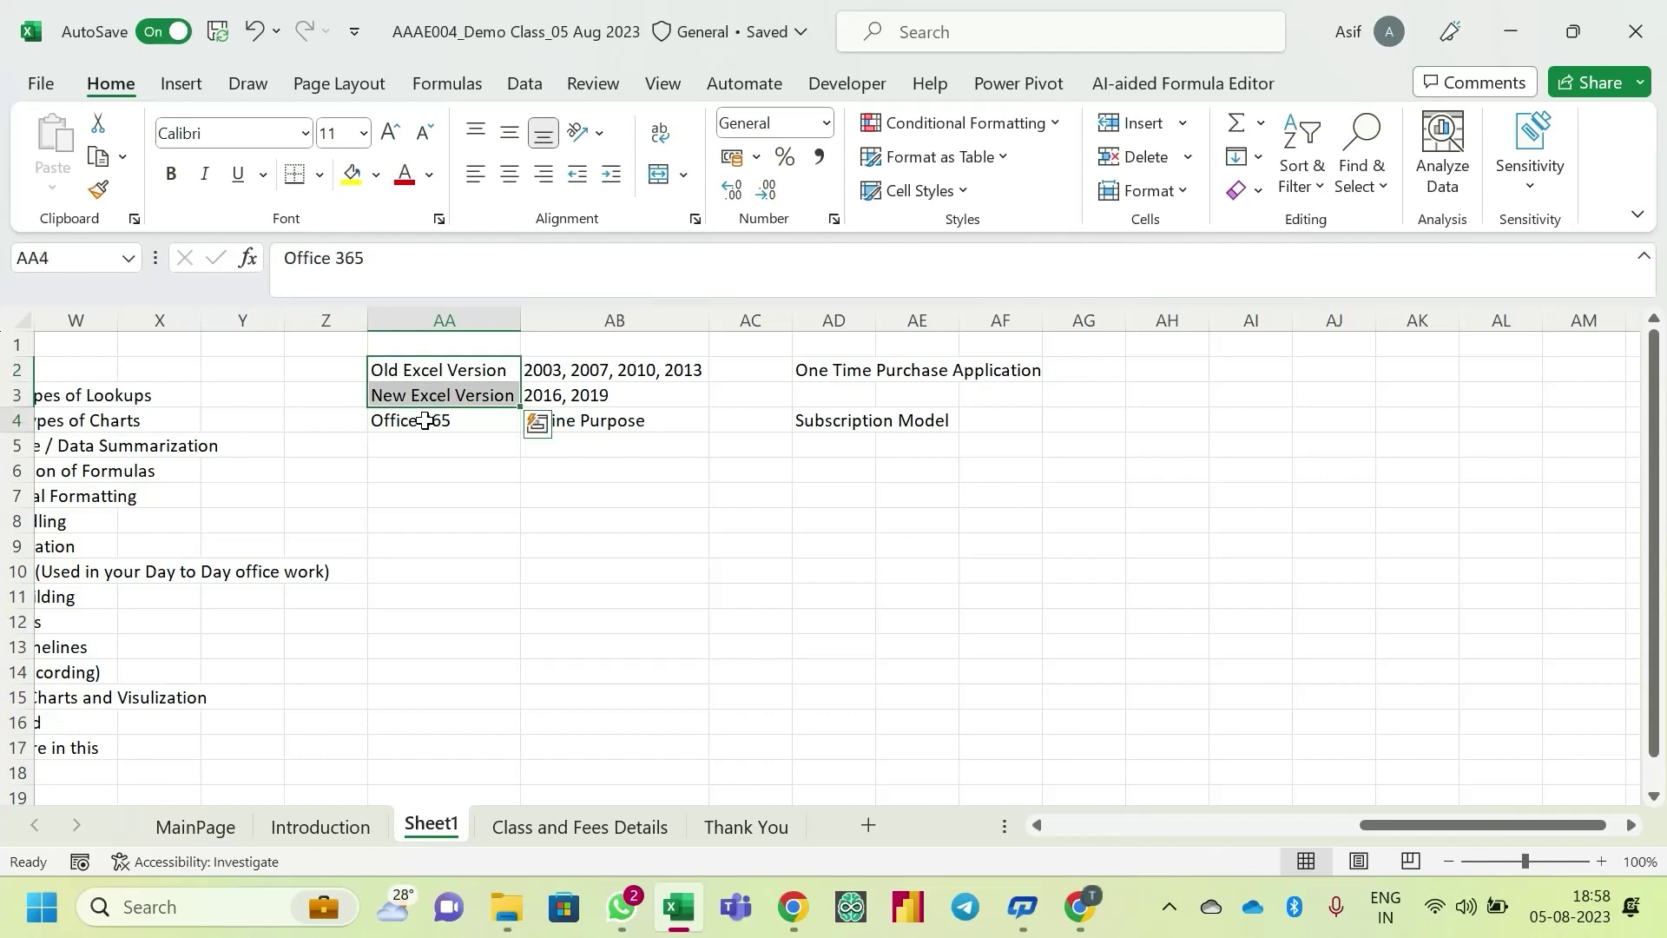
pyautogui.click(432, 368)
pyautogui.keyDown('shift'); pyautogui.click(426, 393); pyautogui.keyUp('shift')
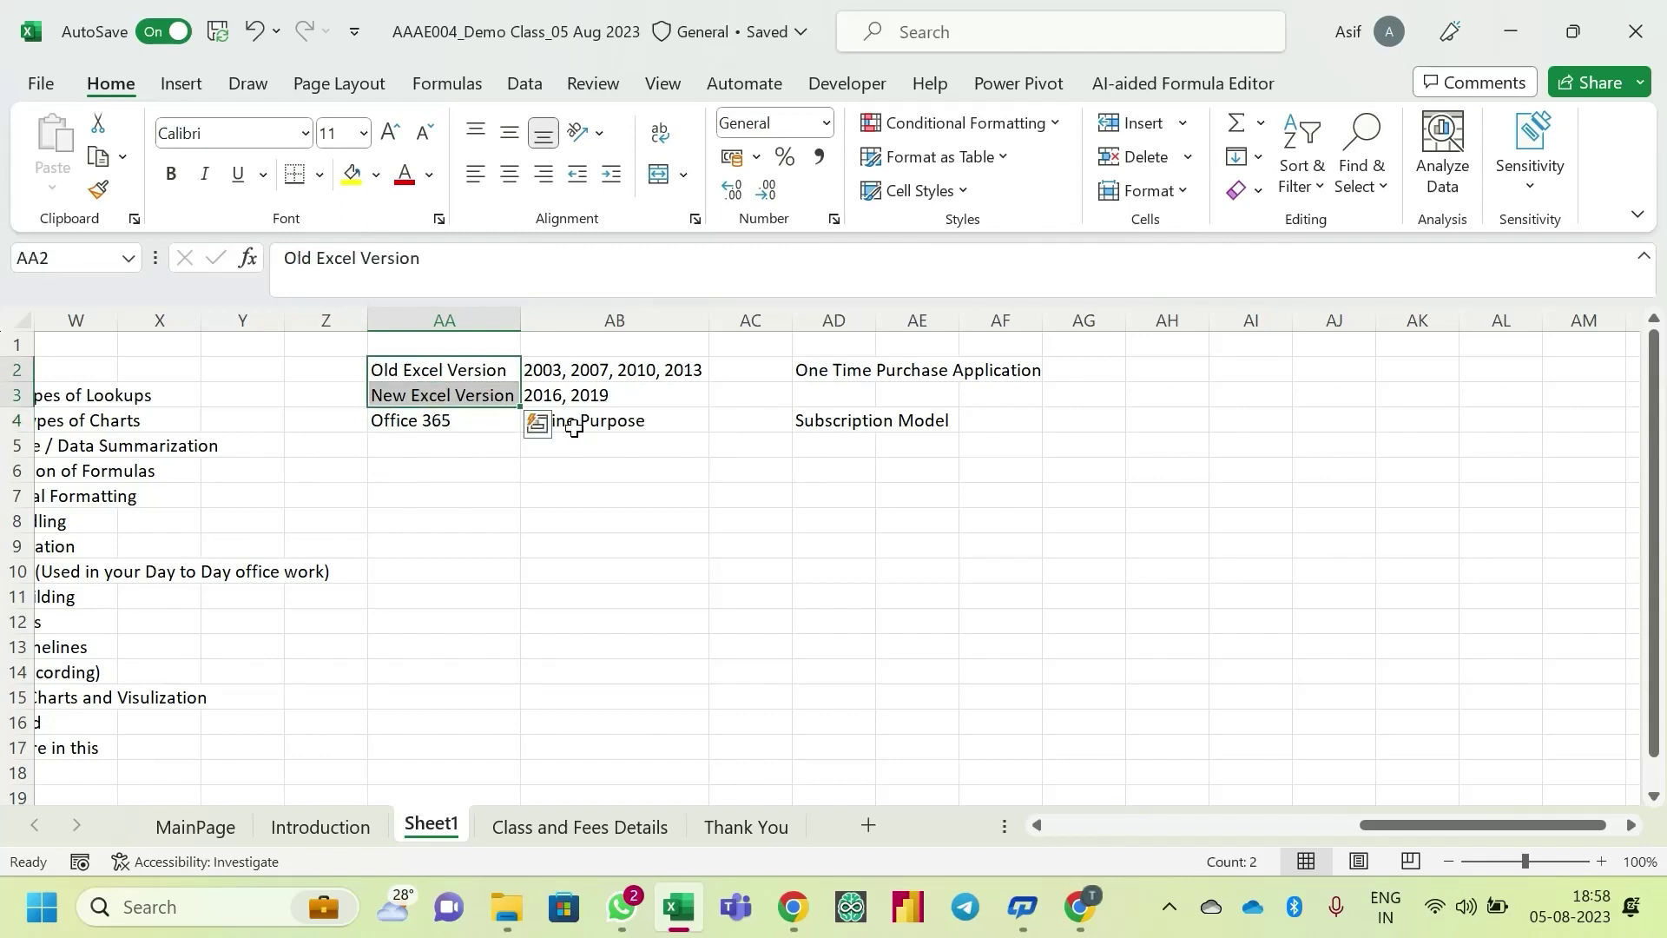
pyautogui.click(473, 423)
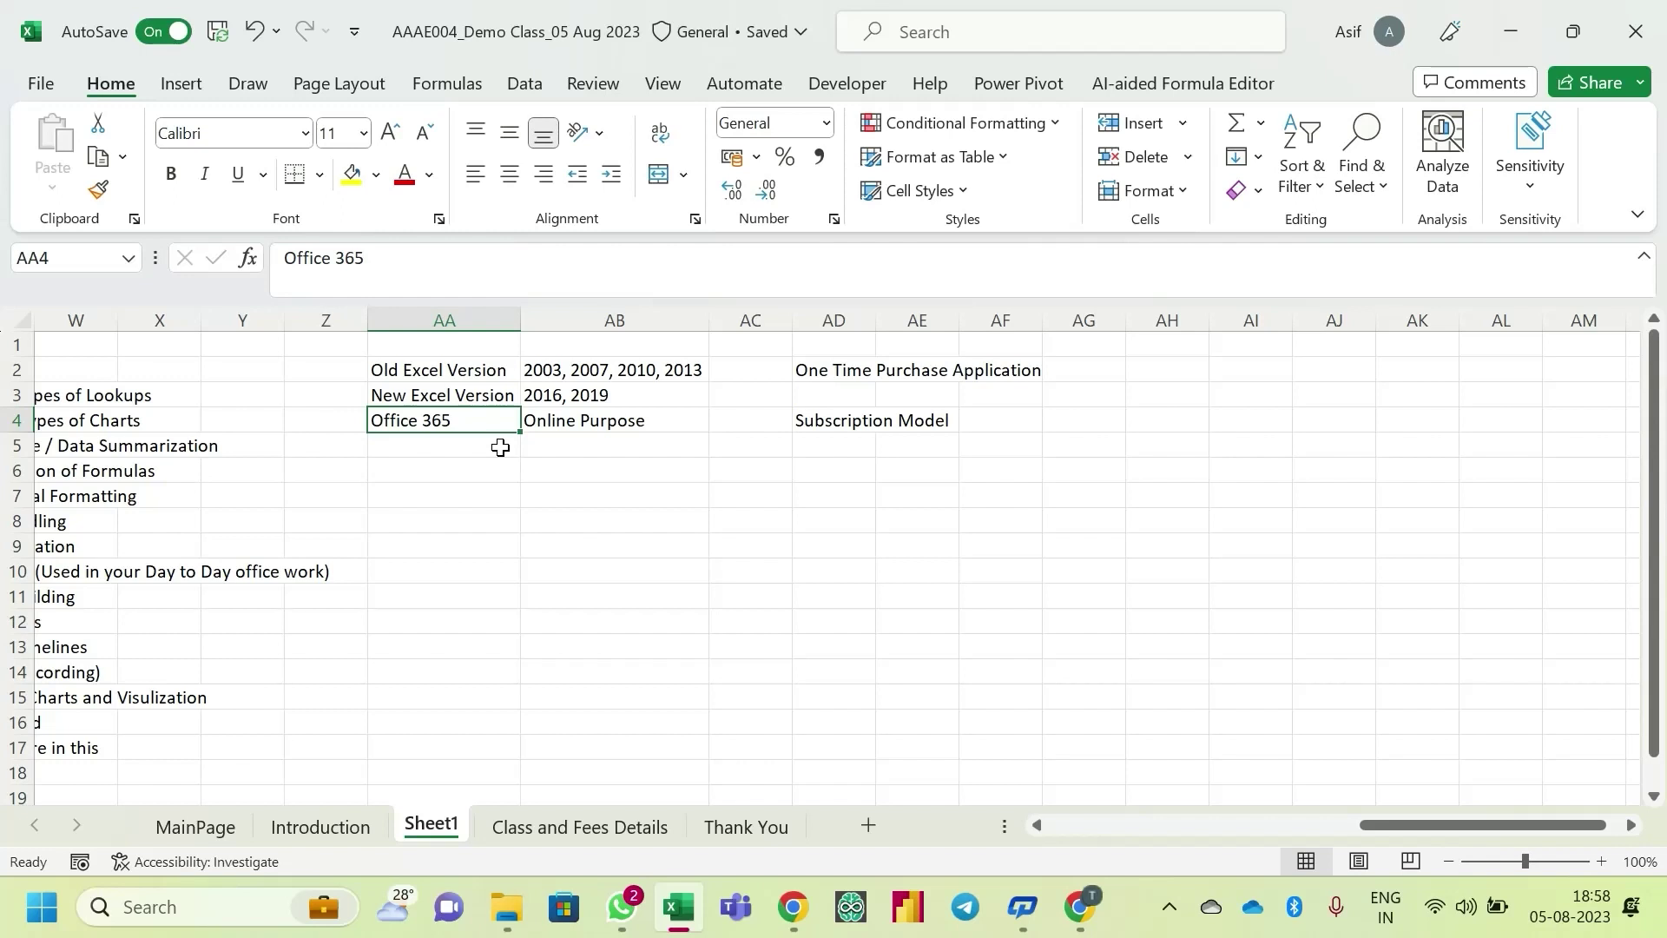
pyautogui.click(916, 520)
pyautogui.click(1074, 371)
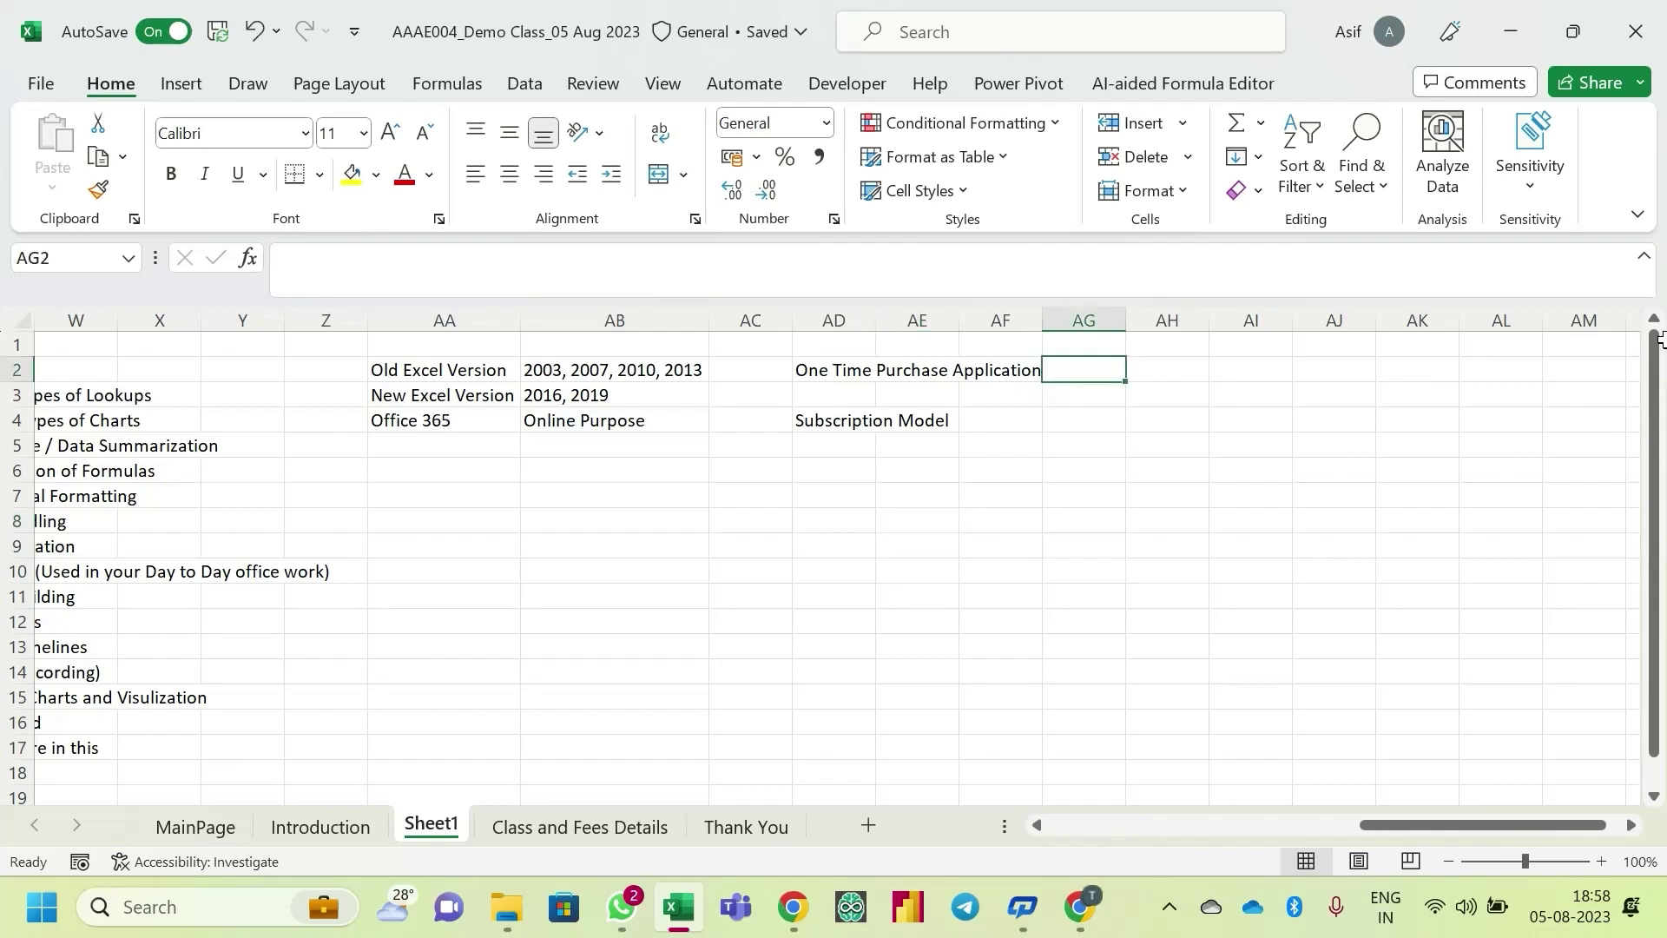
pyautogui.press('Right')
pyautogui.press('Right')
pyautogui.press('Left')
pyautogui.write('=Con')
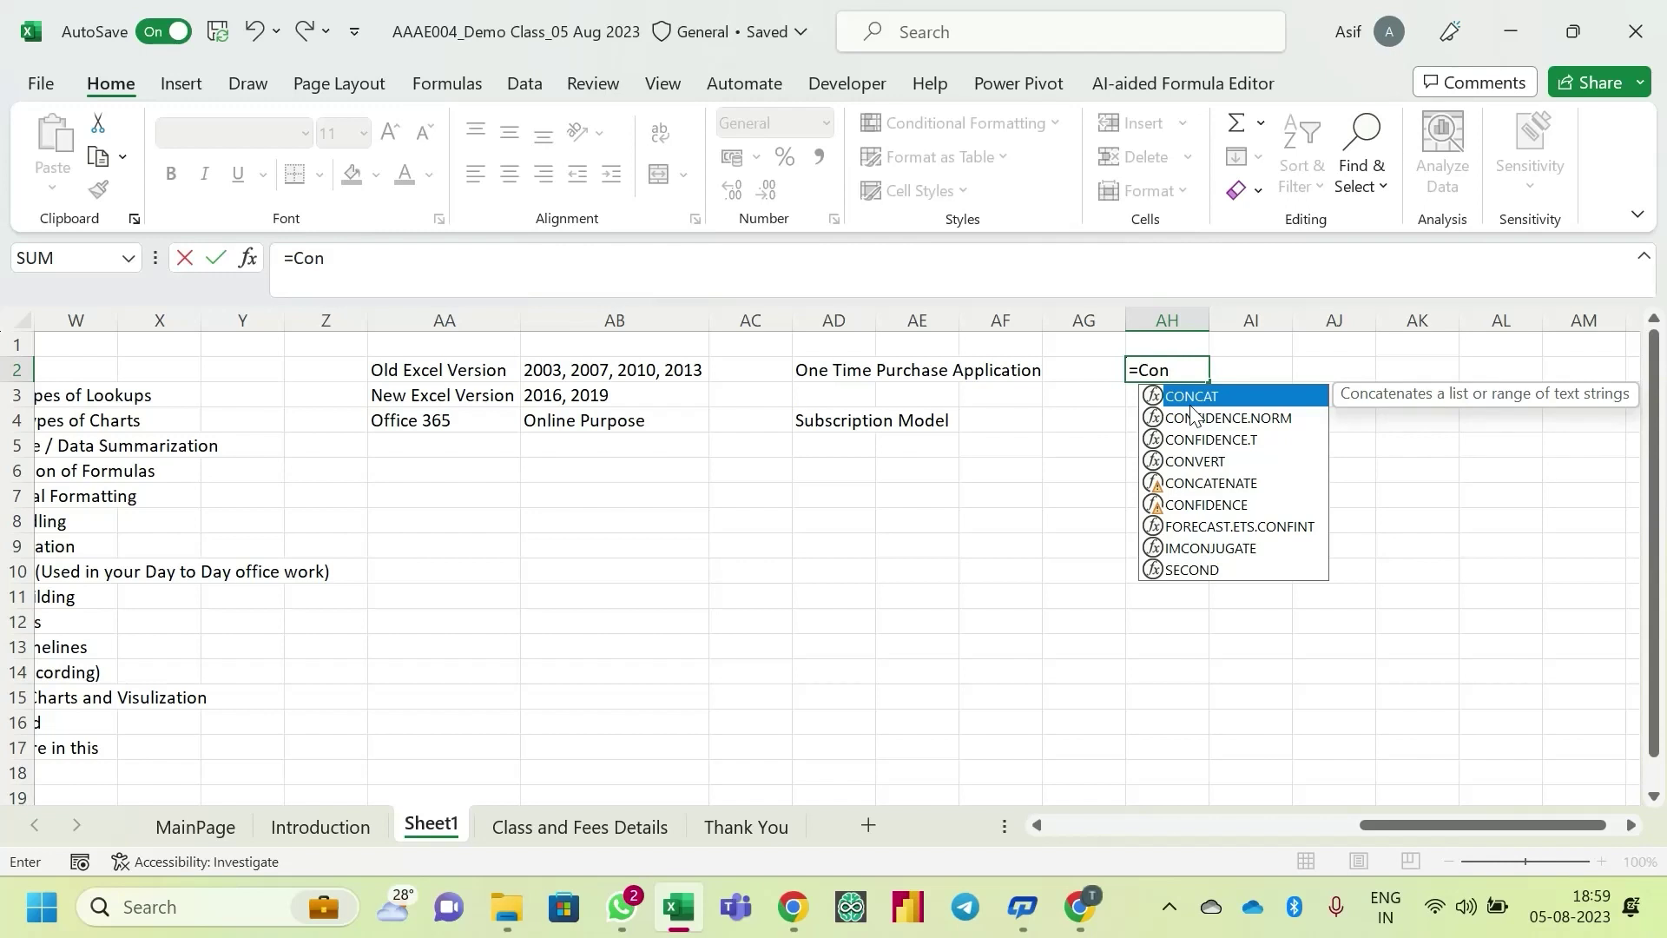
pyautogui.press('Escape')
pyautogui.press('Escape')
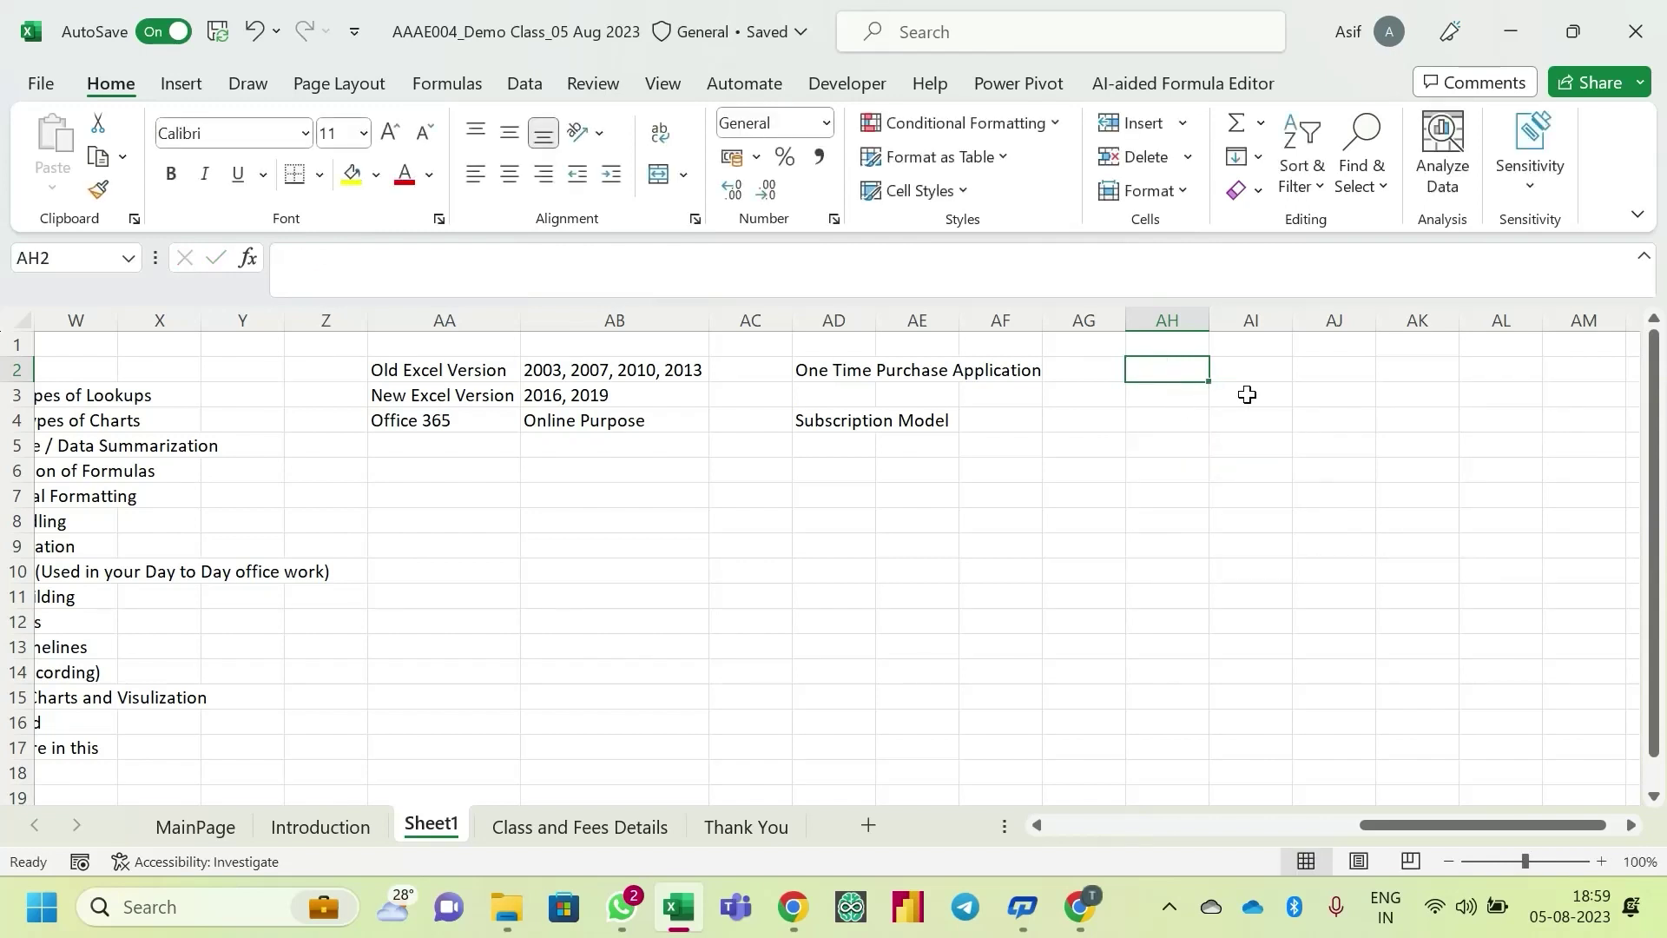
# - Enter two sample first names side by side in cells AH2 and AI2
pyautogui.write('Ram')
pyautogui.press('Tab')
pyautogui.write('Sham')
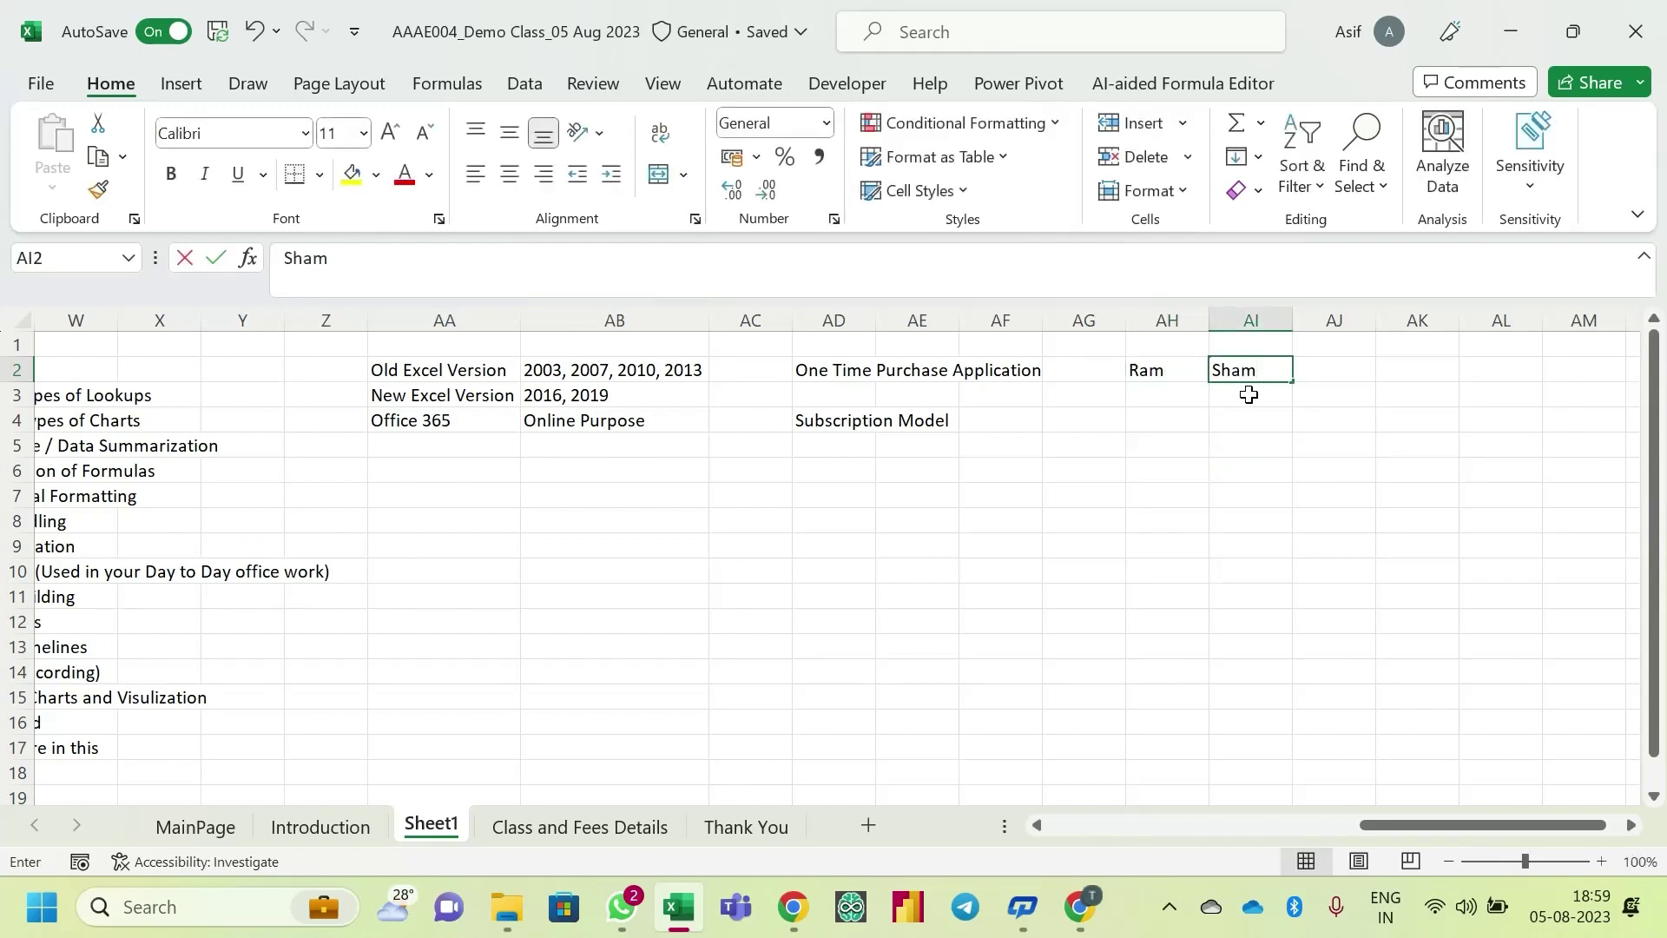
pyautogui.press('Return')
# - Join the two sample names in cell AH4 with the formula =CONCATENATE(AH2,AI2), keeping AH4 selected
pyautogui.press('Down')
pyautogui.write('=')
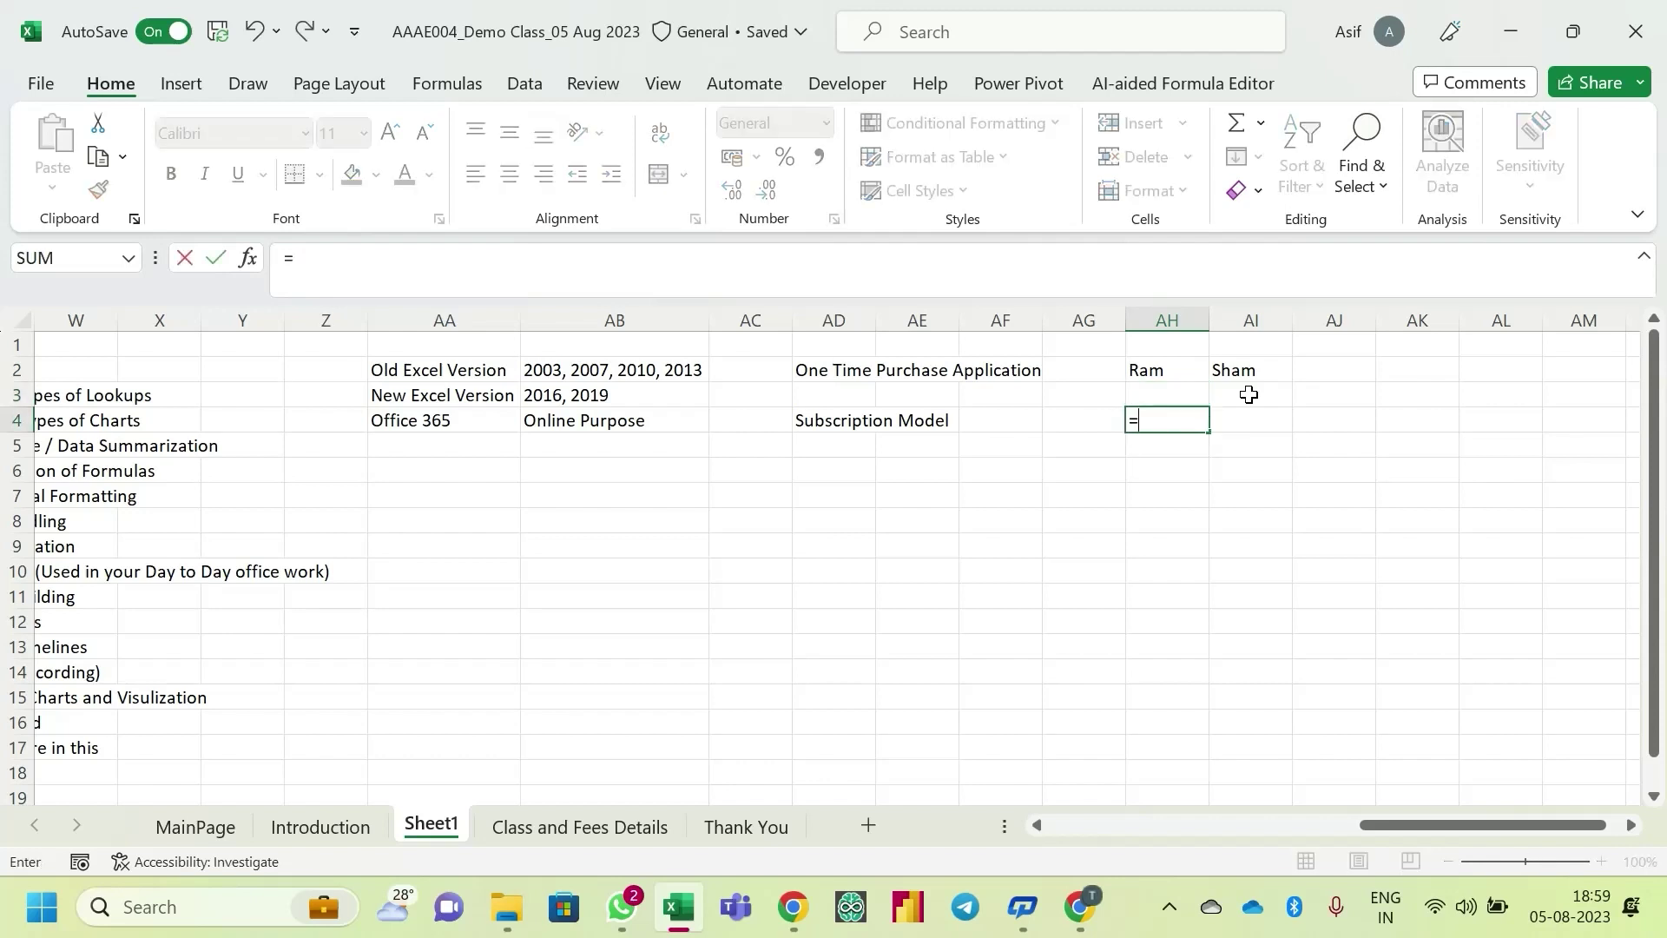
pyautogui.write('Con')
pyautogui.press('Down')
pyautogui.press('Down')
pyautogui.press('Down')
pyautogui.press('Down')
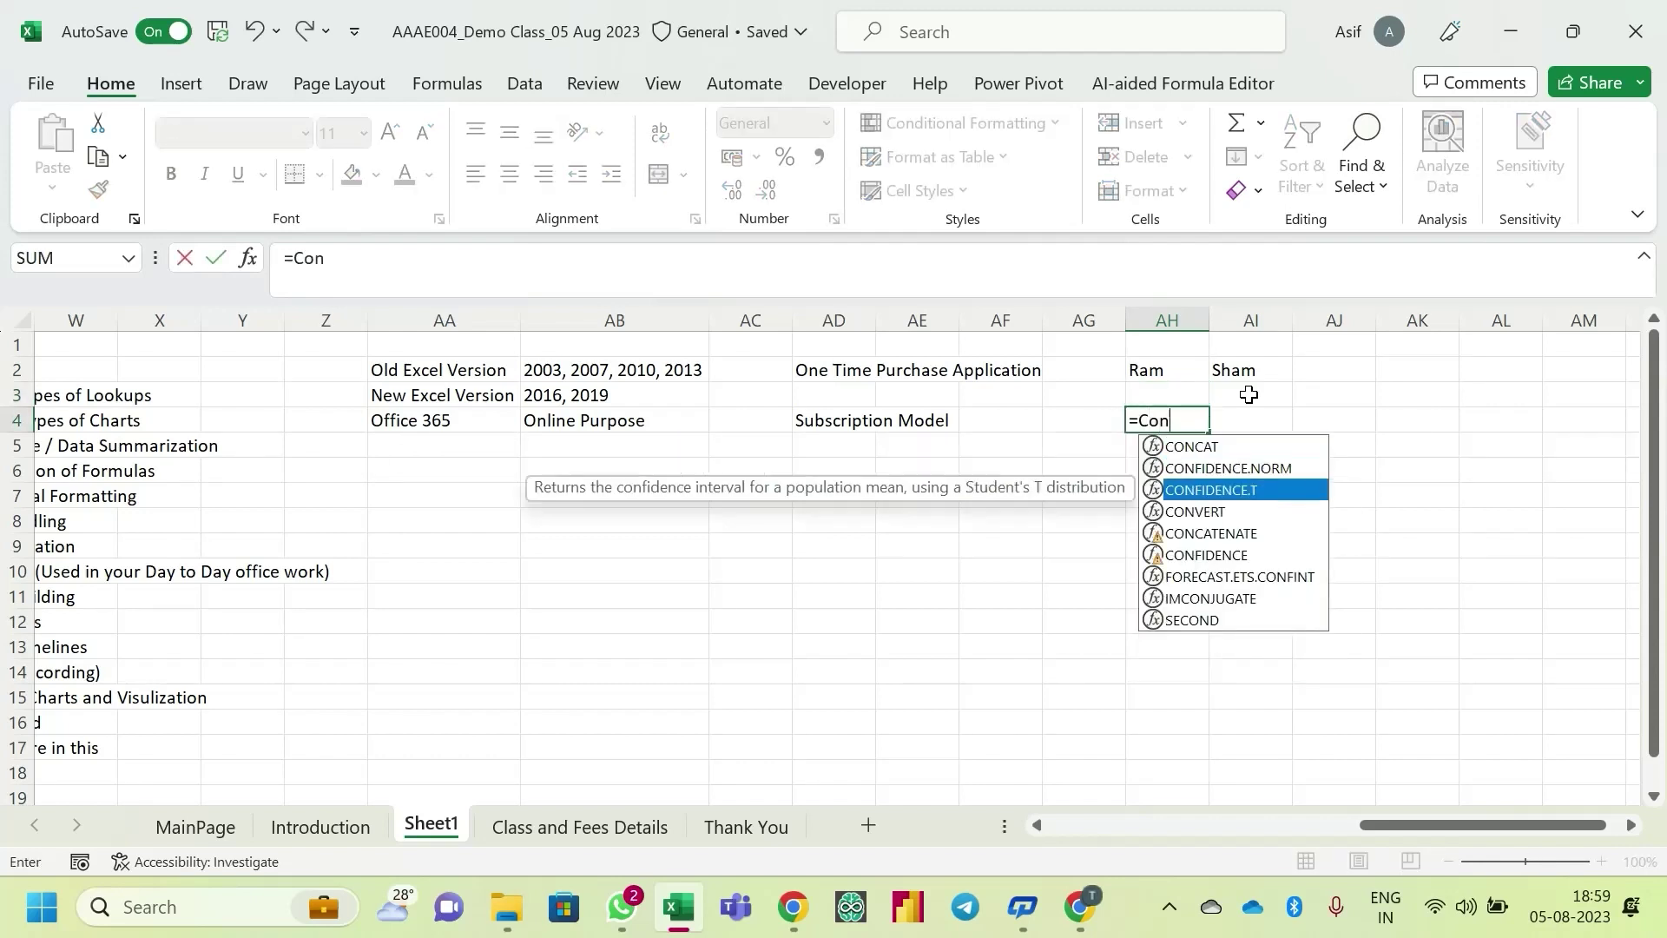
pyautogui.press('Tab')
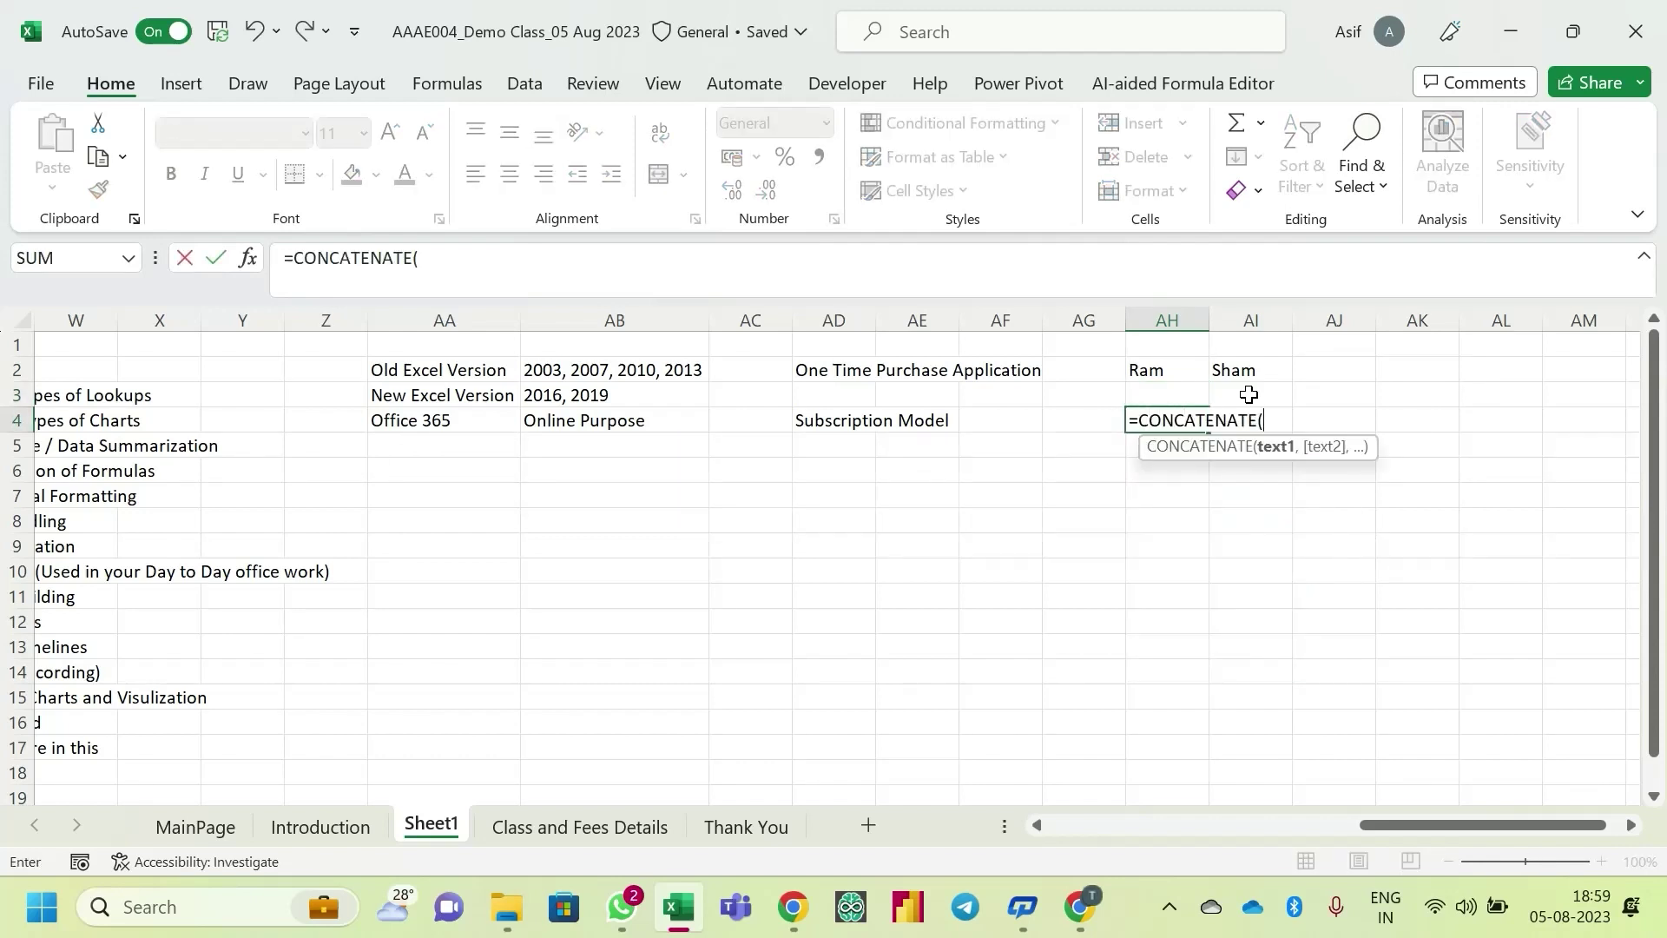
pyautogui.click(1164, 370)
pyautogui.write('&')
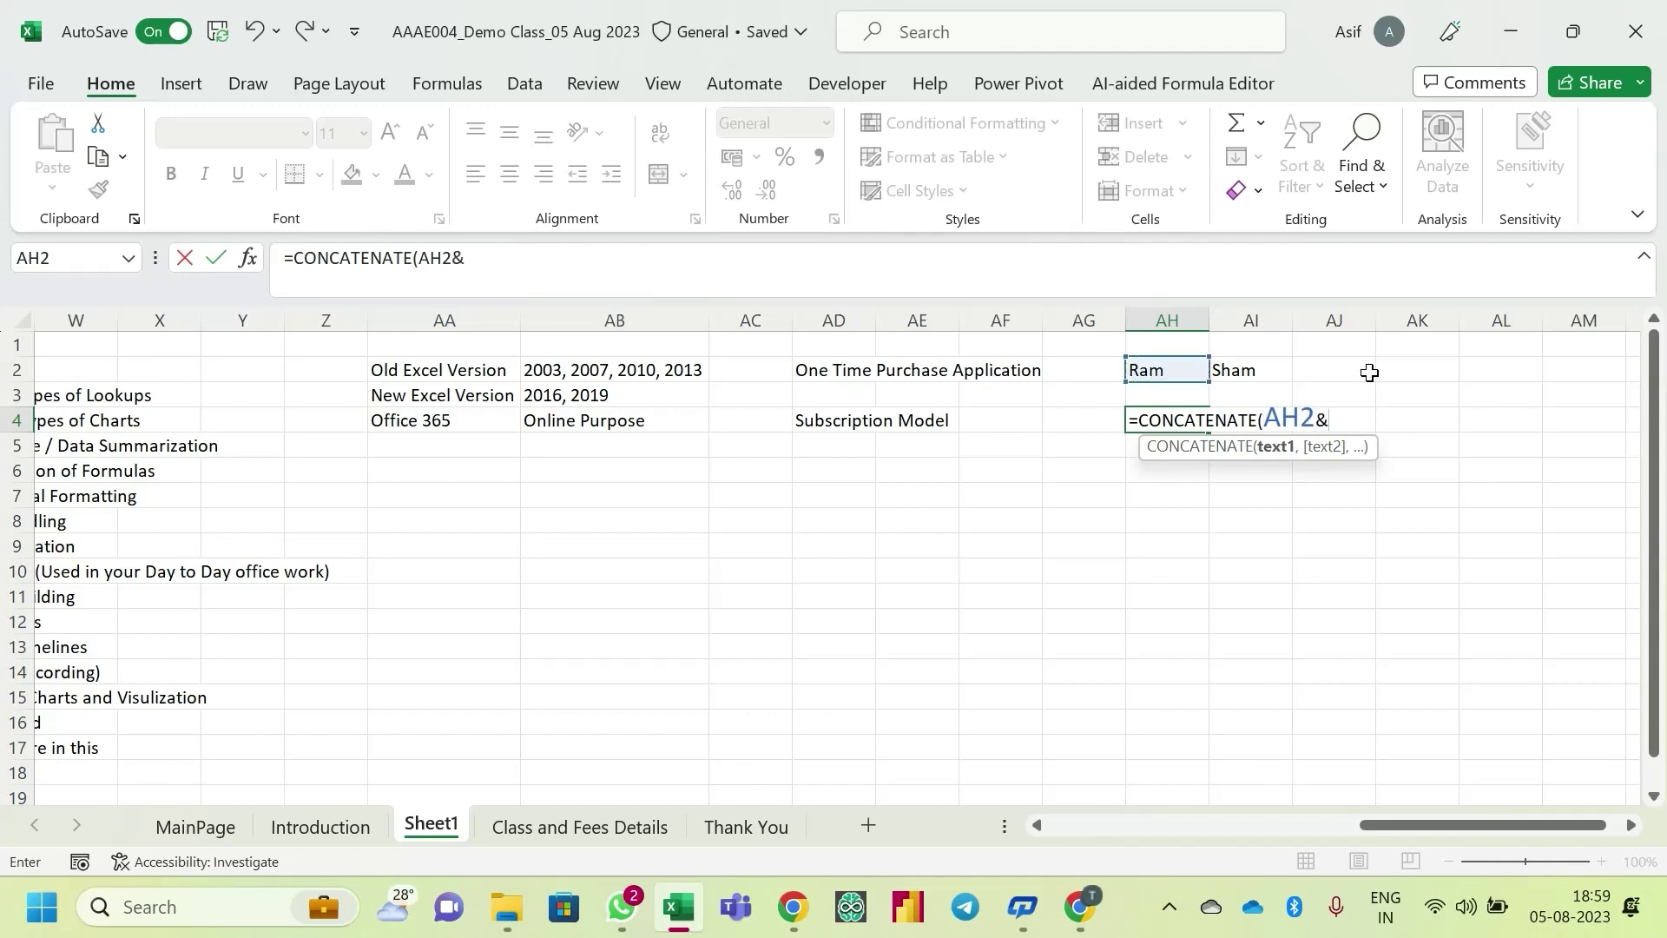
pyautogui.press('BackSpace')
pyautogui.write(',')
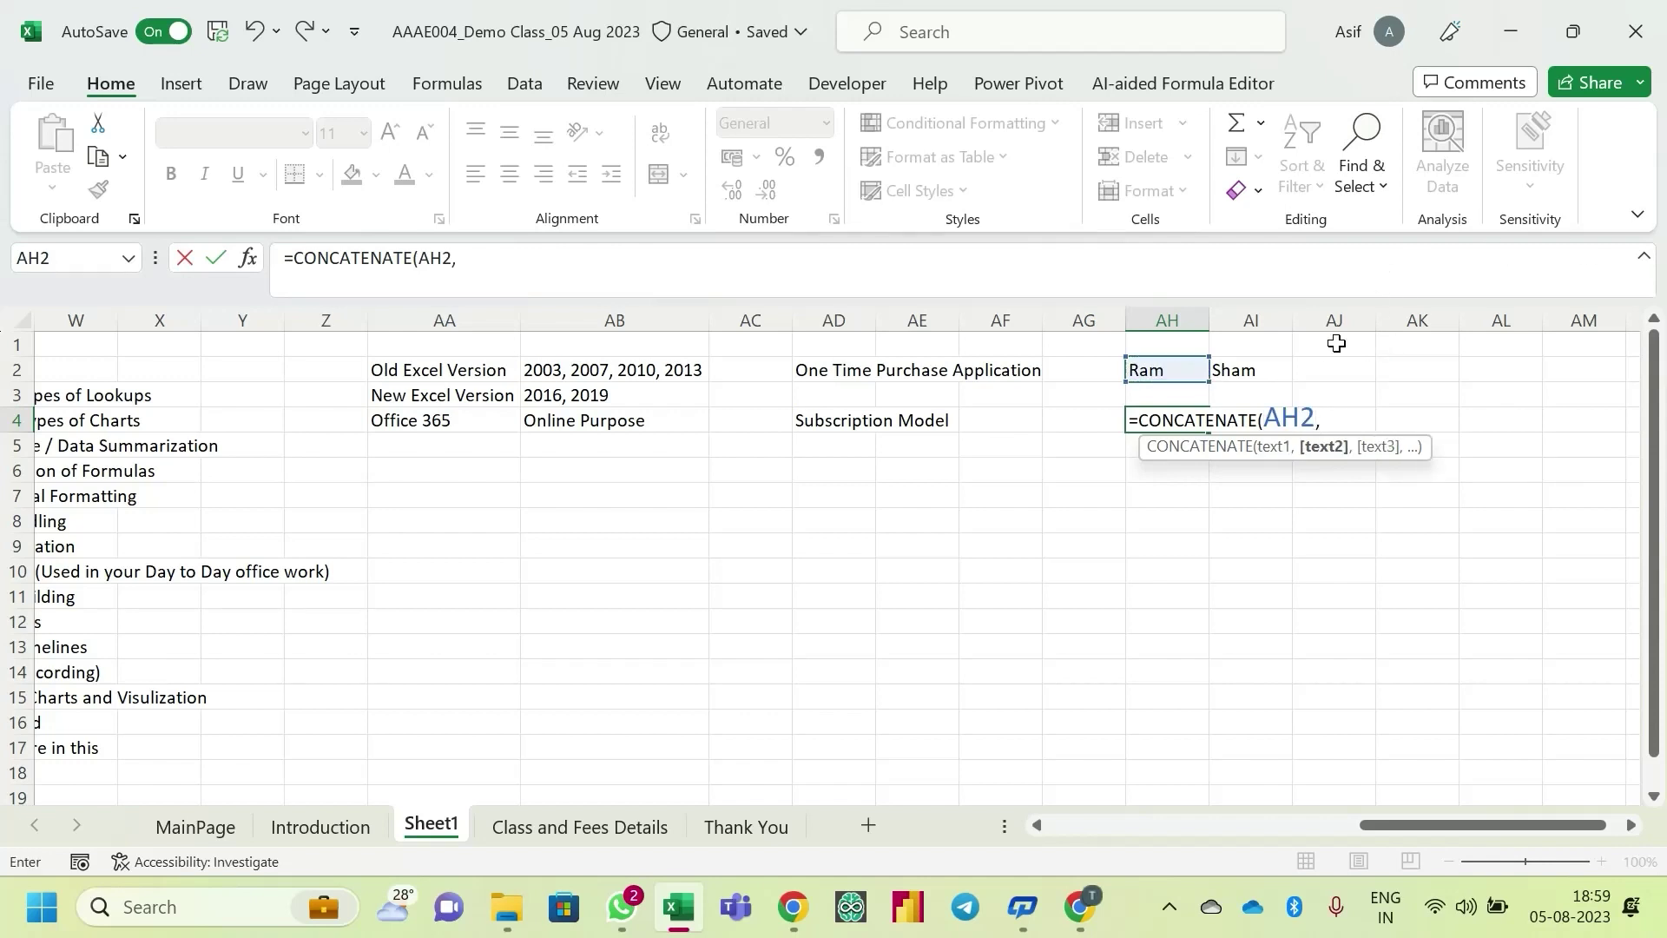
pyautogui.click(1248, 368)
pyautogui.hotkey('ctrl', 'Return')
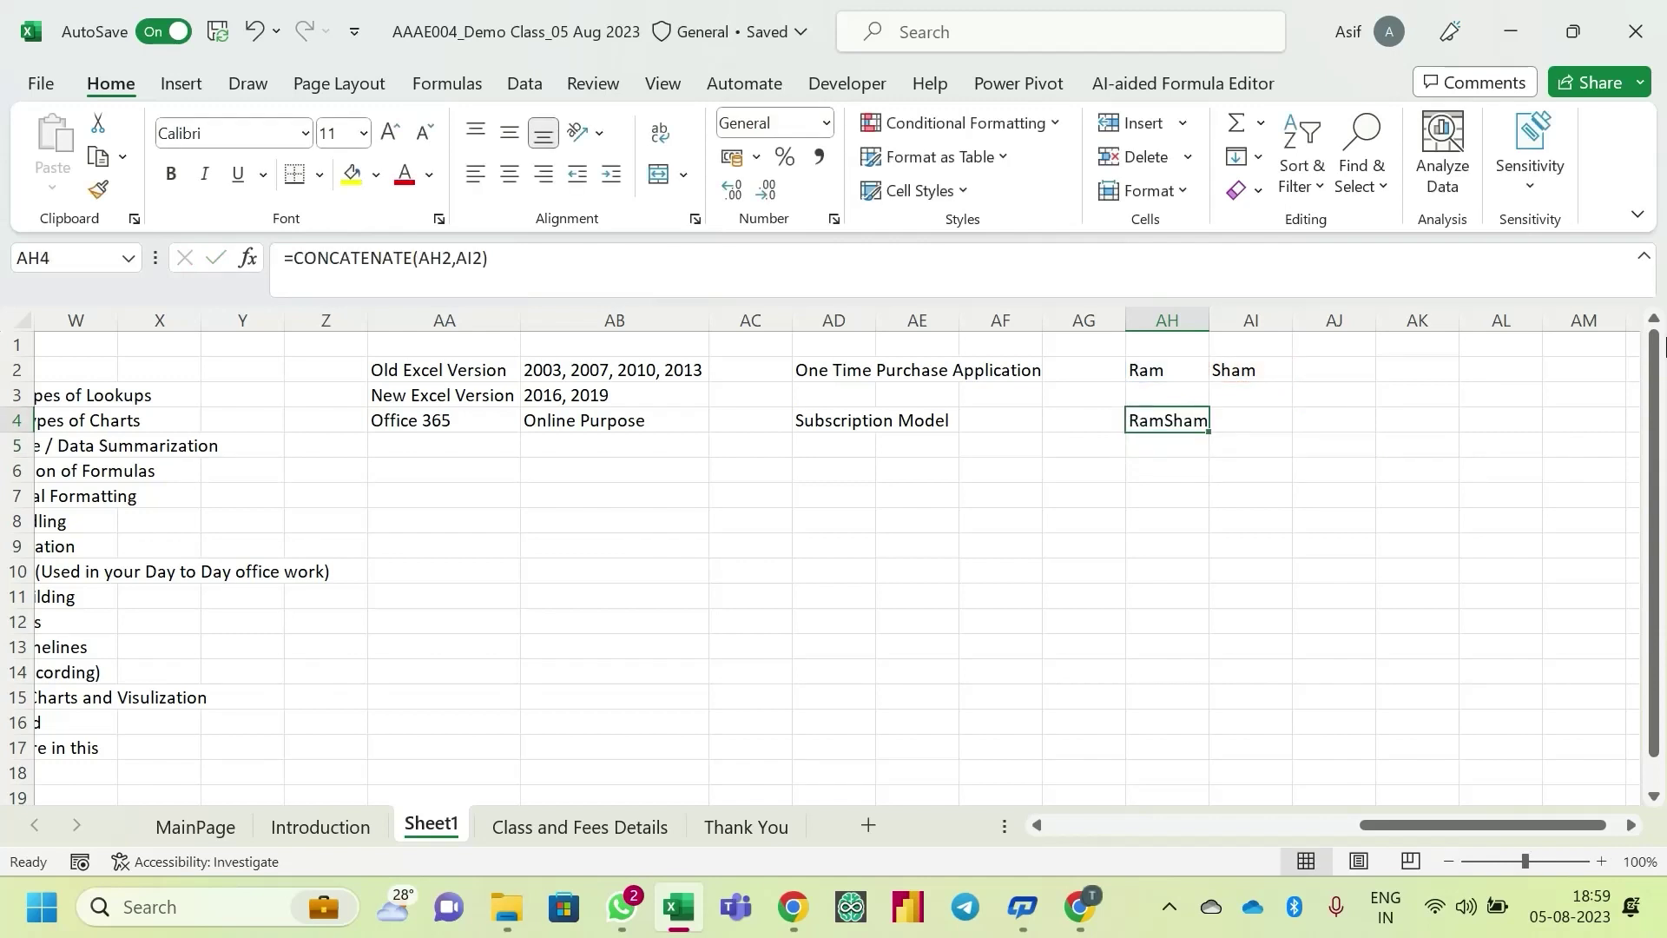
# - Join the two sample names in cell AH5 with the formula =CONCAT(AH2,AI2)
pyautogui.press('Down')
pyautogui.write('=Con')
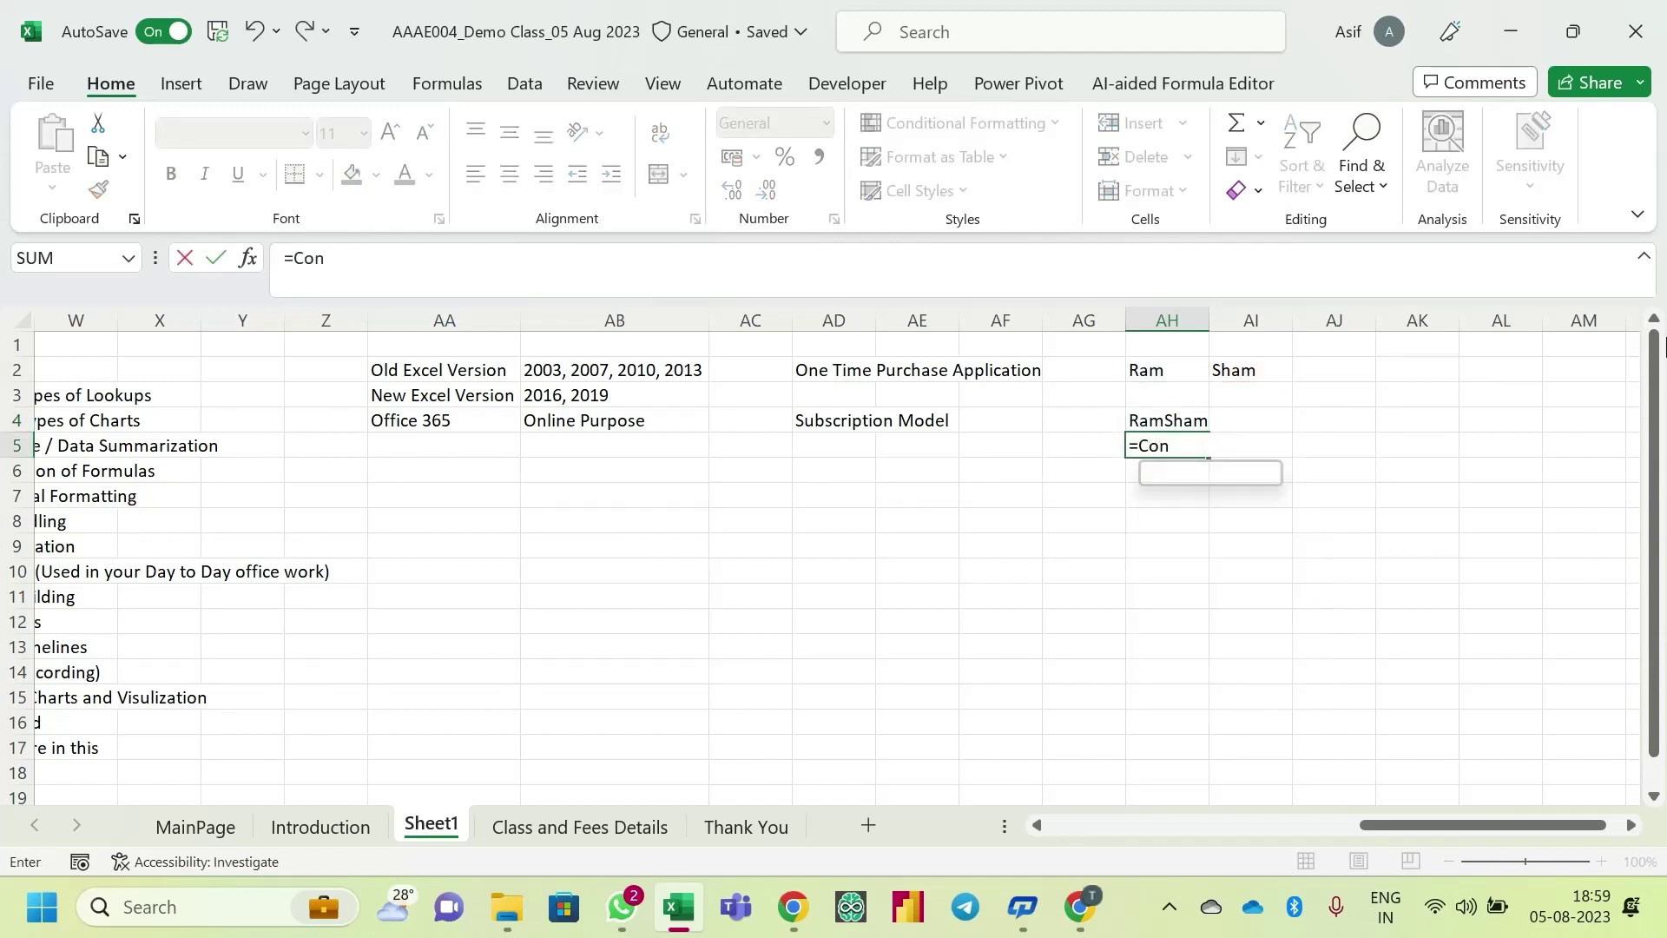
pyautogui.press('Tab')
pyautogui.click(1155, 372)
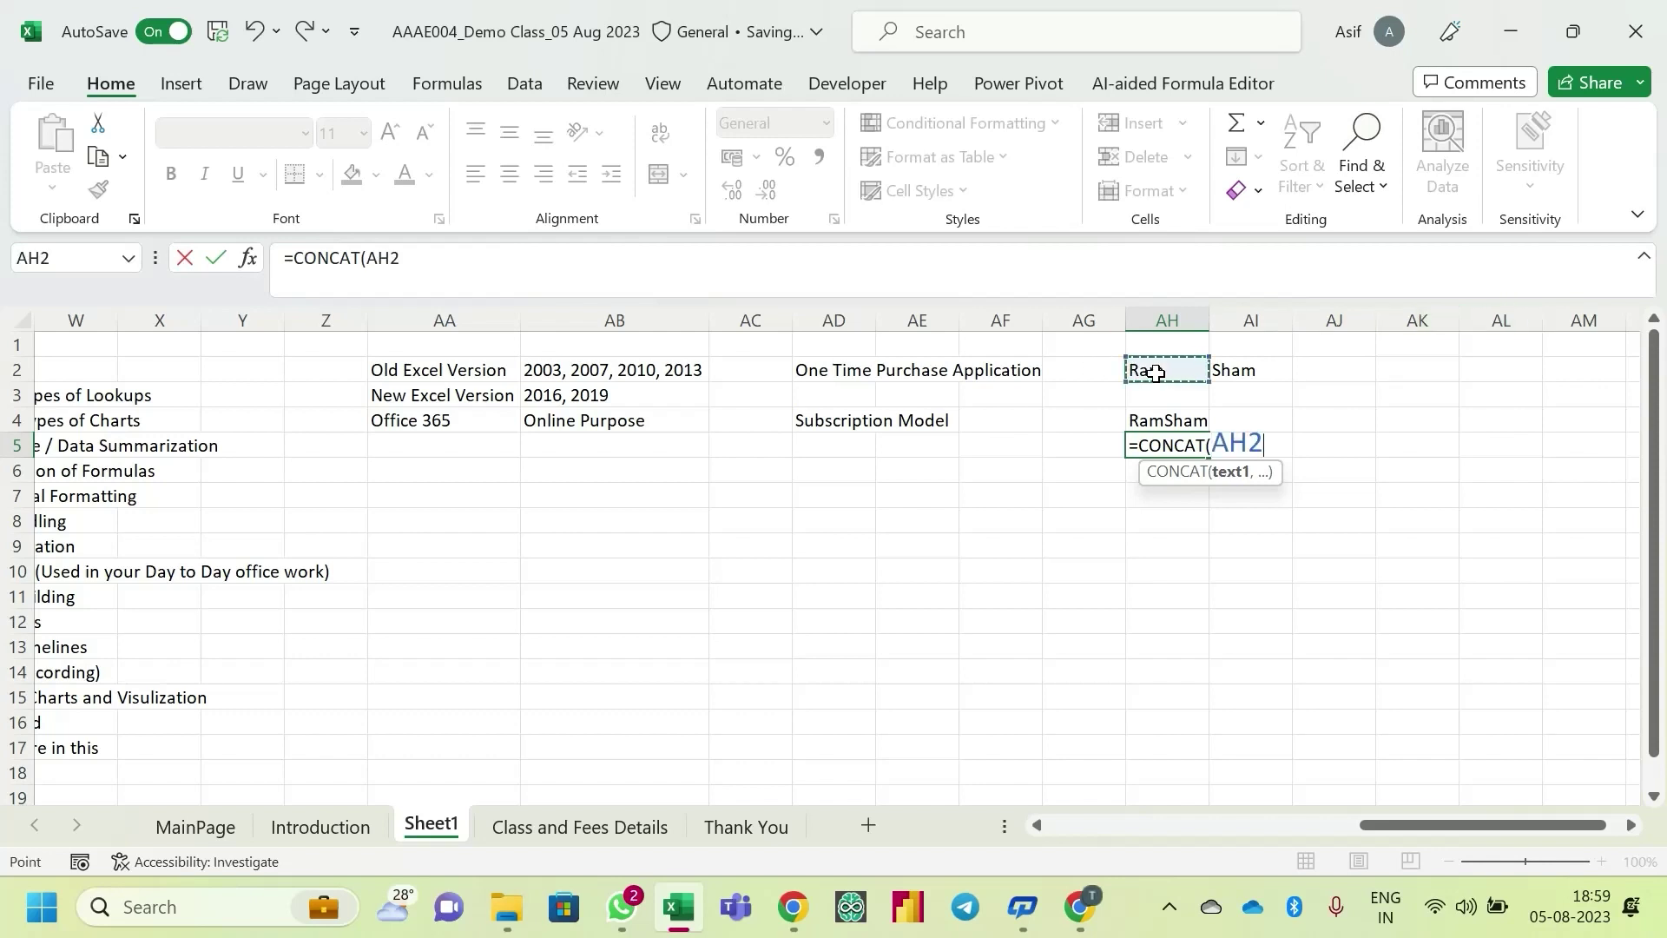
pyautogui.write(',')
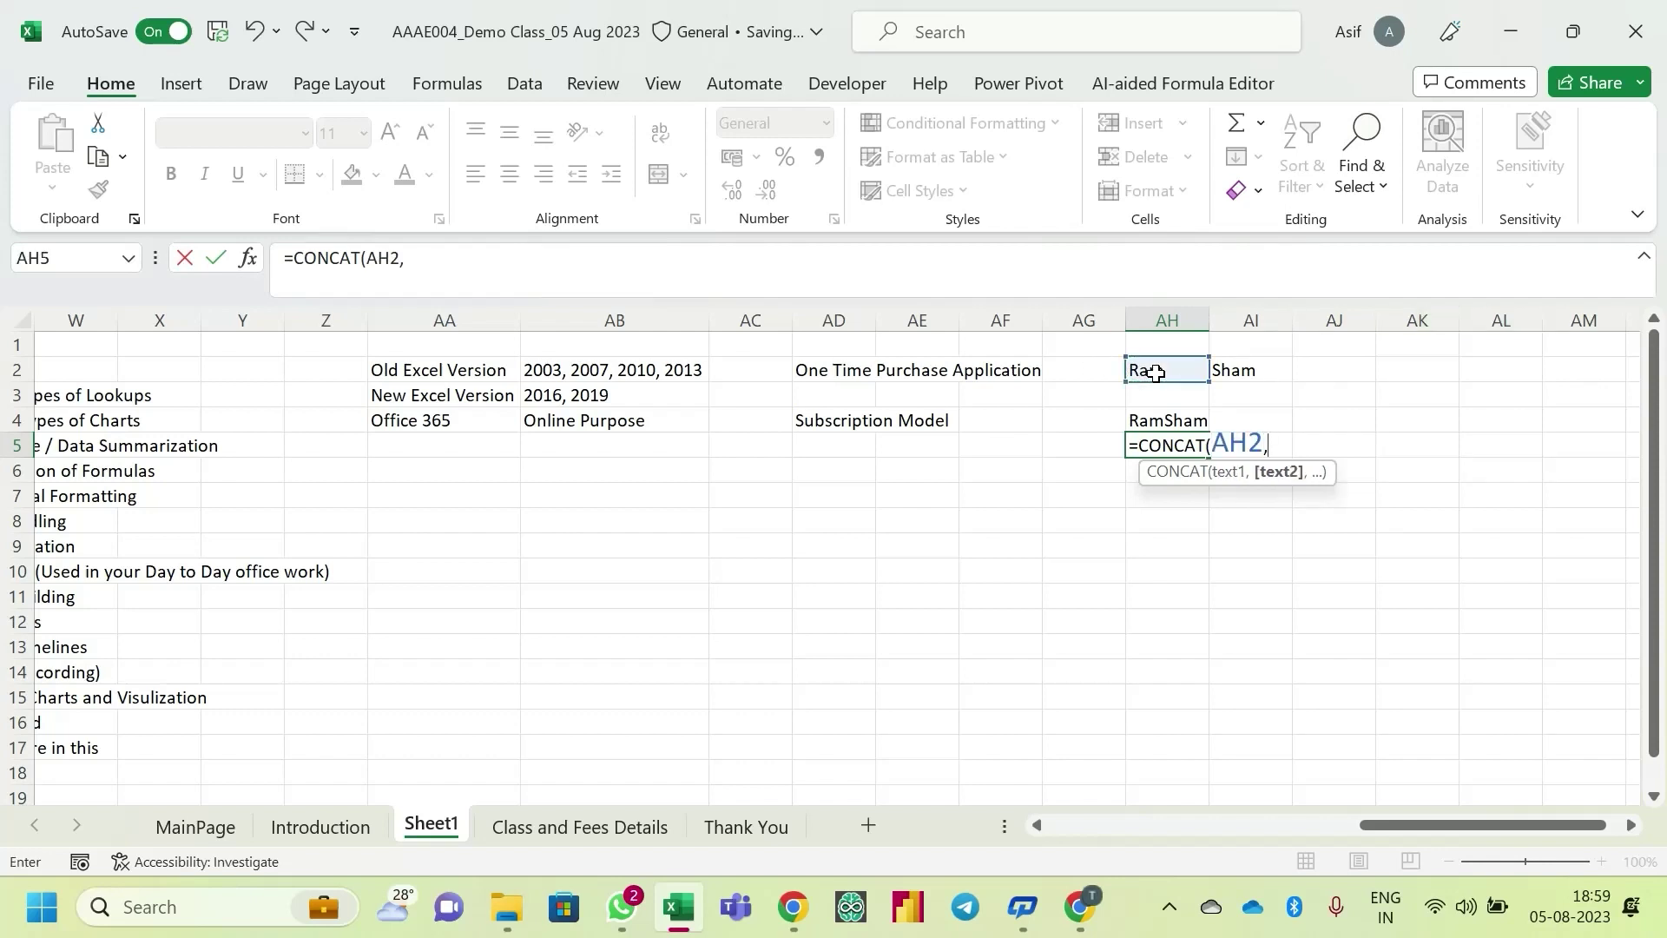
pyautogui.click(1247, 375)
pyautogui.press('Return')
pyautogui.press('Up')
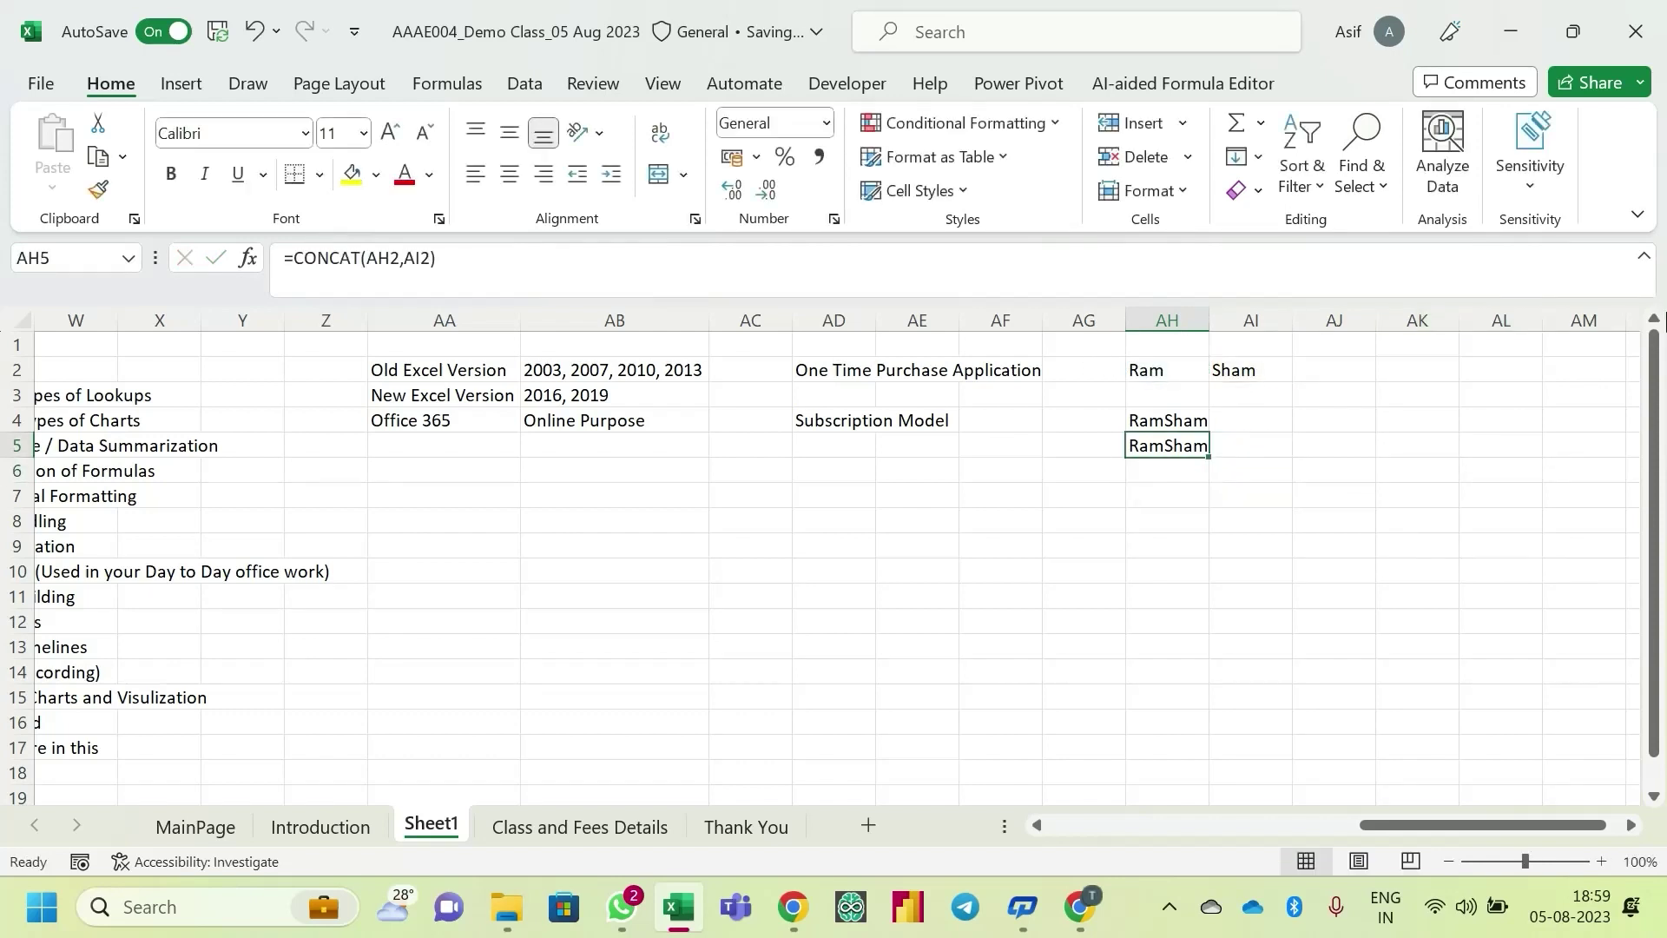
# - Compare the CONCATENATE formula in AH4 with the CONCAT formula in AH5, opening each one to view its arguments
pyautogui.press('Up')
pyautogui.press('F2')
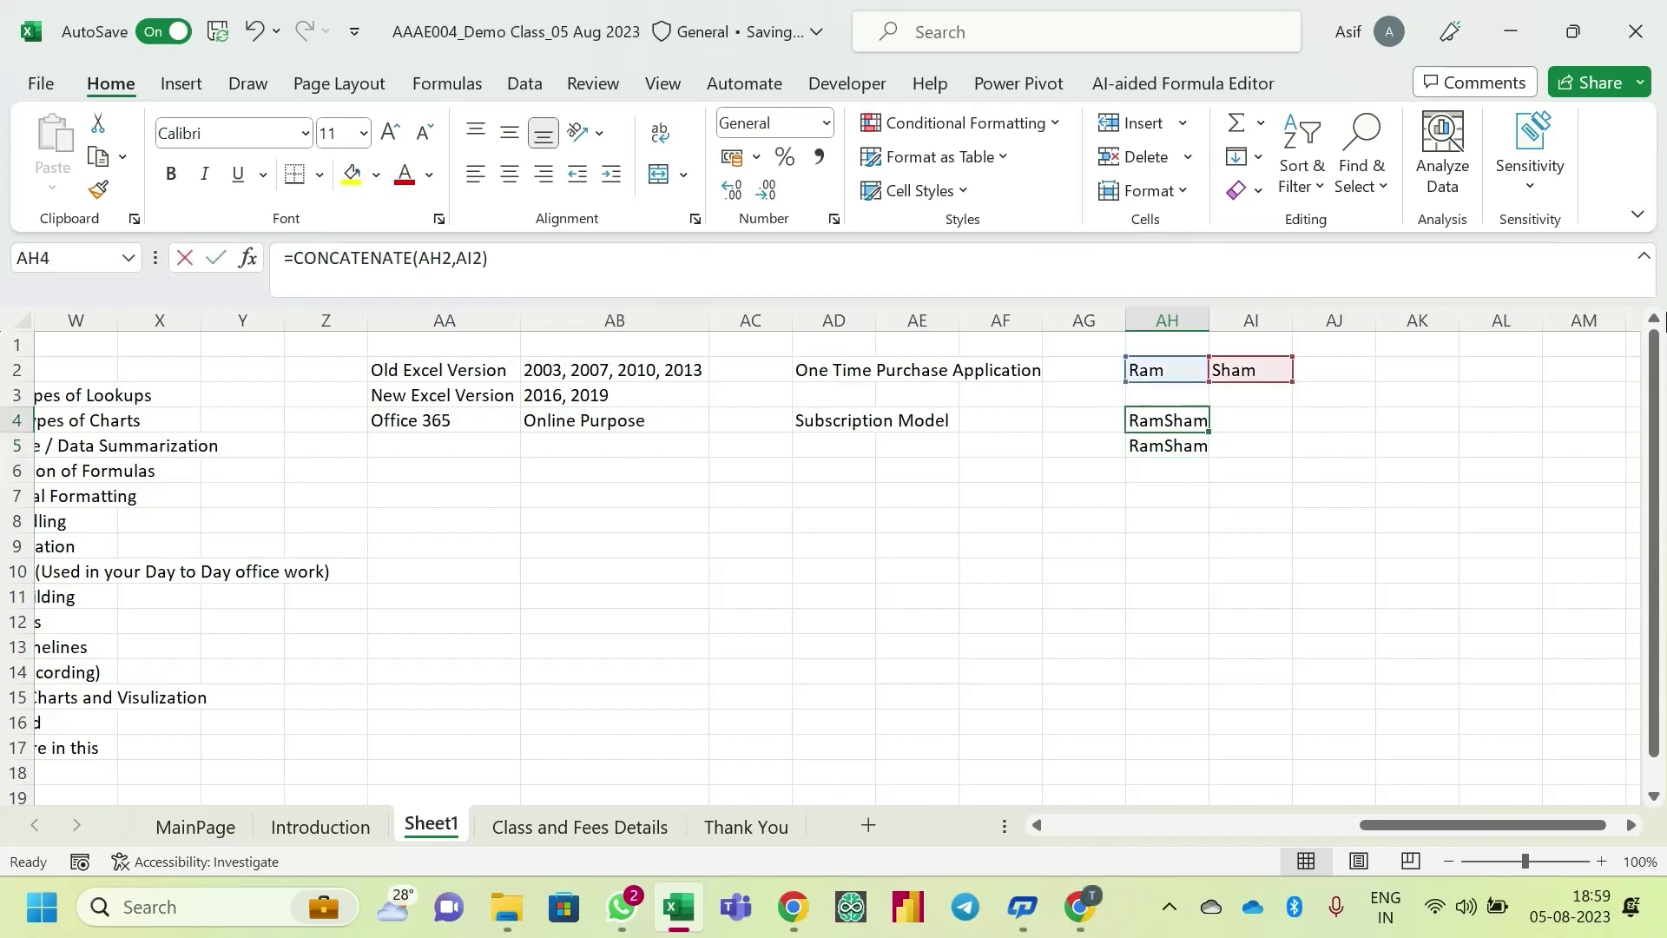
pyautogui.press('Left')
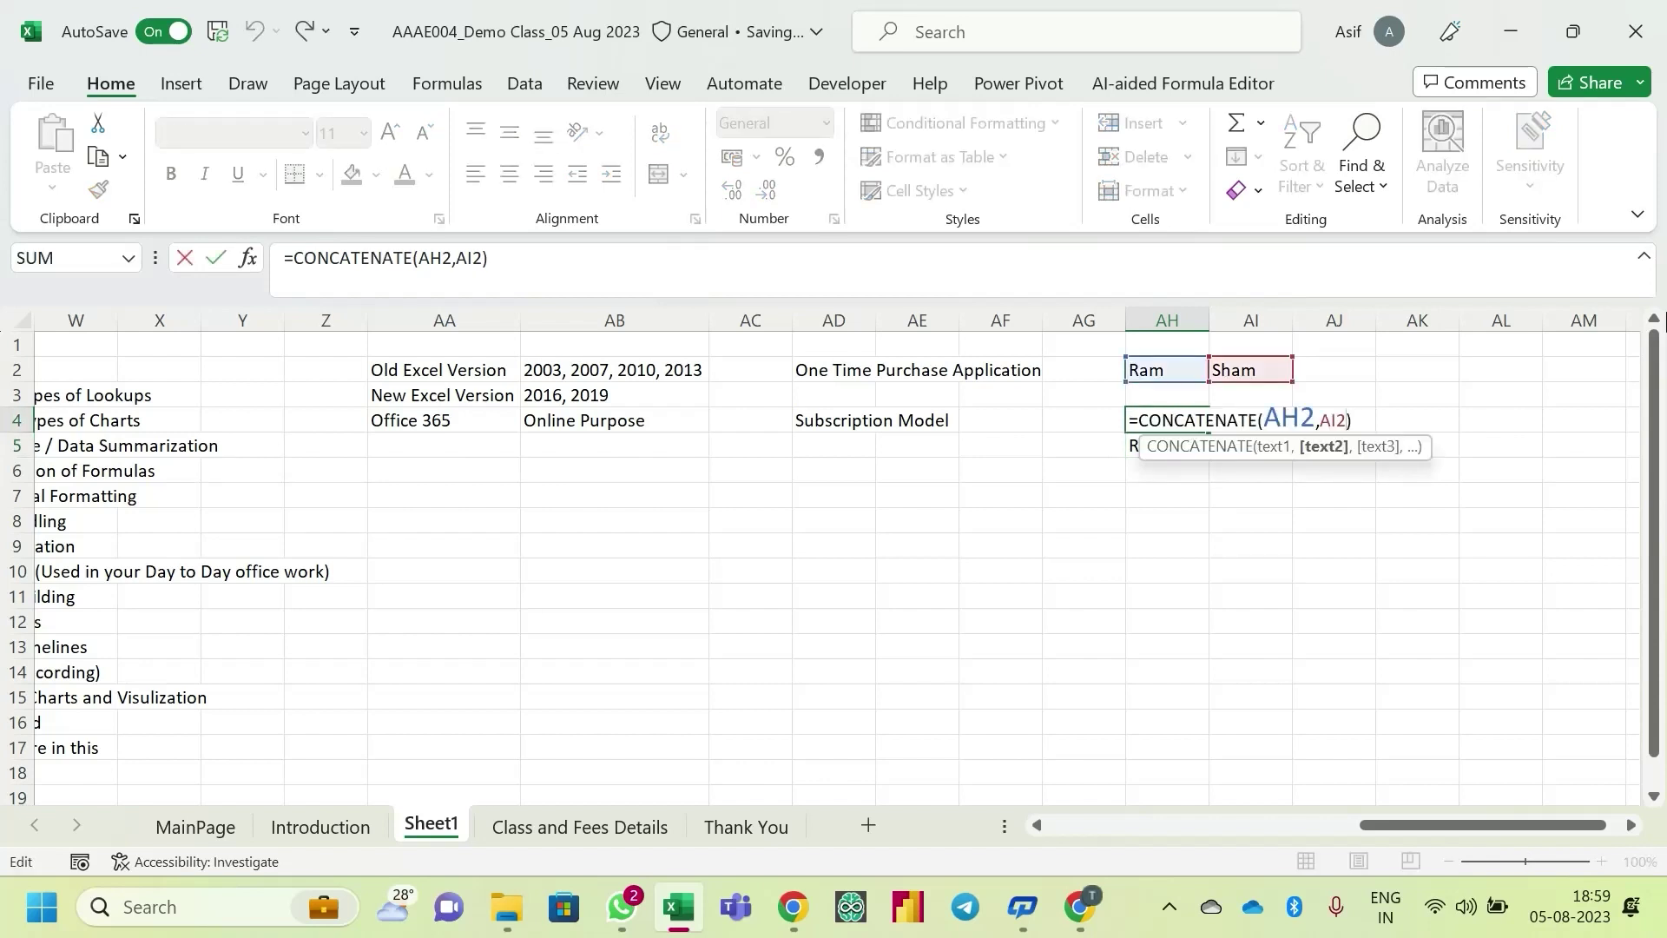
pyautogui.press('Return')
pyautogui.press('F2')
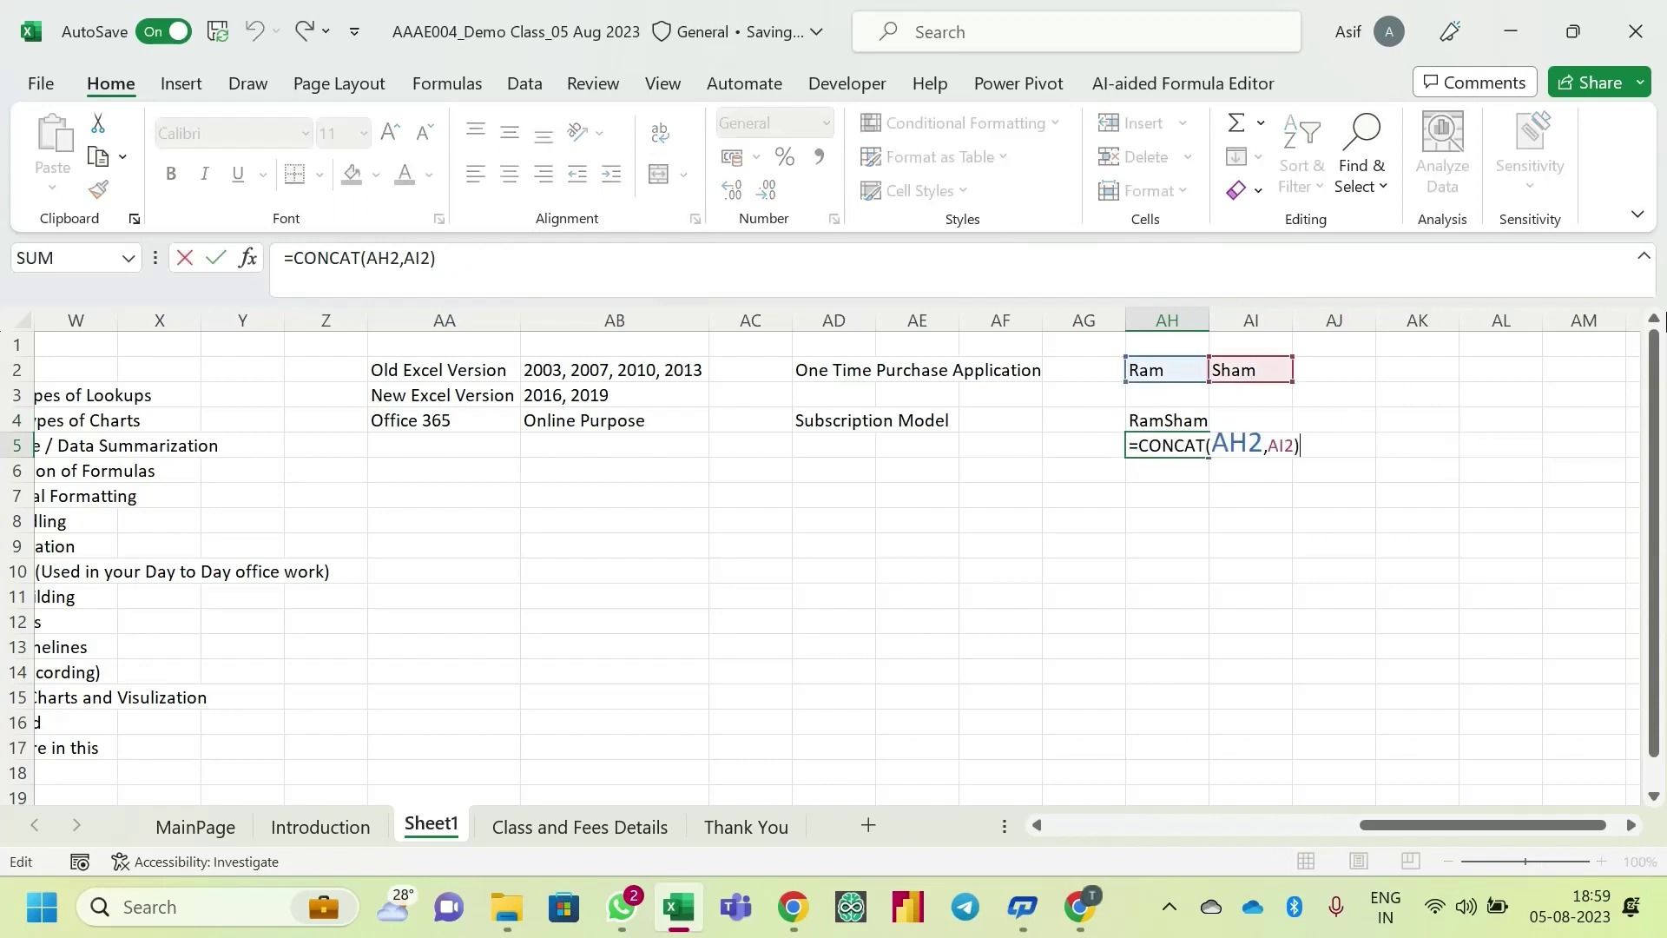
pyautogui.press('Left')
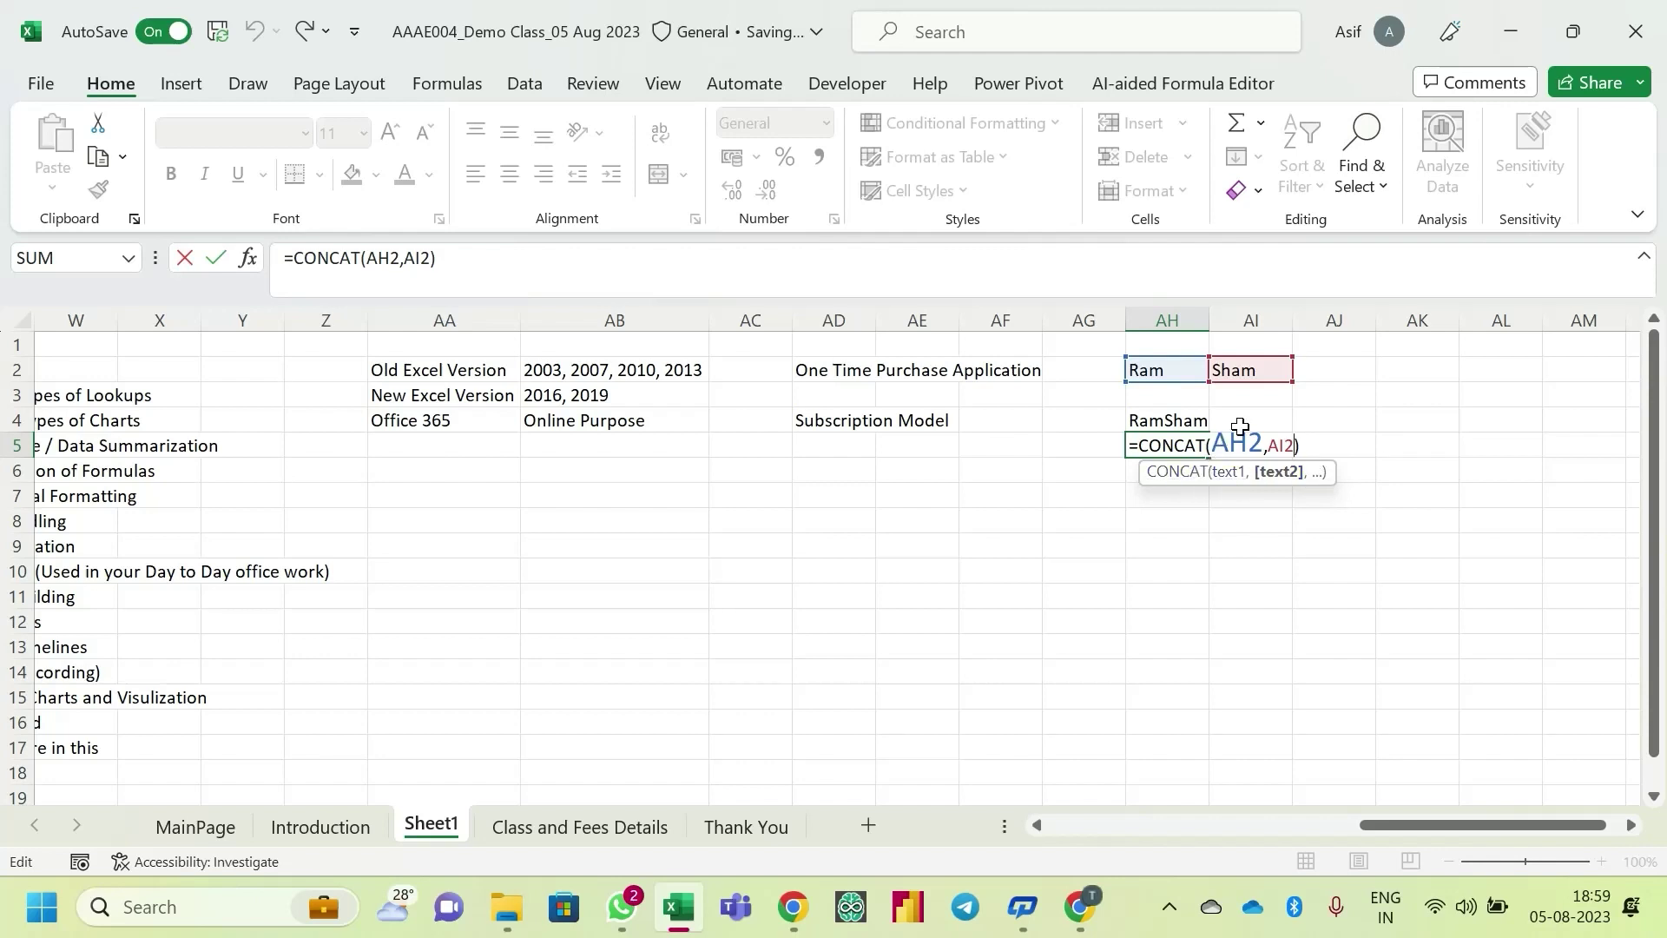
pyautogui.hotkey('ctrl', 'Return')
# - Clear both name-joining formulas from cells AH4:AH5
pyautogui.press('Up')
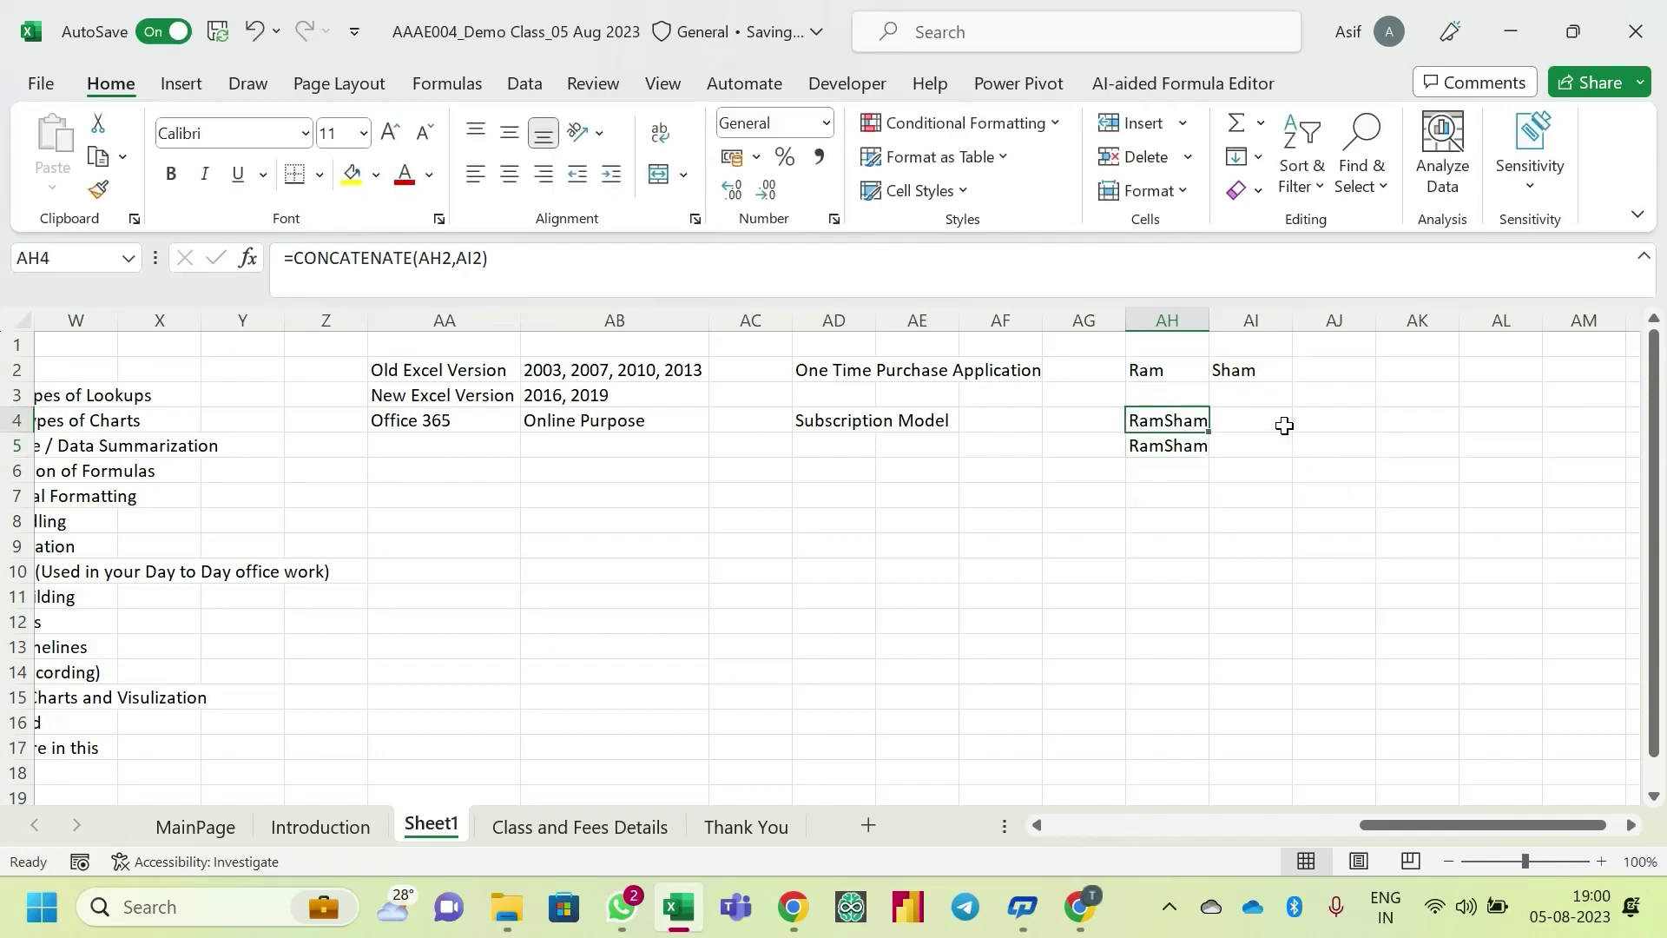
pyautogui.hotkey('shift', 'Down')
pyautogui.press('Delete')
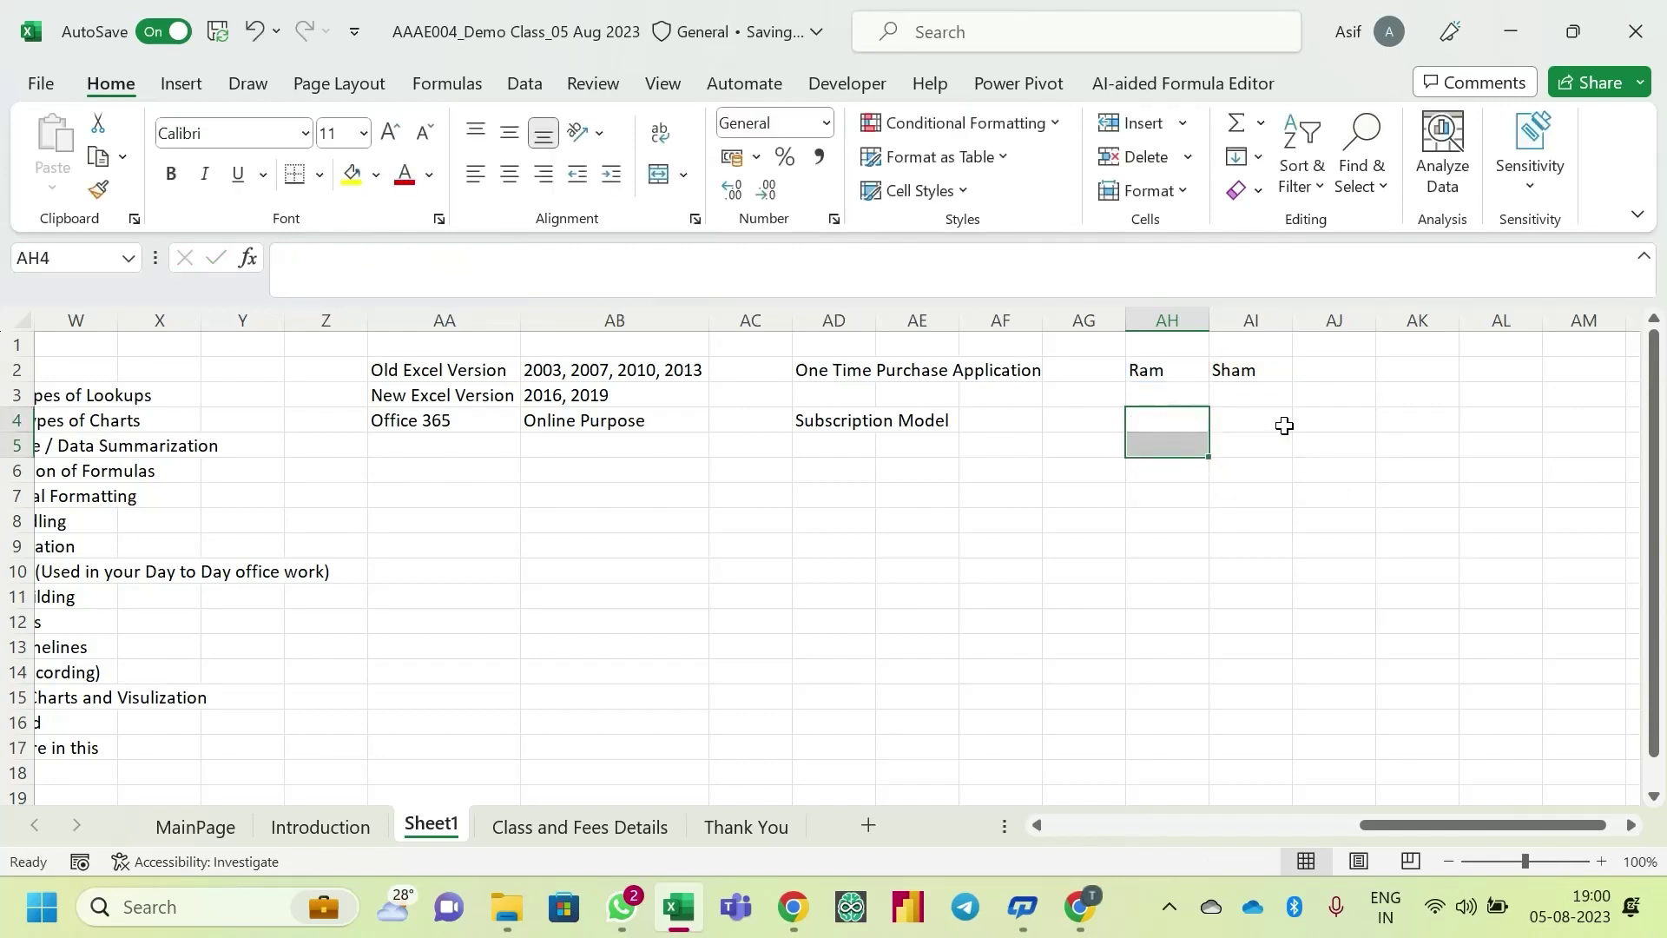
pyautogui.press('Up')
pyautogui.press('Up')
pyautogui.press('Up')
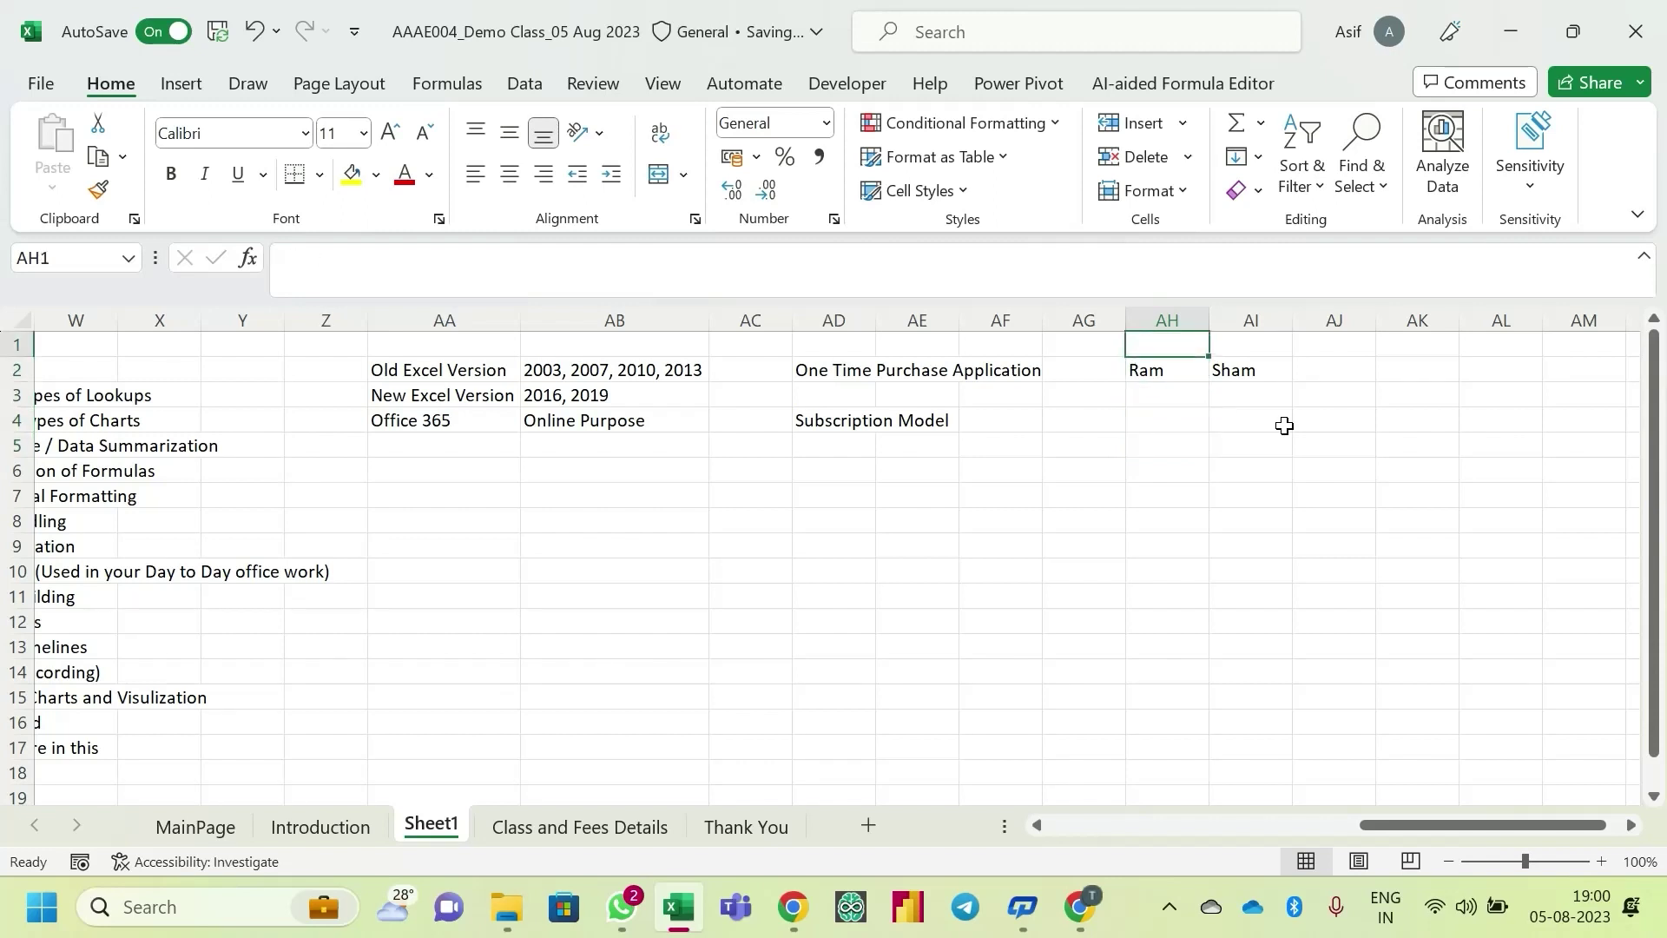
# - Review the Old and New Excel Version labels in AA2:AA3 against the Office 365 entry in AA4 and their details
pyautogui.moveTo(448, 369); pyautogui.dragTo(467, 395)
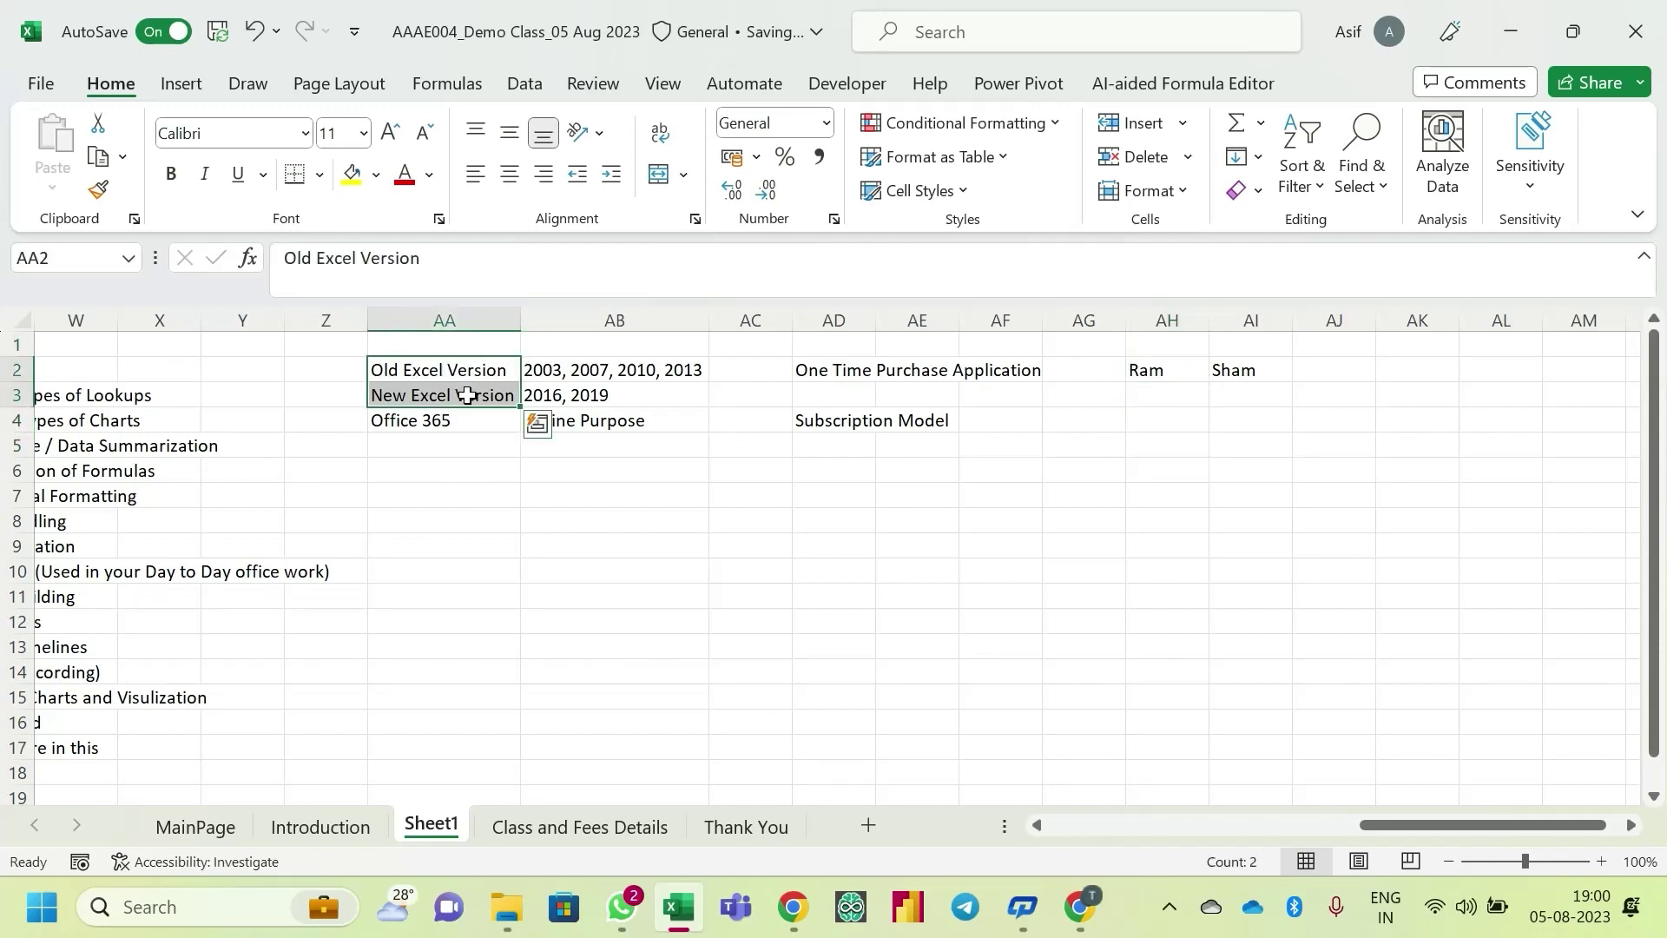
pyautogui.click(1137, 573)
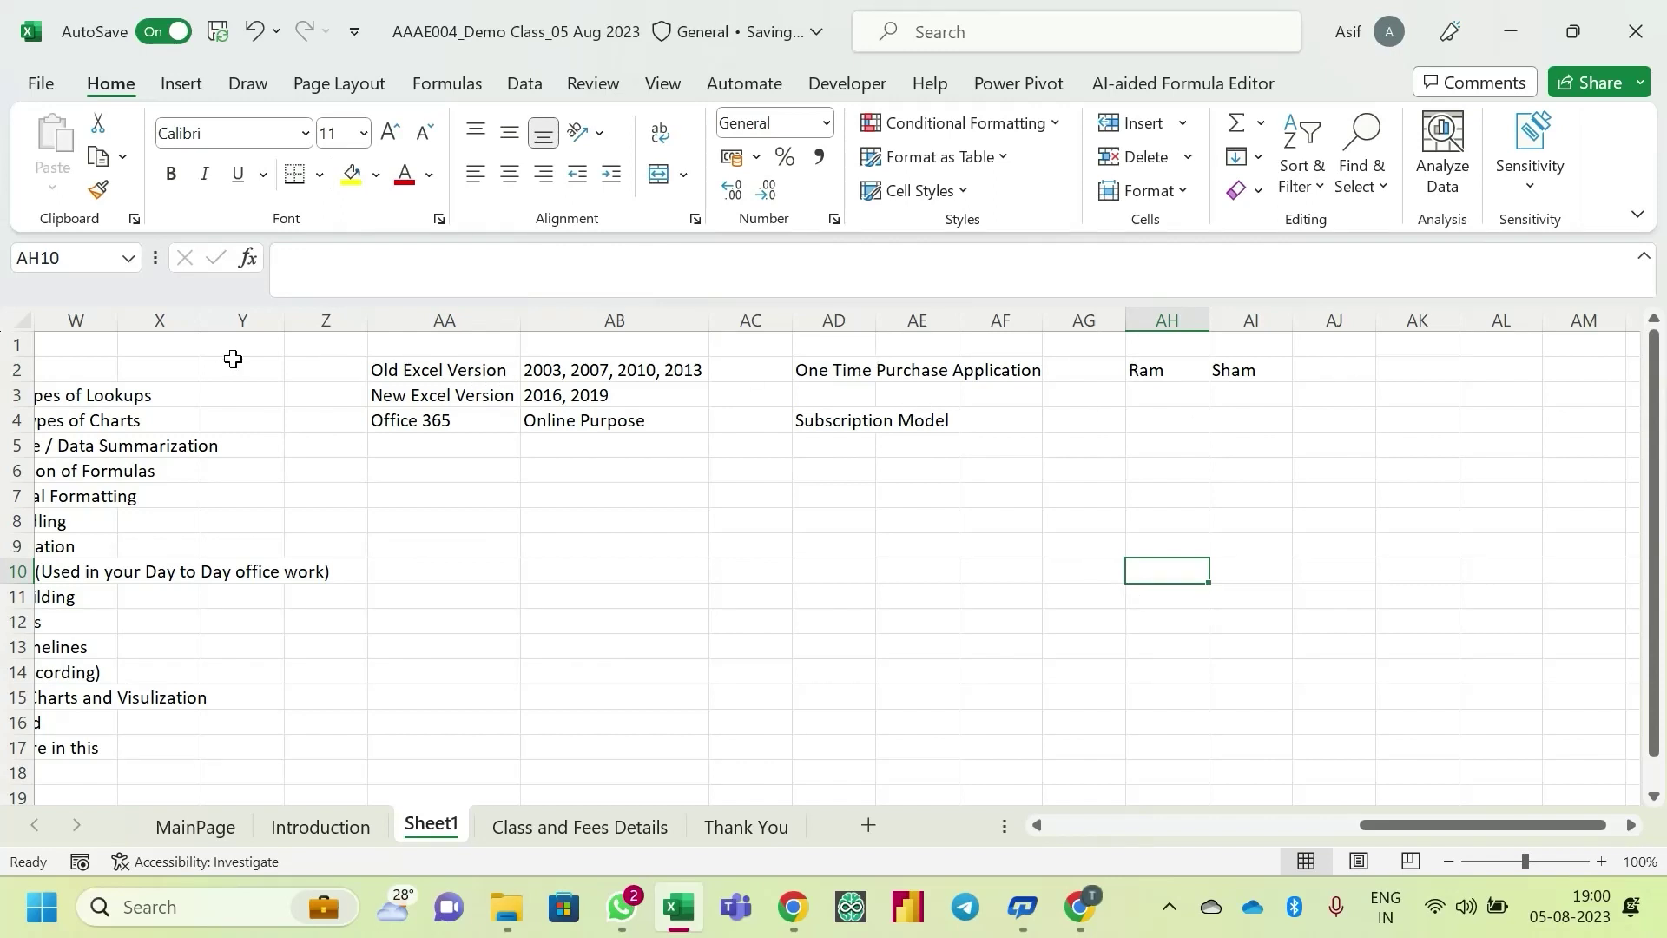
pyautogui.click(513, 423)
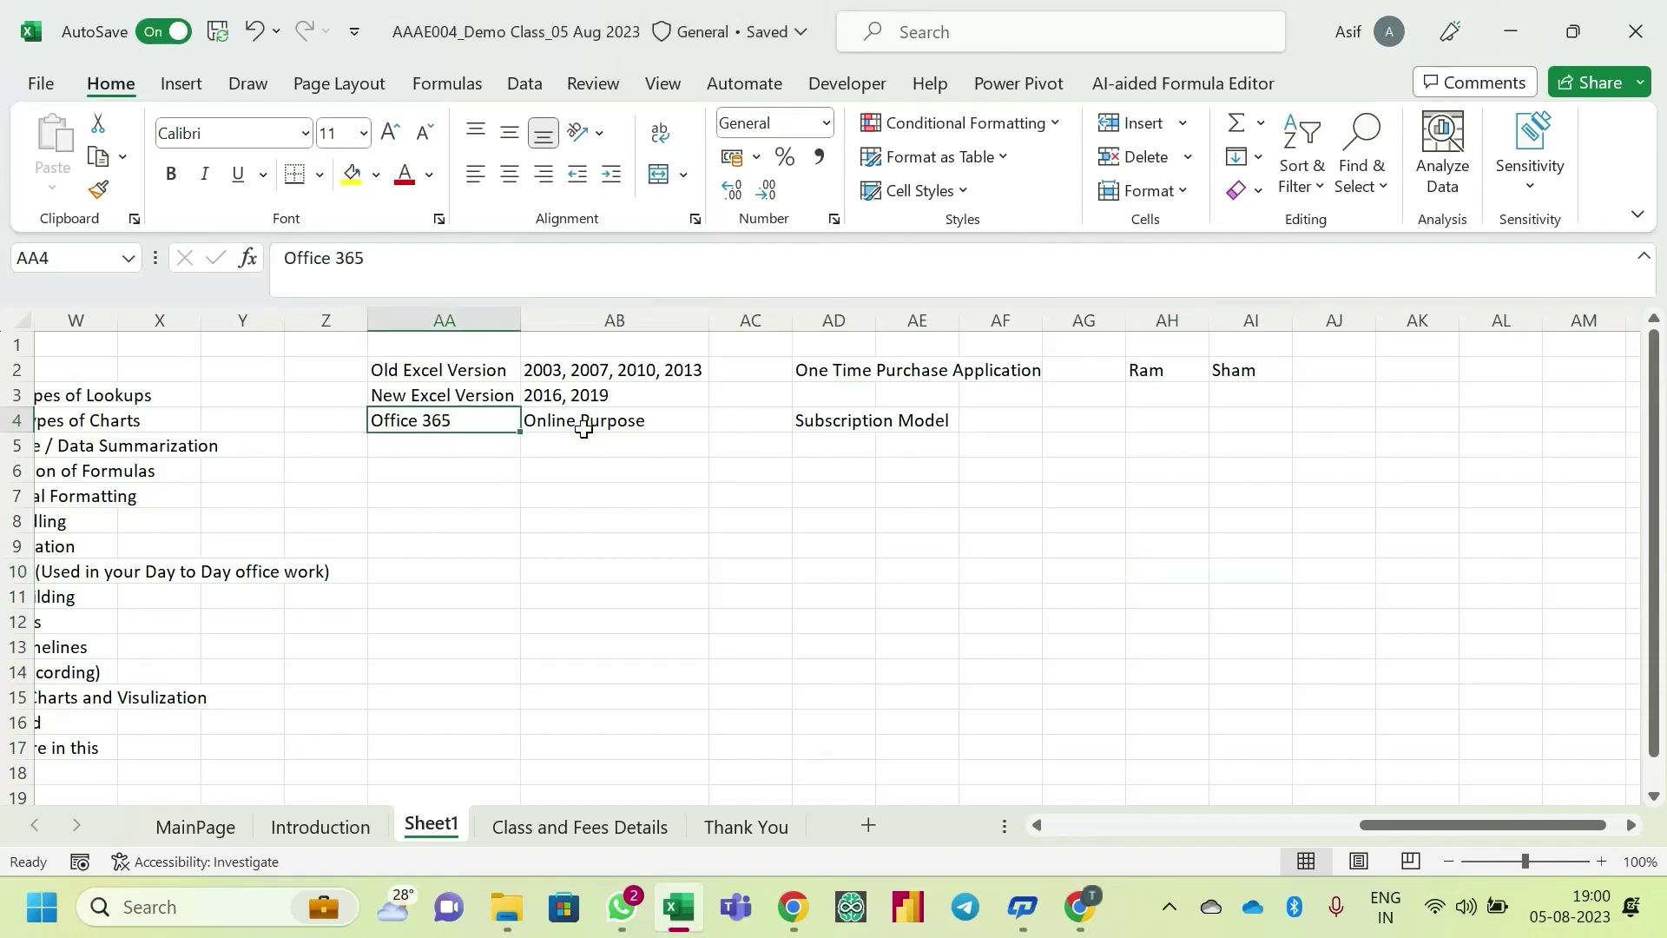
pyautogui.moveTo(434, 346); pyautogui.dragTo(777, 494)
pyautogui.click(859, 464)
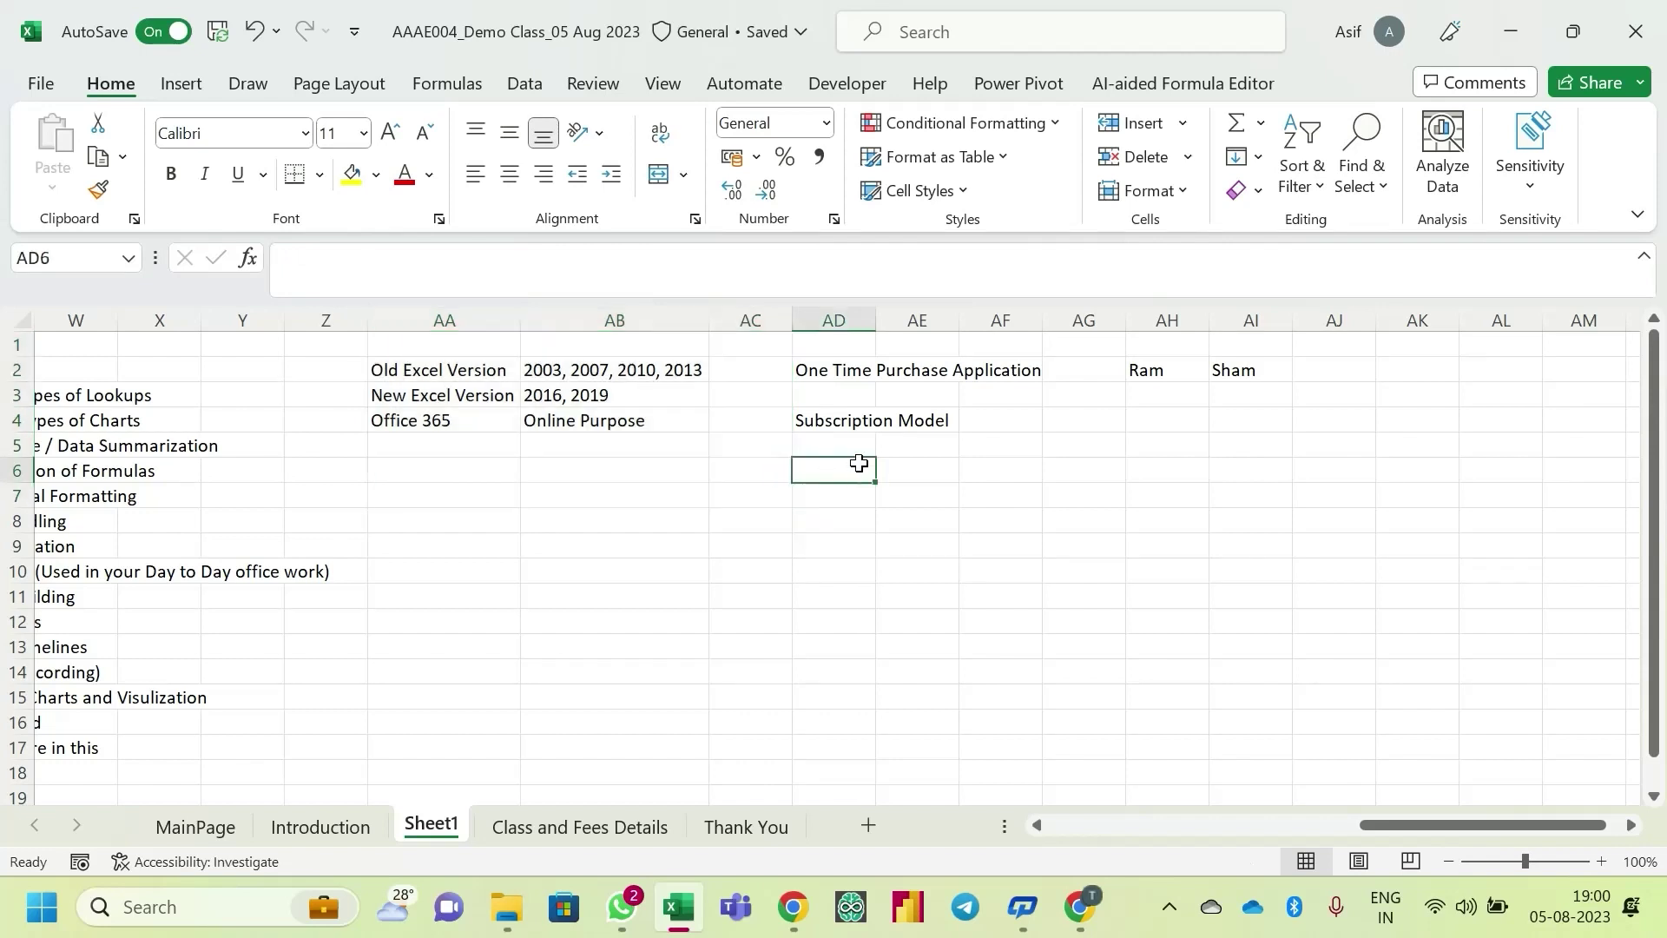
pyautogui.click(460, 425)
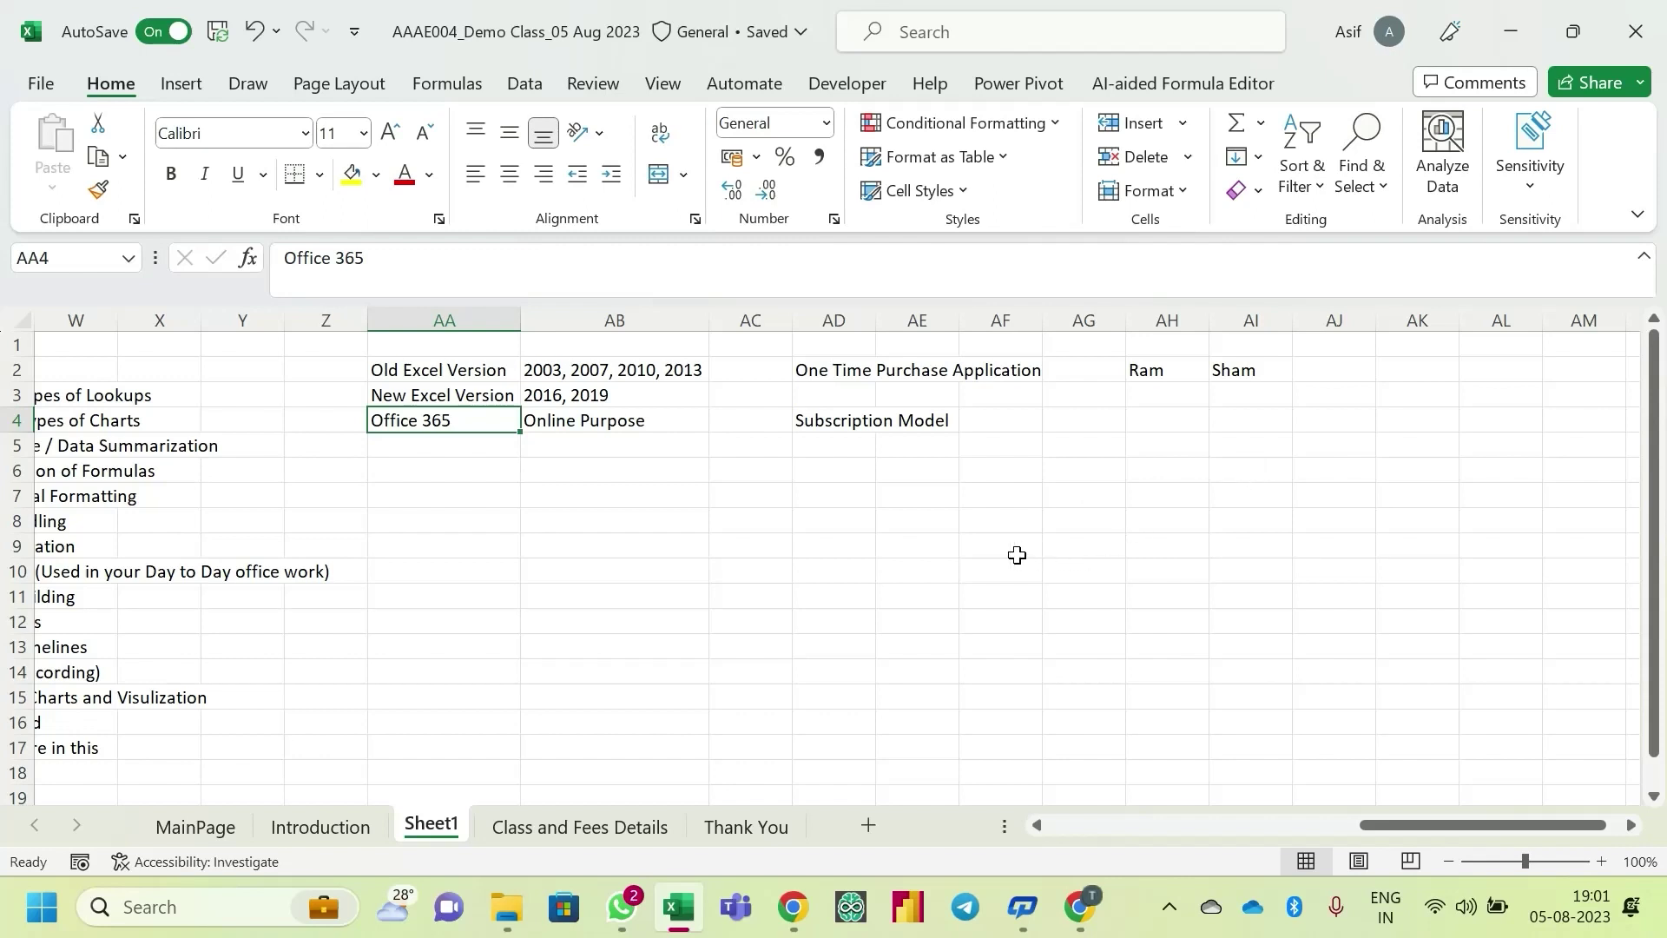
pyautogui.click(979, 549)
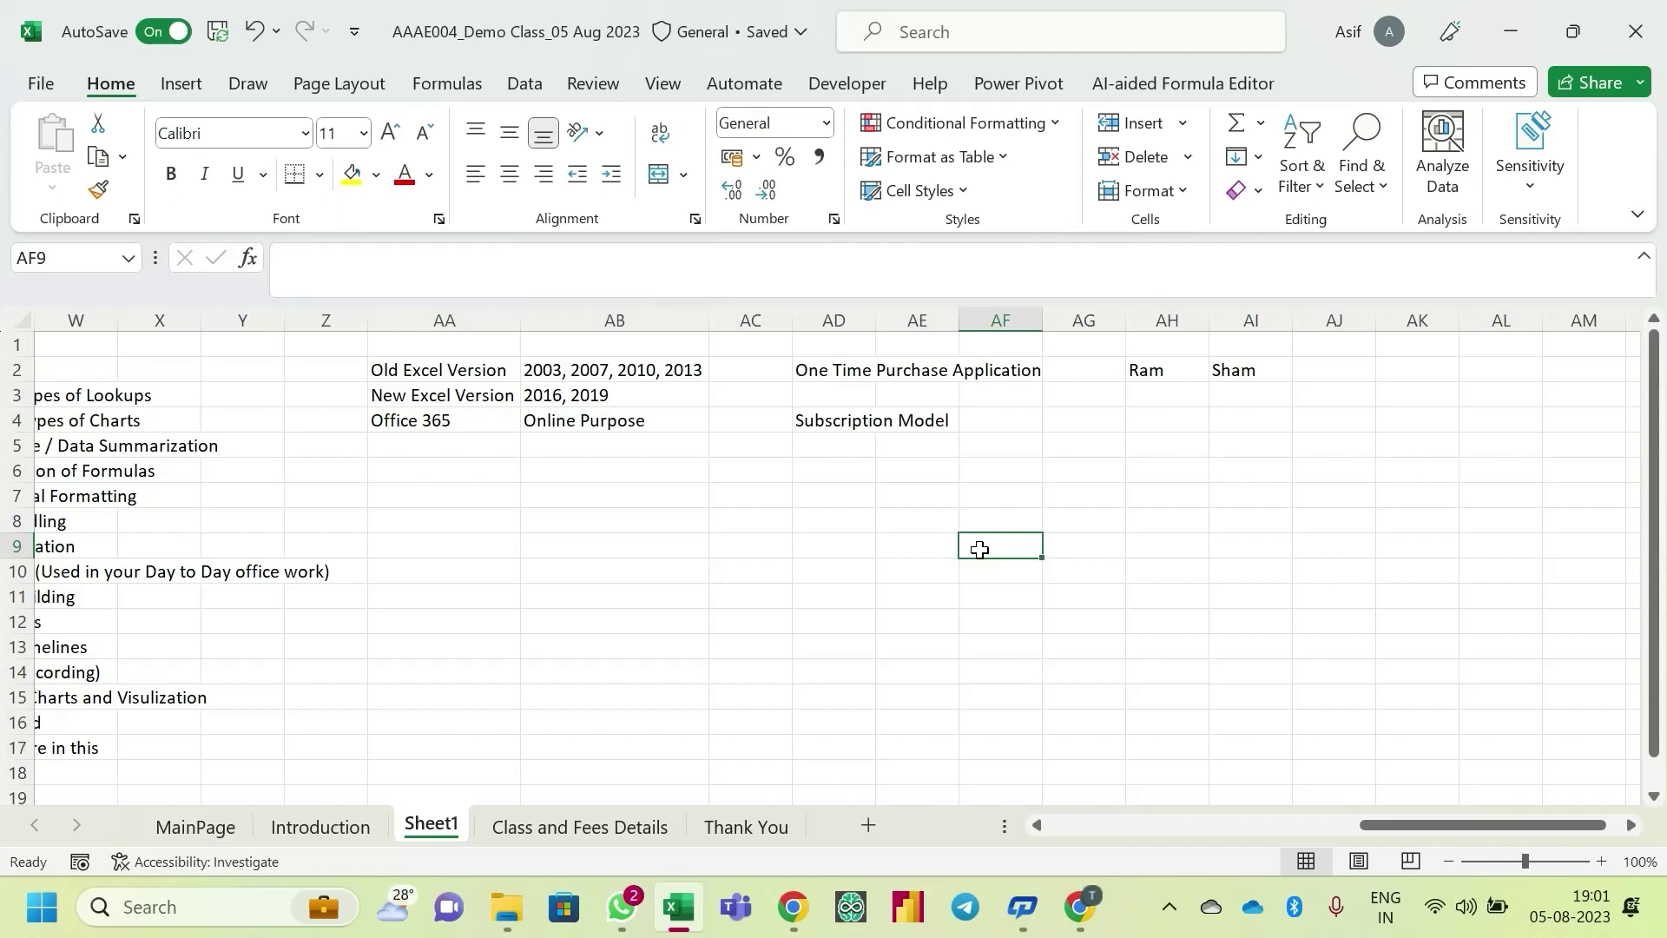
pyautogui.click(980, 469)
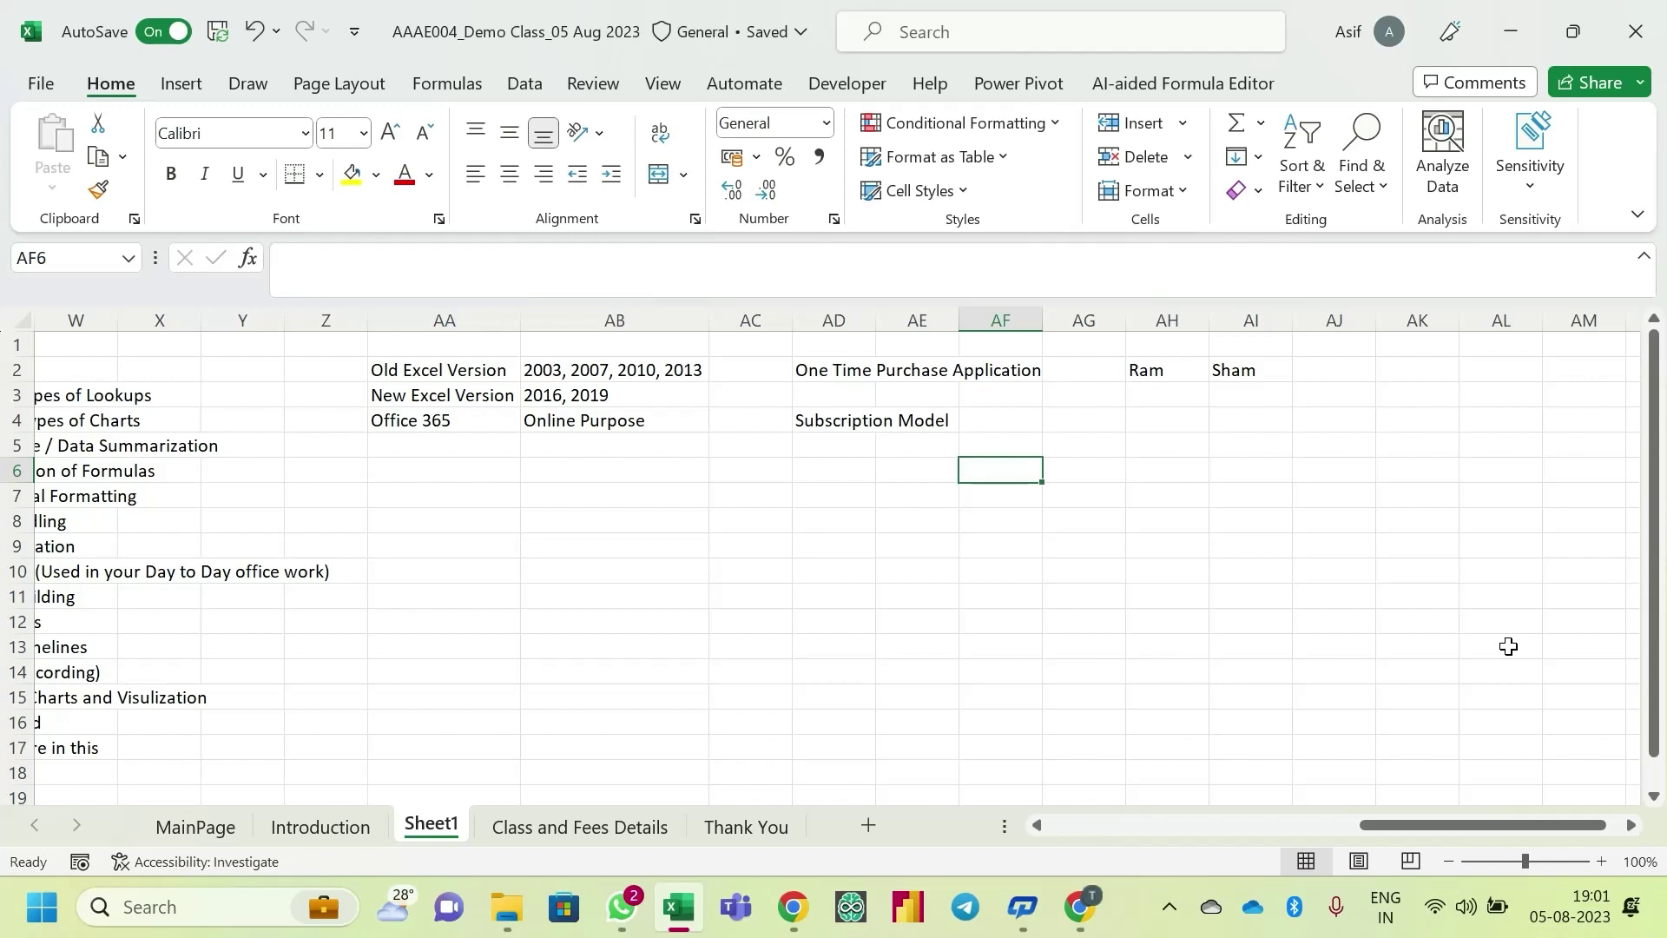
pyautogui.click(832, 499)
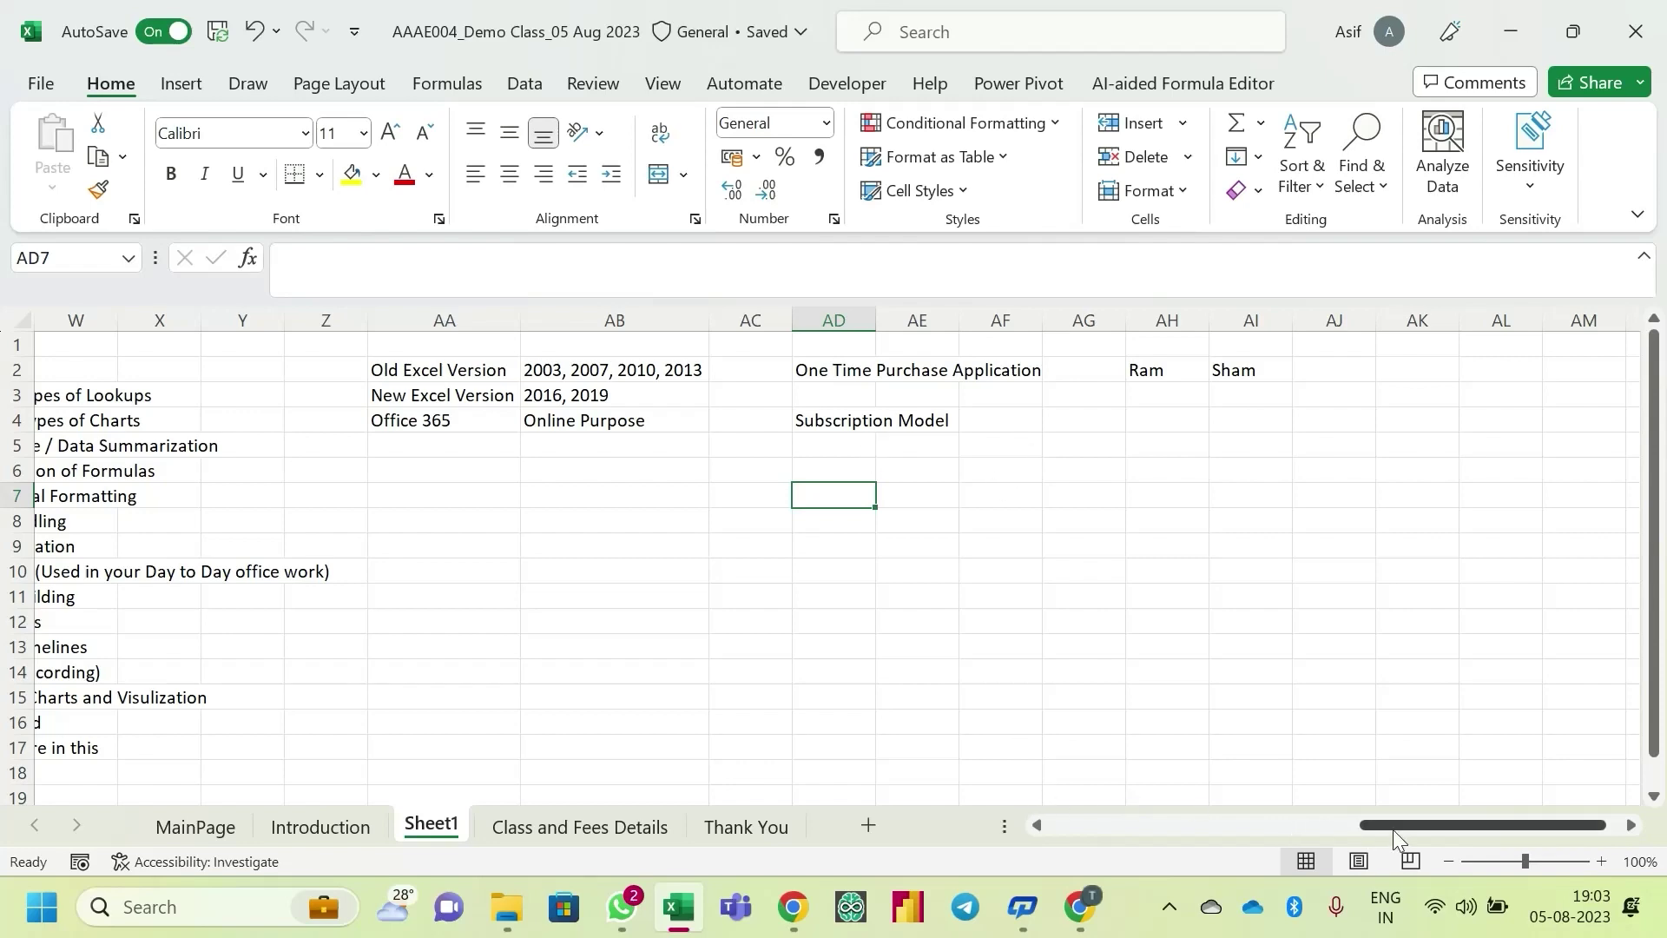
# - Examine the Example1 to Example10 list in M7:M16, its first three examples, and the class date in N6
pyautogui.moveTo(1393, 830); pyautogui.dragTo(1141, 847)
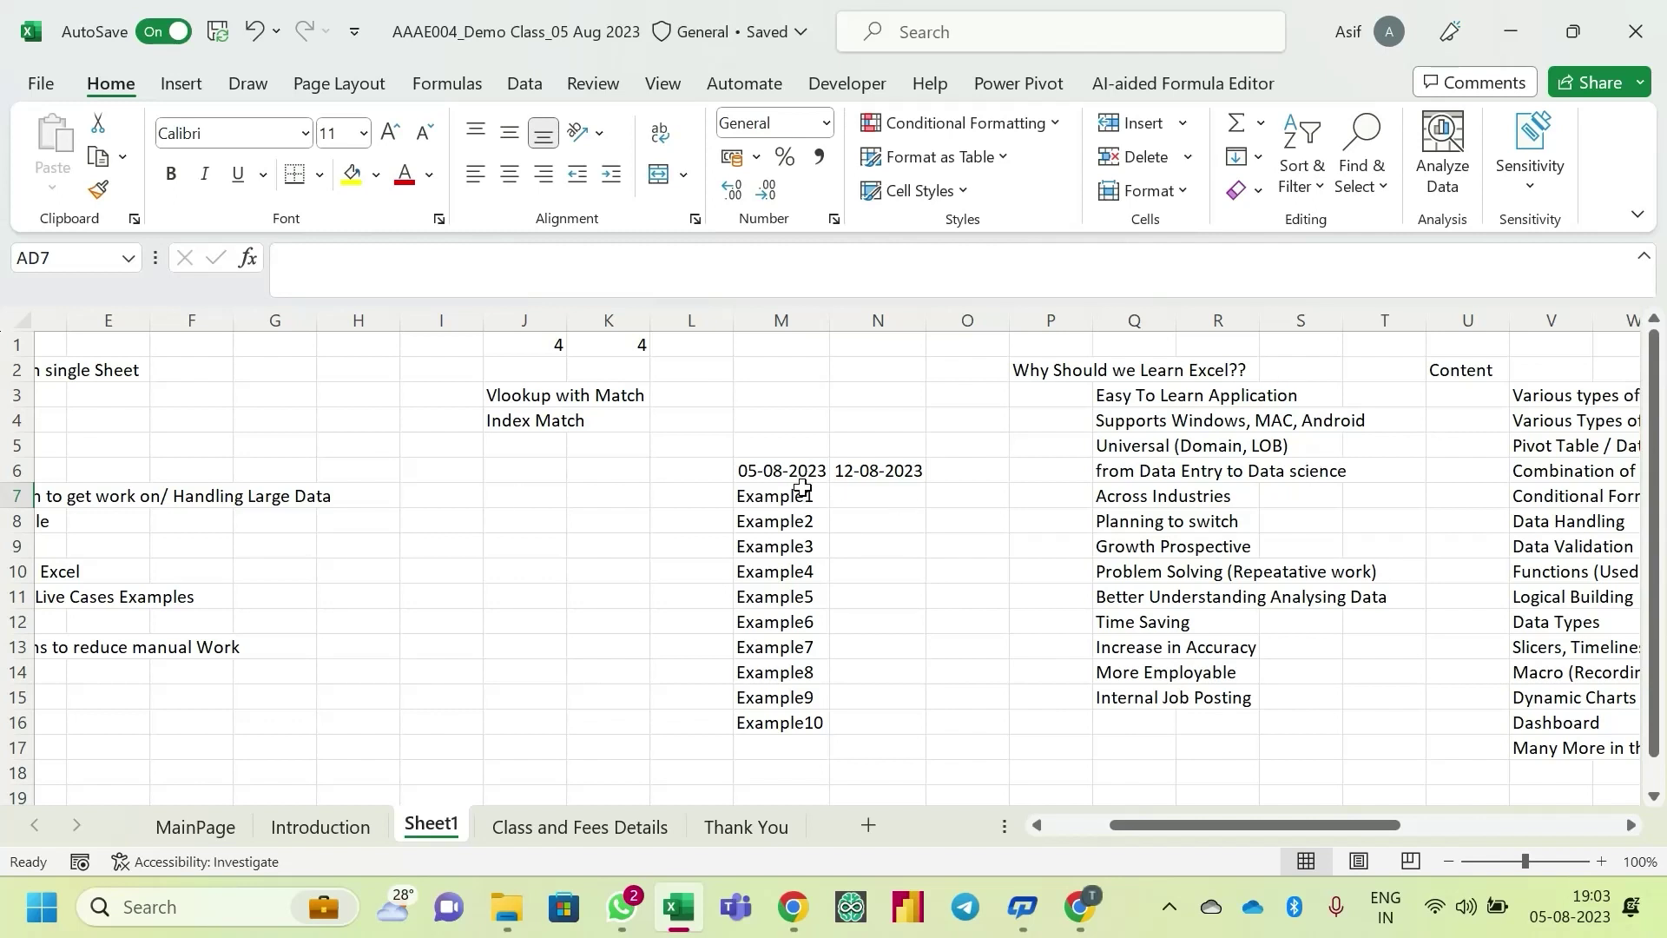
pyautogui.click(798, 499)
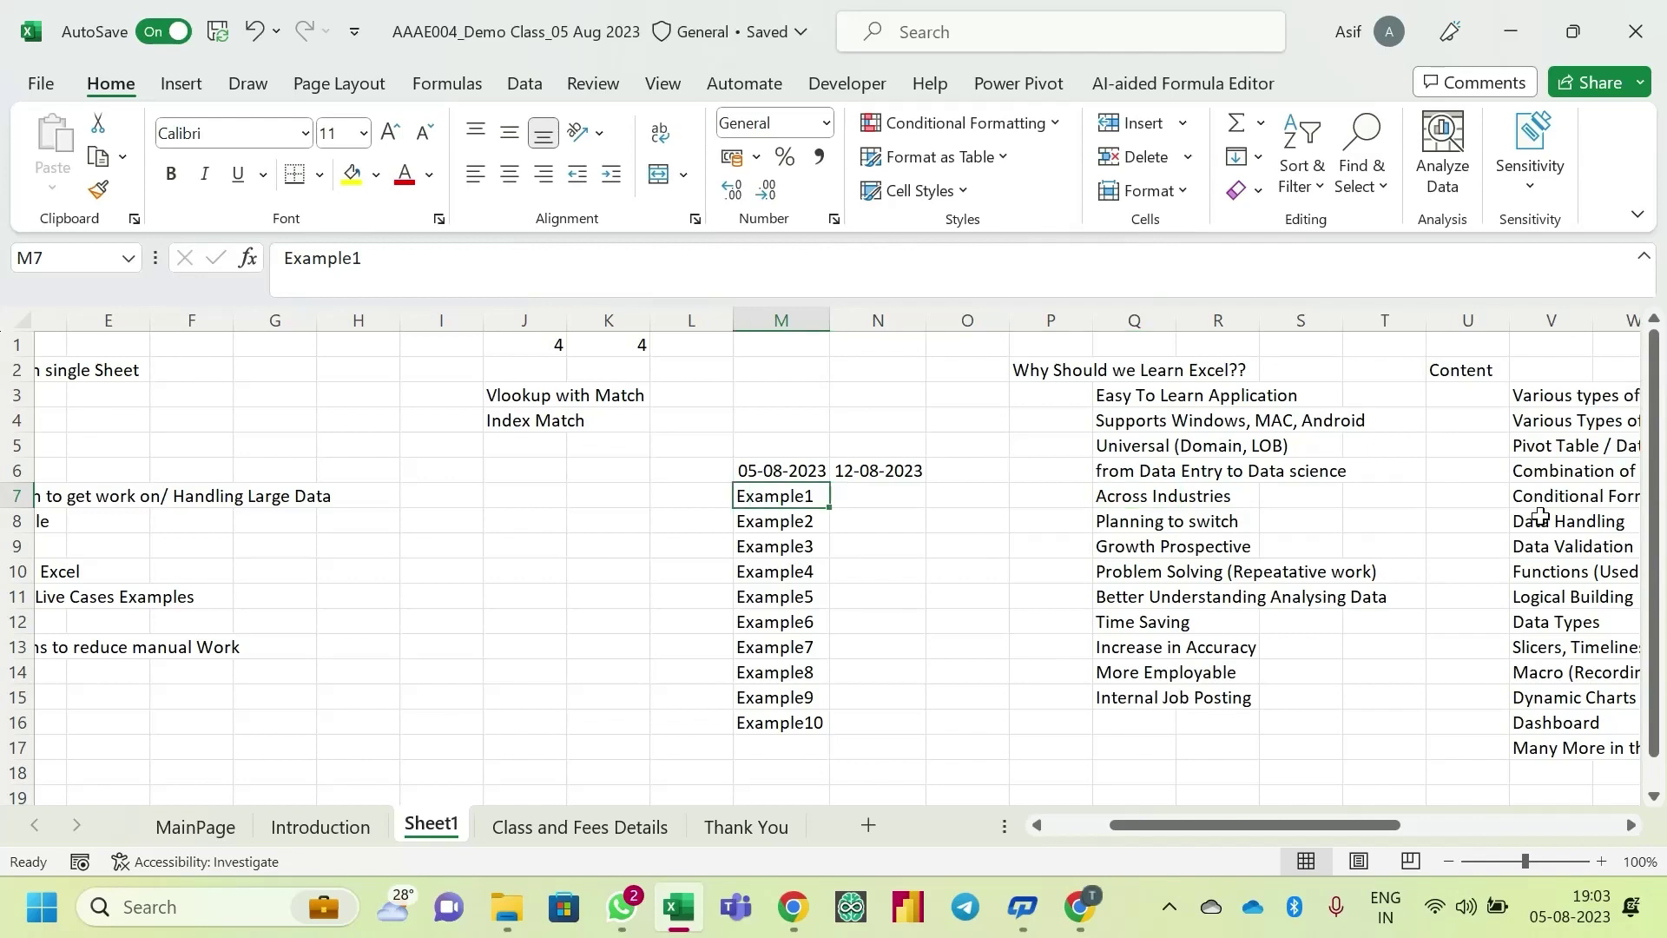
pyautogui.hotkey('alt', 'Tab')
pyautogui.hotkey('alt', 'Tab')
pyautogui.moveTo(804, 493); pyautogui.dragTo(797, 725)
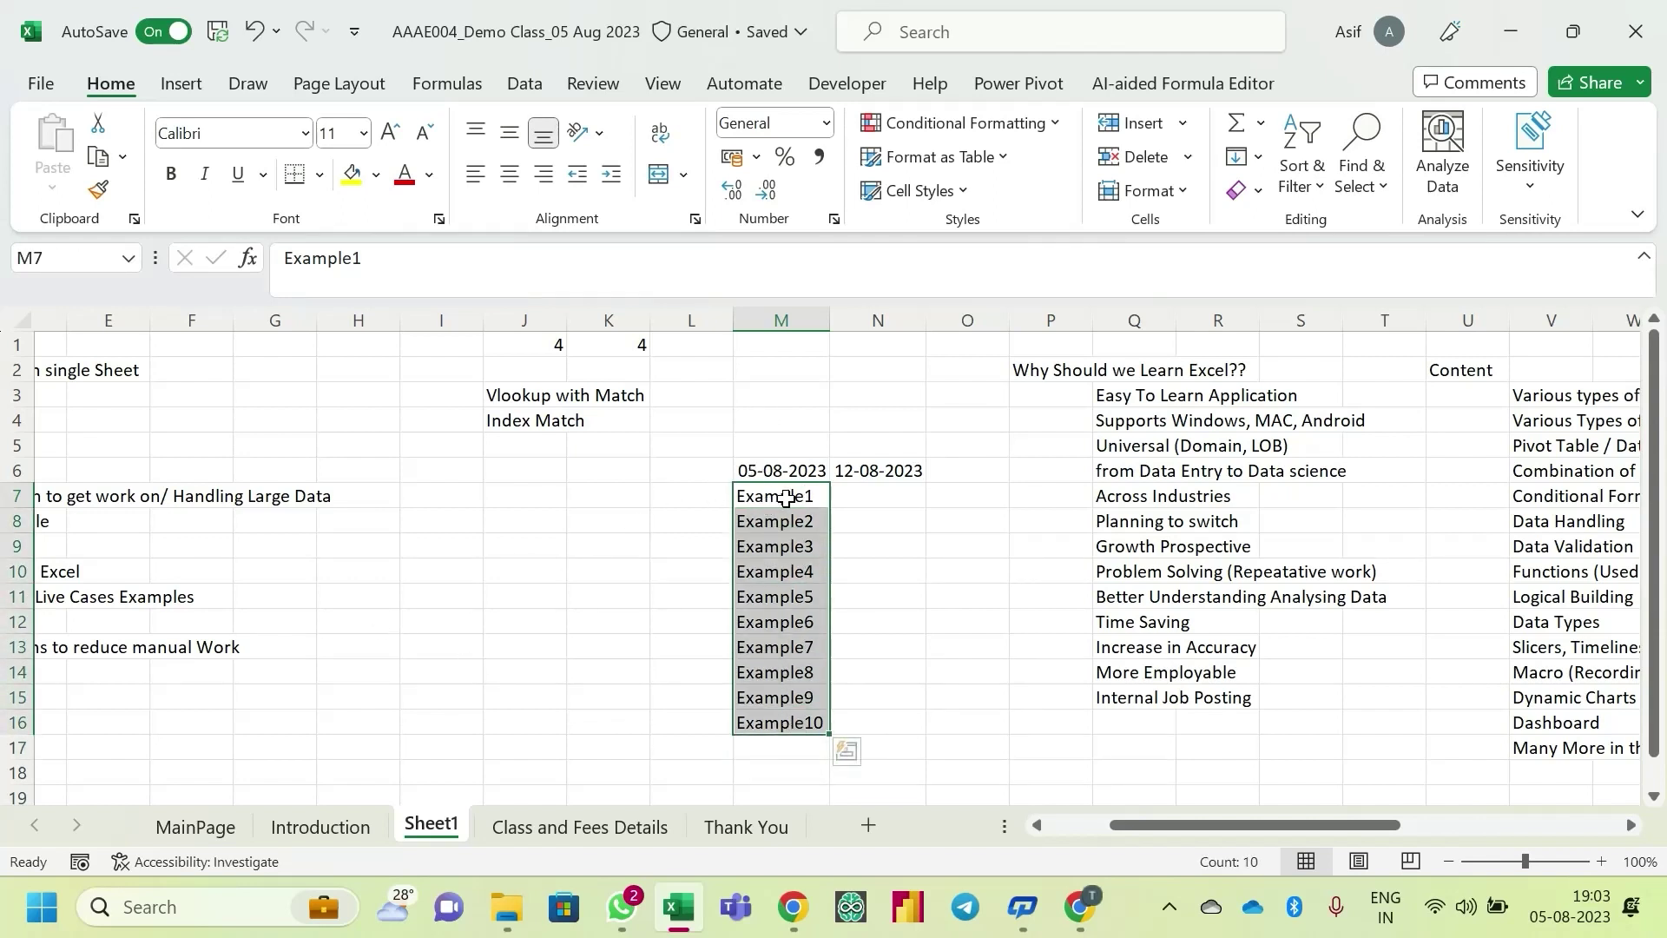
pyautogui.moveTo(785, 498); pyautogui.dragTo(793, 542)
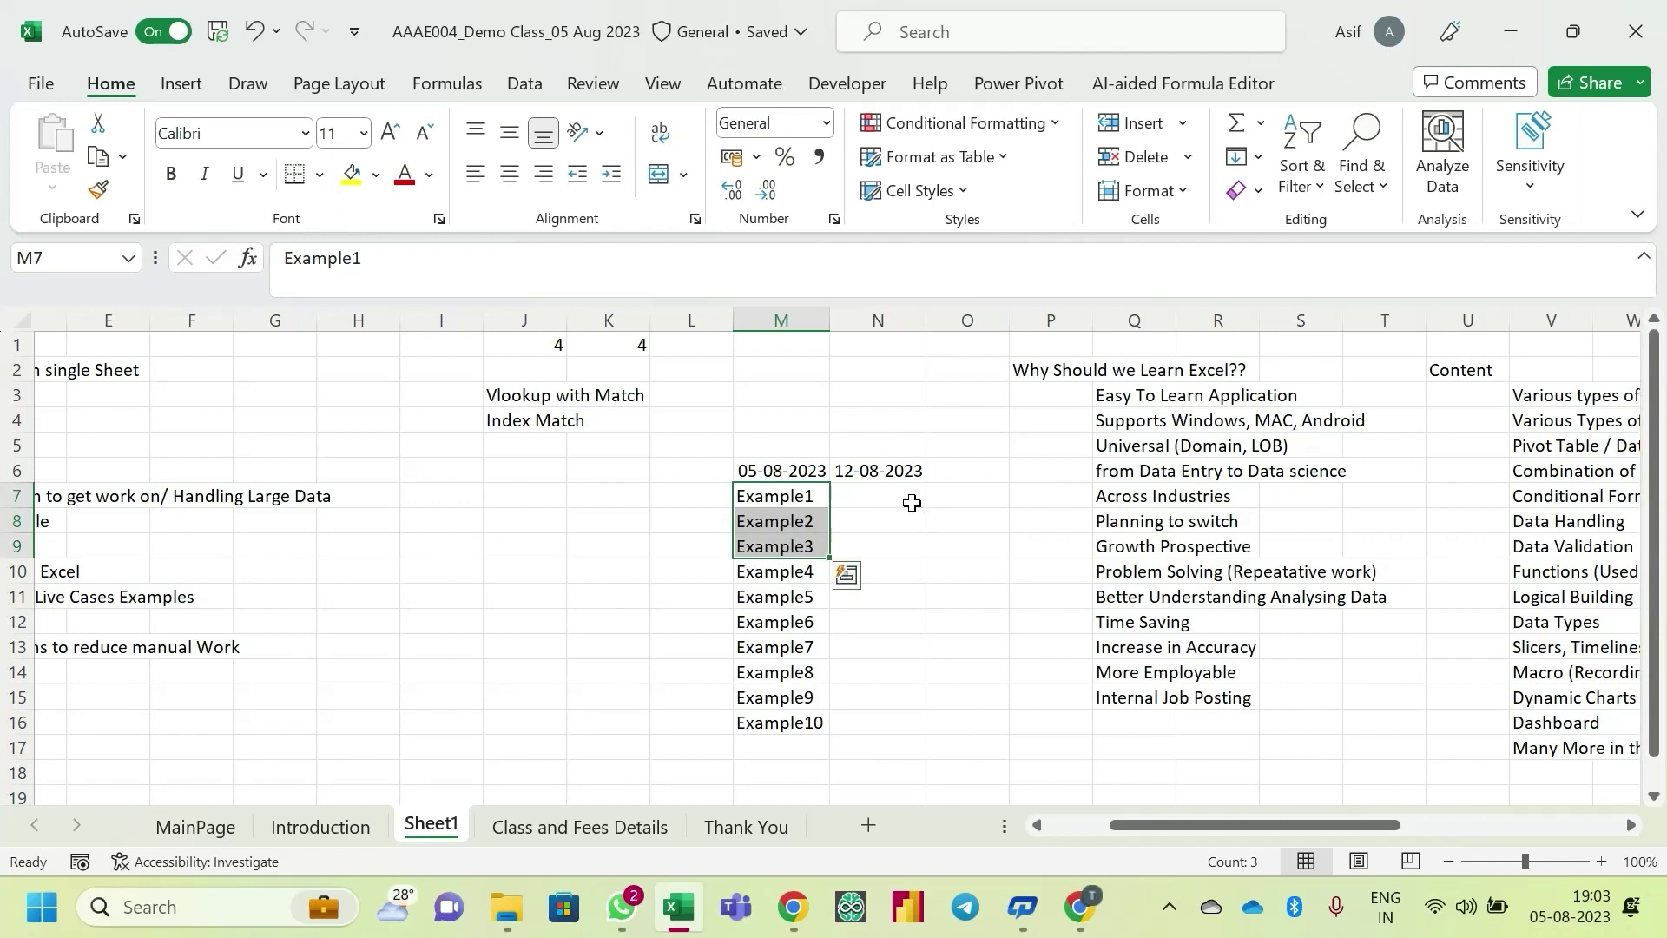
pyautogui.click(882, 471)
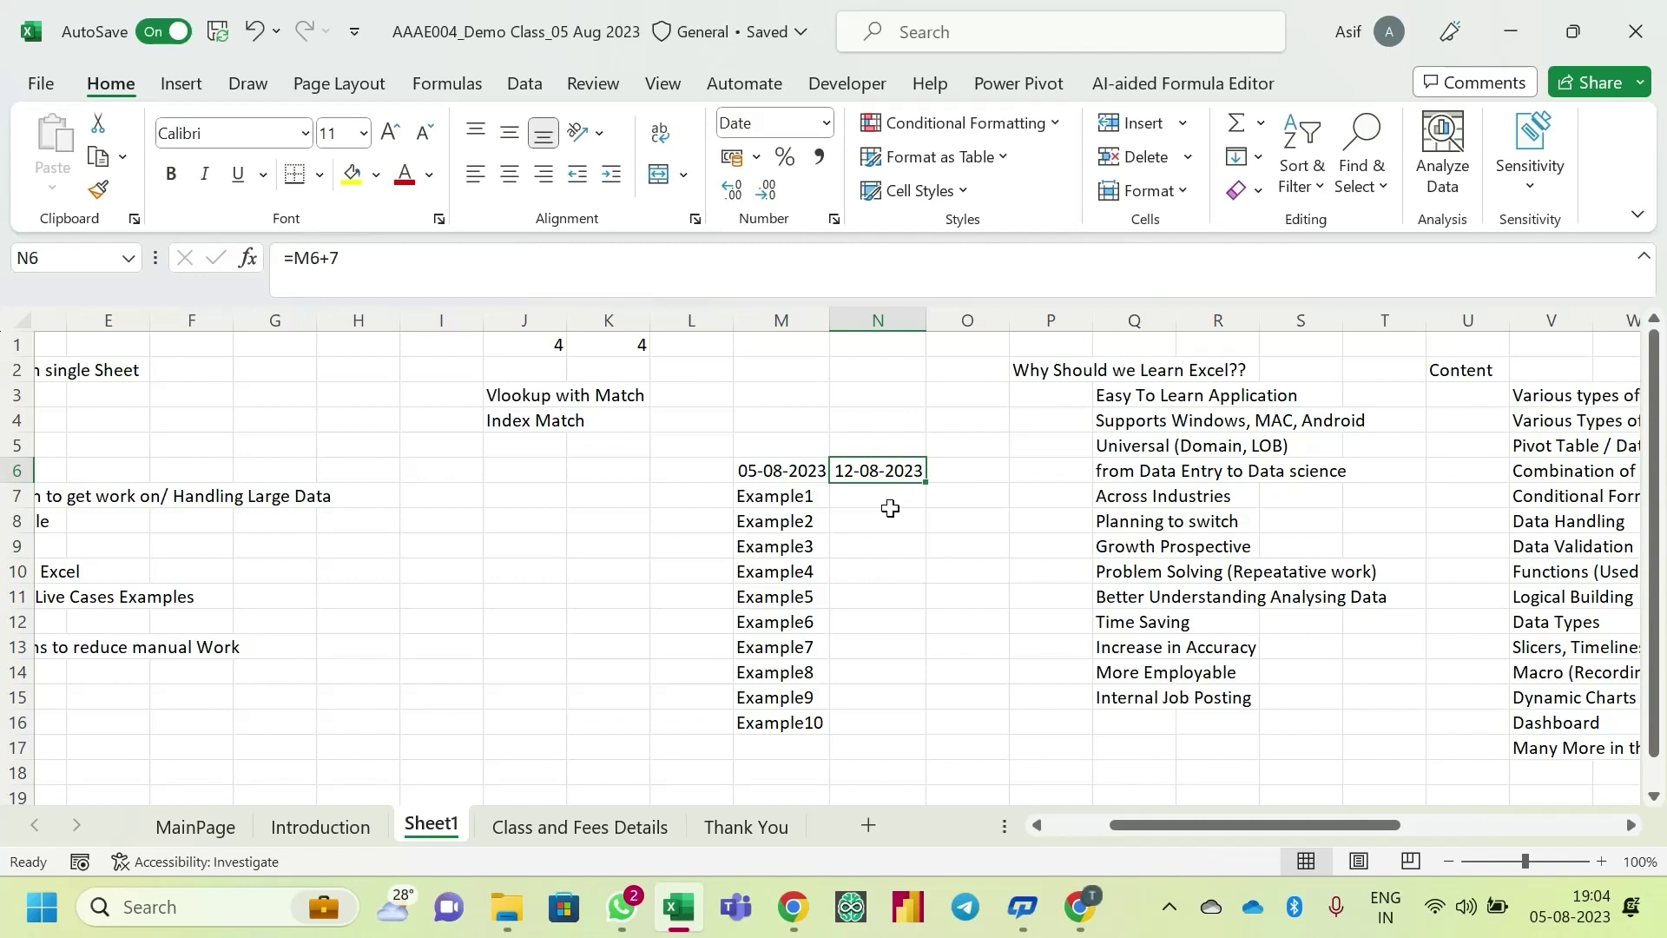
pyautogui.moveTo(793, 495); pyautogui.dragTo(790, 547)
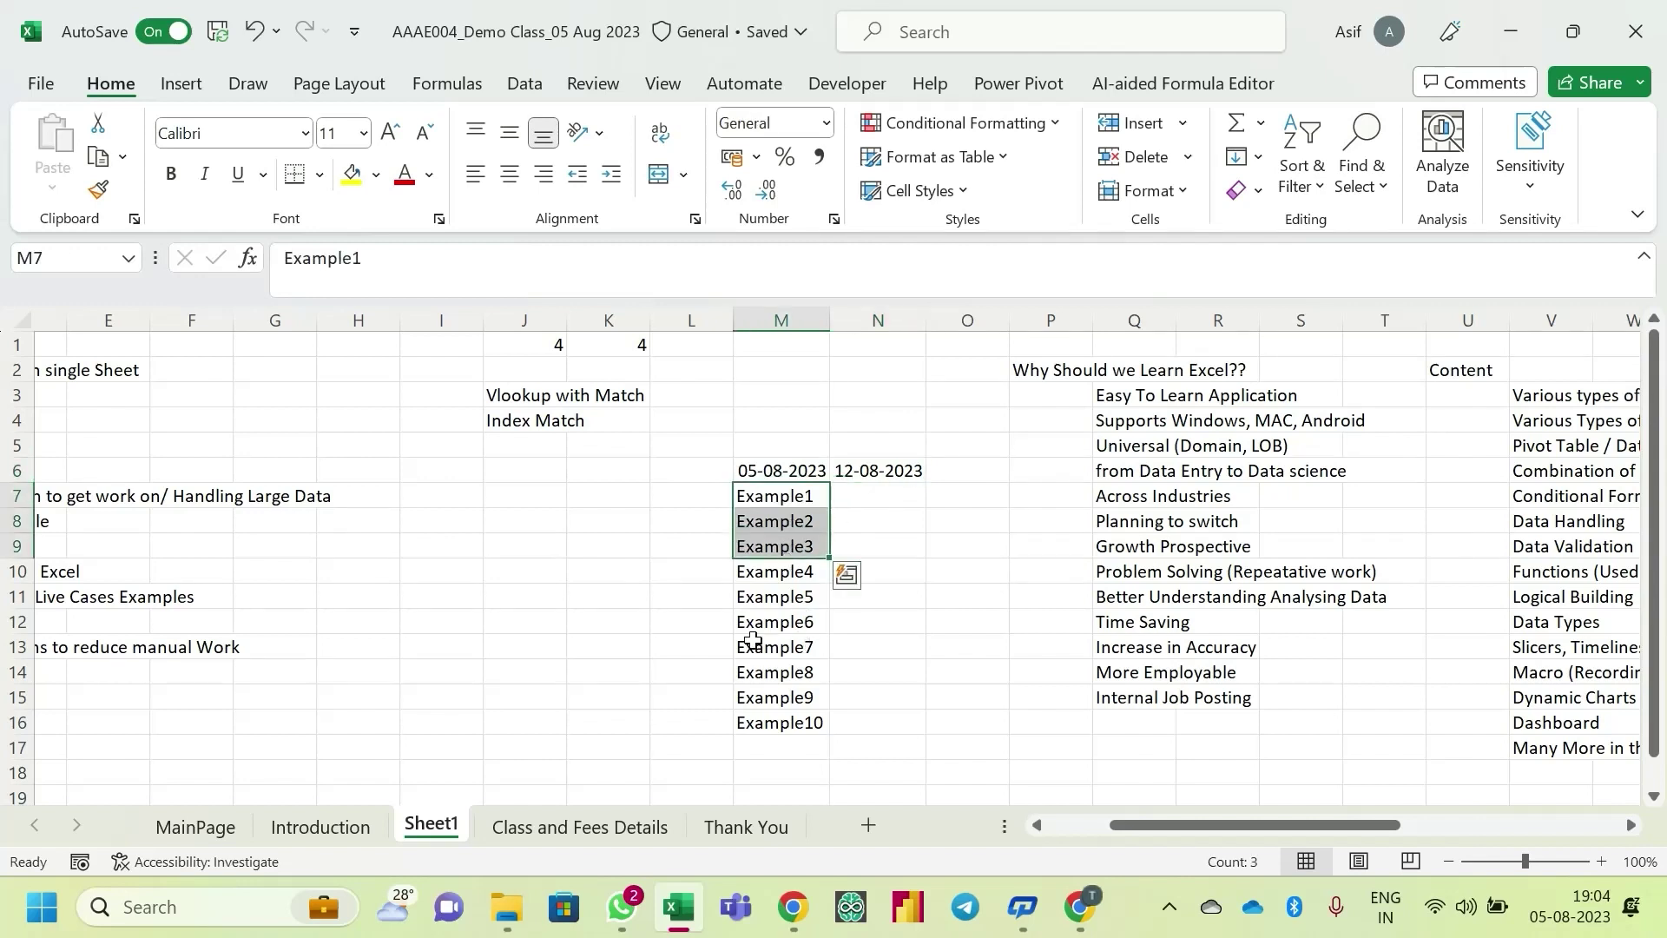
pyautogui.click(794, 496)
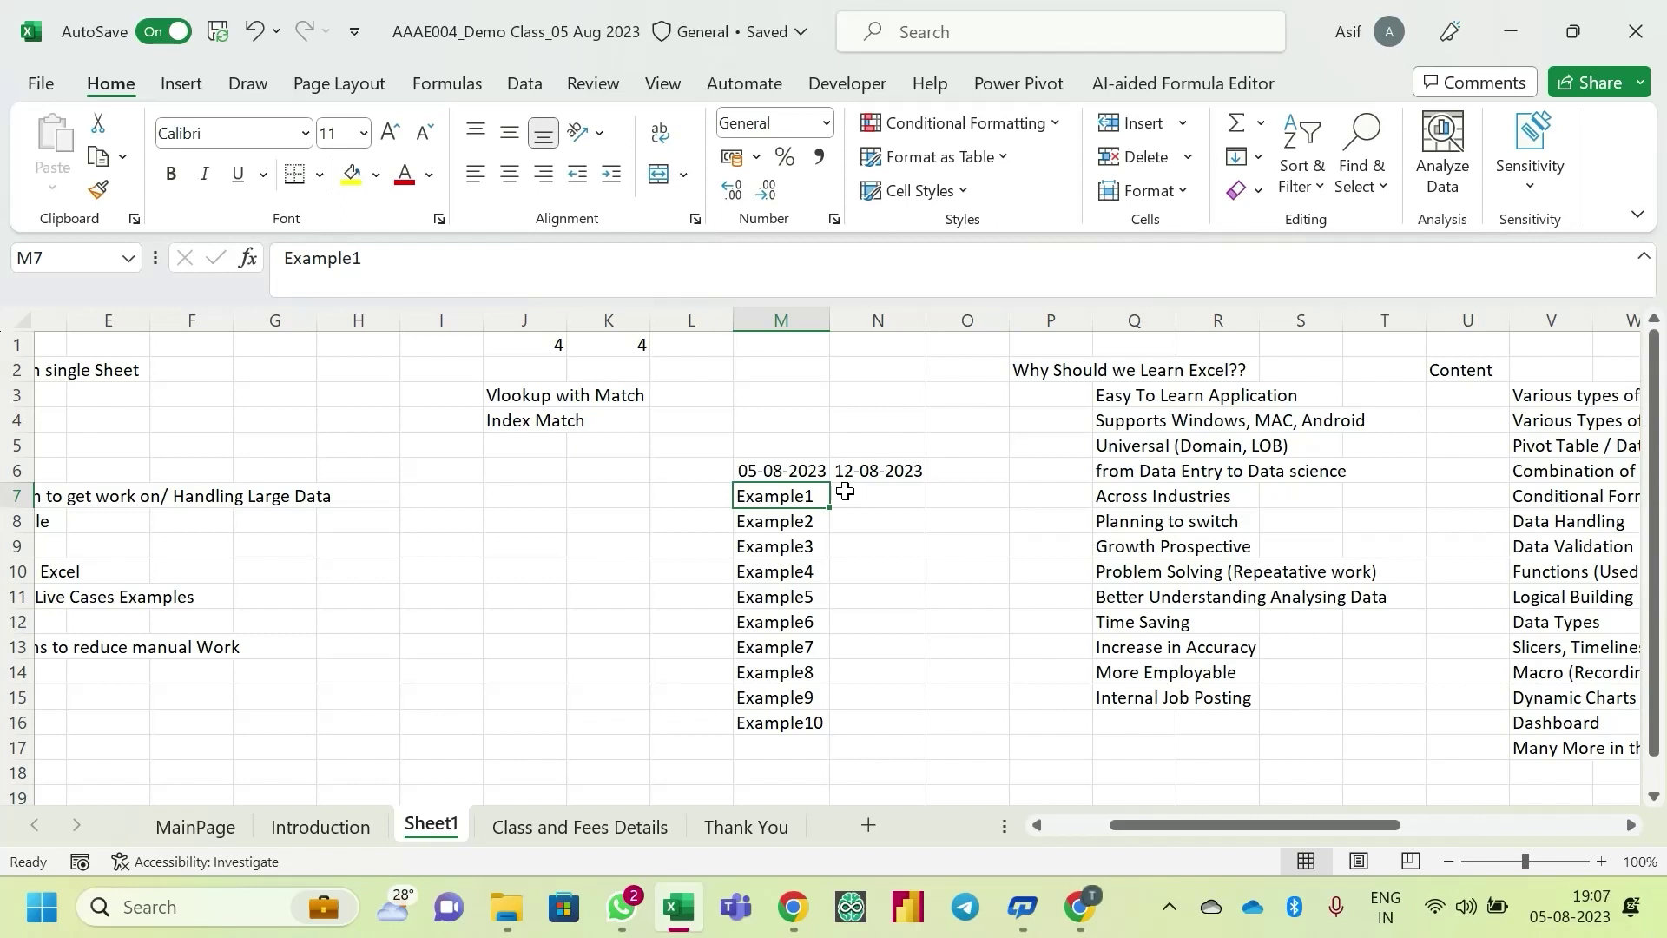
pyautogui.hotkey('alt', 'Tab')
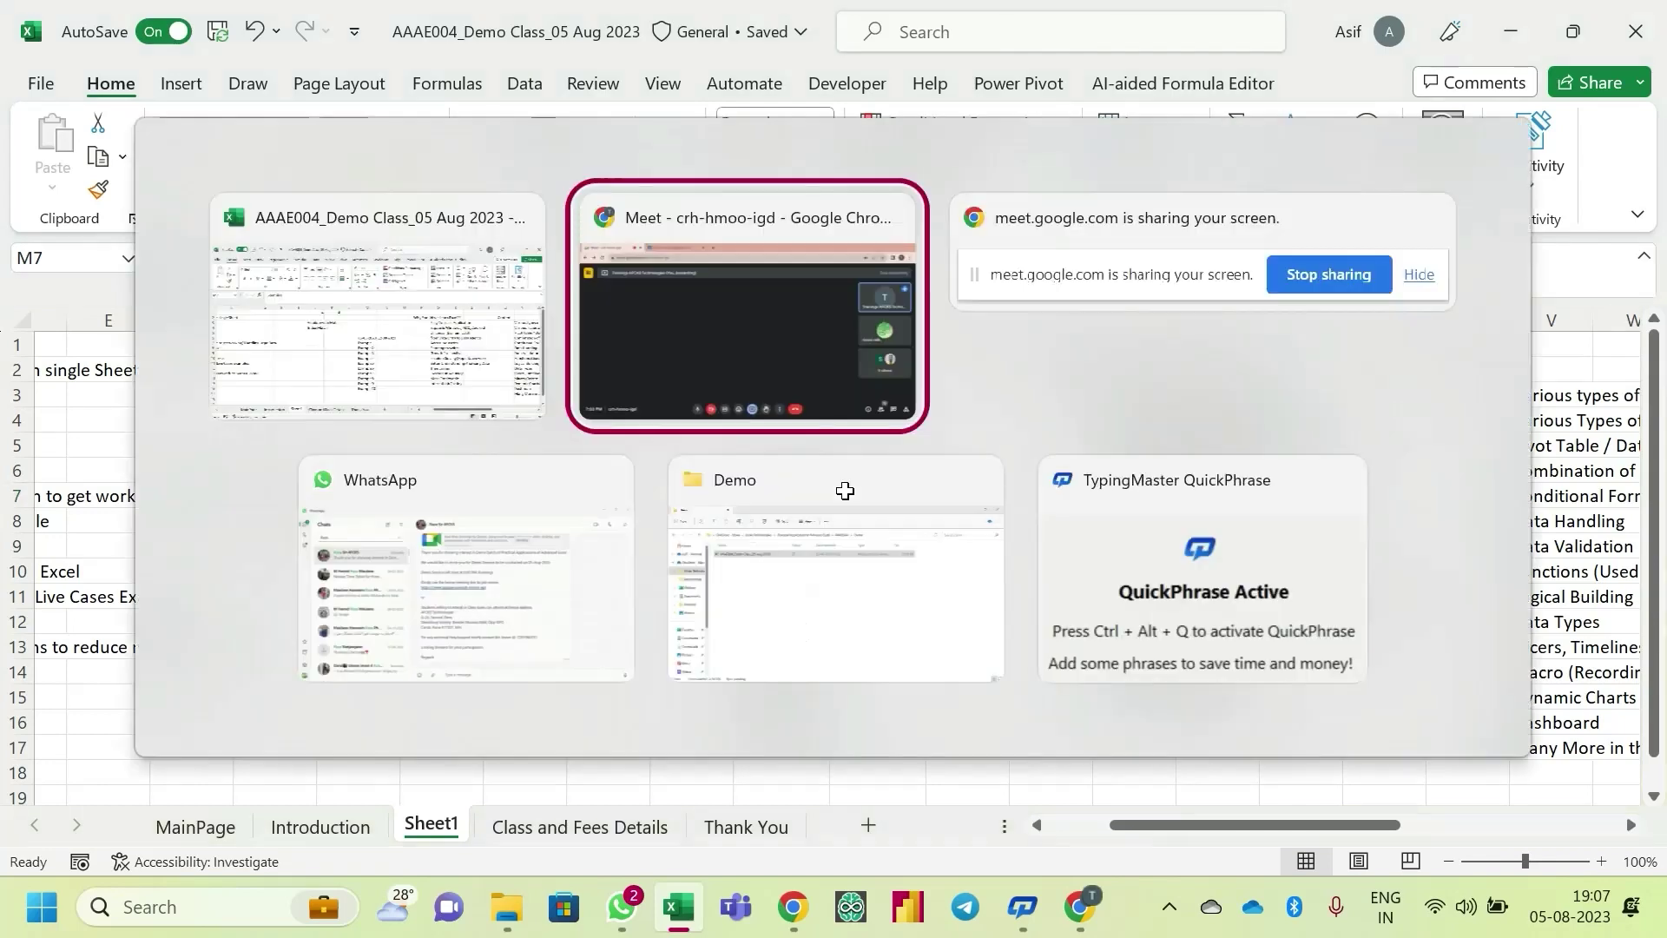
pyautogui.hotkey('alt', 'shift', 'Tab')
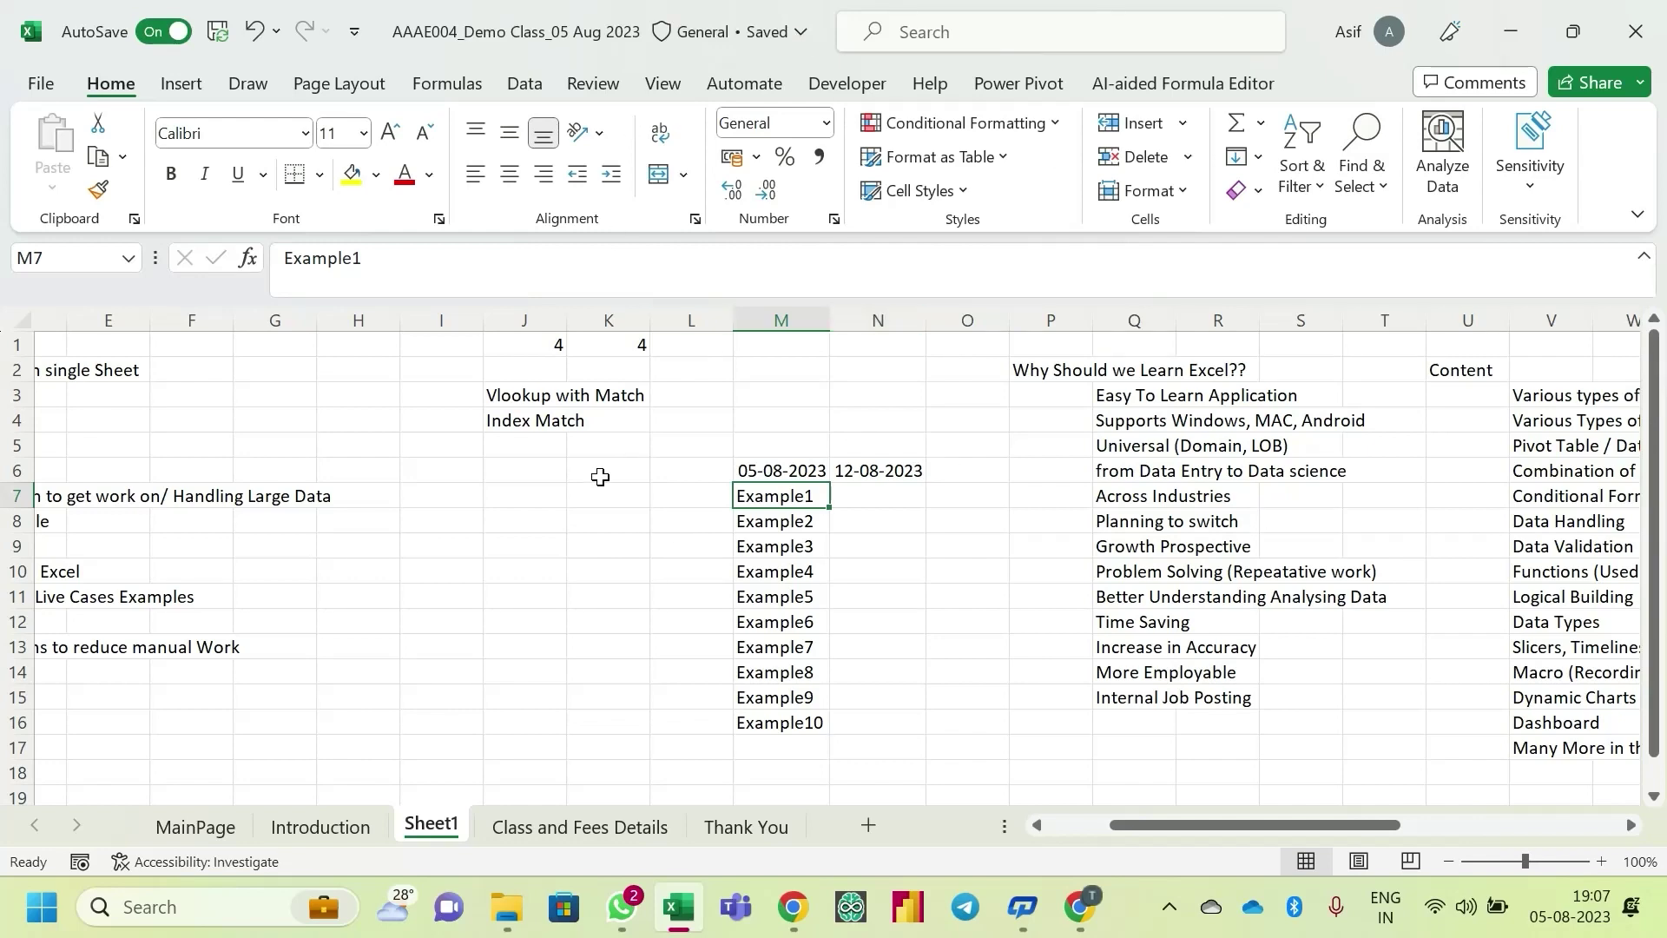
# - Examine the batch code, start date, timing and duration in B3:B7 of the Class and Fees Details sheet, continuing to Few Key Points
pyautogui.click(559, 825)
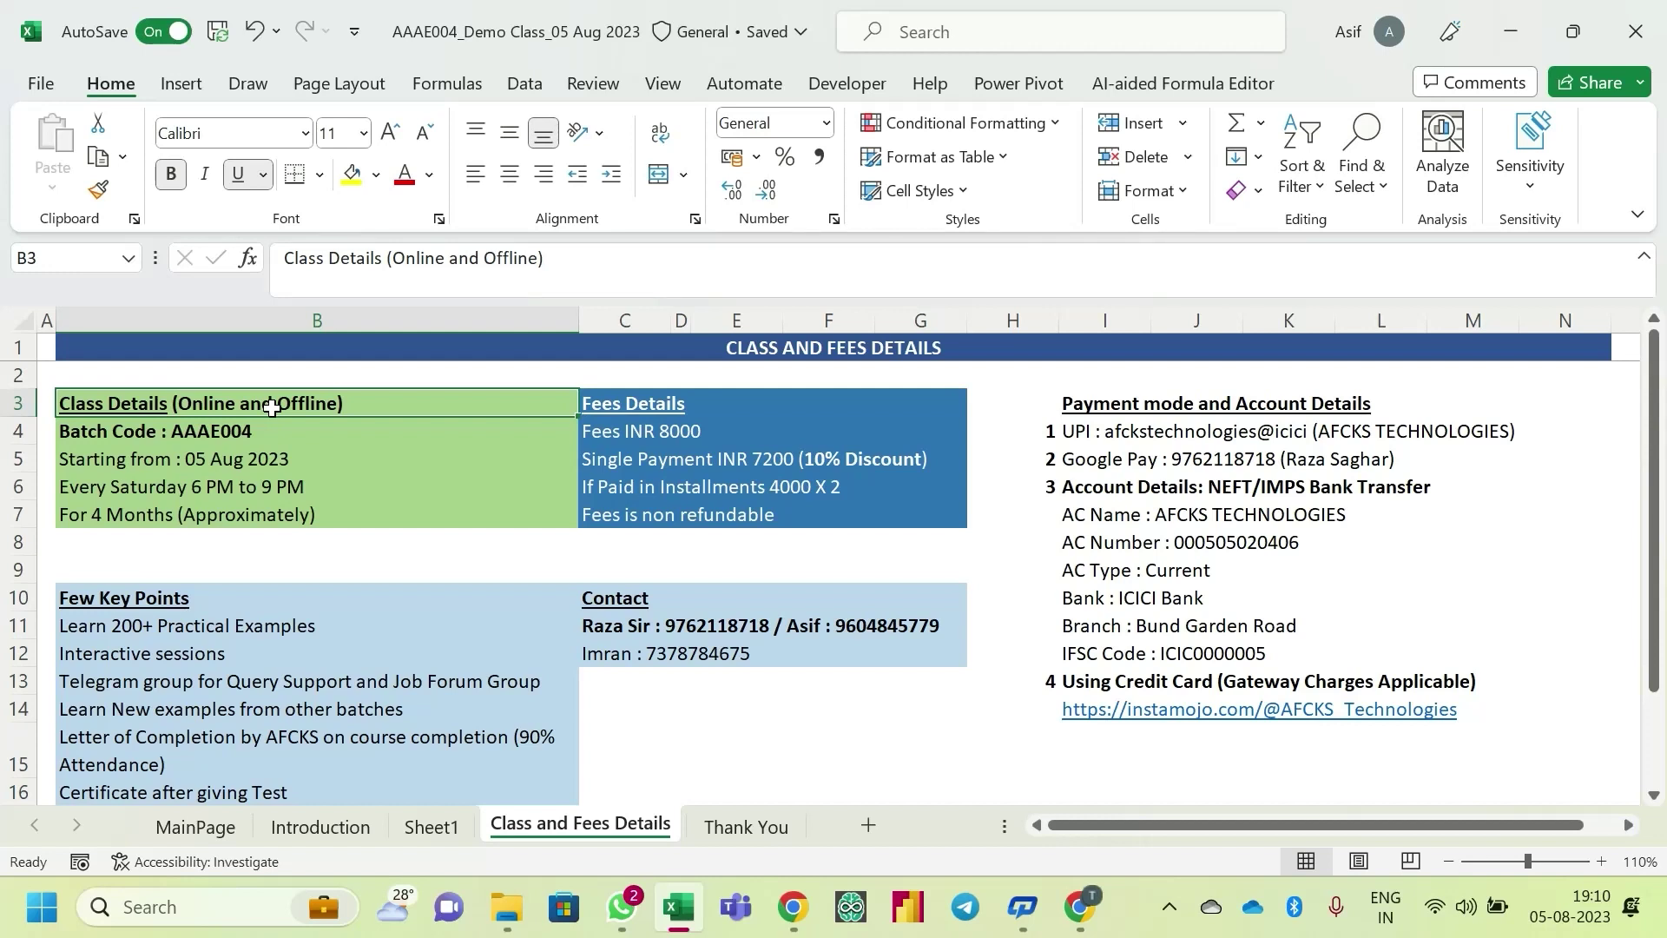
pyautogui.click(119, 430)
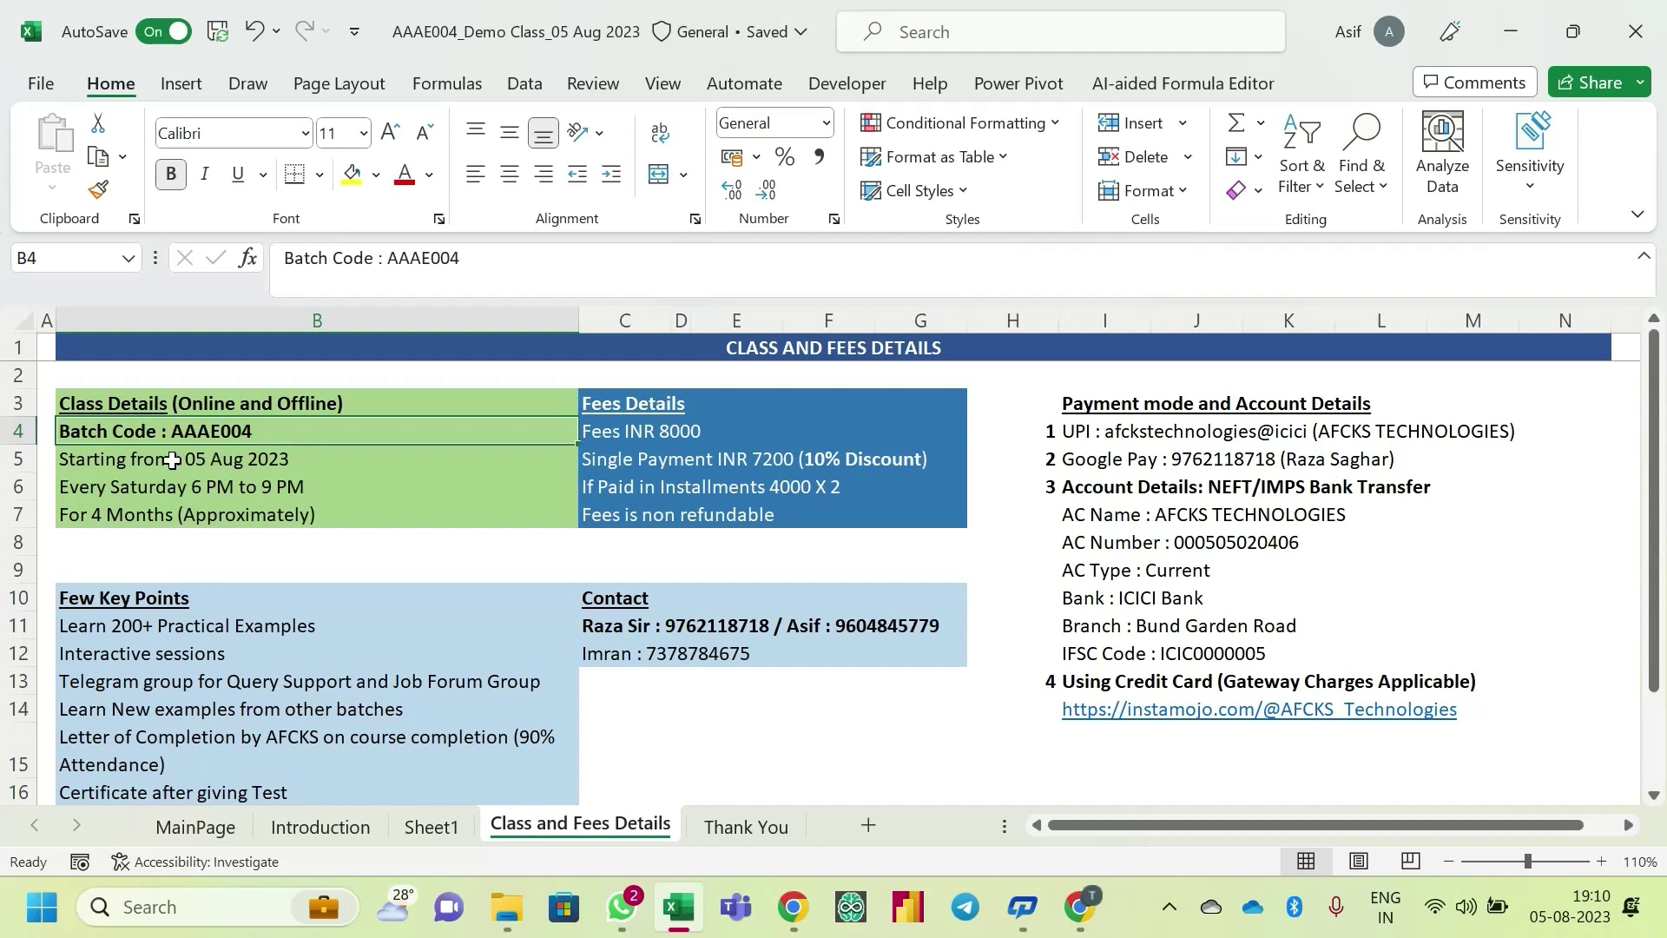
pyautogui.click(276, 459)
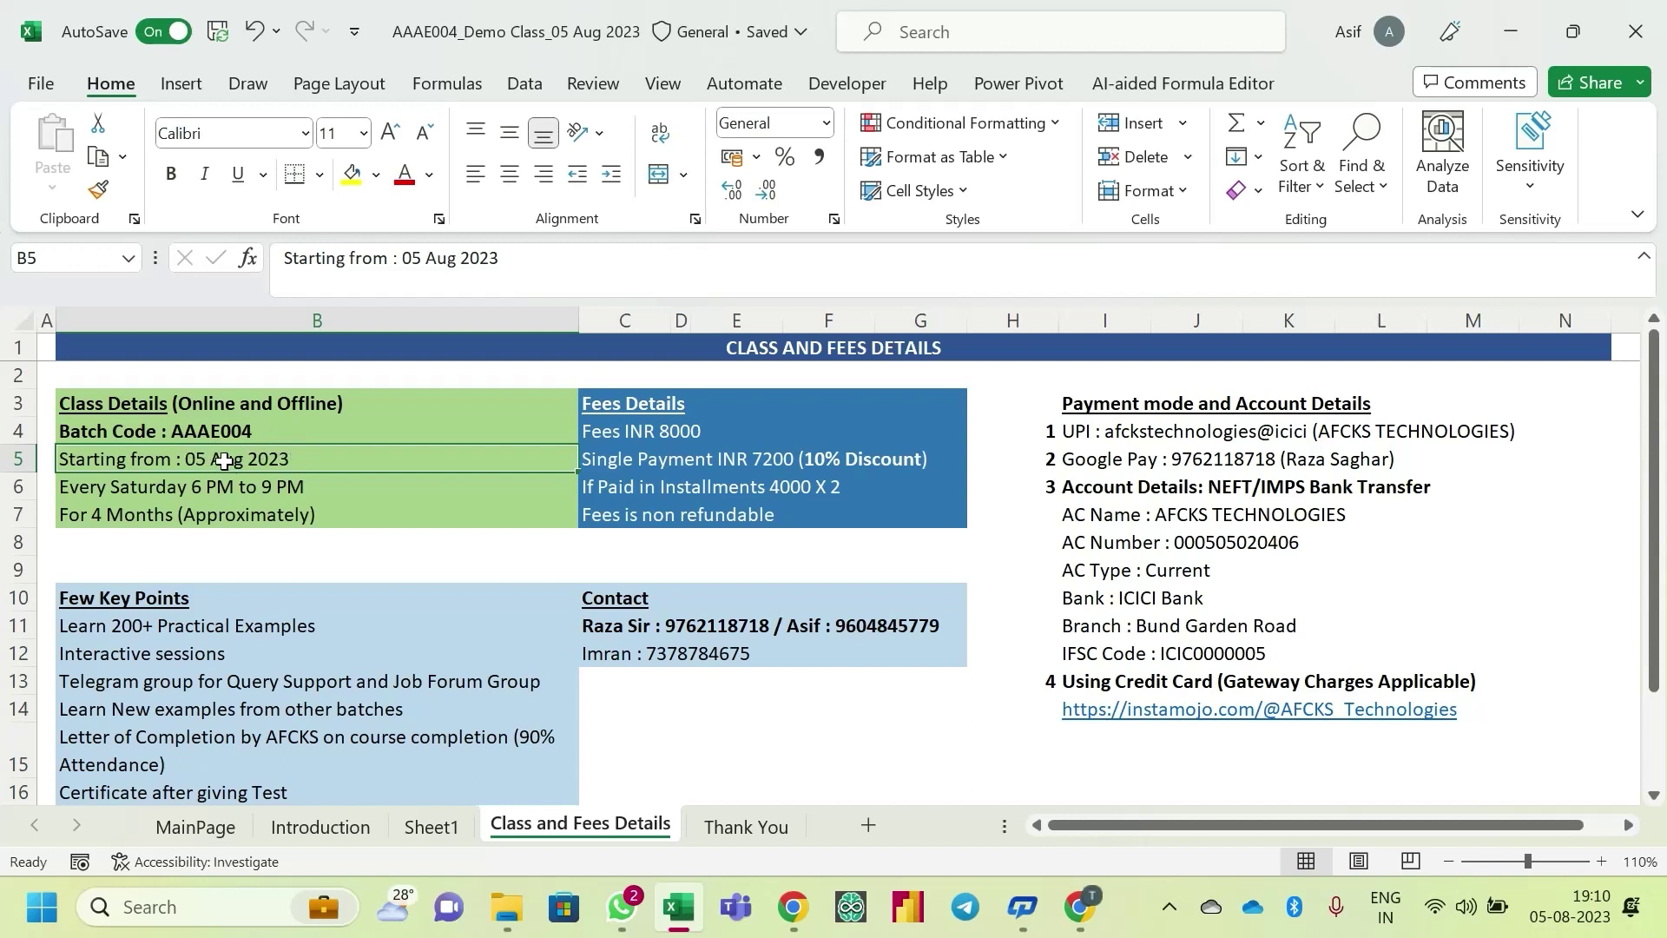
pyautogui.click(158, 490)
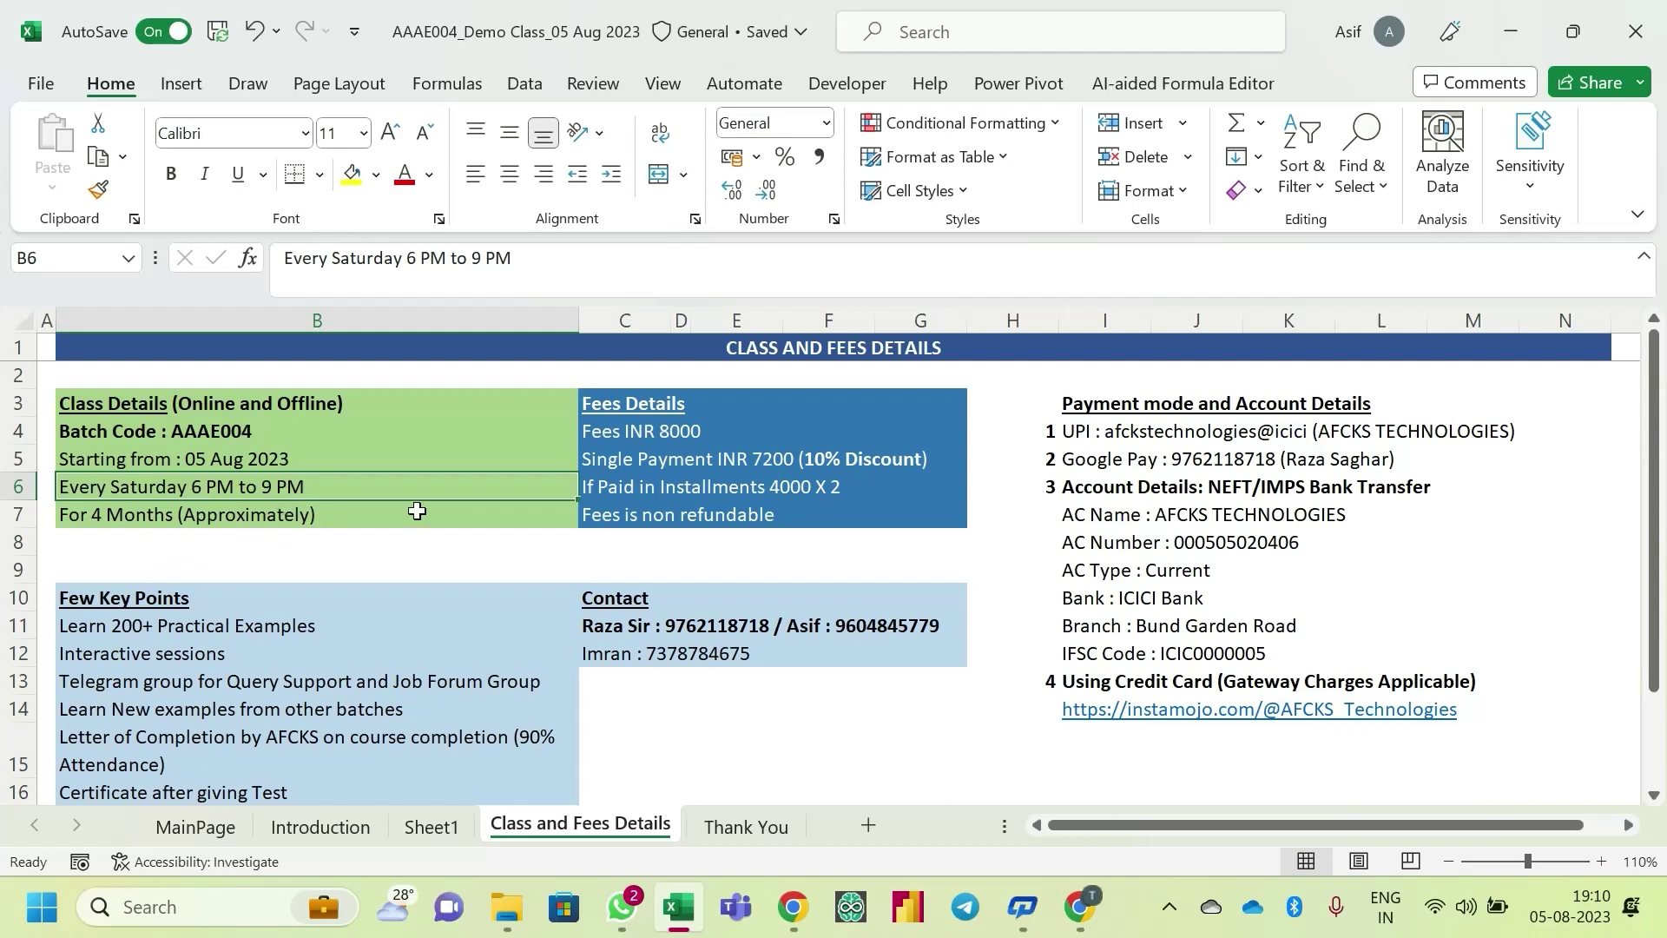
pyautogui.click(120, 512)
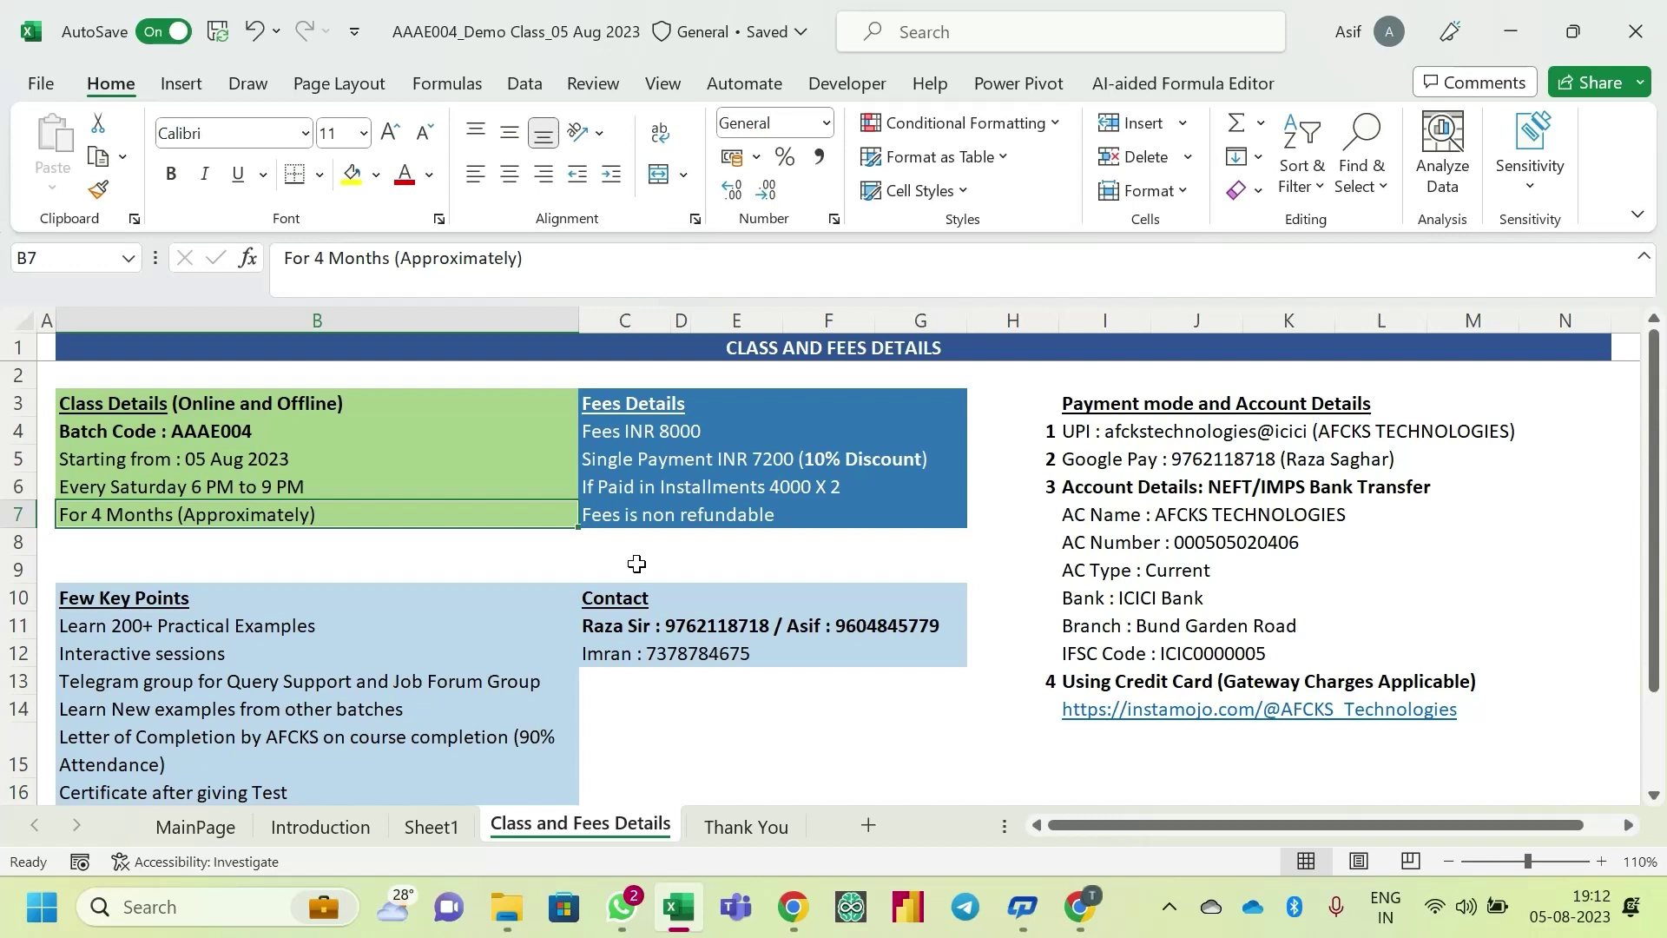
pyautogui.moveTo(139, 404); pyautogui.dragTo(168, 524)
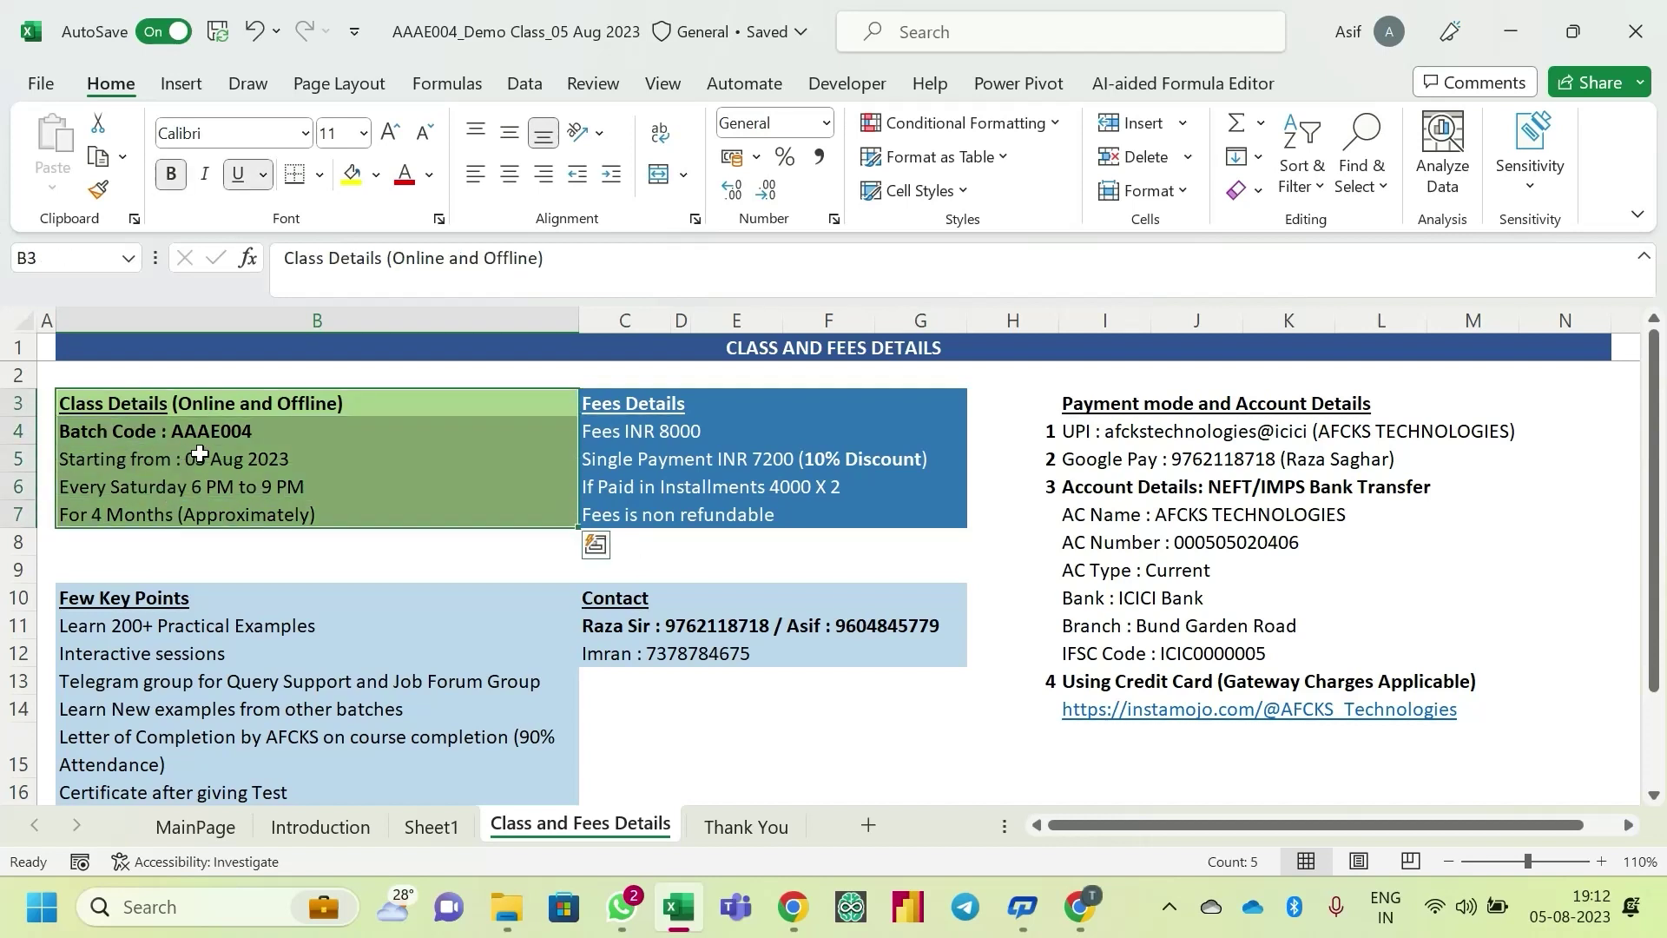
pyautogui.moveTo(144, 401); pyautogui.dragTo(142, 520)
pyautogui.scroll(-2, 312, 406)
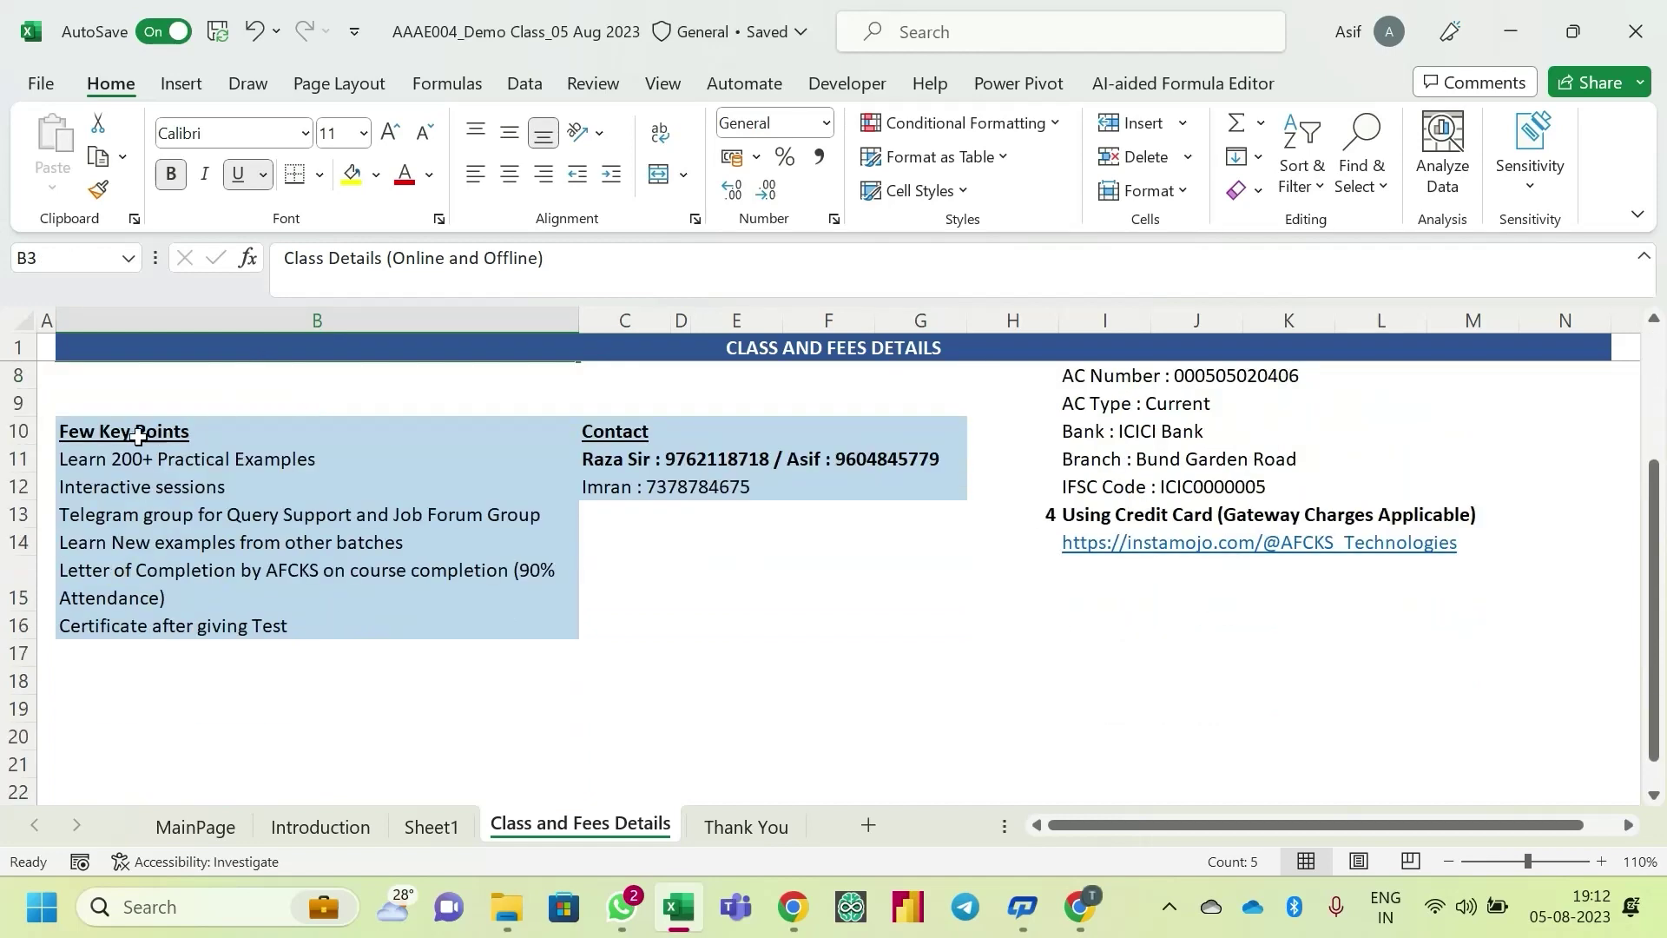
# - Examine the Few Key Points heading and its first entry, plus the Contact block in C10:G12
pyautogui.click(147, 436)
pyautogui.click(96, 459)
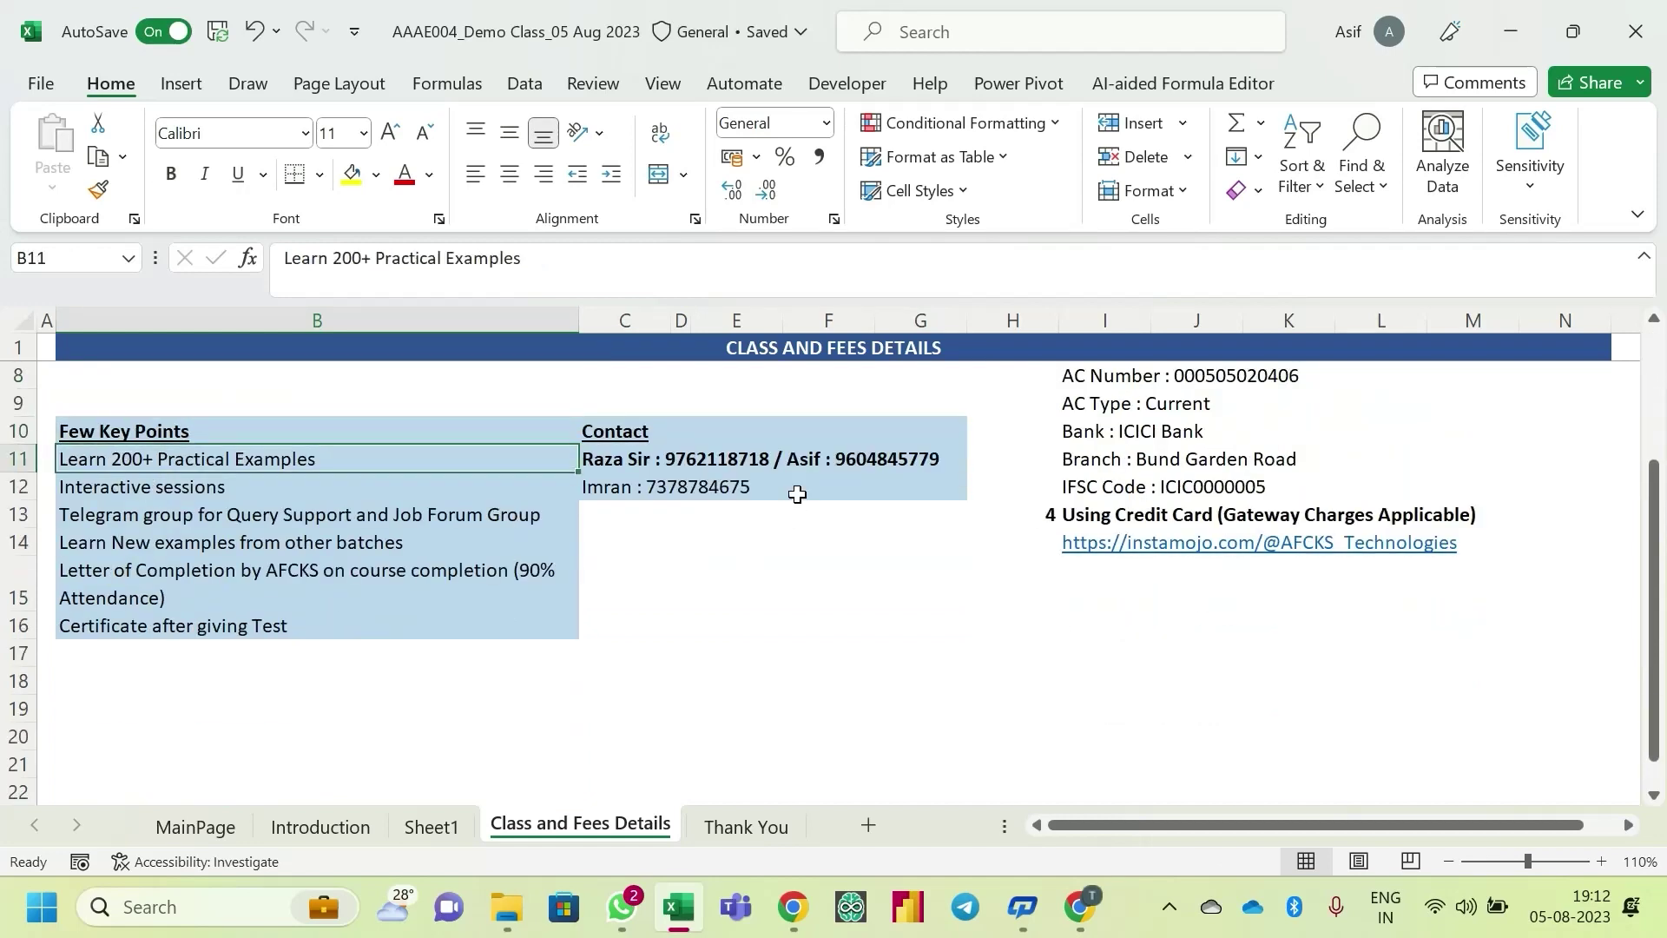
pyautogui.hotkey('alt', 'Tab')
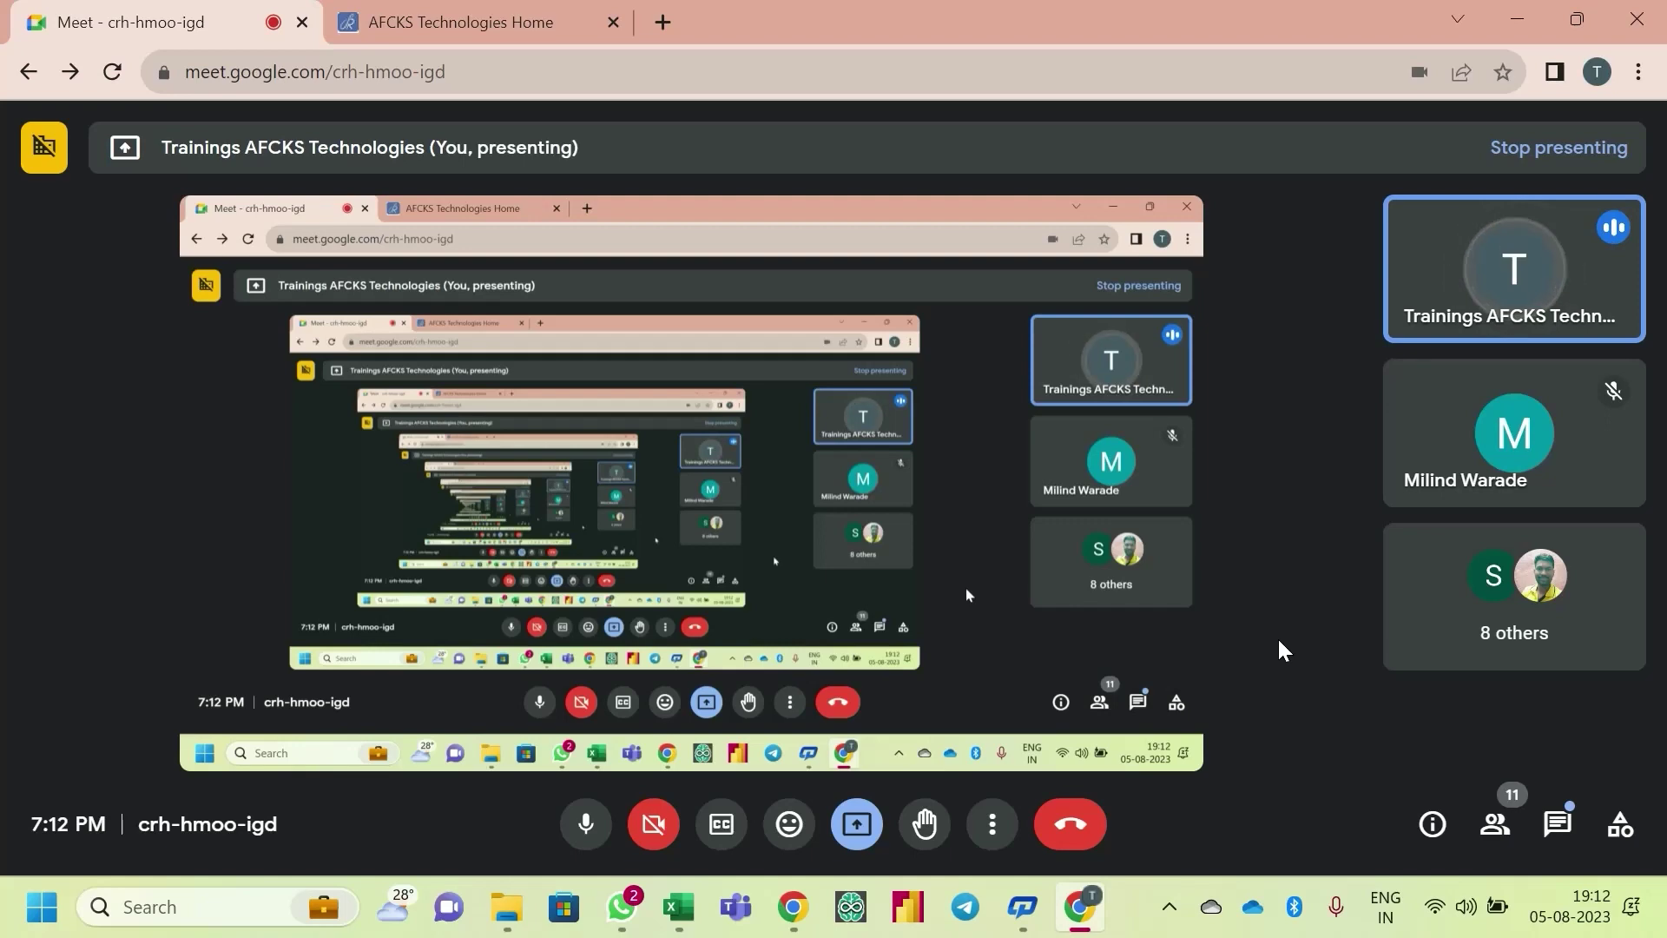
pyautogui.hotkey('alt', 'Tab')
pyautogui.click(618, 485)
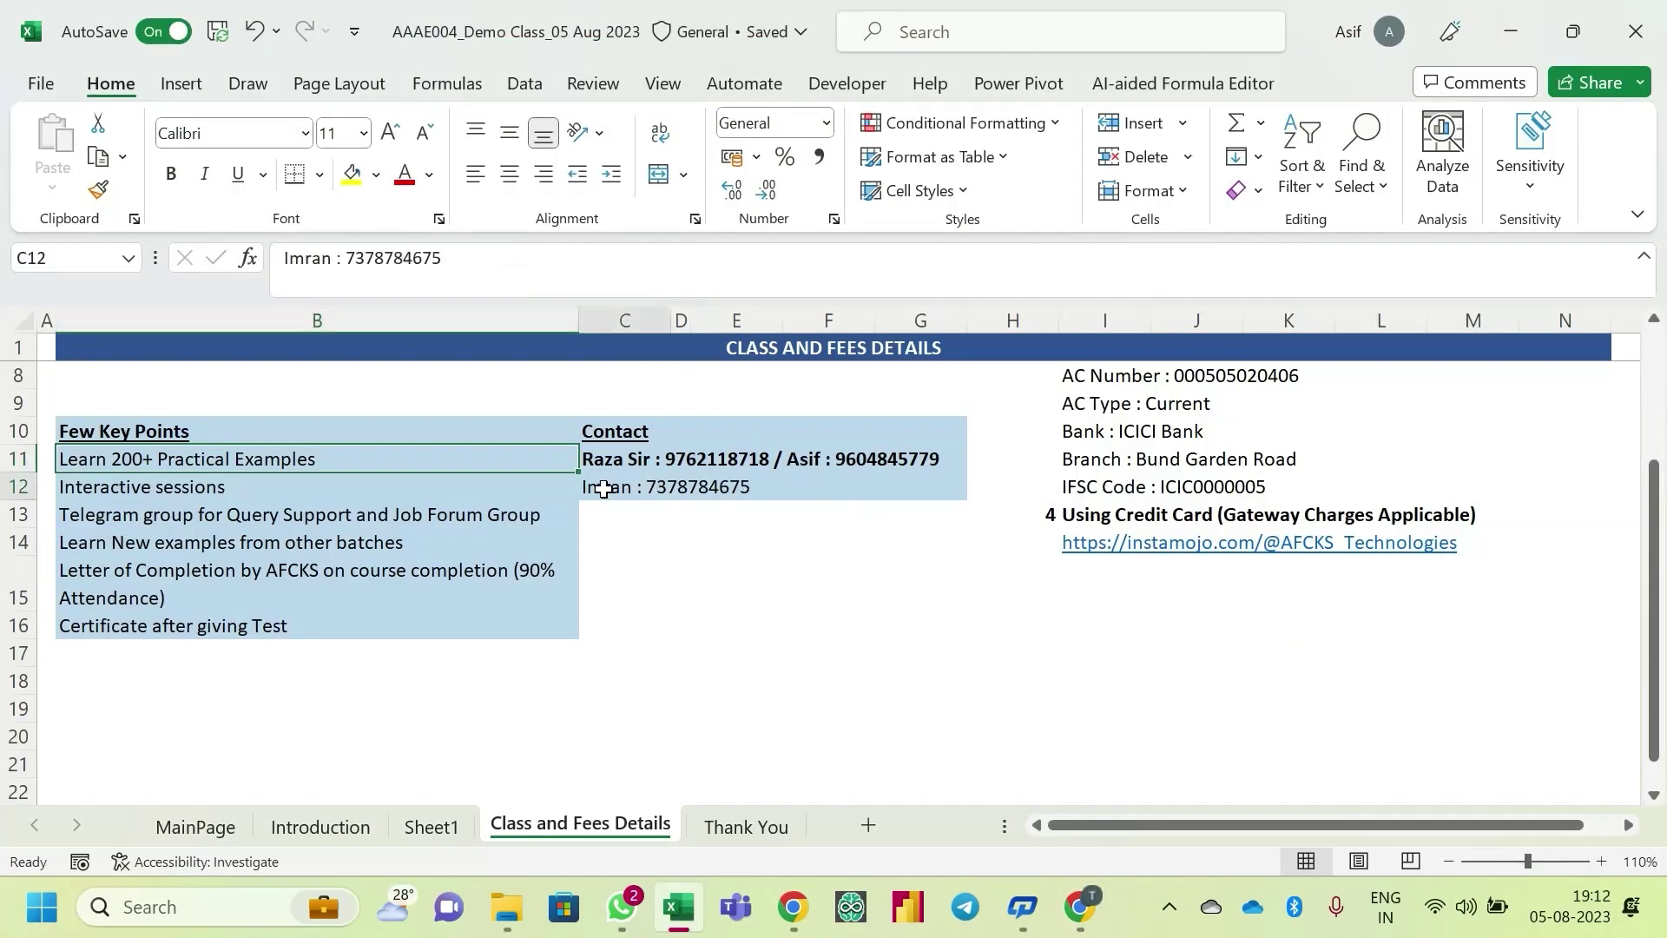
pyautogui.moveTo(611, 443); pyautogui.dragTo(959, 490)
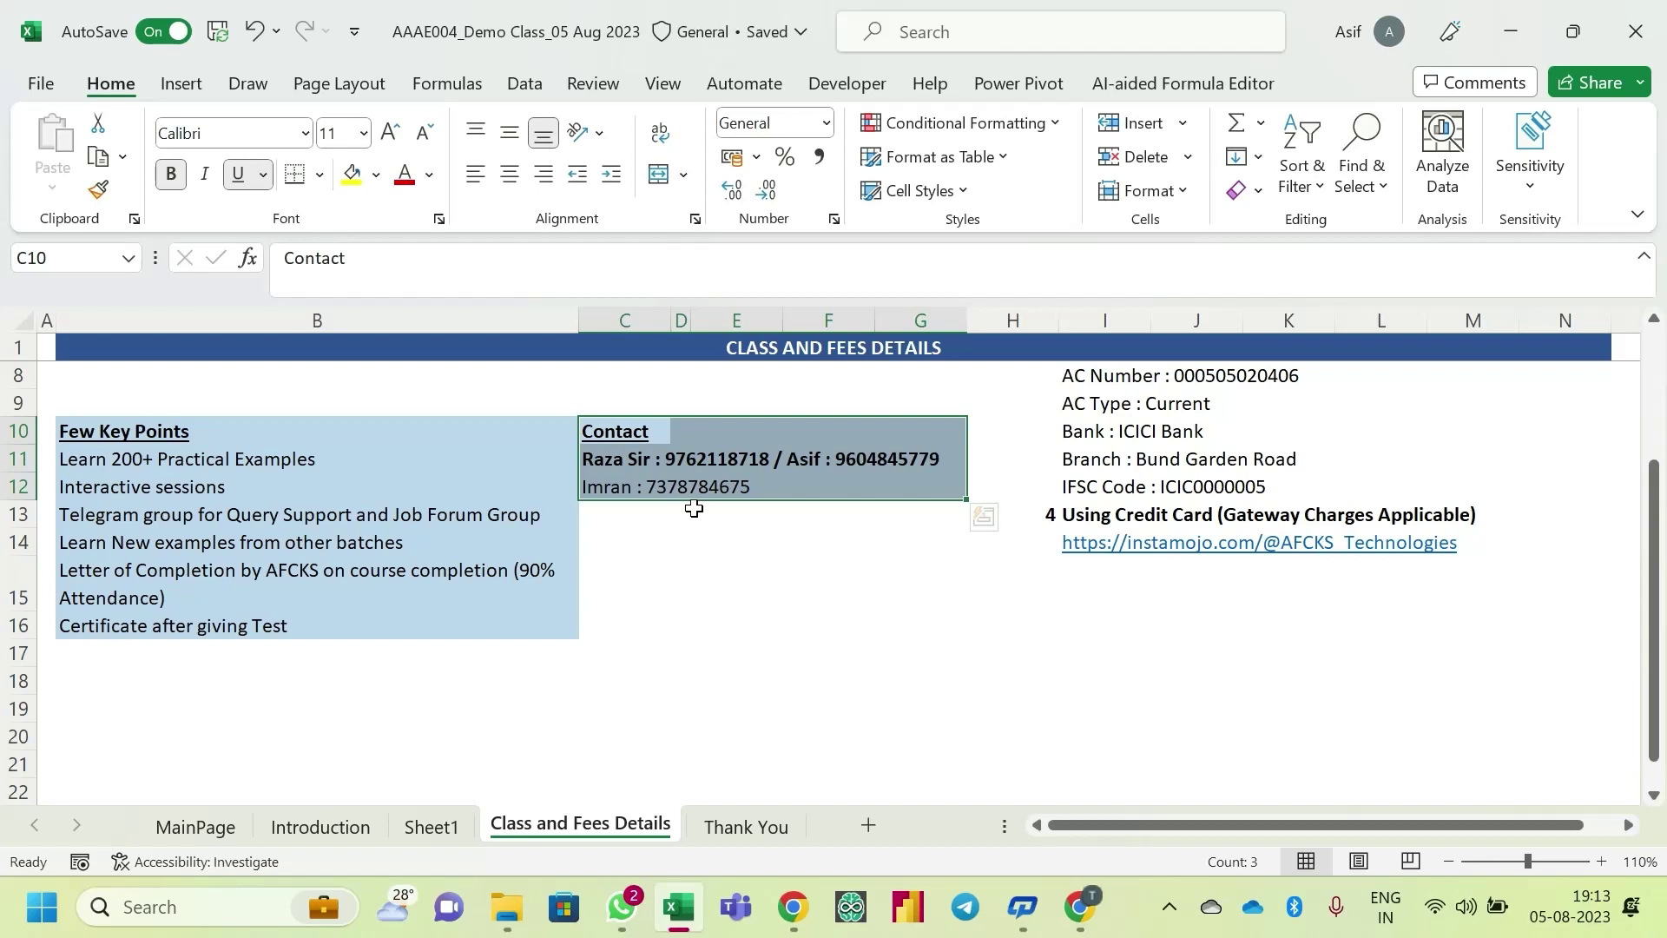
pyautogui.hotkey('ctrl', 'Down')
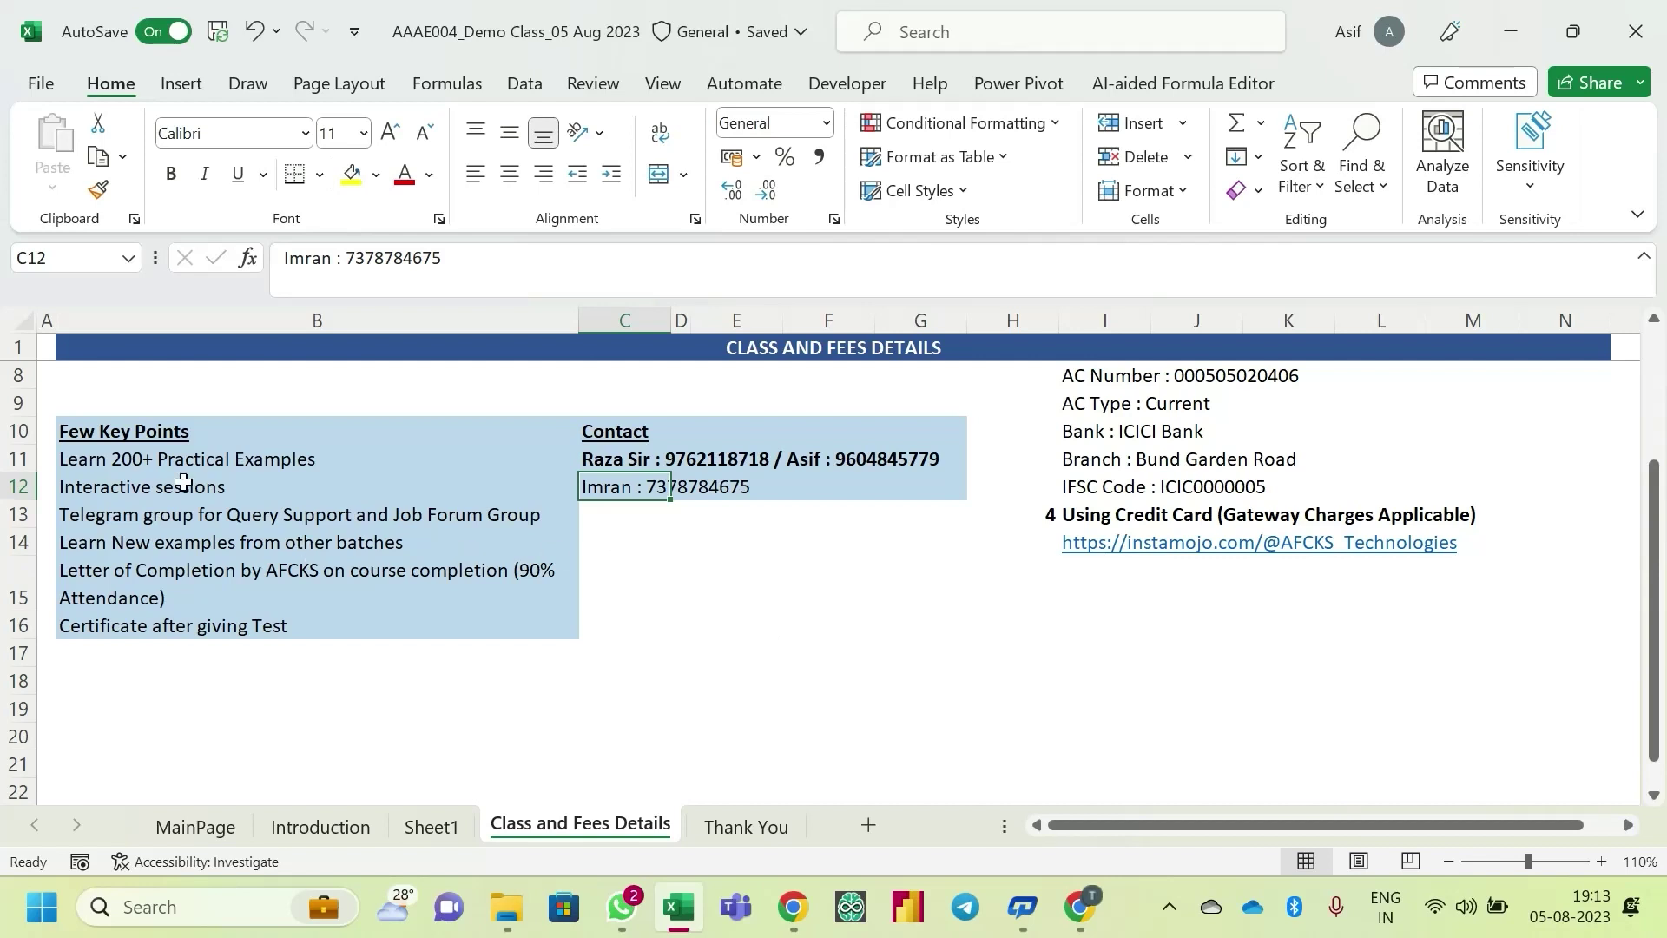
# - Review the key points in B11:B13 covering practical examples, interactive sessions and the Telegram group
pyautogui.click(105, 458)
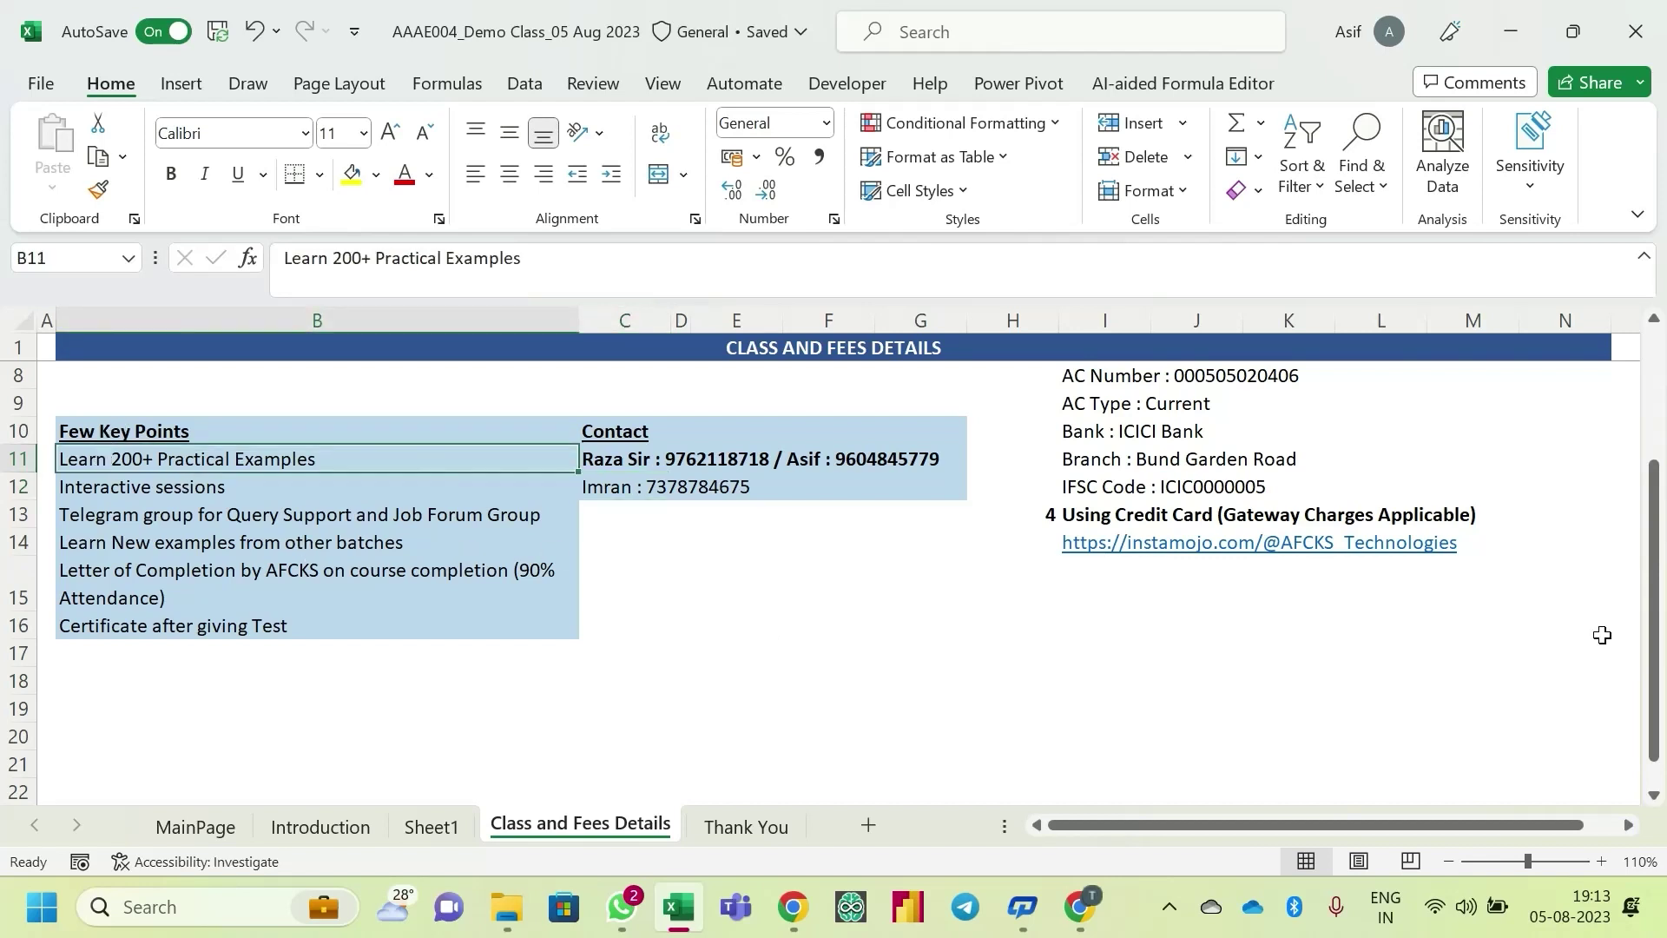
pyautogui.press('Down')
pyautogui.press('Up')
pyautogui.press('Return')
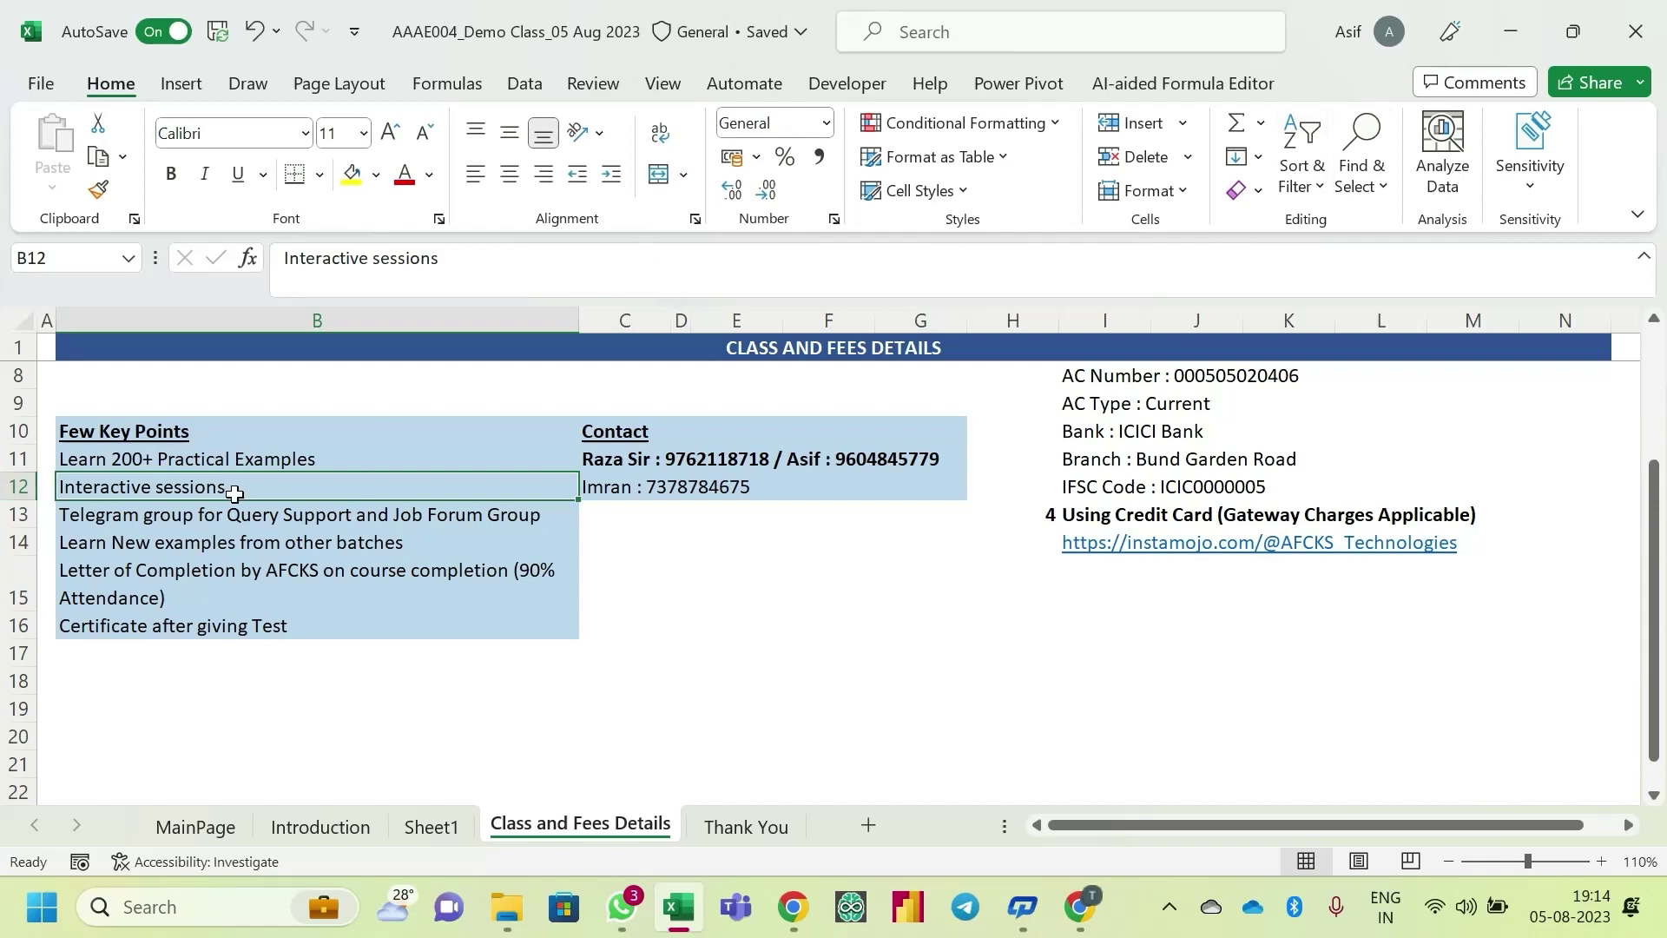
pyautogui.click(236, 520)
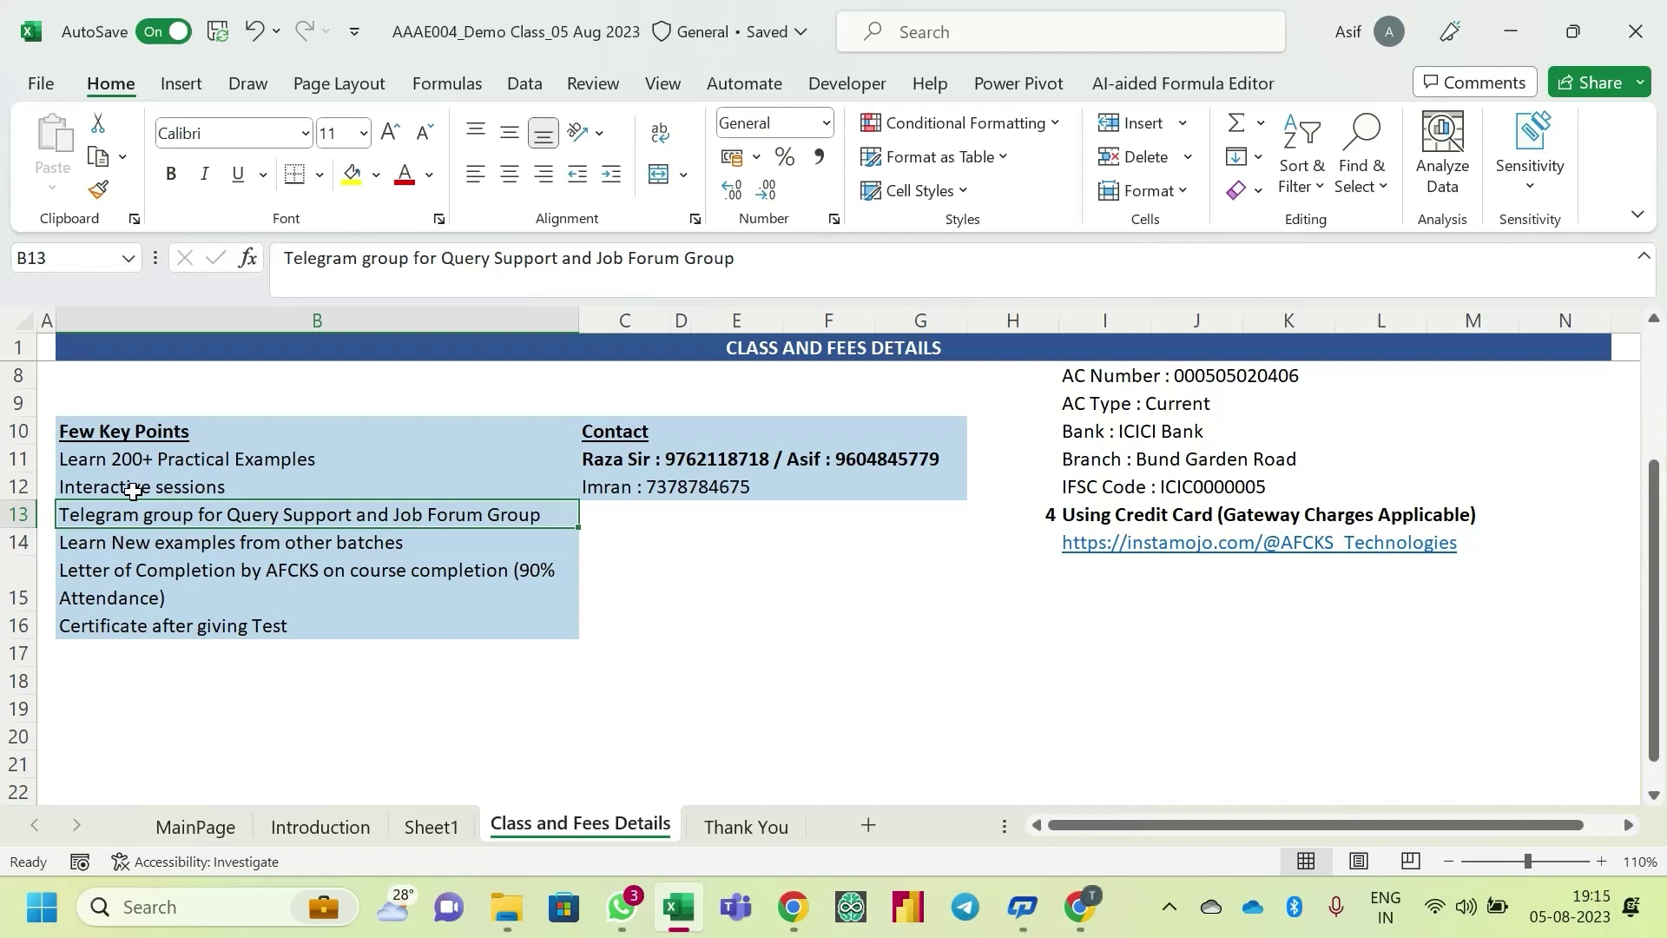
# - Switch to the Google Meet call, admit the waiting participant, and return to the Excel workbook
pyautogui.hotkey('alt', 'Tab')
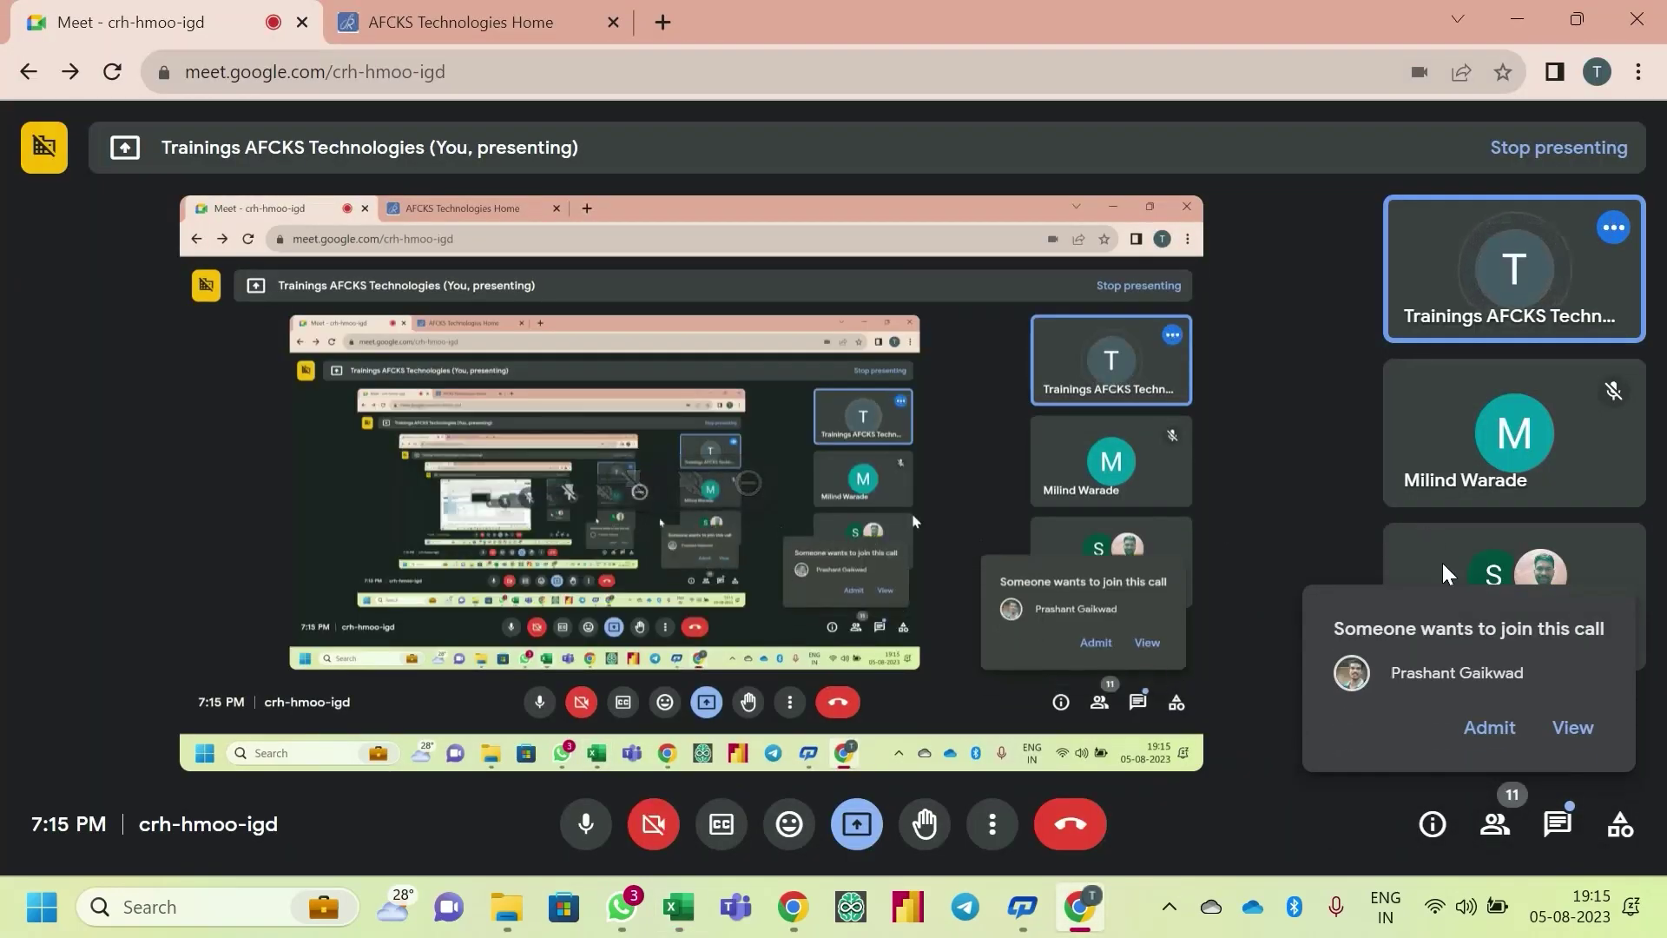
pyautogui.click(1489, 729)
pyautogui.hotkey('alt', 'Tab')
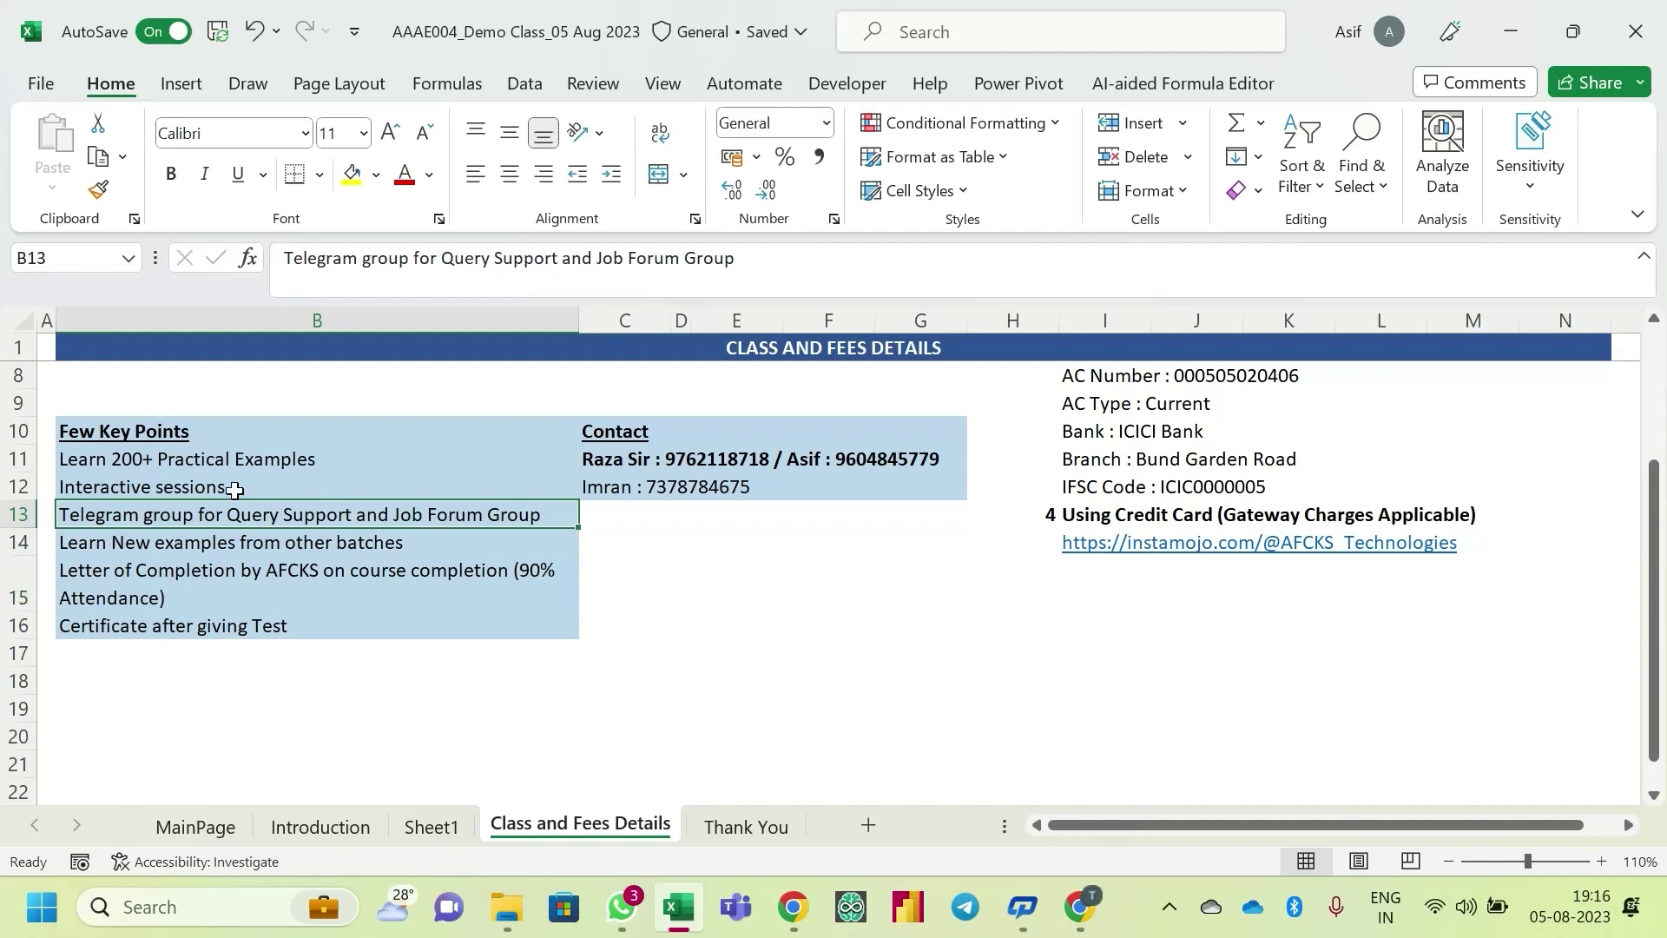
# - Review the remaining key points in B14:B16 on new examples from other batches, the letter of completion and the certificate
pyautogui.moveTo(124, 425); pyautogui.dragTo(128, 509)
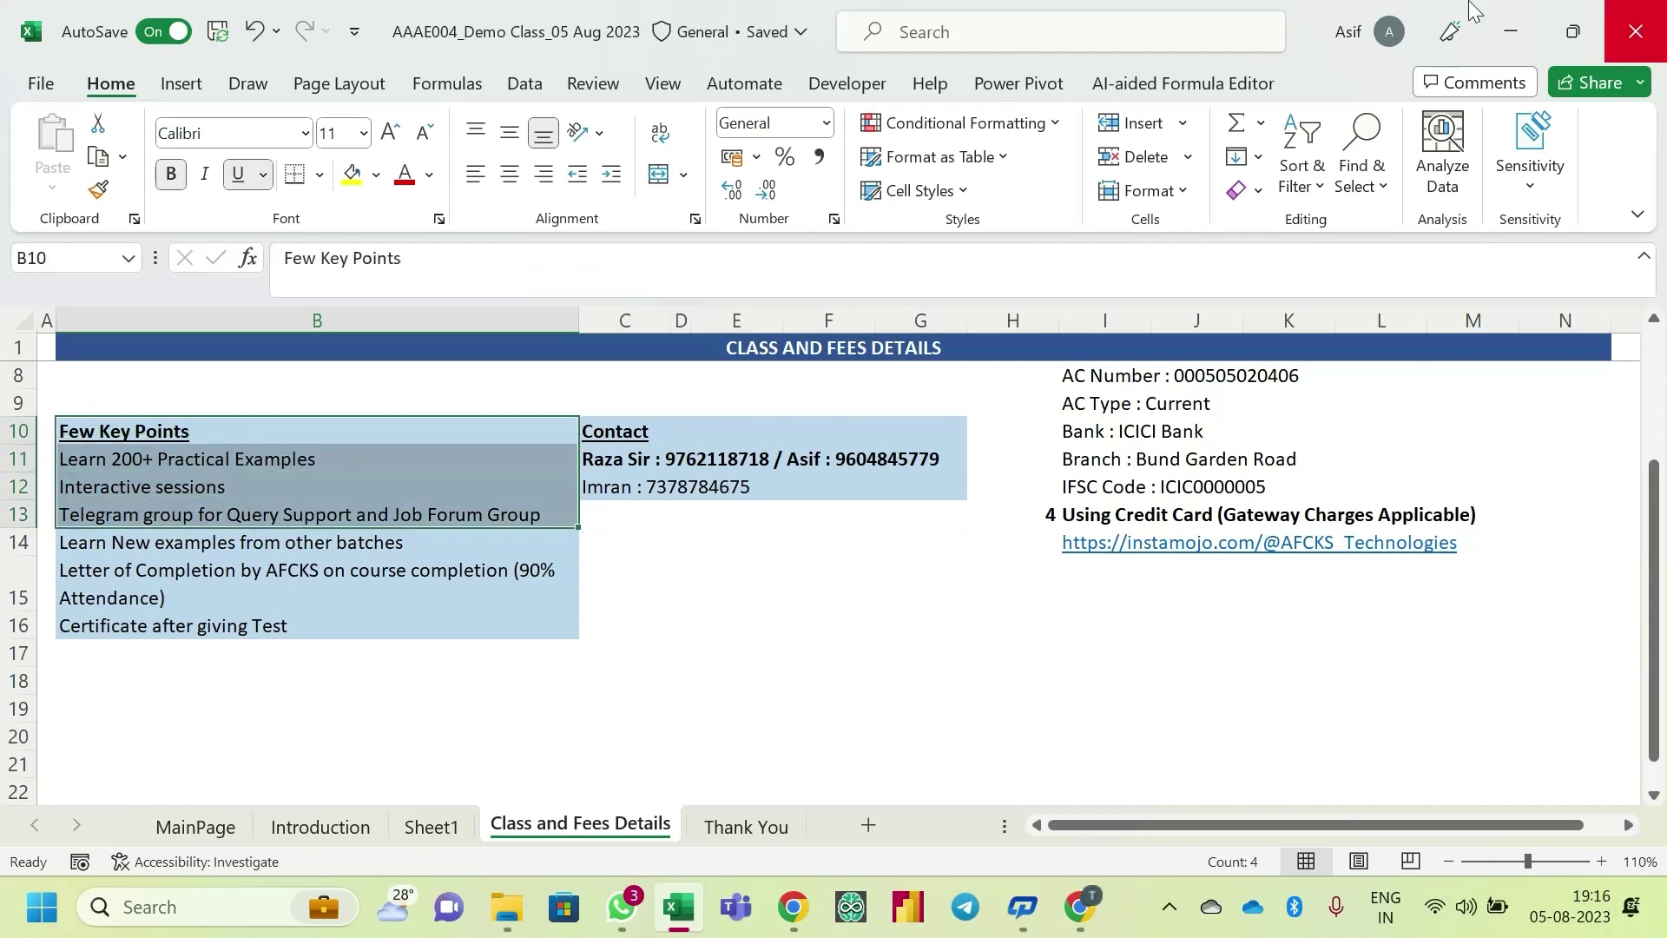
pyautogui.click(131, 547)
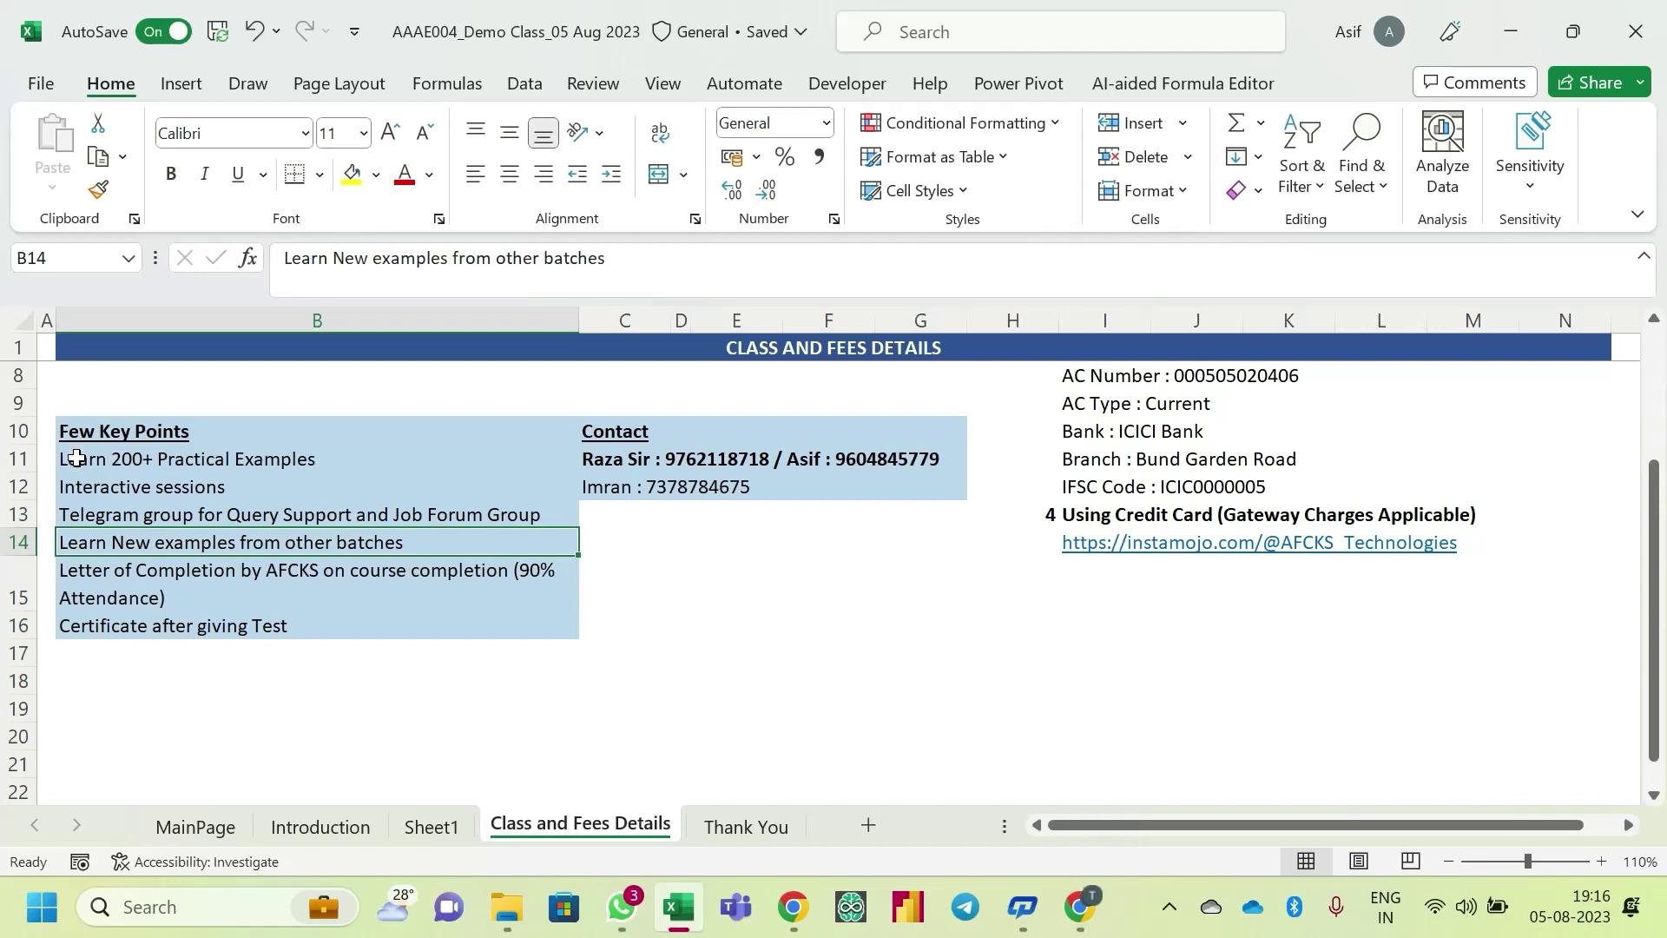
pyautogui.click(118, 458)
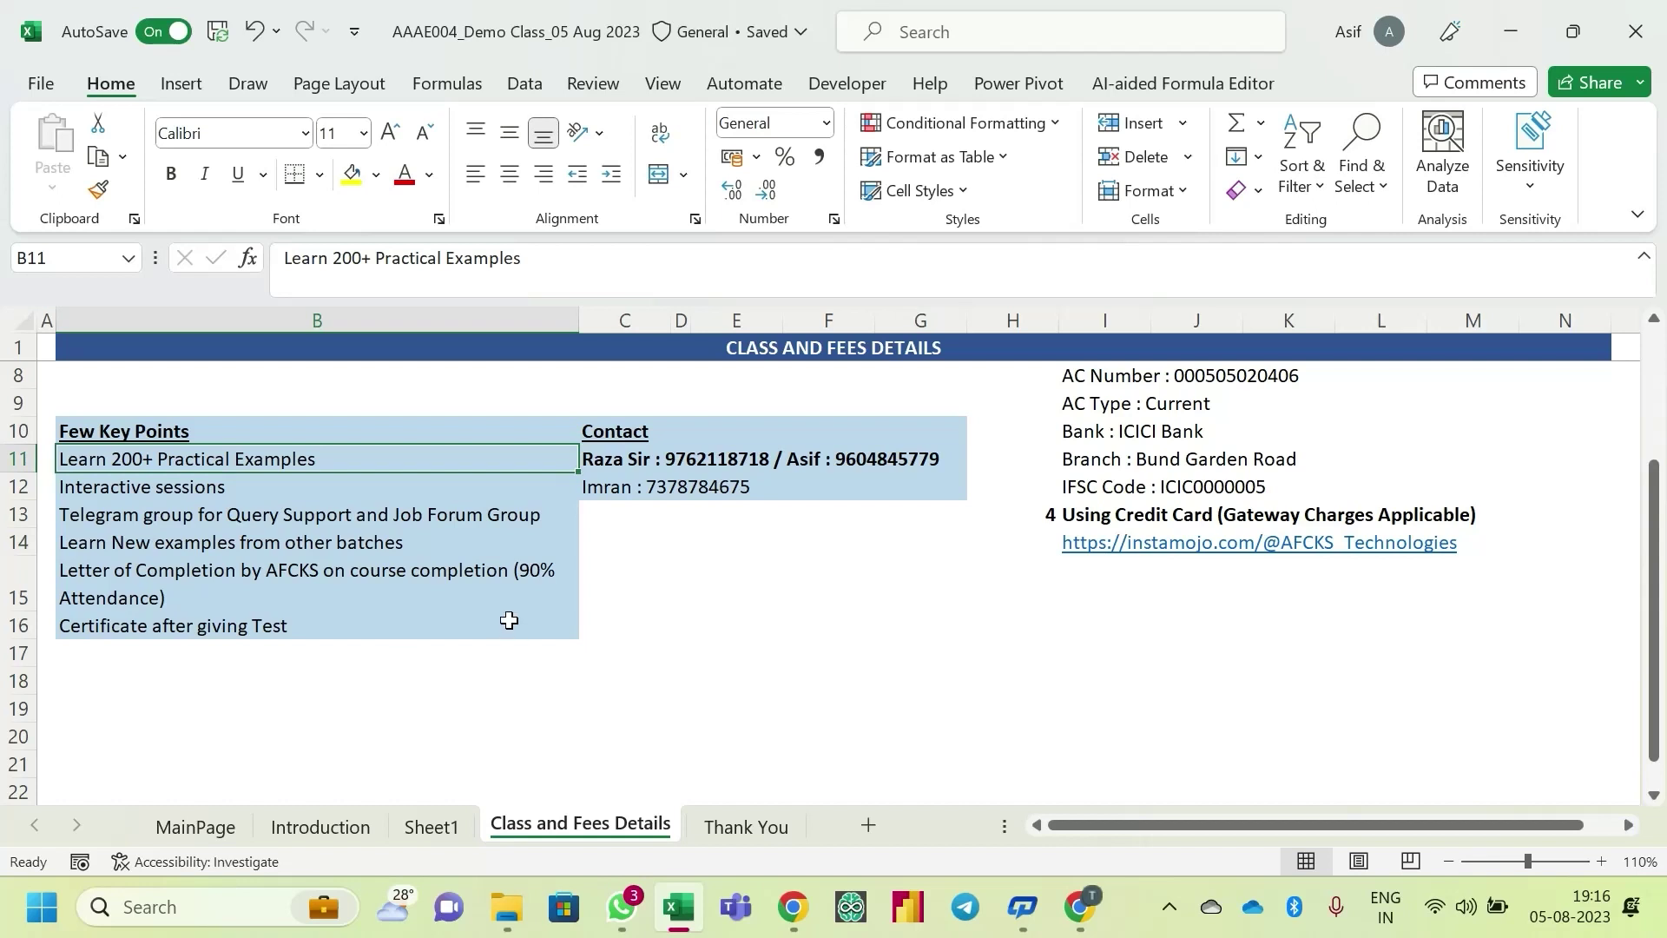
pyautogui.click(335, 543)
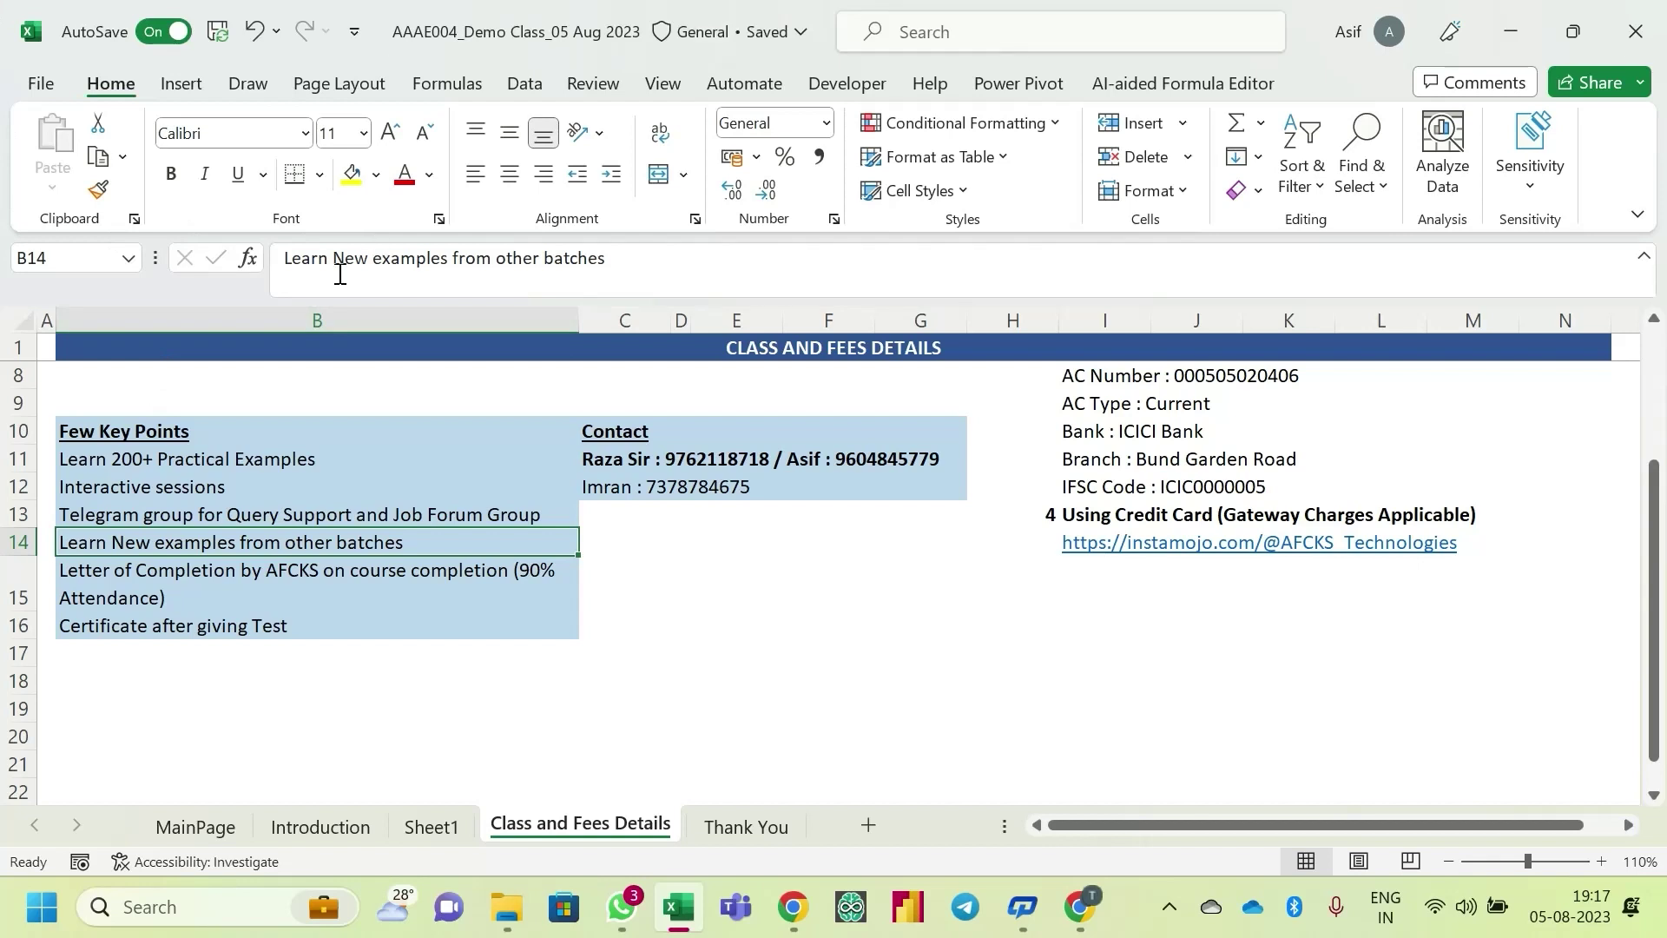
pyautogui.click(163, 583)
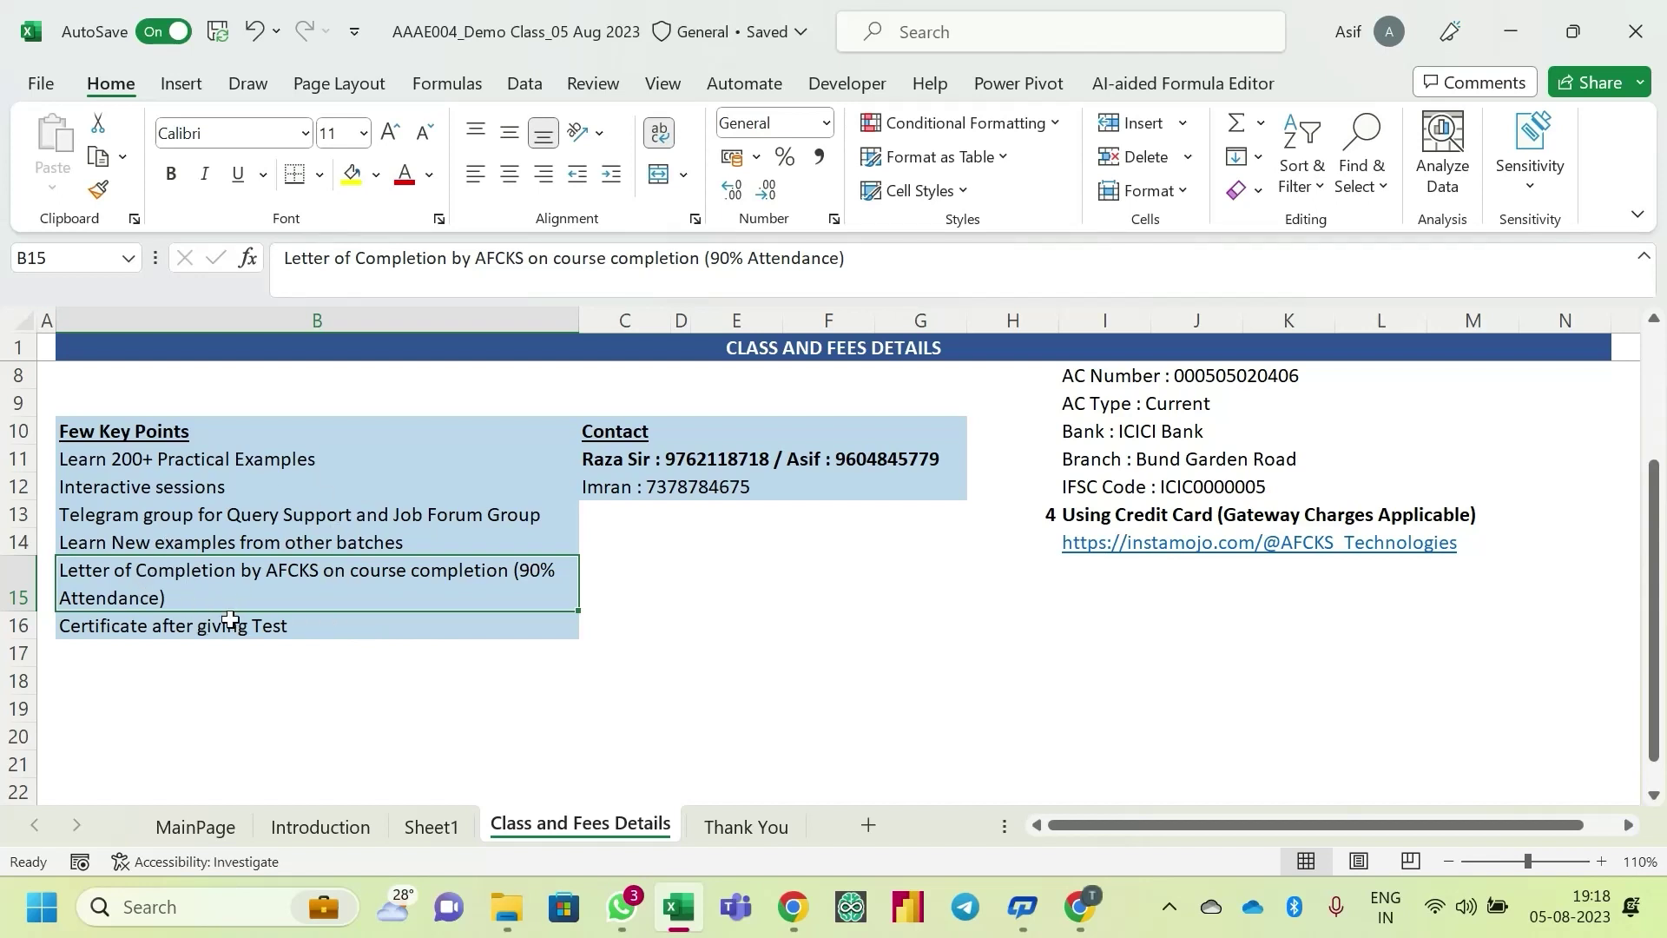
pyautogui.click(178, 627)
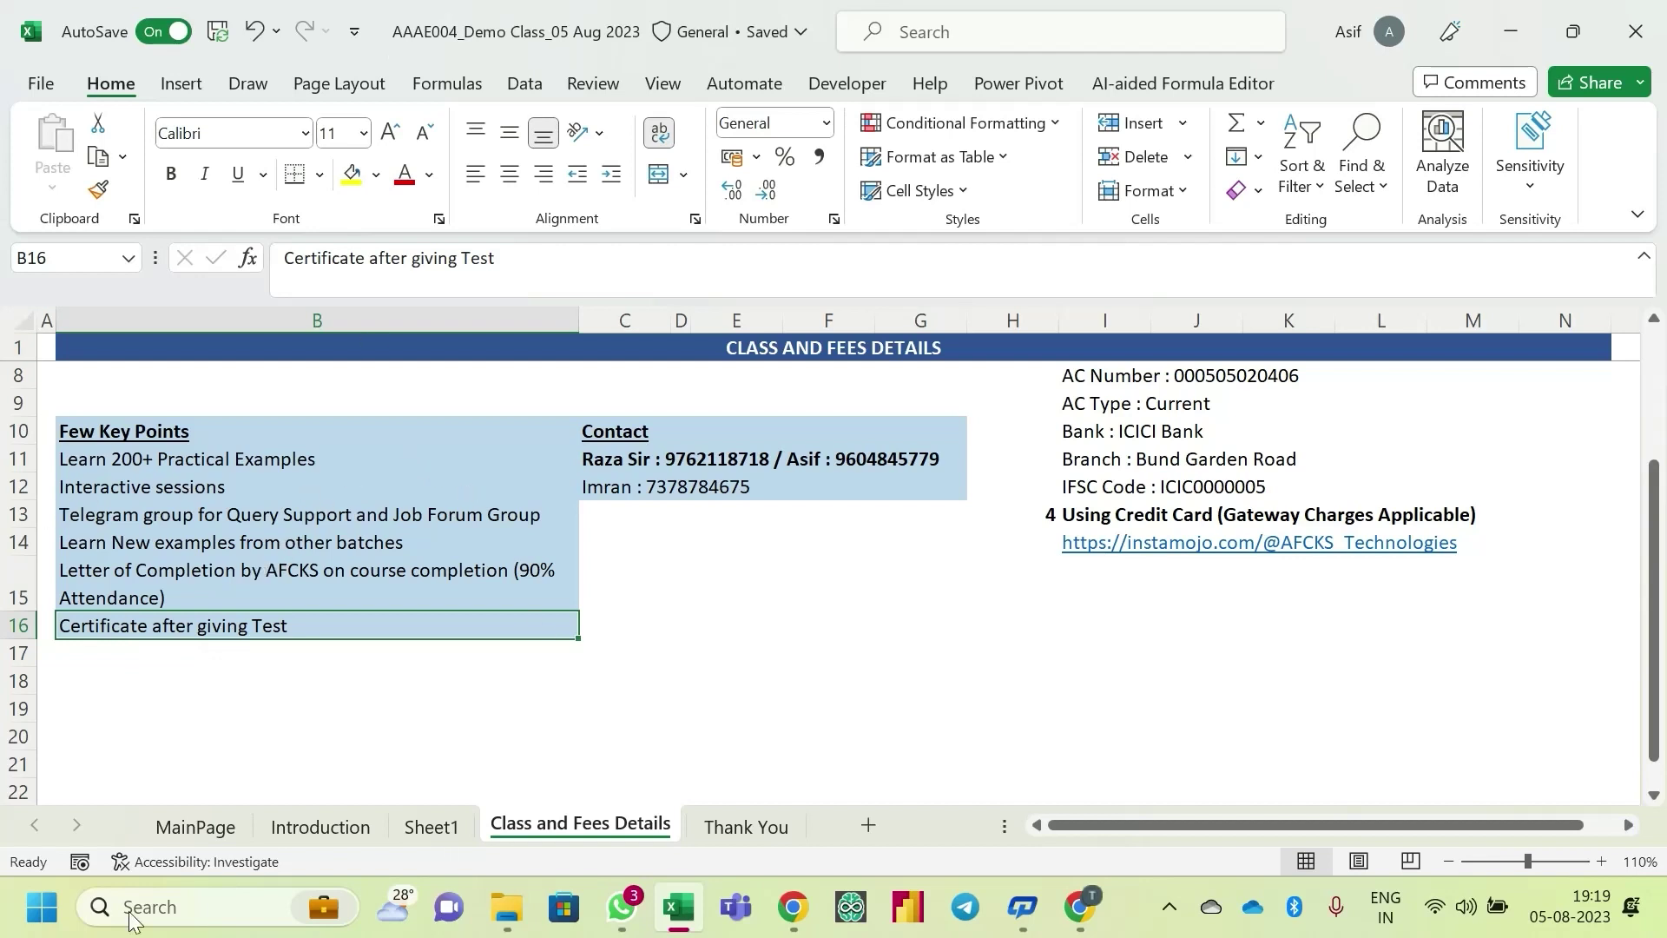
pyautogui.moveTo(169, 577); pyautogui.dragTo(169, 625)
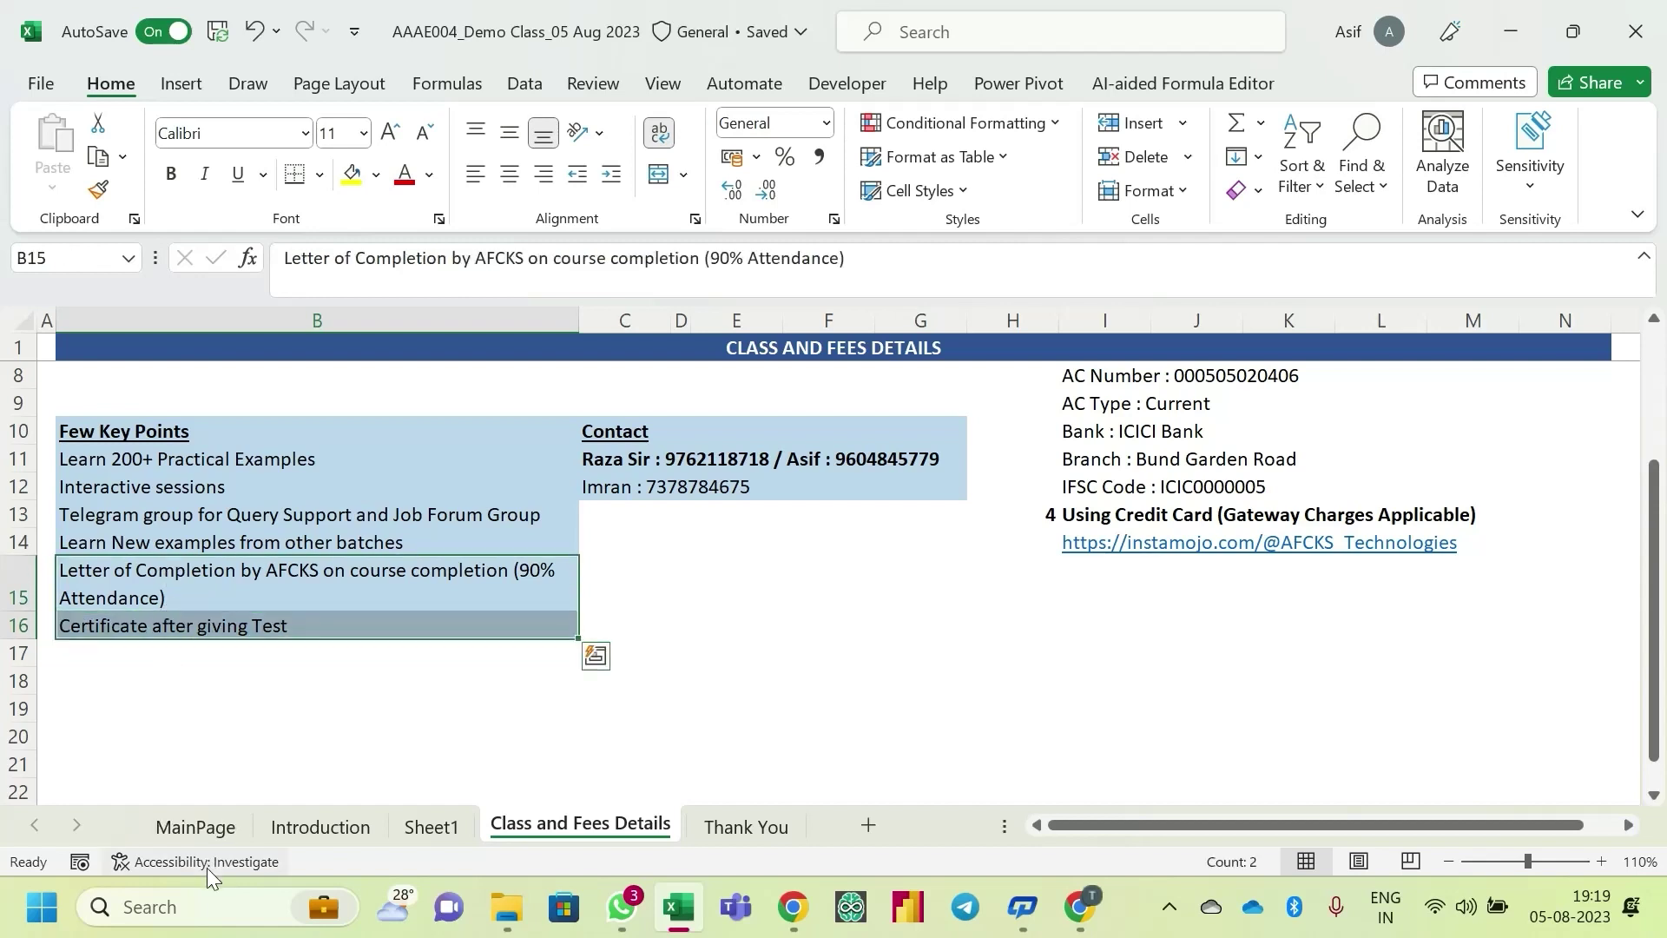
pyautogui.click(195, 625)
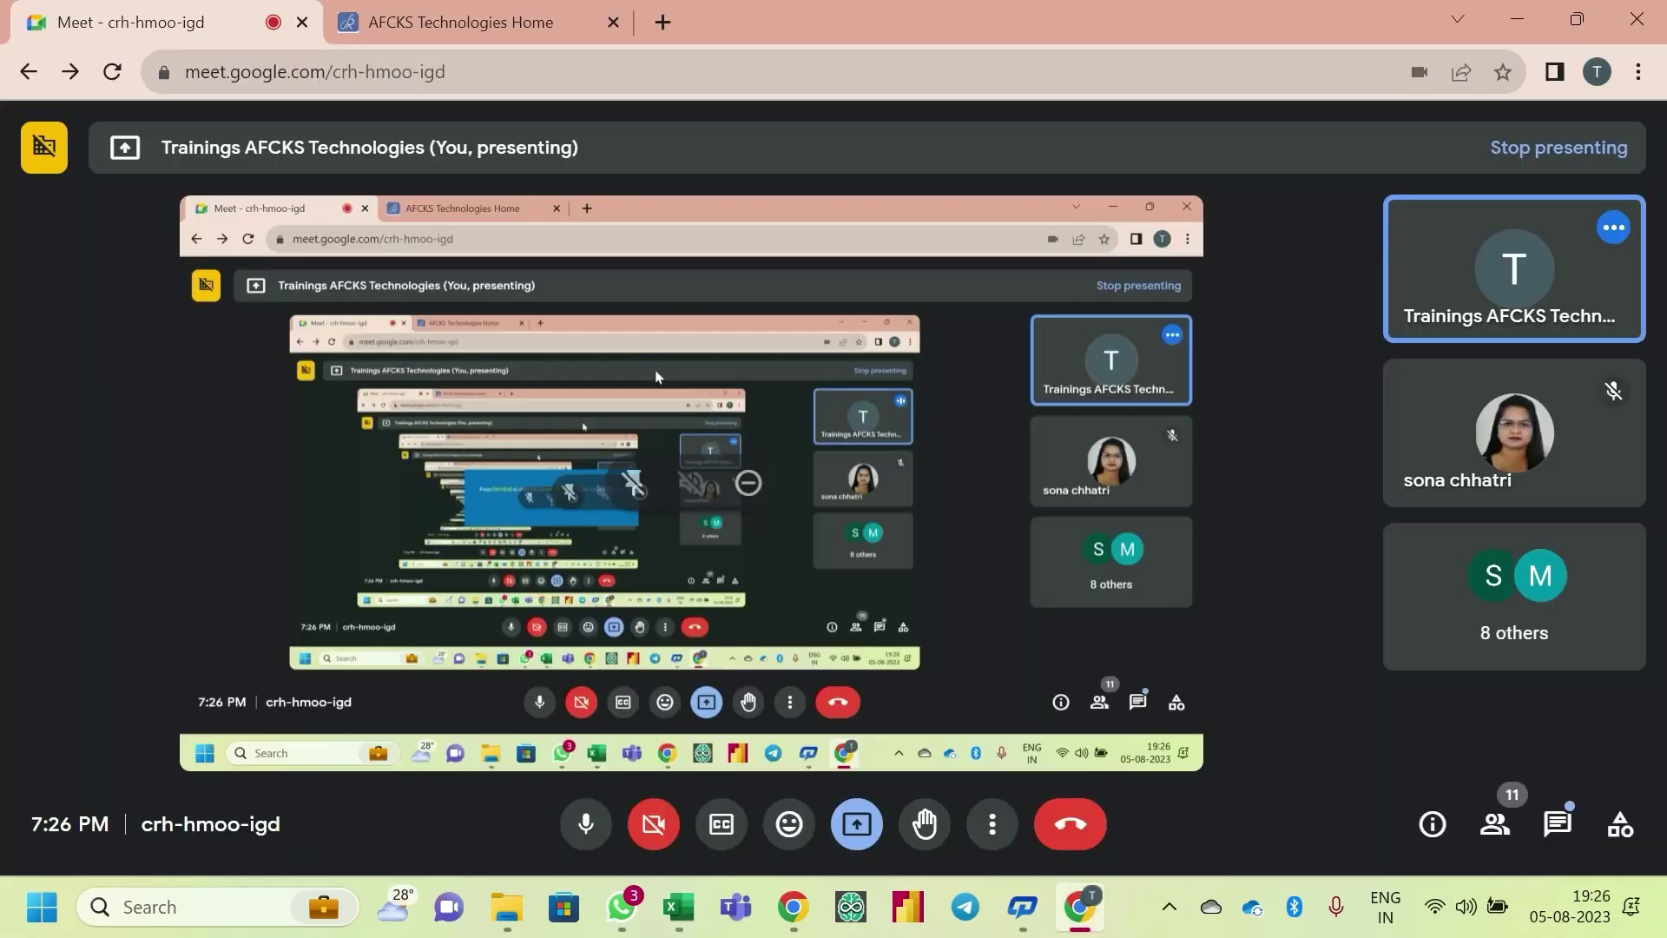
# - Return to the Excel workbook and examine the total fees, single payment discount and installment option under Fees Details in C3:C7
pyautogui.hotkey('alt', 'Tab')
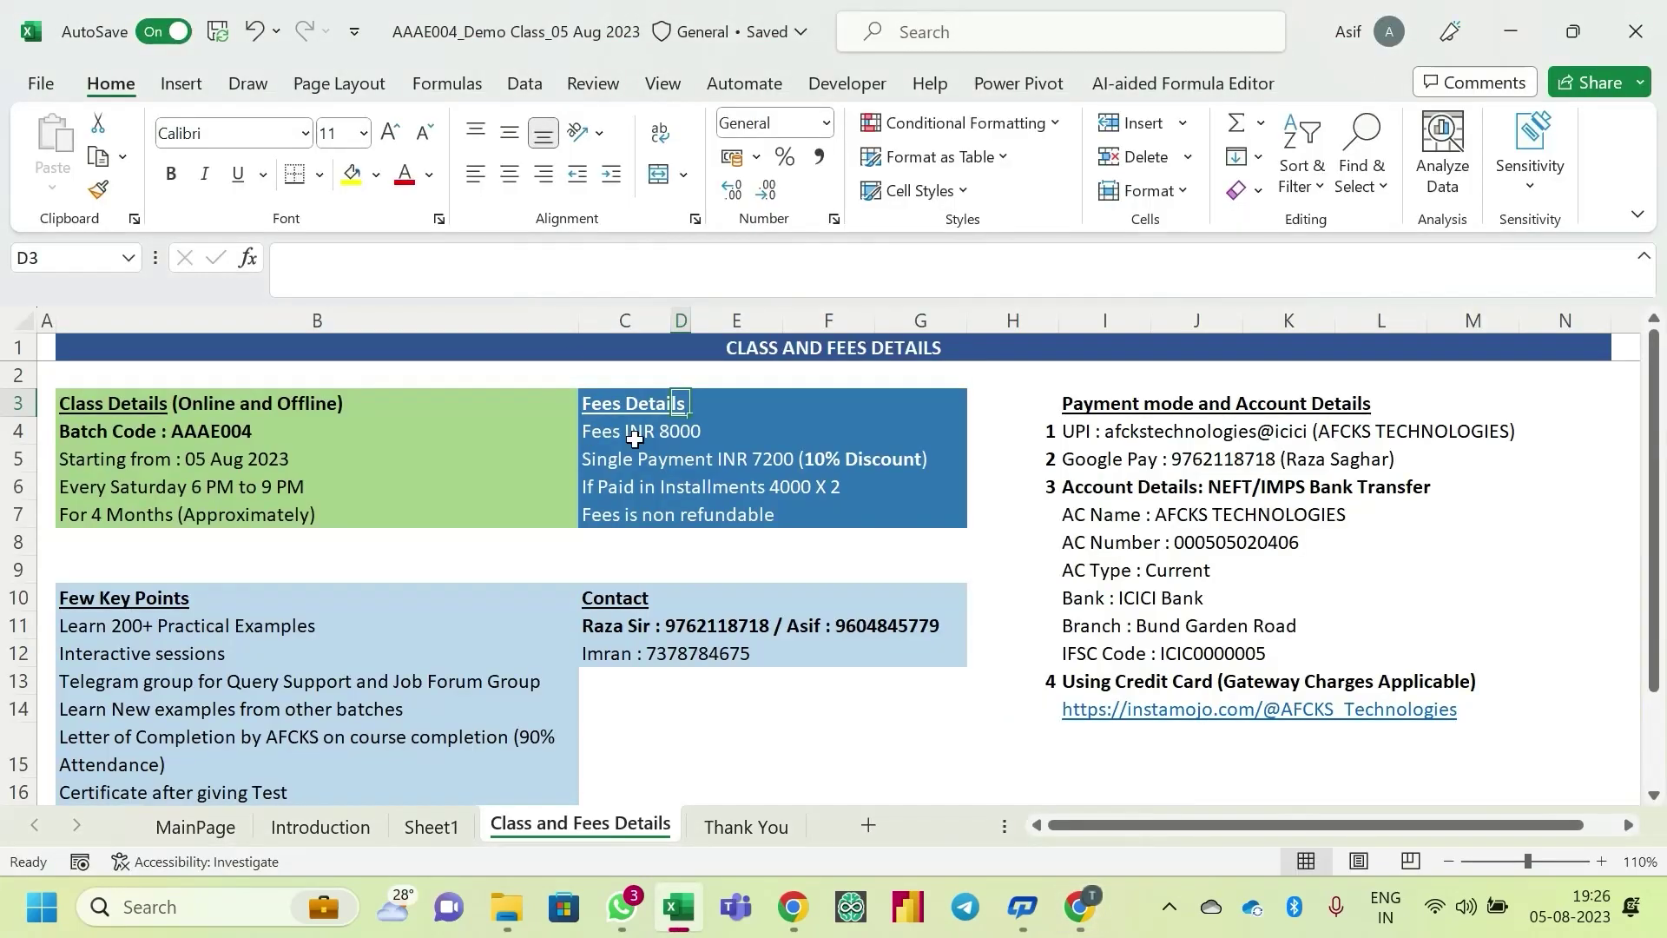
pyautogui.moveTo(607, 405); pyautogui.dragTo(616, 512)
pyautogui.scroll(-1, 688, 469)
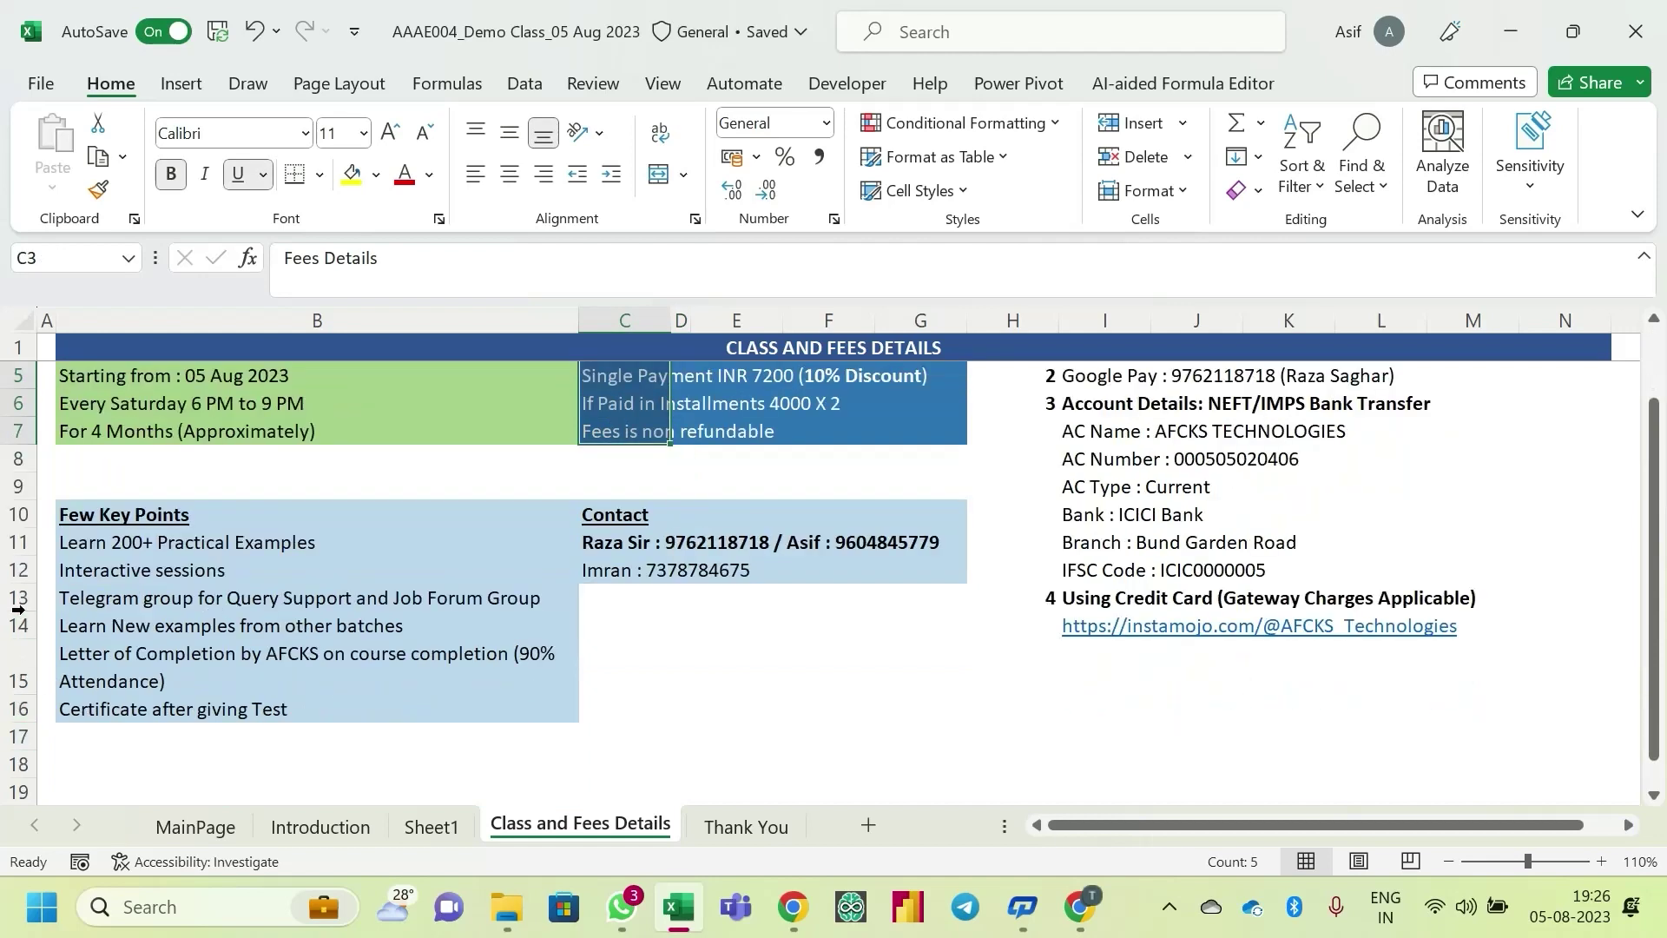
pyautogui.moveTo(126, 514); pyautogui.dragTo(124, 705)
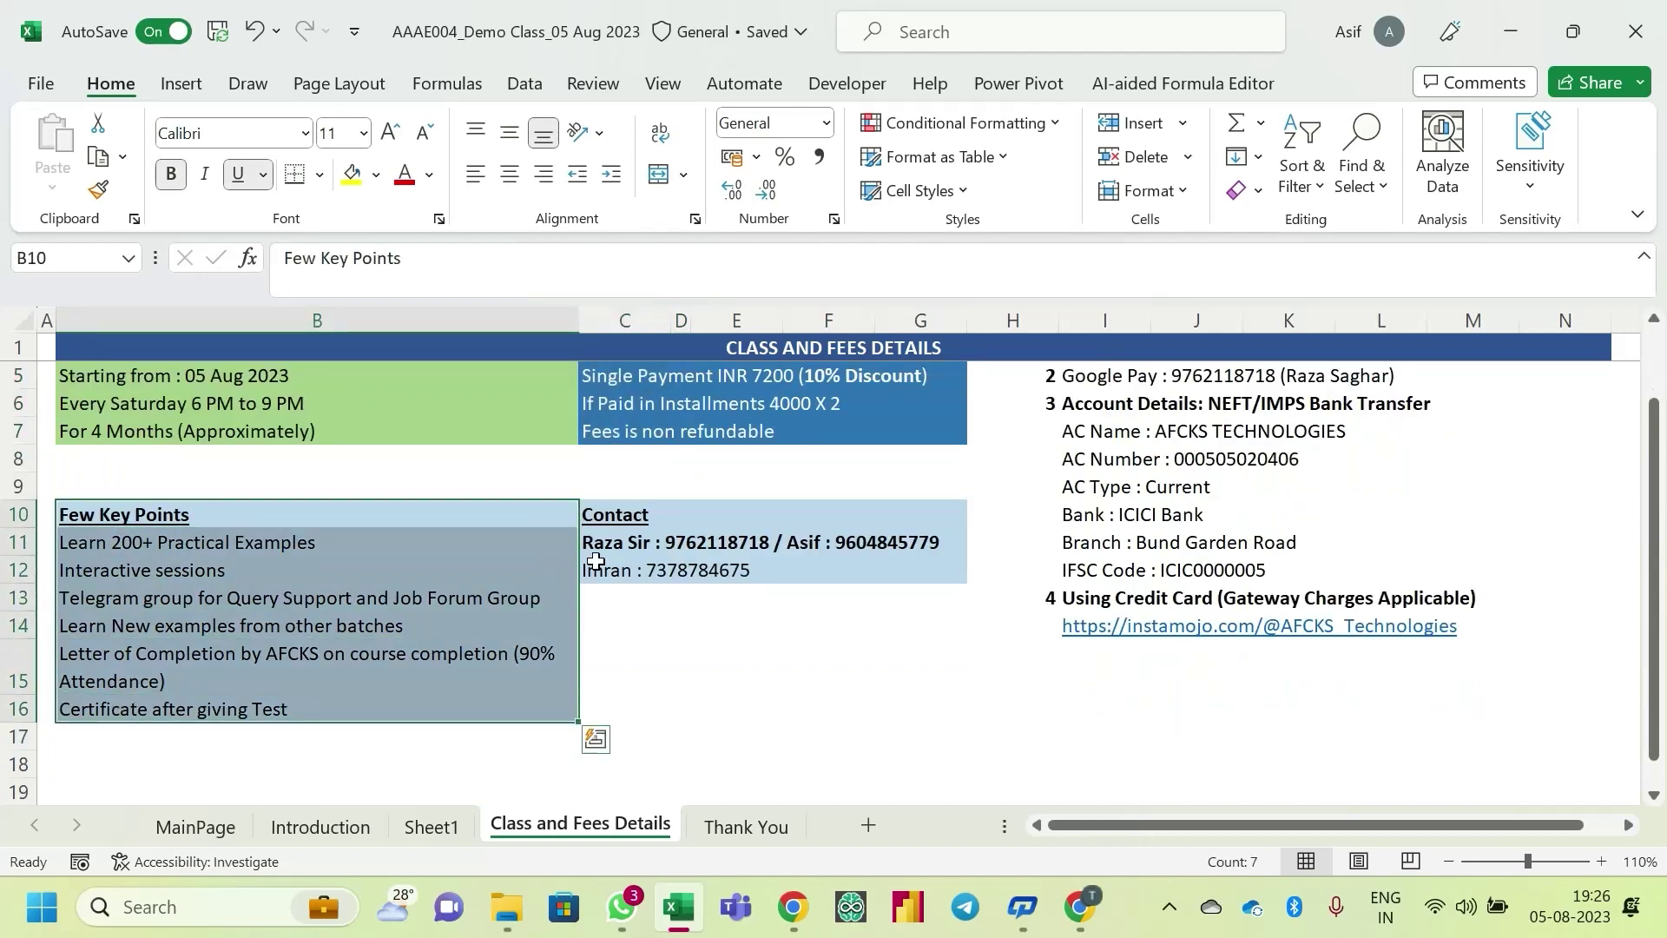
pyautogui.scroll(3, 598, 563)
pyautogui.moveTo(629, 405); pyautogui.dragTo(639, 505)
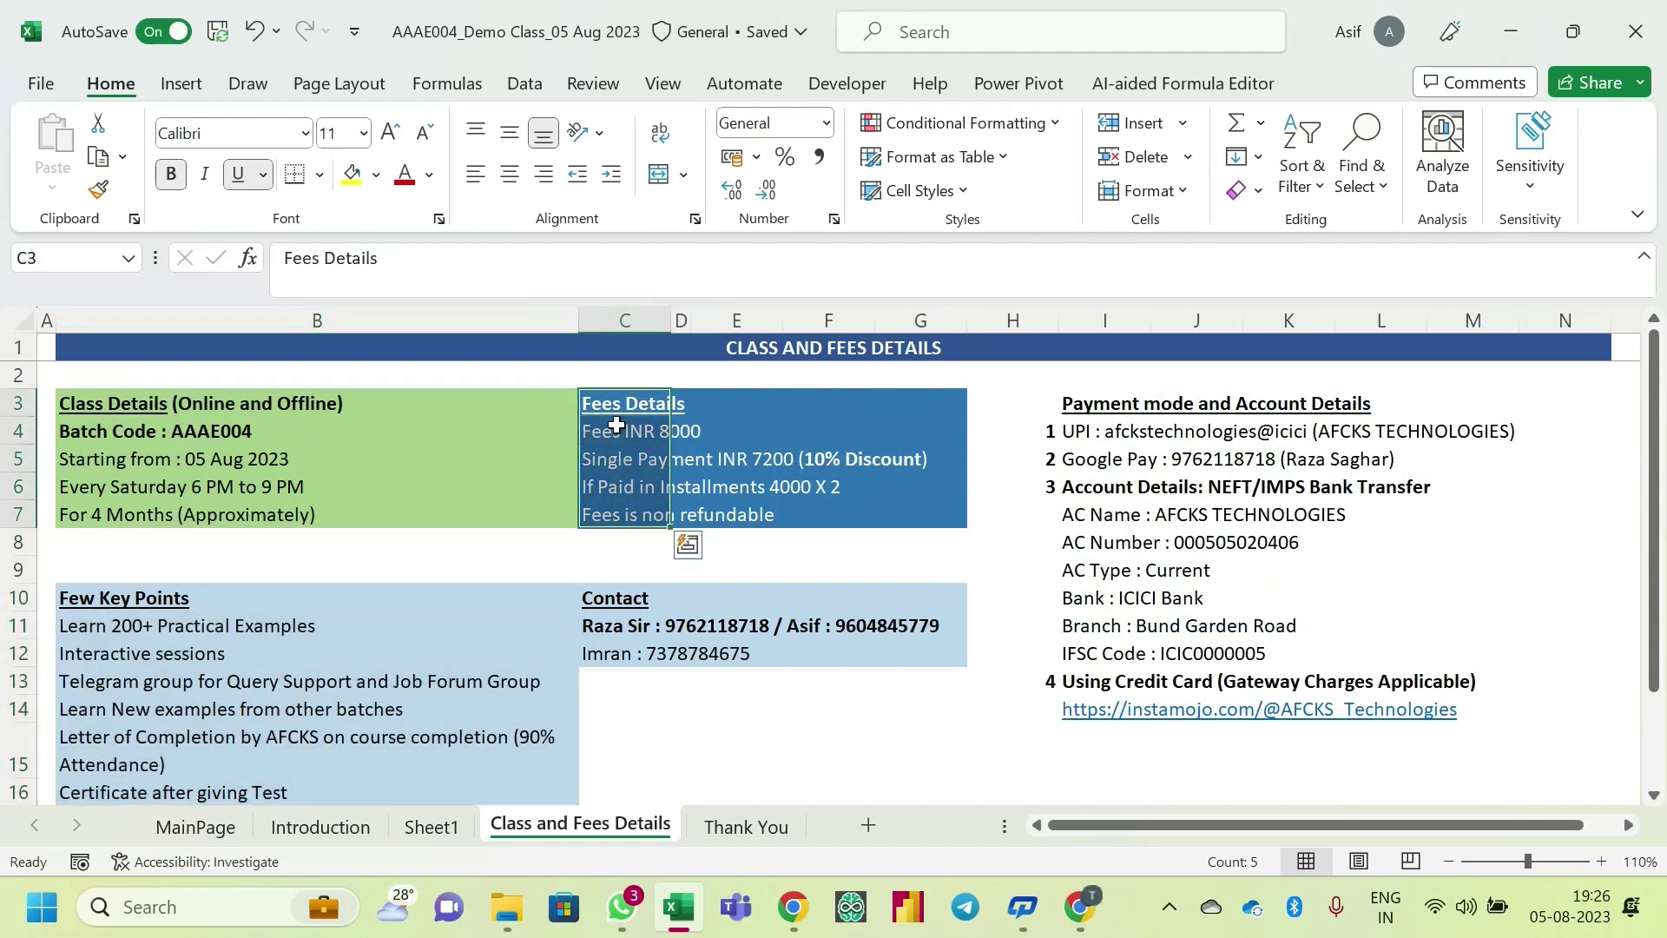
pyautogui.click(617, 429)
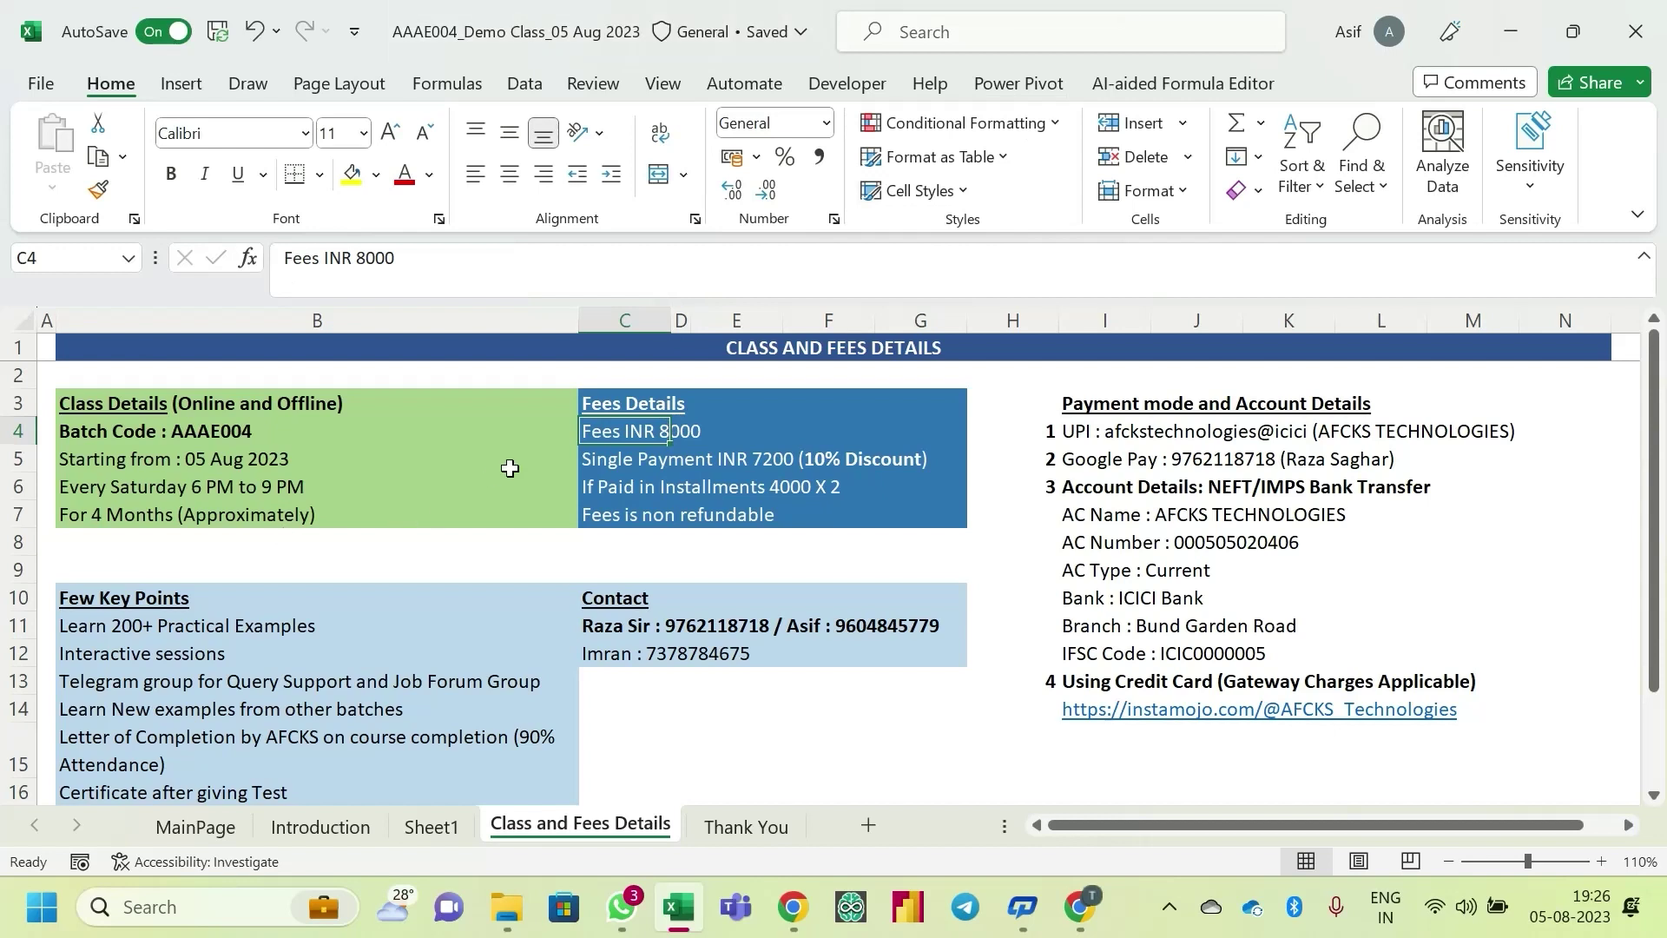
pyautogui.click(607, 460)
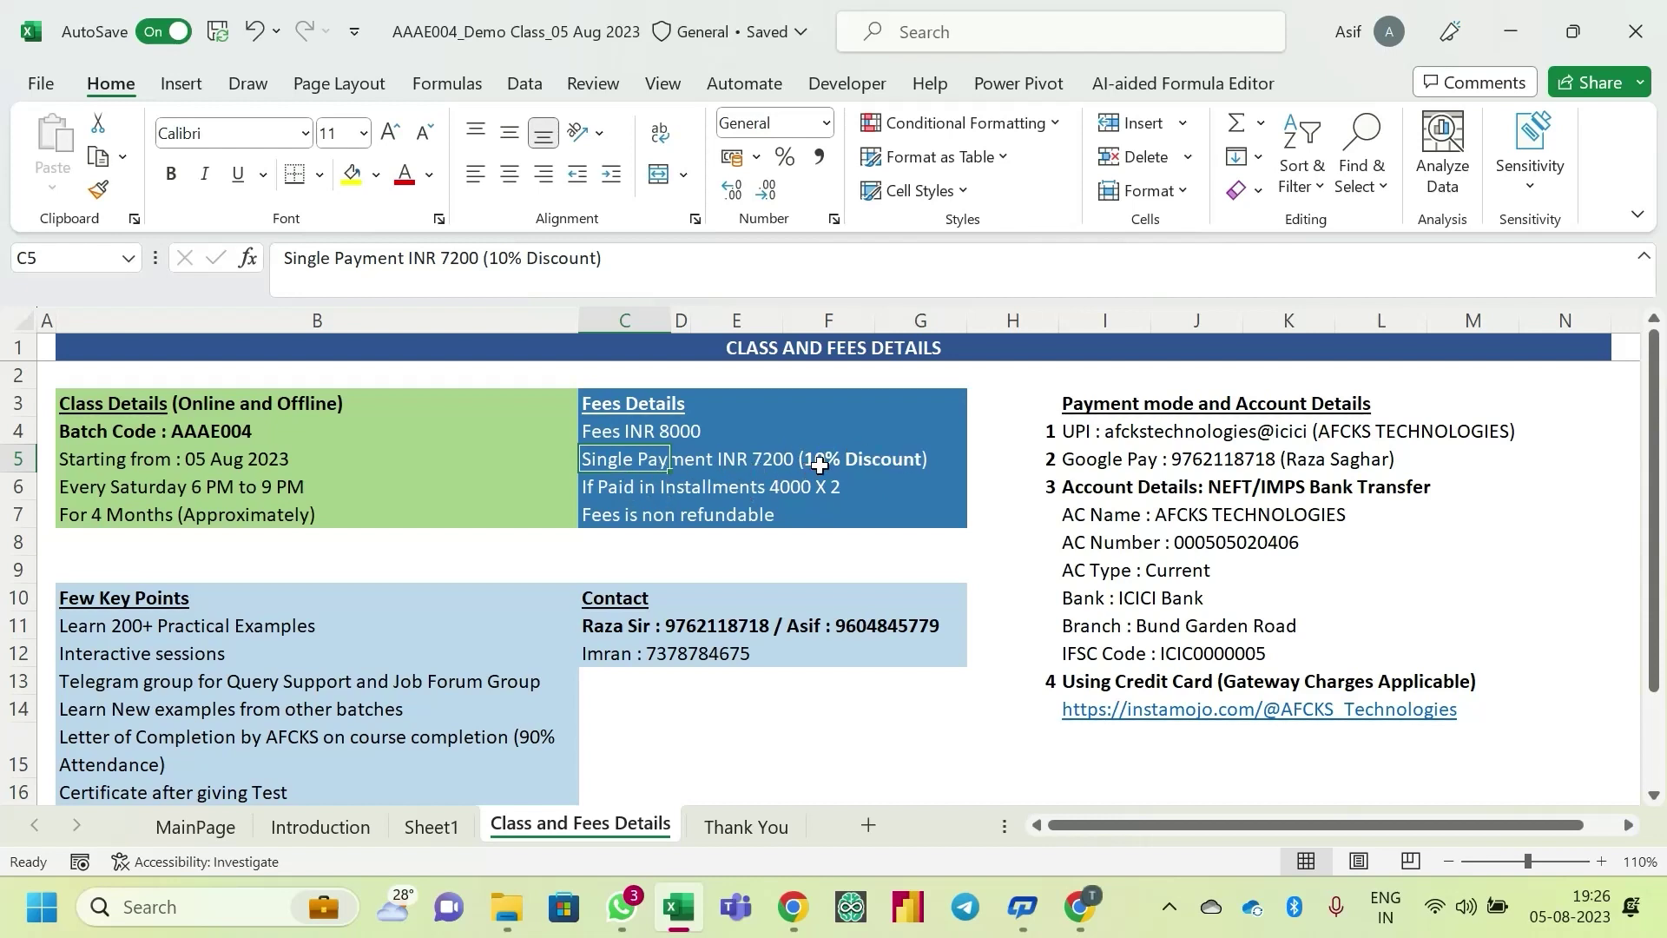
pyautogui.click(606, 486)
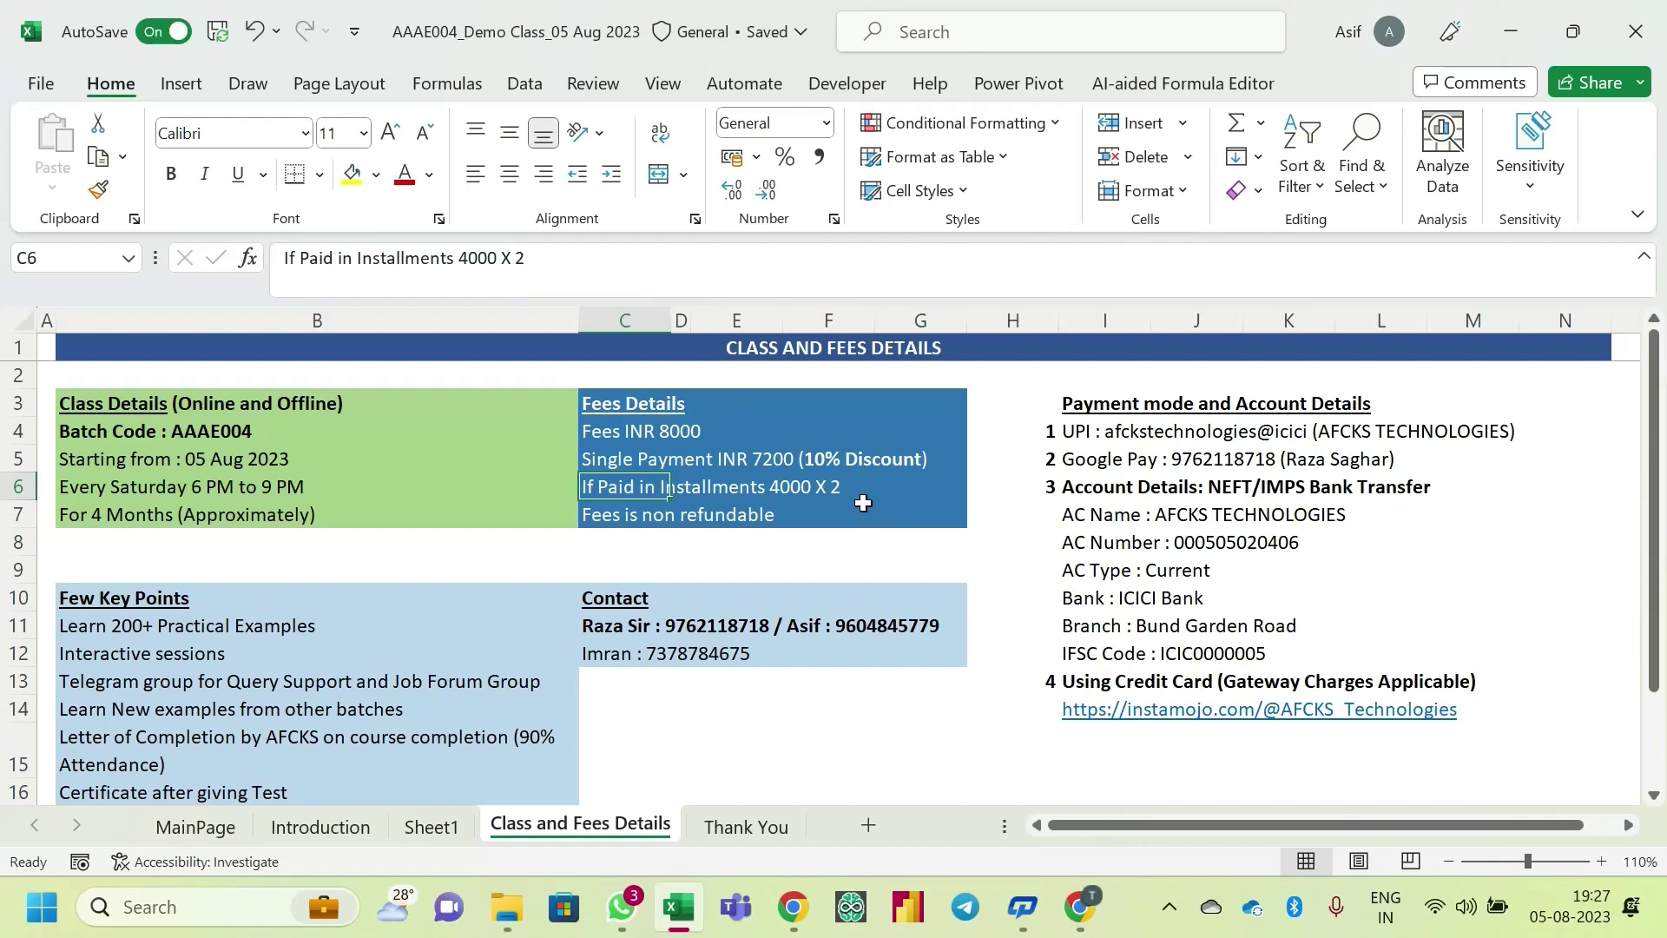
# - Enter the payment date 12 Aug in E19 and the amount 4000 beside it in F19
pyautogui.scroll(-2, 862, 503)
pyautogui.click(757, 615)
pyautogui.scroll(-2, 821, 607)
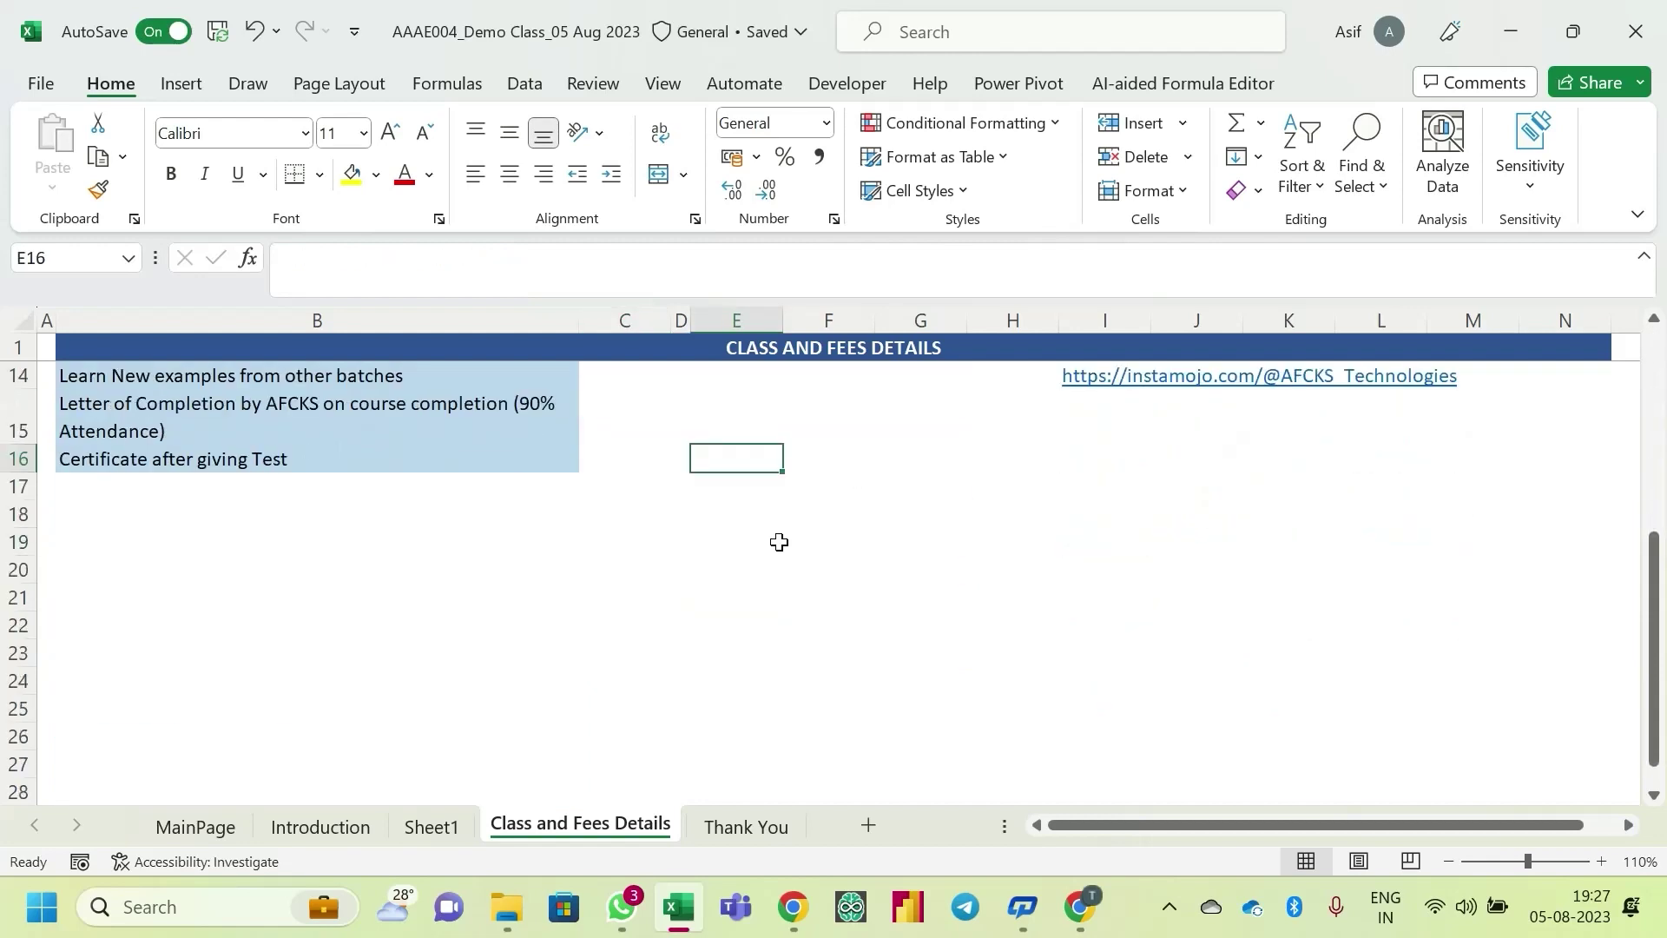
pyautogui.click(778, 542)
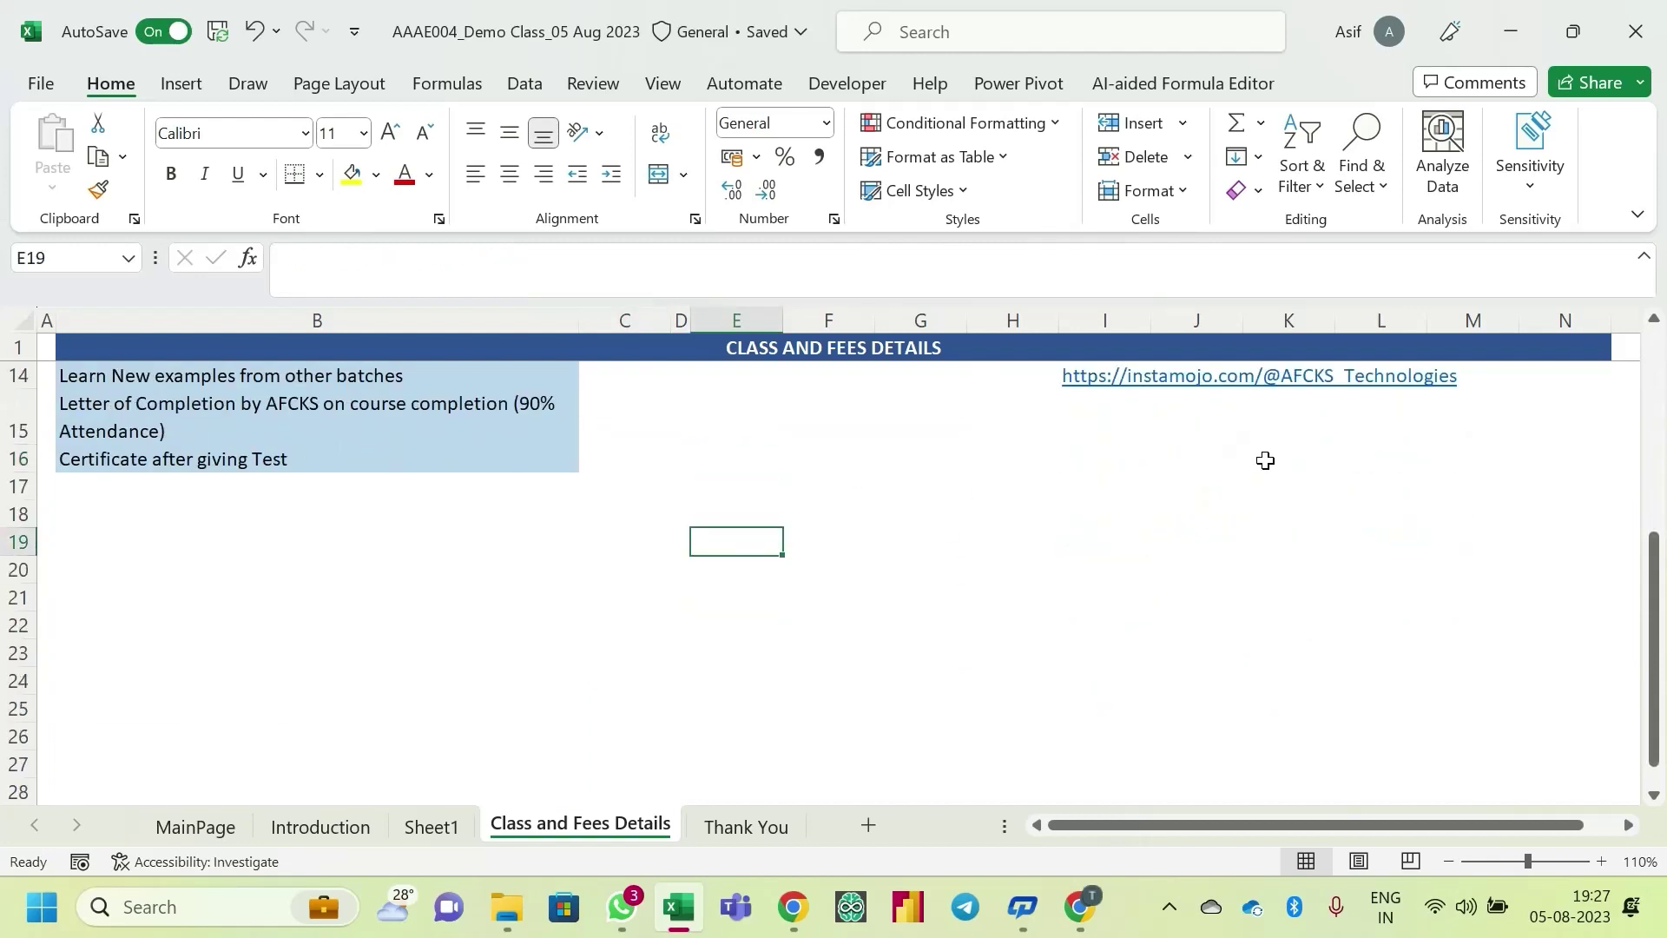
pyautogui.write('12')
pyautogui.press('Return')
pyautogui.press('Up')
pyautogui.write('12 Aug')
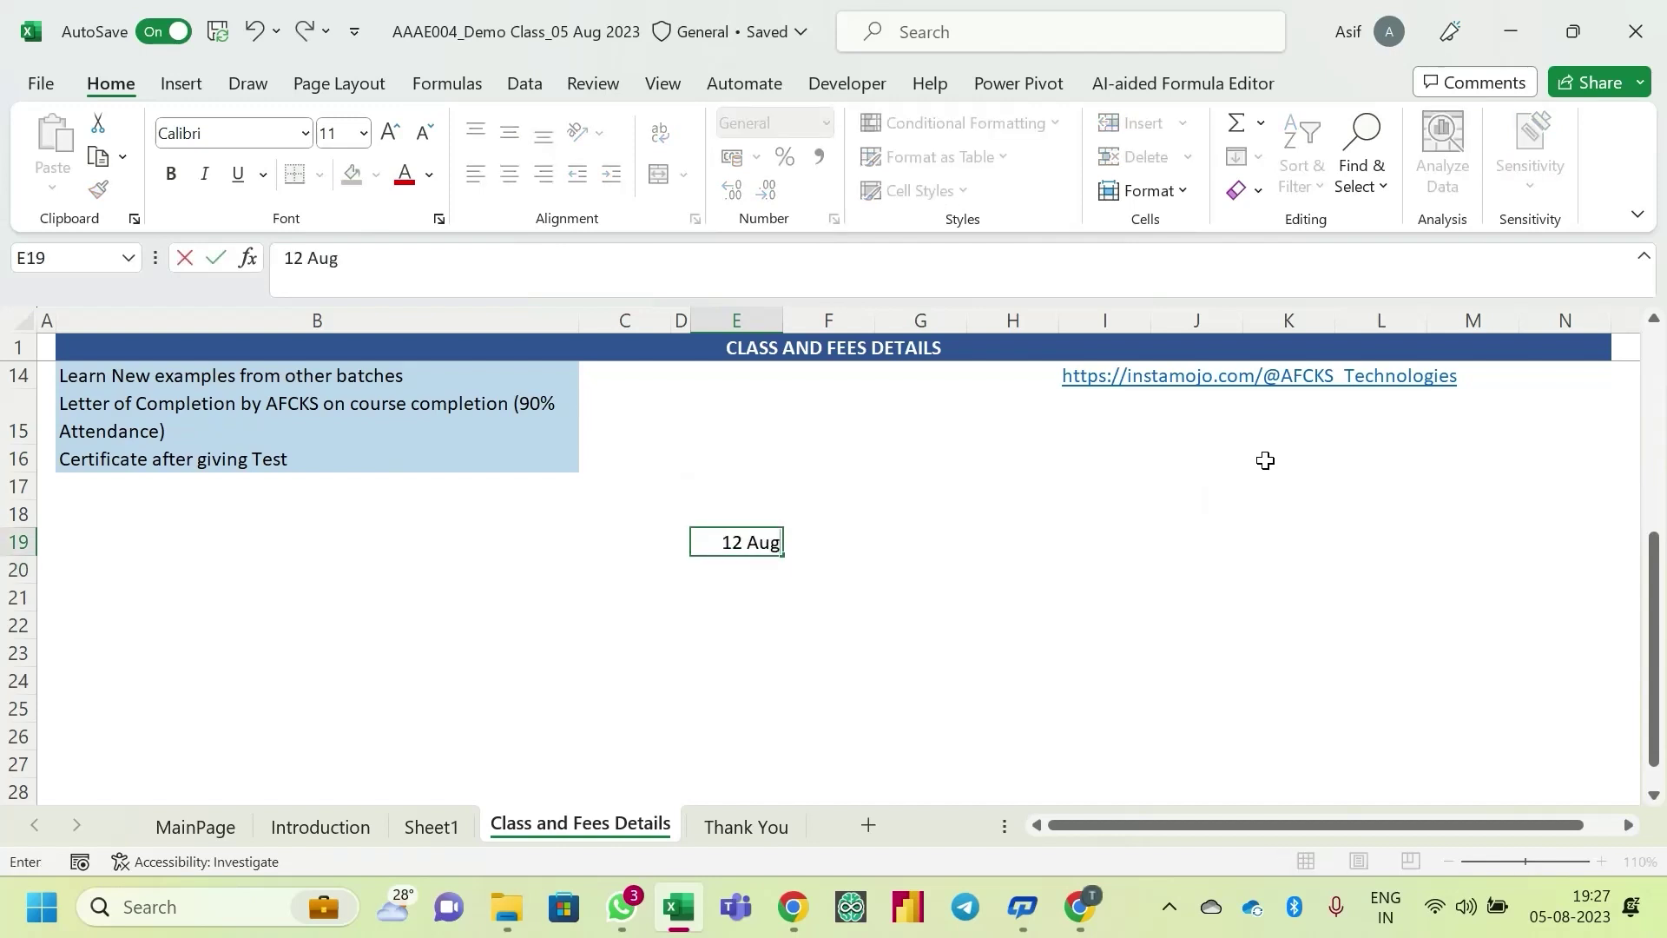
pyautogui.press('Return')
pyautogui.press('Up')
pyautogui.press('Right')
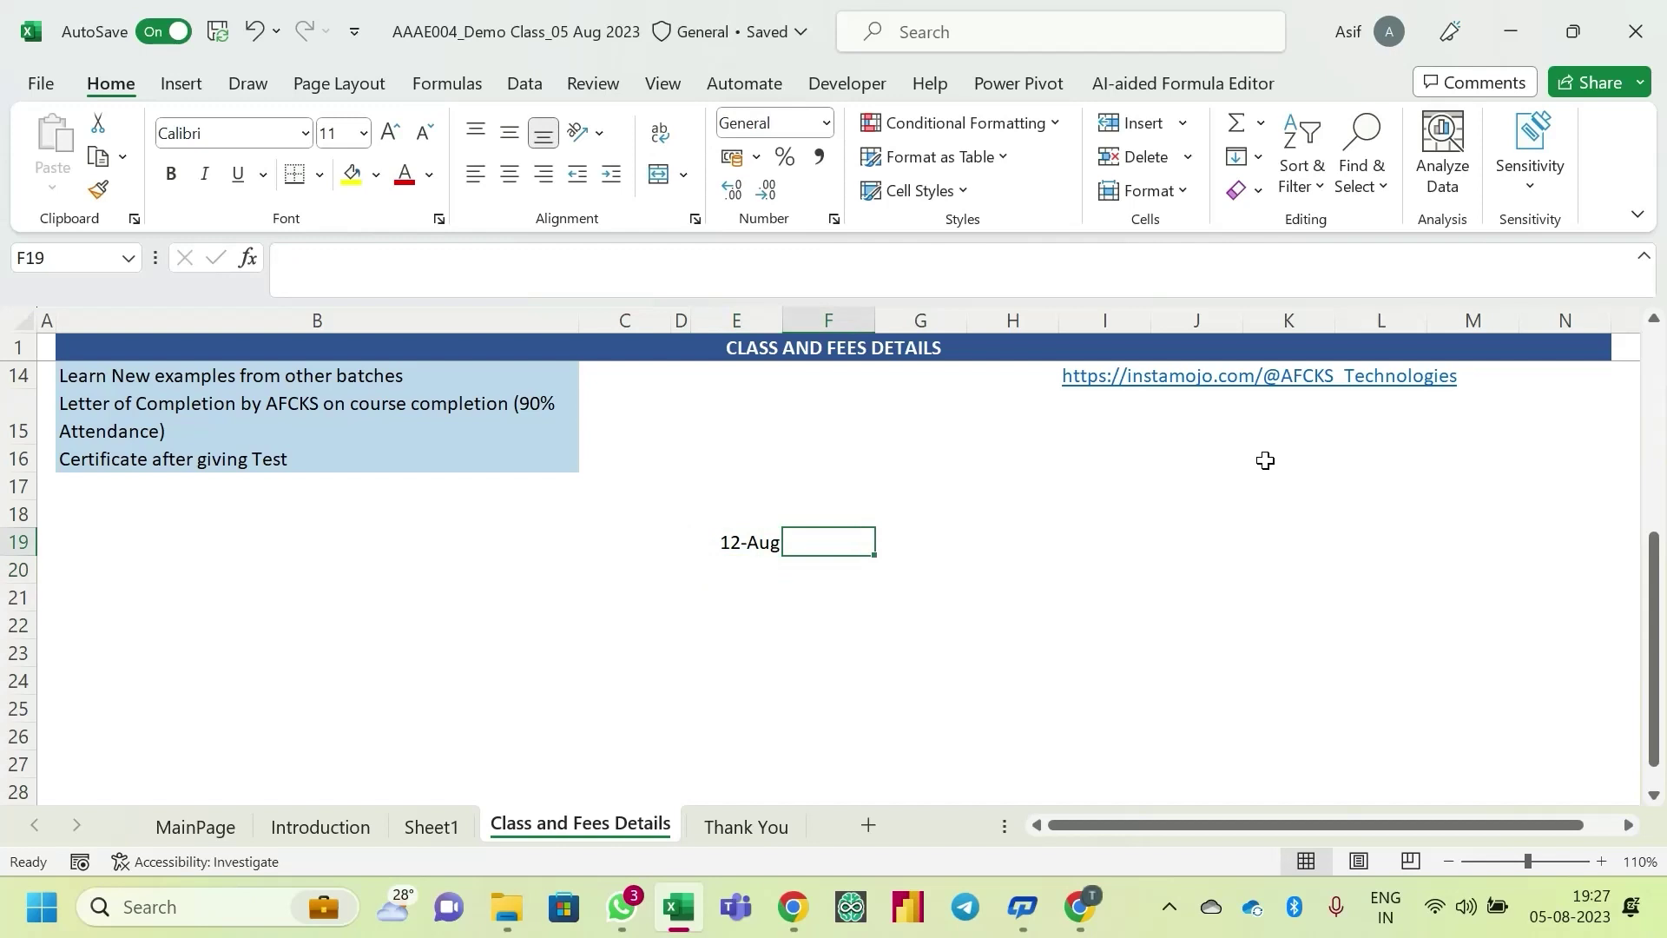
pyautogui.write('4000')
pyautogui.press('Return')
# - Add the heading Installment in E18 above the payment date
pyautogui.press('Up')
pyautogui.press('Up')
pyautogui.press('Left')
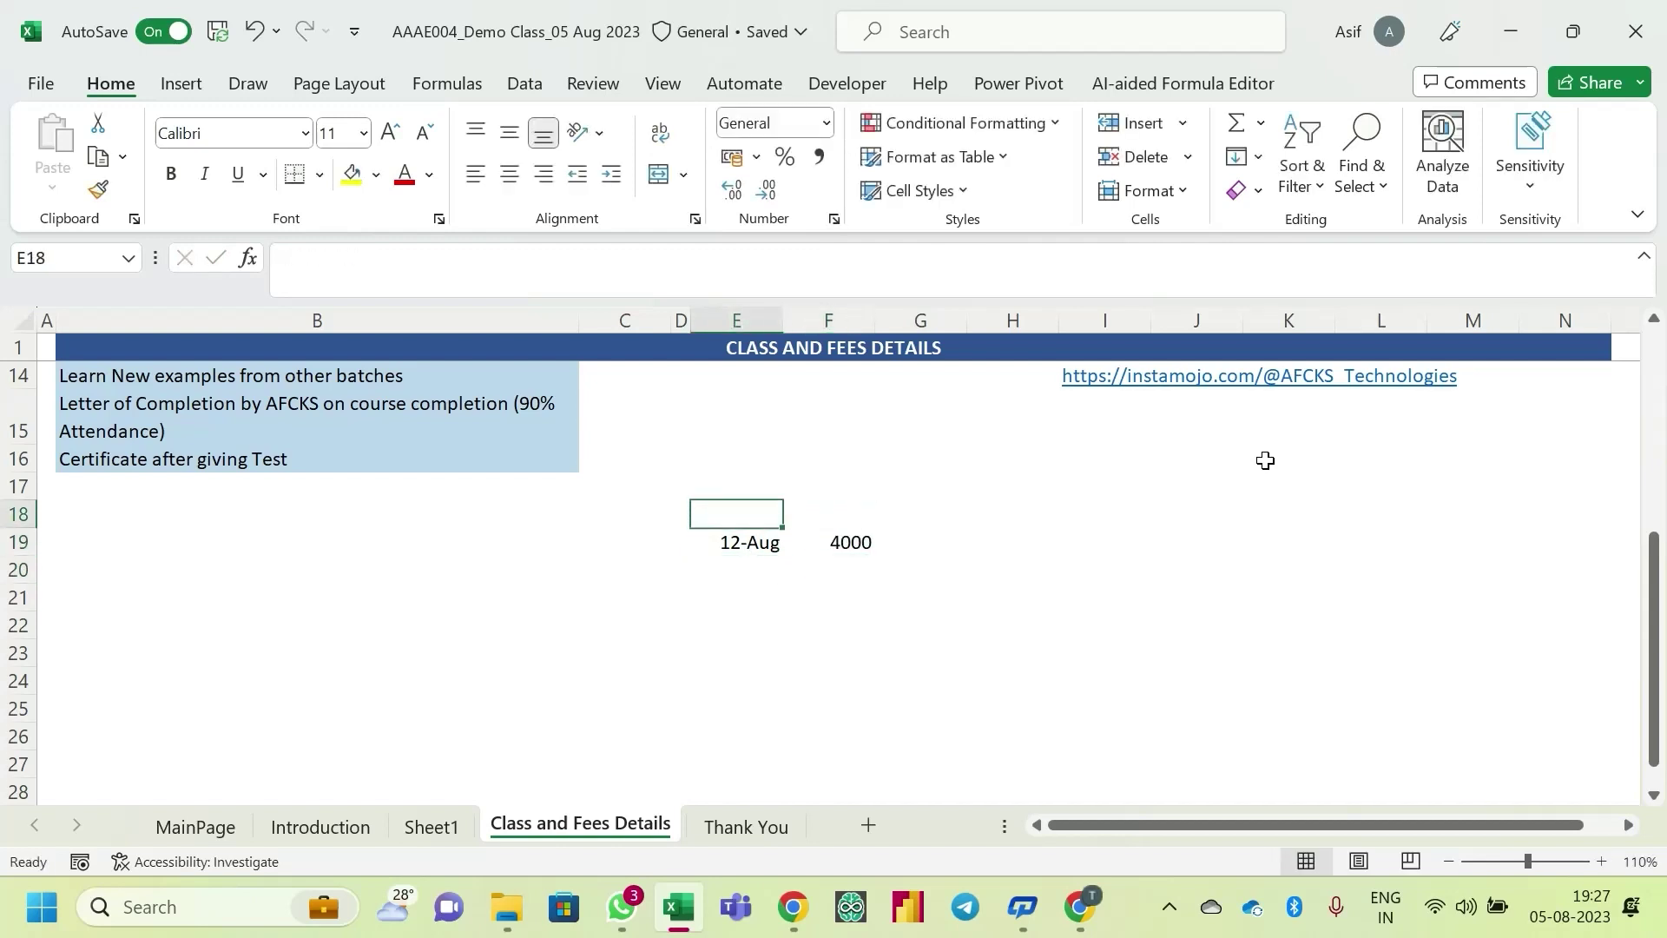
pyautogui.write('Insta')
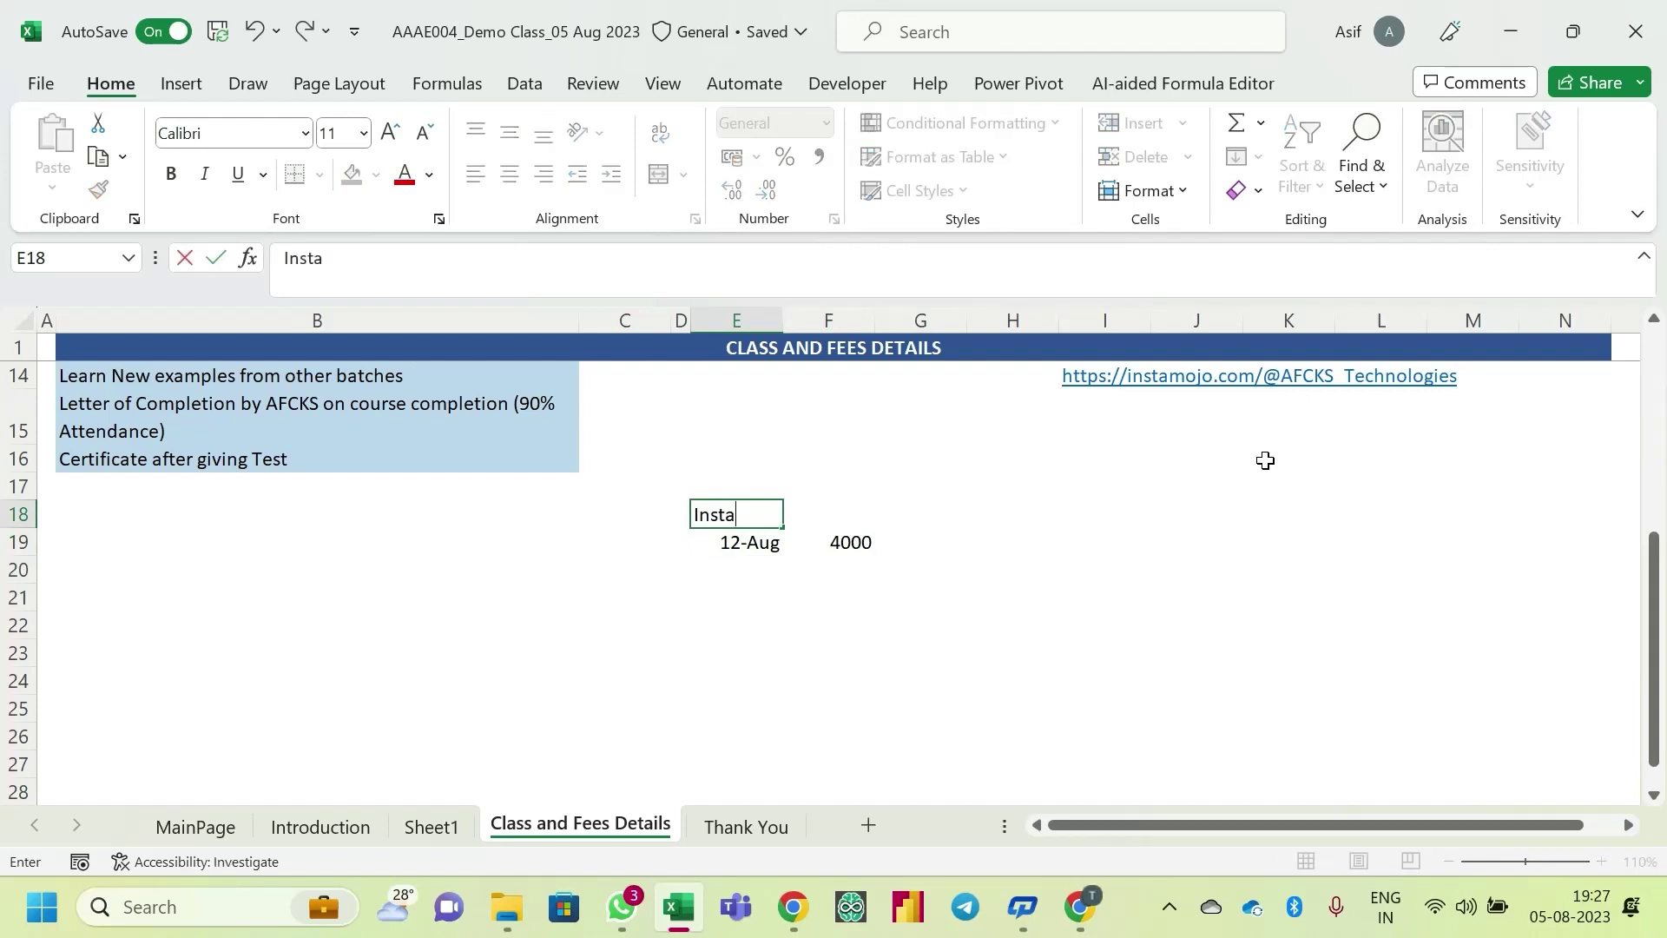
pyautogui.write('llment')
pyautogui.press('Return')
pyautogui.press('Up')
# - Add the heading One Time in I18, on the same row as the Installment heading
pyautogui.press('Left')
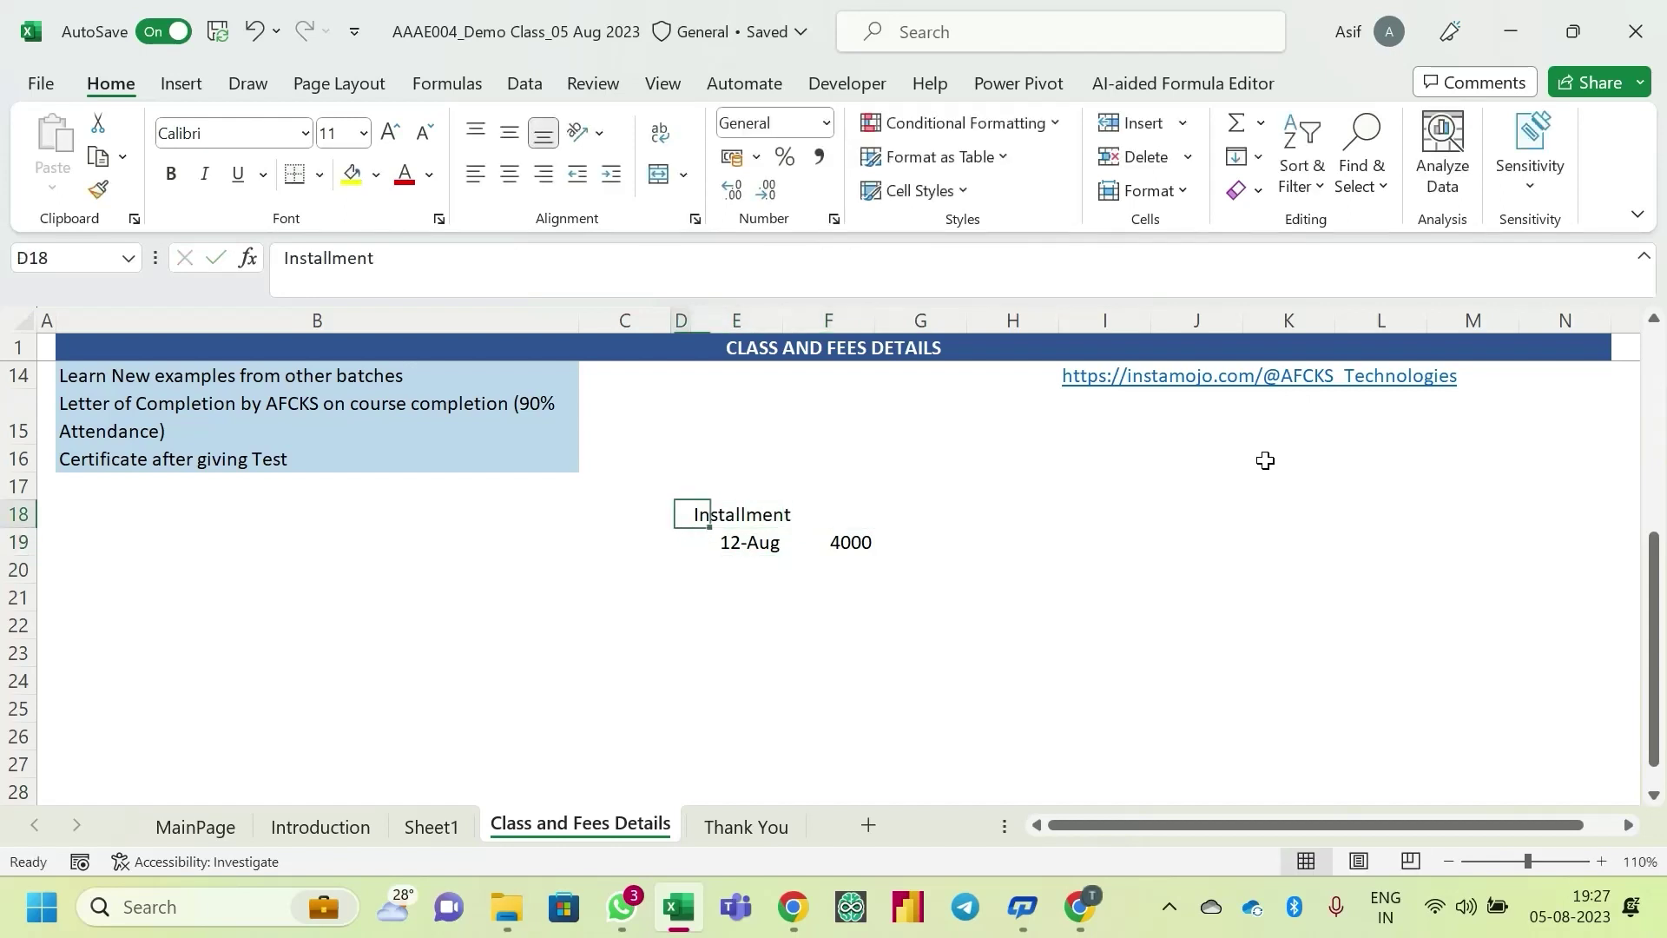
pyautogui.press('Right')
pyautogui.press('Right')
pyautogui.press('Right')
pyautogui.press('Right')
pyautogui.press('Right')
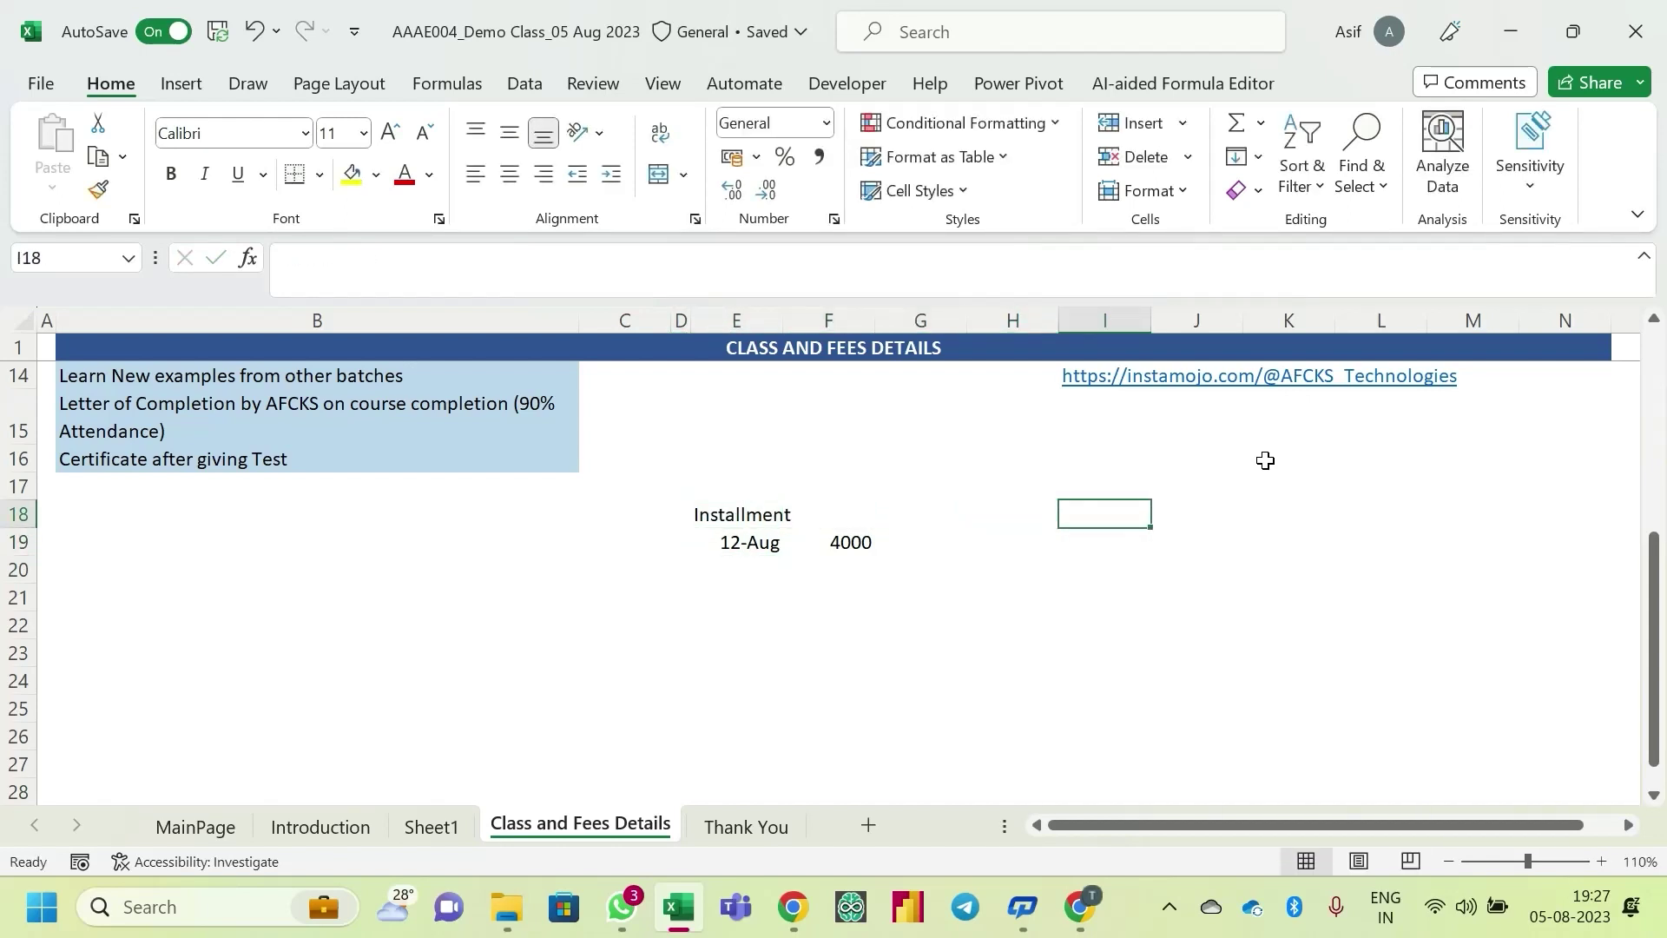
pyautogui.write('One Time')
pyautogui.press('Return')
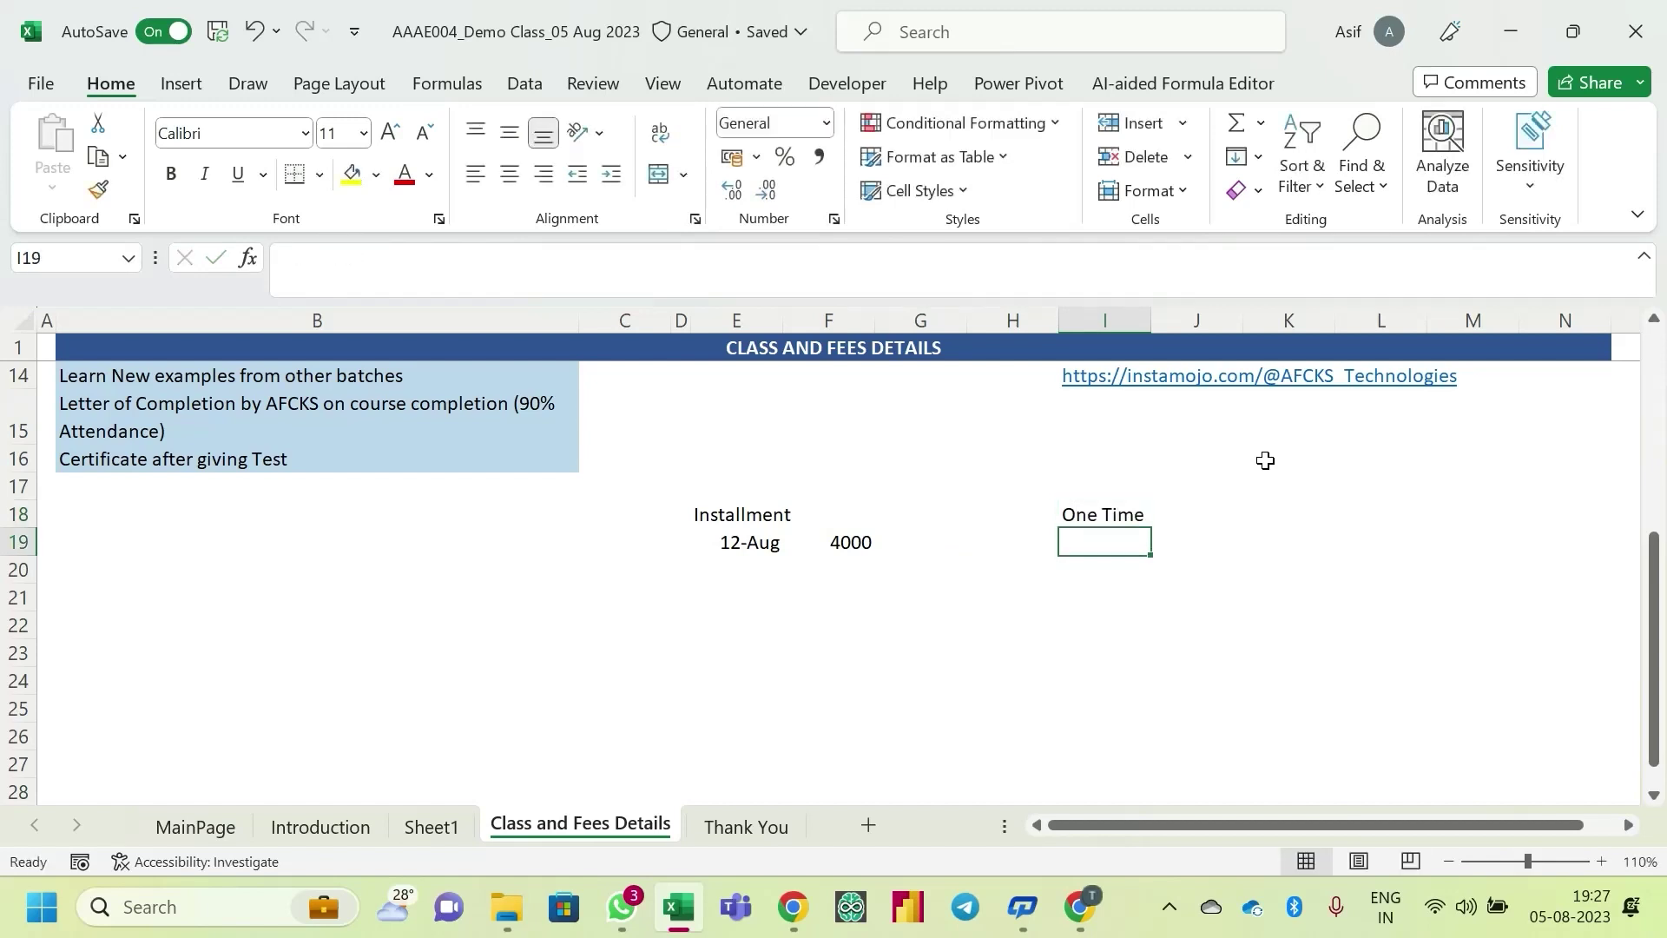
# - Enter the one-time payment date 12-Aug in I19 and the amount 7200 beside it in J19
pyautogui.write('12- ')
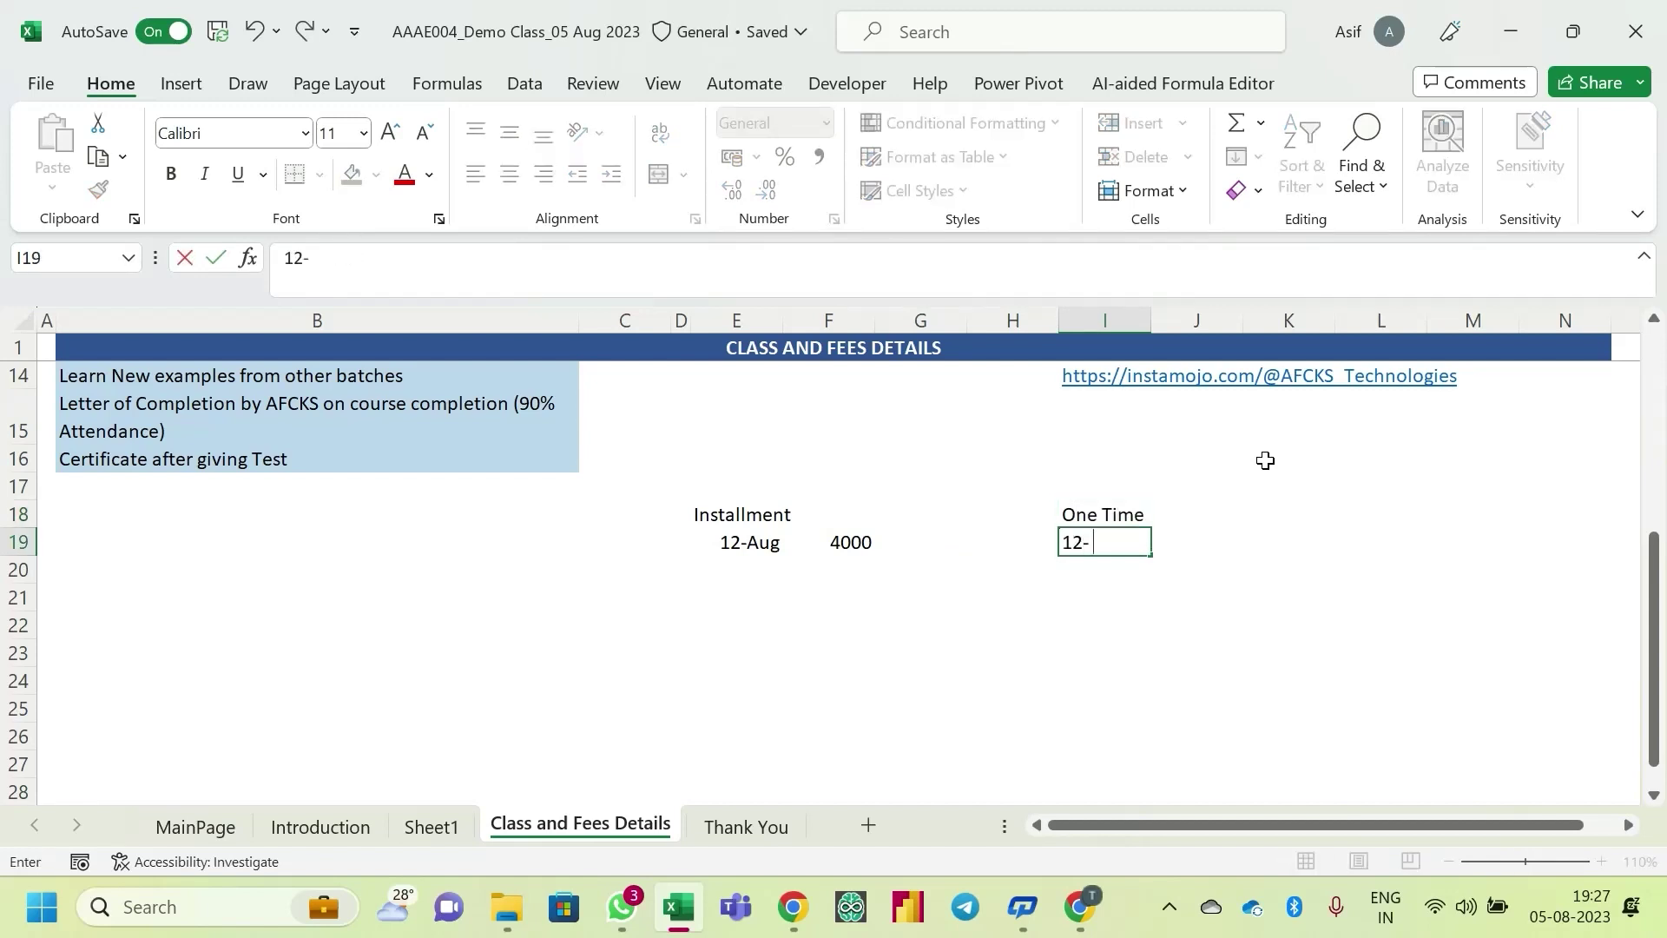
pyautogui.write('Aug')
pyautogui.press('Return')
pyautogui.press('Up')
pyautogui.press('Right')
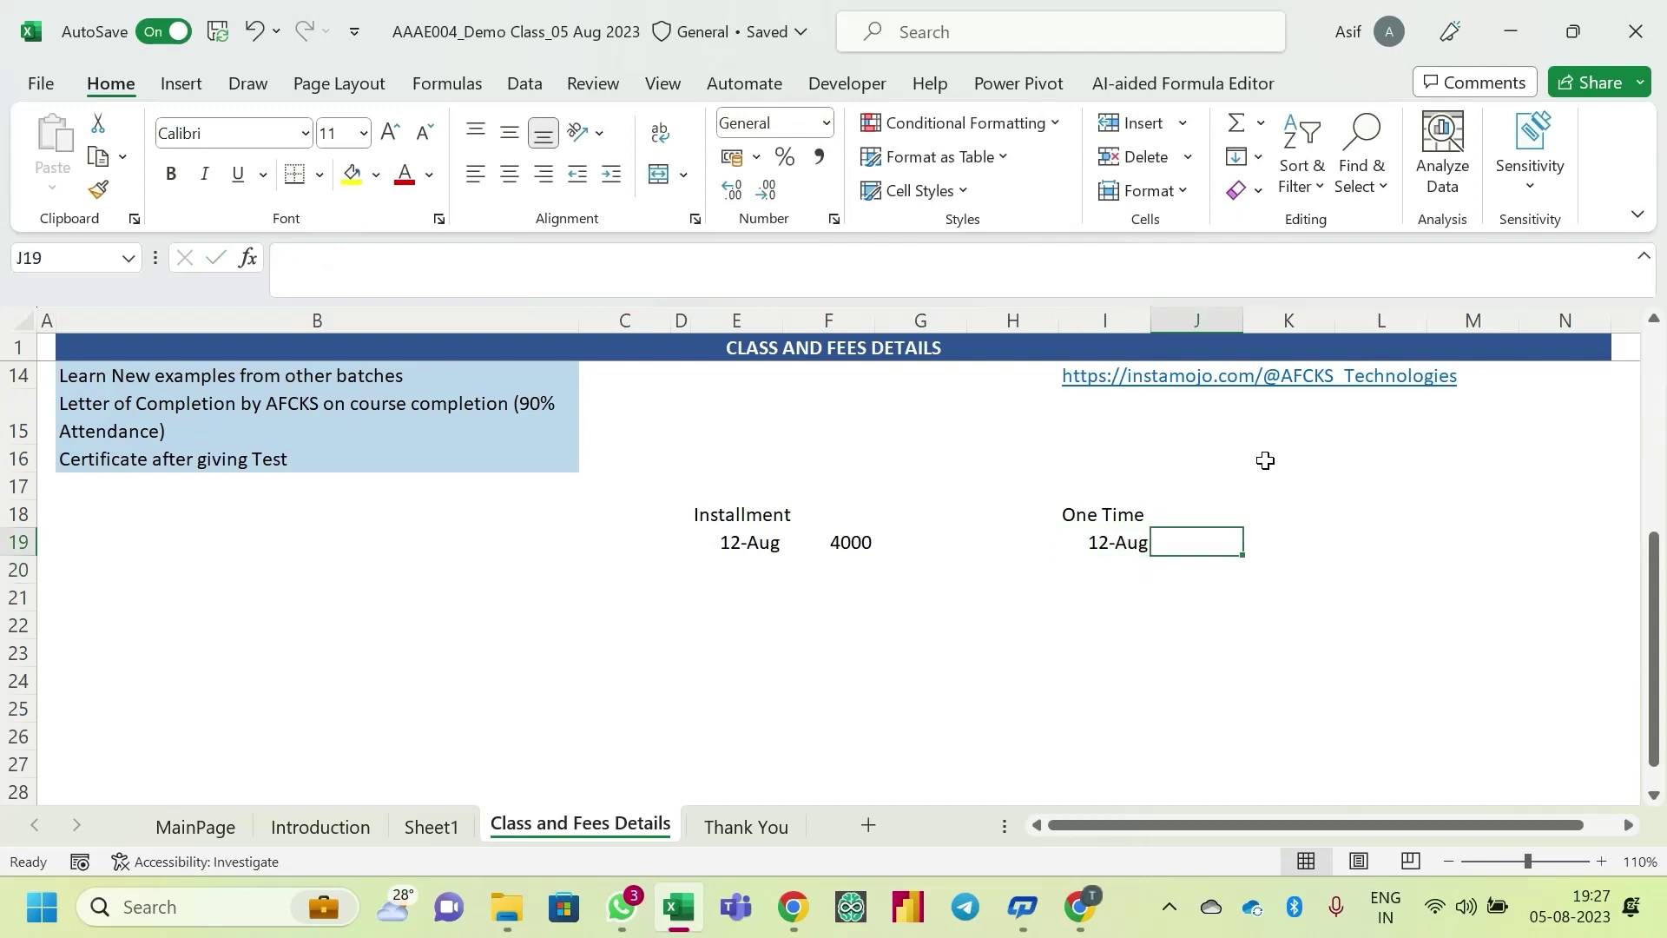
pyautogui.write('72000')
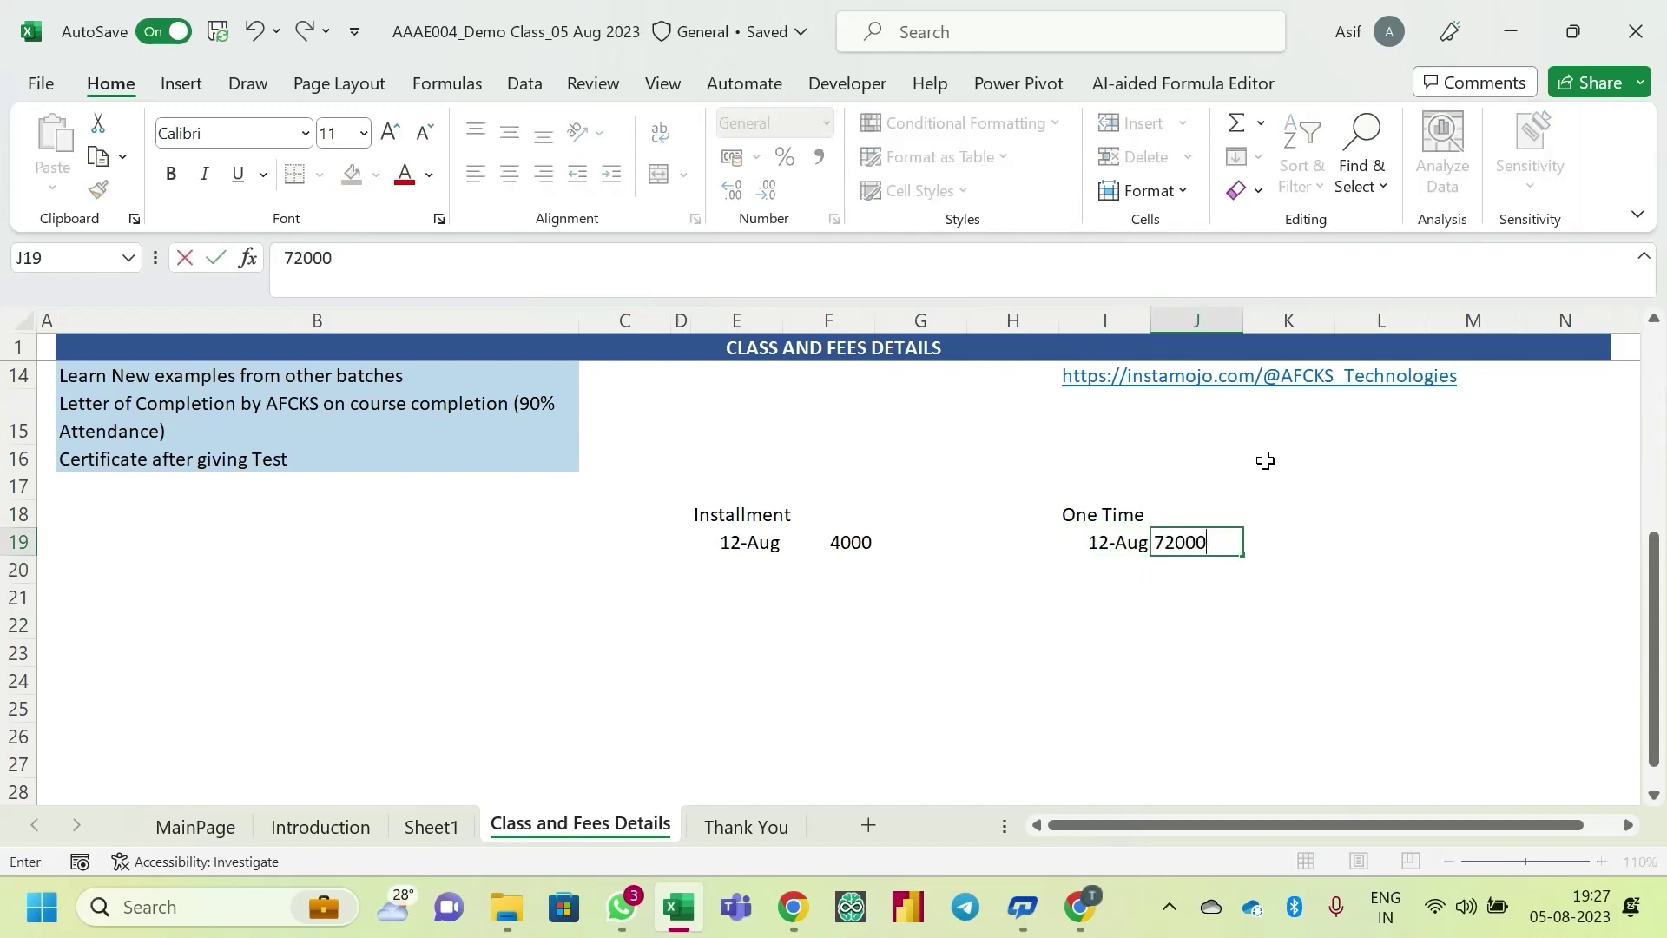
pyautogui.press('BackSpace')
pyautogui.press('Return')
pyautogui.press('Up')
pyautogui.press('Left')
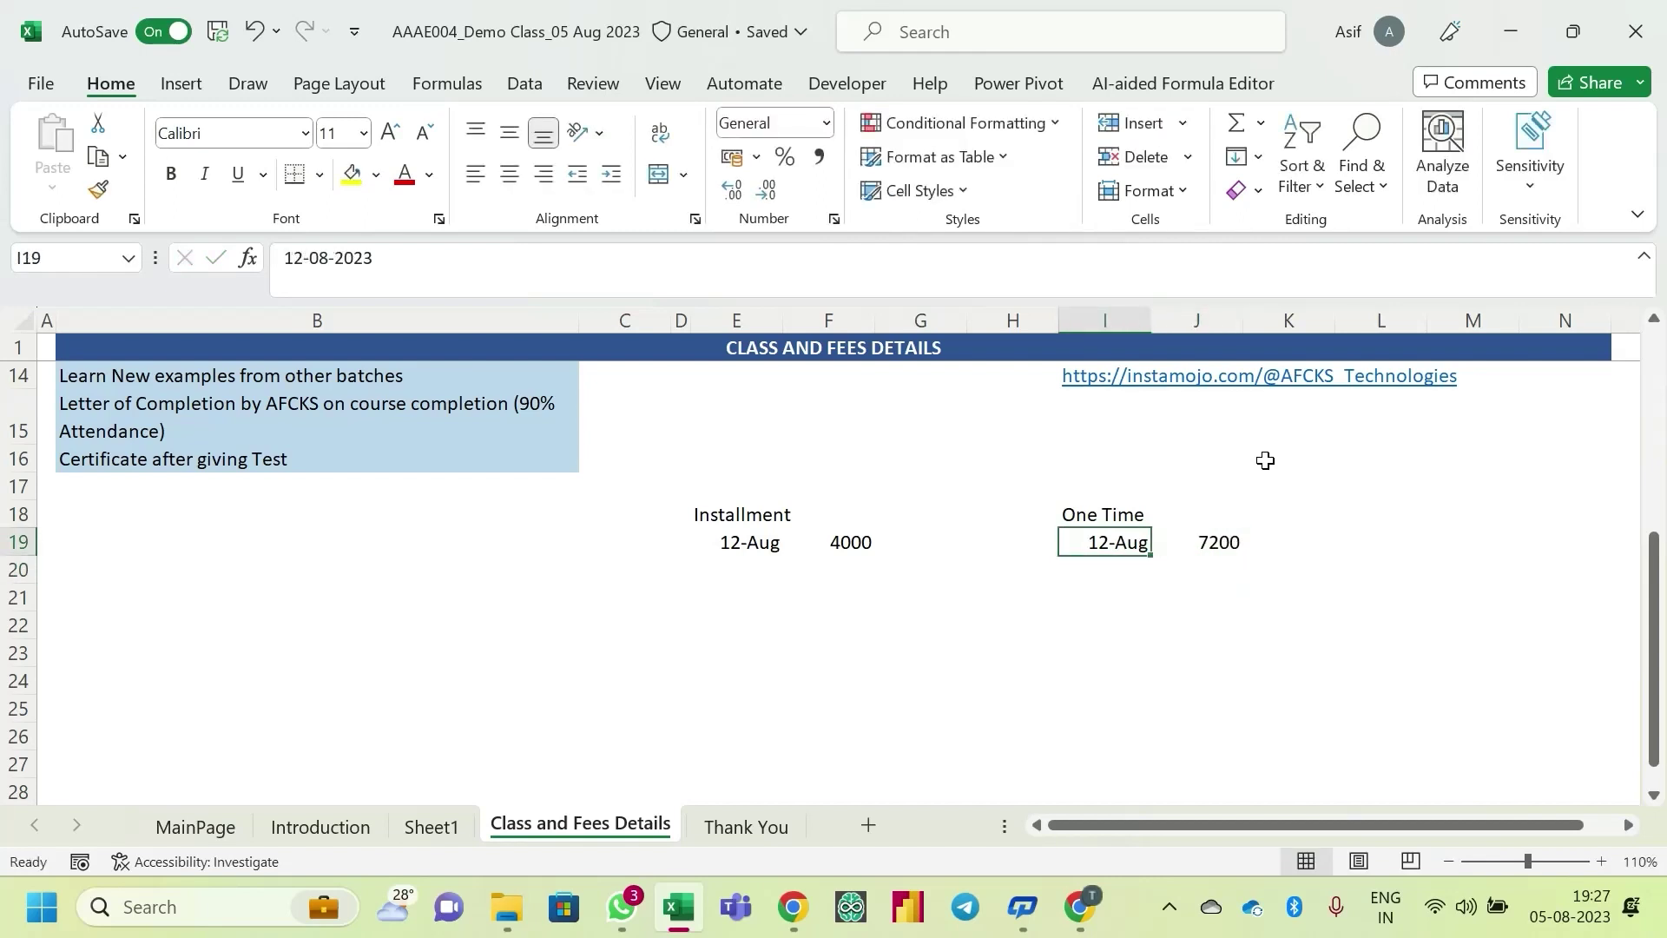
# - Enter the second installment date 12 Sep in E20 and the amount 4000 beside it in F20
pyautogui.press('Right')
pyautogui.press('Left')
pyautogui.press('Left')
pyautogui.press('Left')
pyautogui.press('Left')
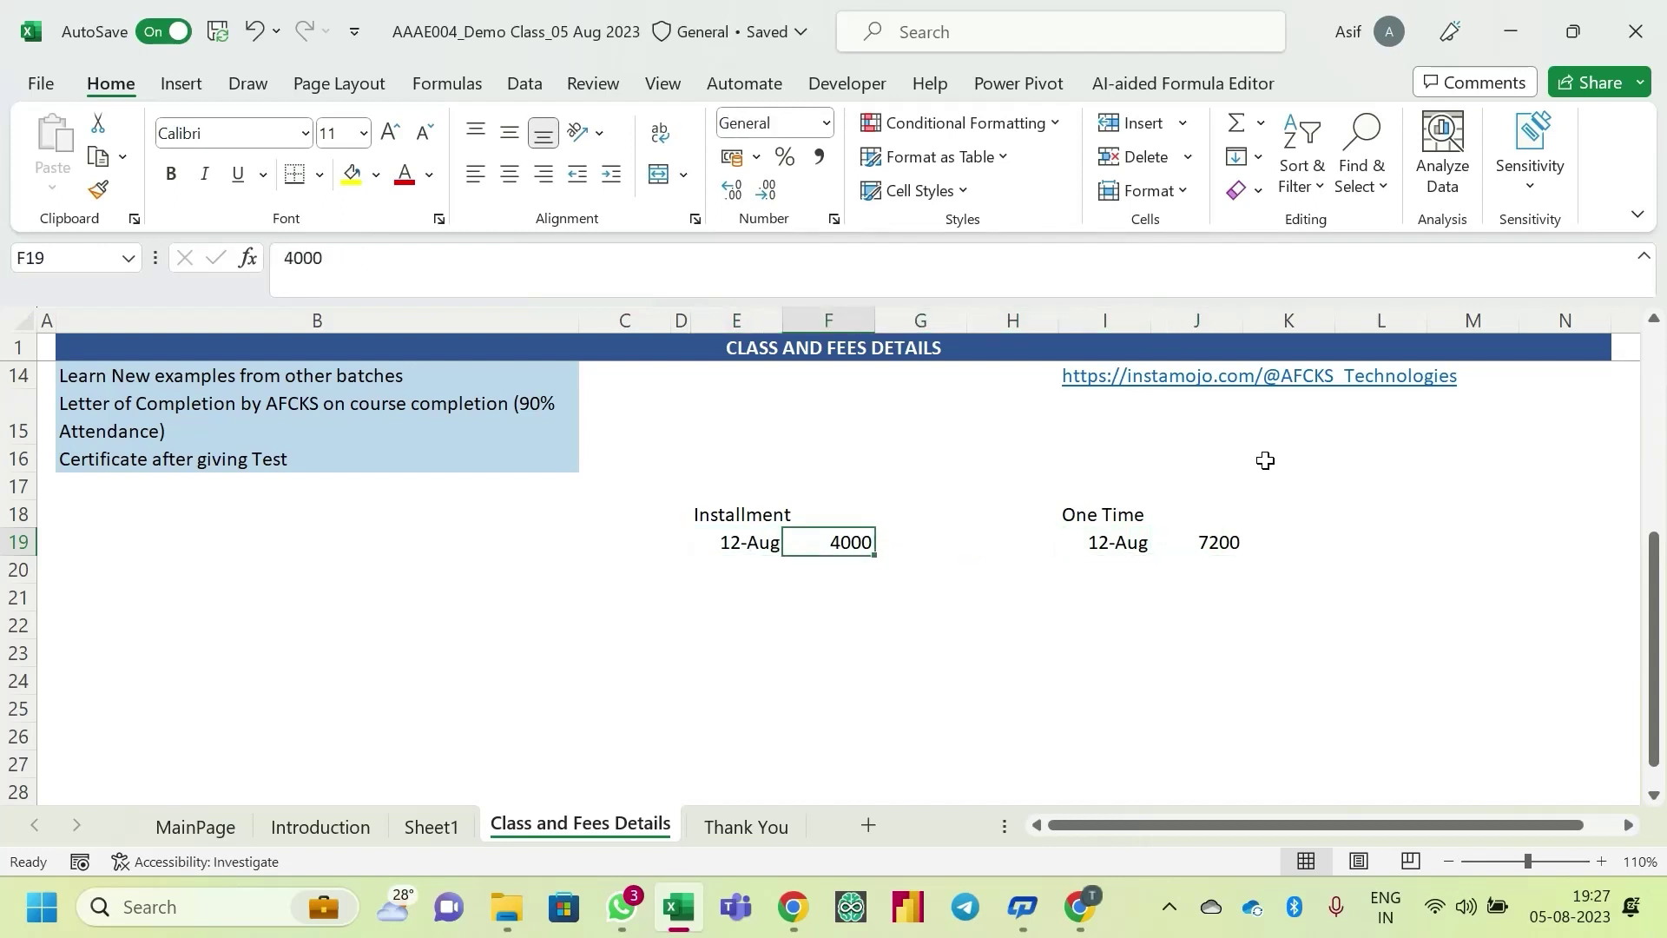
pyautogui.press('Left')
pyautogui.press('Down')
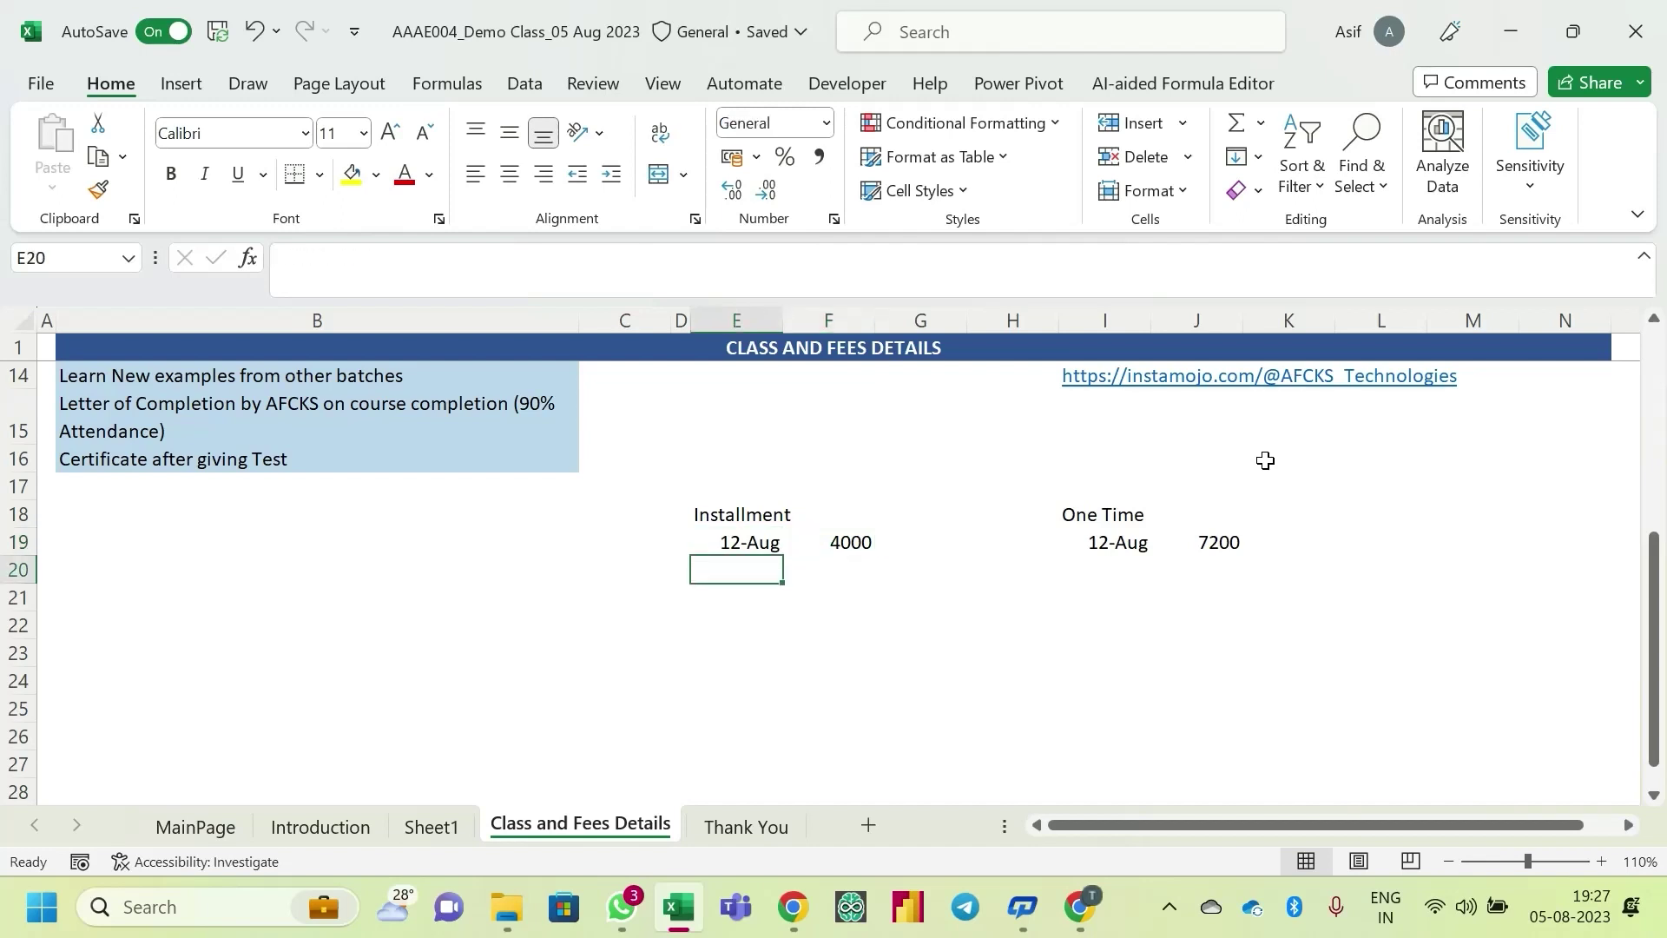
pyautogui.press('Right')
pyautogui.press('Left')
pyautogui.write('12 Sep')
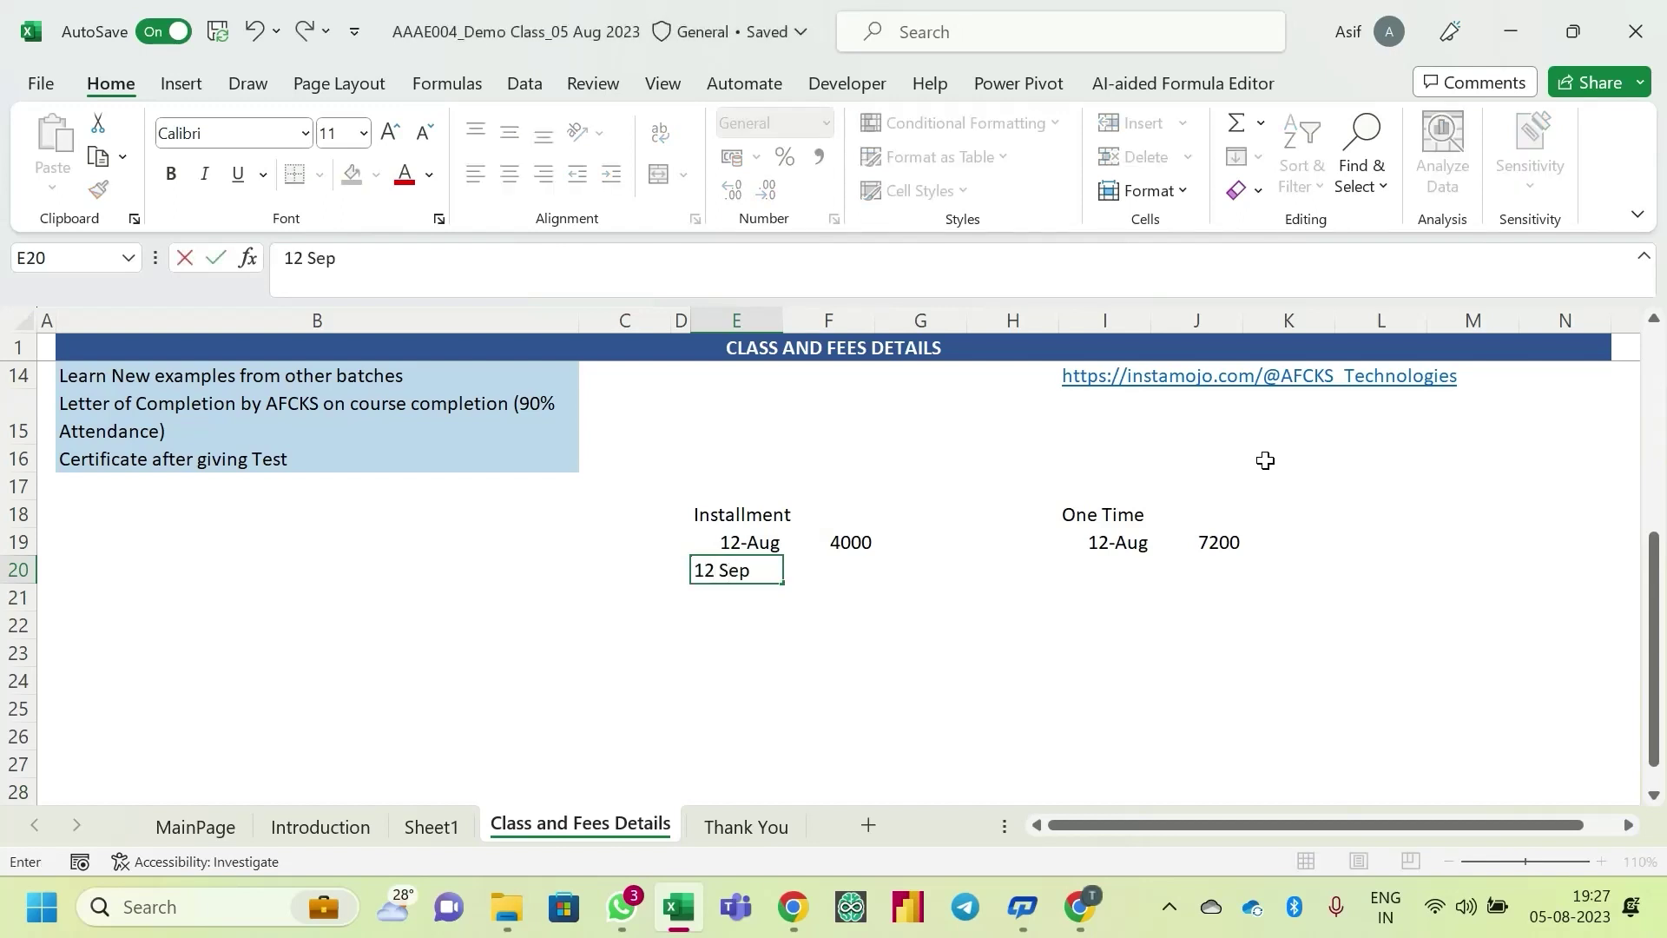
pyautogui.press('Return')
pyautogui.press('Up')
pyautogui.press('Right')
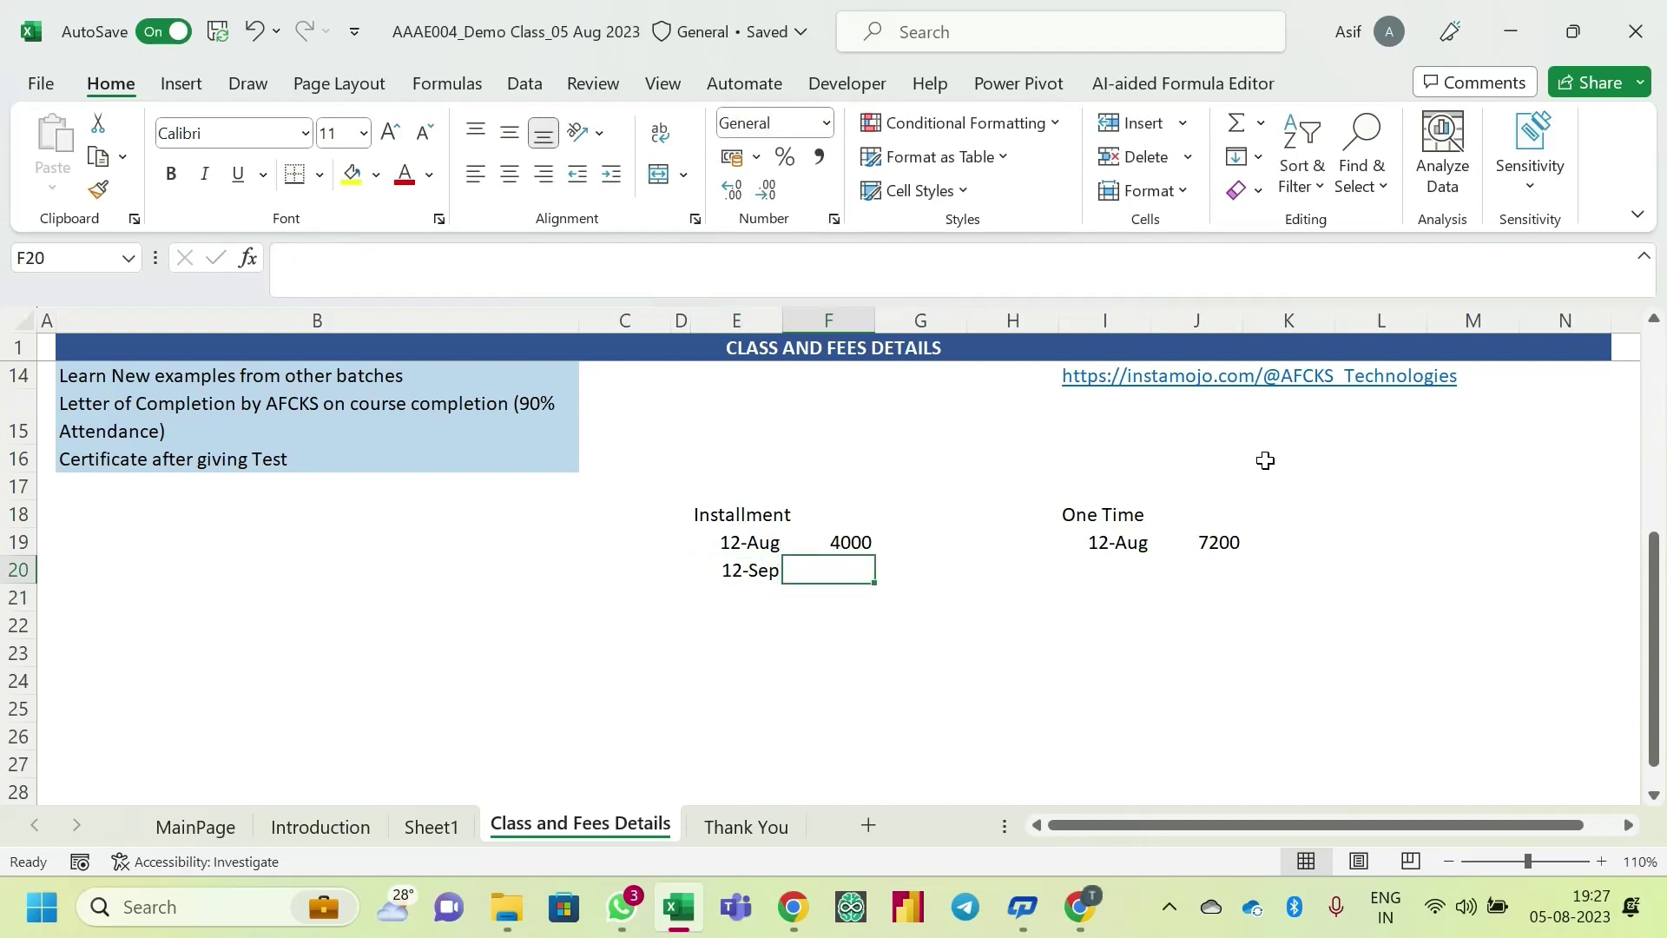
pyautogui.write('4000')
pyautogui.press('Return')
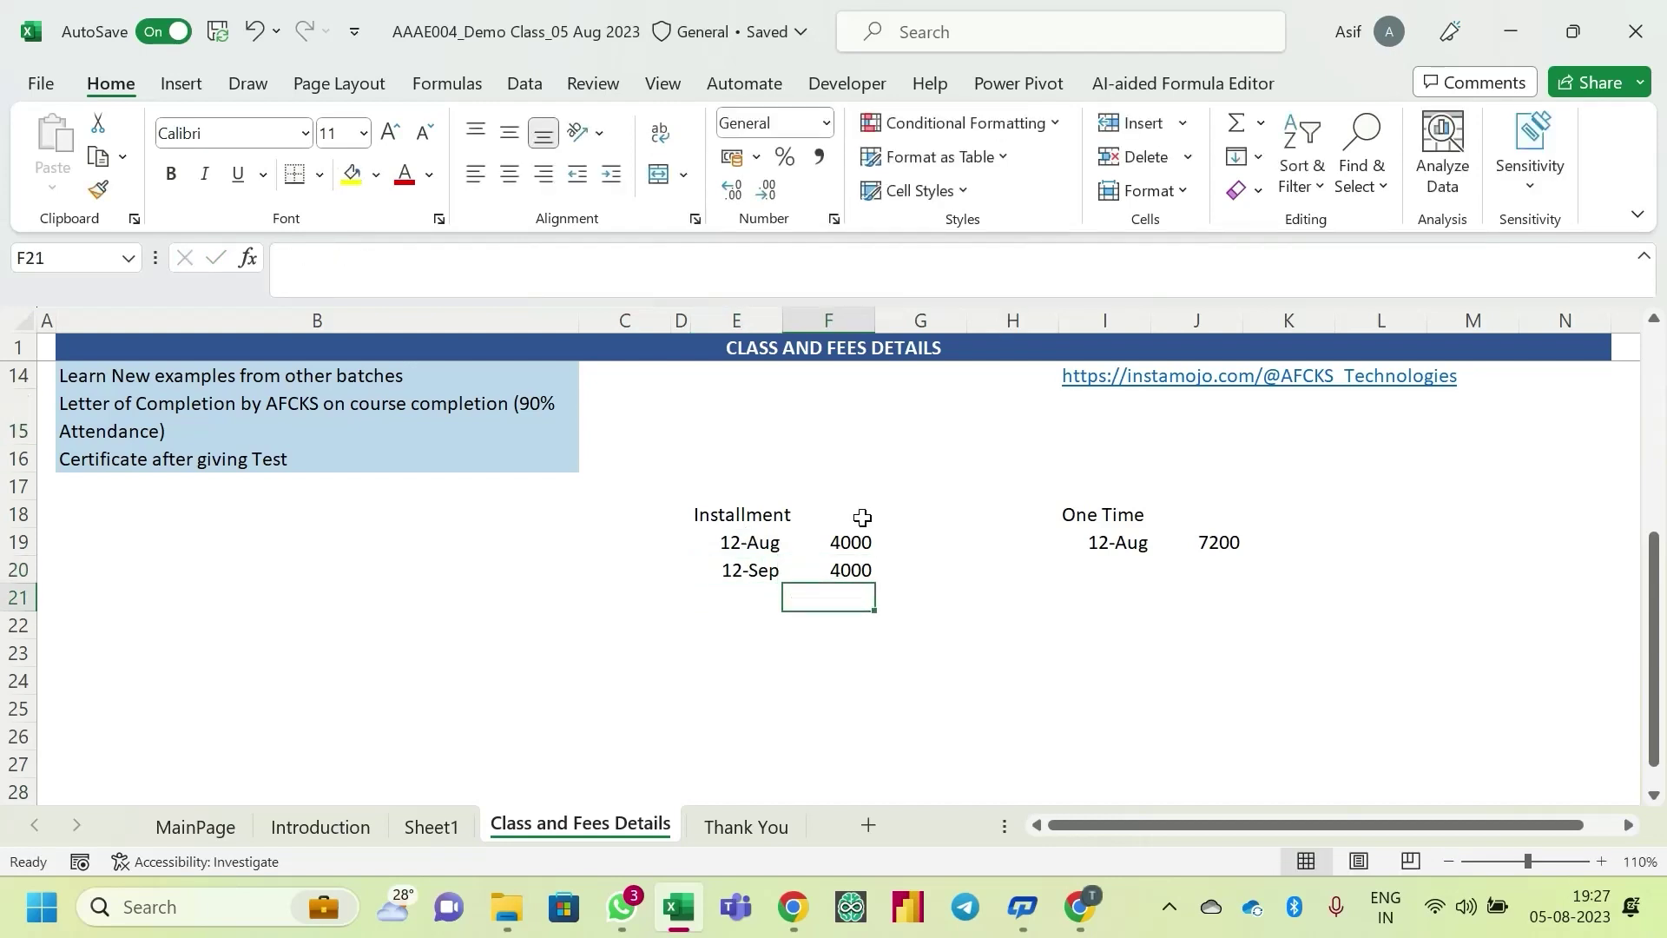
# - Switch to the Google Meet call, admit the waiting participant and return to the Excel workbook
pyautogui.scroll(3, 746, 534)
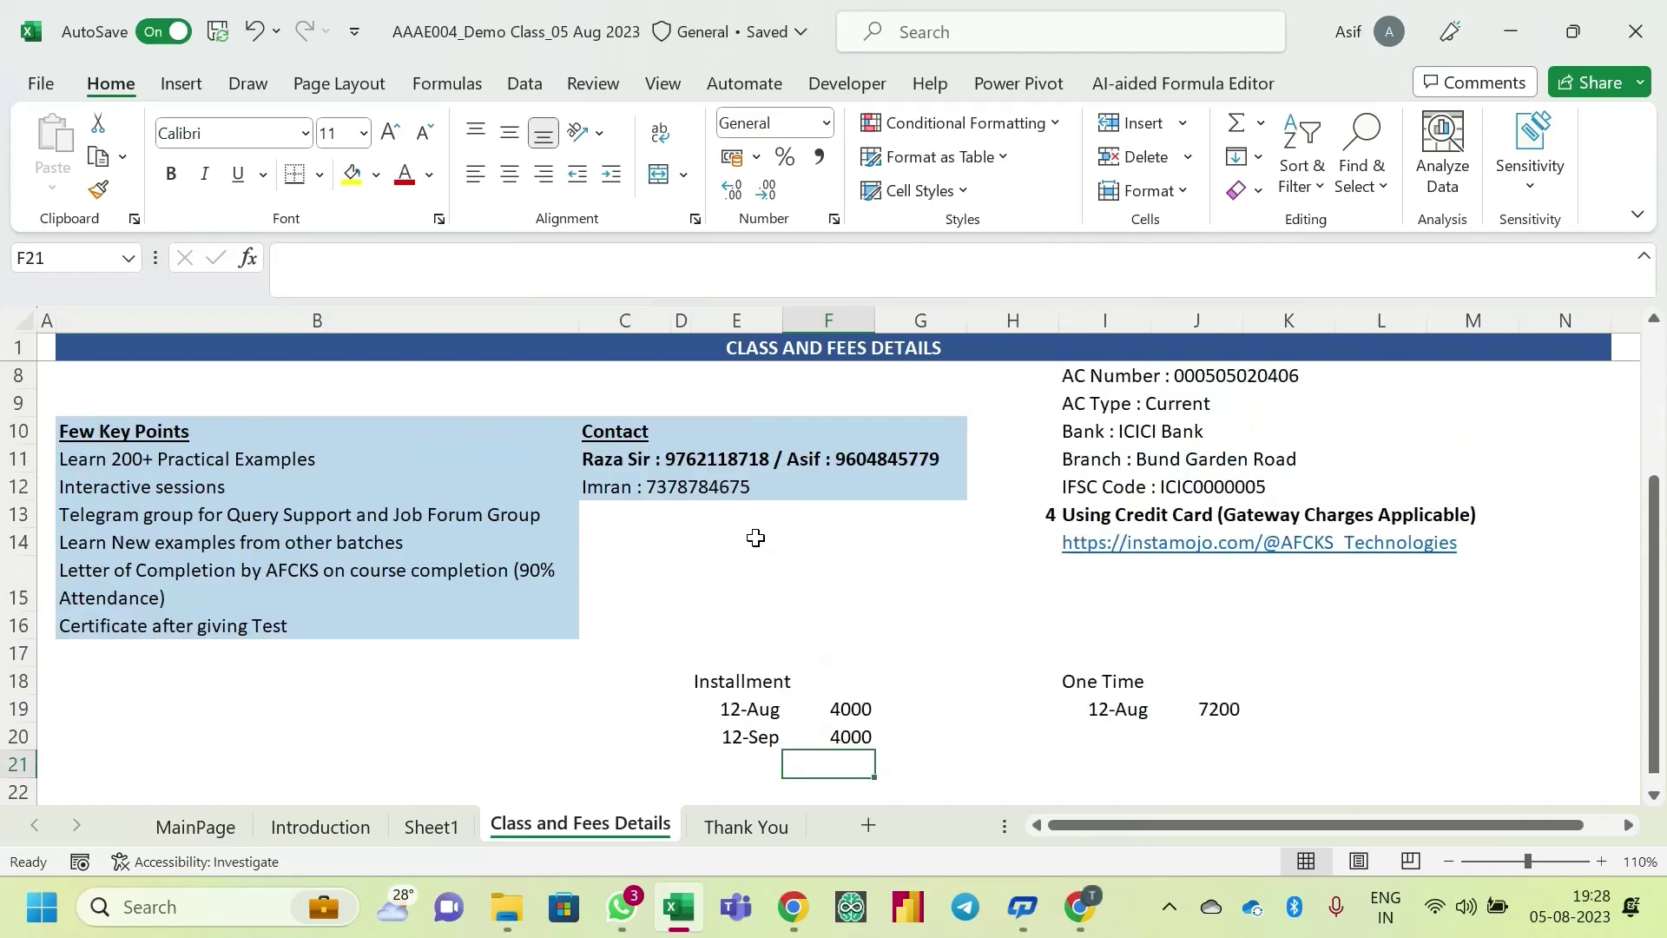
pyautogui.click(229, 679)
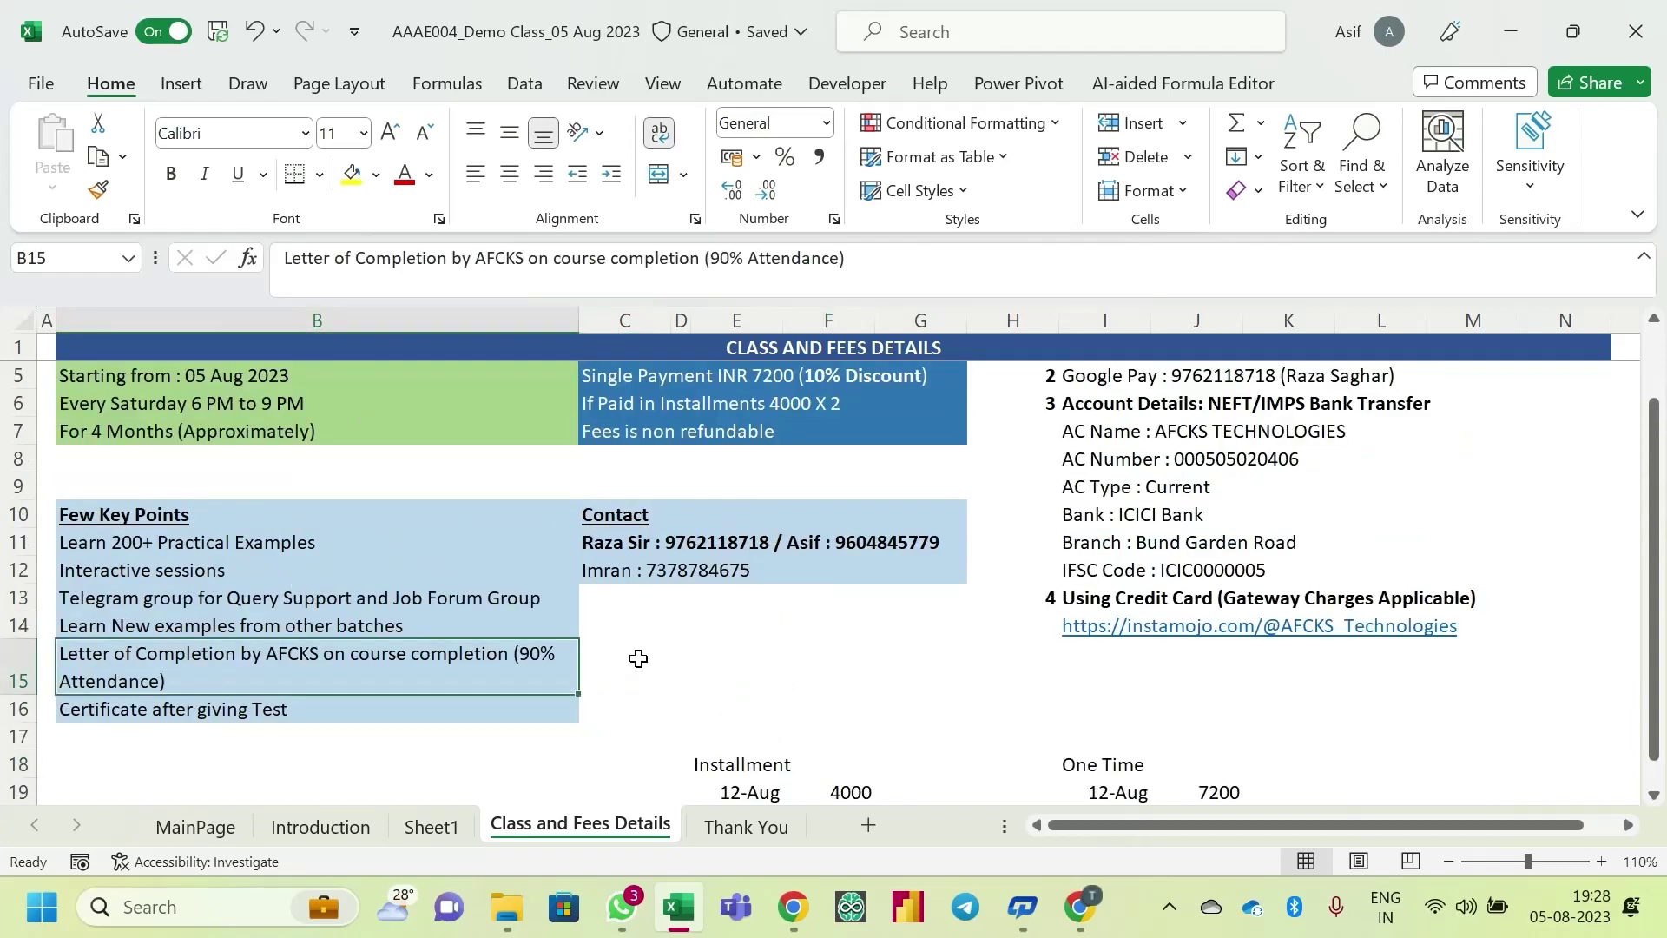
pyautogui.hotkey('alt', 'Tab')
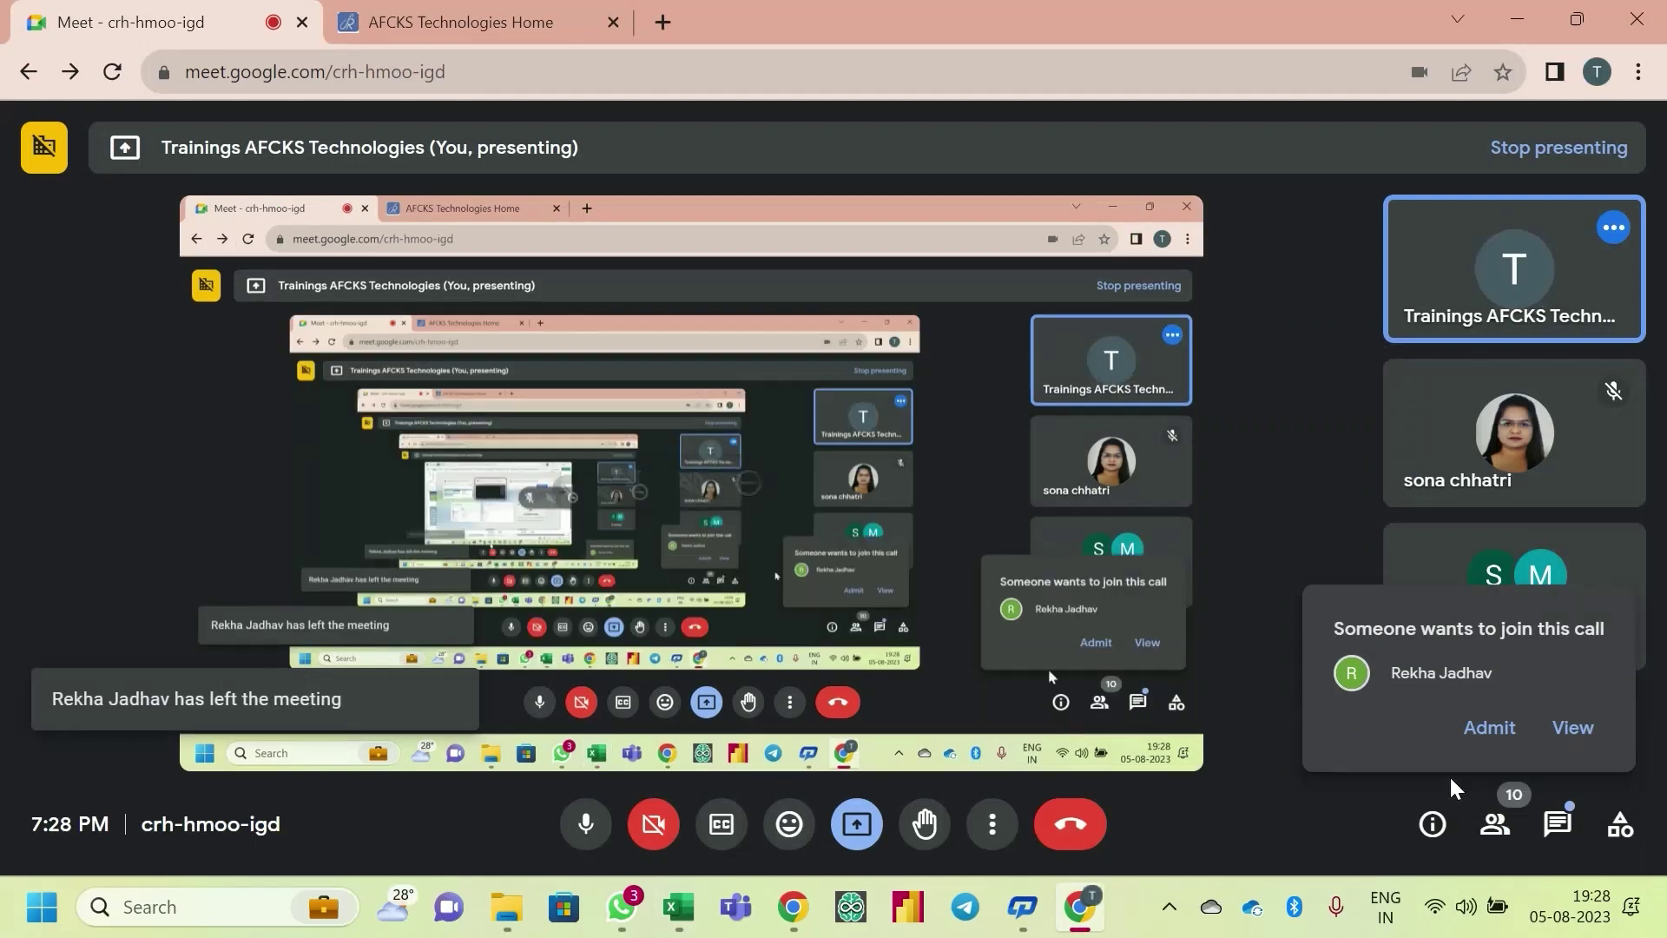
pyautogui.click(1488, 731)
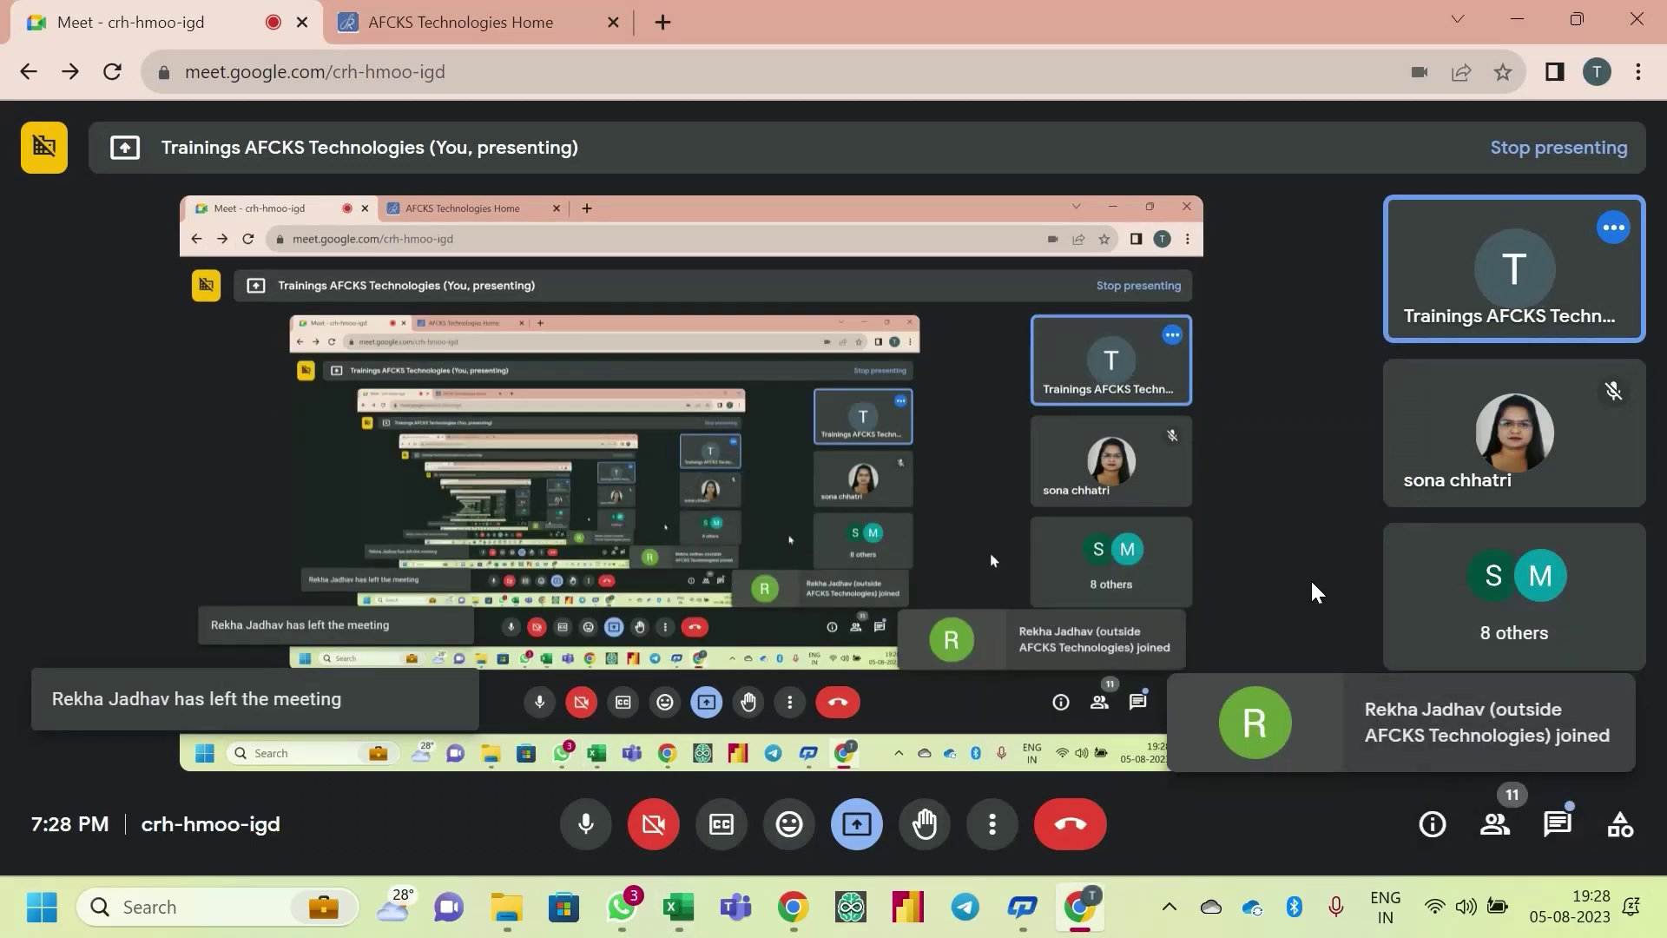
pyautogui.hotkey('alt', 'Tab')
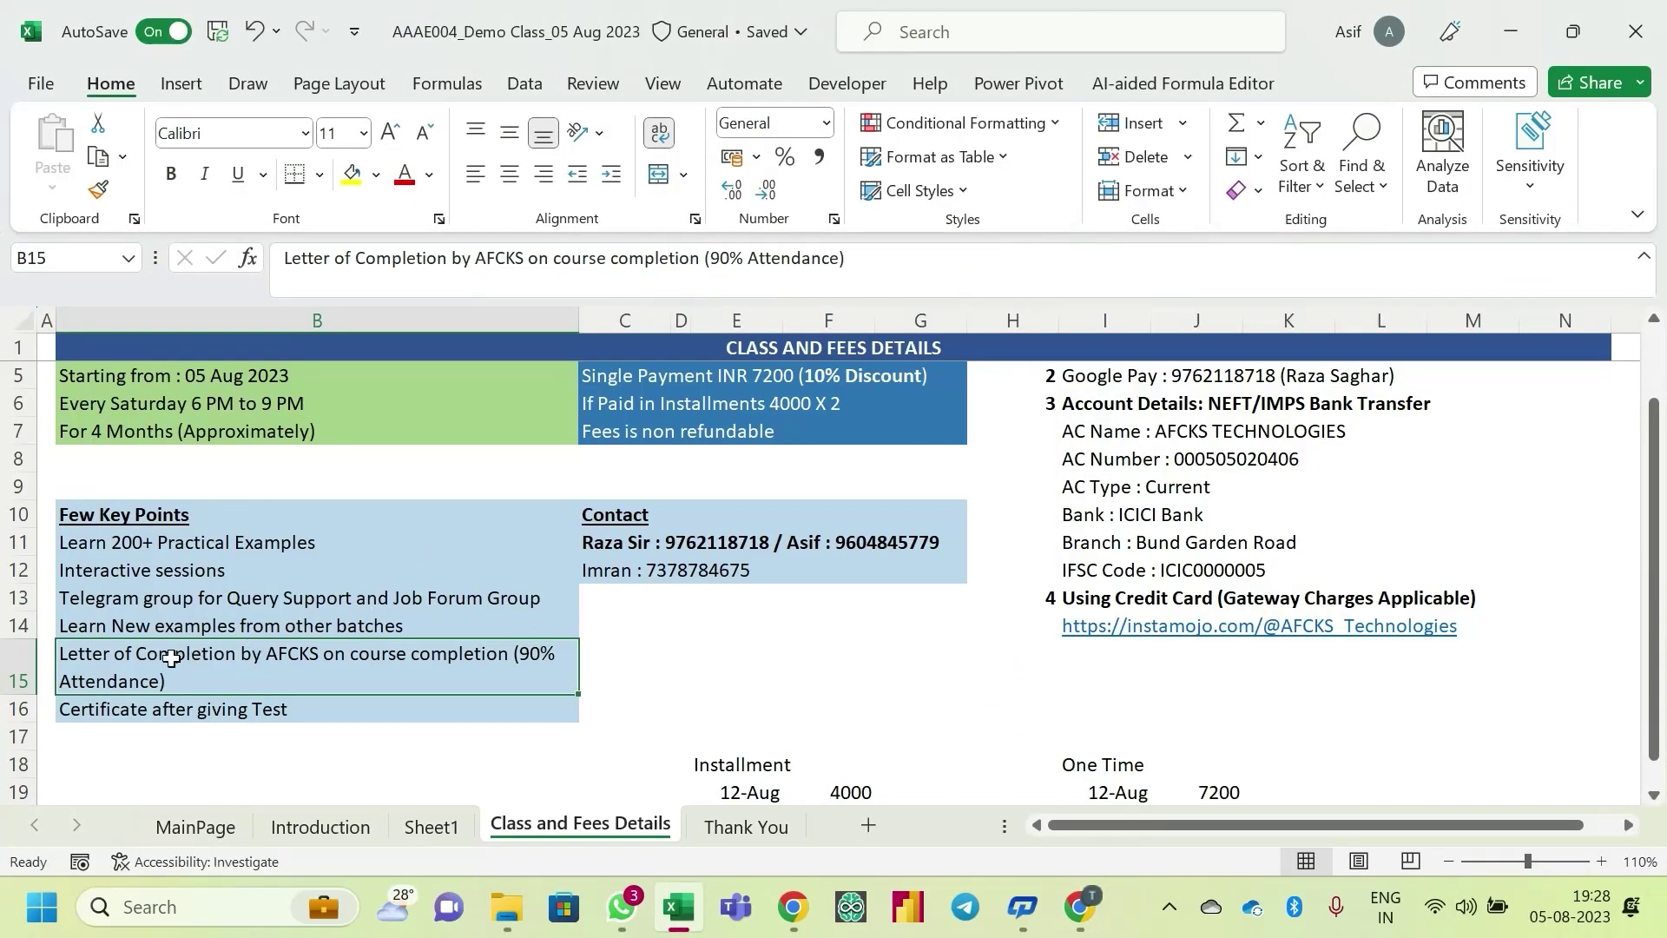
# - Enter the letter A in each of the cells E26, F26 and G26 below the payment schedules
pyautogui.scroll(-2, 364, 531)
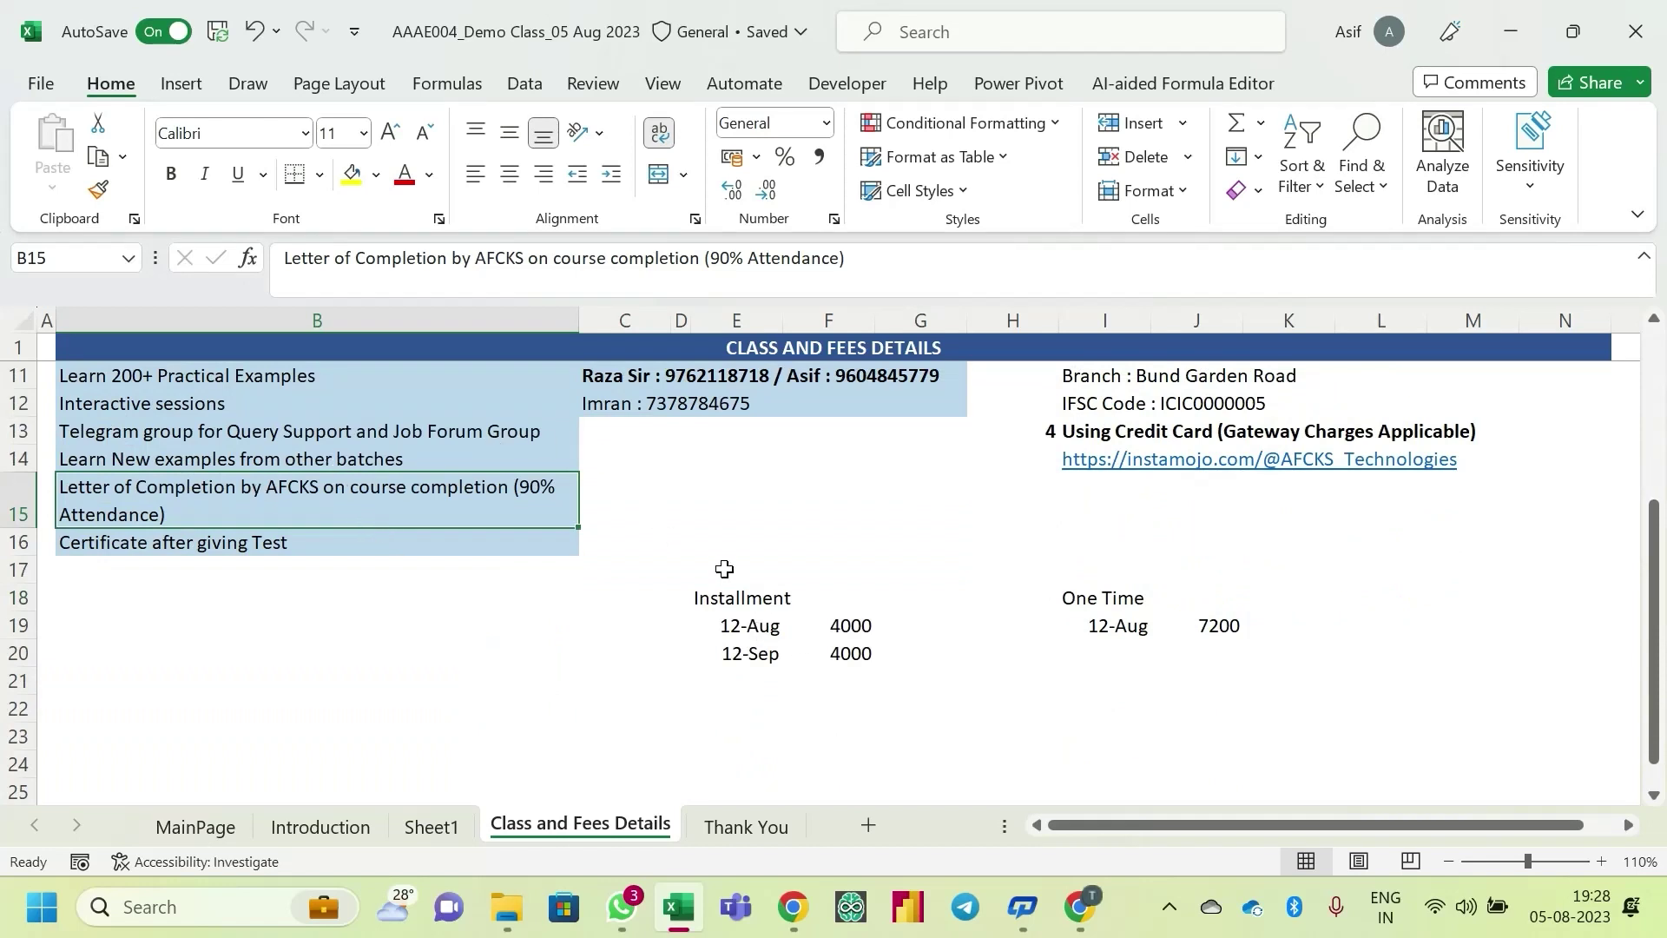
pyautogui.scroll(-3, 599, 573)
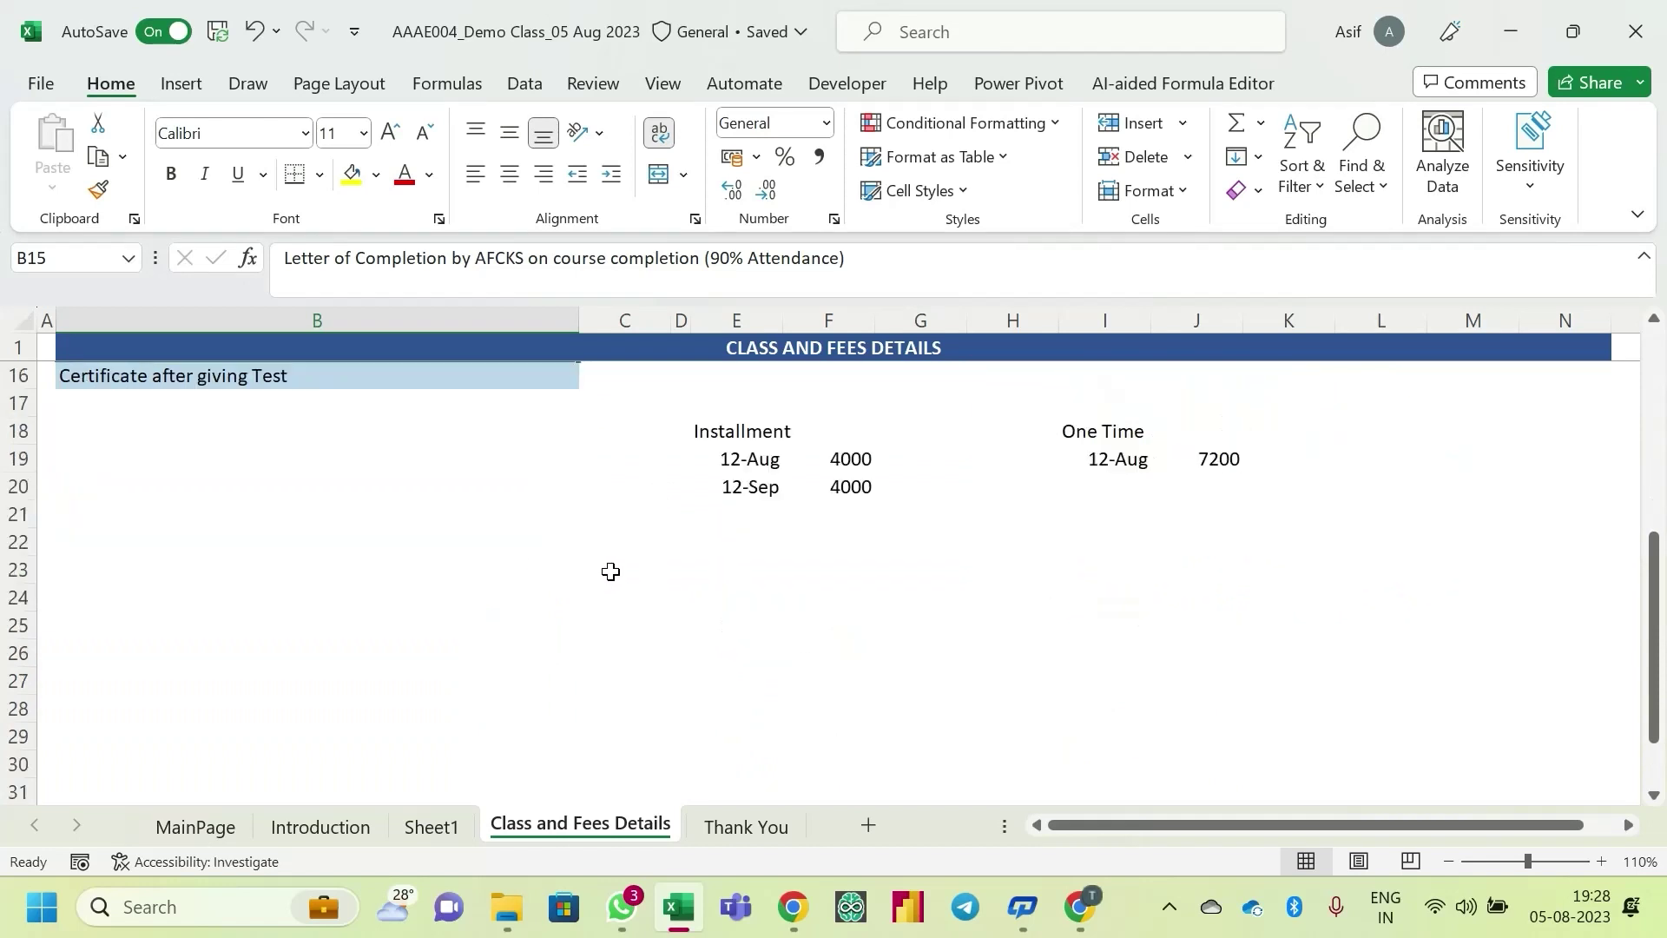
pyautogui.click(764, 573)
pyautogui.write('A')
pyautogui.press('Return')
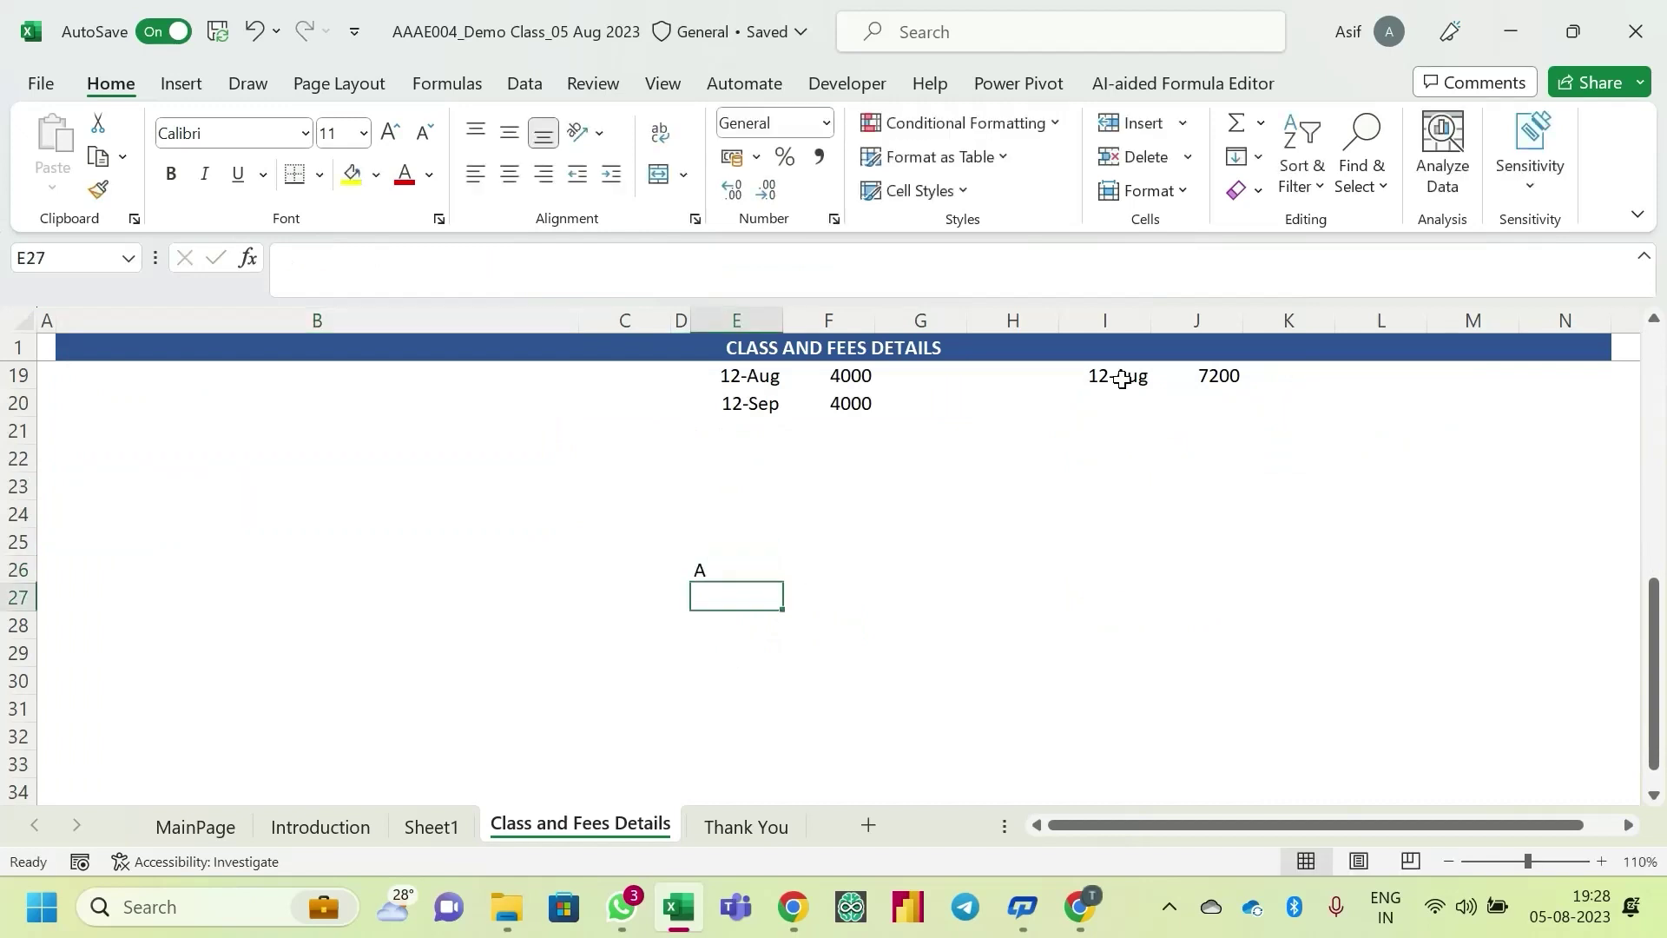
pyautogui.press('Up')
pyautogui.press('Right')
pyautogui.write('A')
pyautogui.press('Return')
pyautogui.press('Up')
pyautogui.press('Right')
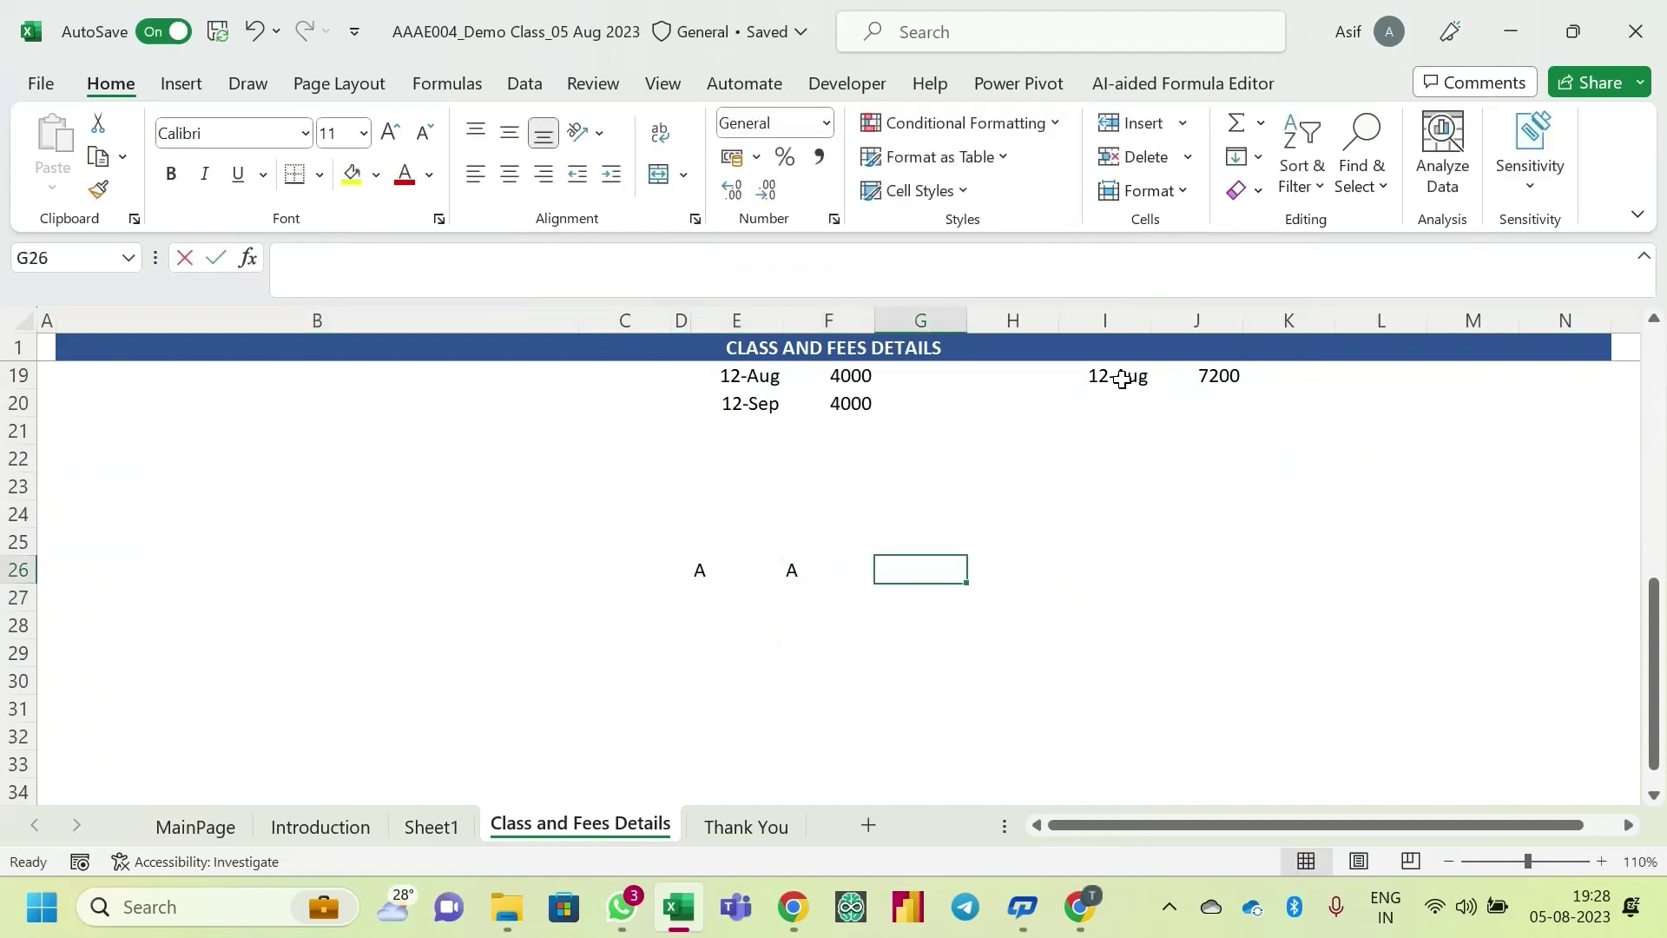
pyautogui.write('A')
pyautogui.press('Return')
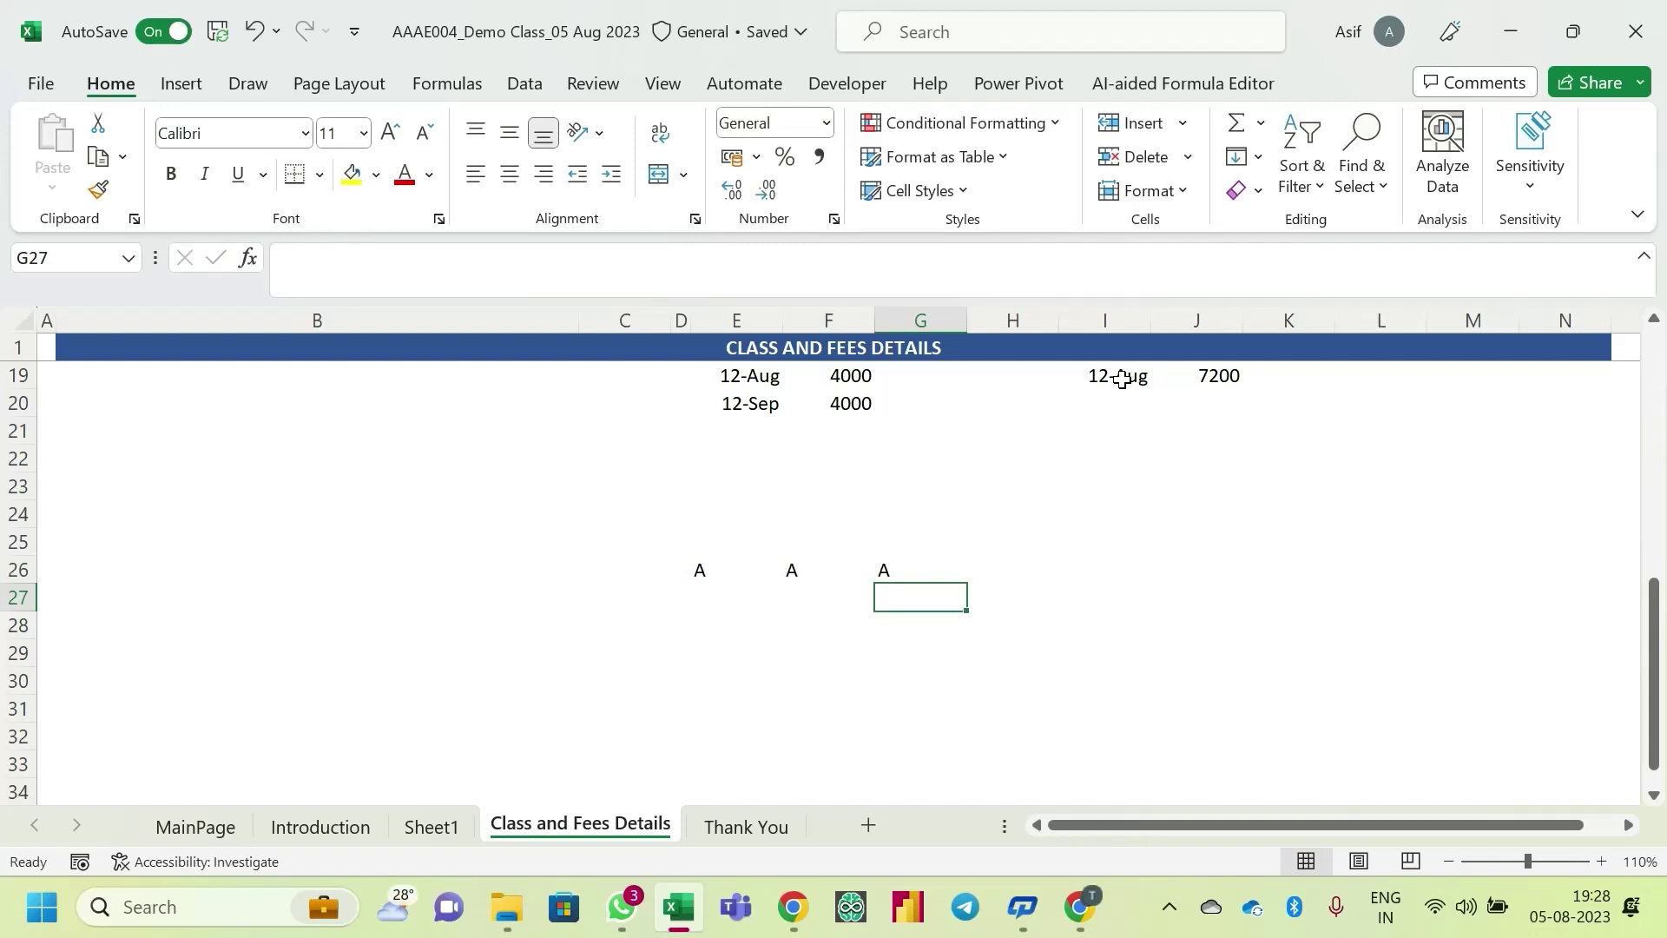
# - Enter Notes Access in H26, beside the three A entries
pyautogui.press('Right')
pyautogui.press('Up')
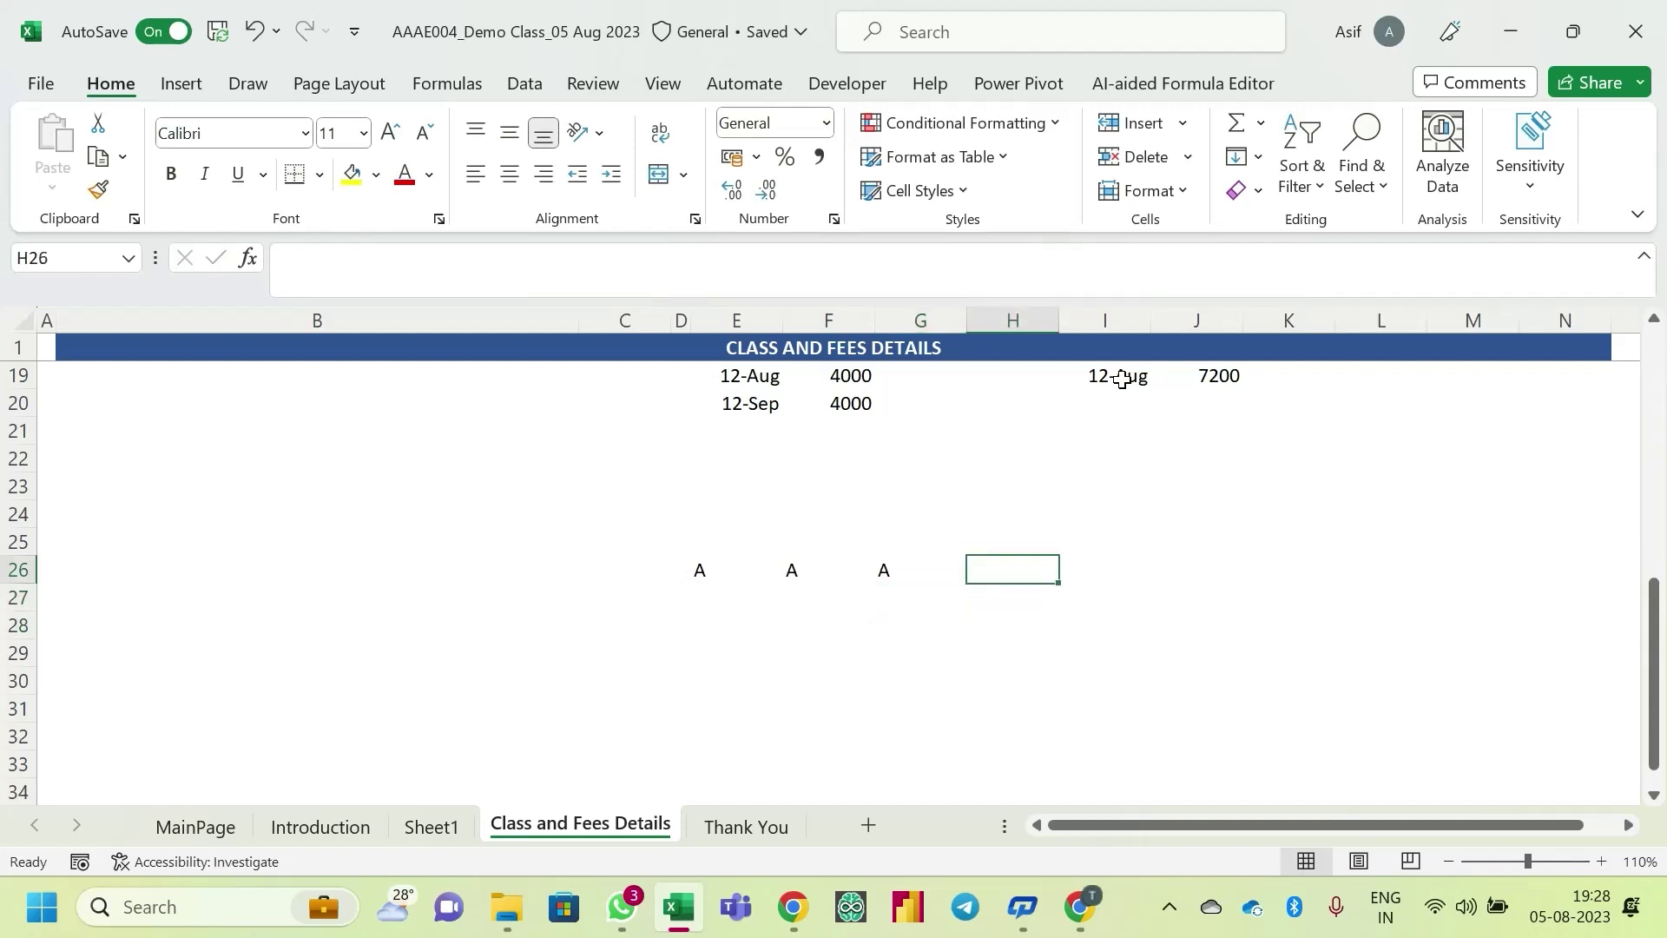
pyautogui.write('No')
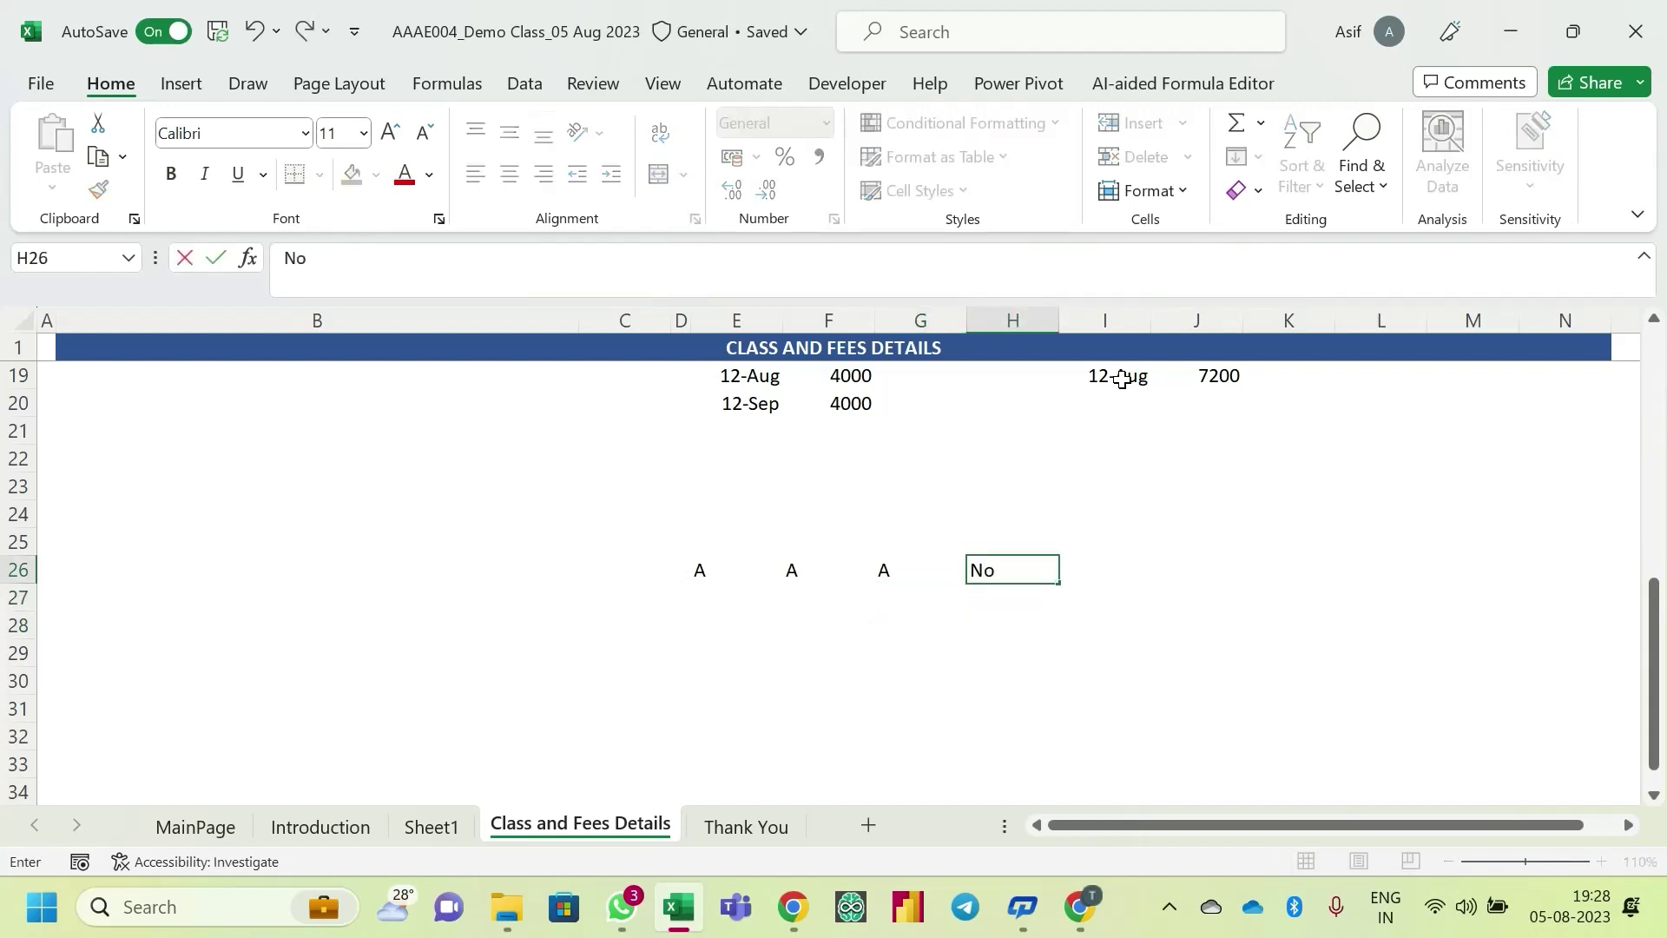
pyautogui.write('tes Access')
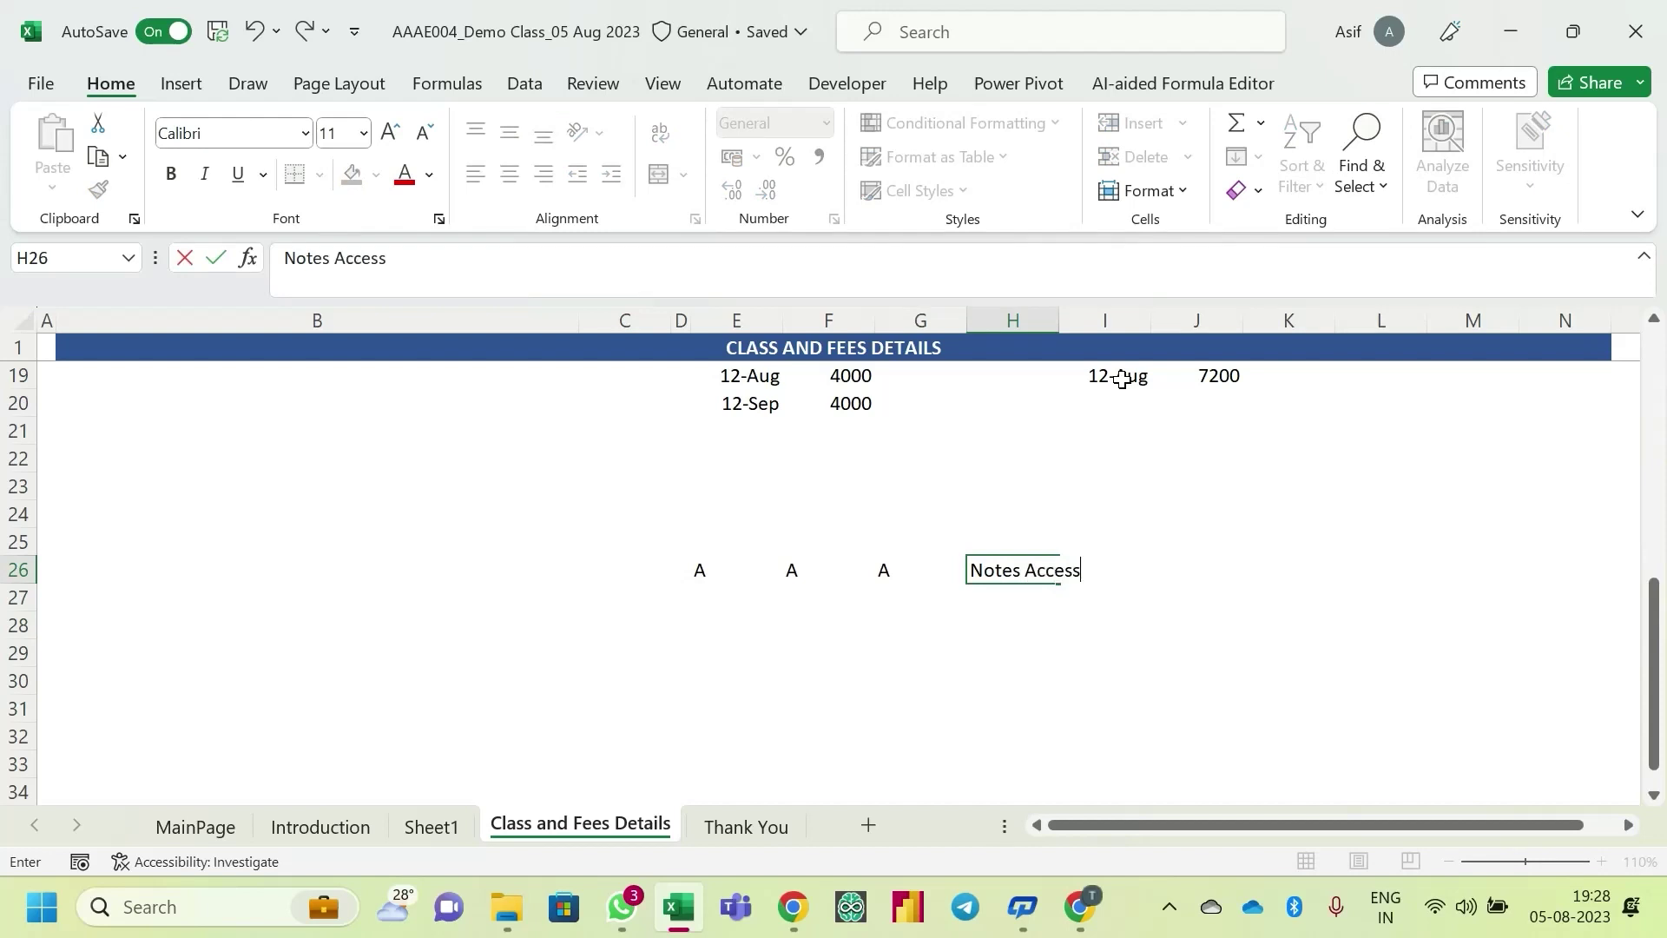
pyautogui.press('Return')
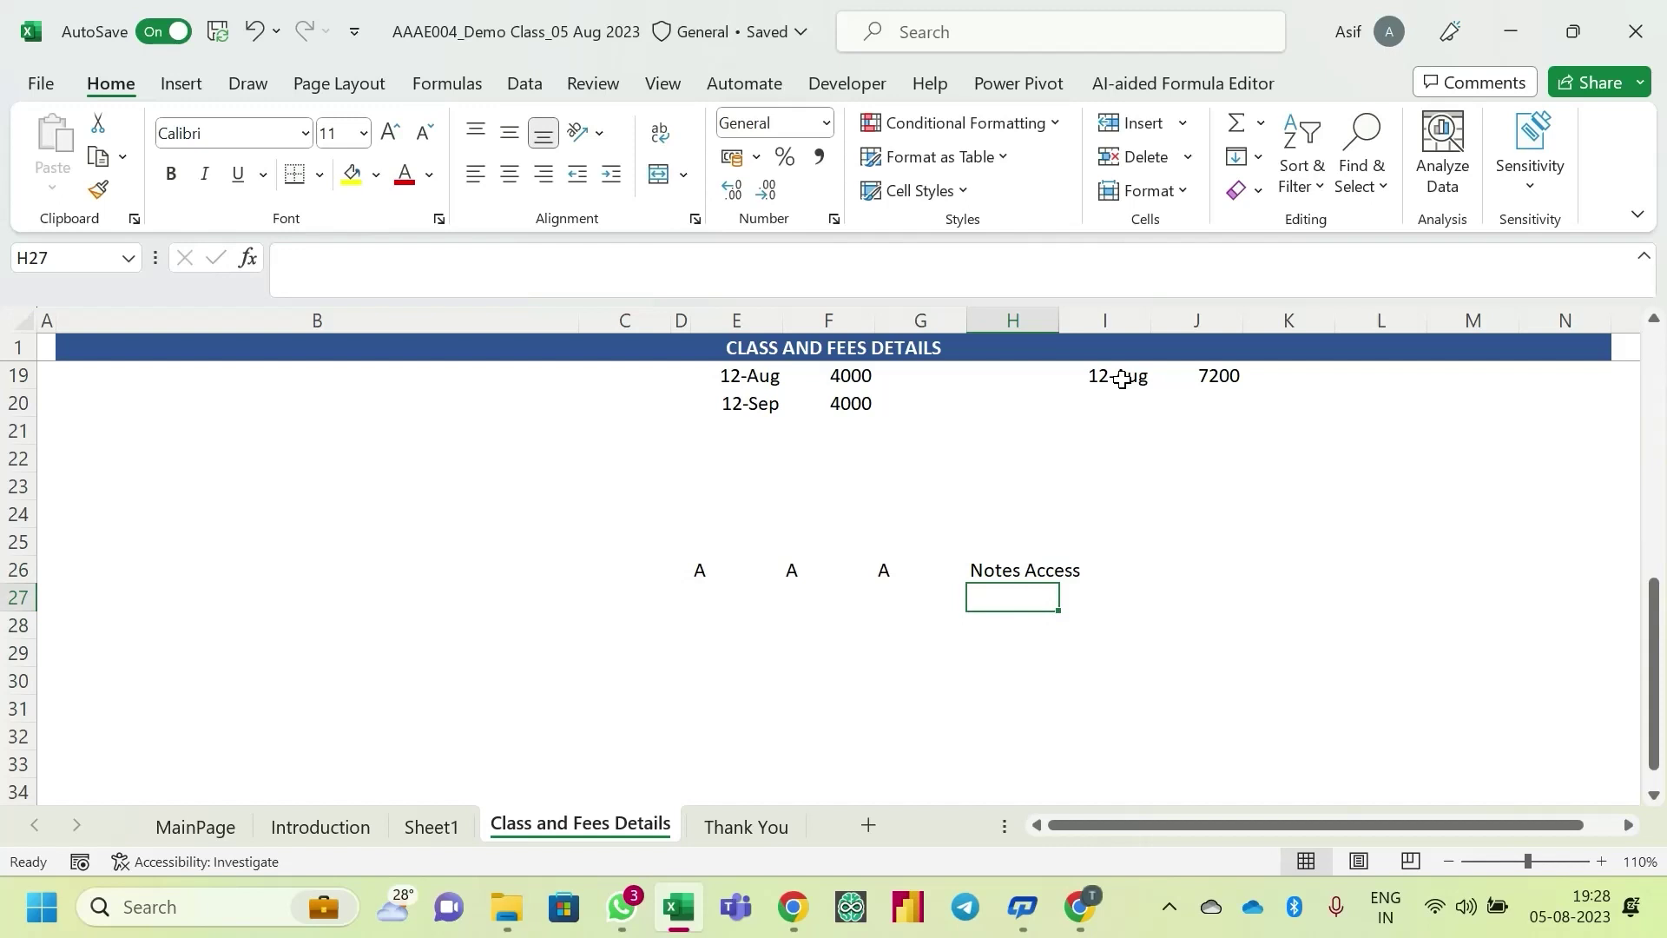
# - Highlight the three A entries in E26:G26 and examine them against the Notes Access entry in H26
pyautogui.press('Up')
pyautogui.press('Left')
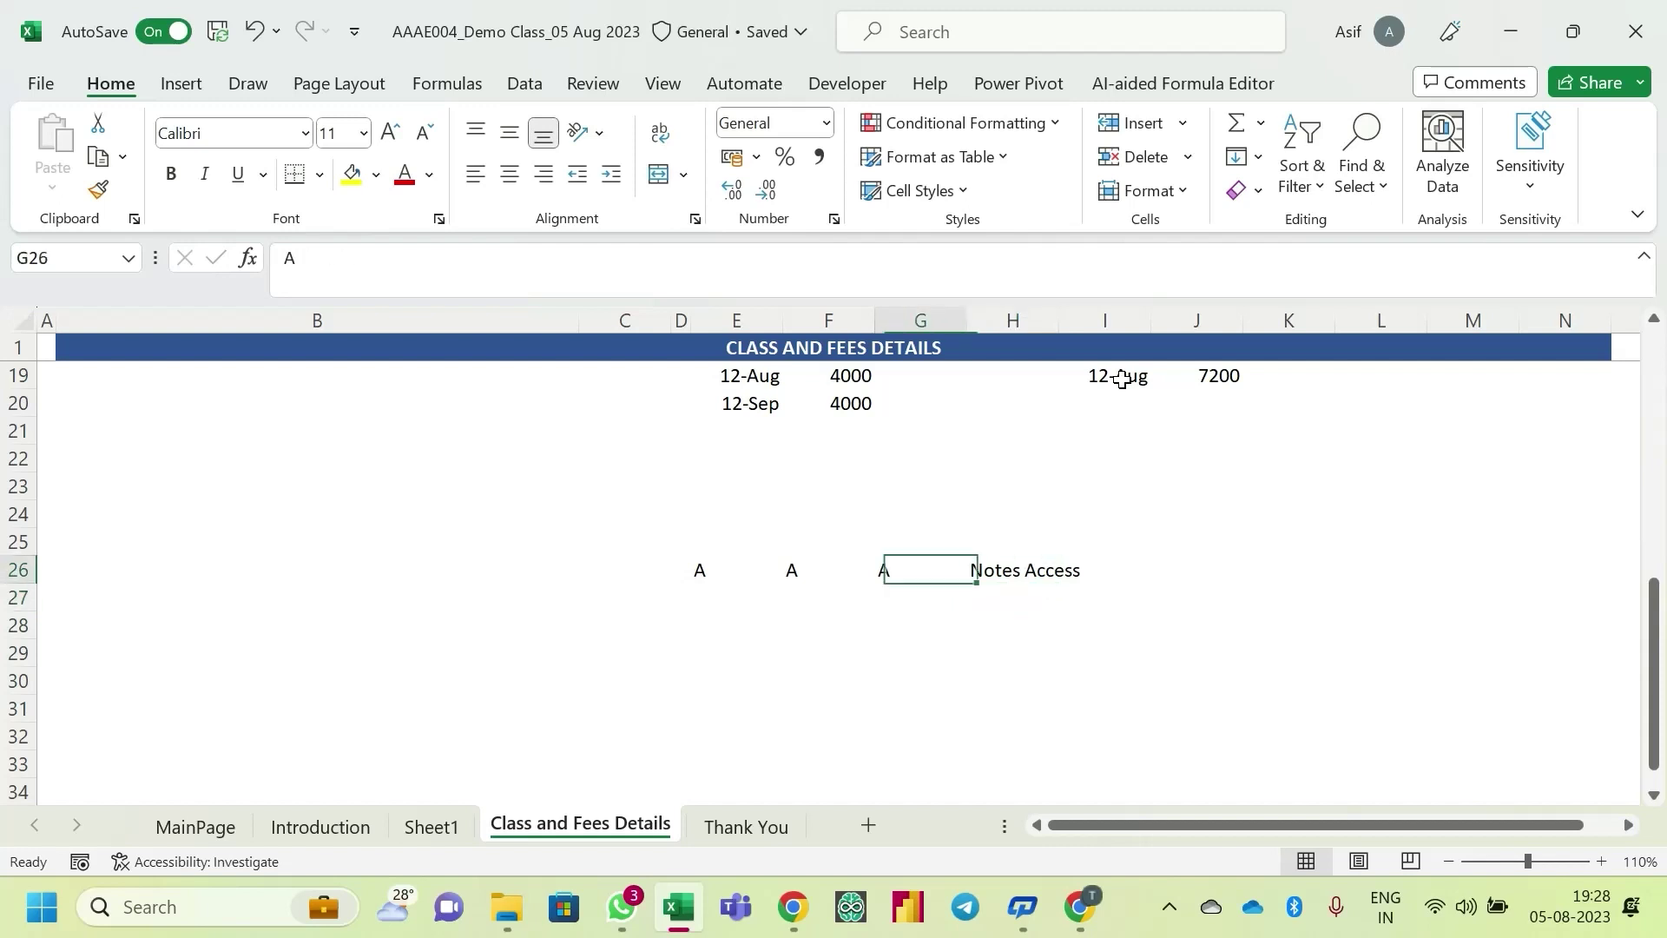
pyautogui.press('Left')
pyautogui.press('Left')
pyautogui.hotkey('shift', 'Right')
pyautogui.hotkey('shift', 'Right')
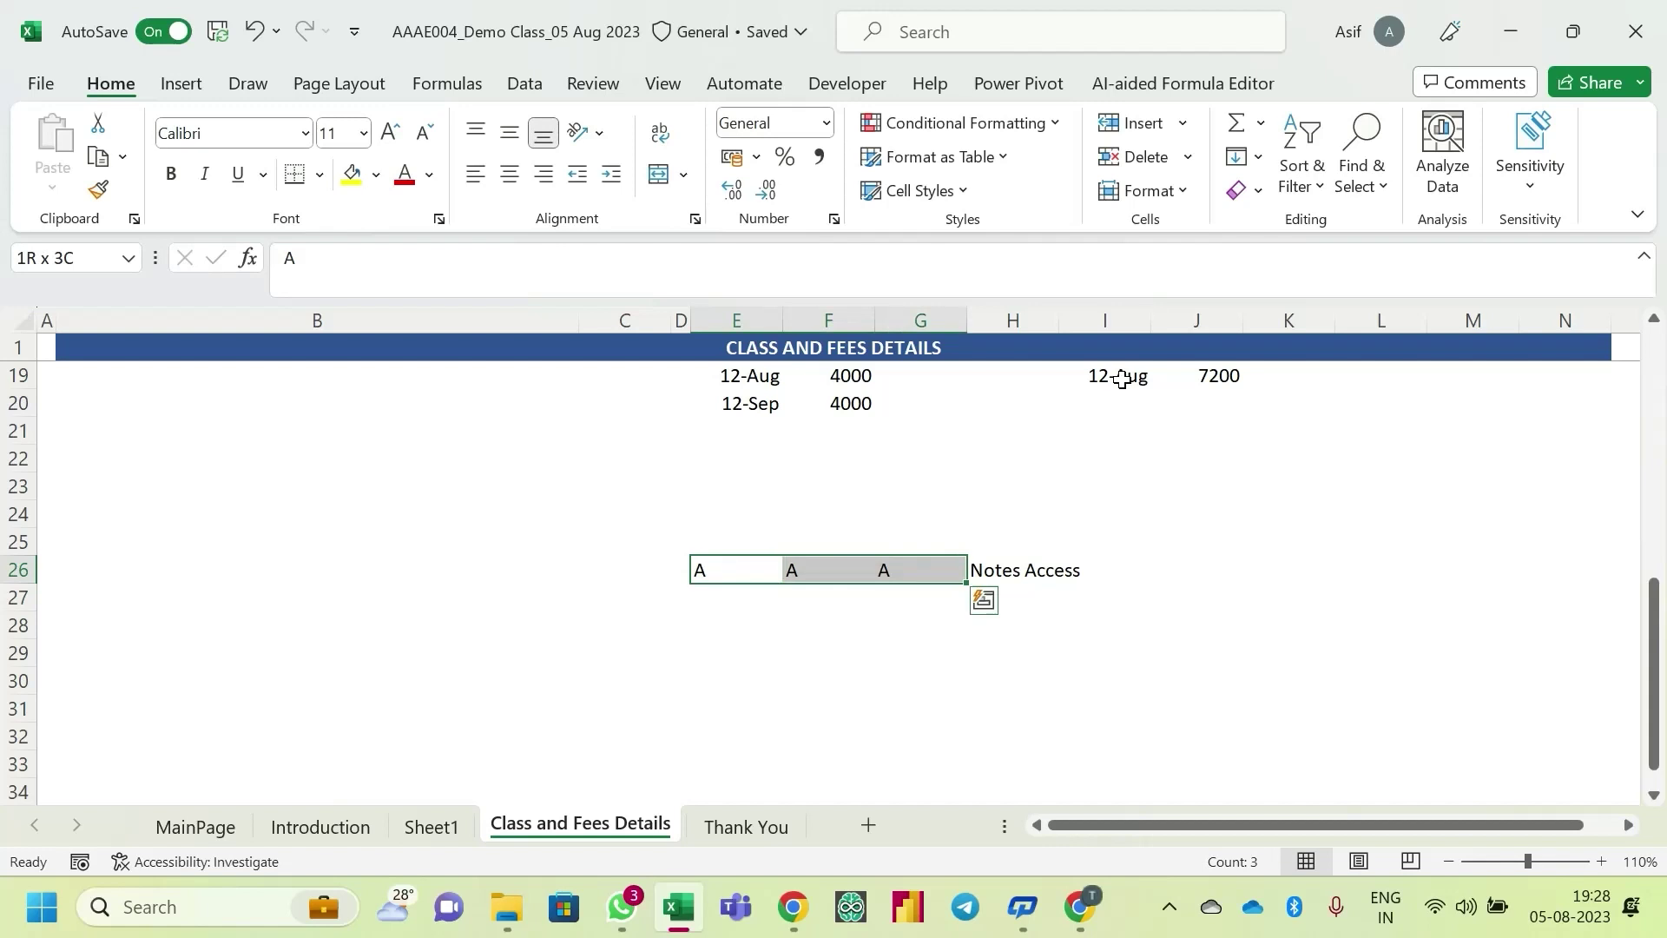
pyautogui.press('Right')
pyautogui.press('Left')
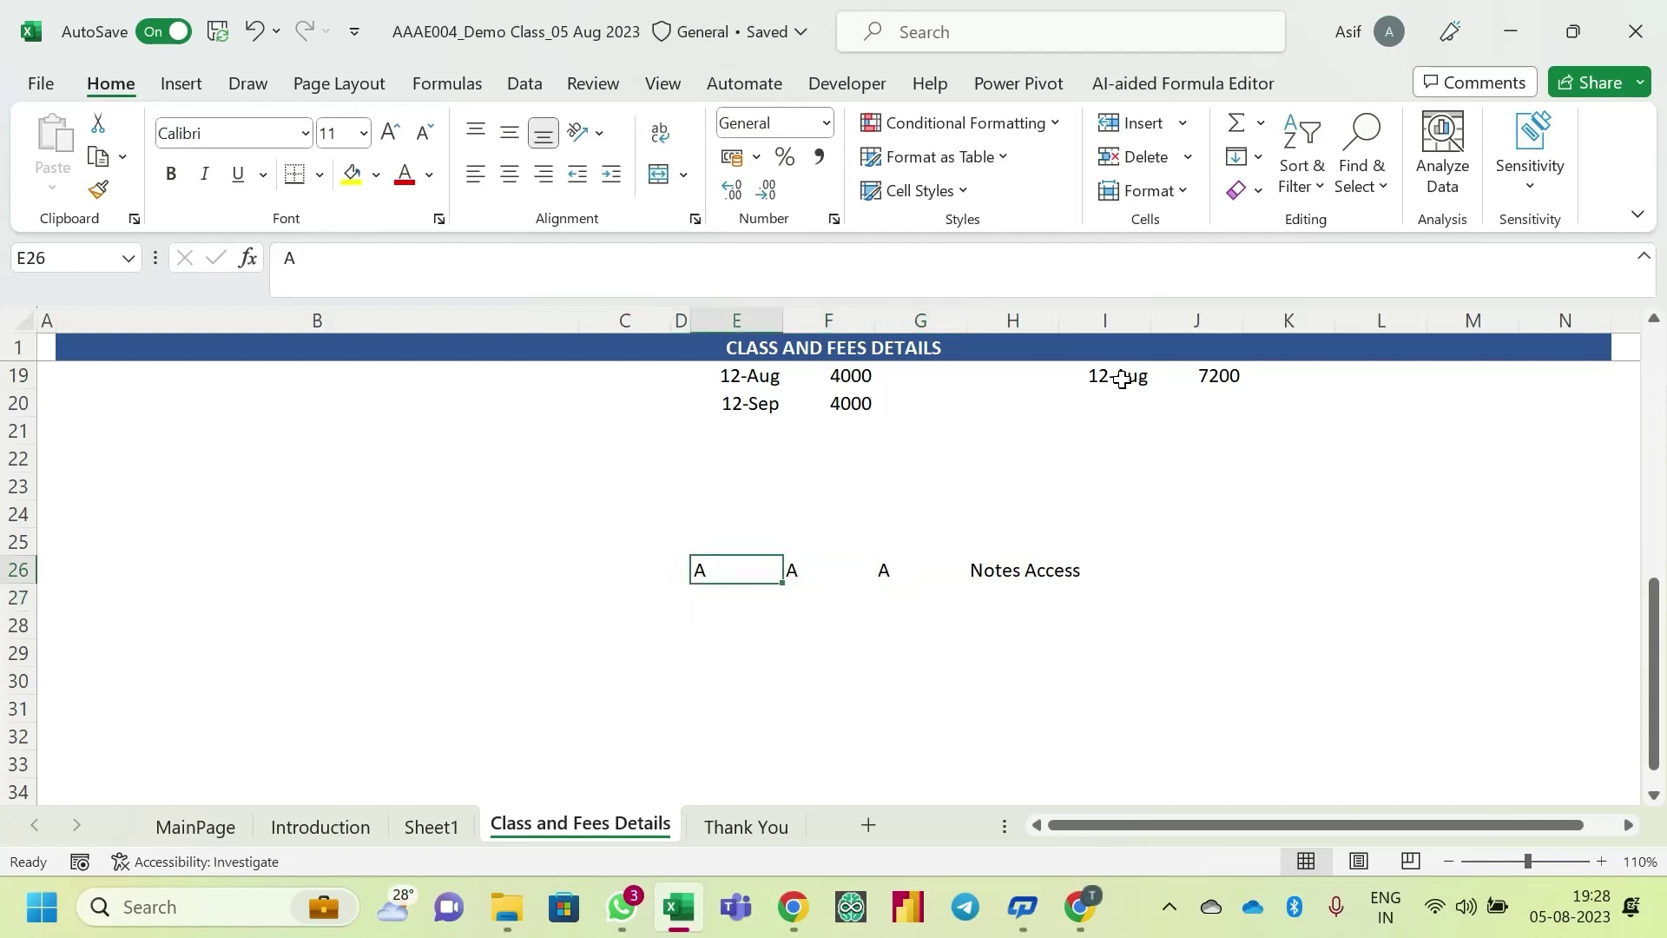
pyautogui.hotkey('shift', 'Right')
pyautogui.hotkey('shift', 'Right')
pyautogui.press('Right')
pyautogui.press('Right')
pyautogui.press('Right')
pyautogui.press('Right')
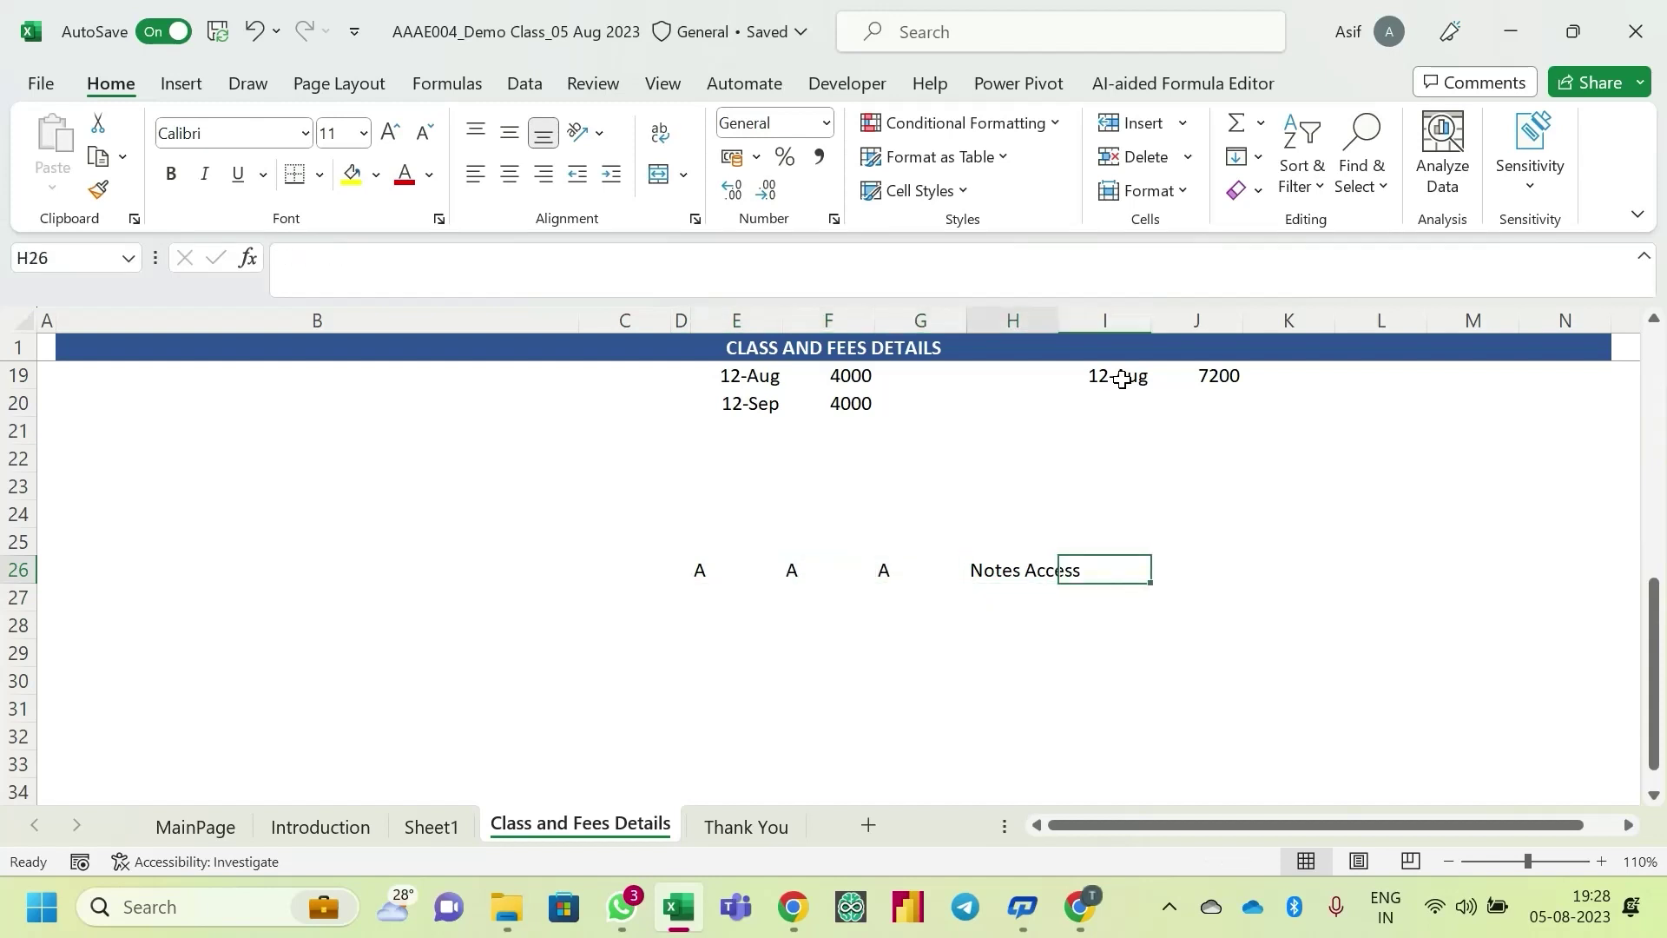
pyautogui.press('Left')
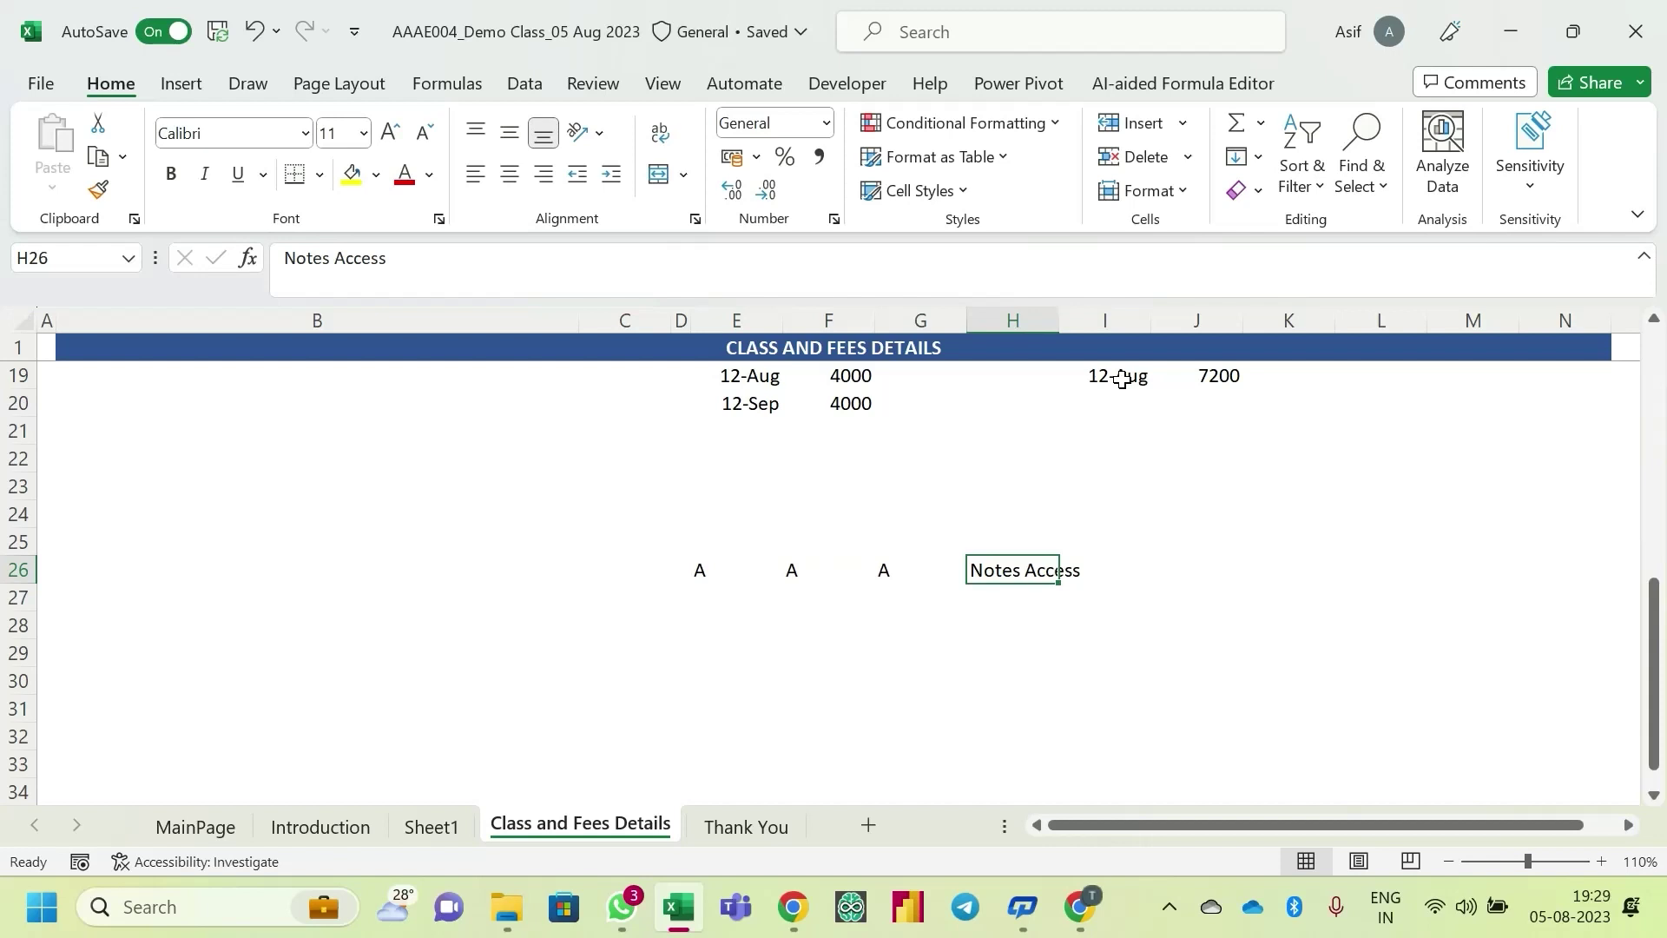
# - Review the Fees Details block, including the installment option in C6 and refund rule in C7, and the batch code in B4
pyautogui.click(826, 483)
pyautogui.scroll(6, 843, 469)
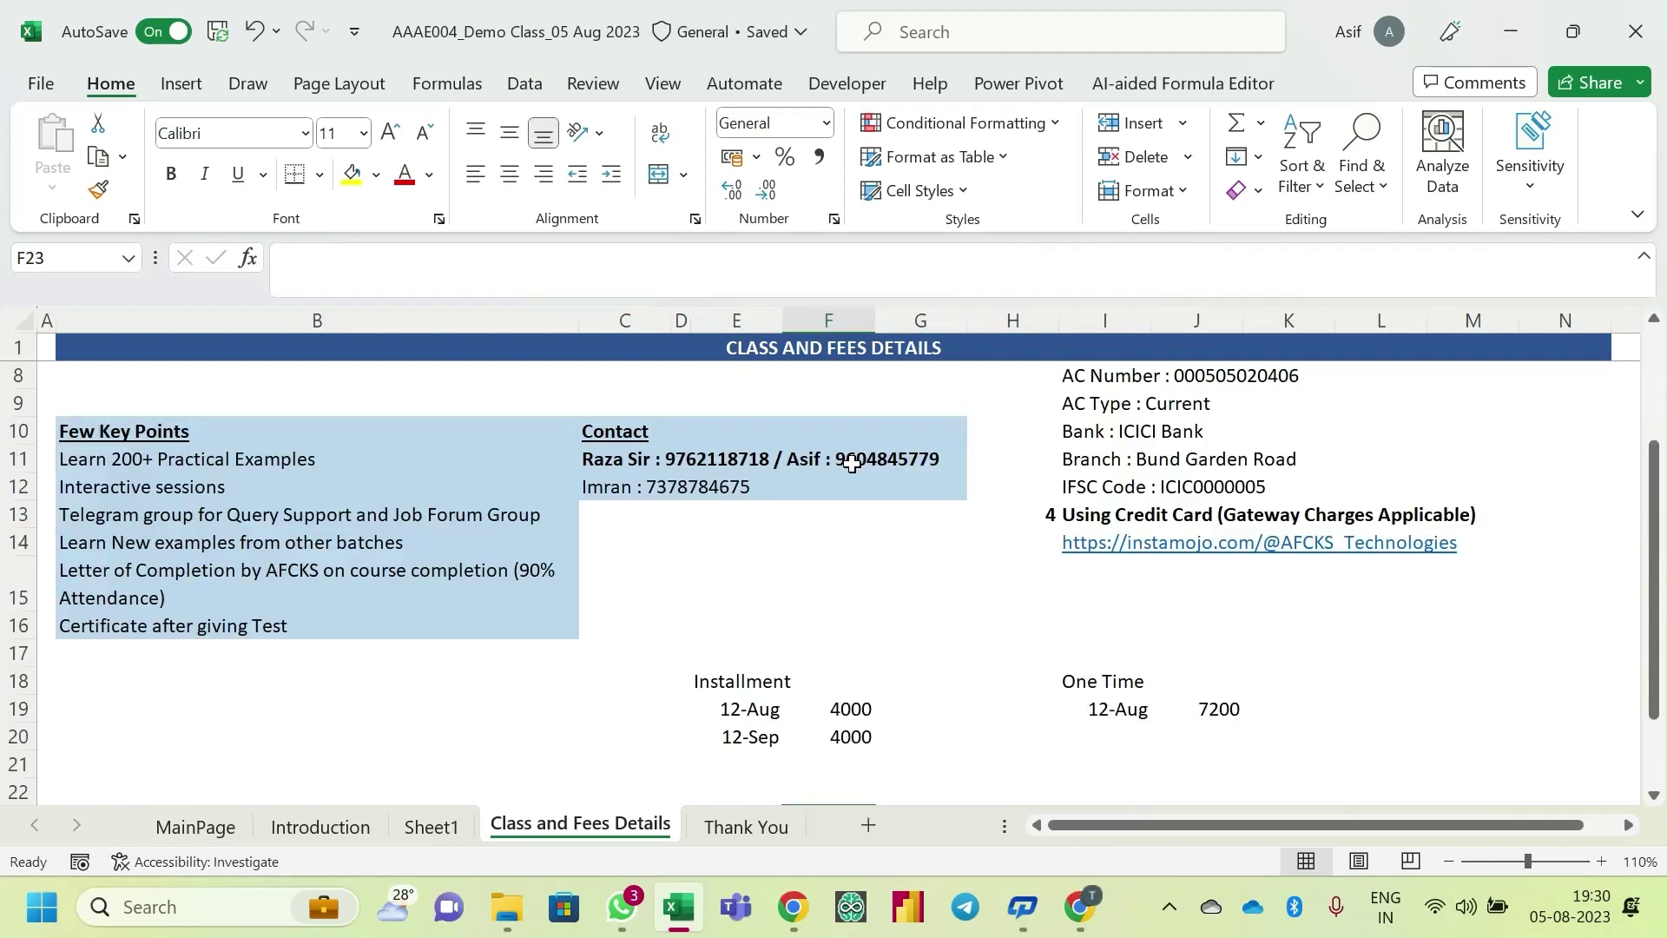
pyautogui.moveTo(623, 406); pyautogui.dragTo(887, 515)
pyautogui.click(662, 490)
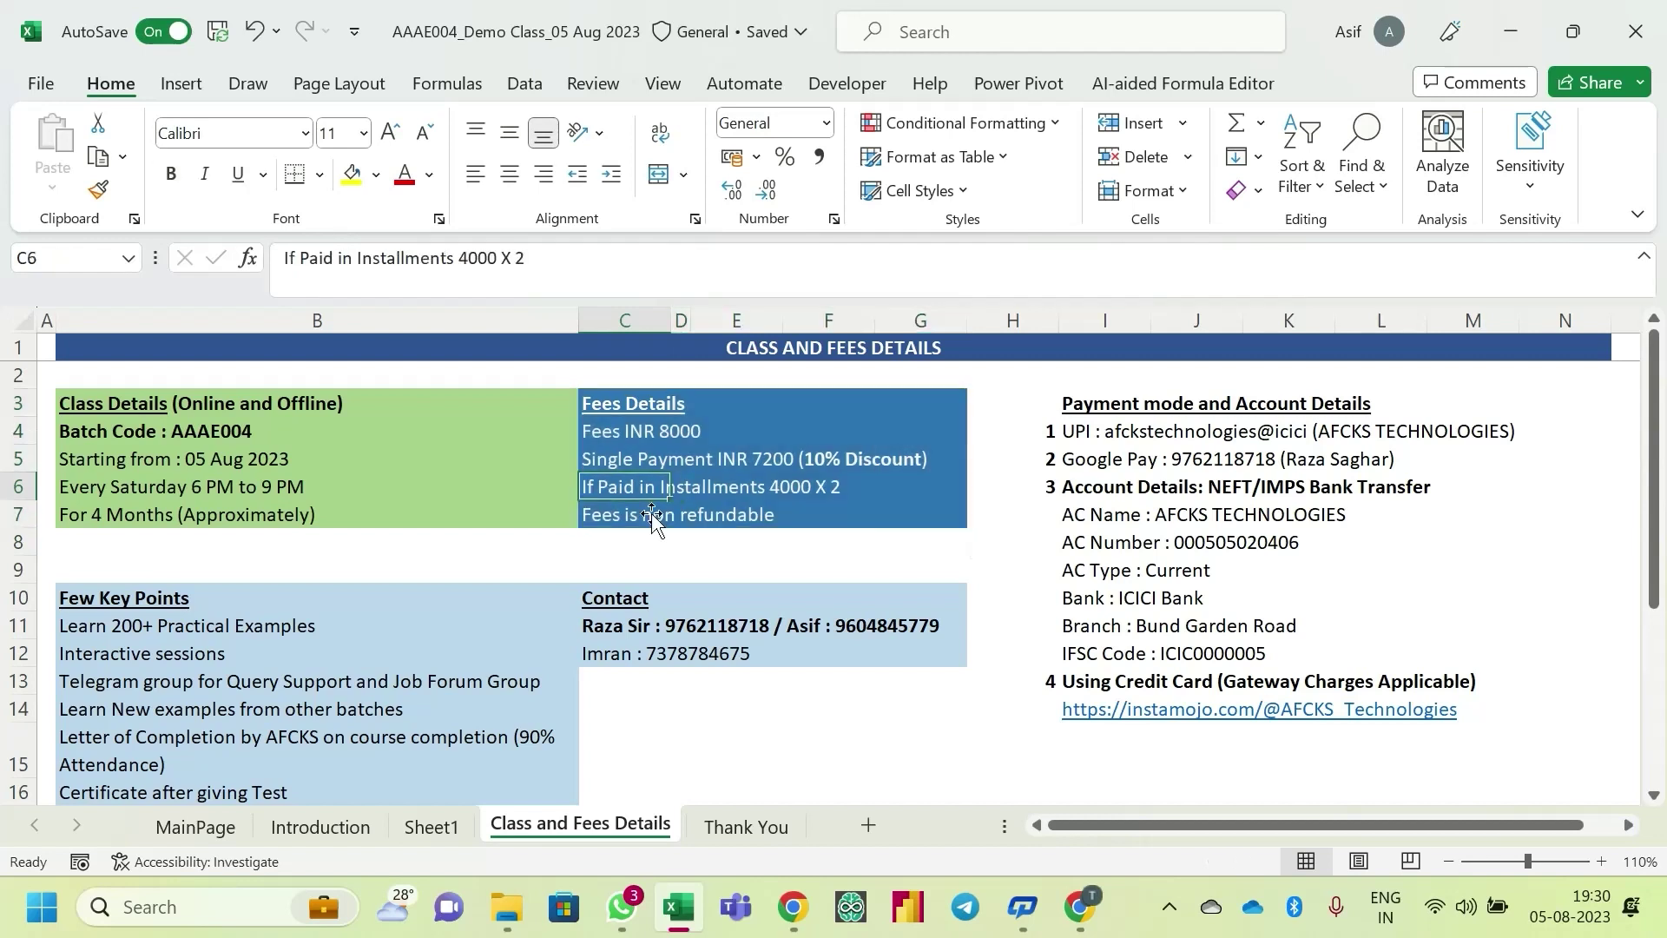
pyautogui.click(651, 518)
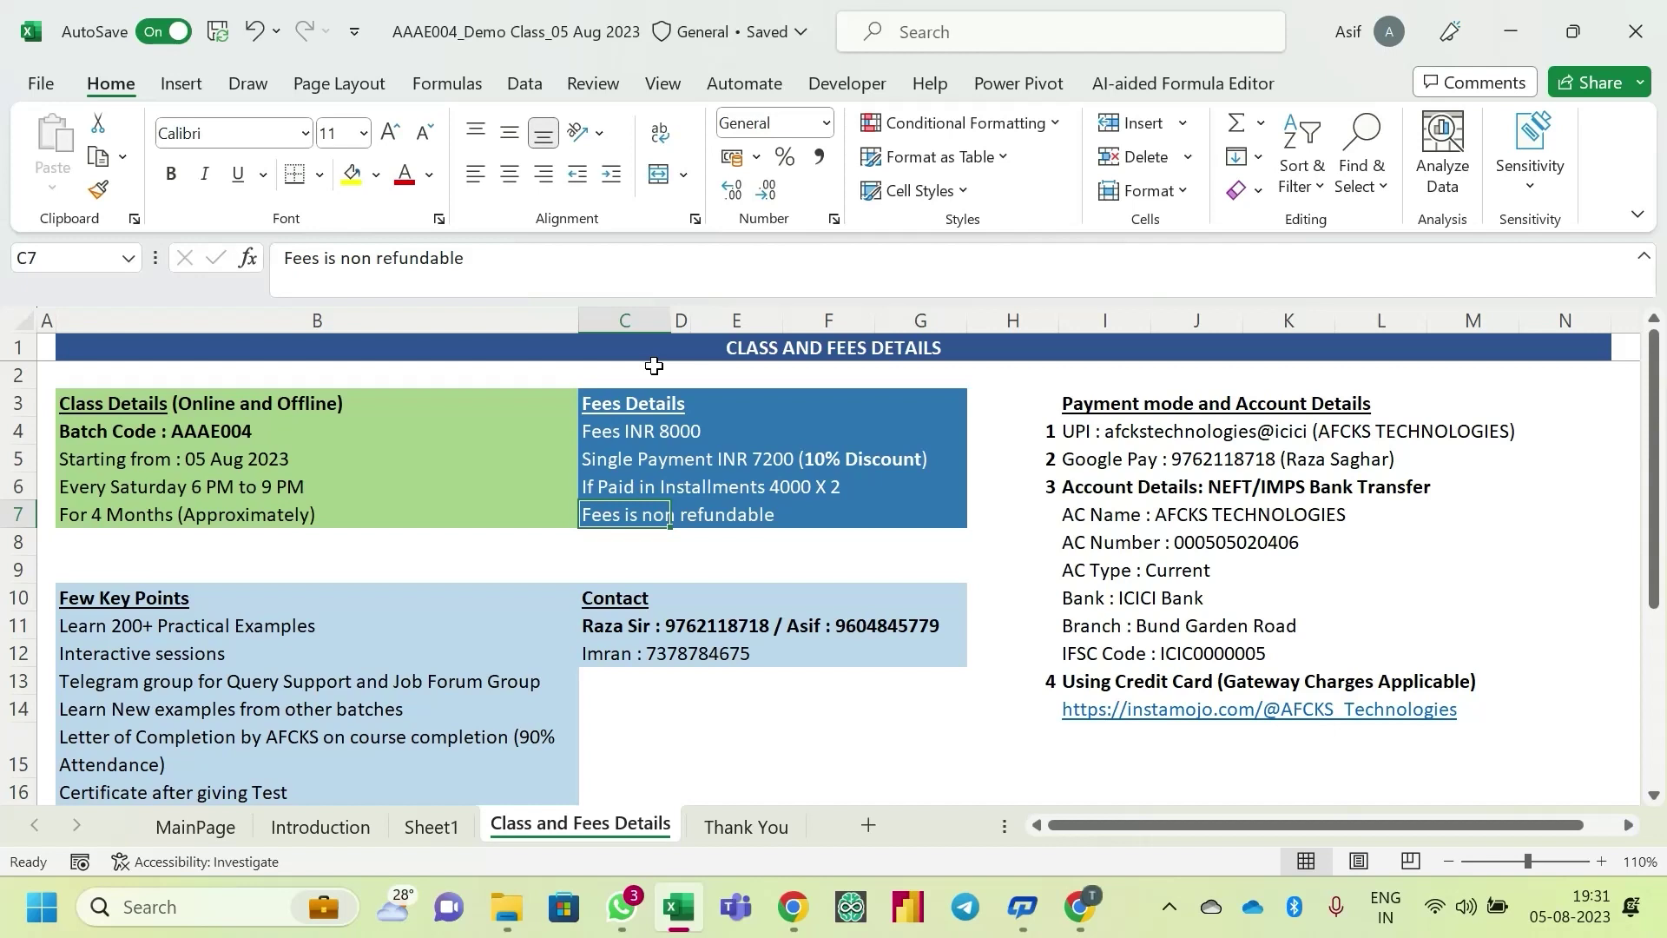
pyautogui.click(515, 429)
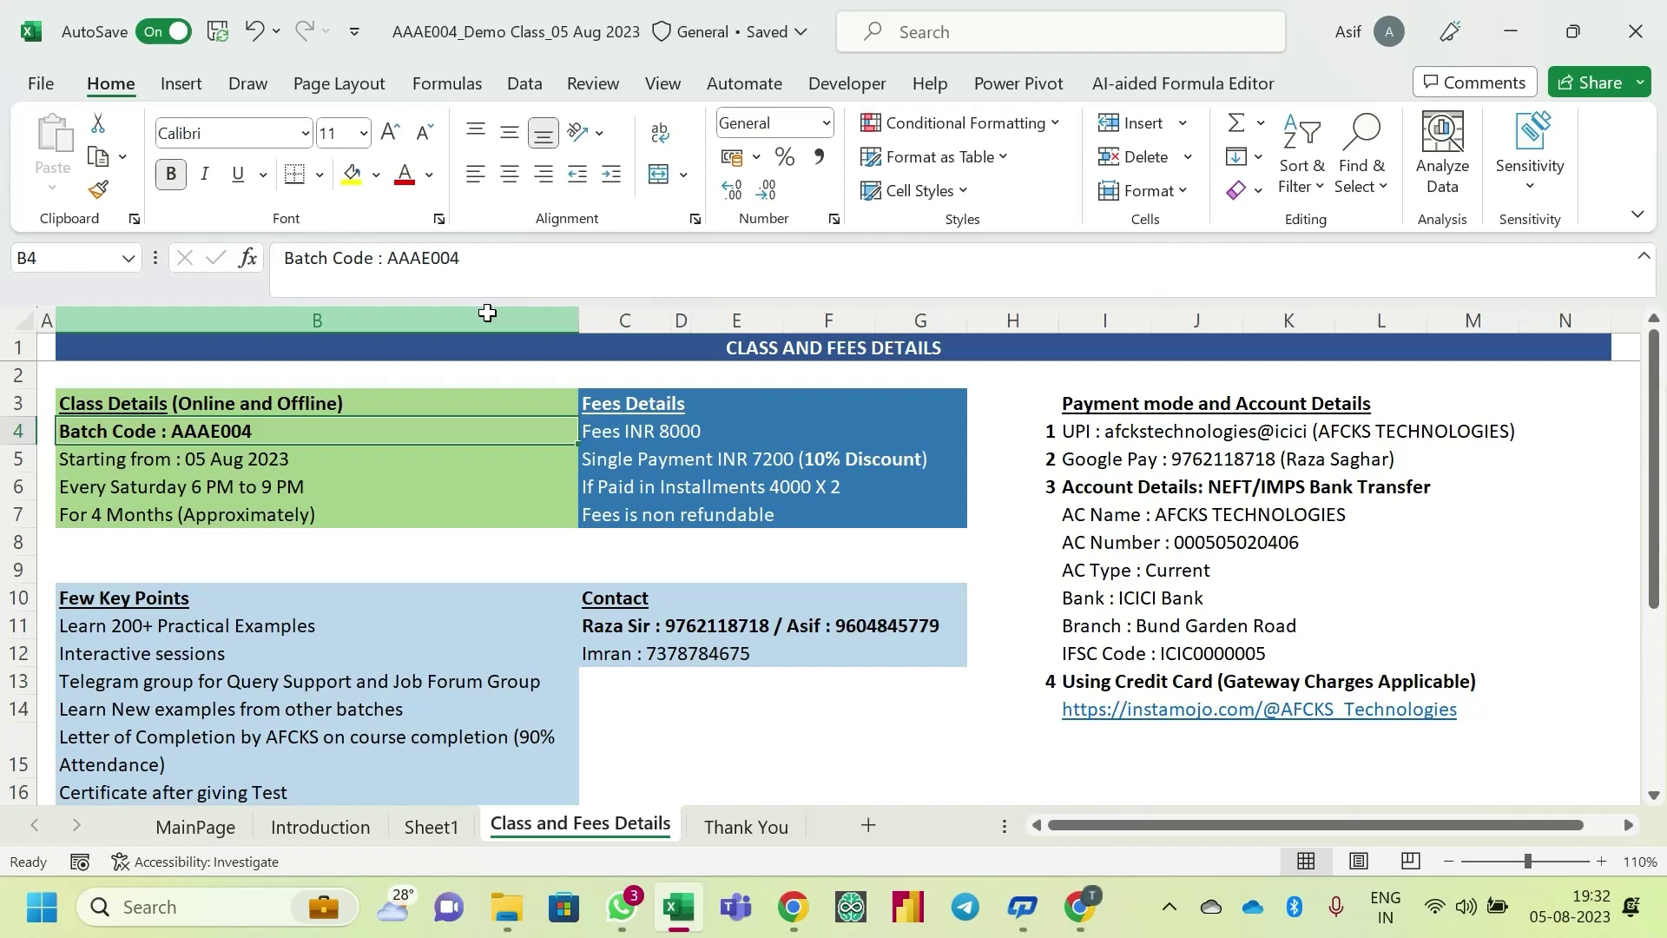
# - Review the Fees Details block, covering the refund rule in C7, the full fee in C4 and the single-payment discount in C5
pyautogui.click(658, 520)
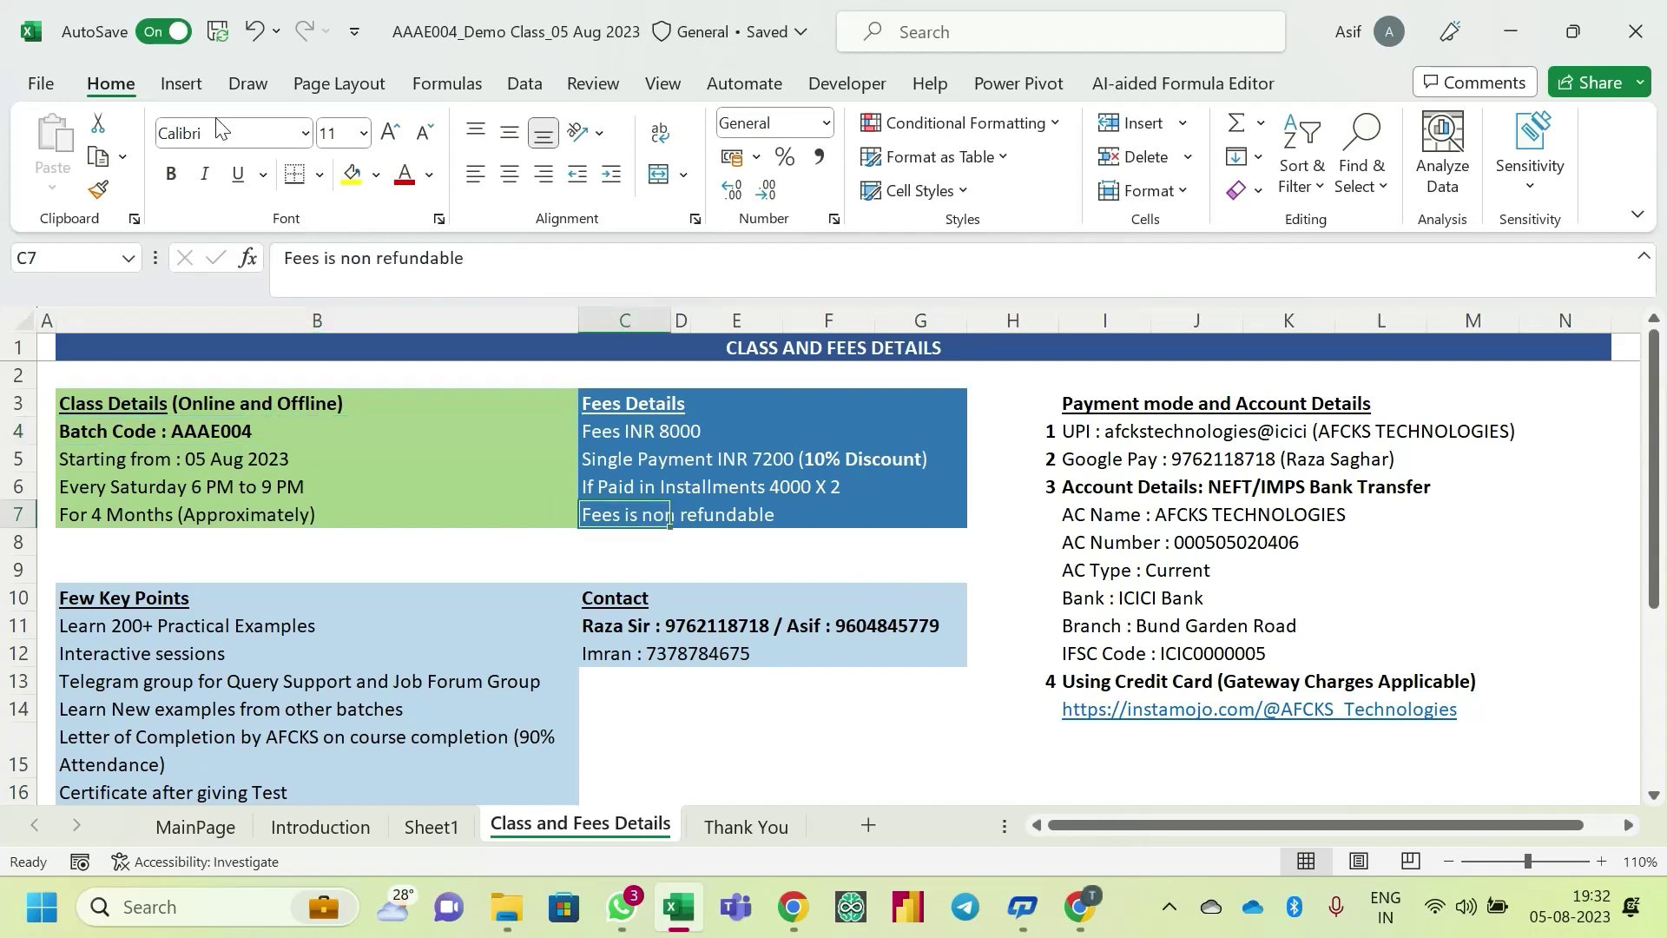
pyautogui.click(605, 434)
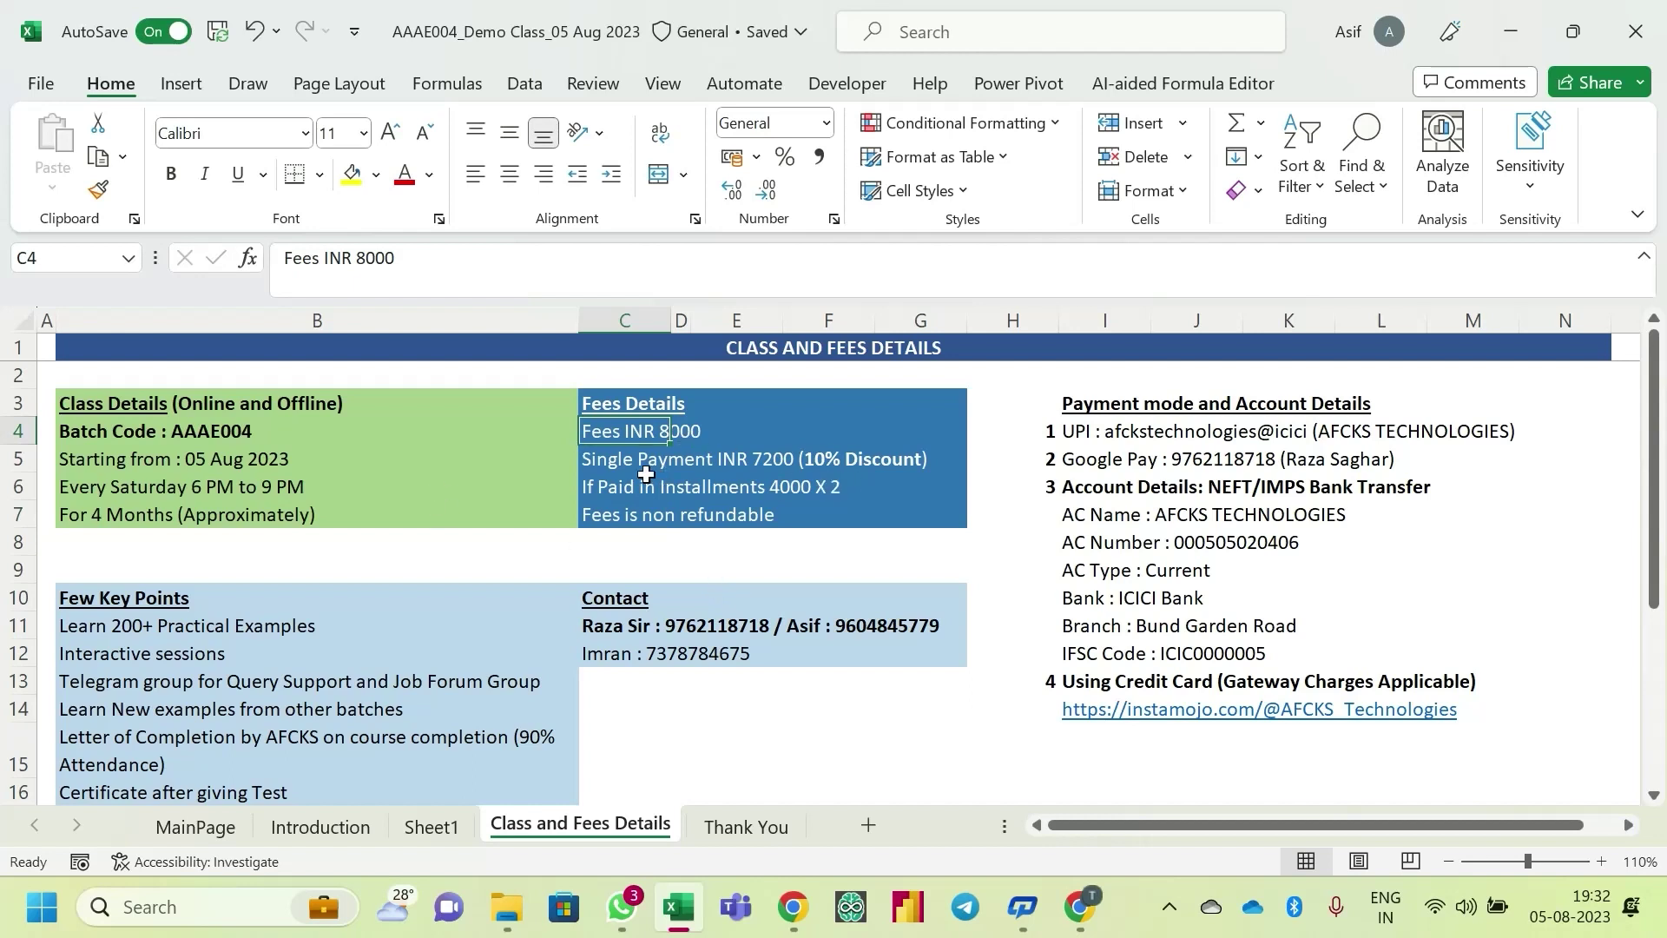
pyautogui.click(623, 458)
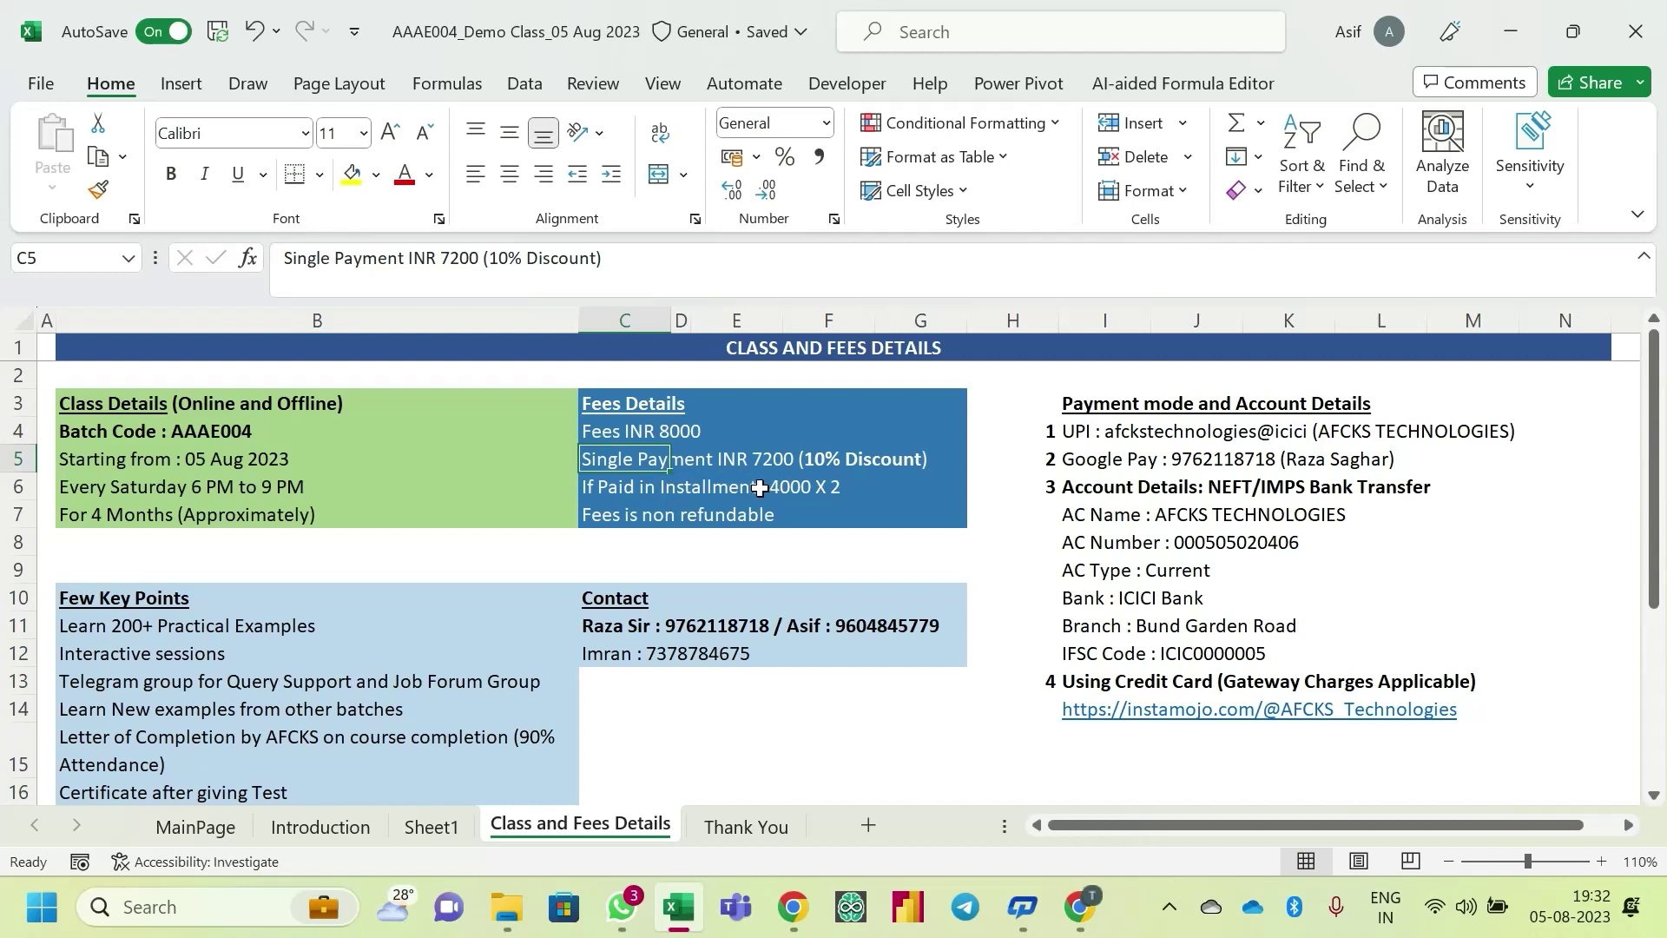
pyautogui.click(612, 431)
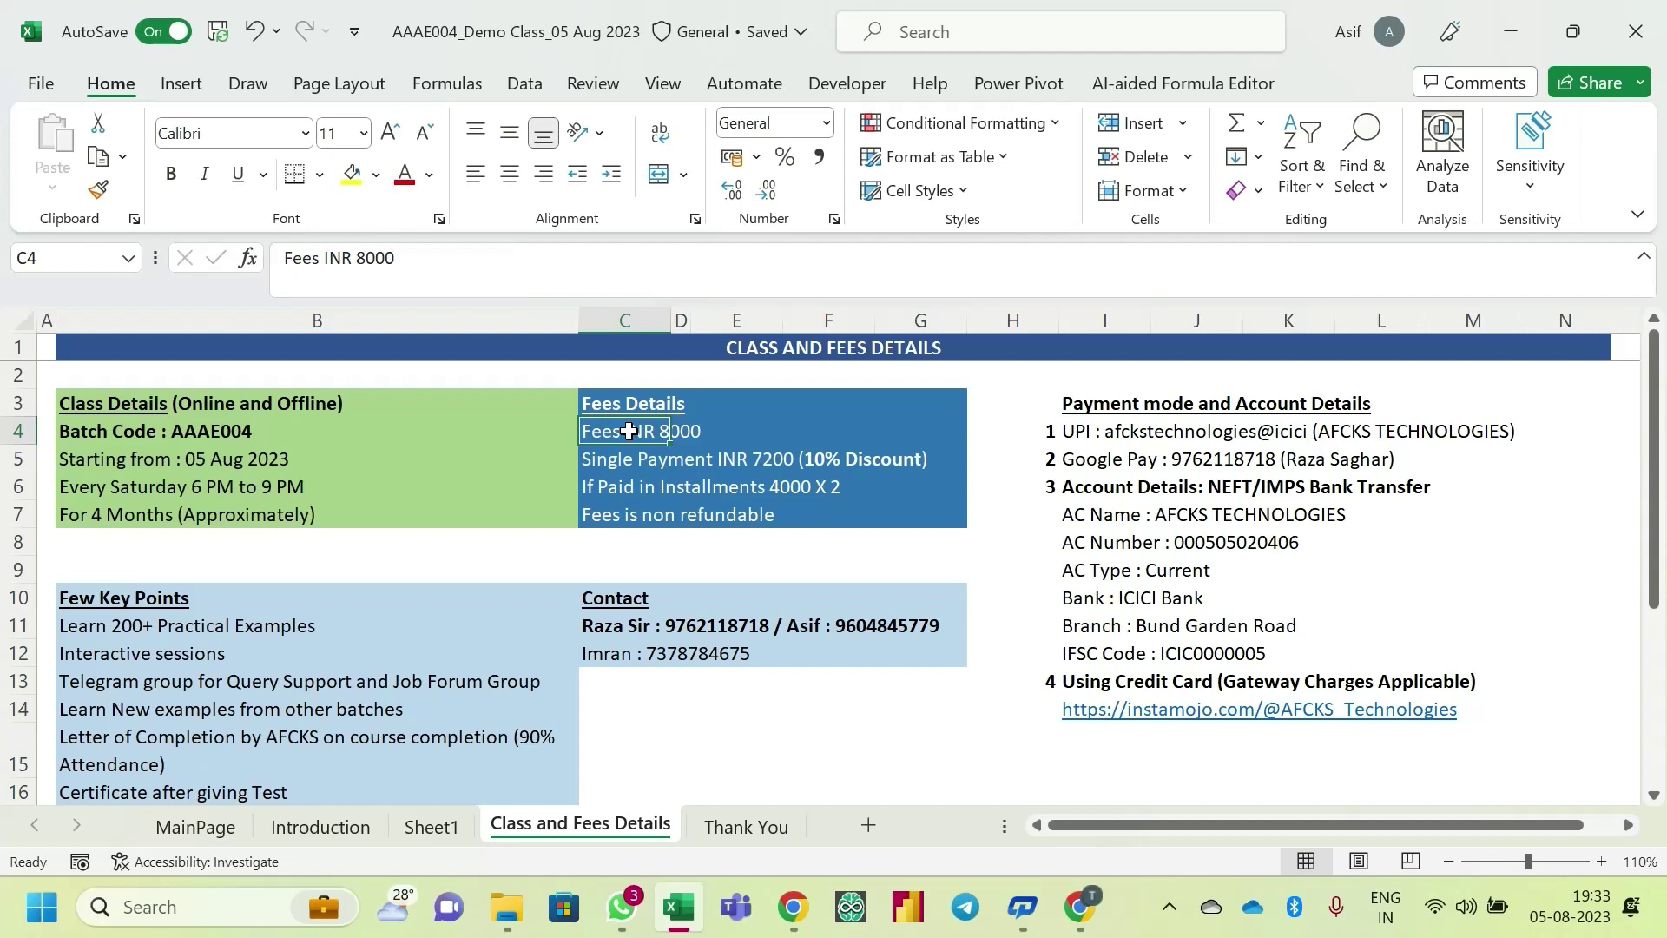
pyautogui.click(755, 460)
pyautogui.click(620, 462)
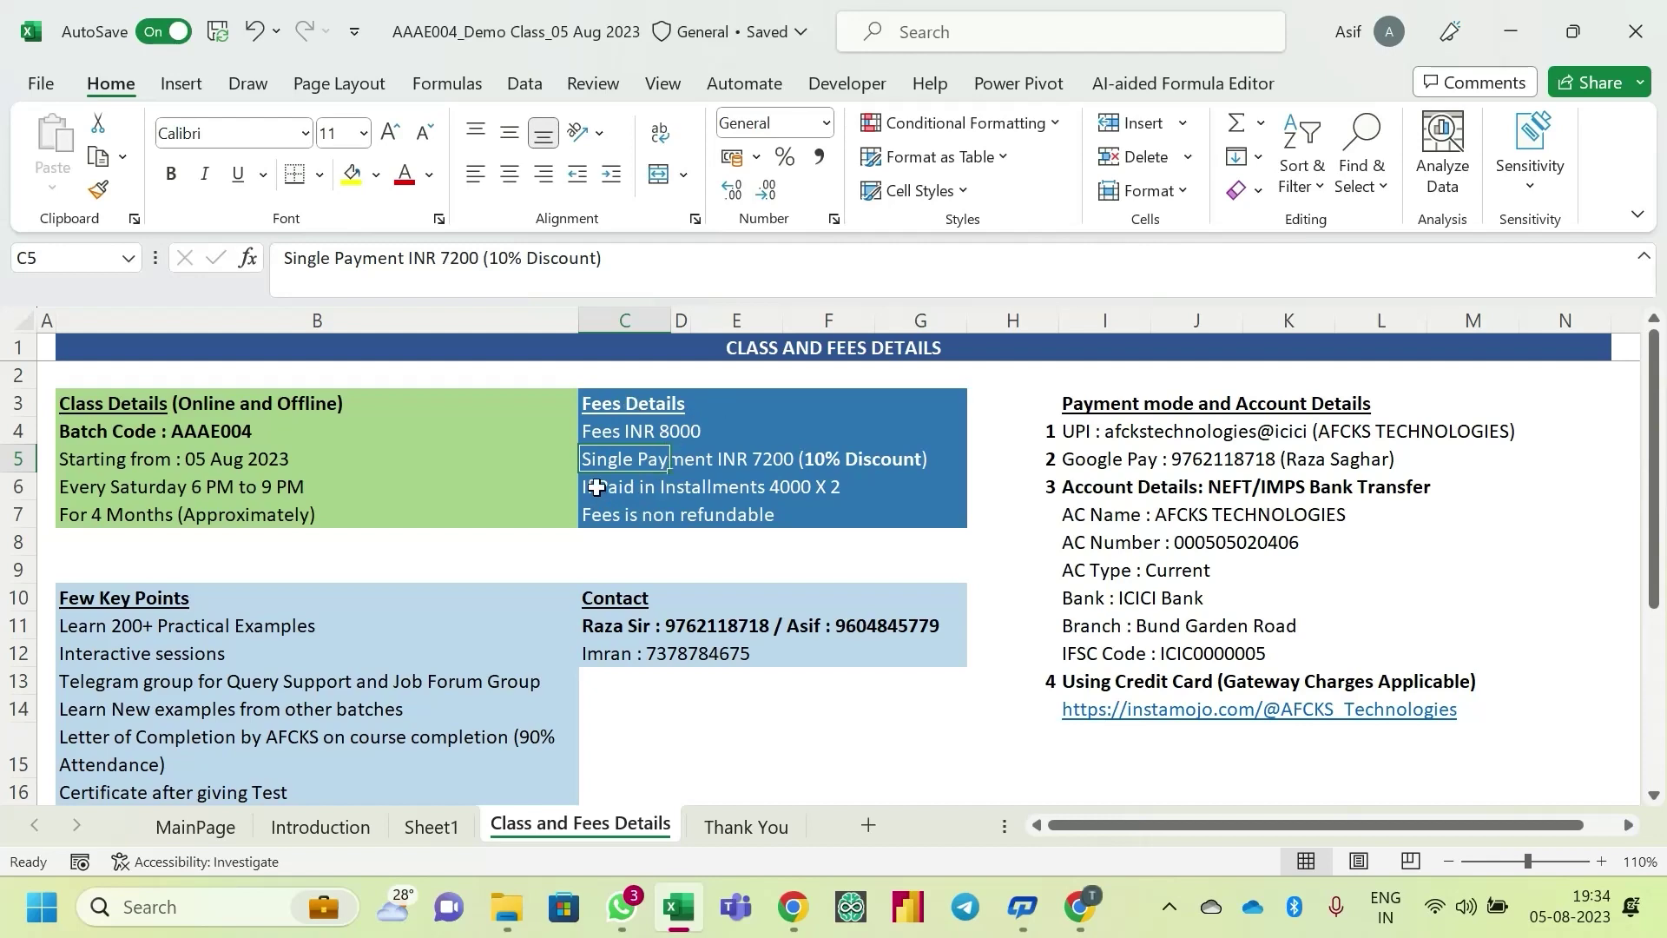
pyautogui.scroll(-2, 705, 474)
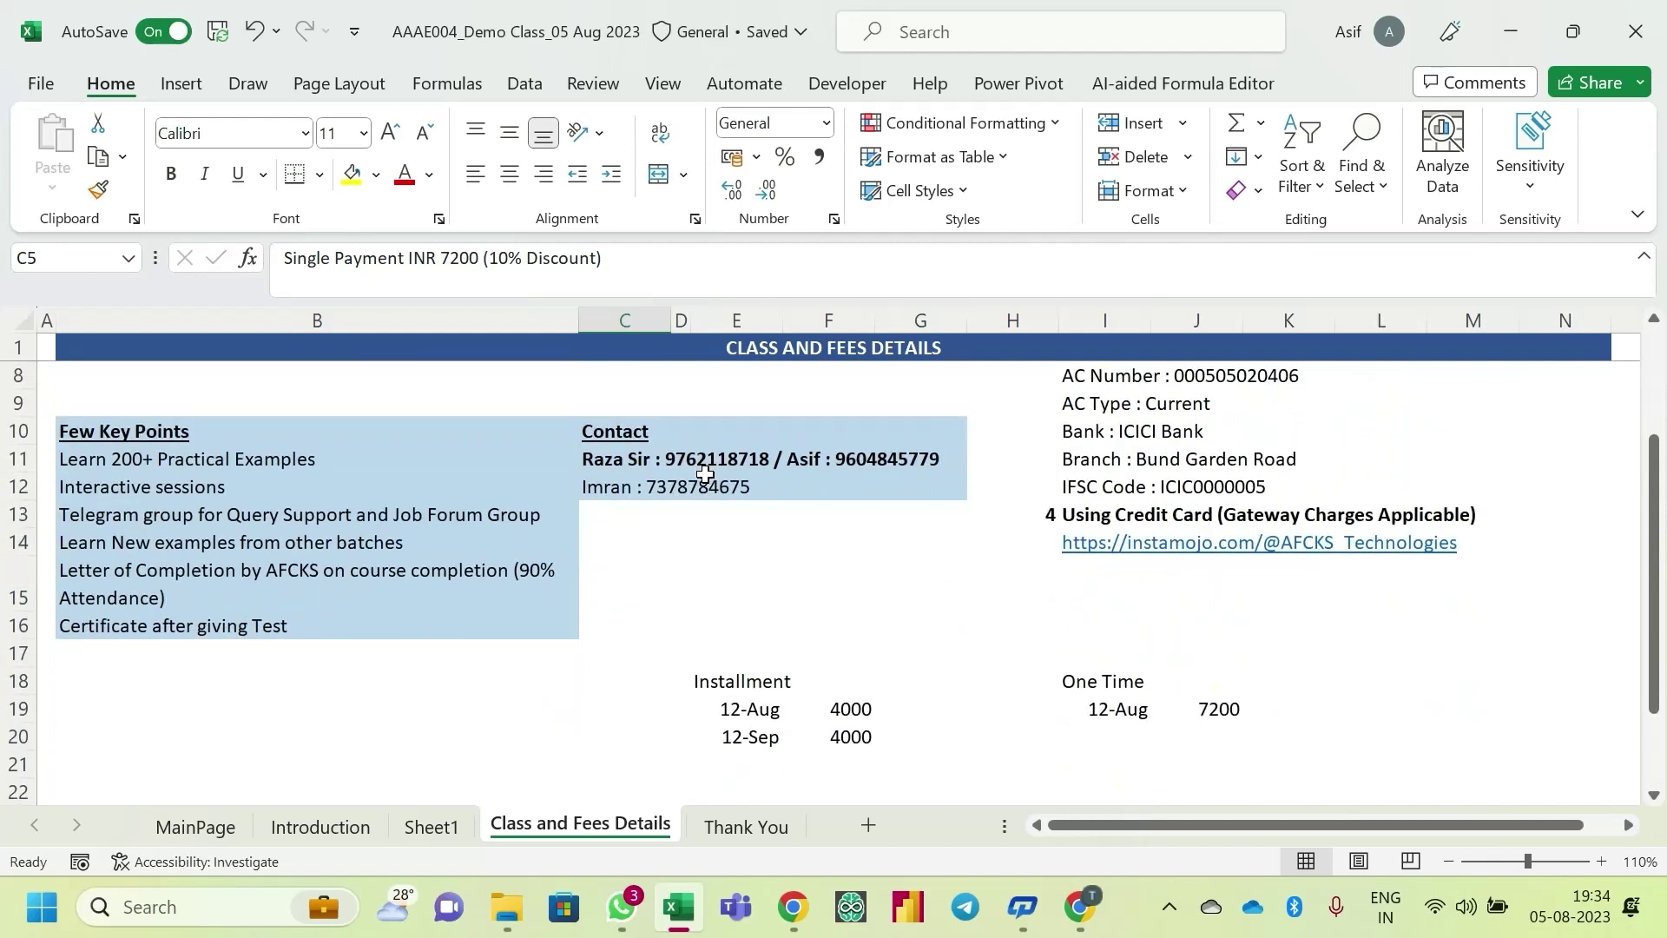
pyautogui.scroll(2, 878, 547)
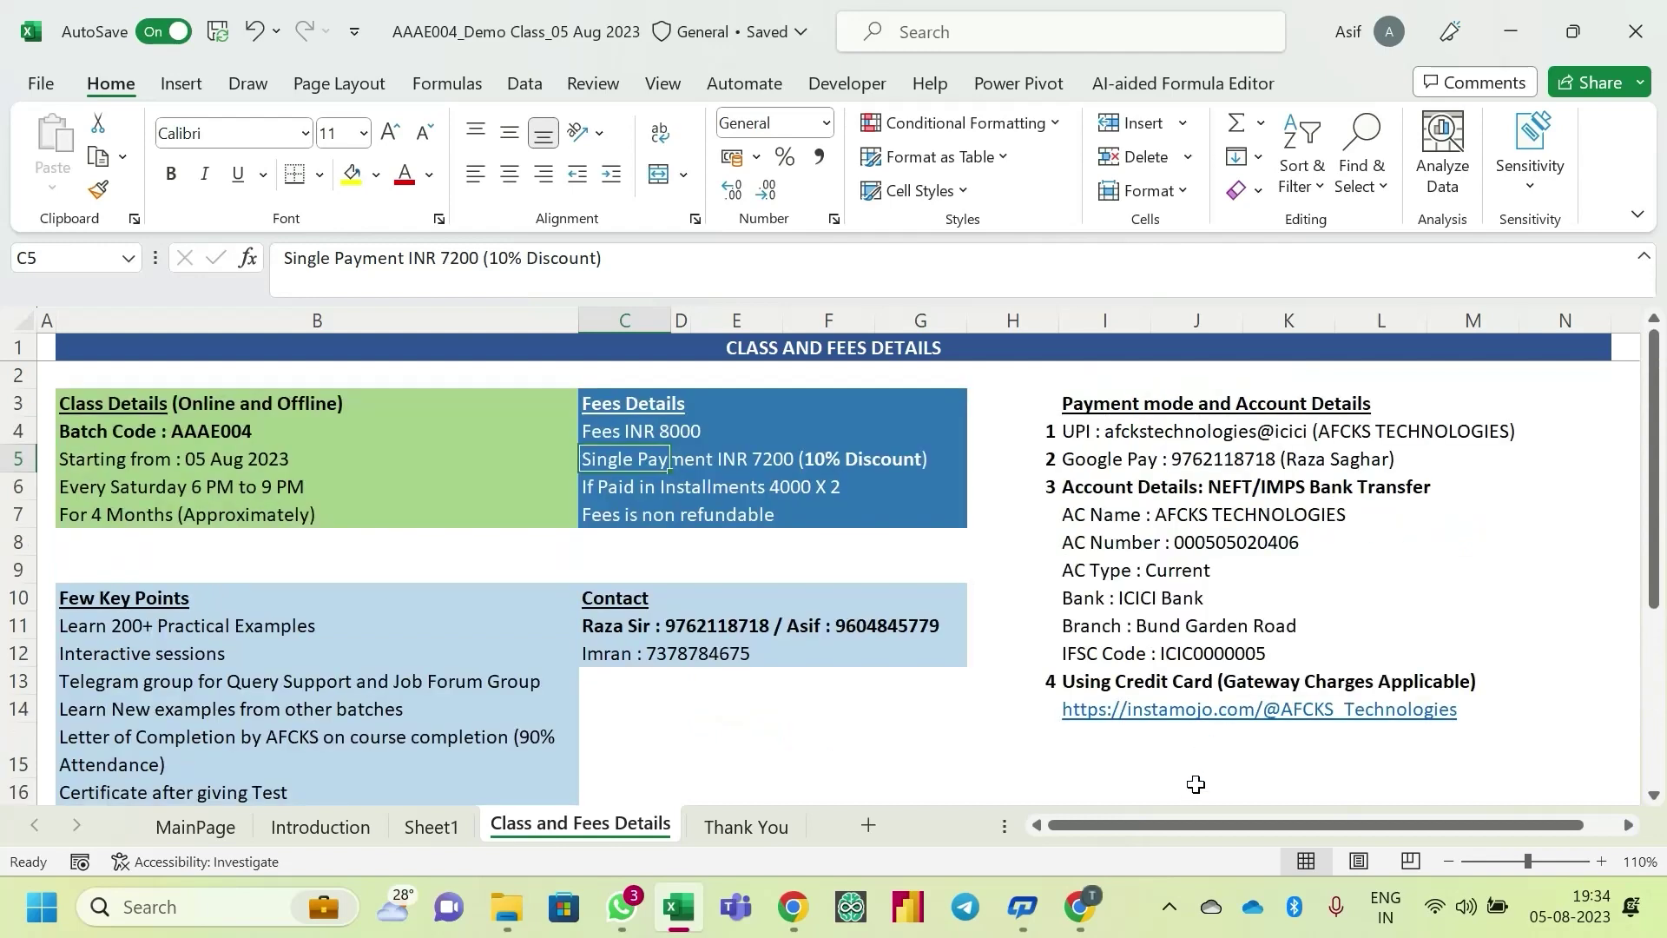
# - Examine the UPI and Google Pay entries in I4 and I5 of the Payment mode and Account Details block
pyautogui.hscroll(1, 1190, 820)
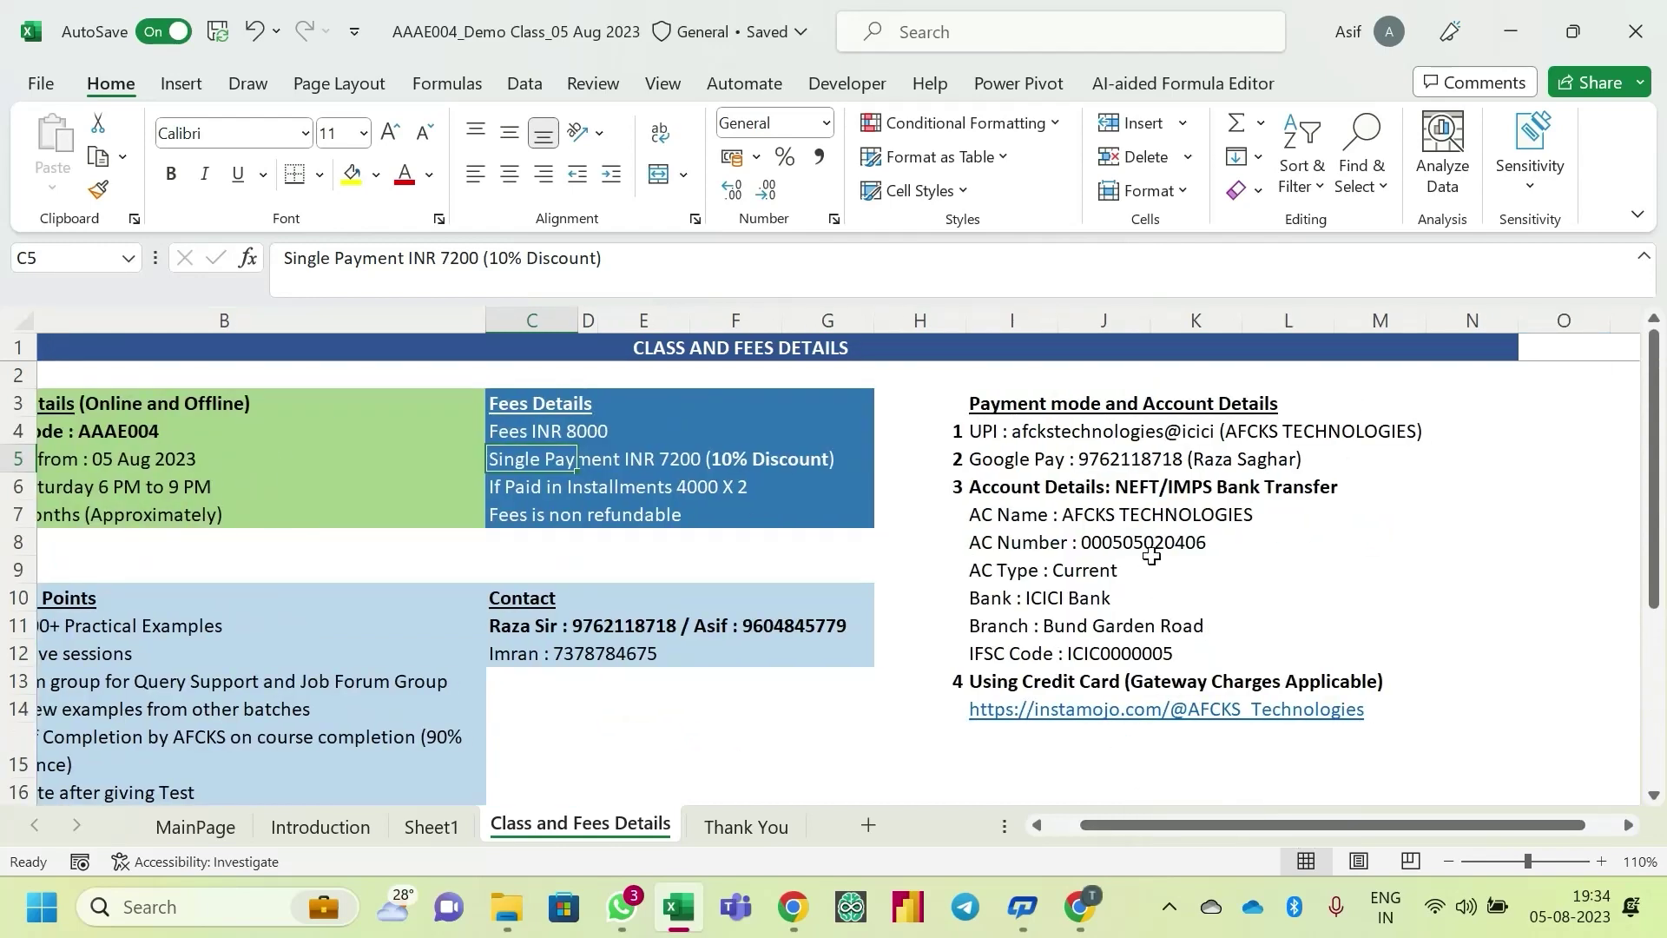
pyautogui.scroll(3, 1367, 540)
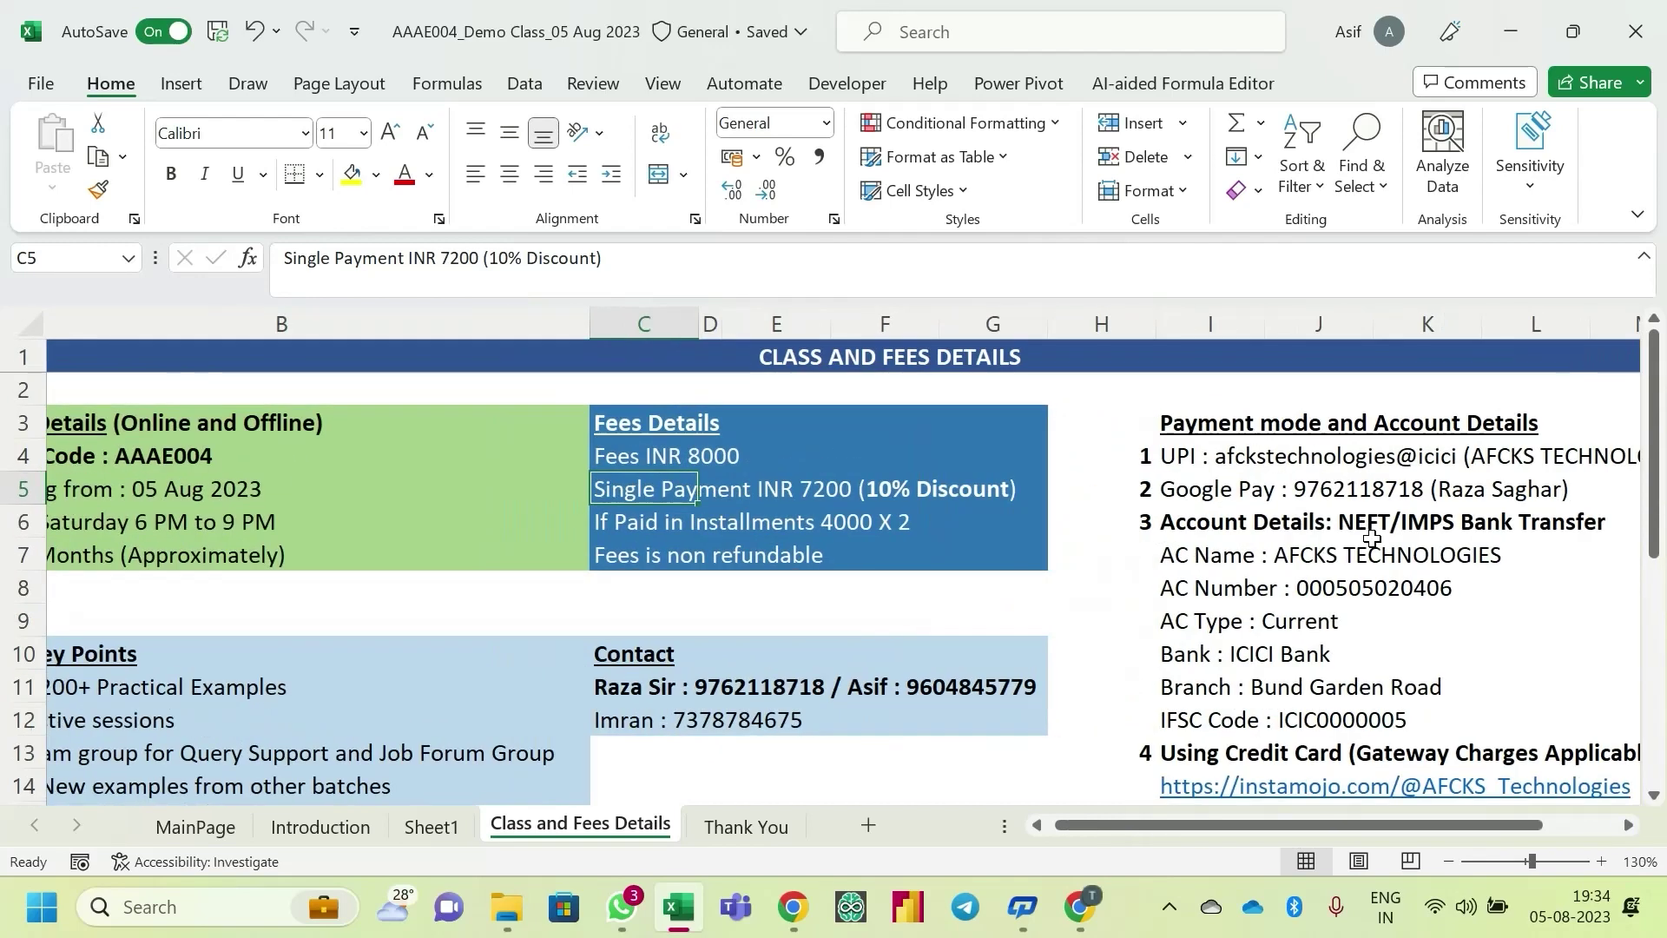
pyautogui.moveTo(1259, 816); pyautogui.dragTo(1398, 819)
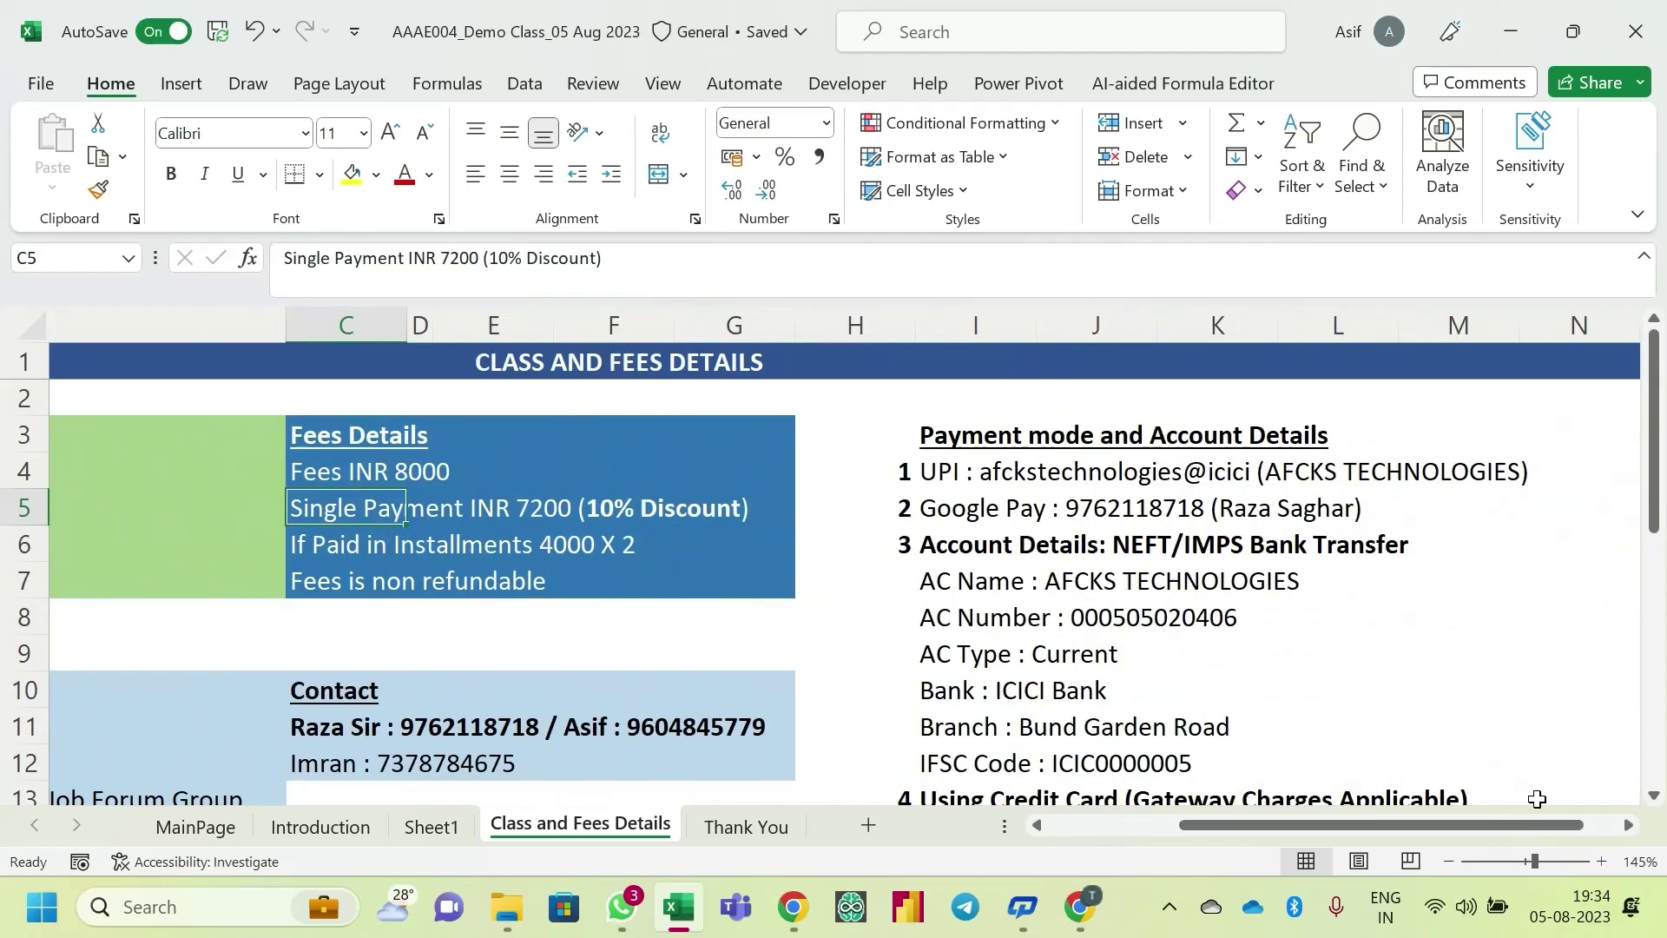
pyautogui.click(1628, 826)
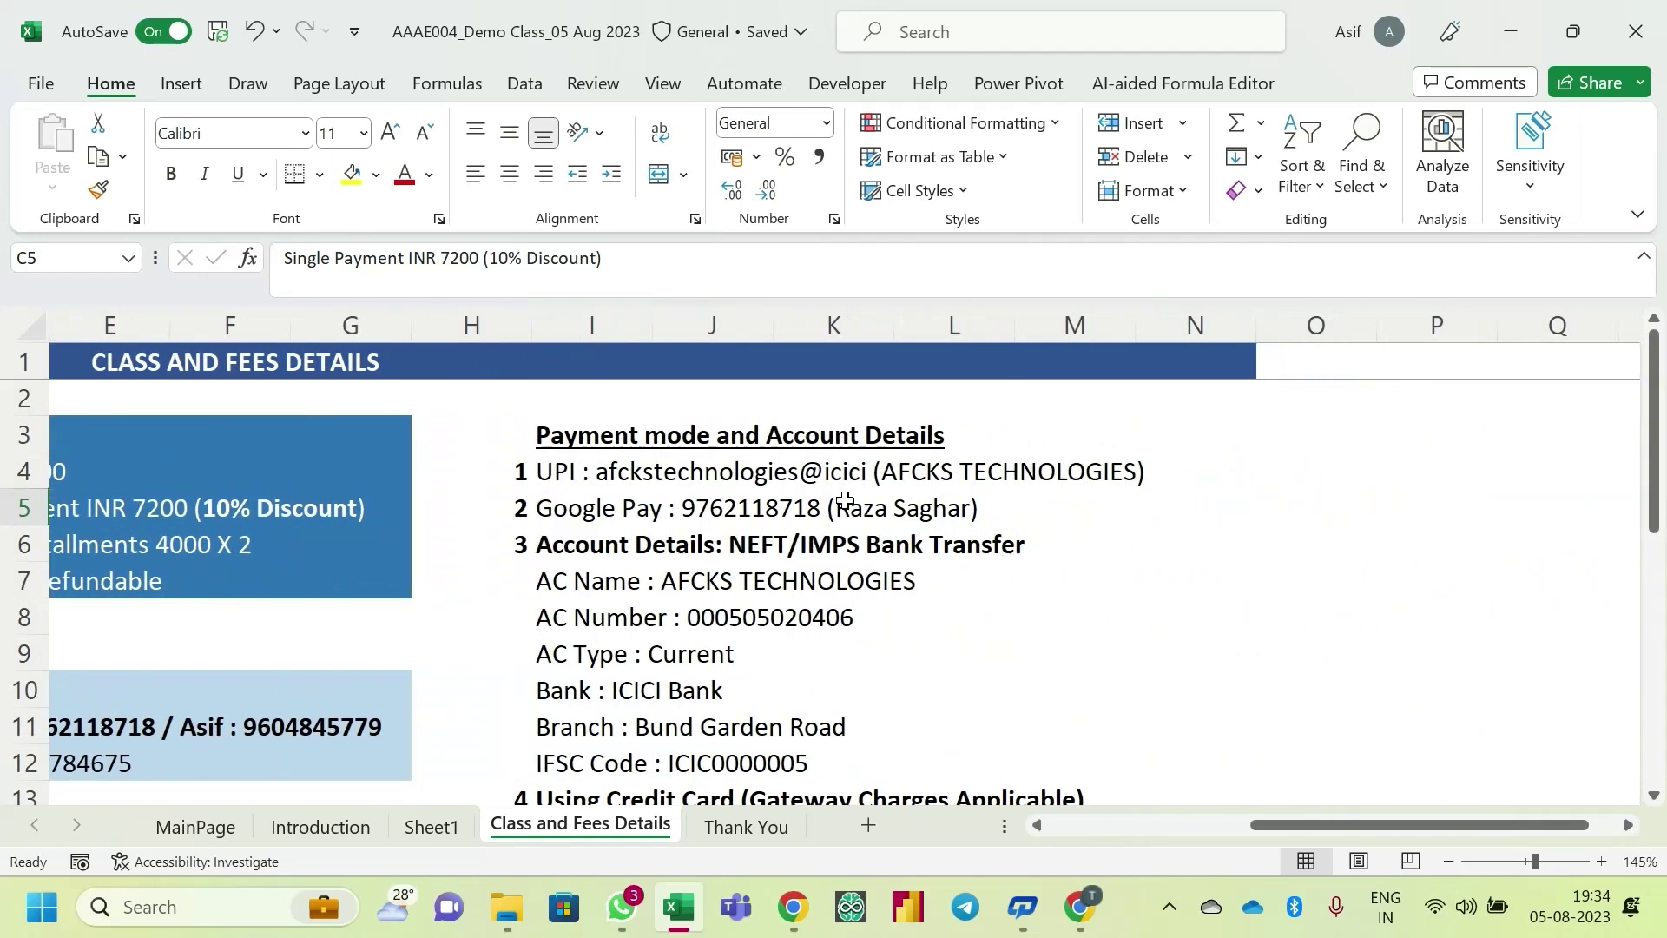
pyautogui.click(686, 473)
pyautogui.scroll(-1, 1278, 466)
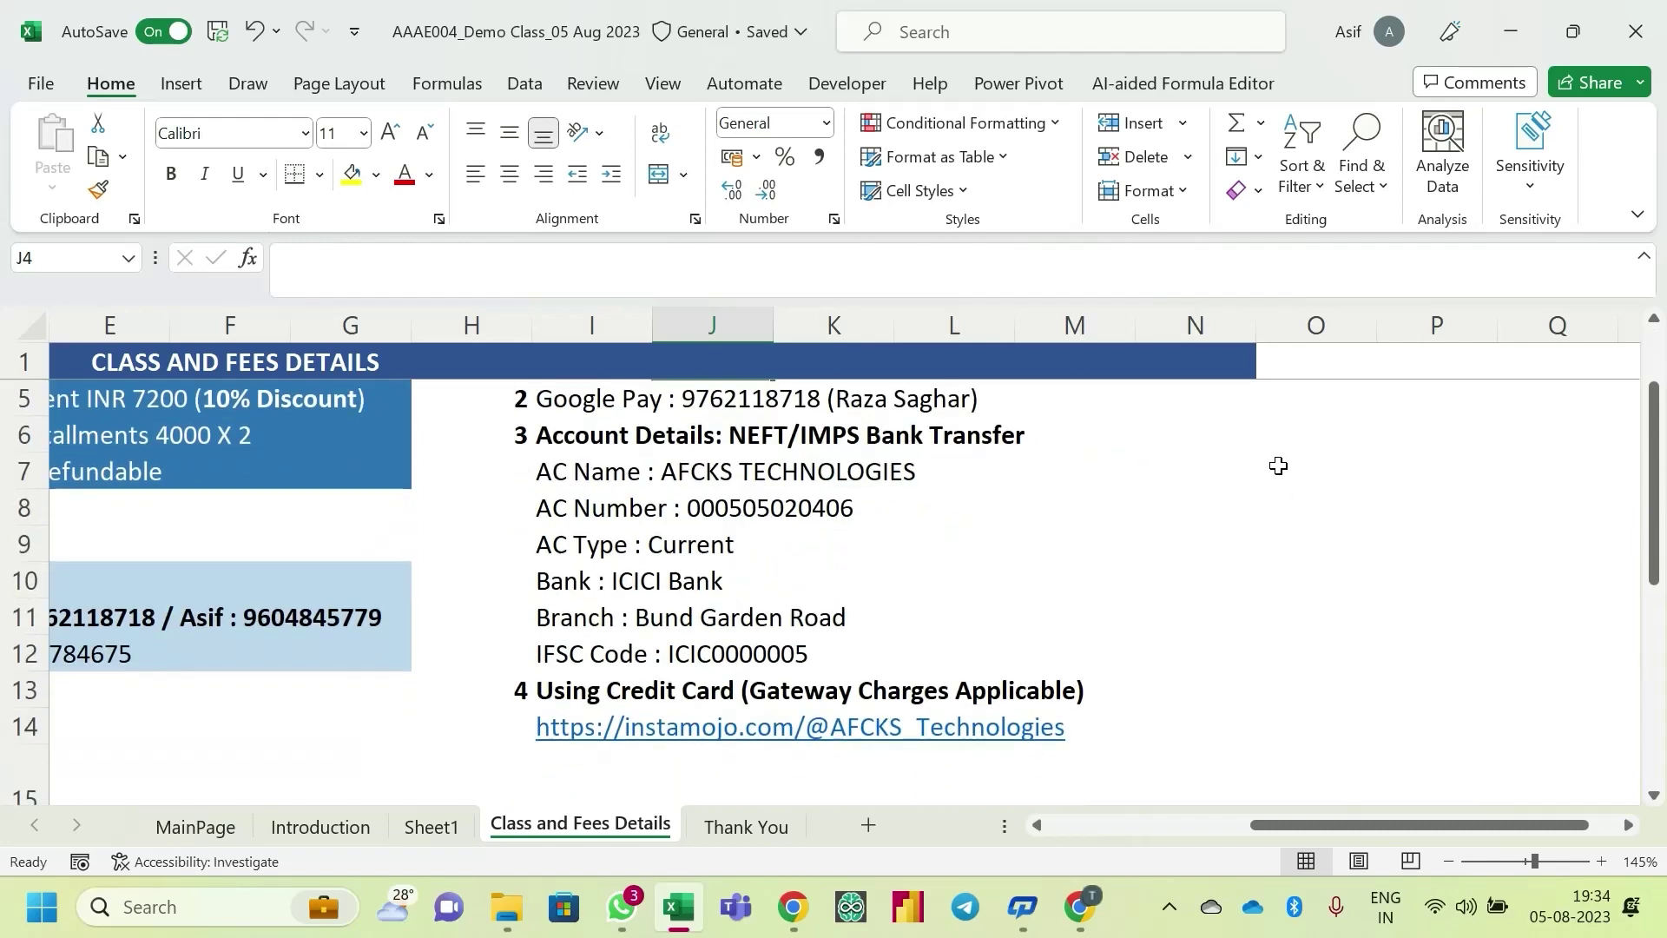
pyautogui.scroll(1, 1278, 466)
pyautogui.scroll(-1, 1016, 482)
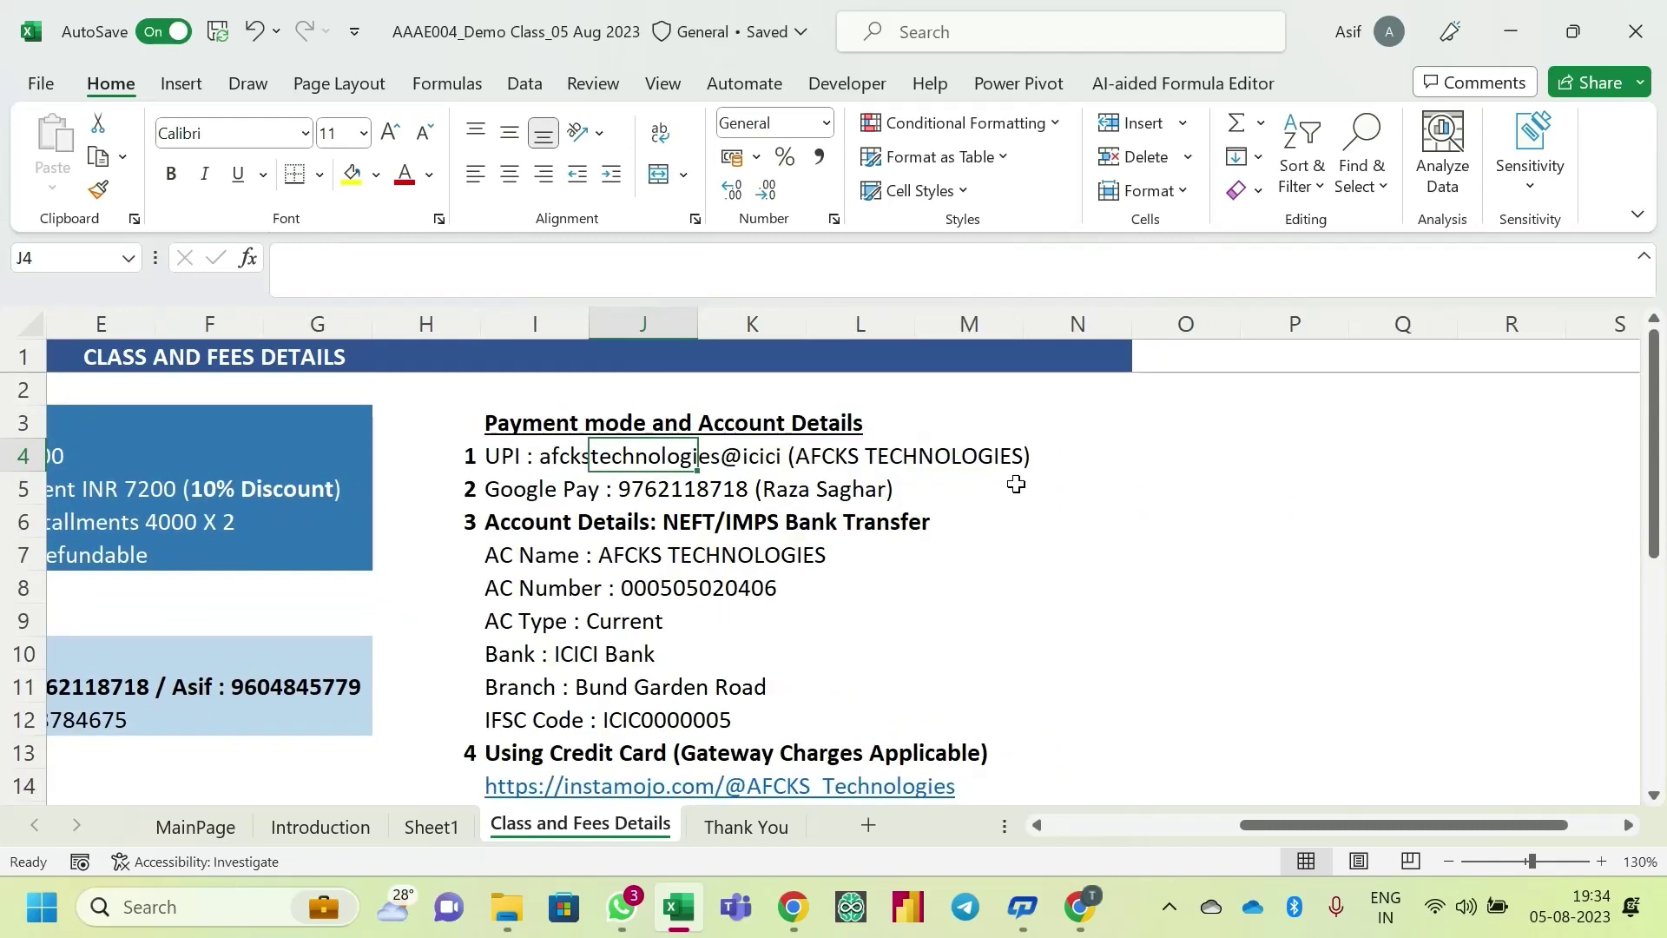
pyautogui.click(515, 463)
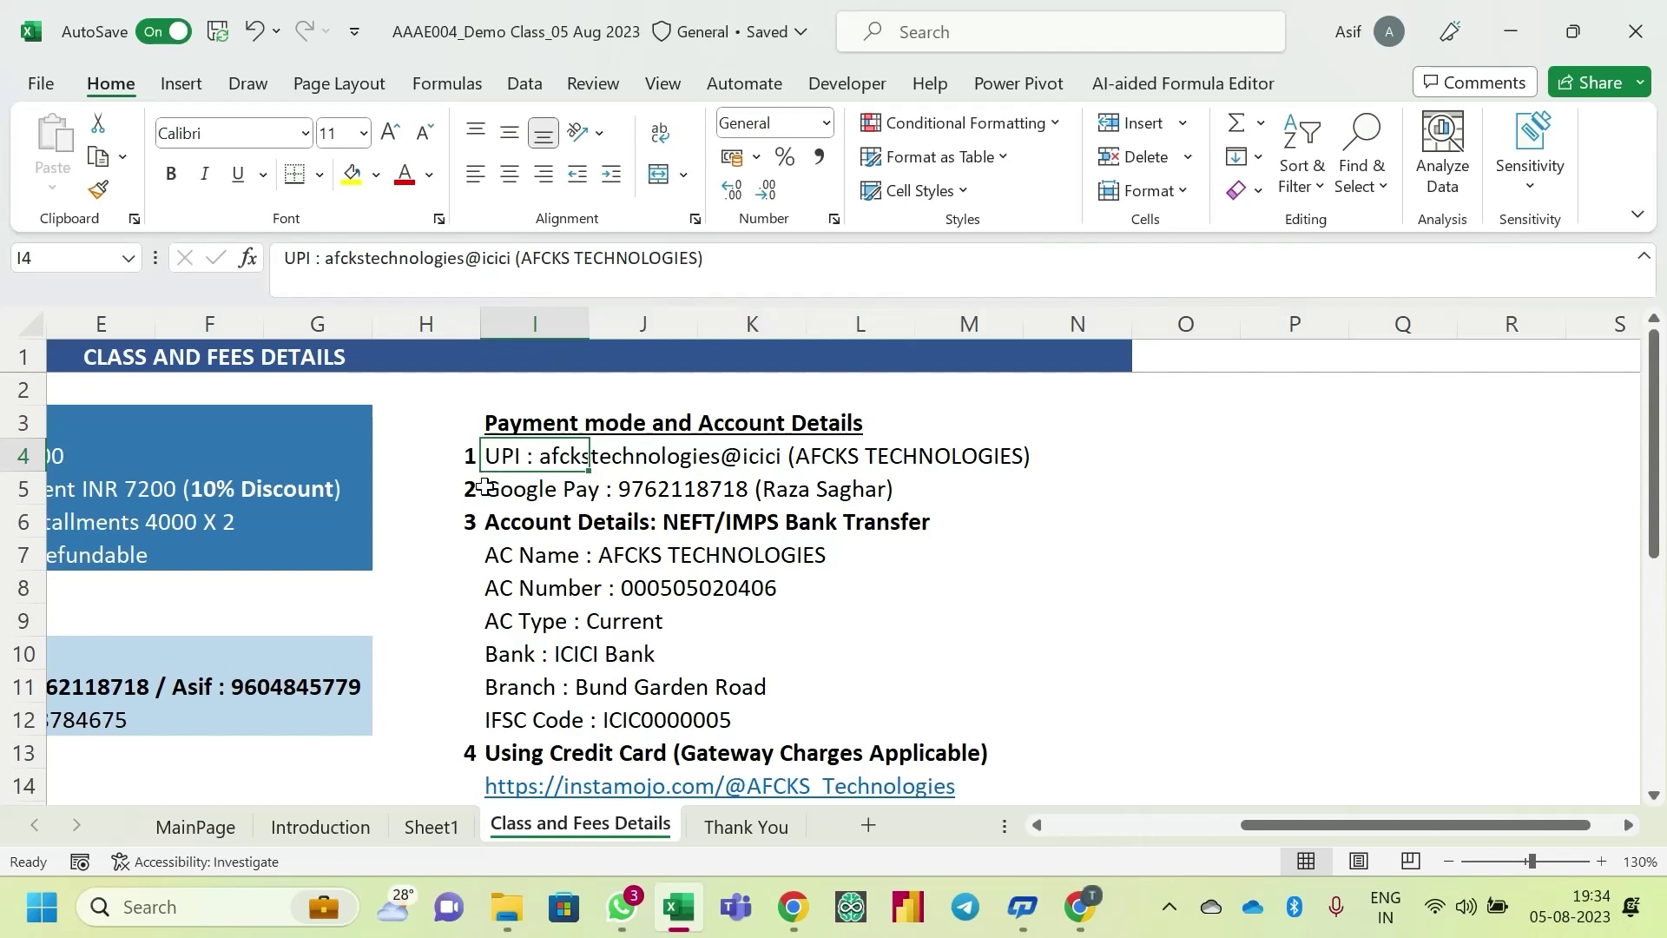
pyautogui.click(519, 492)
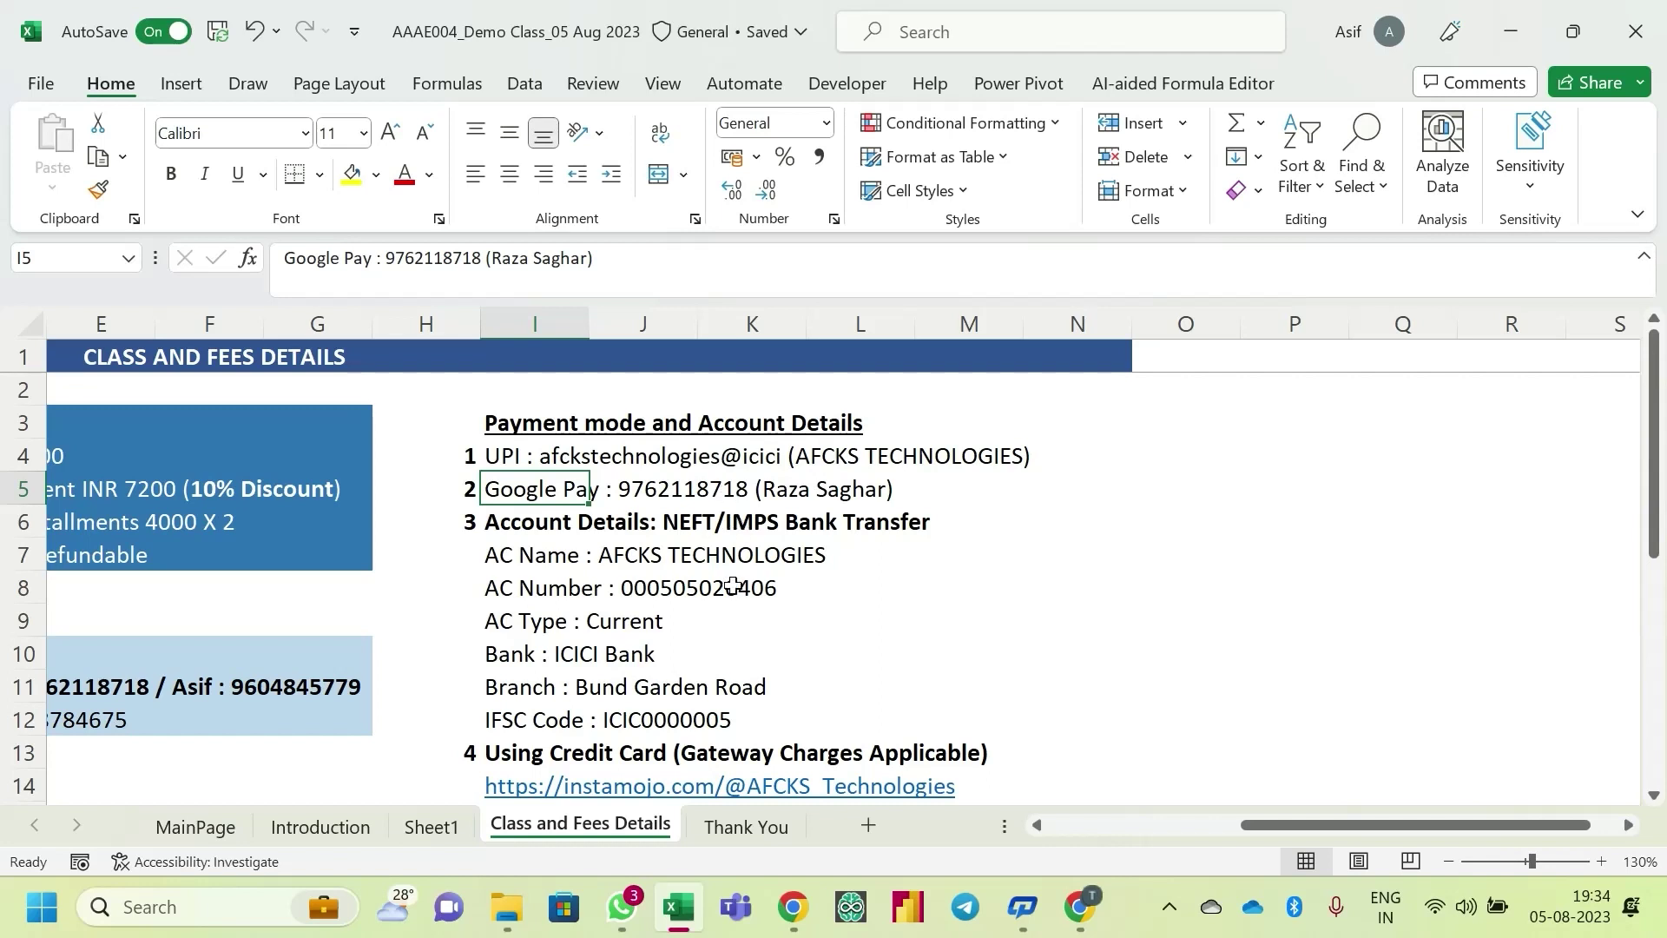
# - Highlight the NEFT/IMPS bank account details in I7:L12 and examine them along with the credit card option in I13
pyautogui.moveTo(501, 554); pyautogui.dragTo(877, 721)
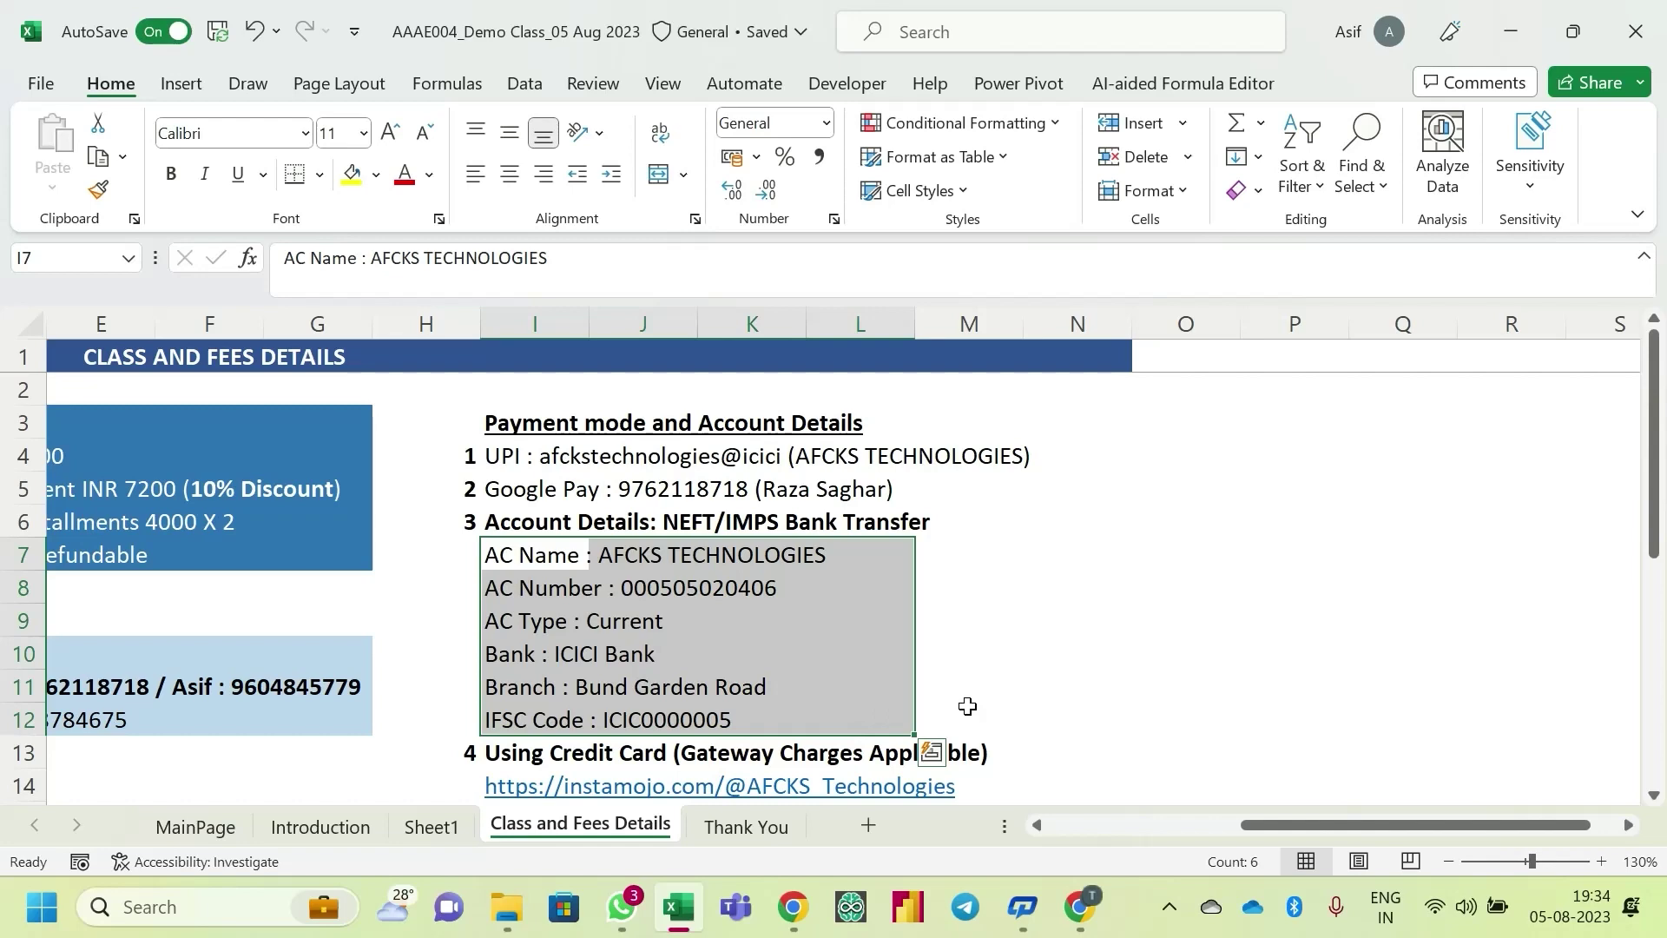
pyautogui.click(878, 624)
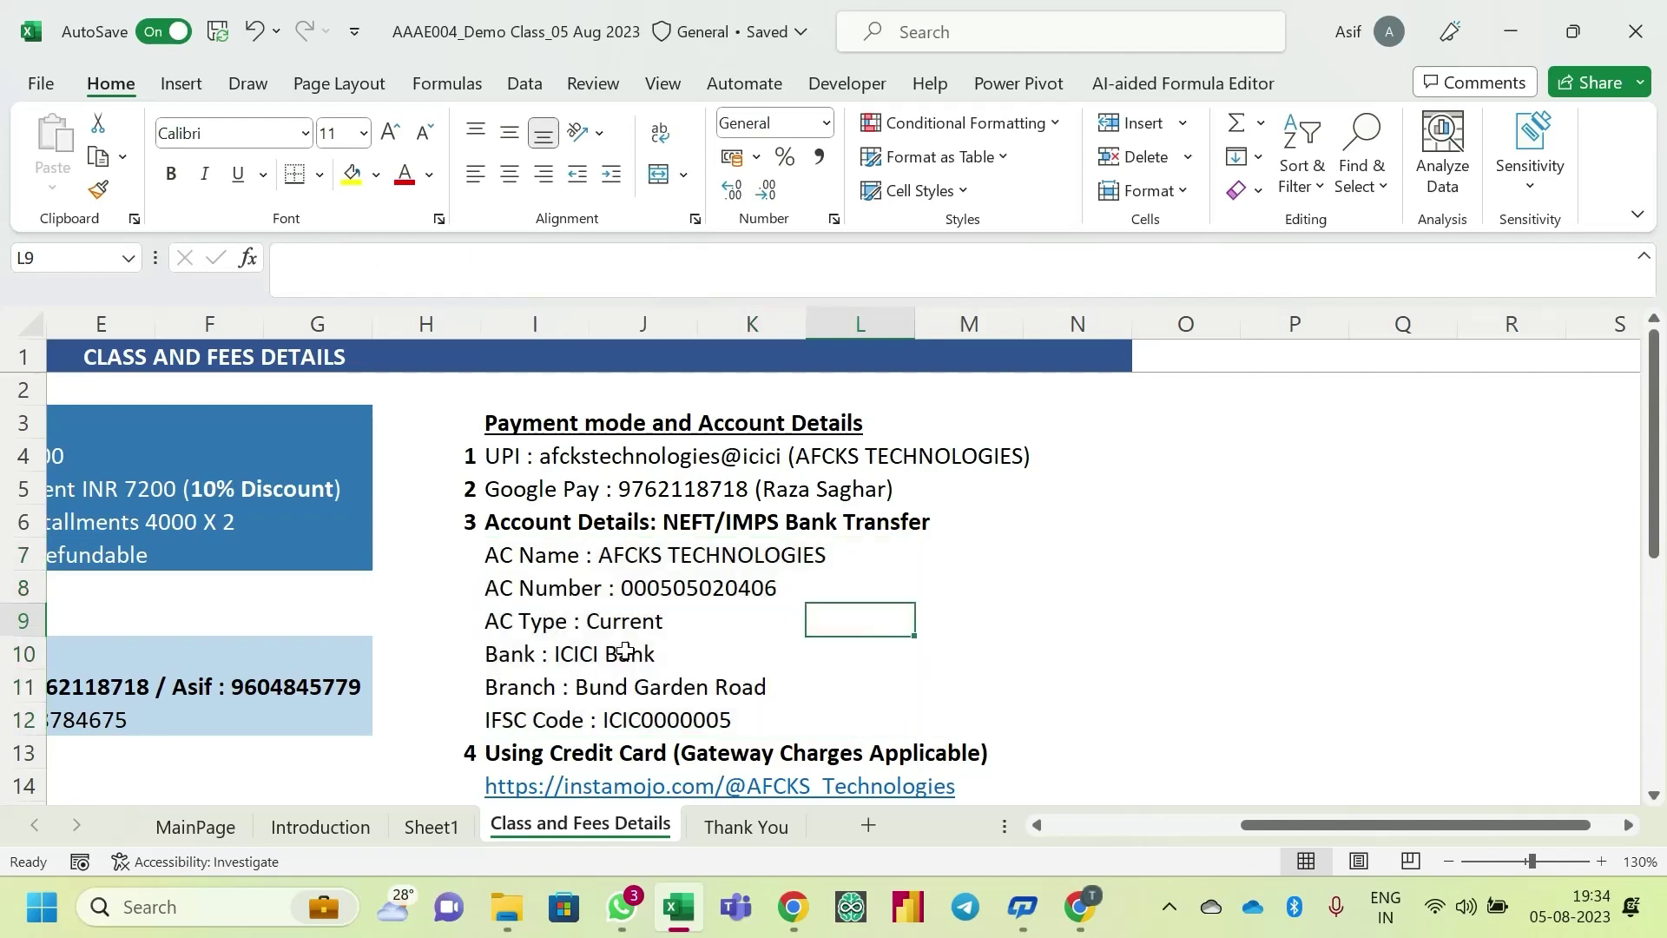
pyautogui.scroll(-2, 625, 653)
pyautogui.click(530, 563)
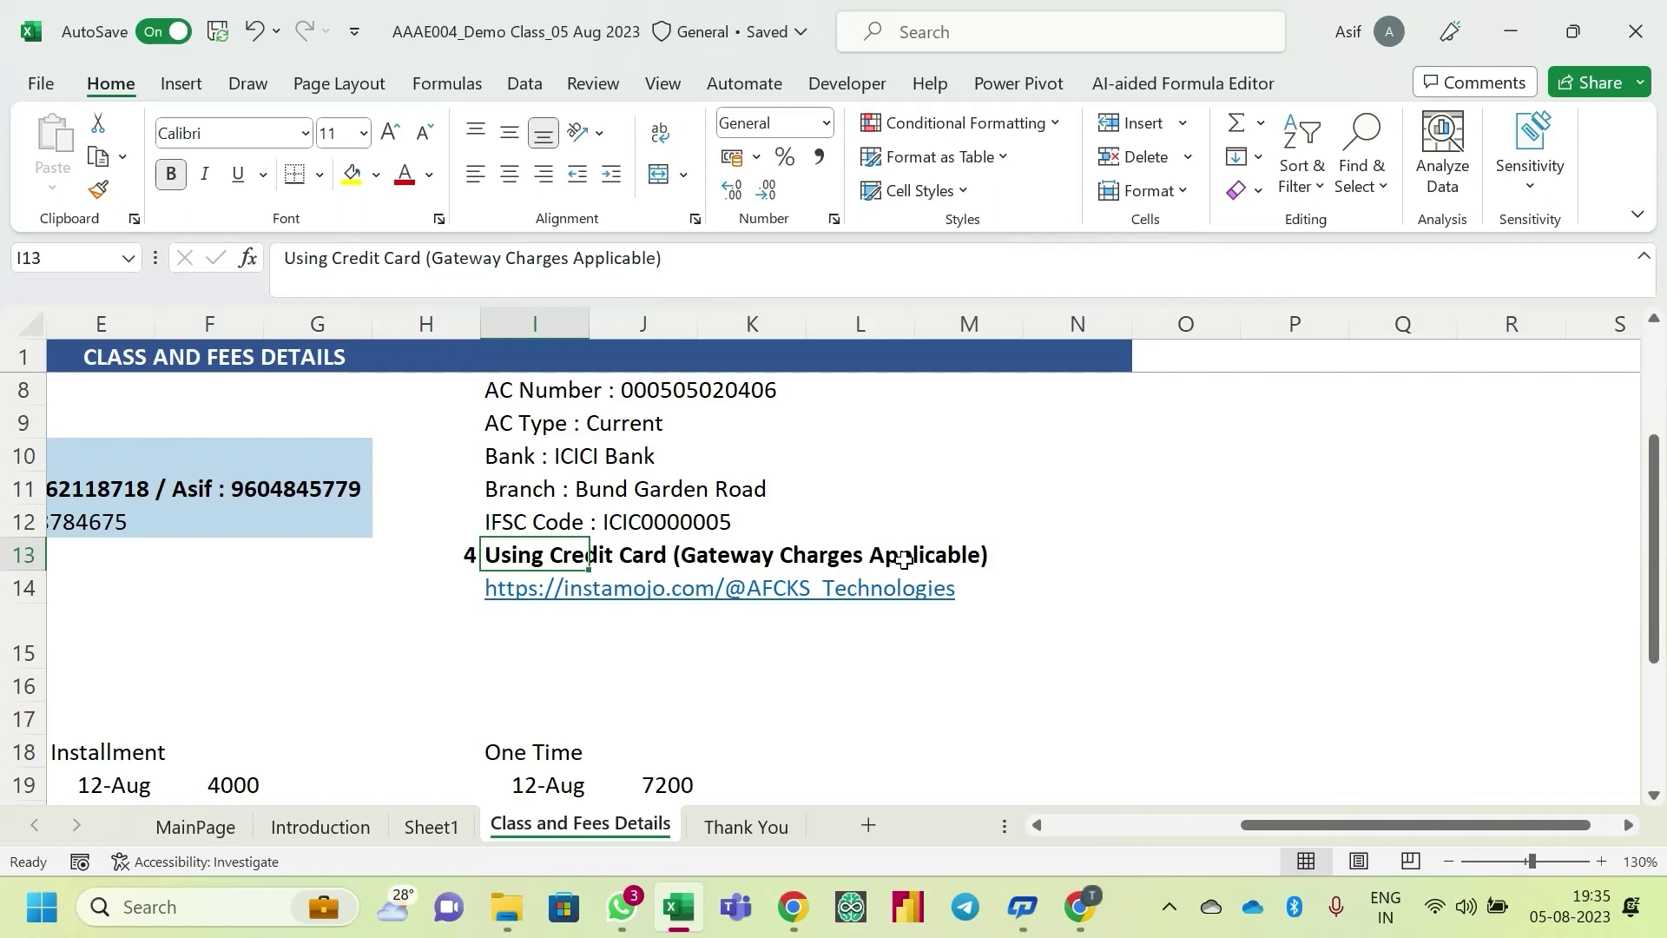
pyautogui.click(1098, 452)
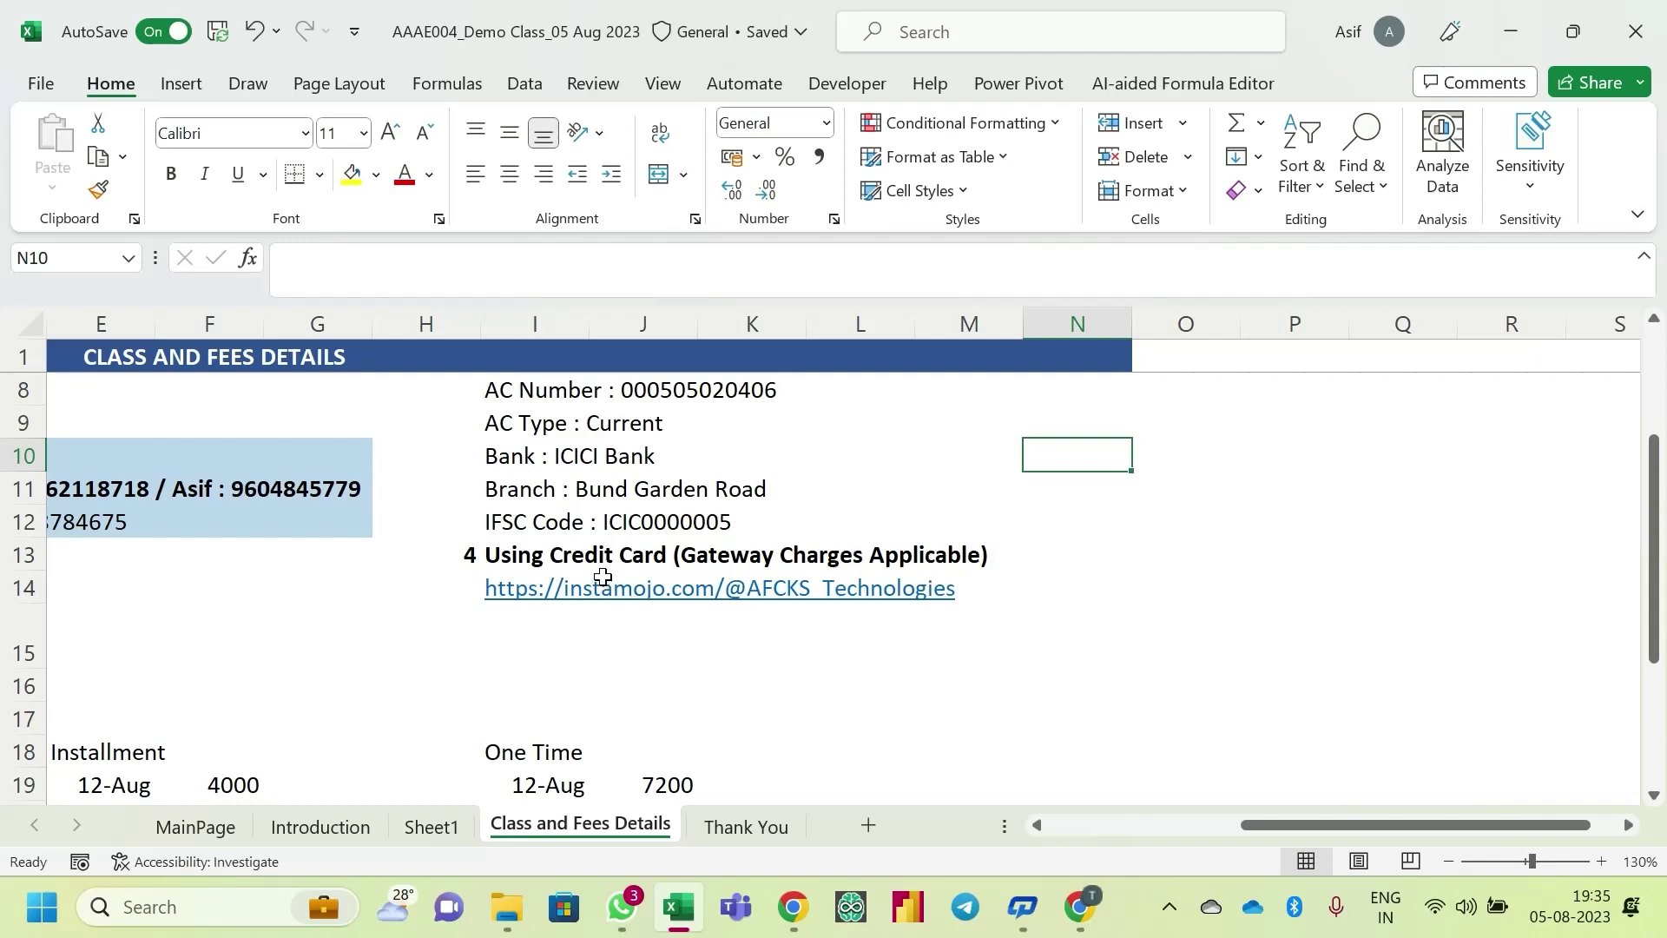
pyautogui.moveTo(550, 544); pyautogui.dragTo(590, 538)
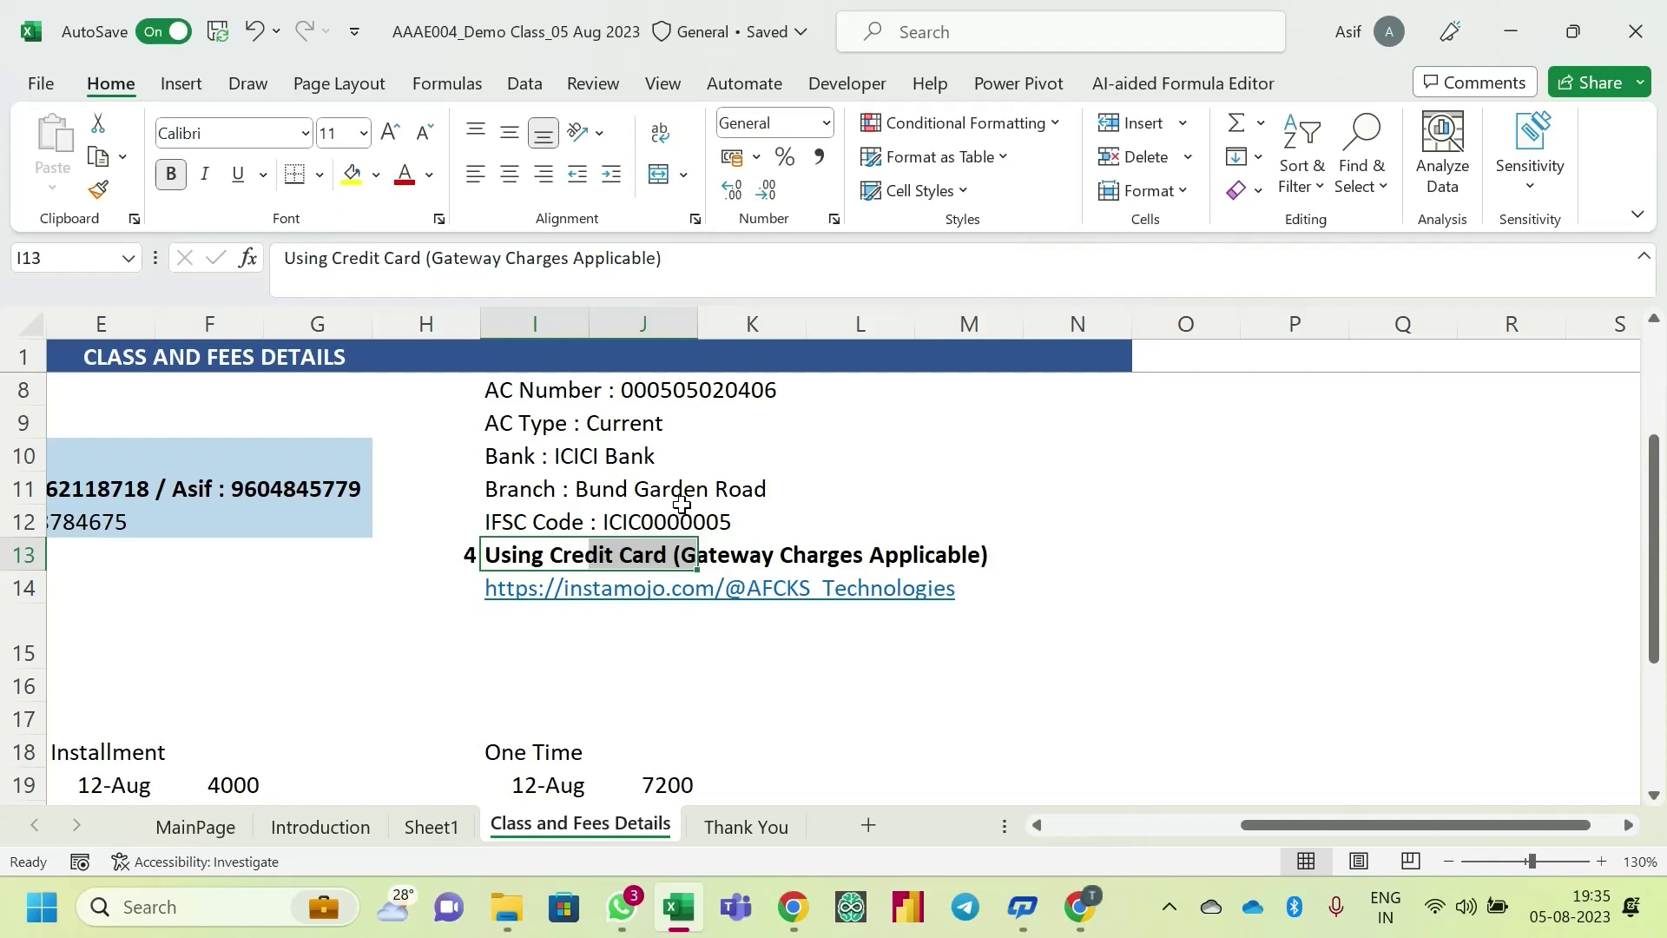
pyautogui.click(562, 510)
# - Highlight the Contact block below Fees Details and examine its entries
pyautogui.scroll(2, 909, 580)
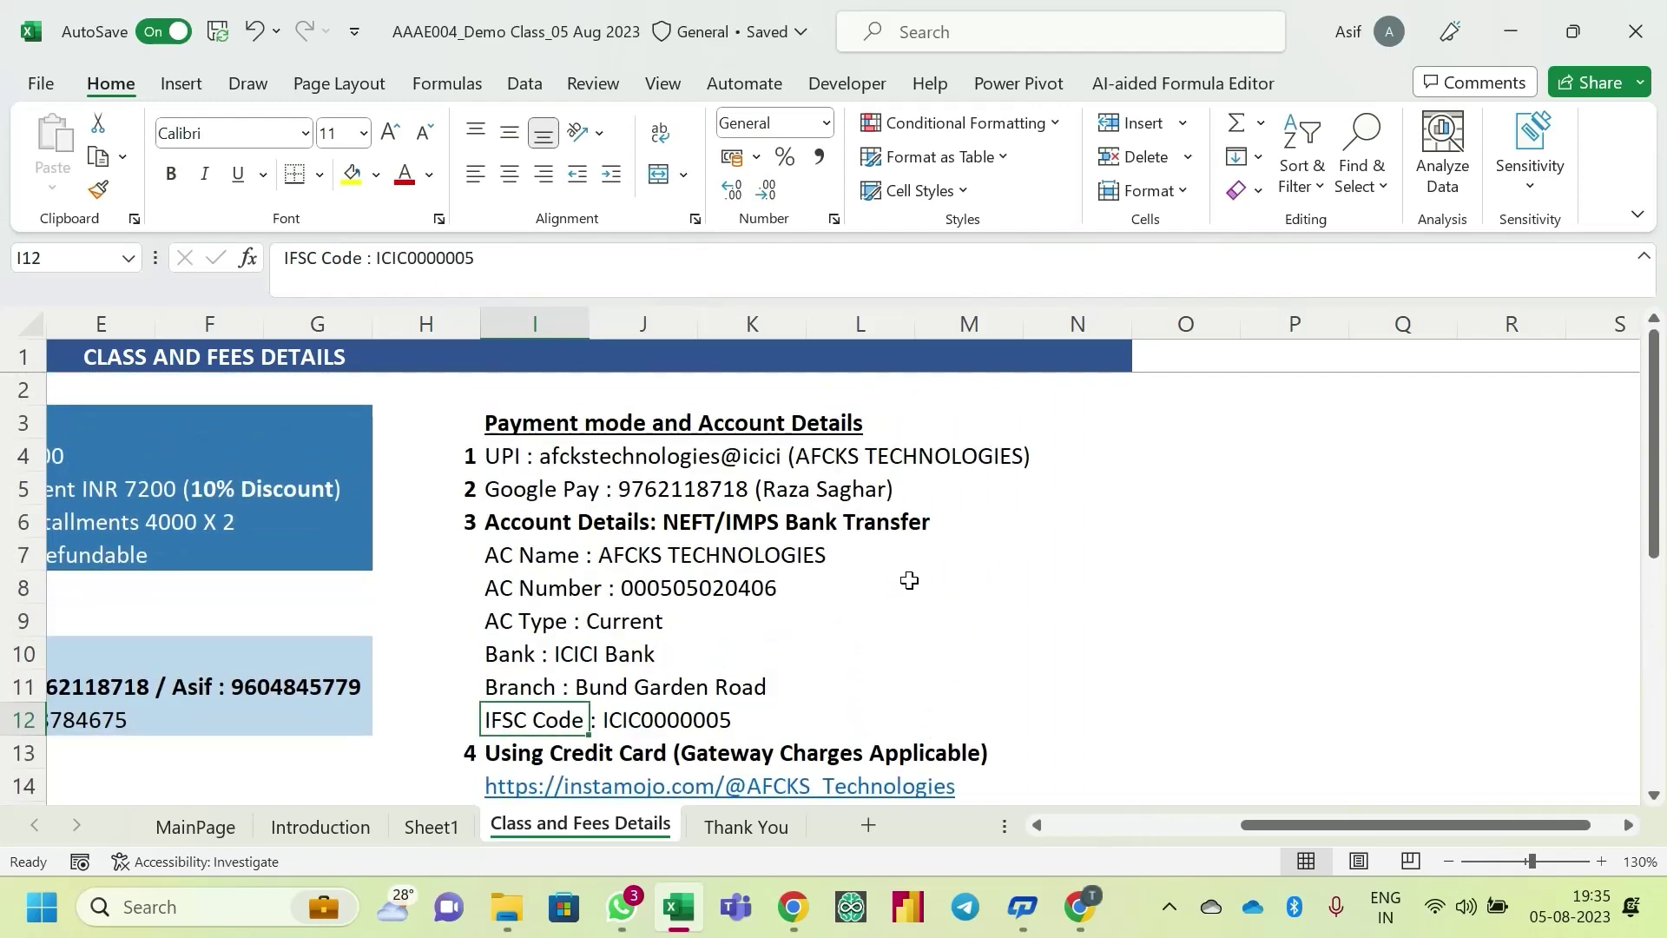
pyautogui.scroll(-1, 909, 580)
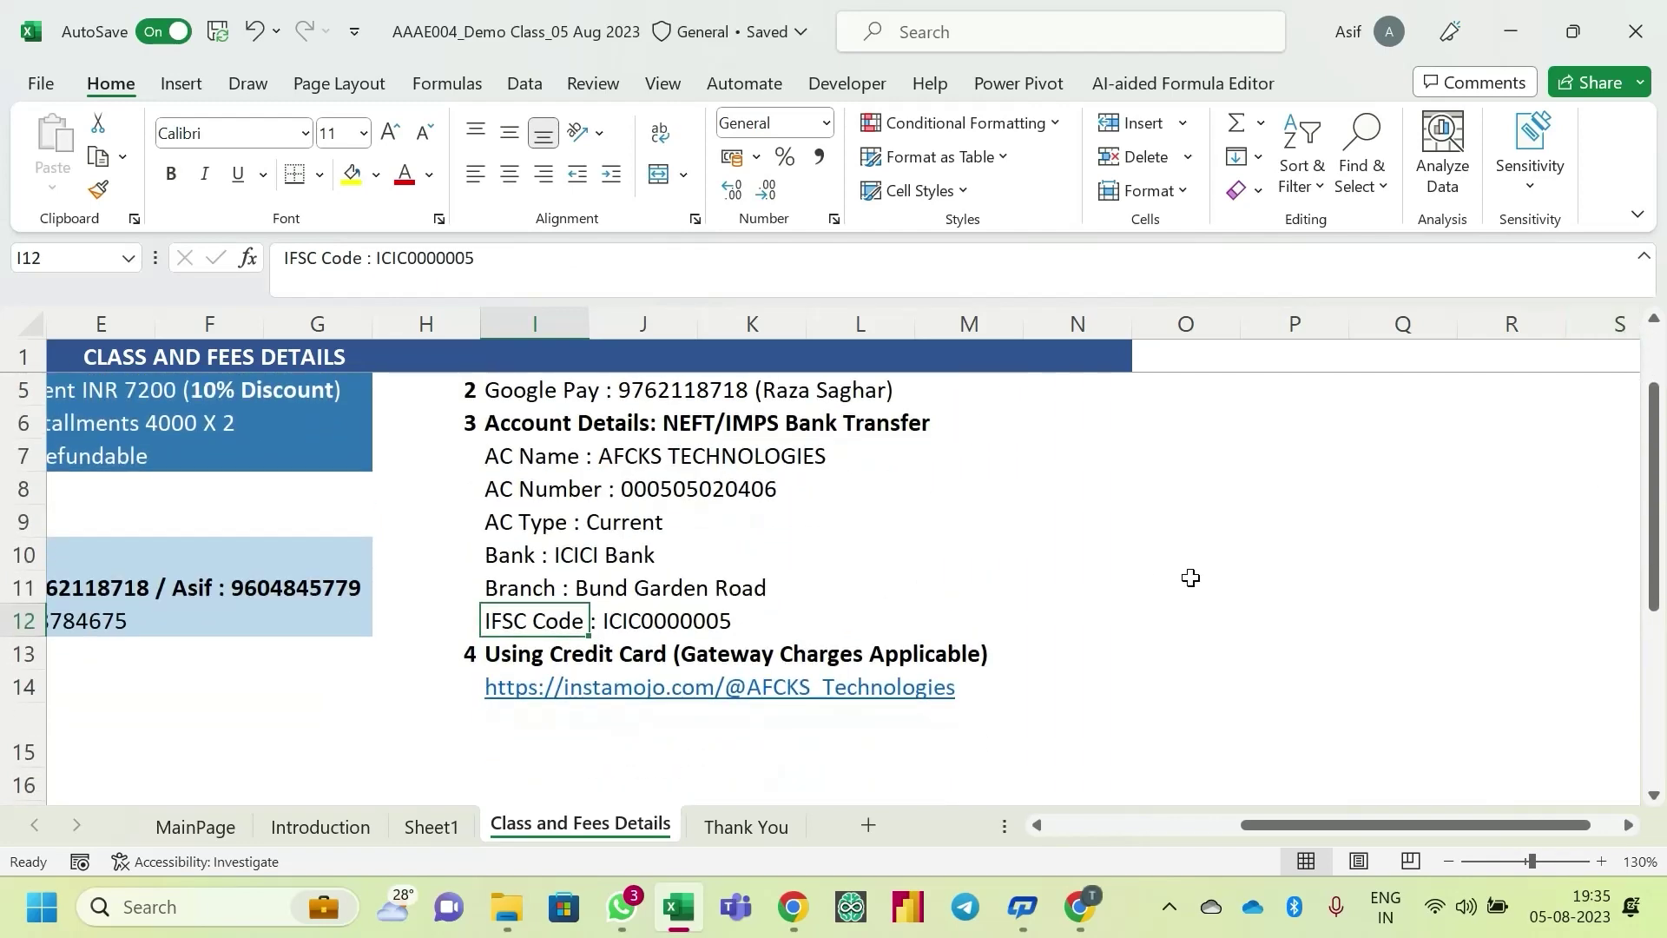
pyautogui.keyDown('ctrl'); pyautogui.scroll(-1, 1118, 584); pyautogui.keyUp('ctrl')
pyautogui.scroll(1, 1075, 588)
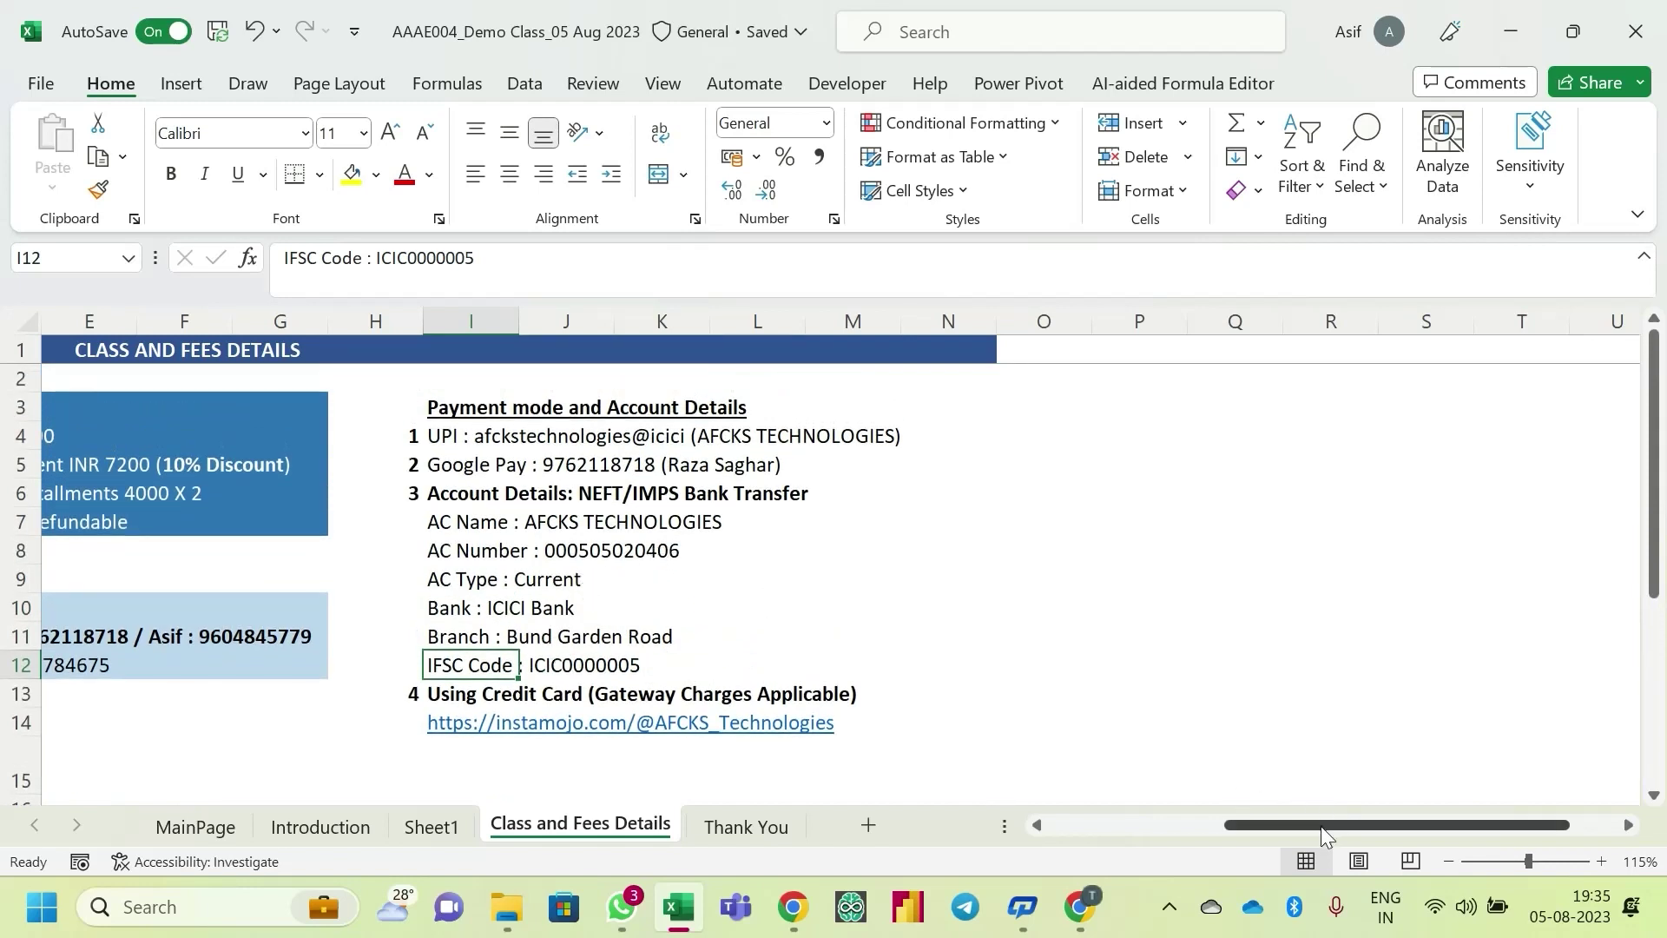
pyautogui.moveTo(1321, 825); pyautogui.dragTo(1417, 836)
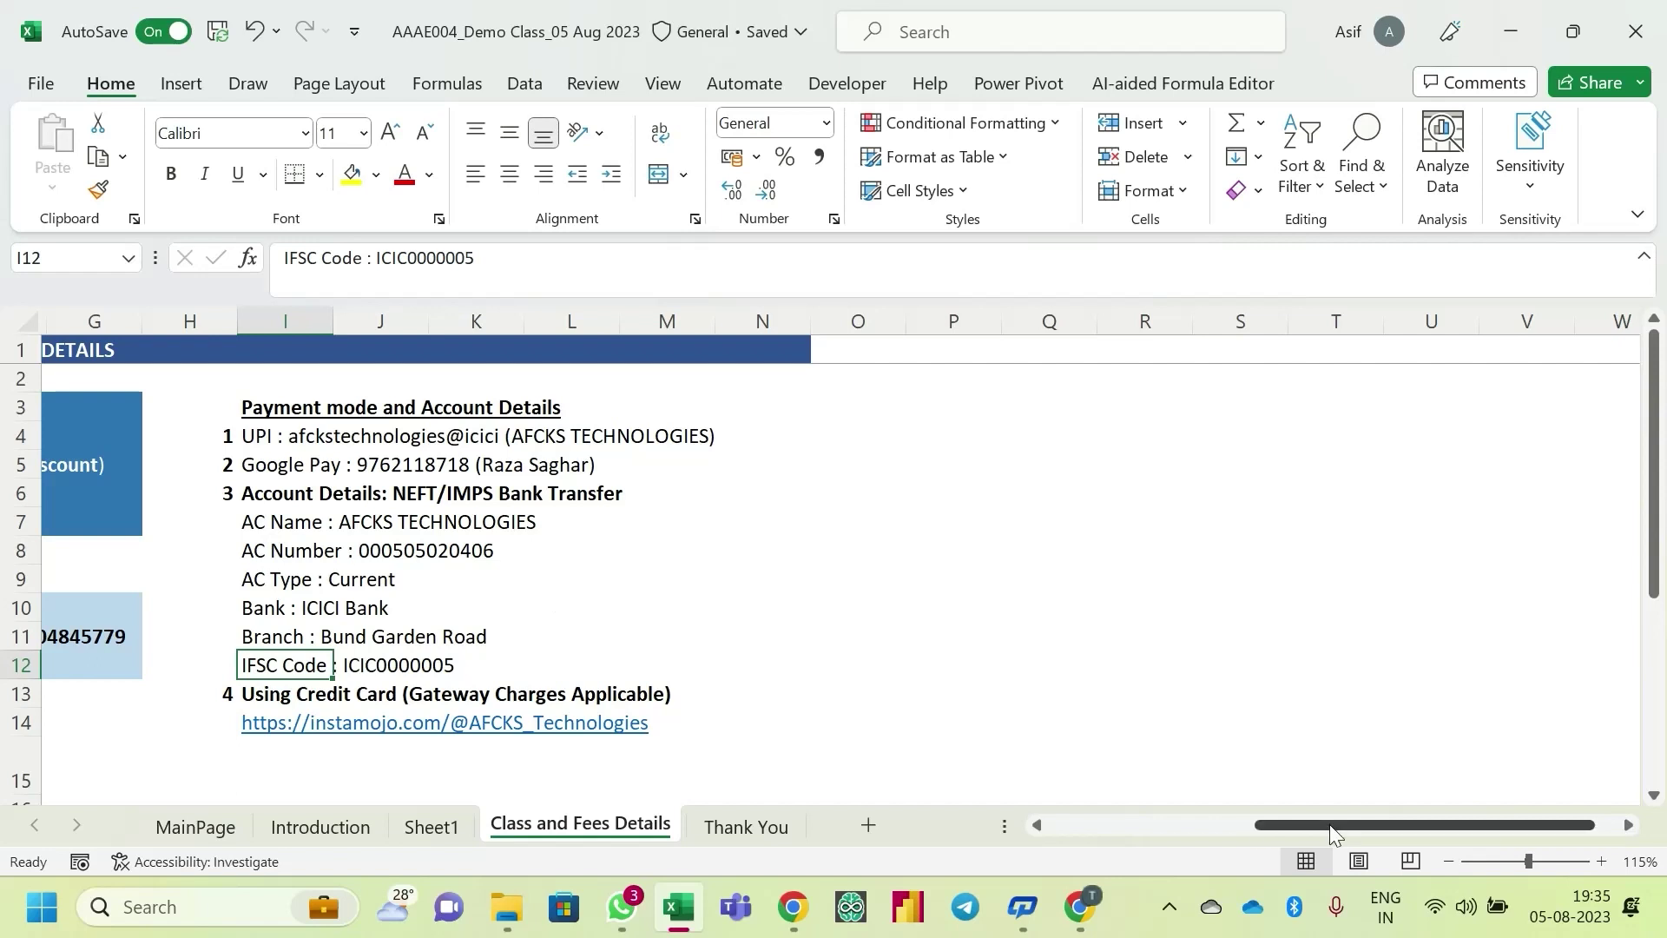
pyautogui.moveTo(1330, 825); pyautogui.dragTo(1246, 839)
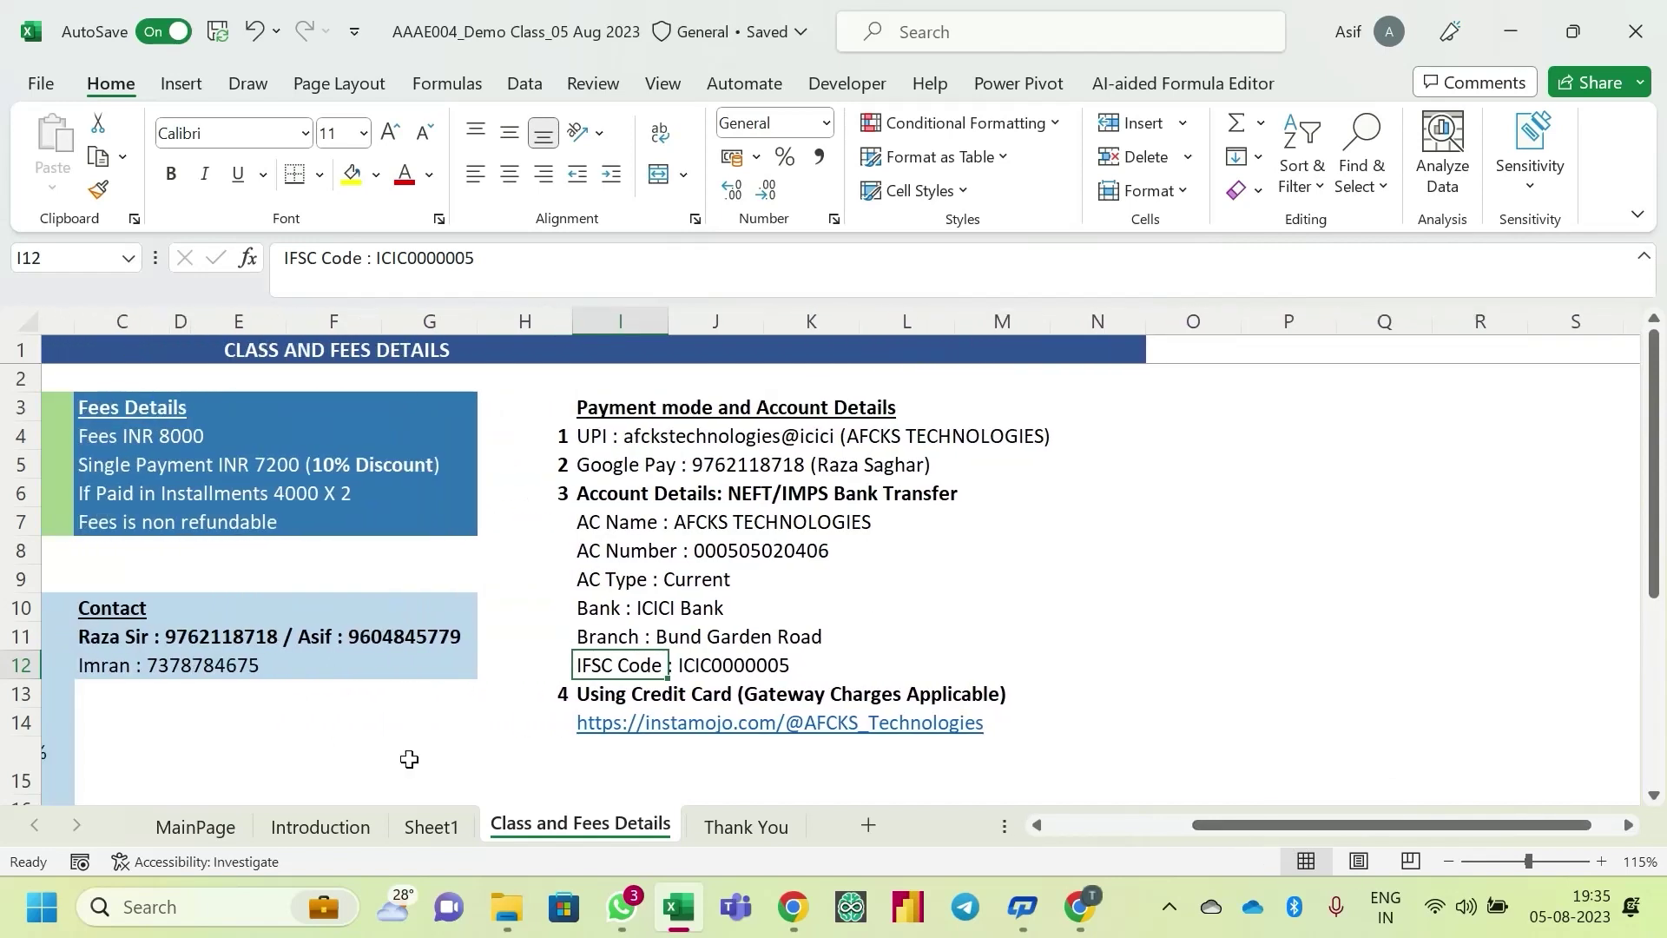
pyautogui.moveTo(101, 605); pyautogui.dragTo(441, 686)
pyautogui.click(410, 717)
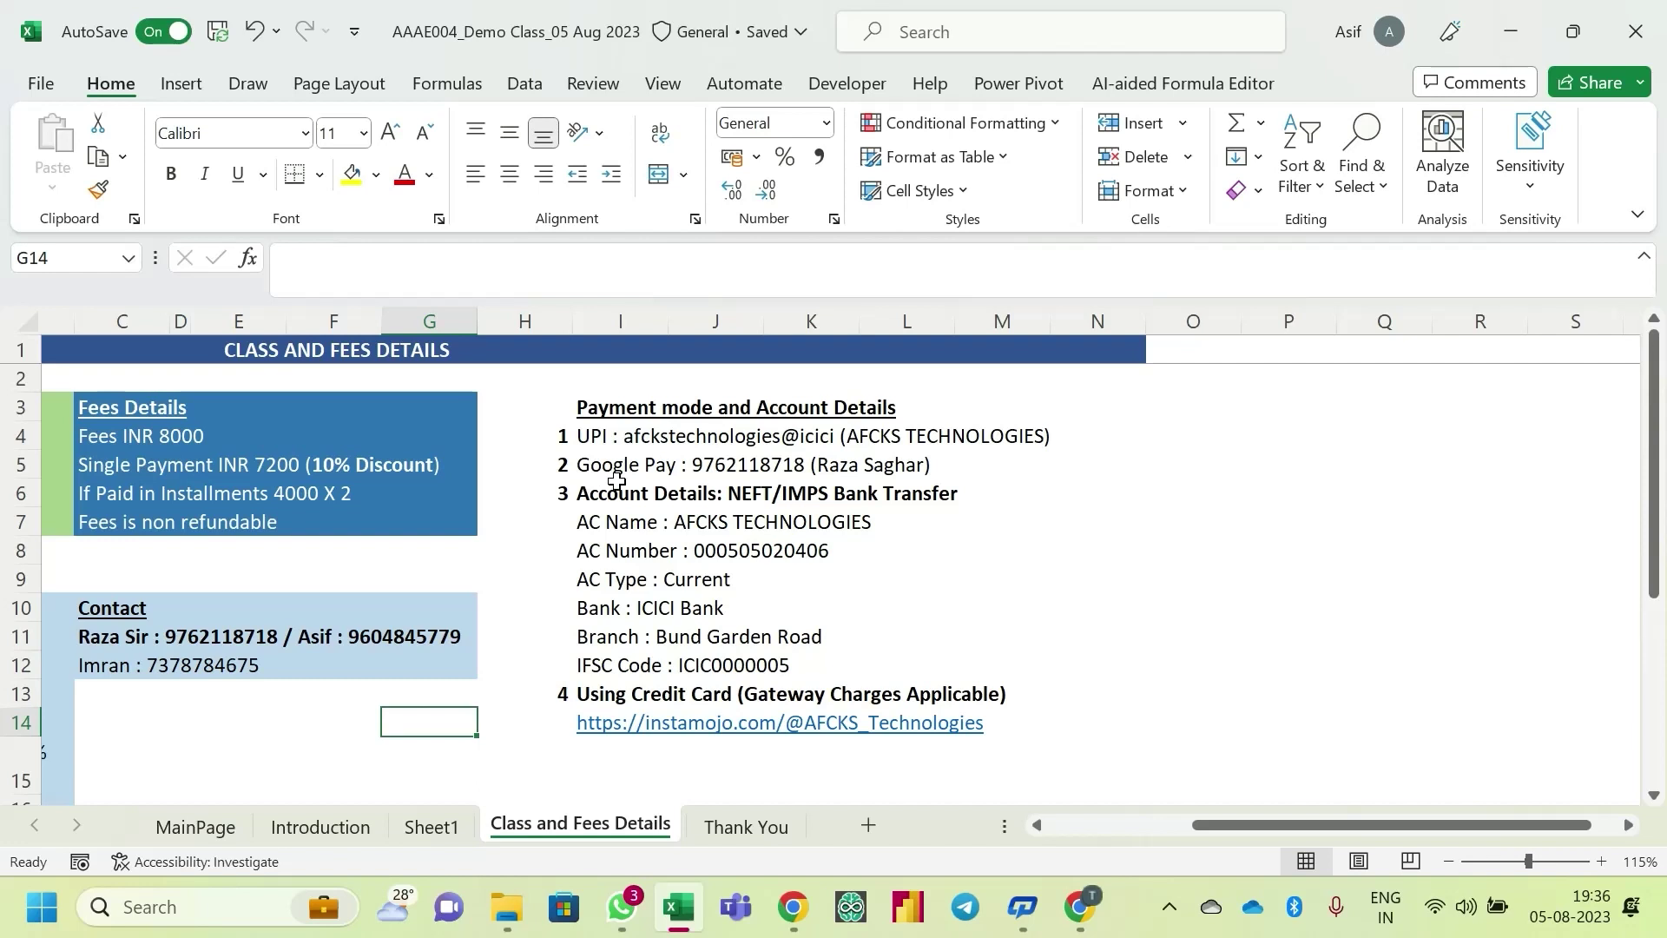
# - Review the UPI entry in I4 alongside the full fee and single-payment lines in the Fees Details block
pyautogui.click(624, 438)
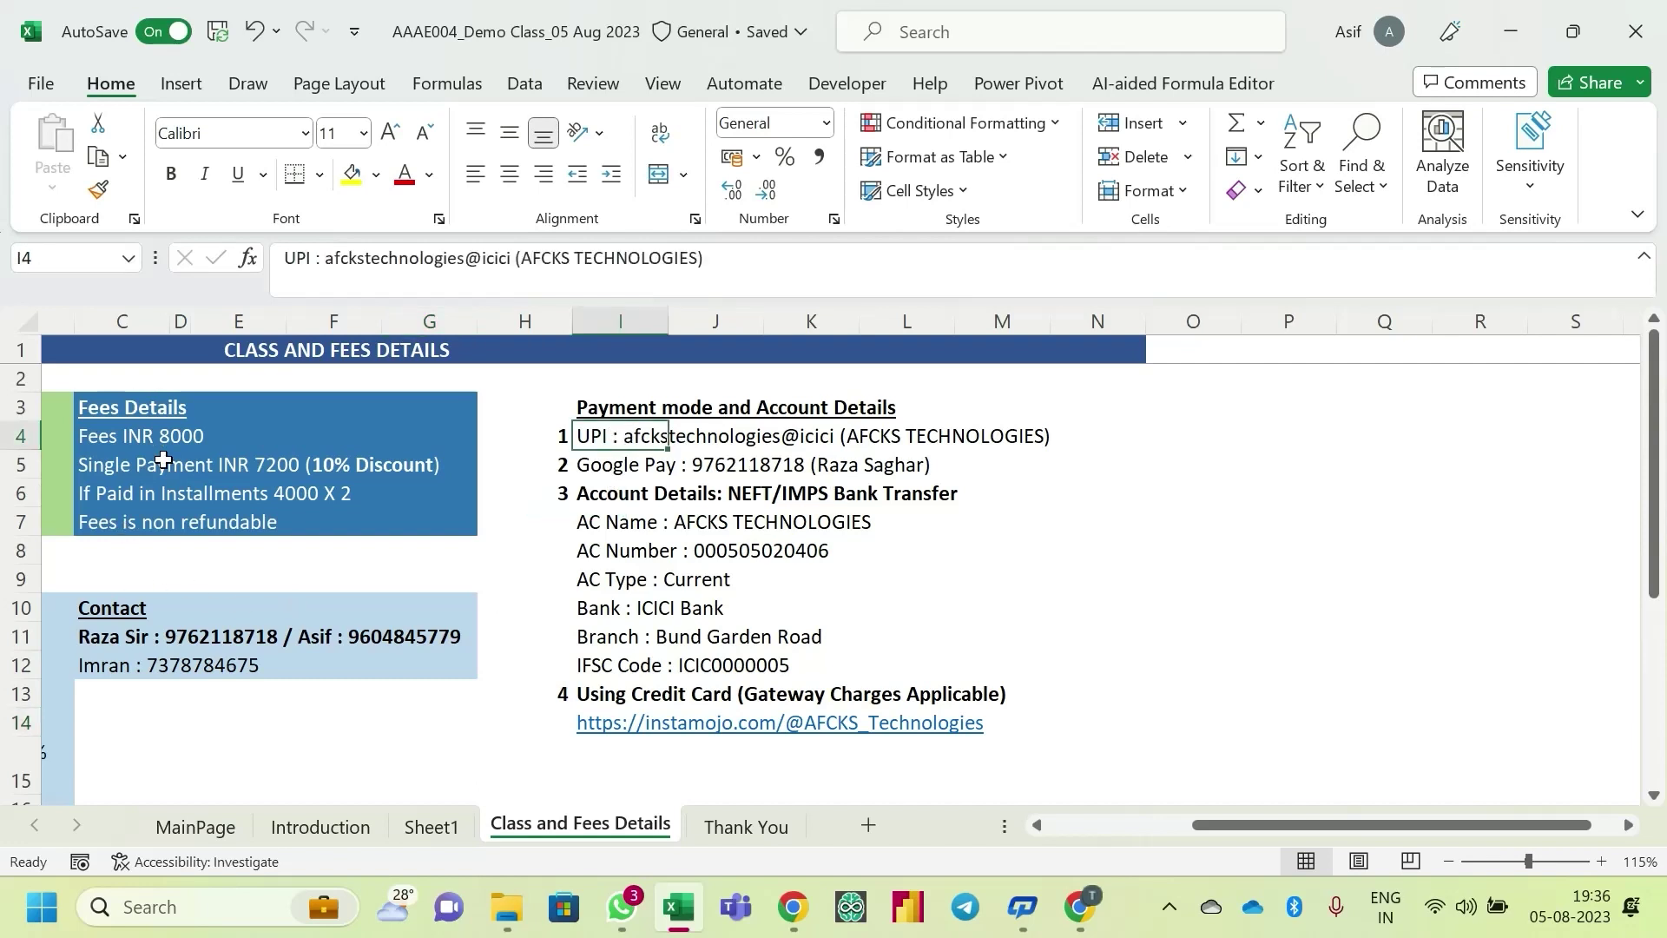
pyautogui.click(171, 439)
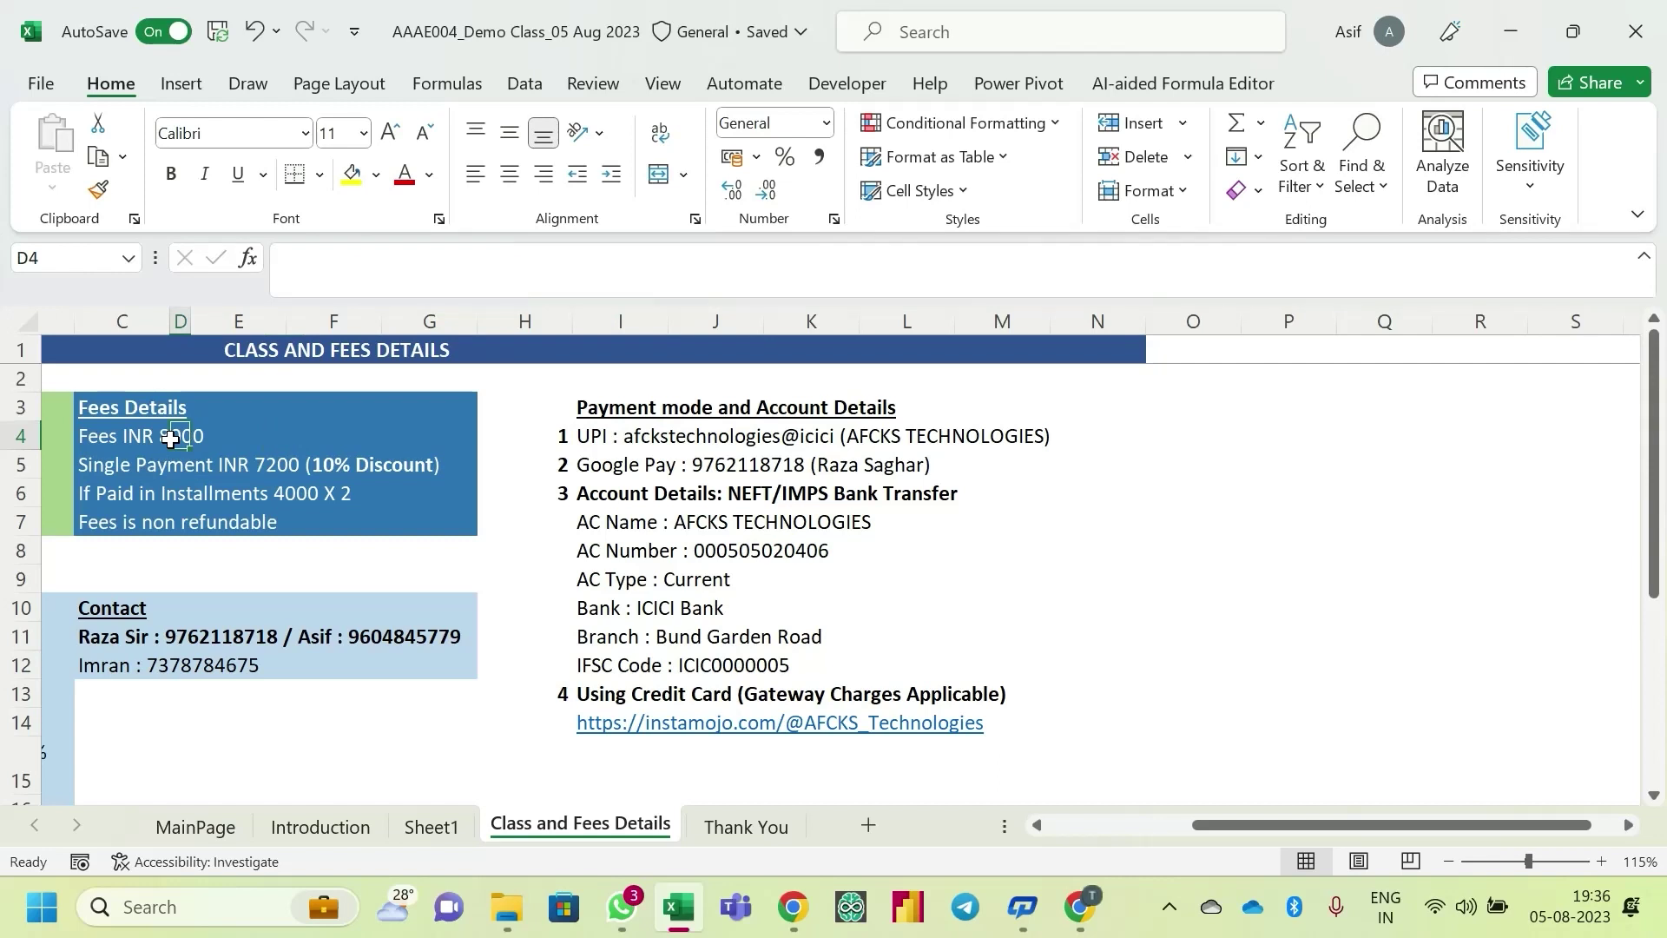
pyautogui.click(157, 461)
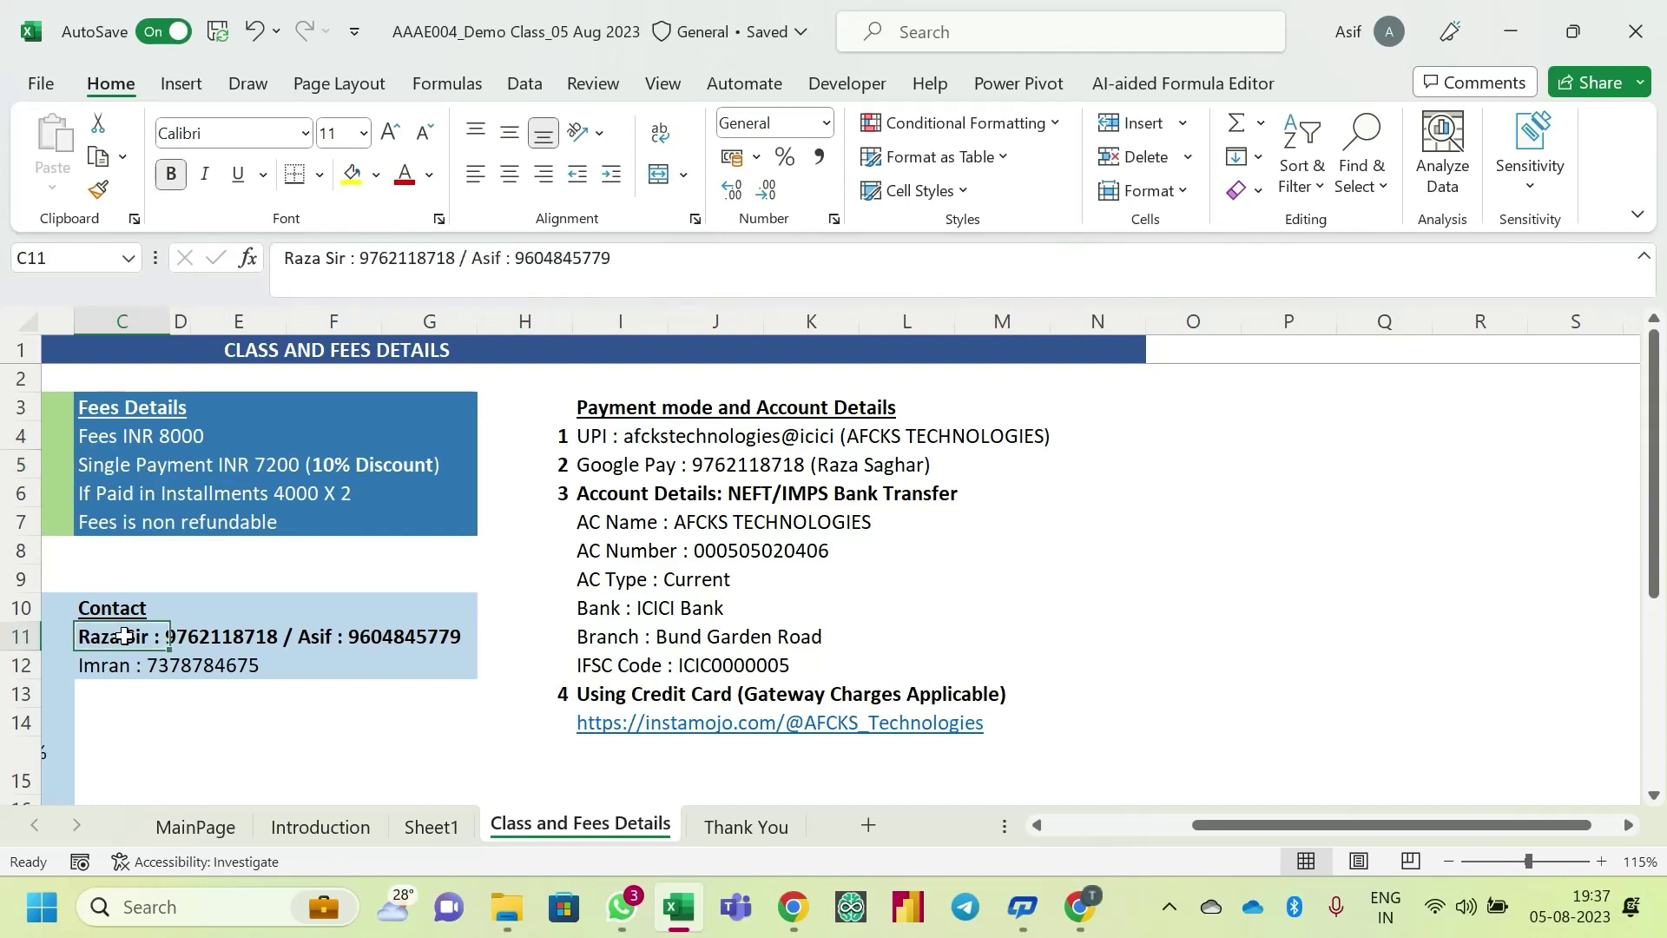
# - Highlight the contact phone numbers within cell C11's text to examine them, and leave the cell without editing
pyautogui.moveTo(359, 258); pyautogui.dragTo(621, 261)
pyautogui.click(635, 274)
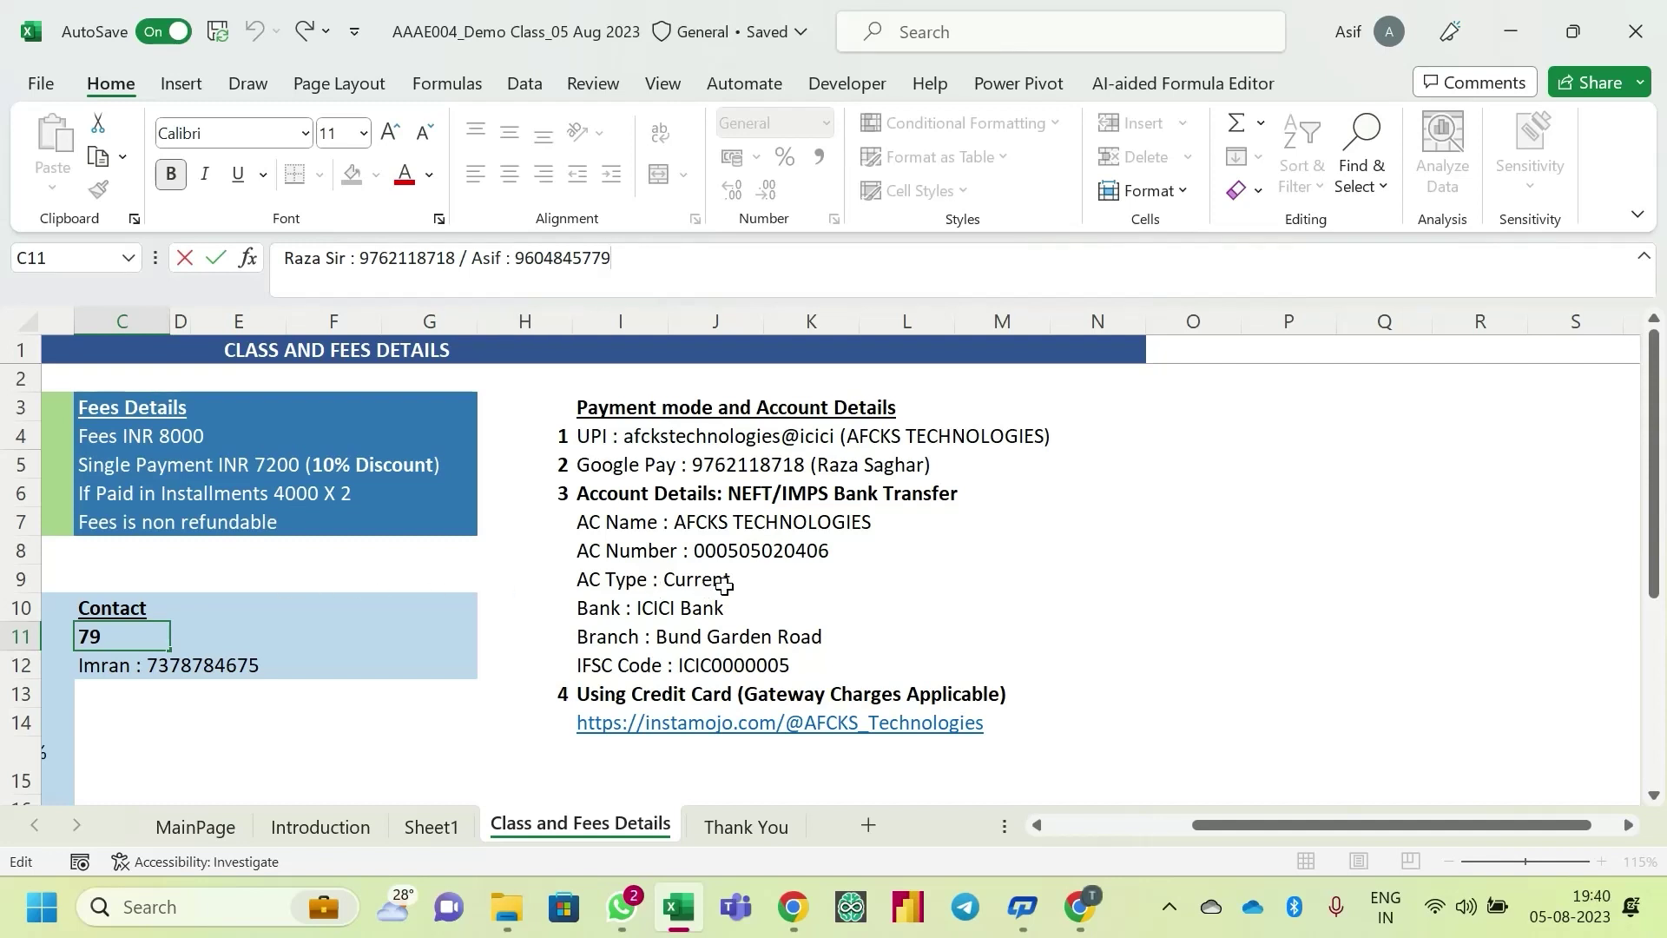
pyautogui.press('Escape')
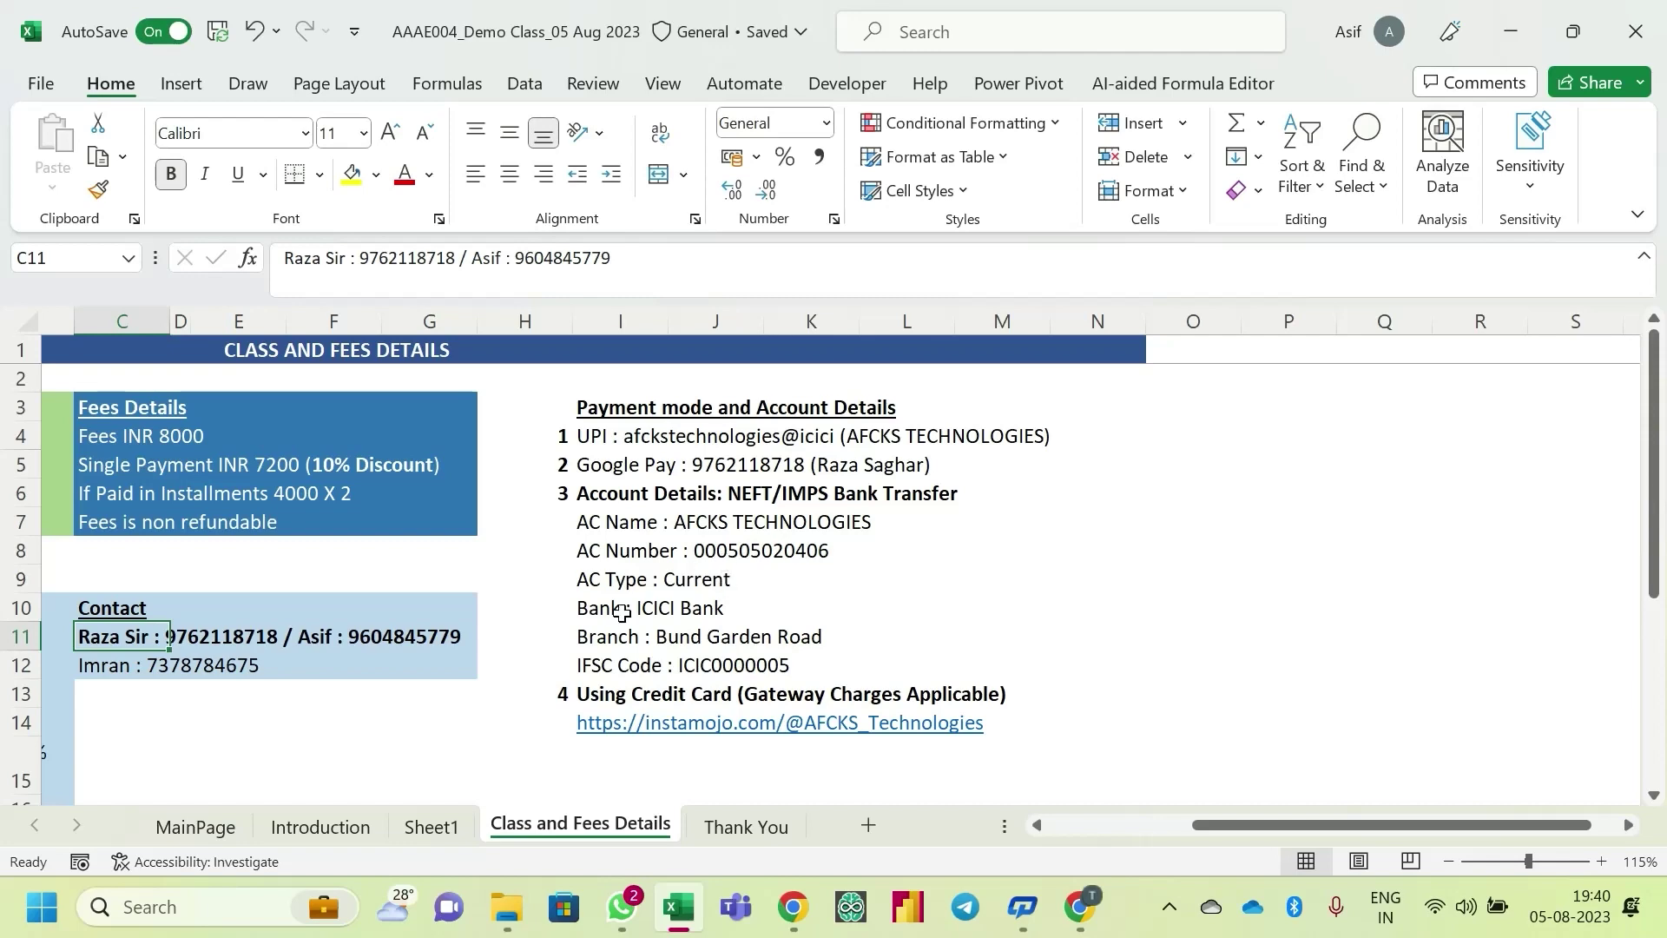
# - Switch to the browser to view the AFCKS Technologies User Login page, and return to the Excel workbook
pyautogui.hotkey('alt', 'Tab')
pyautogui.hotkey('alt', 'Tab')
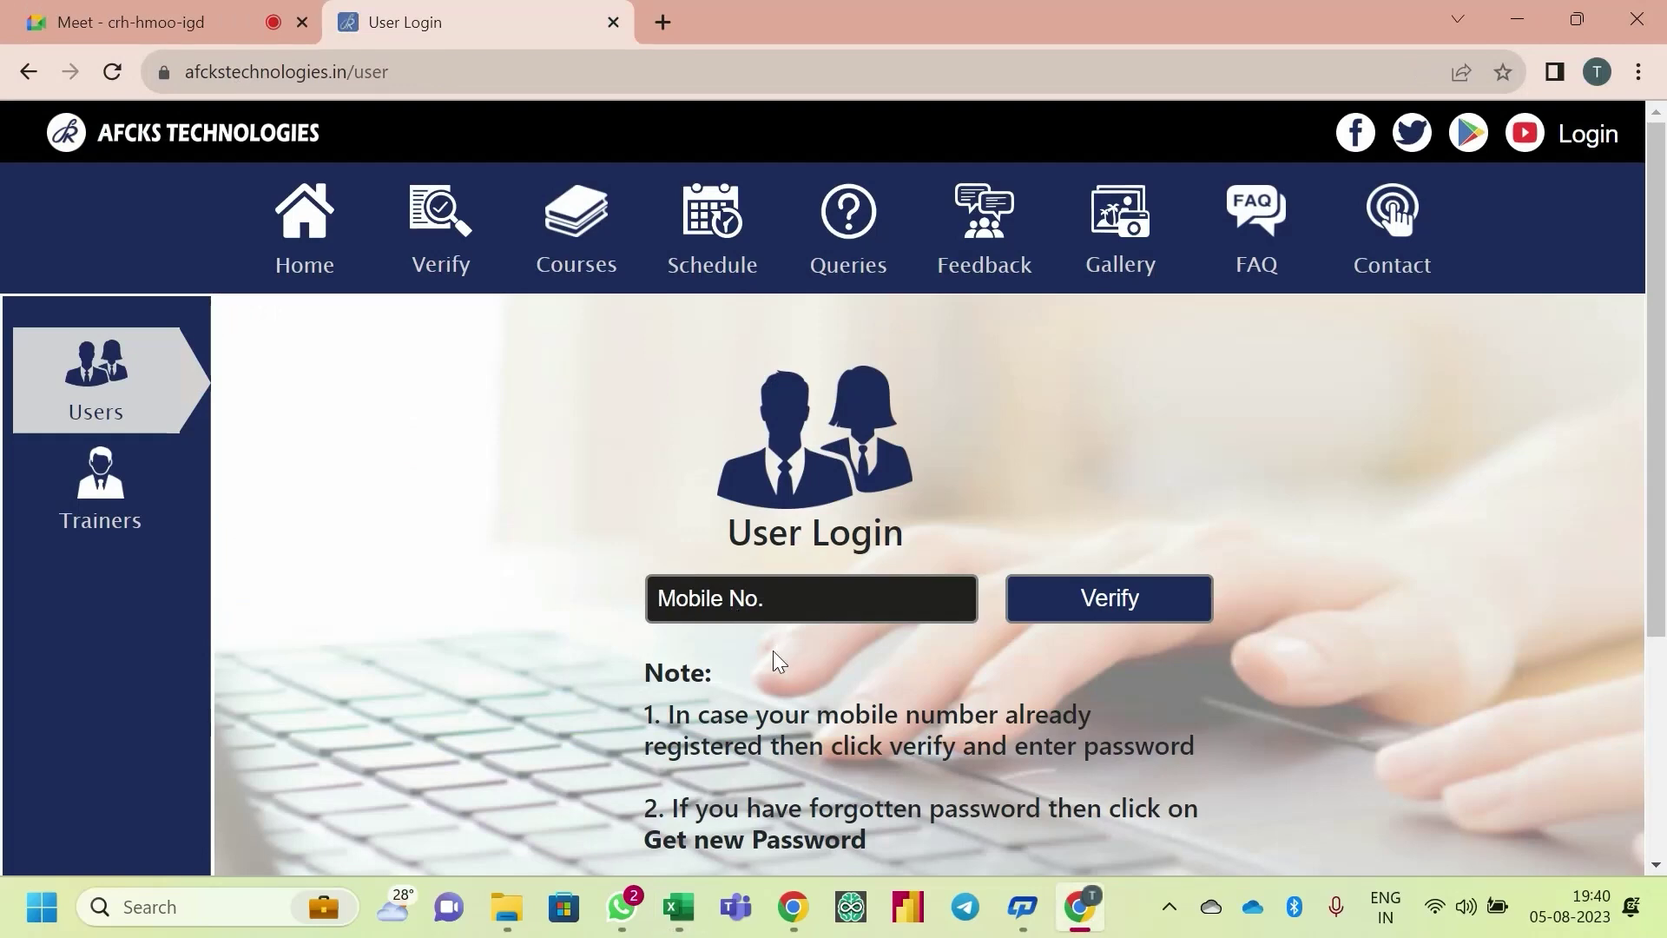
pyautogui.hotkey('alt', 'Tab')
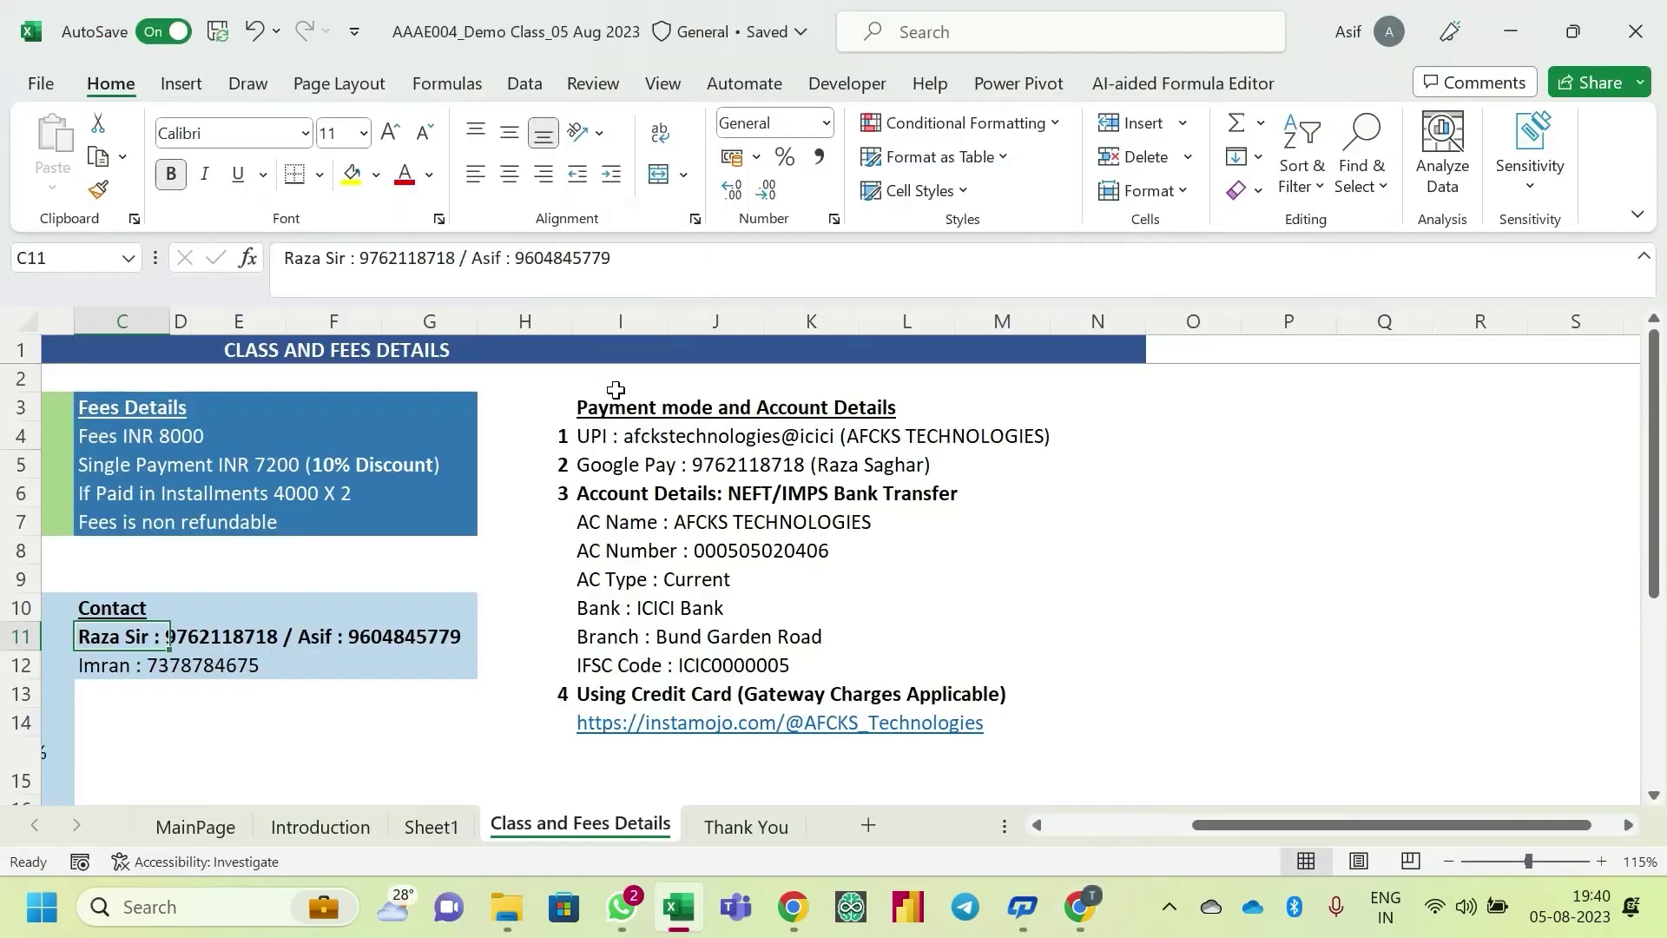